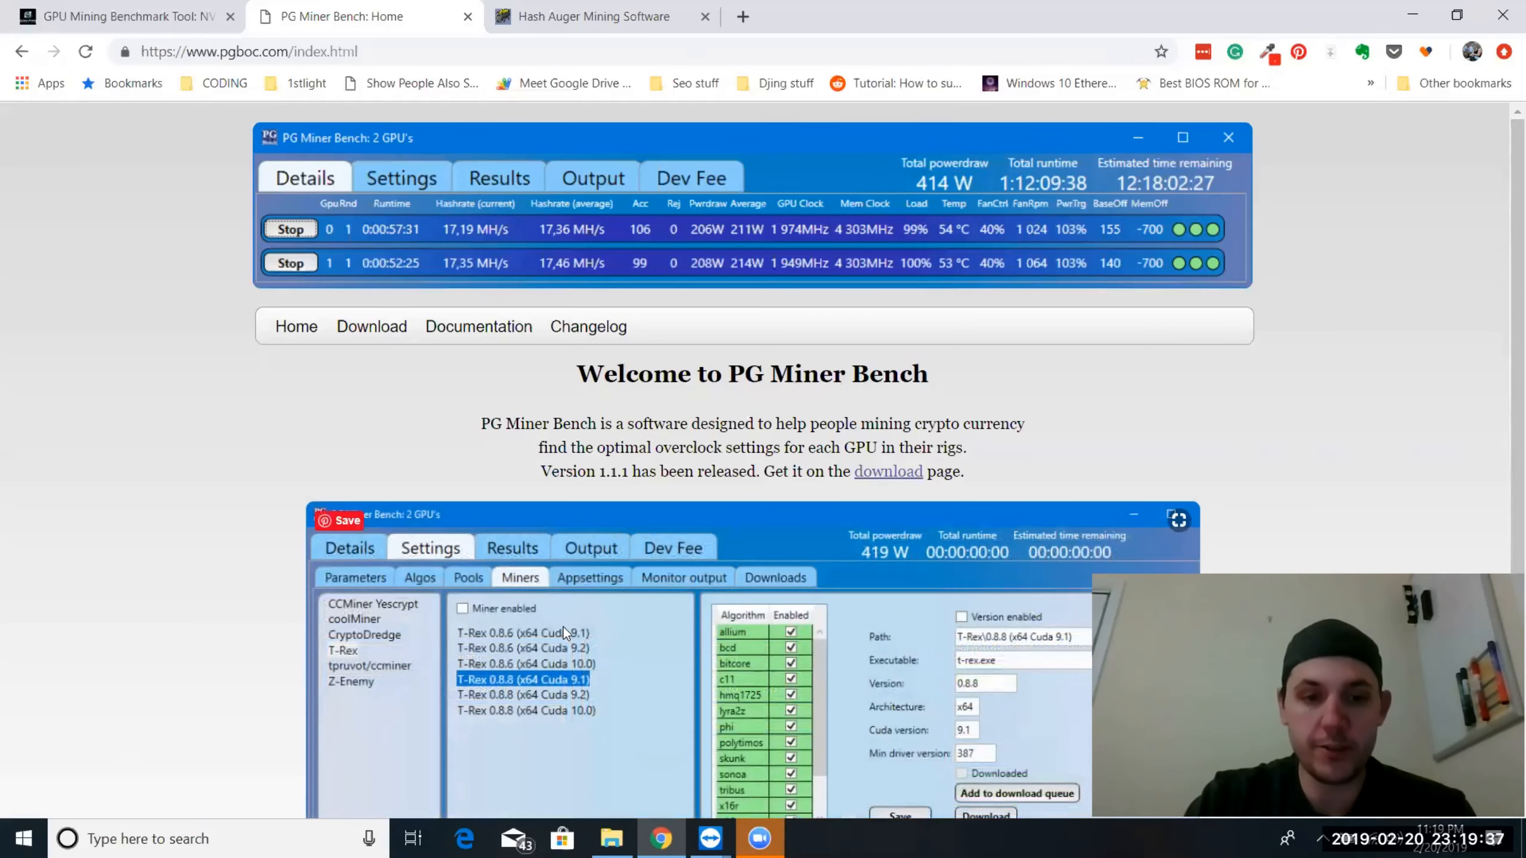
Look over the PG Miner Bench home page and the download and install instructions in the GPU Mining Benchmark Tool article
scroll(564, 631, "down", 2)
scroll(540, 601, "up", 2)
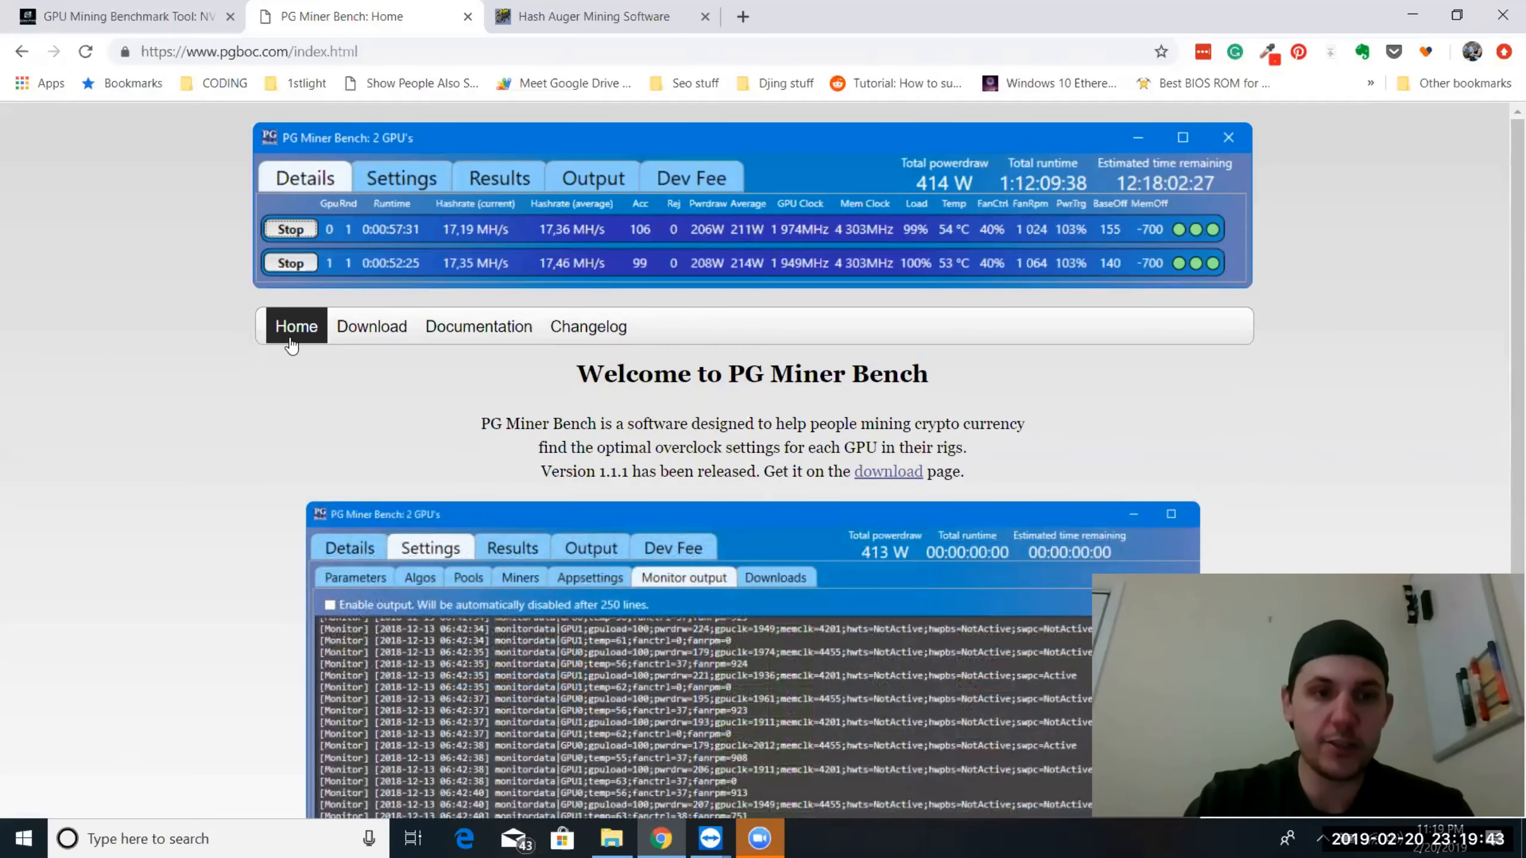
scroll(354, 385, "down", 2)
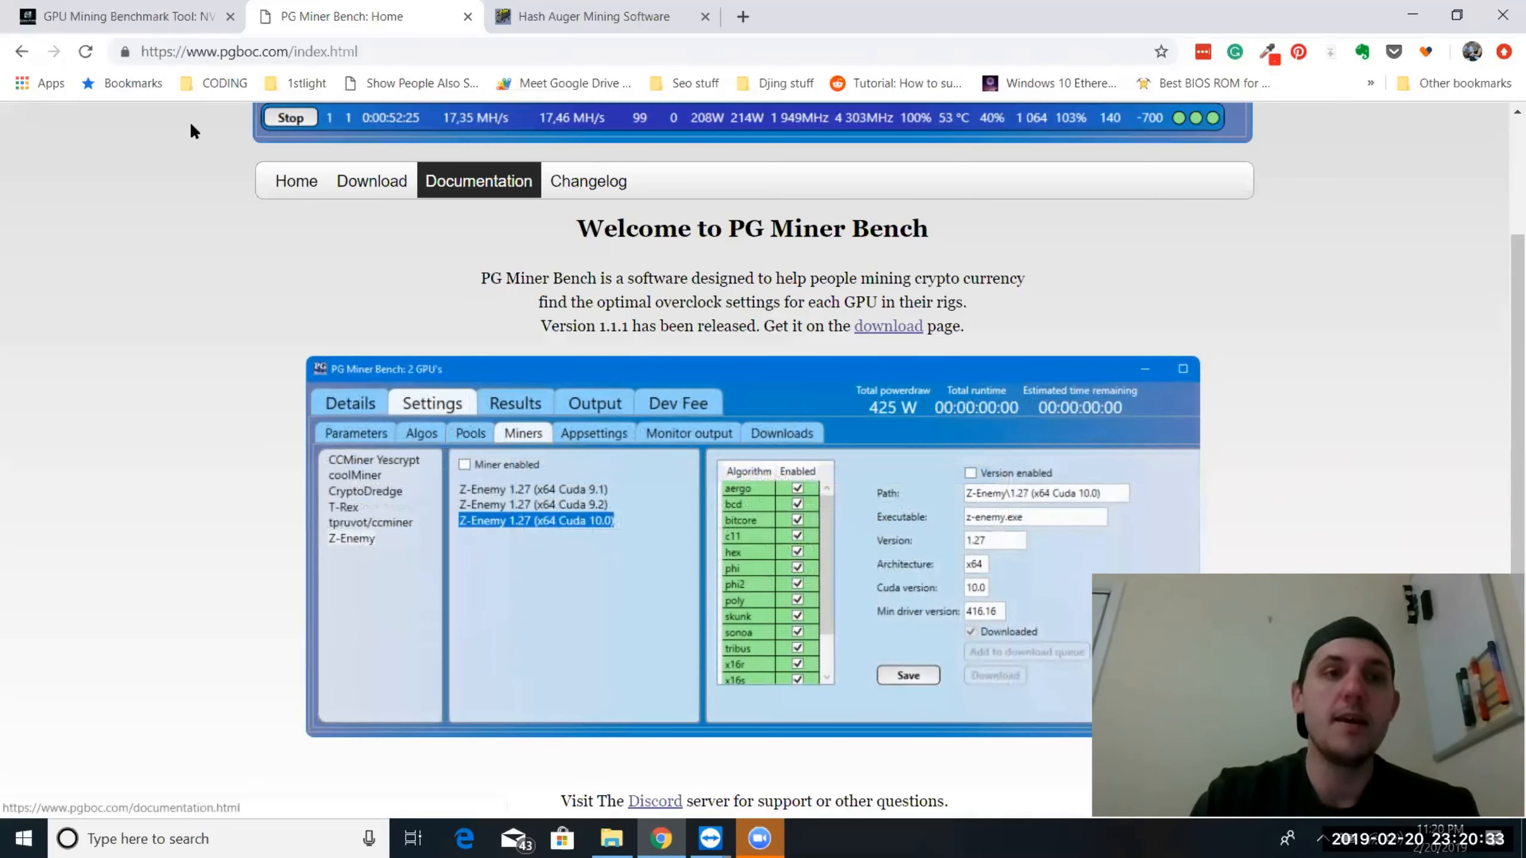
left_click(111, 18)
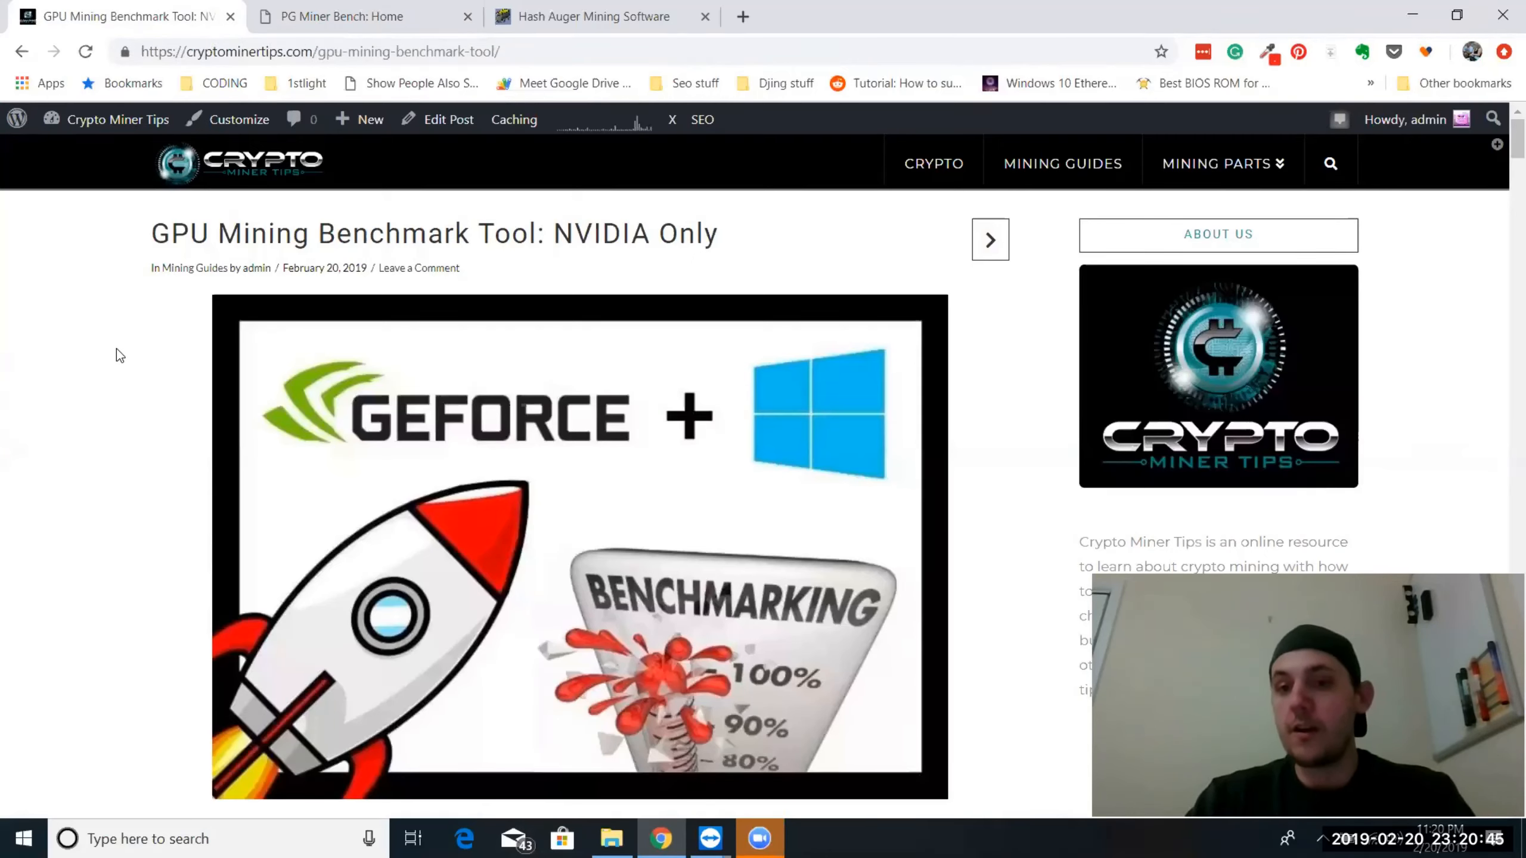
scroll(408, 562, "down", 6)
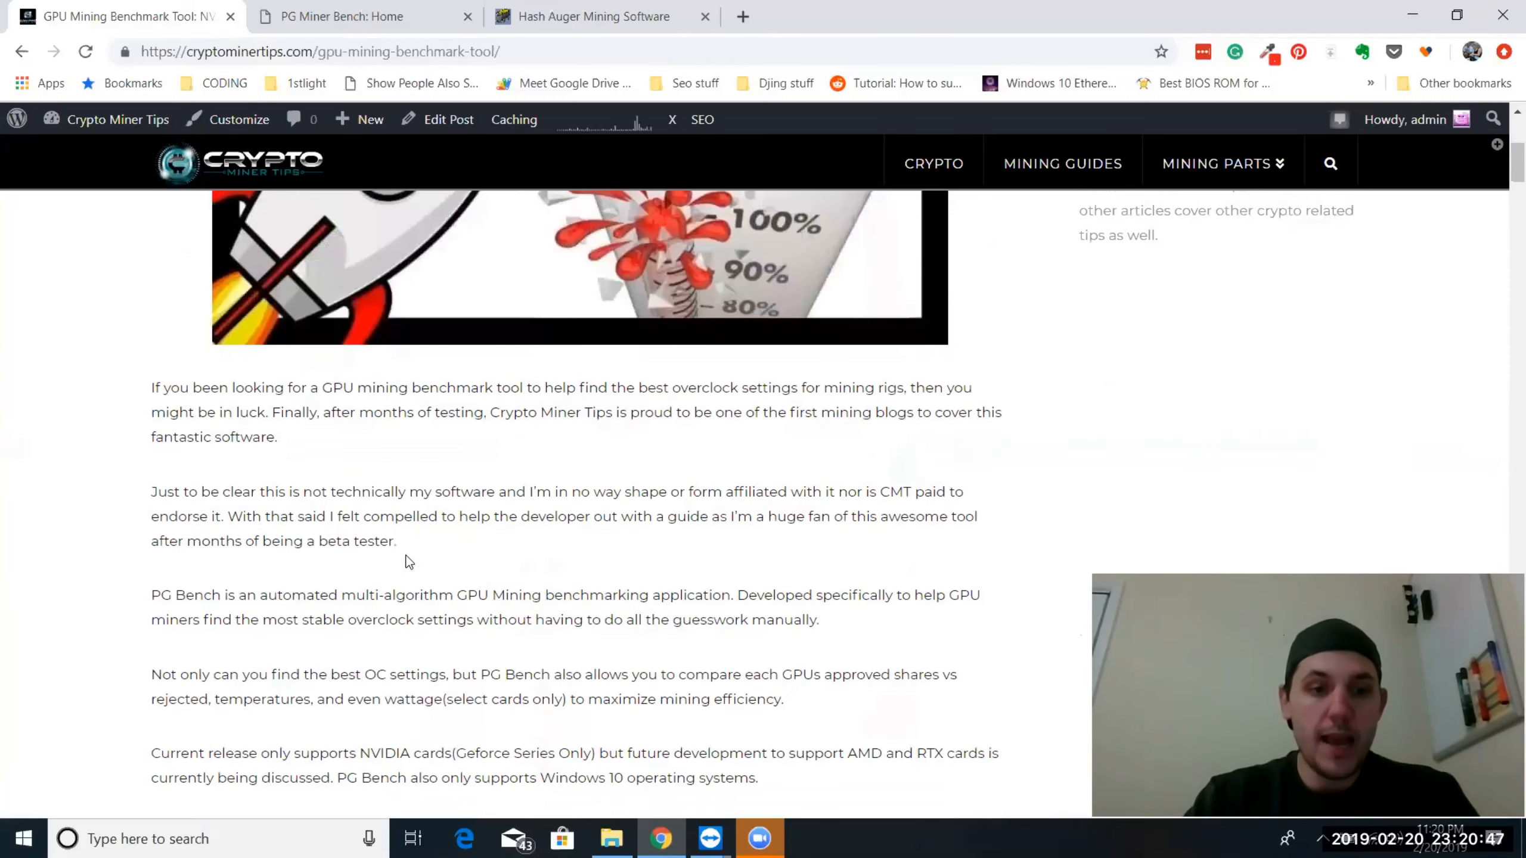
scroll(408, 562, "down", 9)
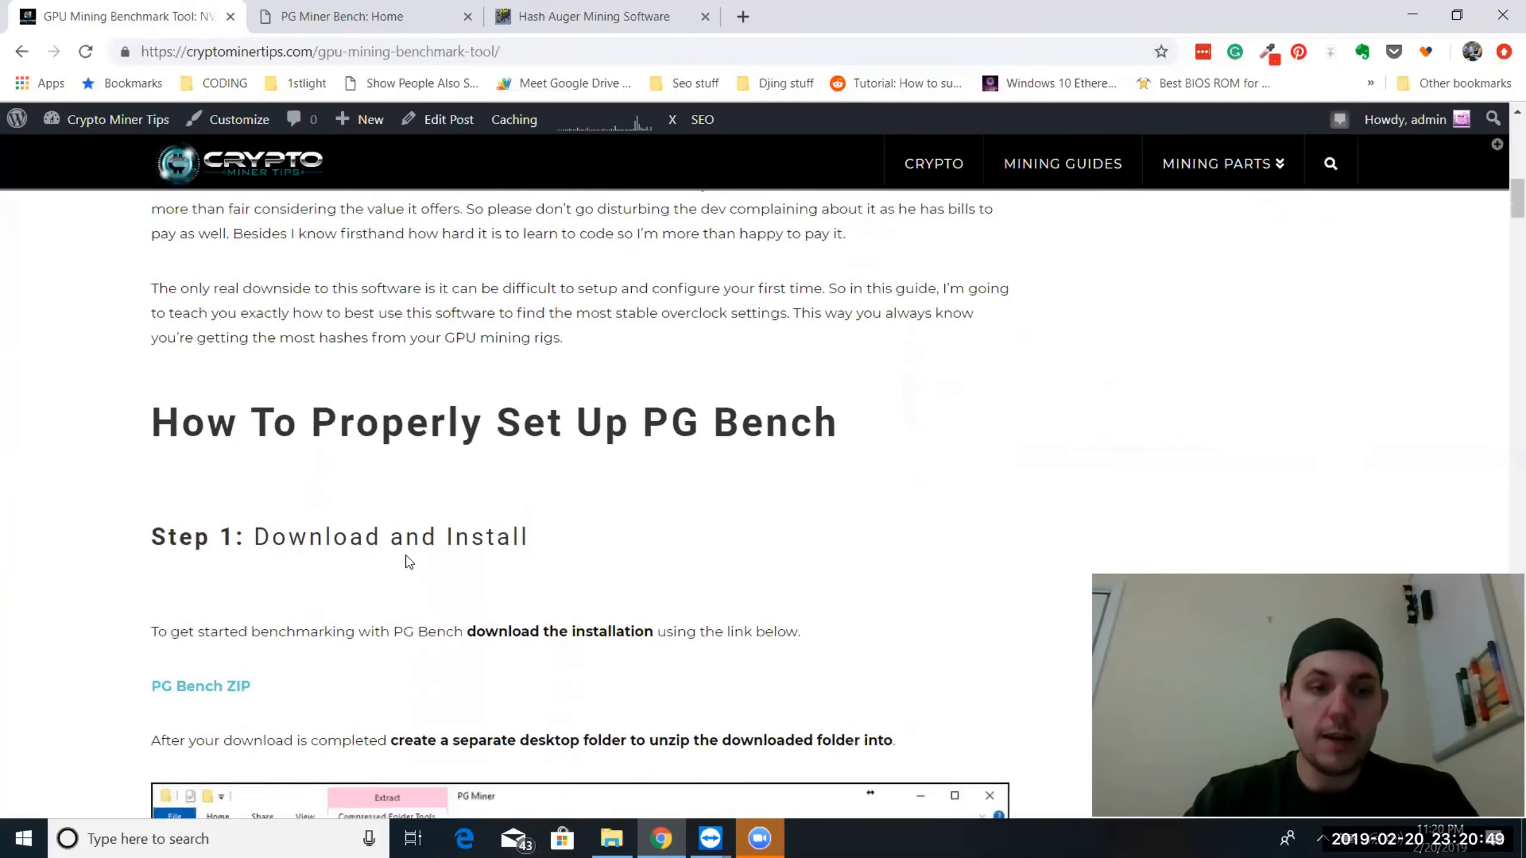
scroll(408, 562, "down", 8)
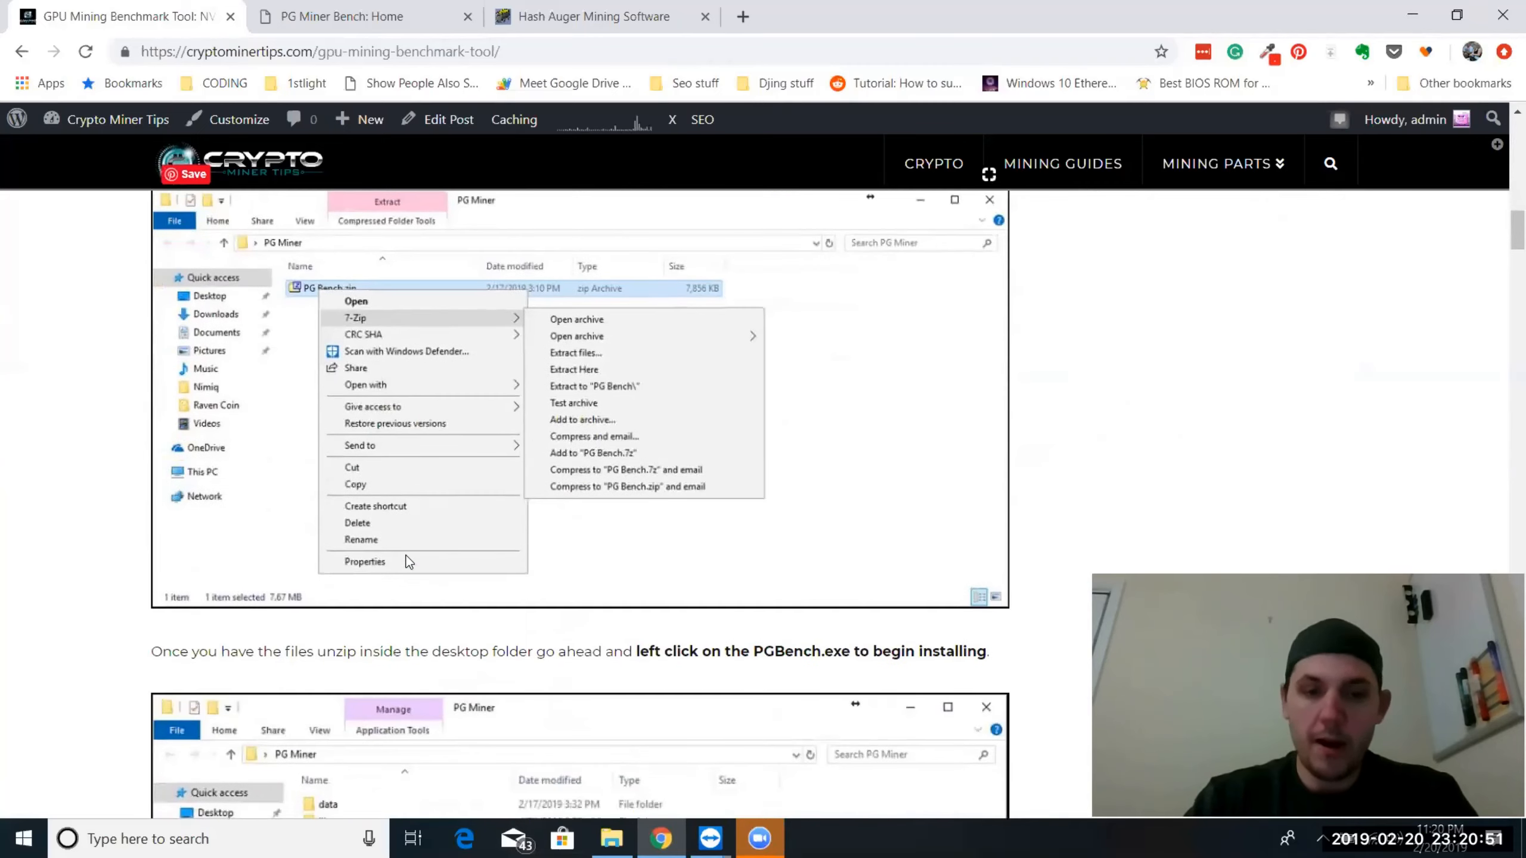
scroll(408, 562, "down", 1)
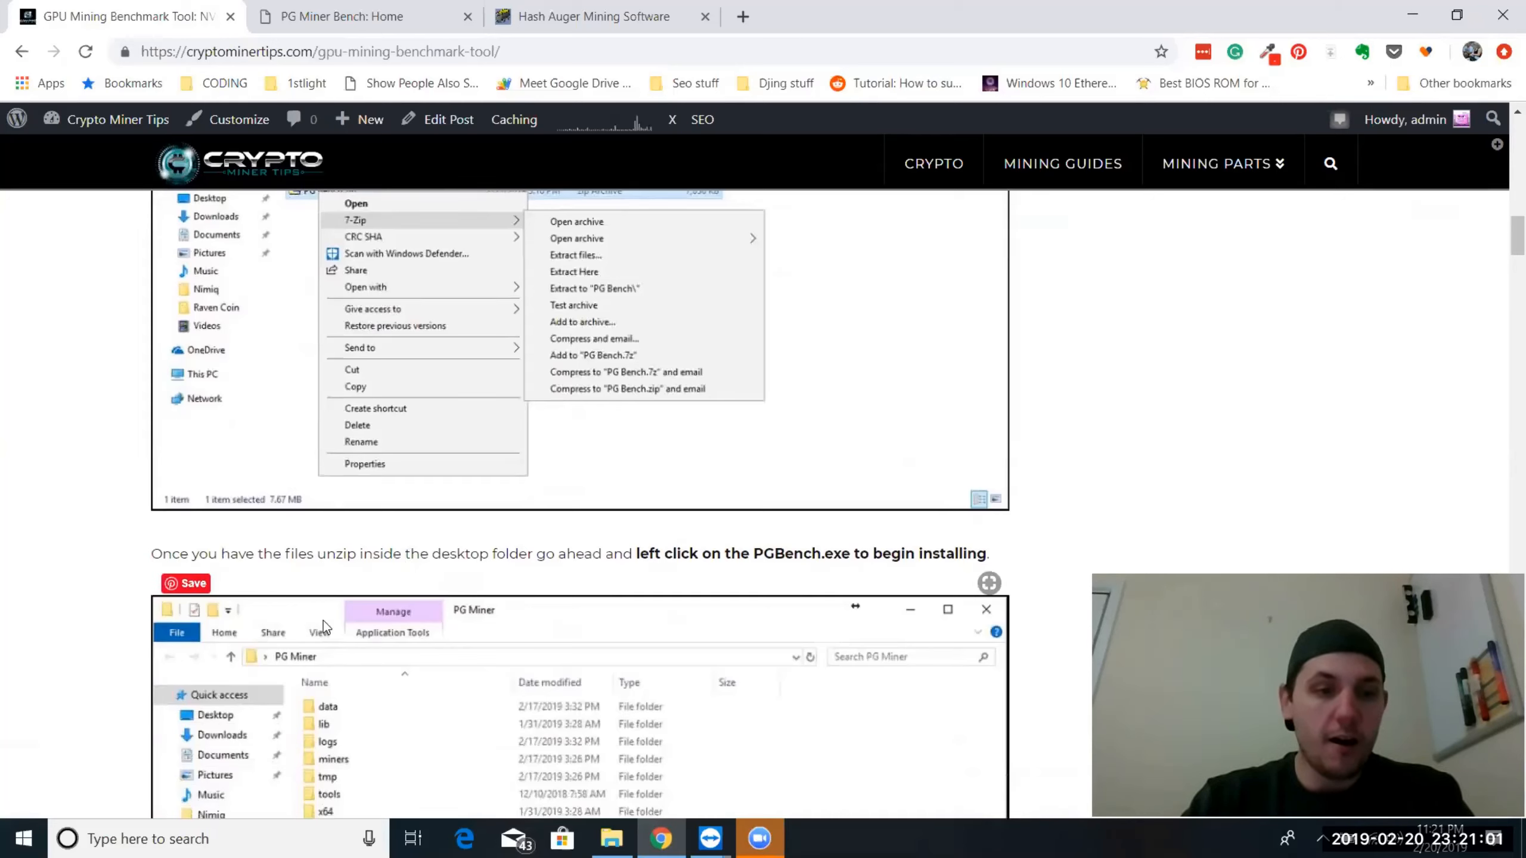
scroll(355, 632, "down", 2)
scroll(356, 632, "down", 4)
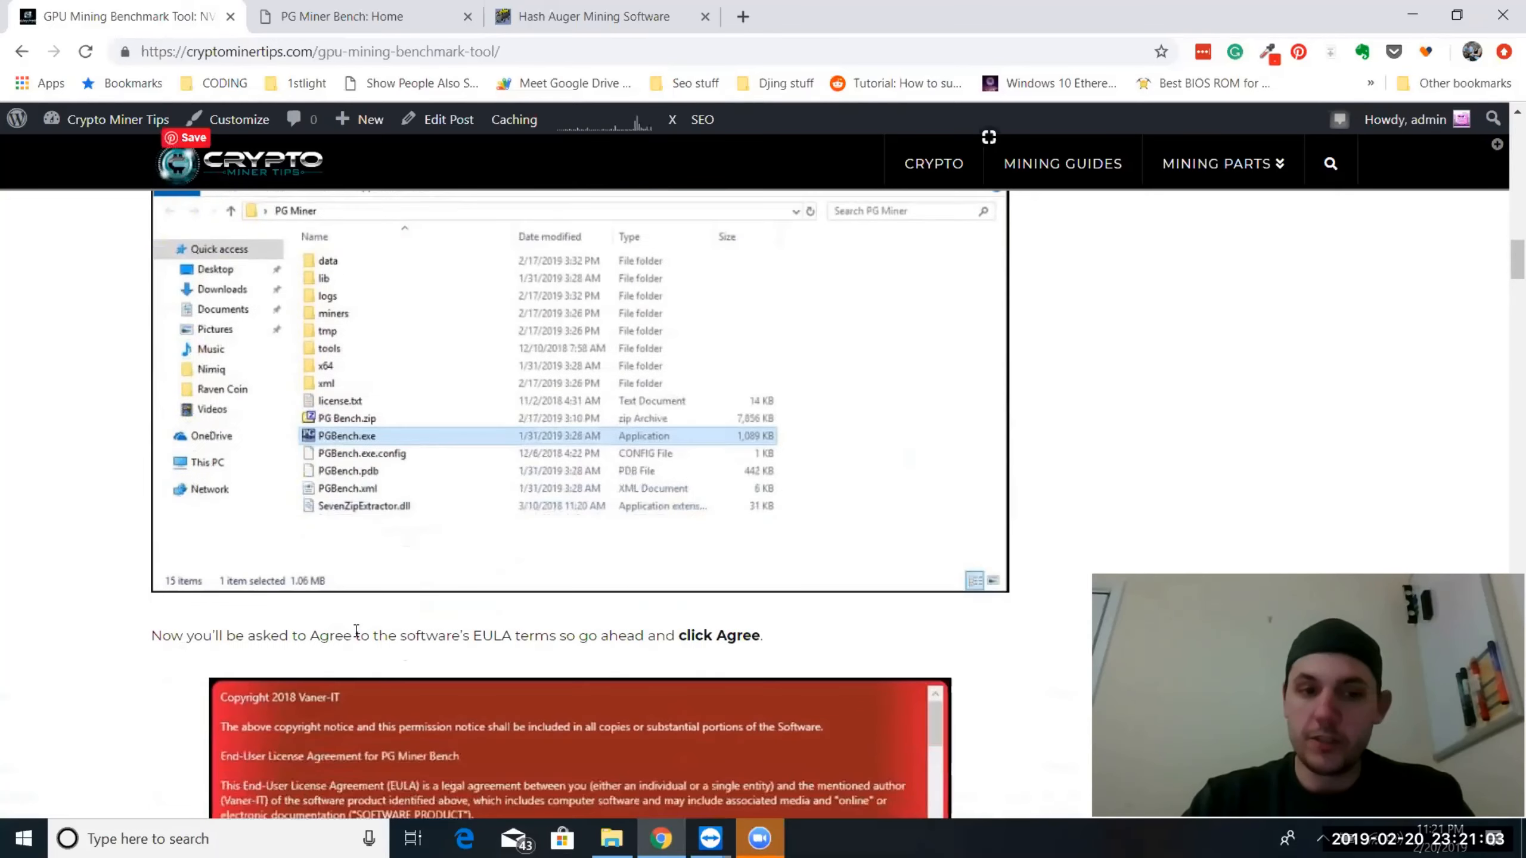
scroll(355, 632, "down", 5)
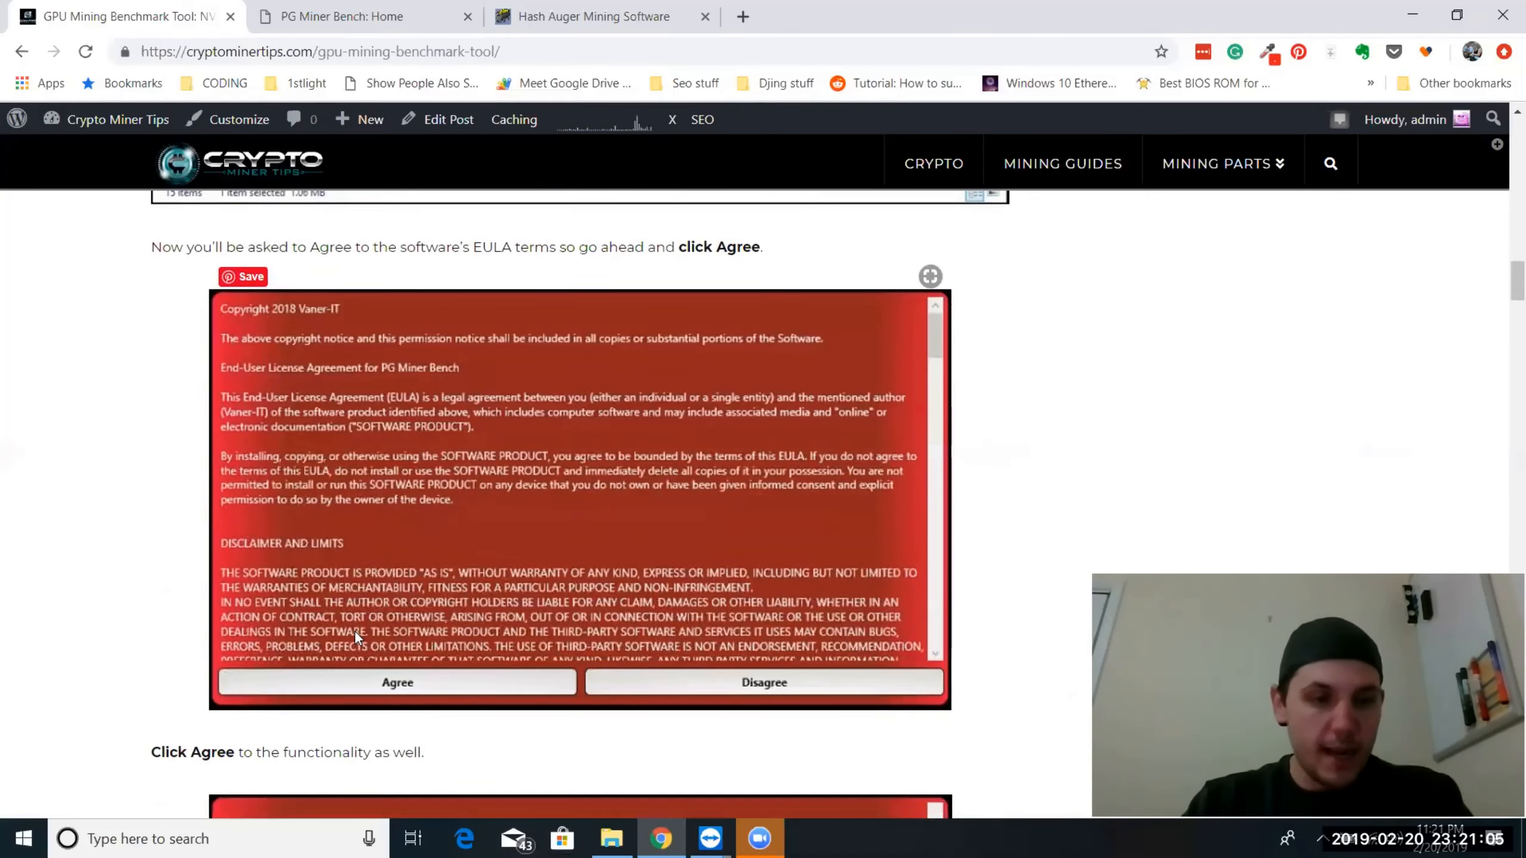
scroll(356, 633, "down", 1)
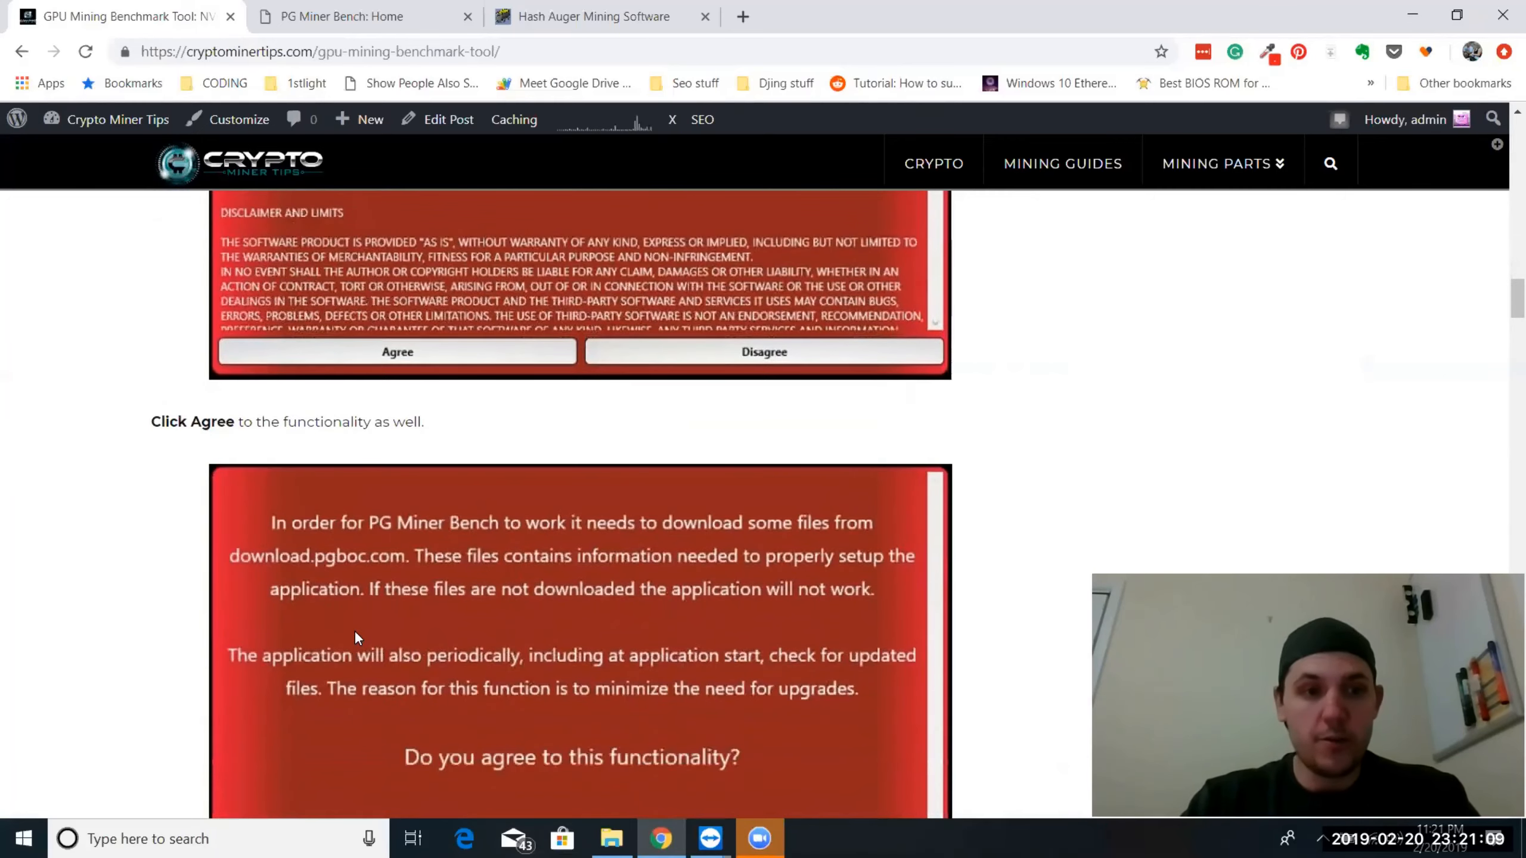
scroll(354, 629, "up", 20)
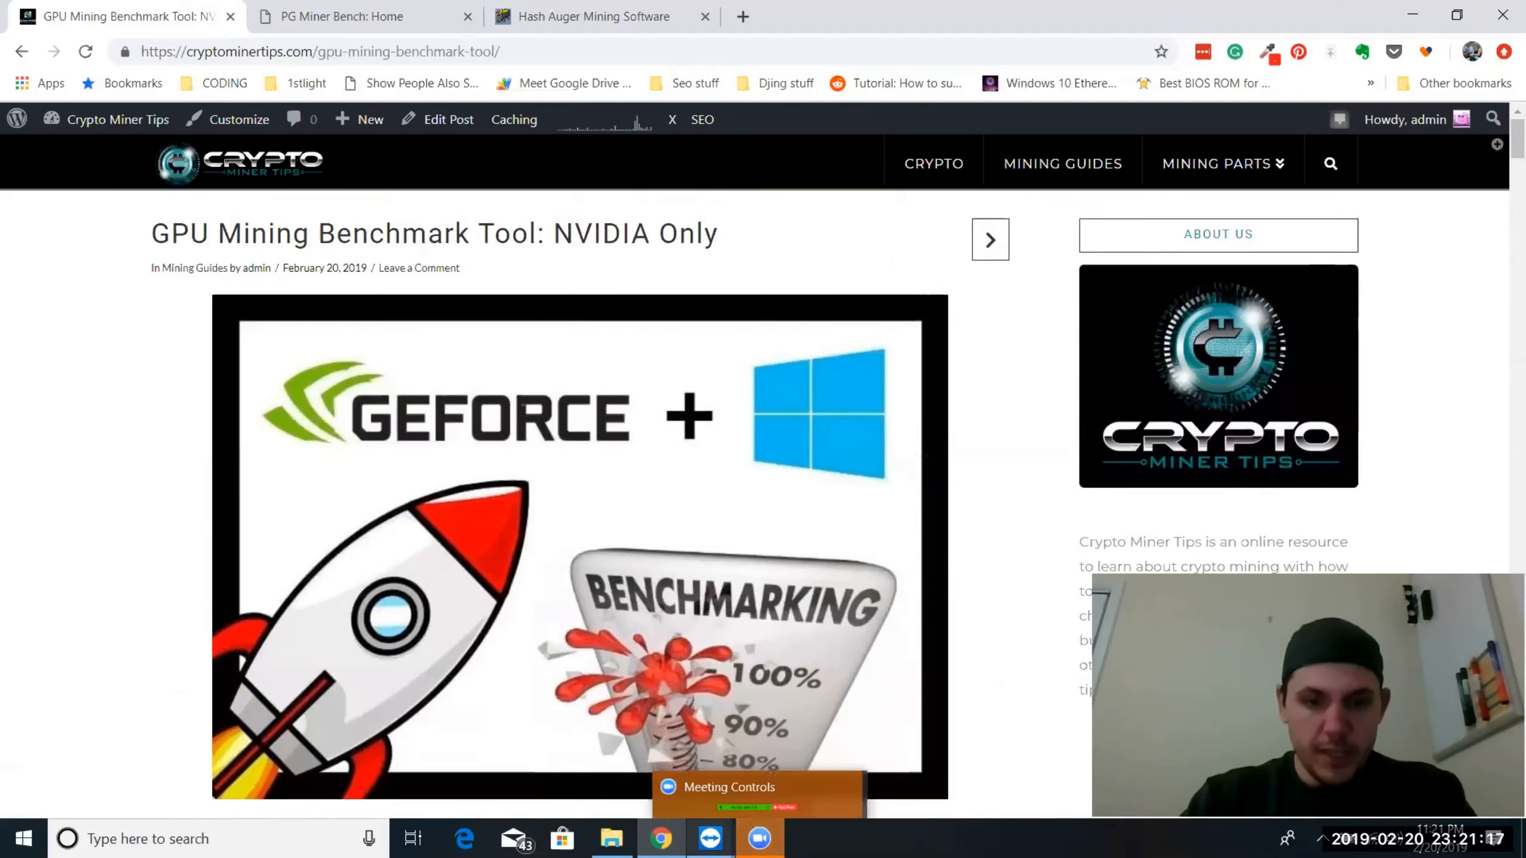
Switch to the TeamViewer remote session and extract Release5.zip into its current folder with 7-Zip
mouse_move(709, 839)
left_click(825, 742)
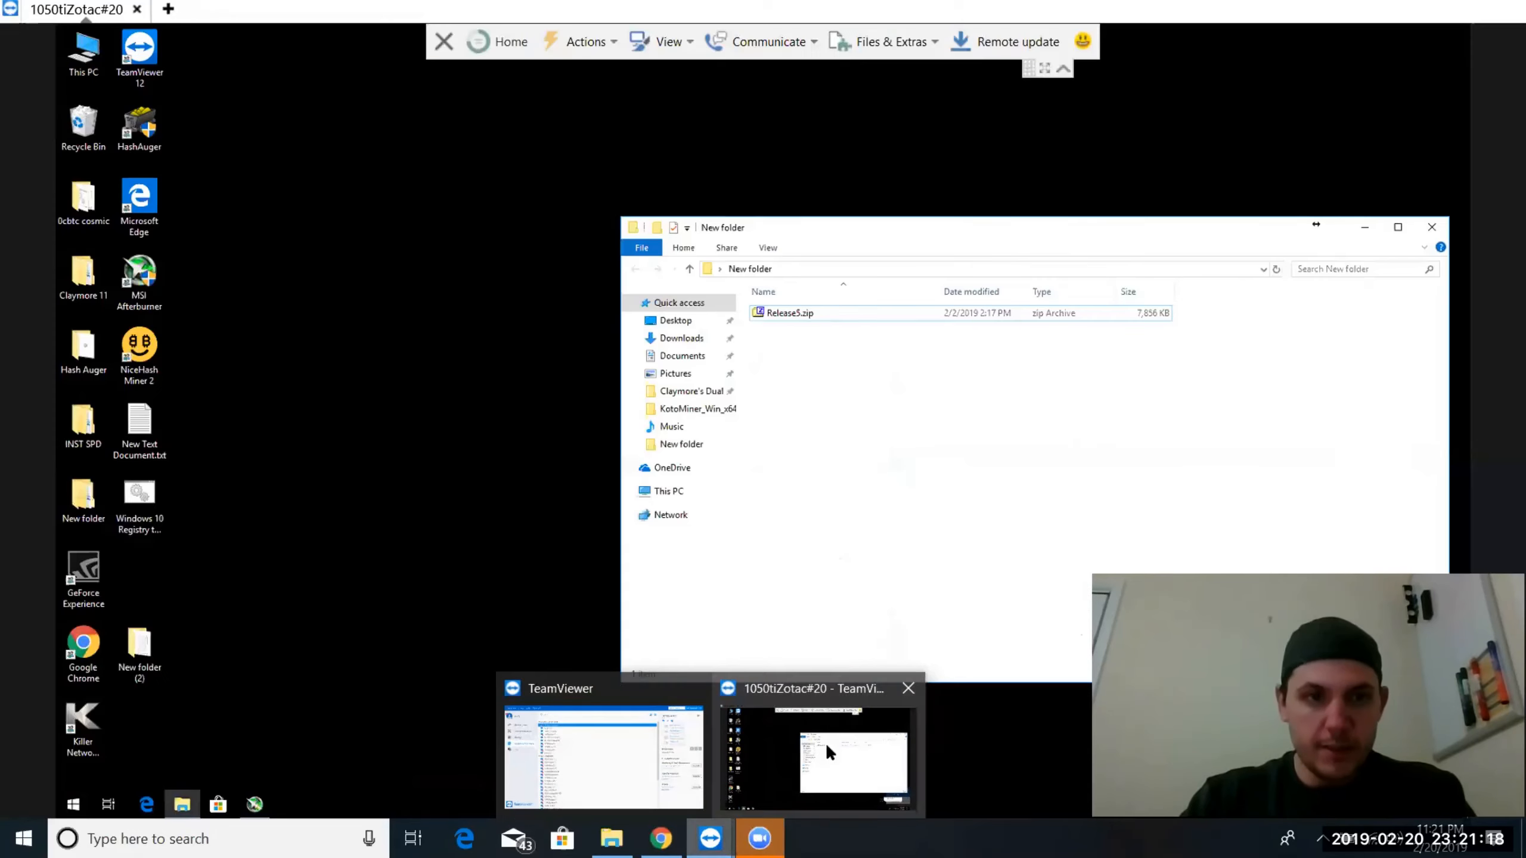
right_click(775, 317)
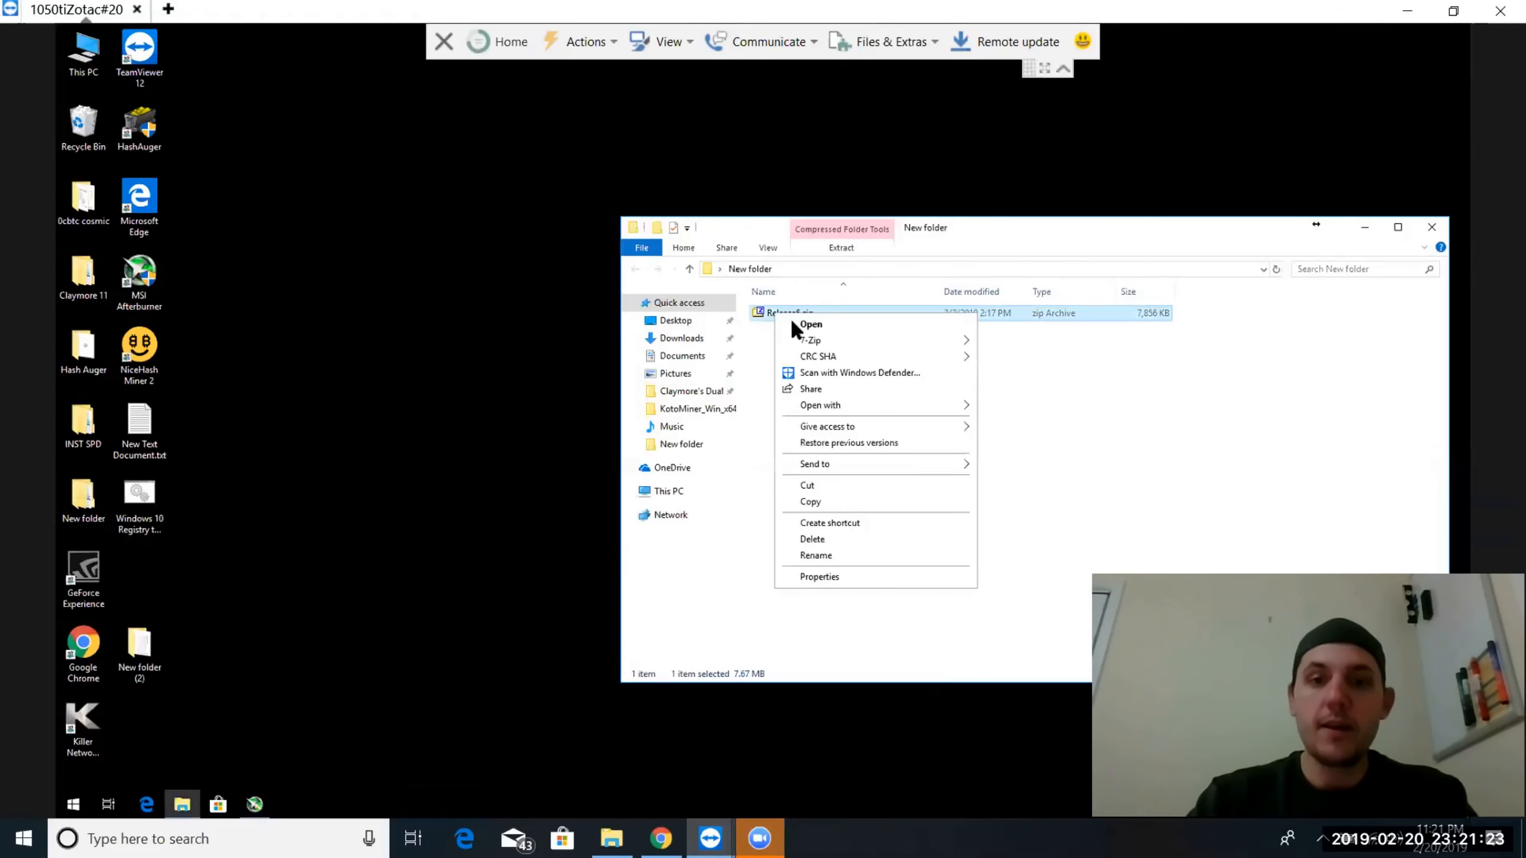
mouse_move(818, 339)
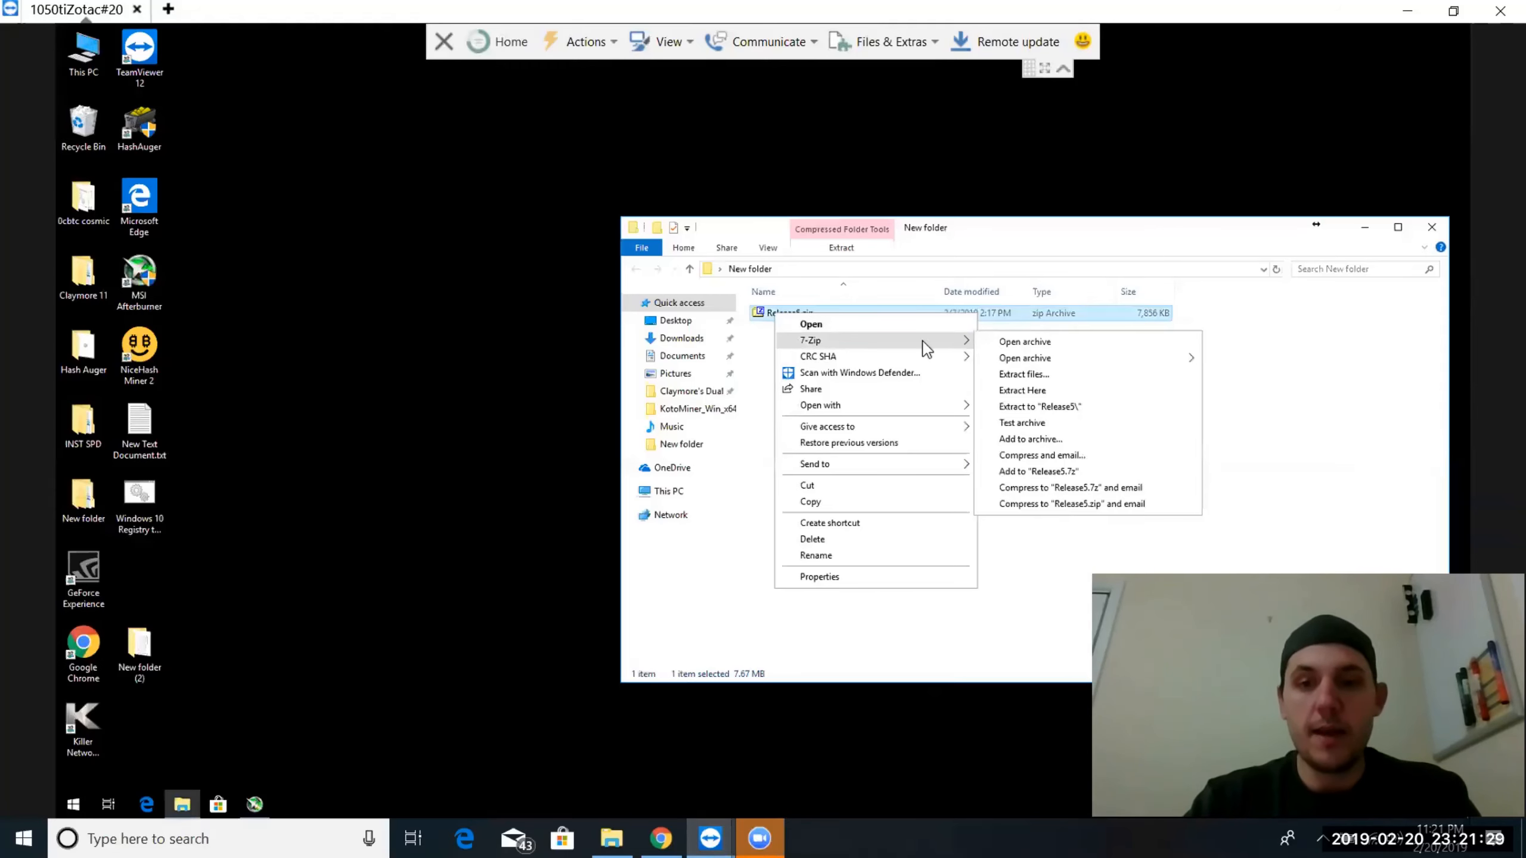
left_click(1046, 390)
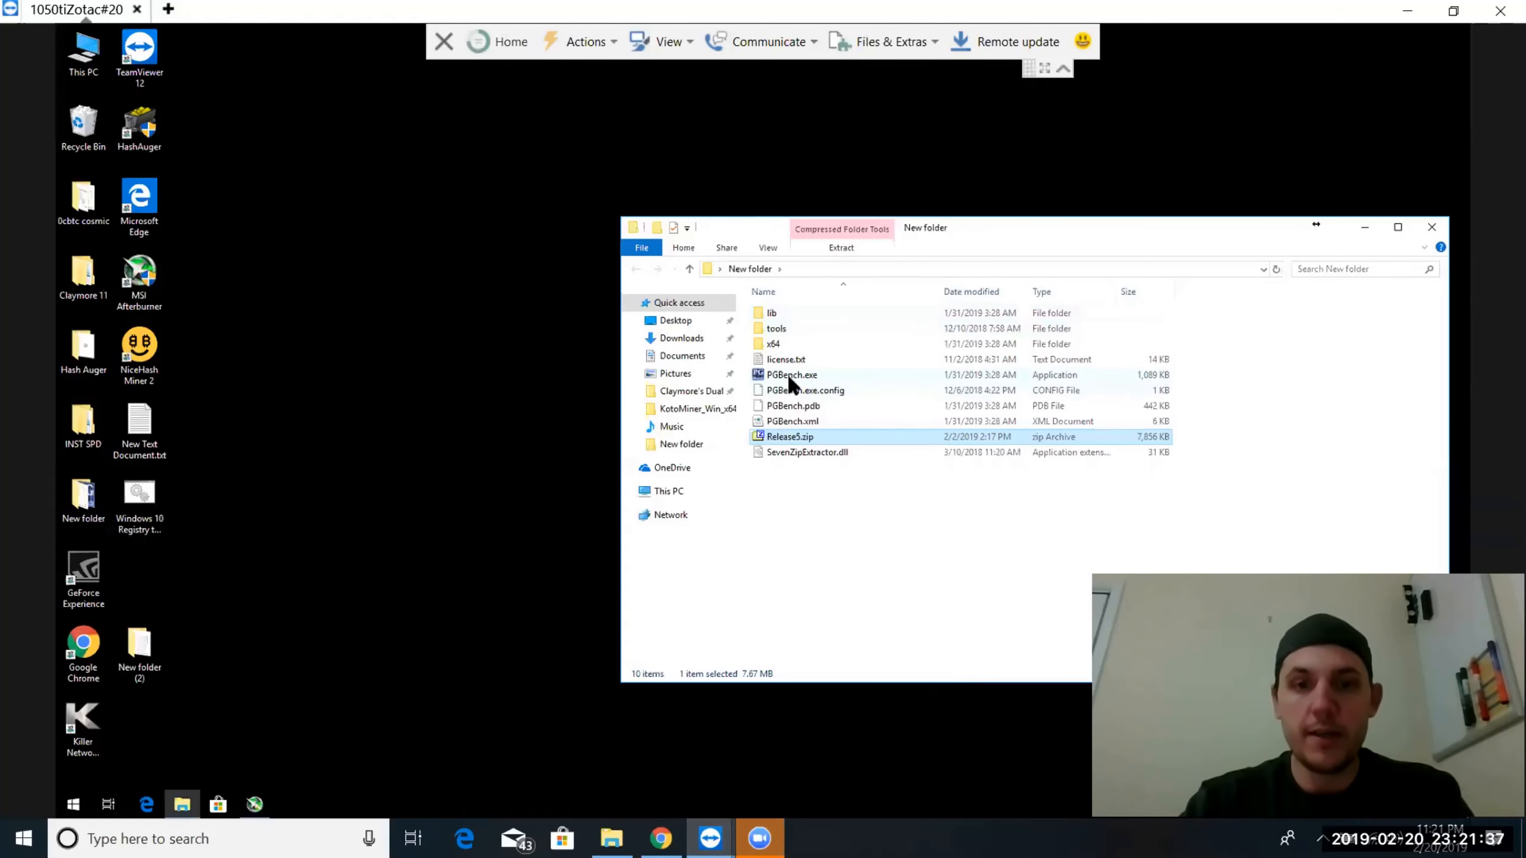
Run PGBench.exe, agree to the licence terms and the file download functionality, and allow the app to make changes
mouse_move(788, 372)
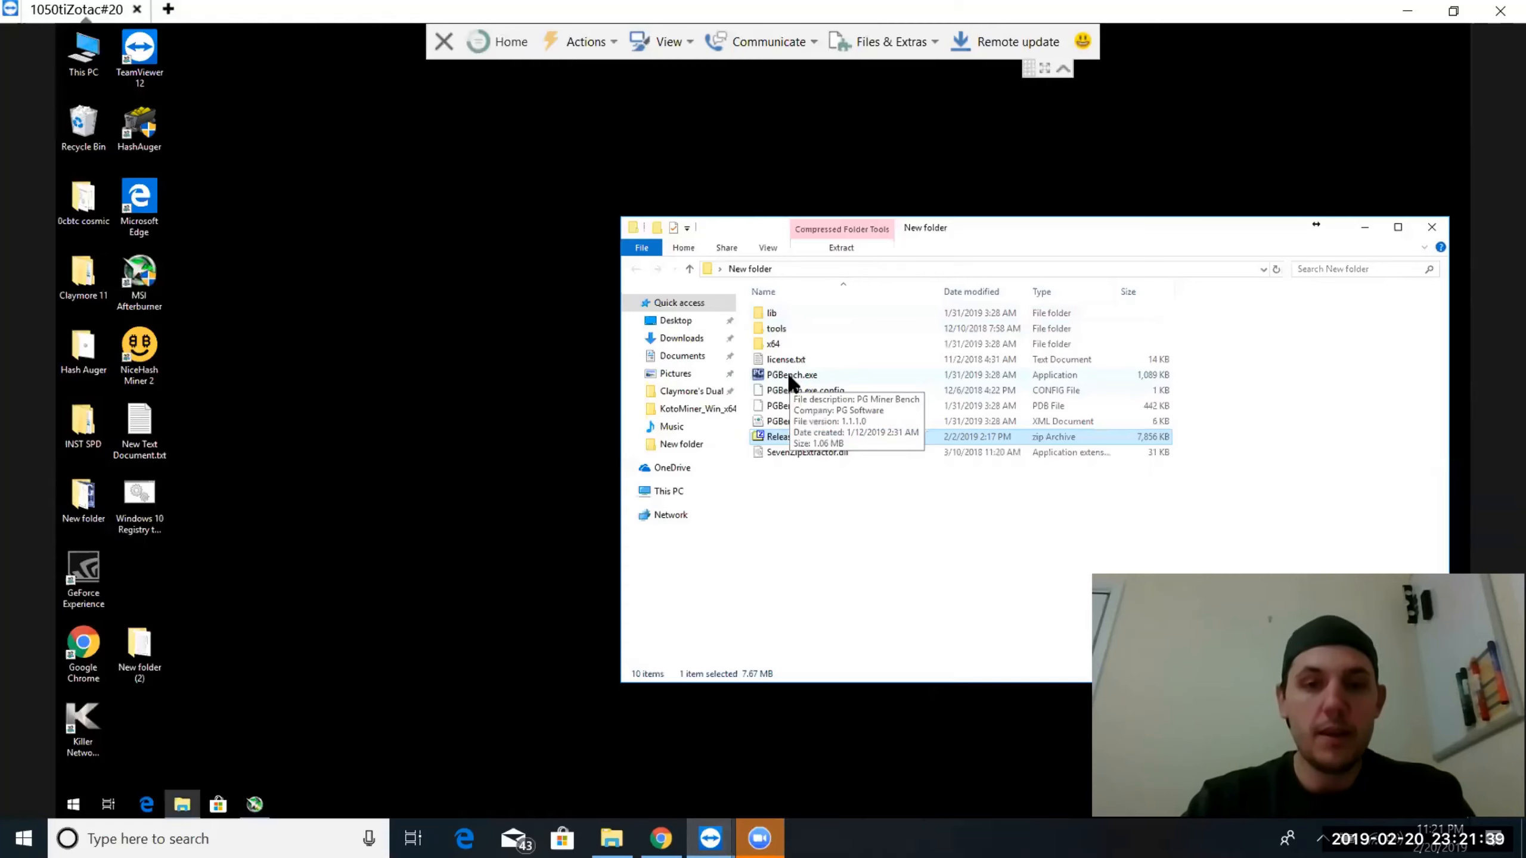
double_click(786, 372)
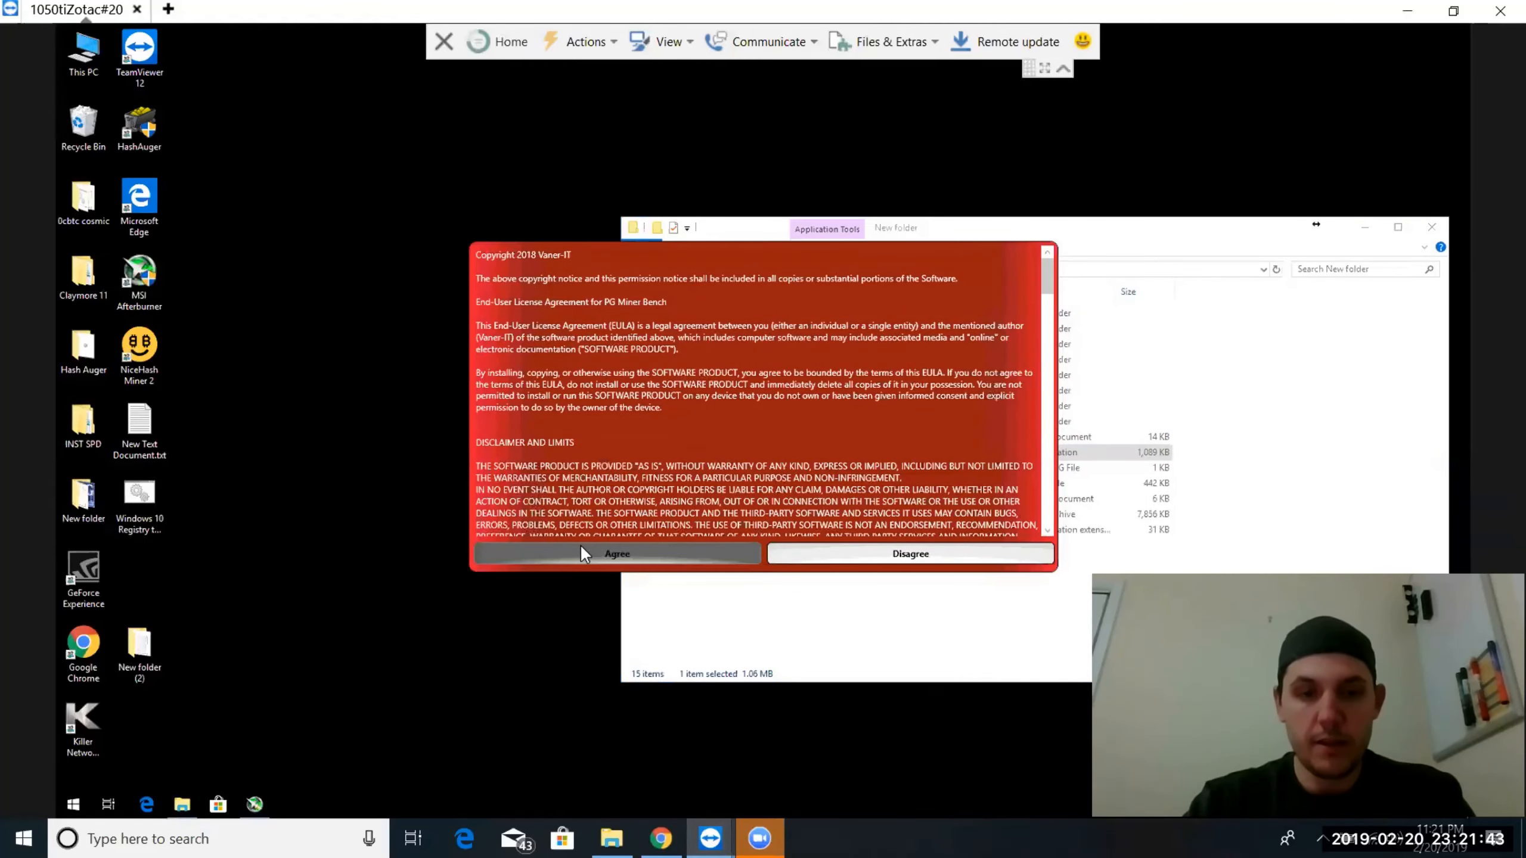
left_click(582, 549)
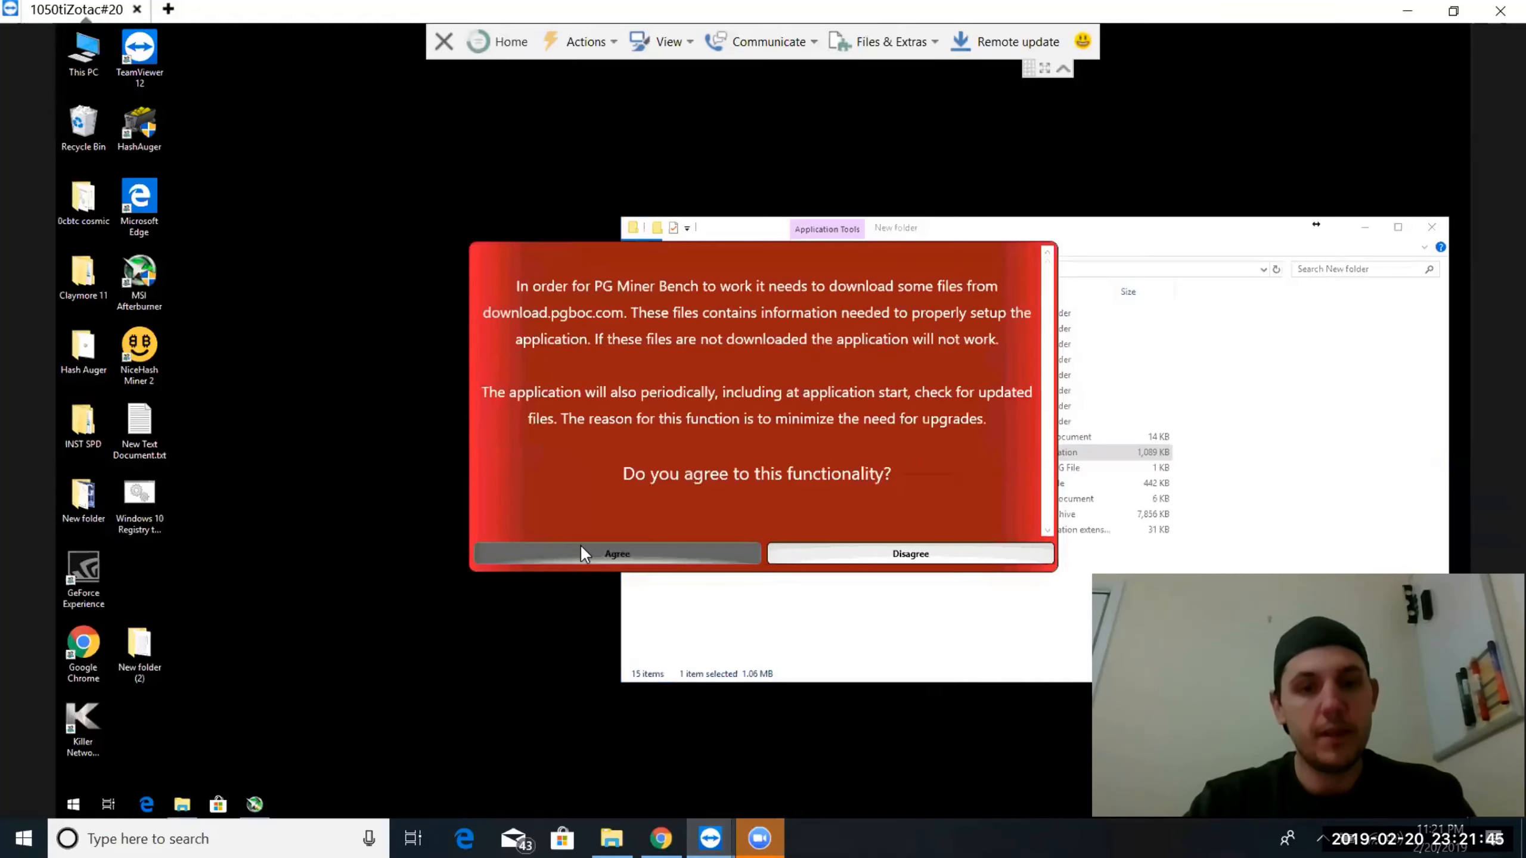
left_click(580, 548)
left_click(709, 475)
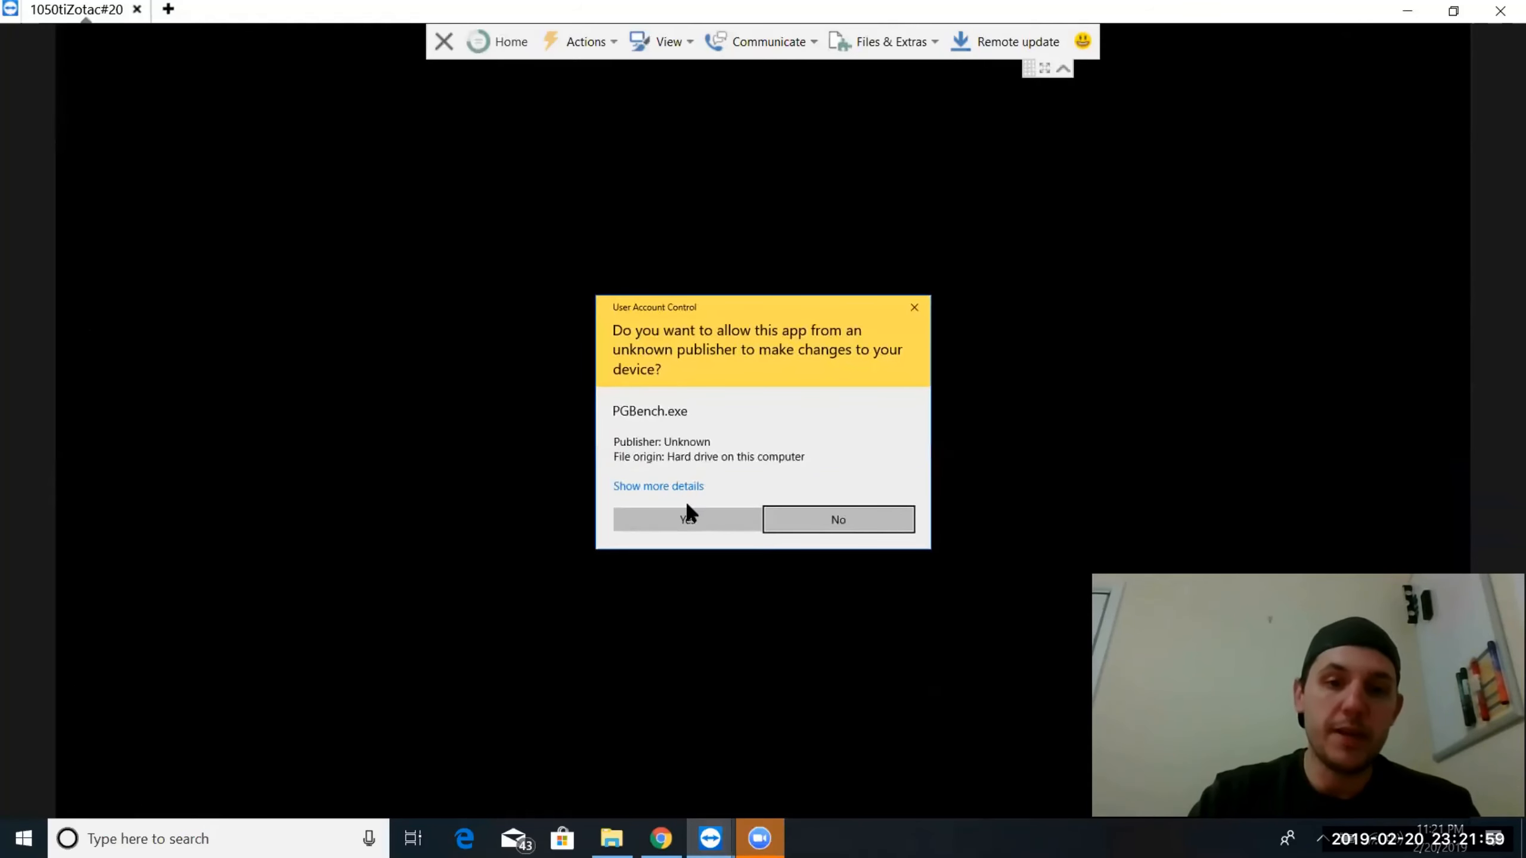
left_click(674, 518)
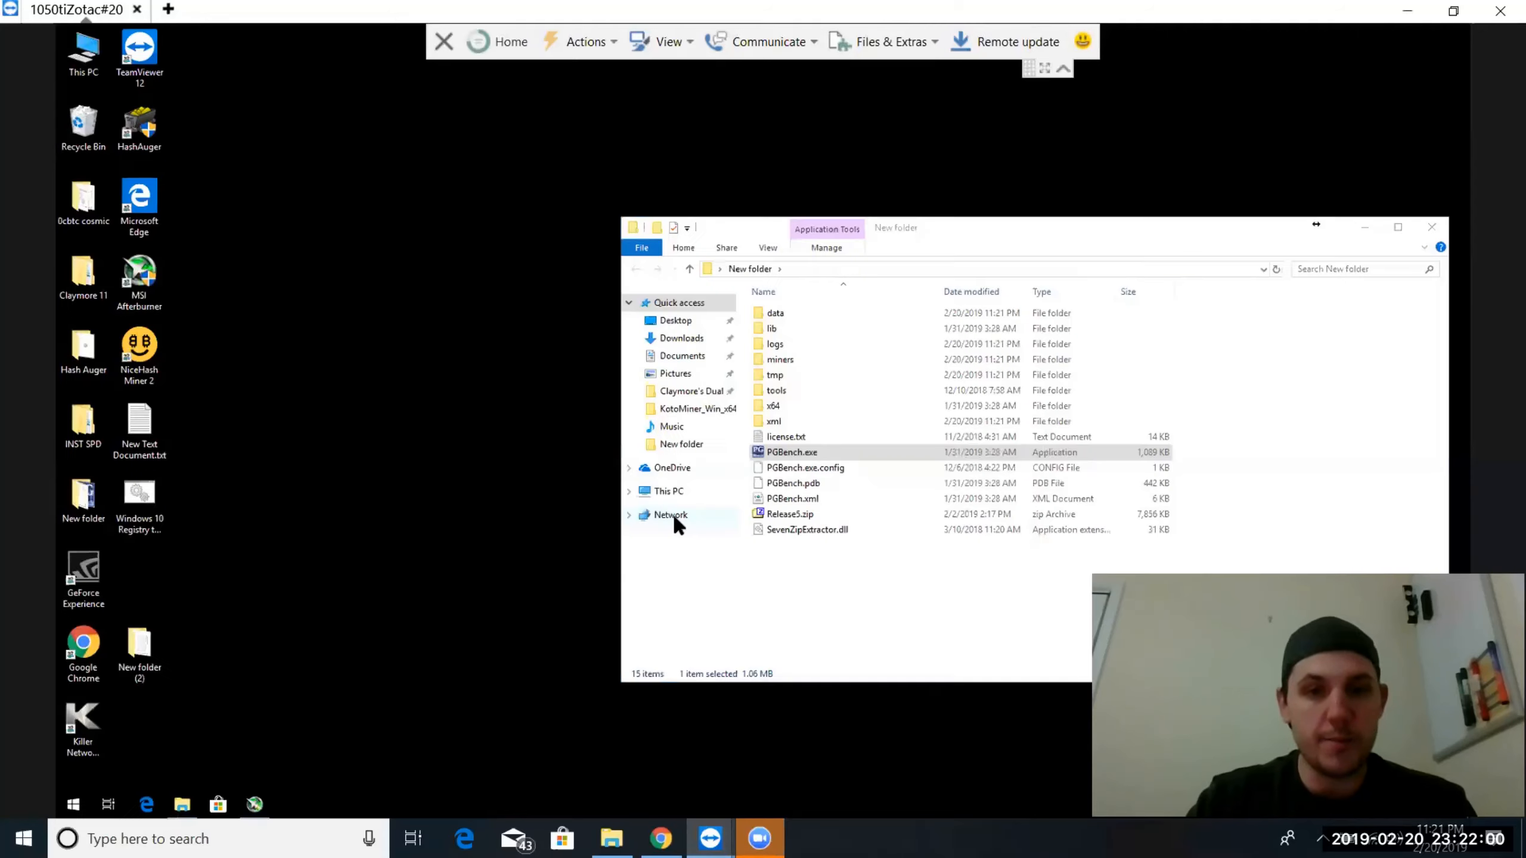
Launch PGBench.exe again with permission to make changes and move its window toward the middle of the remote desktop
double_click(776, 456)
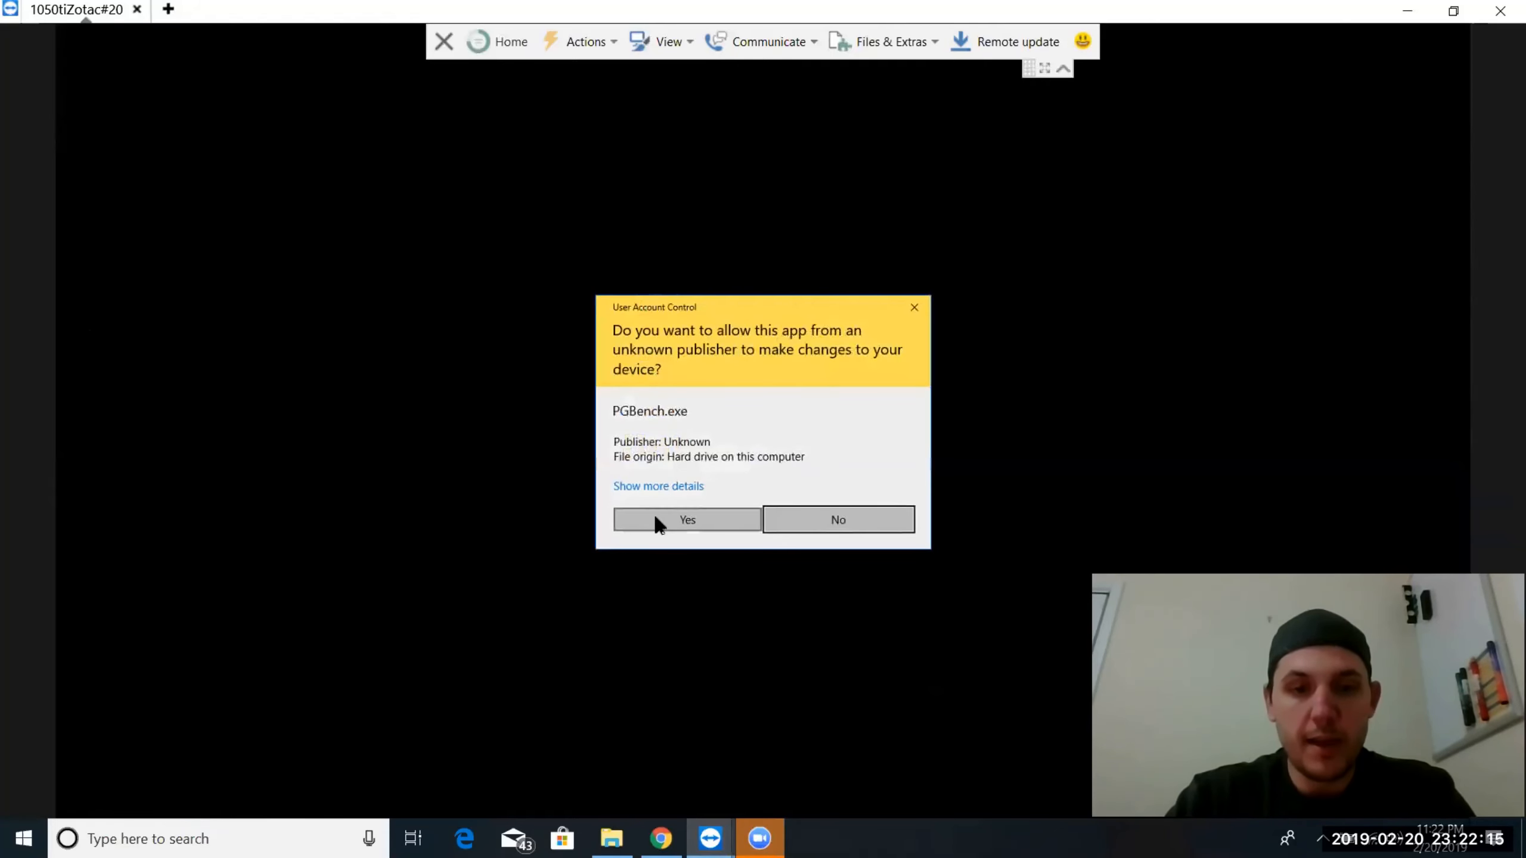
left_click(655, 515)
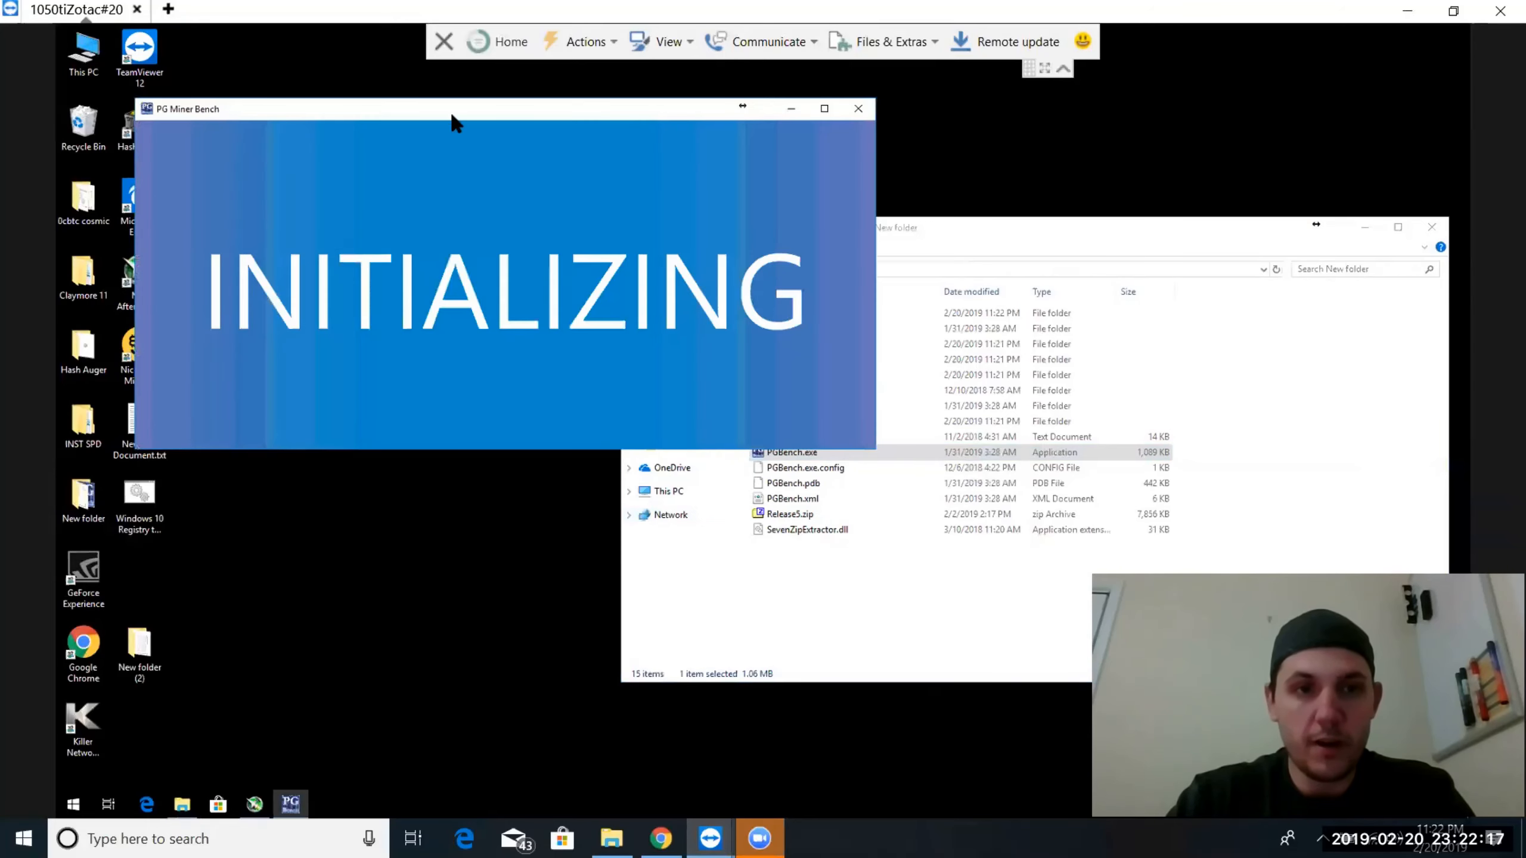
left_click_drag(449, 114, 624, 227)
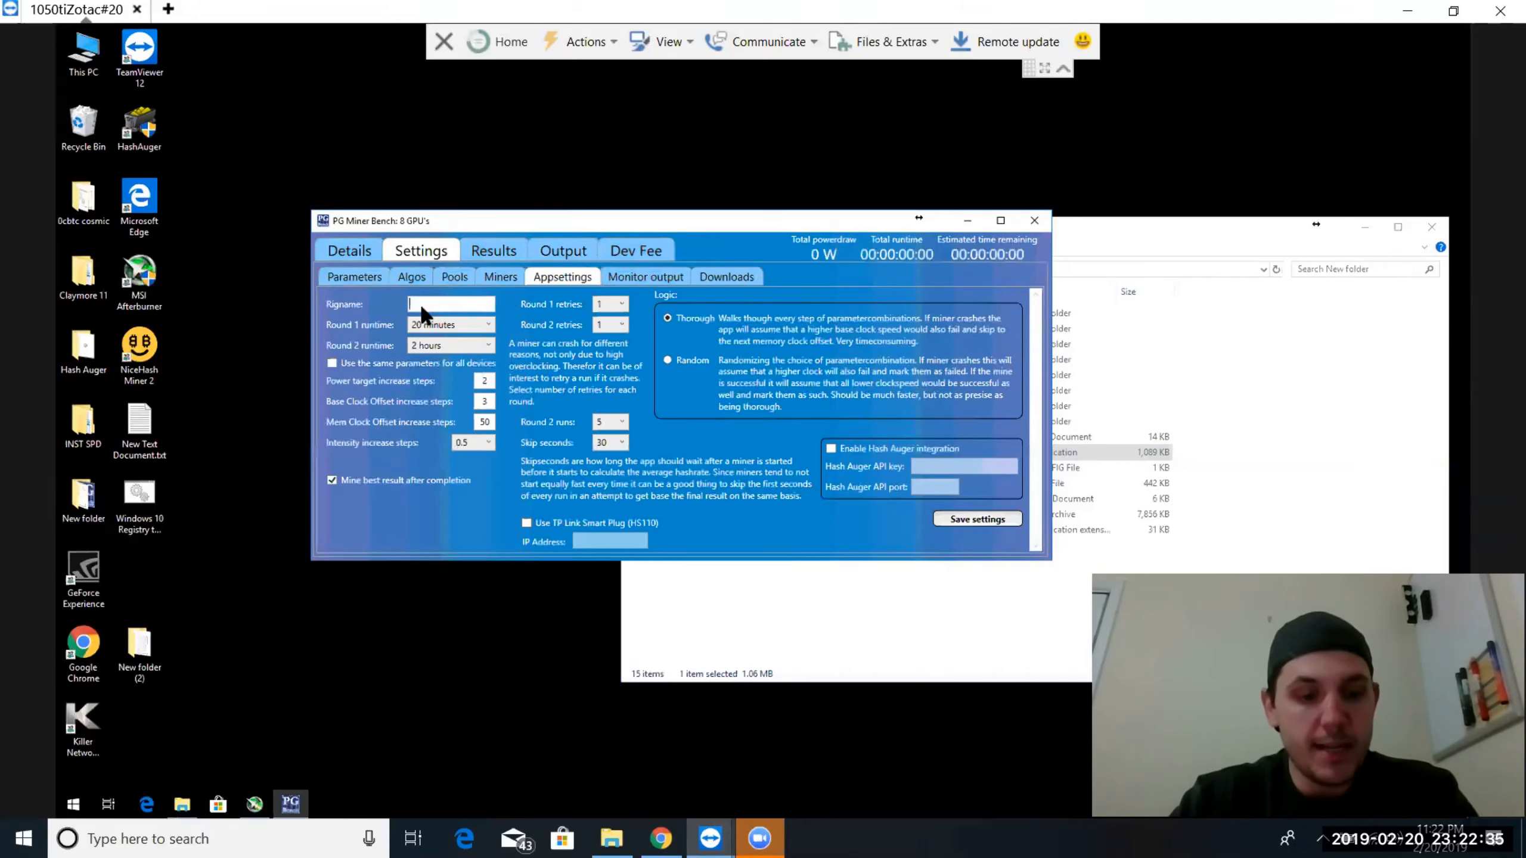
Name the rig Rig1, enable using the same parameters for all devices, and save the app settings
type("Rig1")
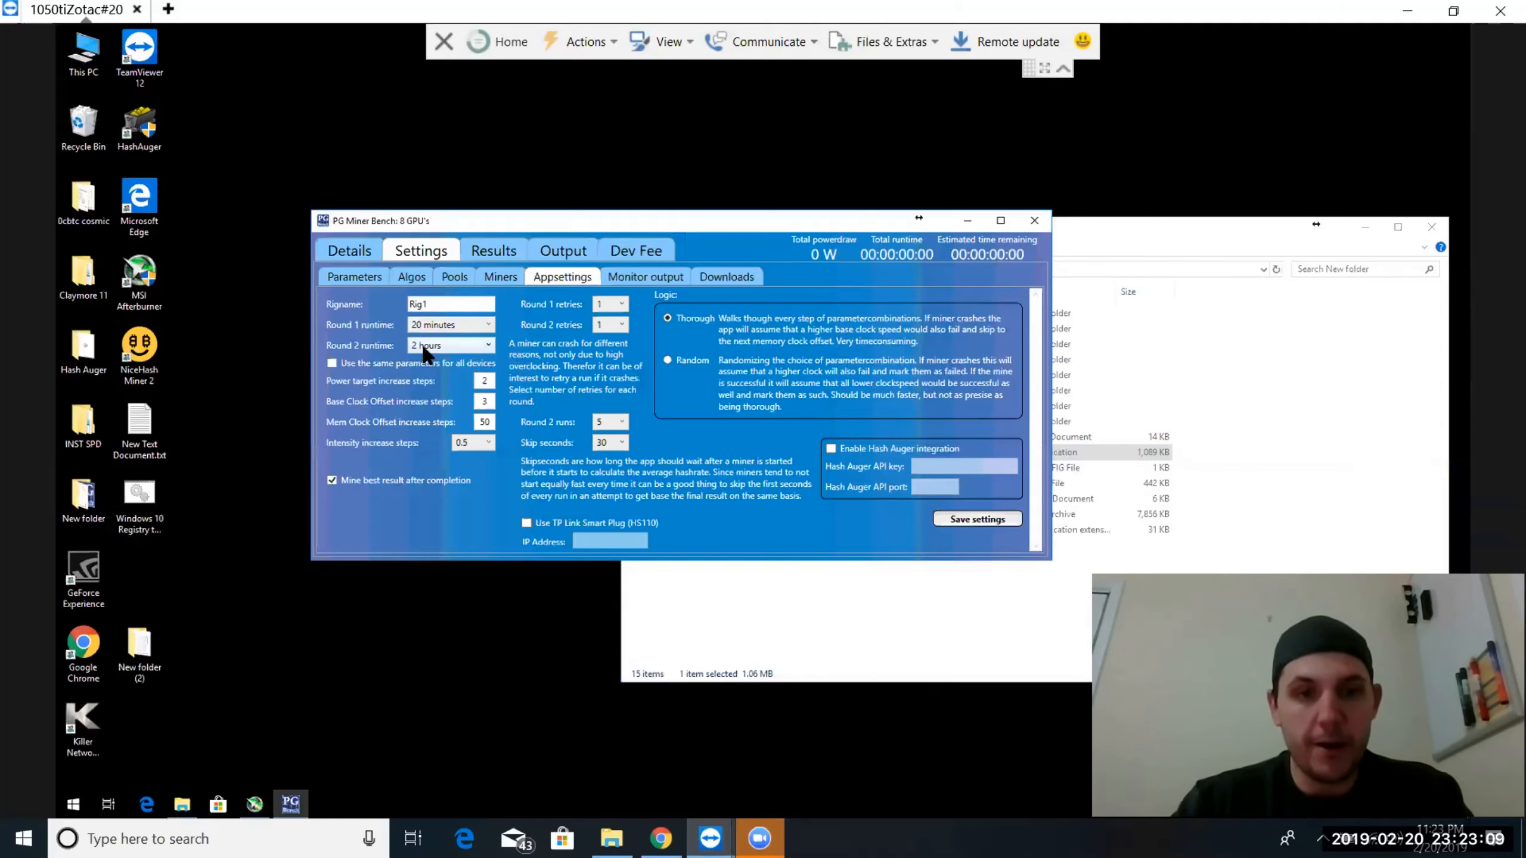
left_click(331, 364)
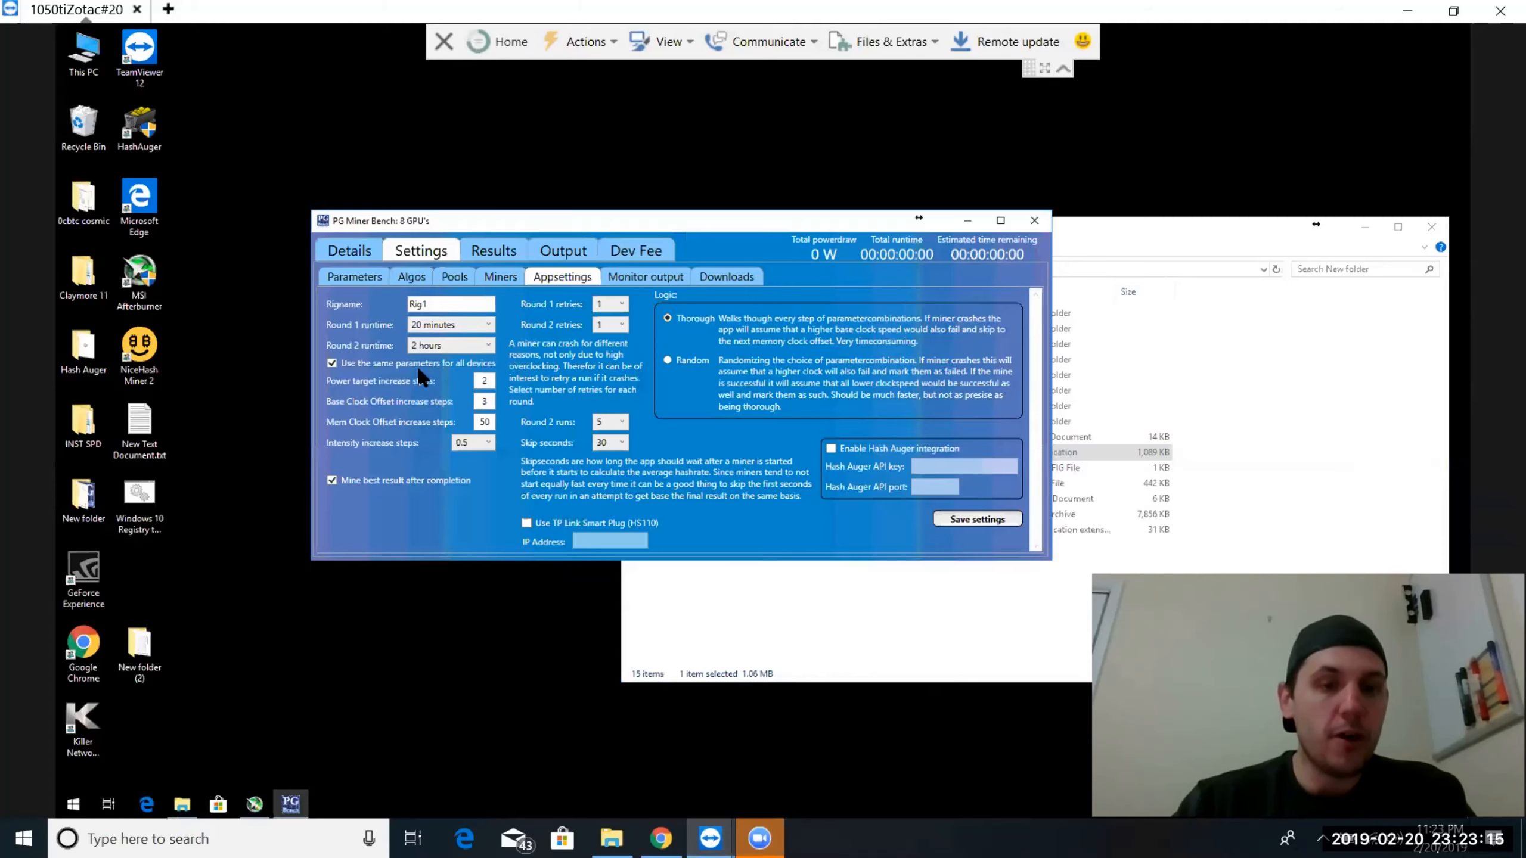
left_click(365, 277)
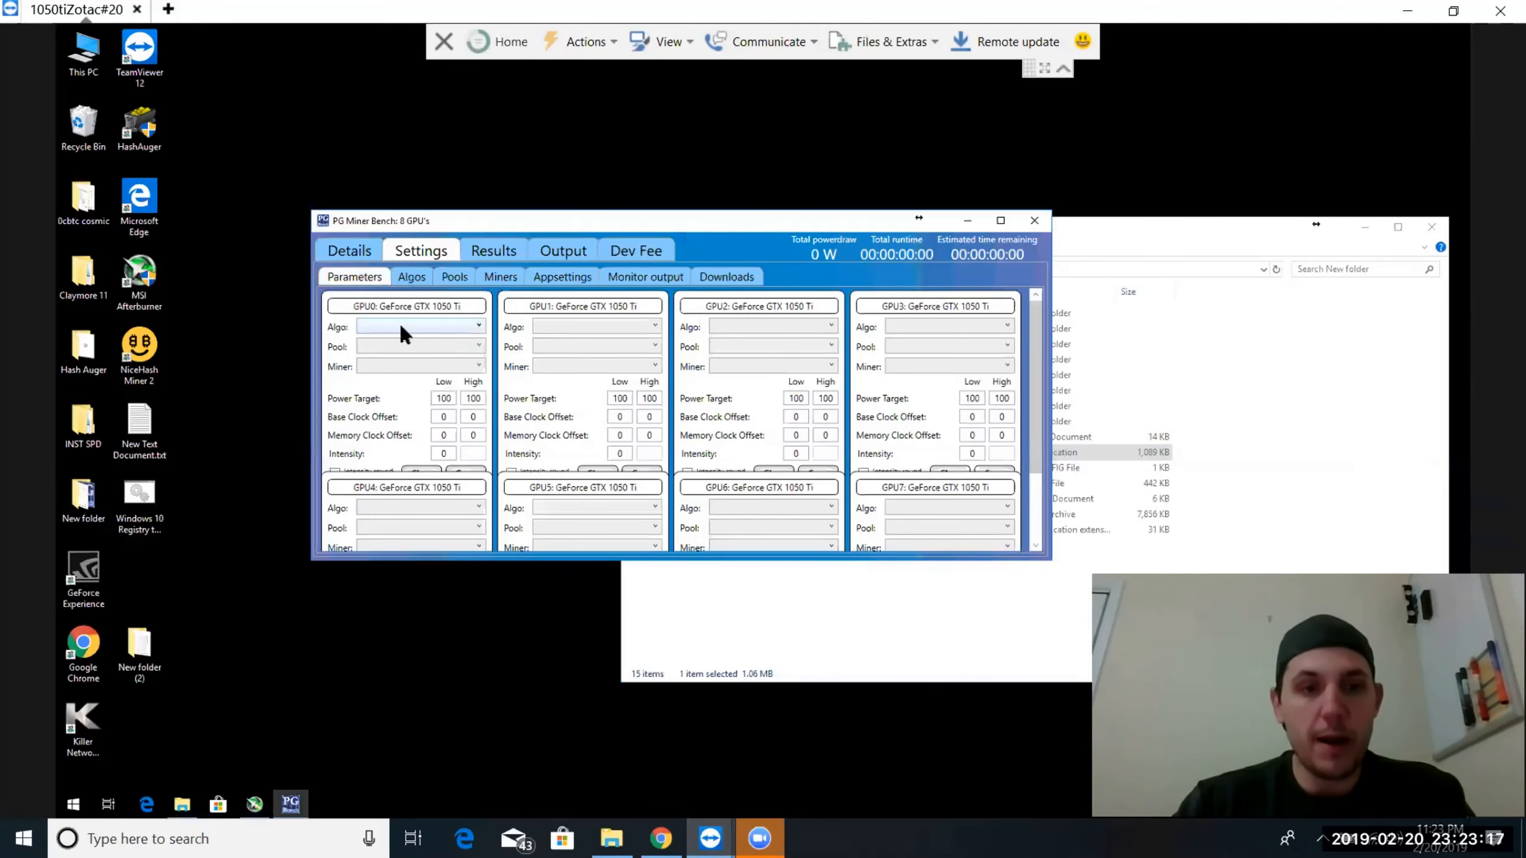
left_click(562, 277)
left_click(977, 519)
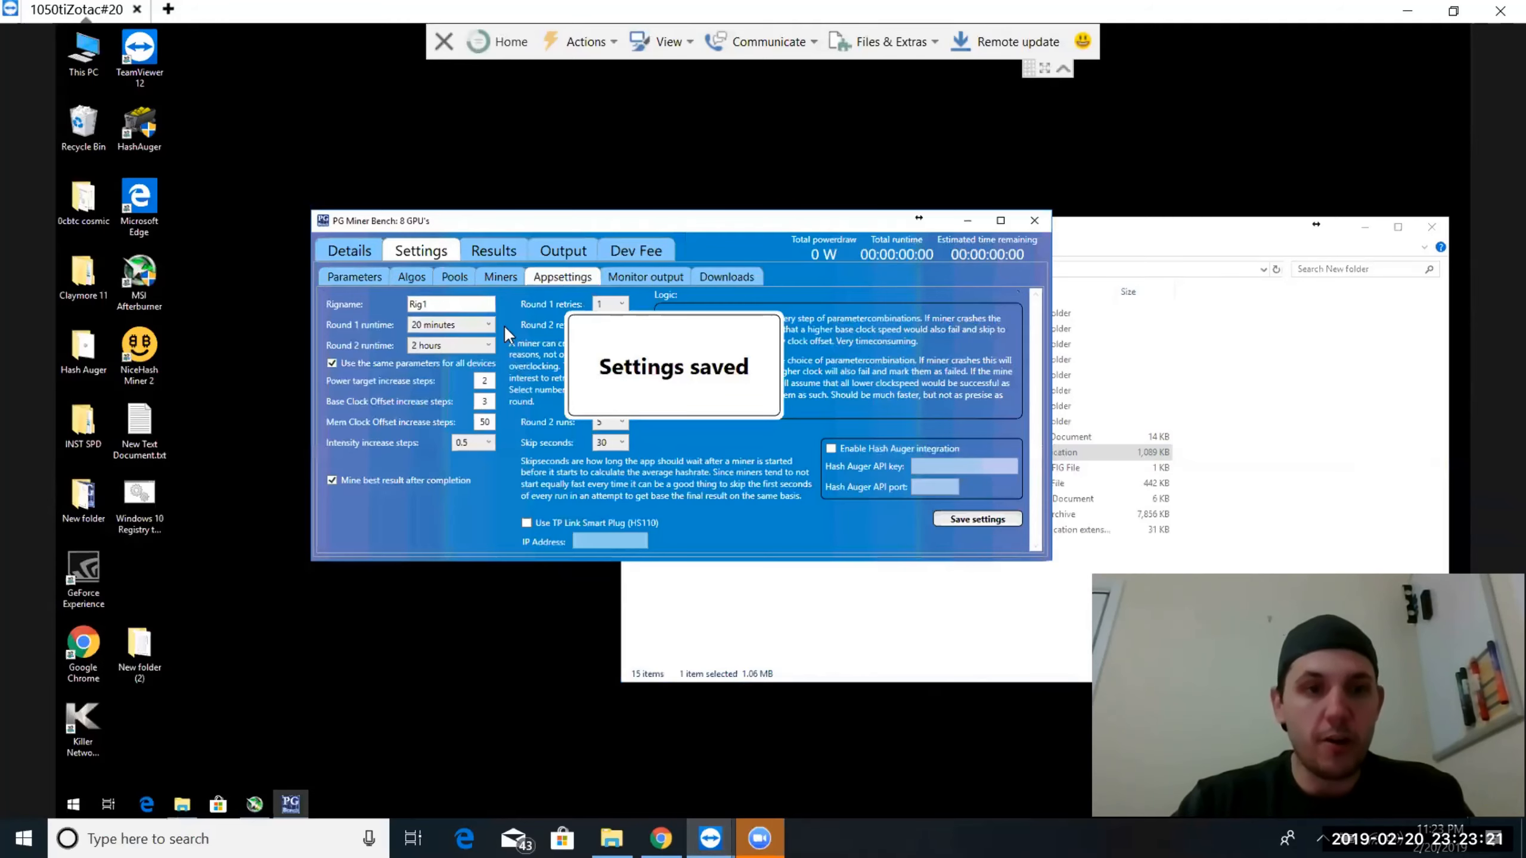
Set the low power target of GPU0 to 80 in the GPU parameters
left_click(369, 278)
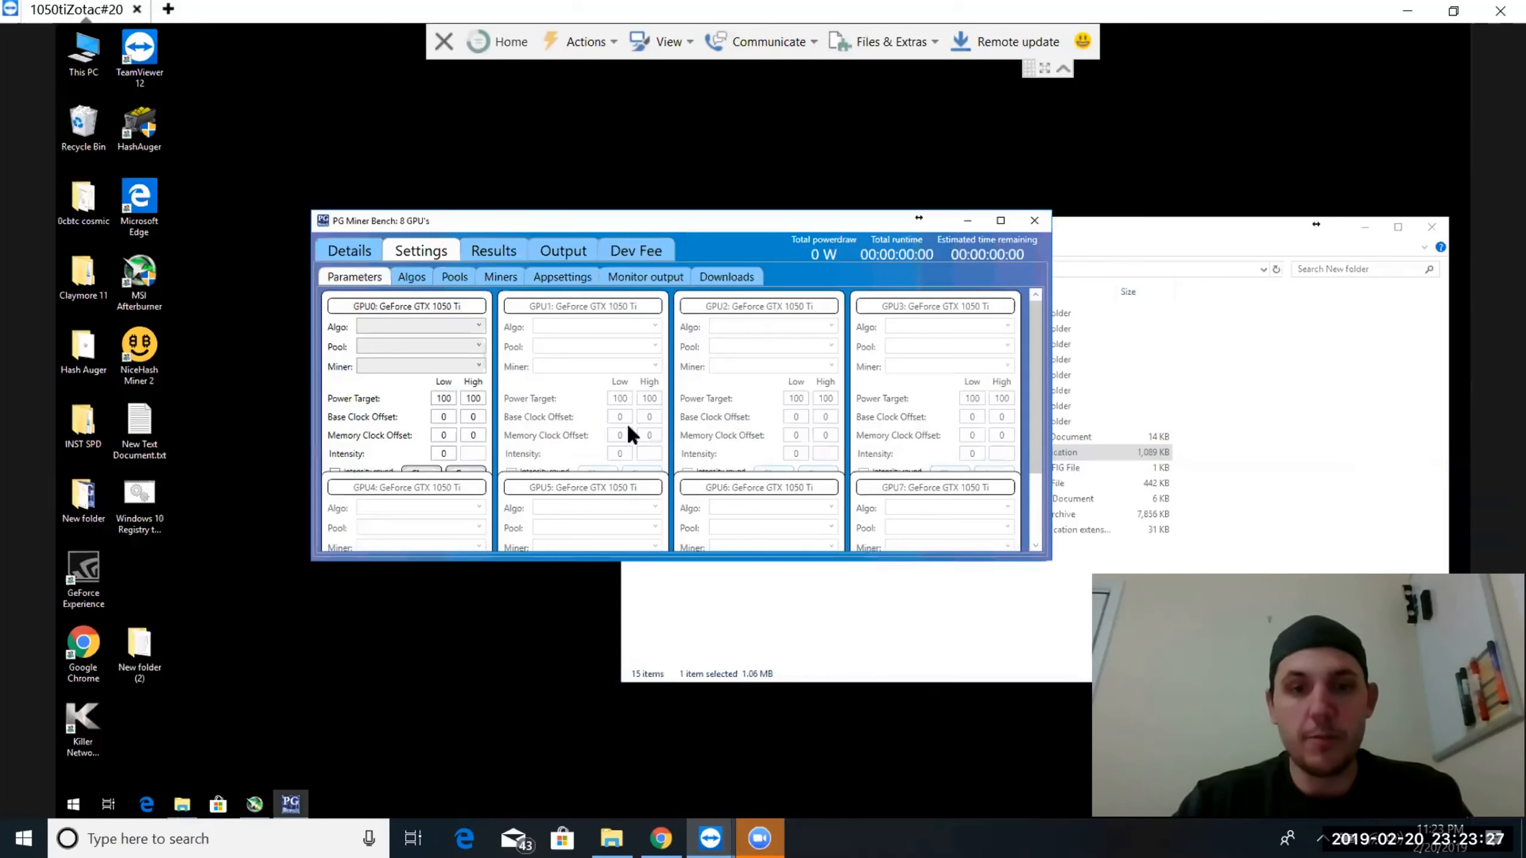
left_click(453, 398)
key("BackSpace")
key("BackSpace")
key("BackSpace")
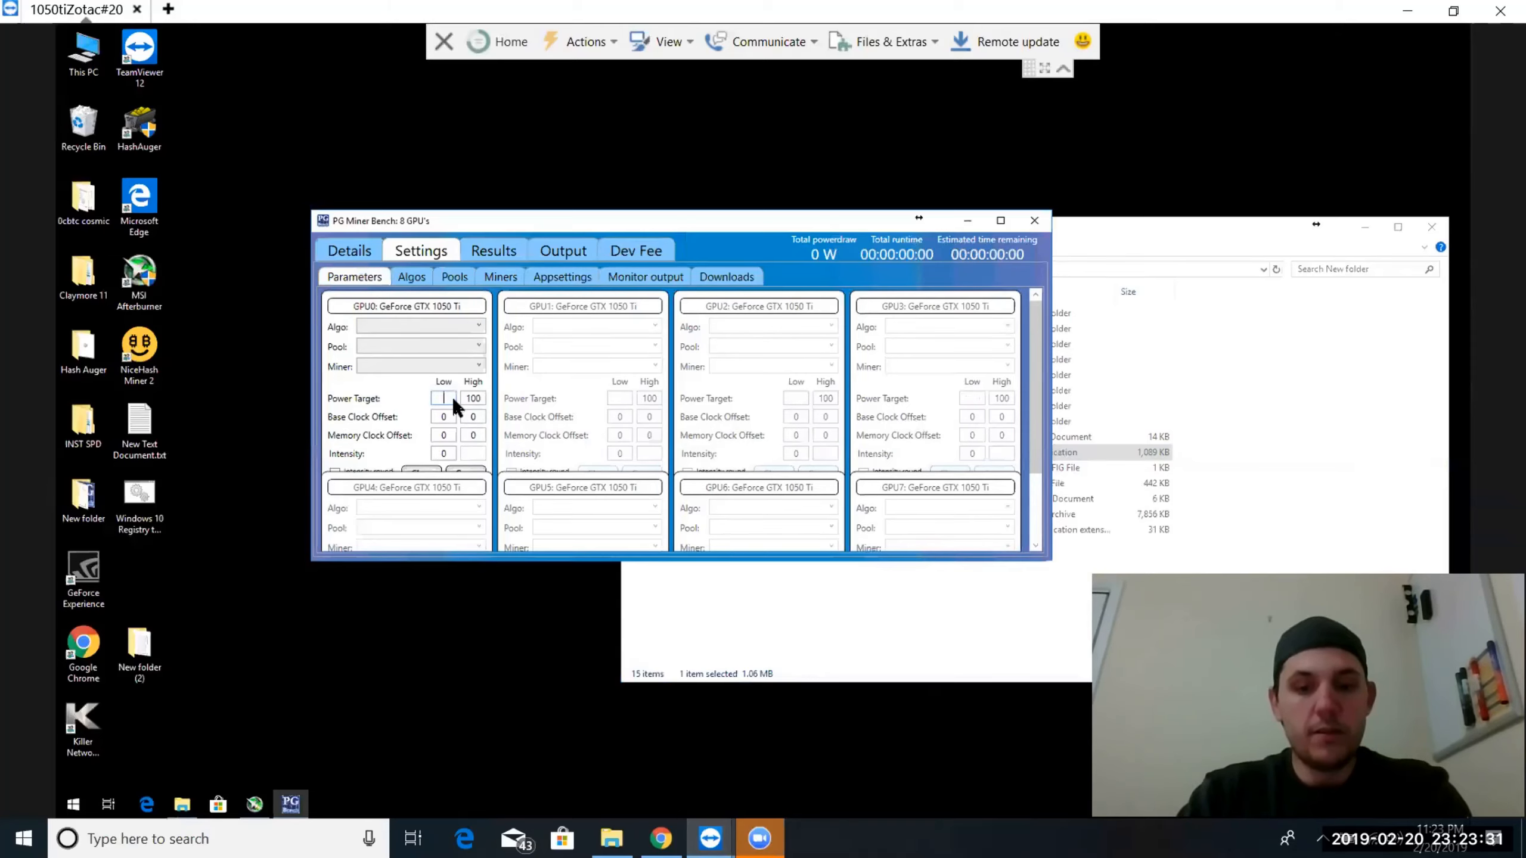
type("80")
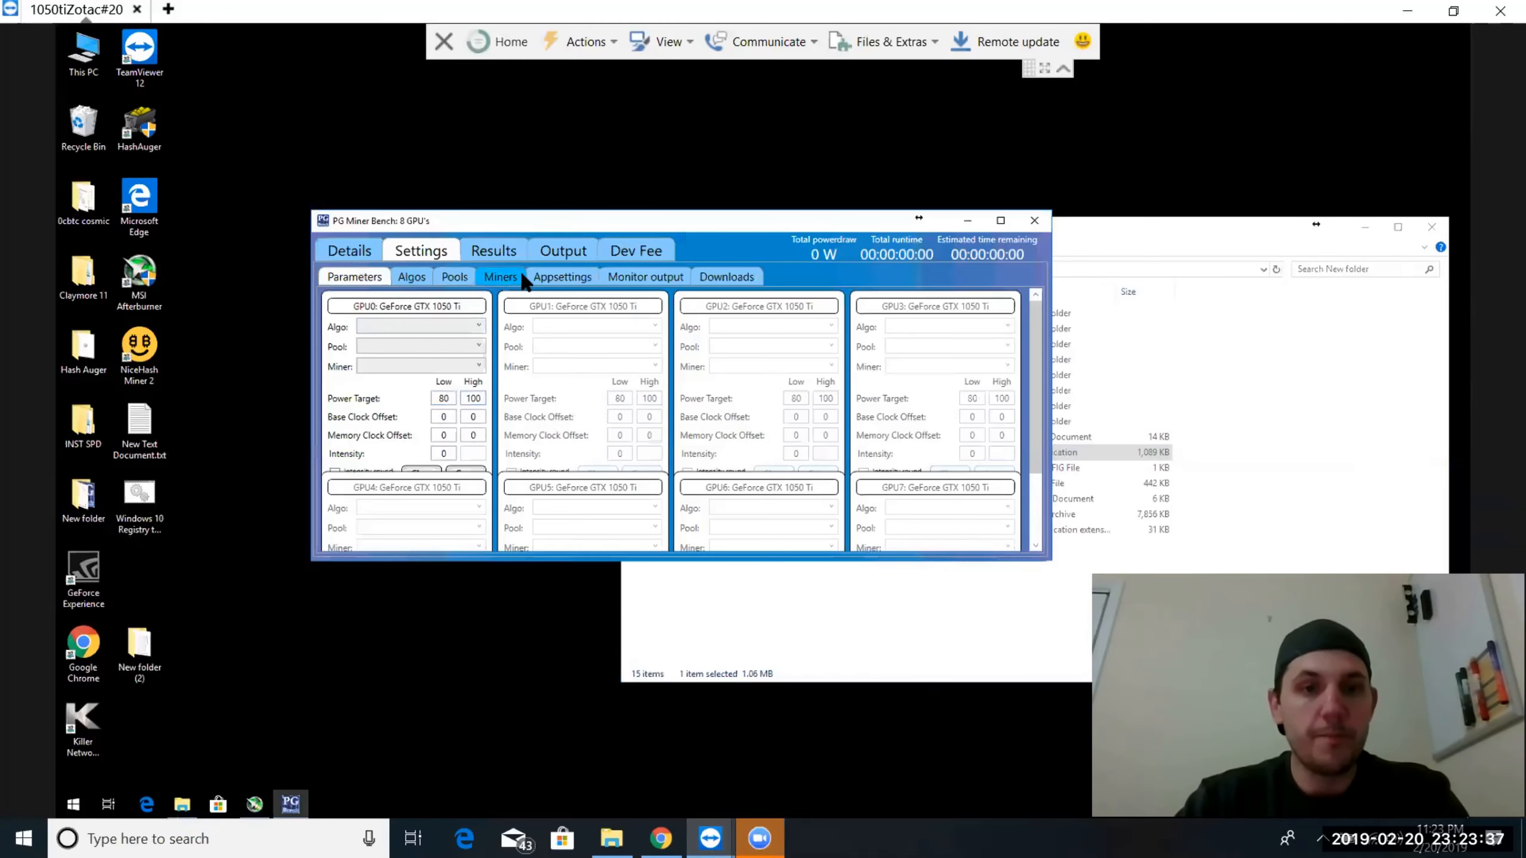
Set the base clock offset increase steps to 5 in the app settings
left_click(557, 275)
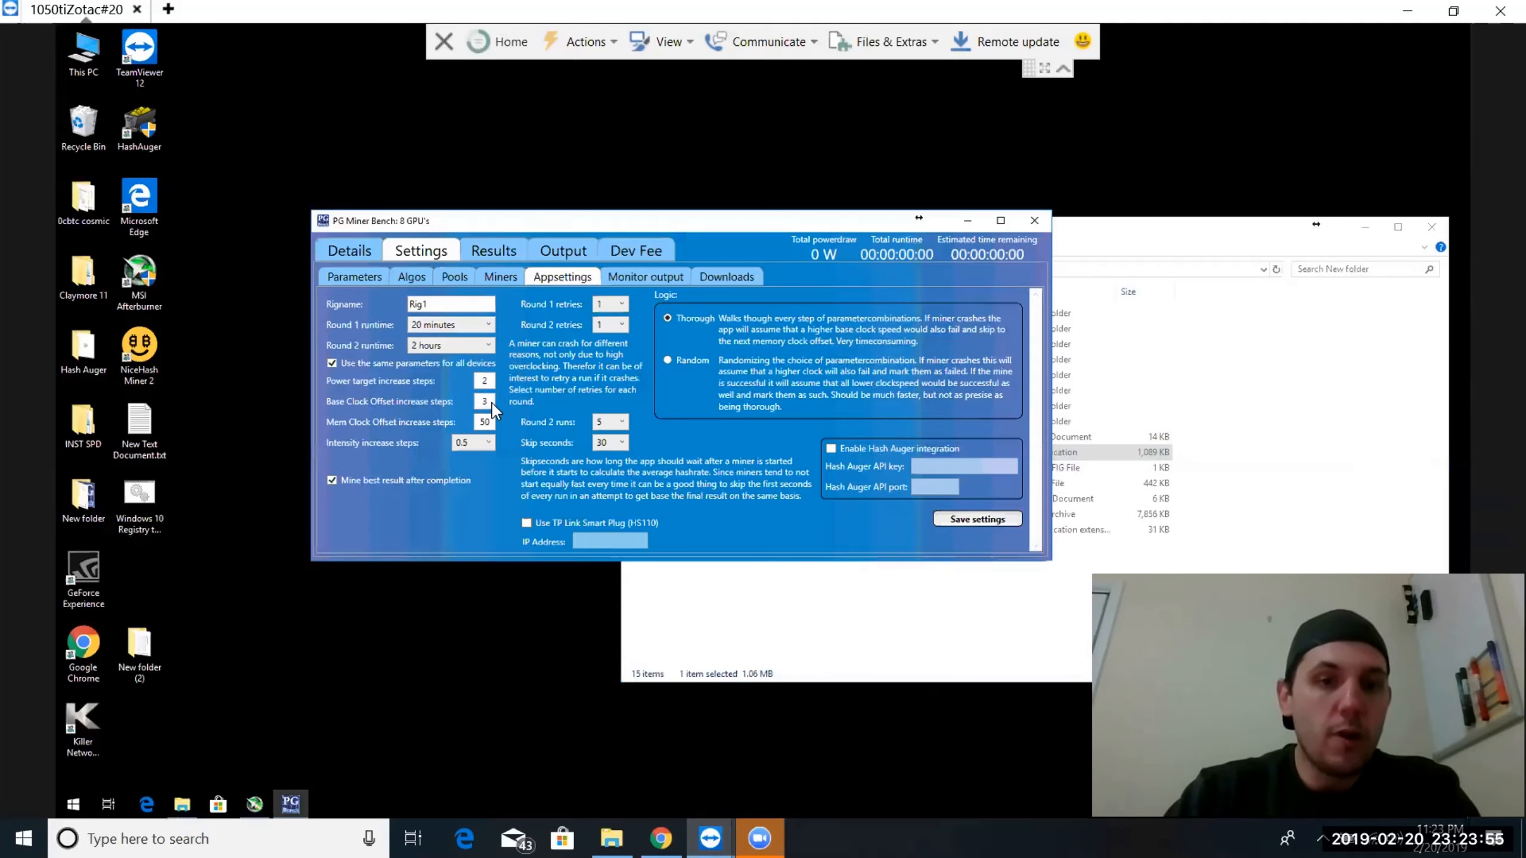
key("BackSpace")
type("5")
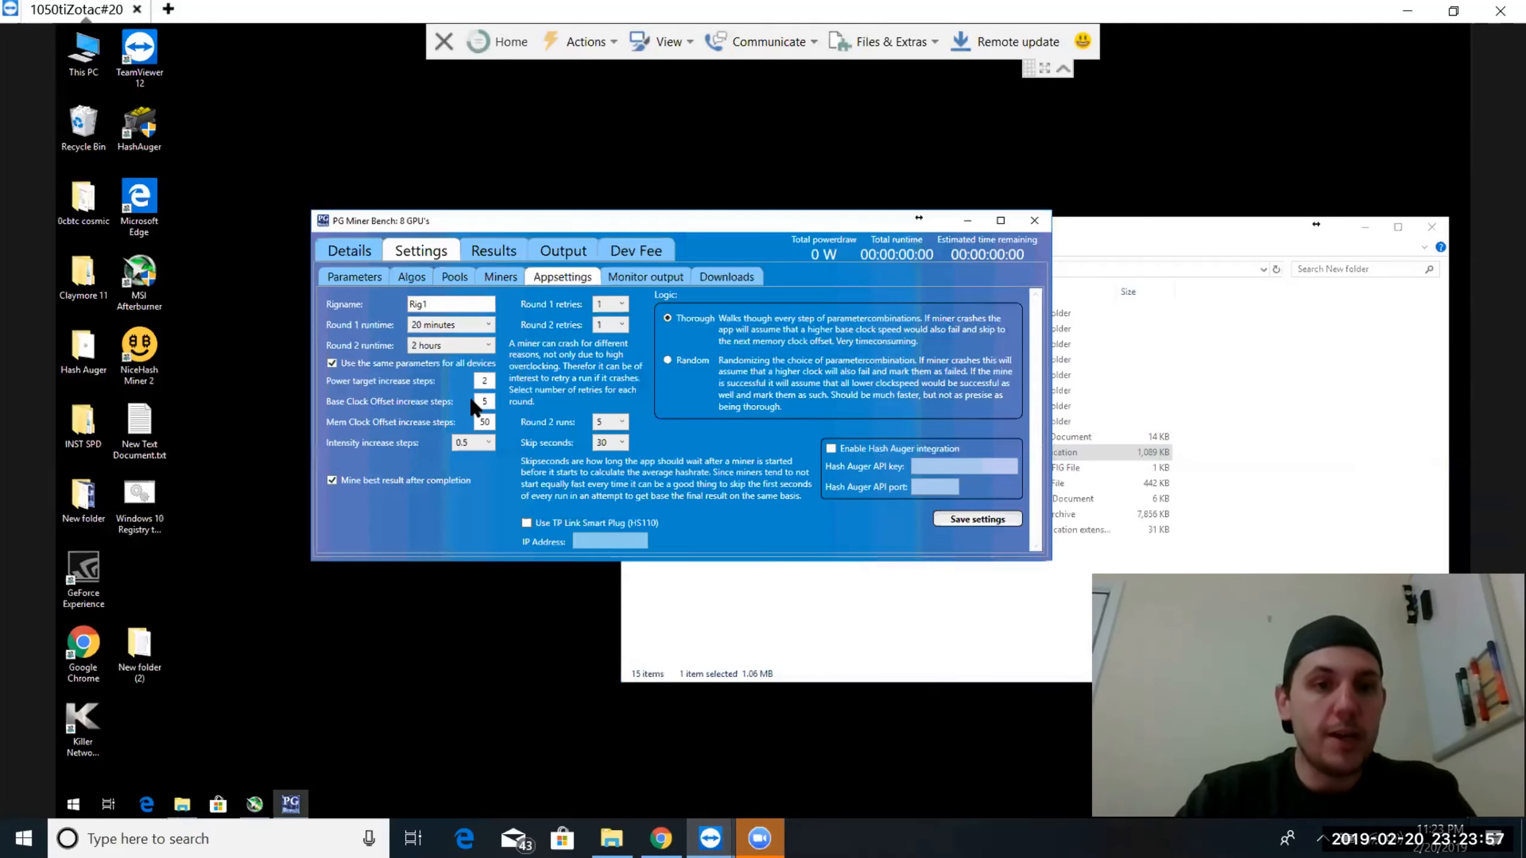
Choose aergo as the mining algorithm for GPU0 in the GPU parameters
left_click(352, 275)
left_click(443, 396)
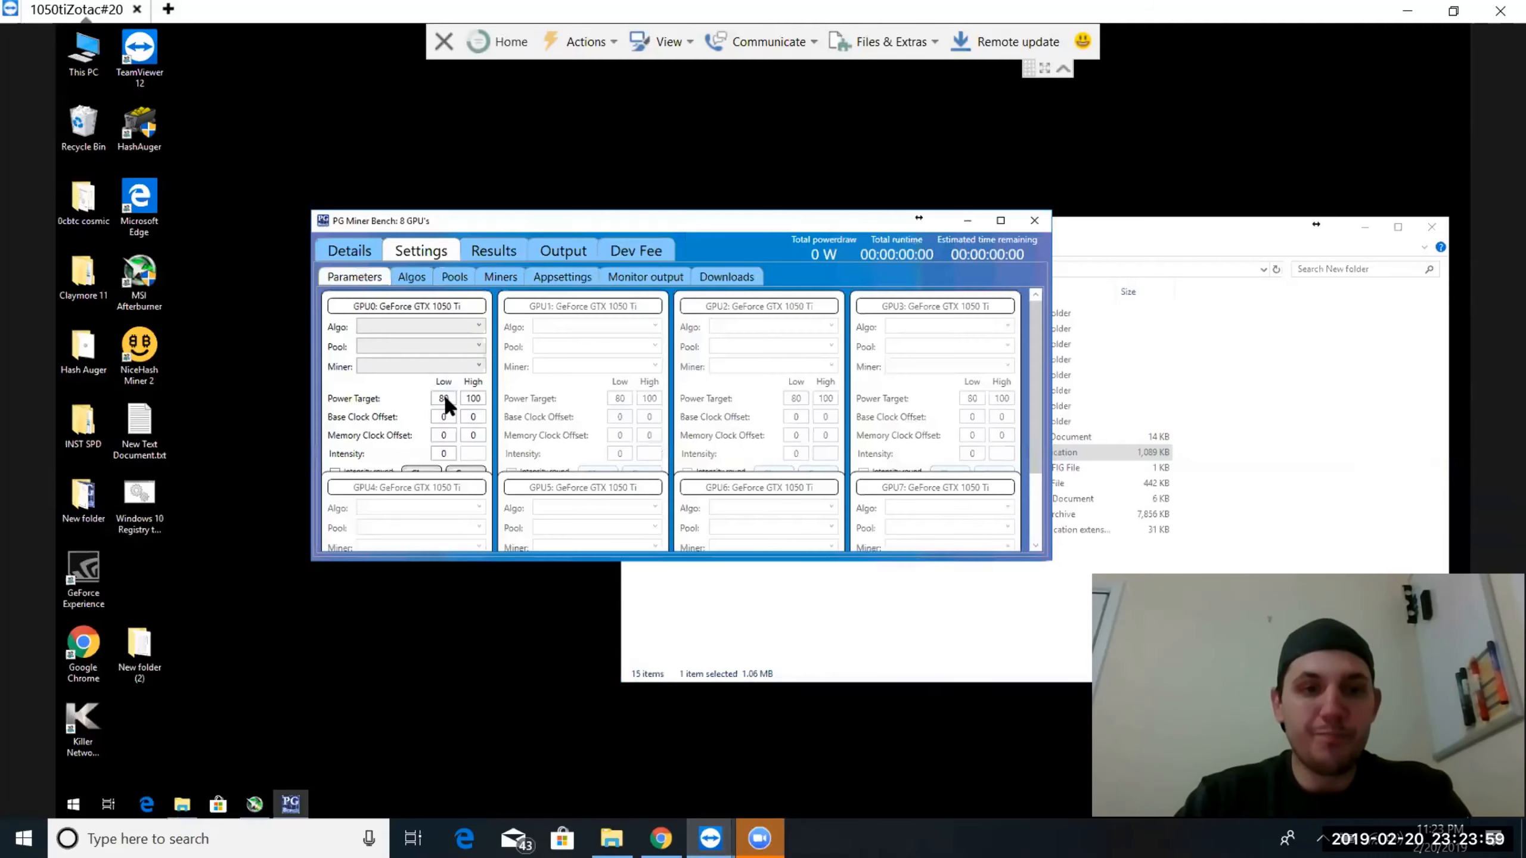
left_click(404, 327)
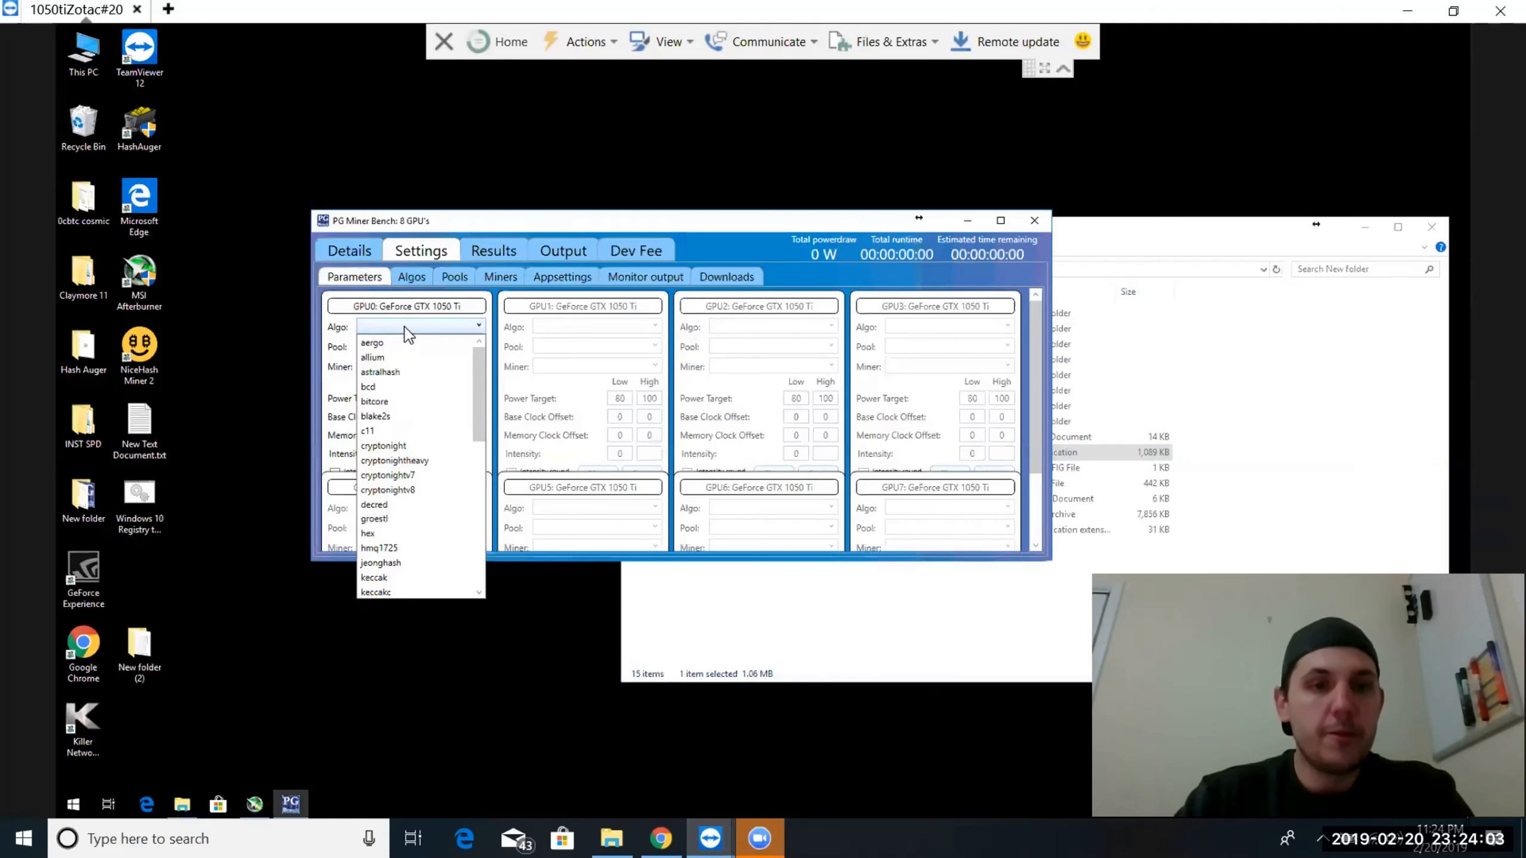
left_click(381, 343)
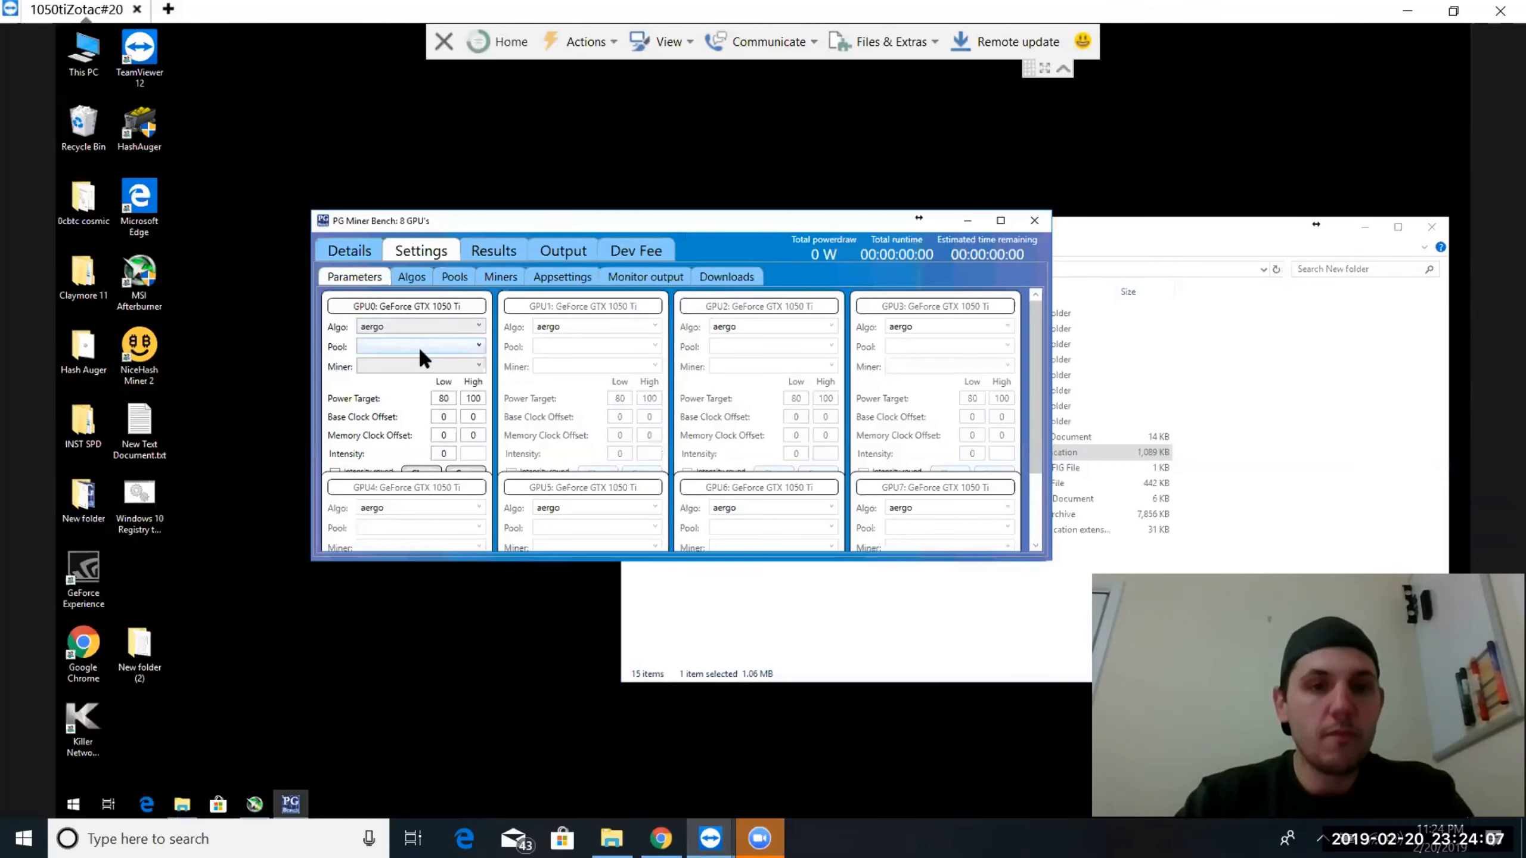
Open the A Hash Pool settings and copy the wallet address from New Text Document.txt on the remote desktop
left_click(453, 278)
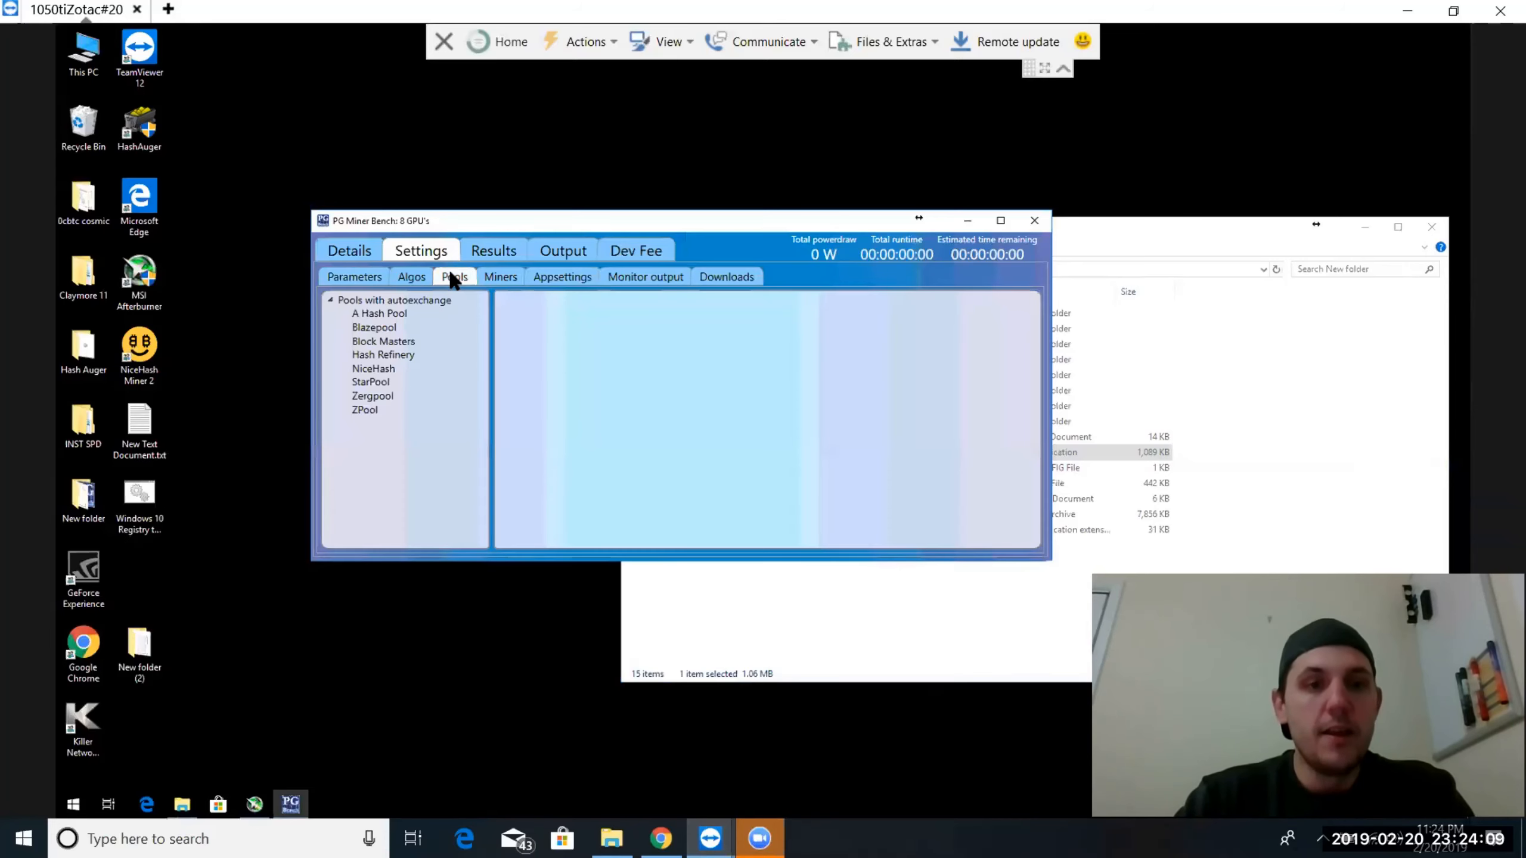
left_click(364, 313)
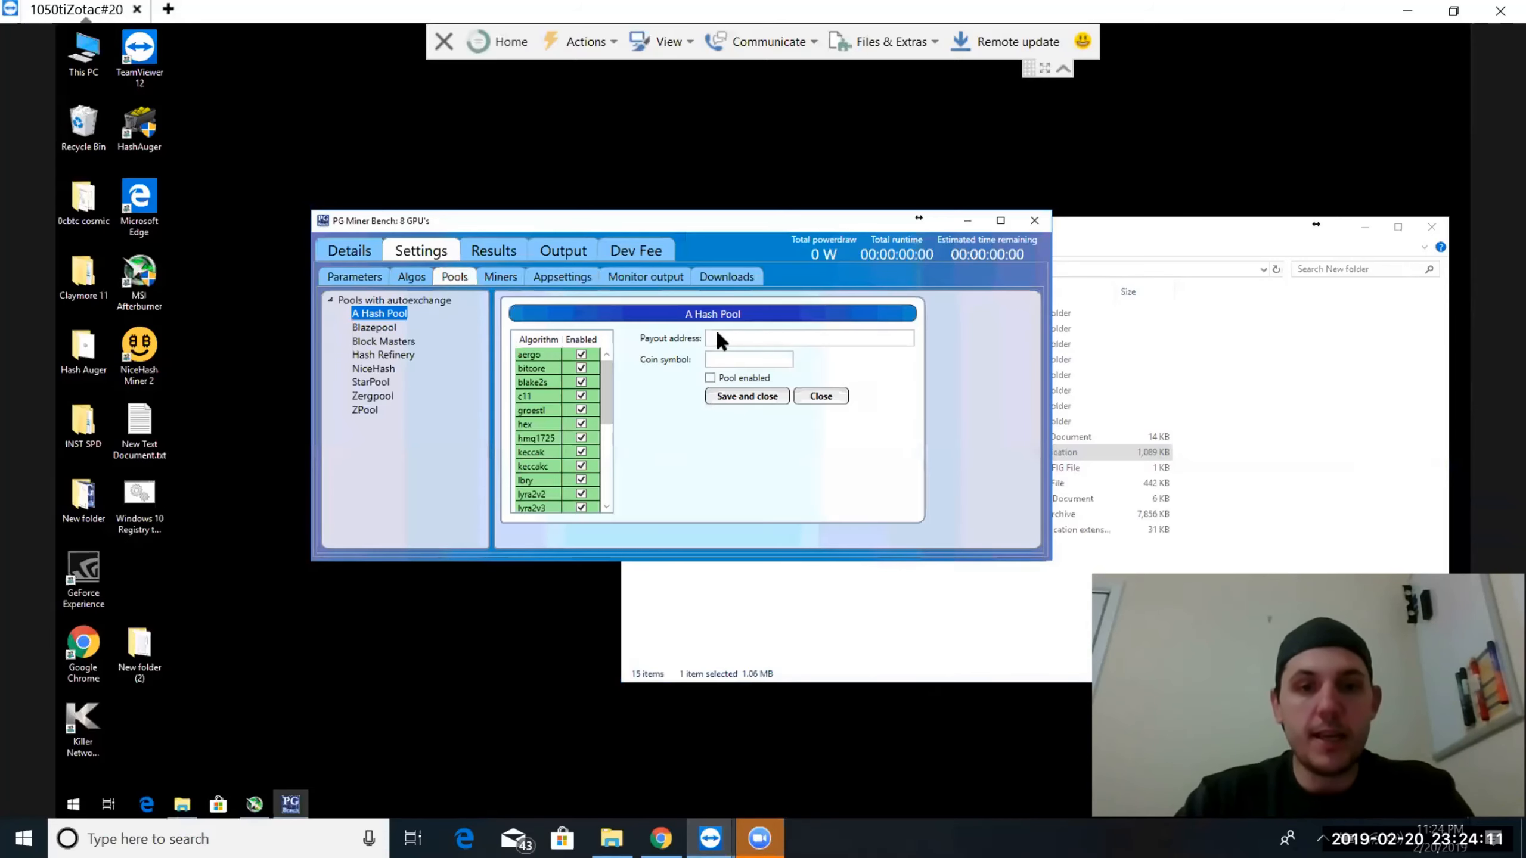
double_click(131, 422)
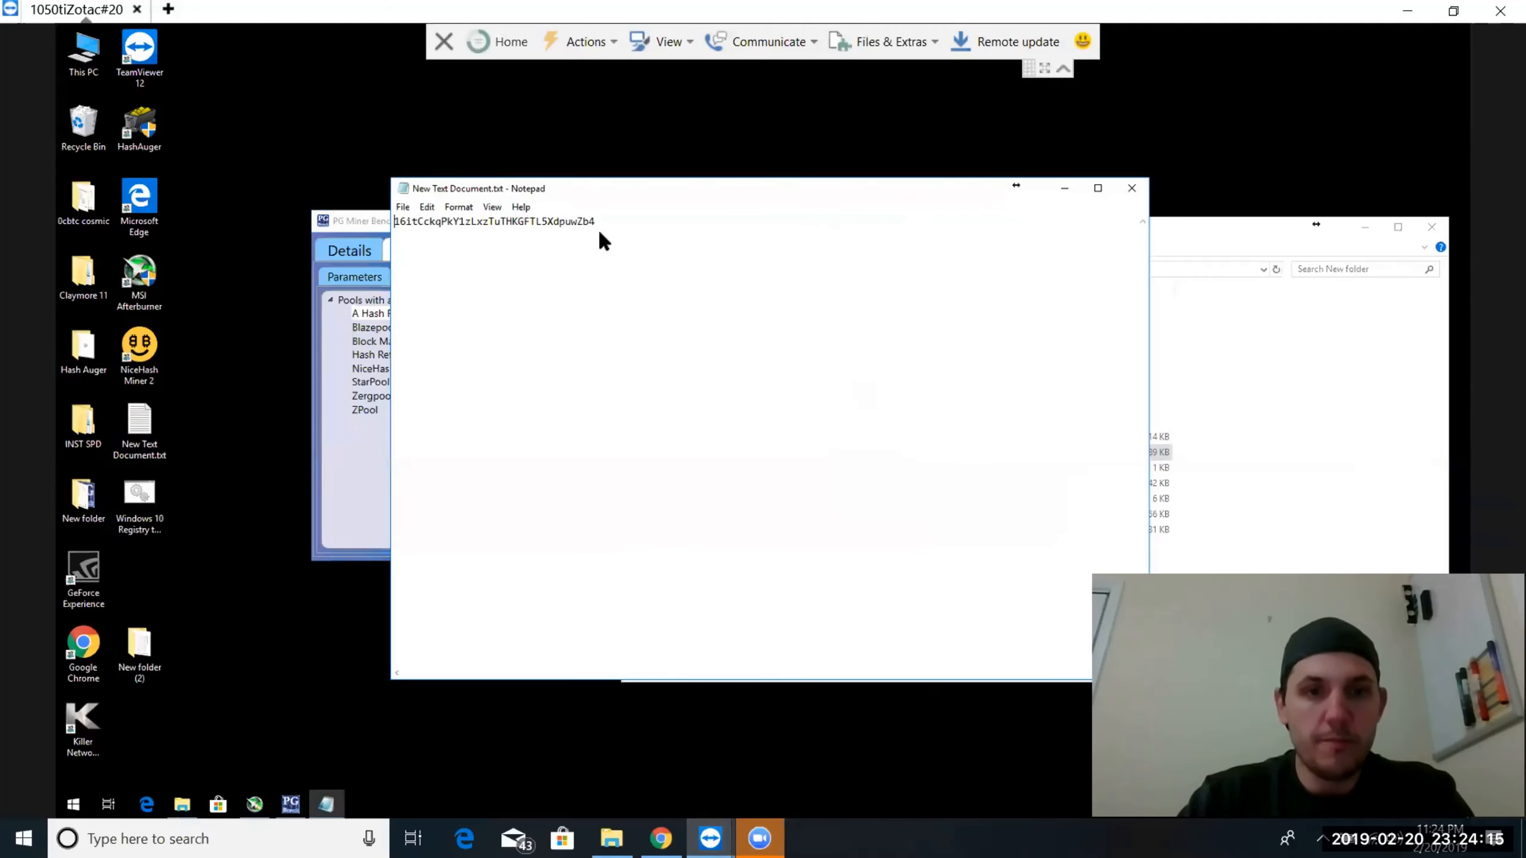
left_click_drag(601, 222, 473, 224)
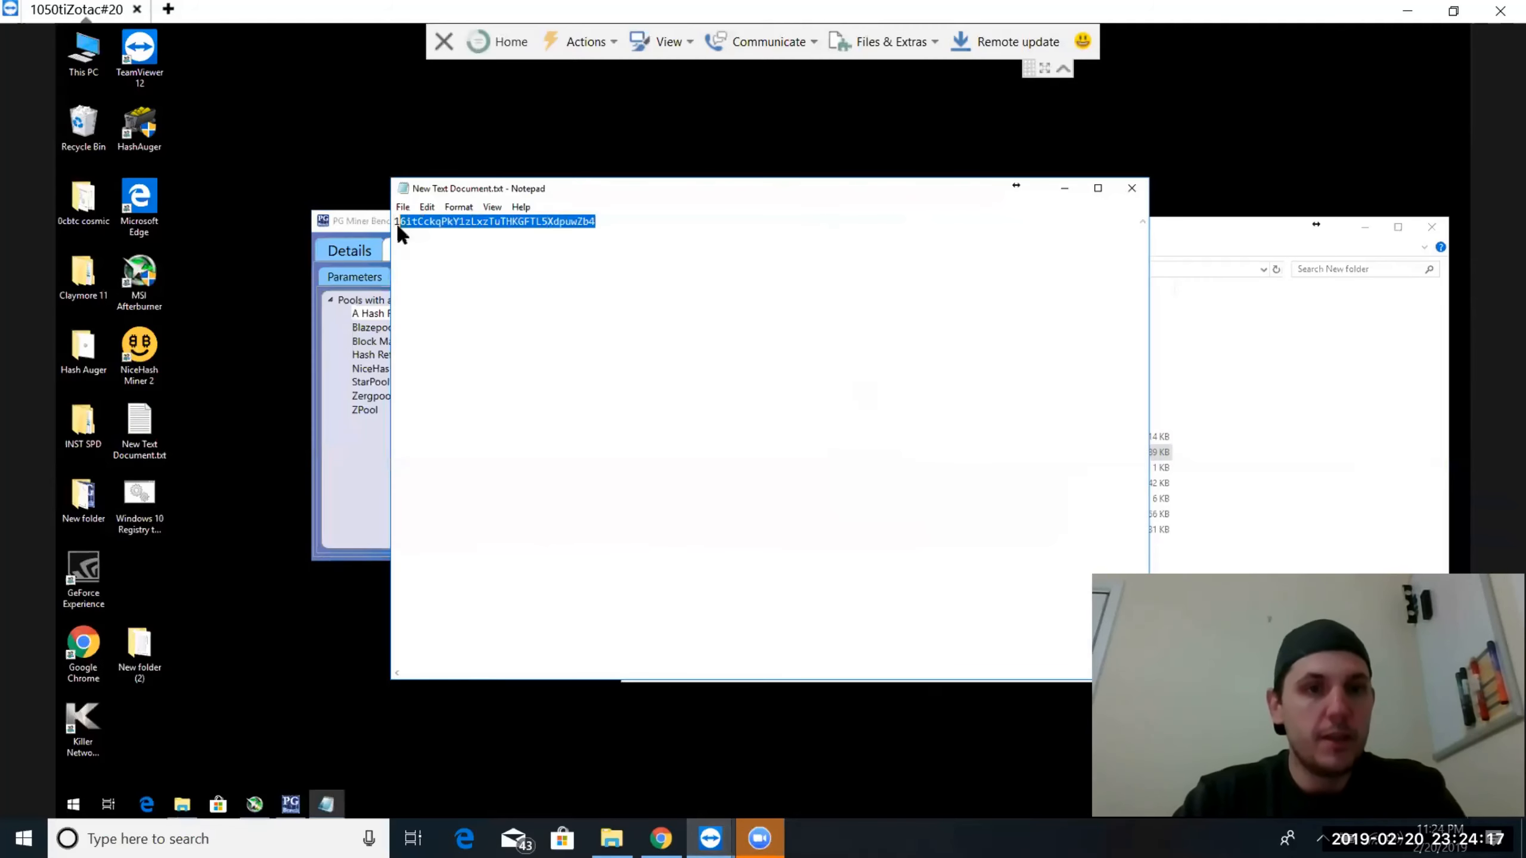
left_click_drag(600, 223, 395, 220)
key("ctrl+c")
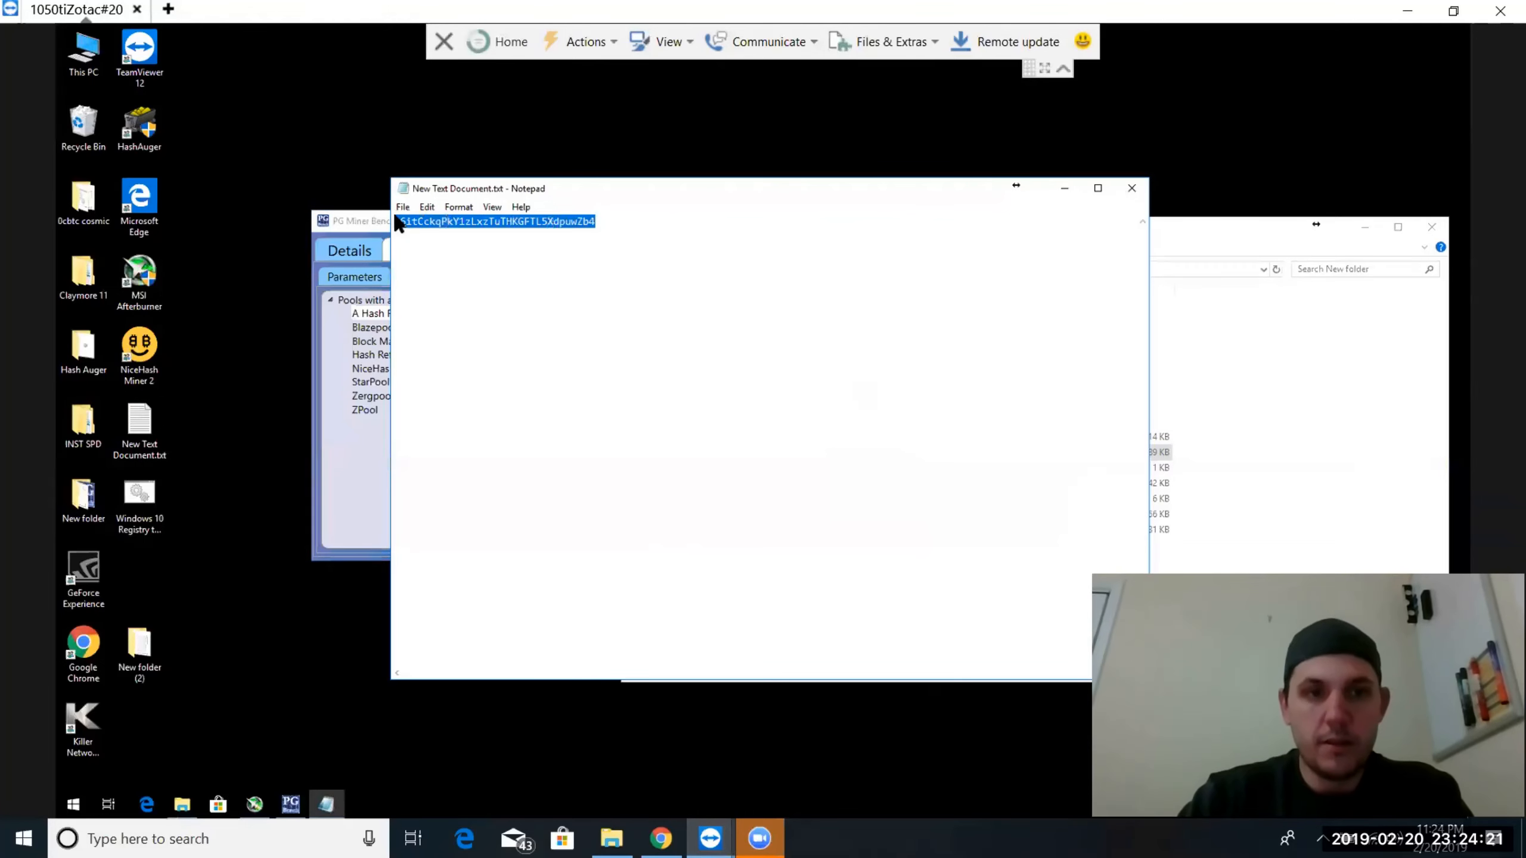
left_click(1065, 189)
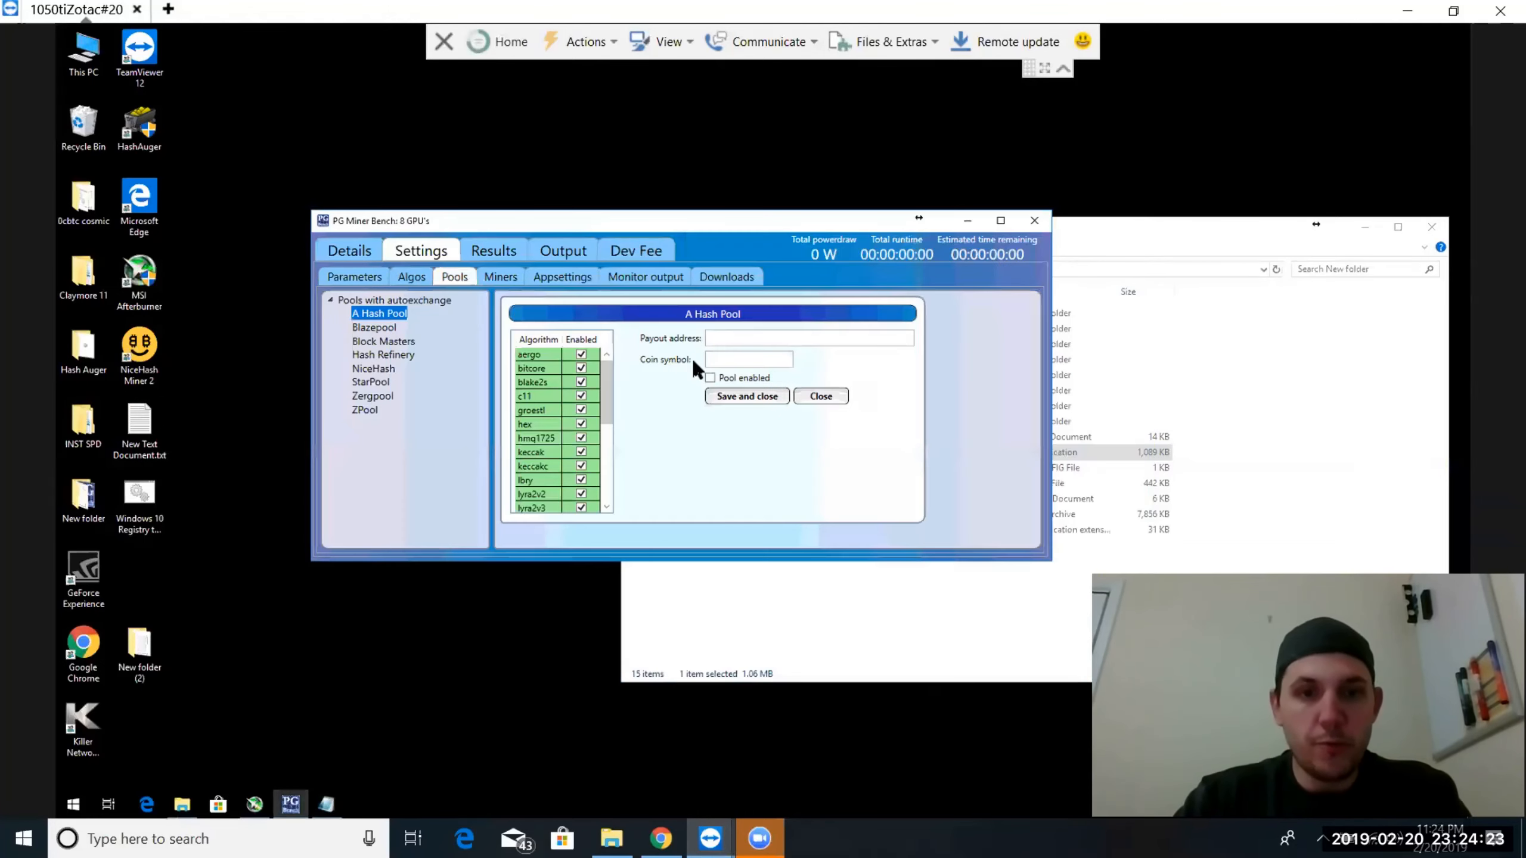
Enter the copied wallet as A Hash Pool's payout address with coin symbol BTC, enable the pool and save it
left_click(709, 337)
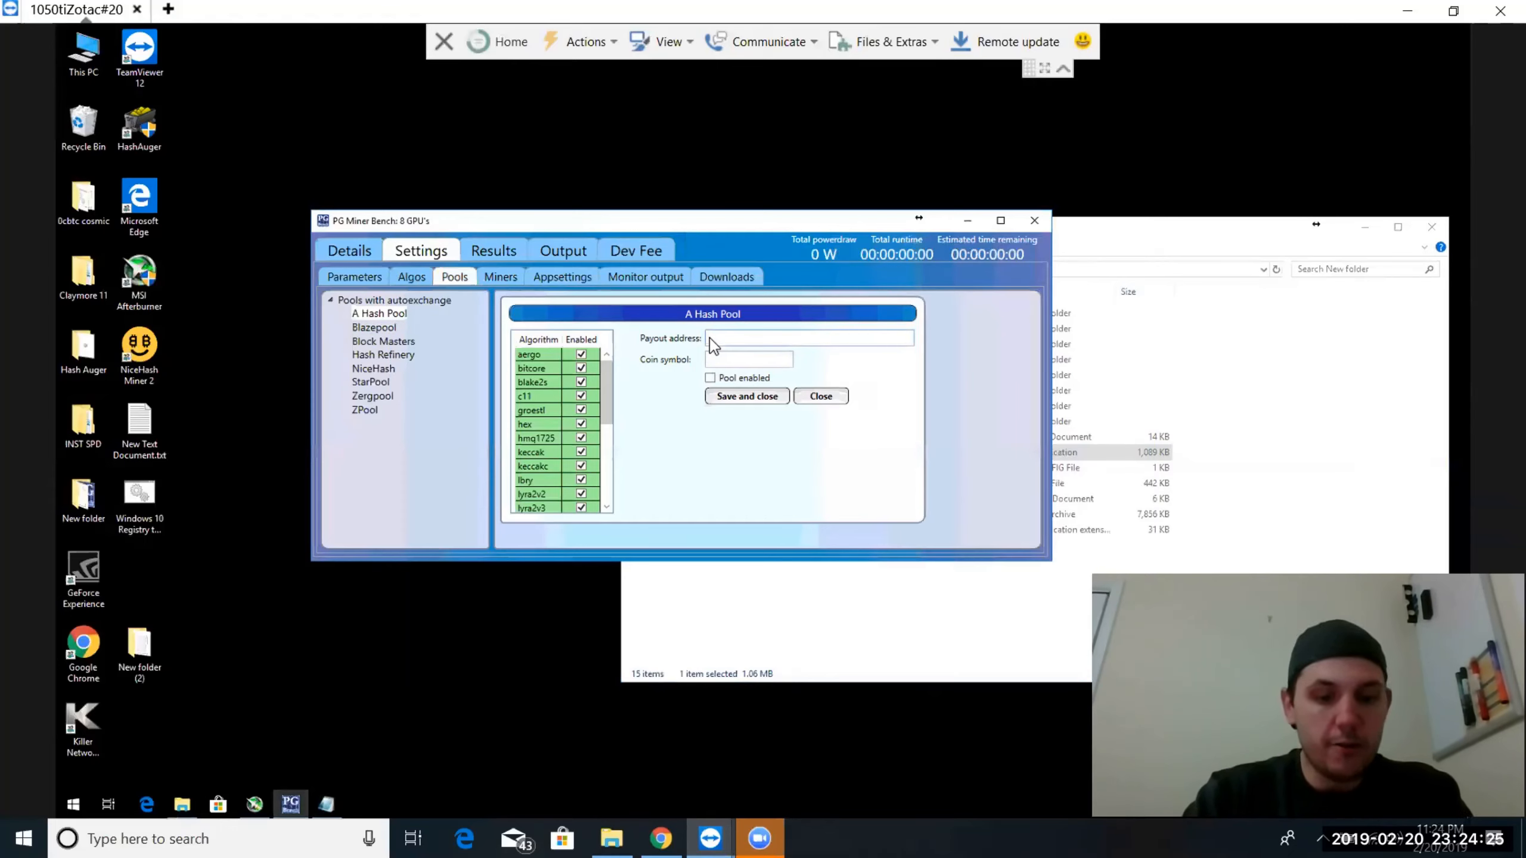
key("ctrl+v")
left_click(709, 359)
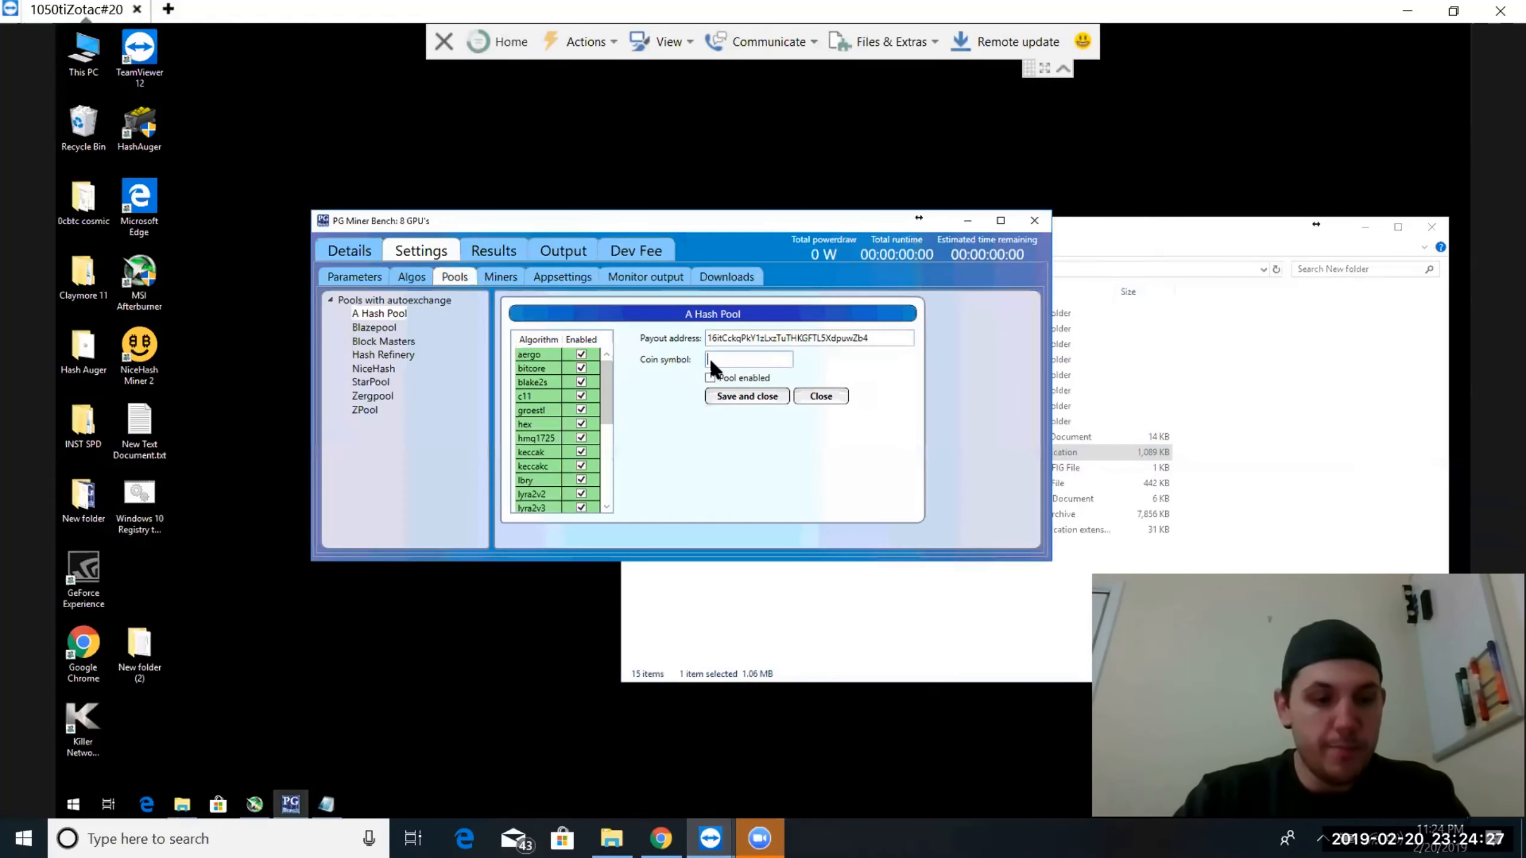
type("BTC")
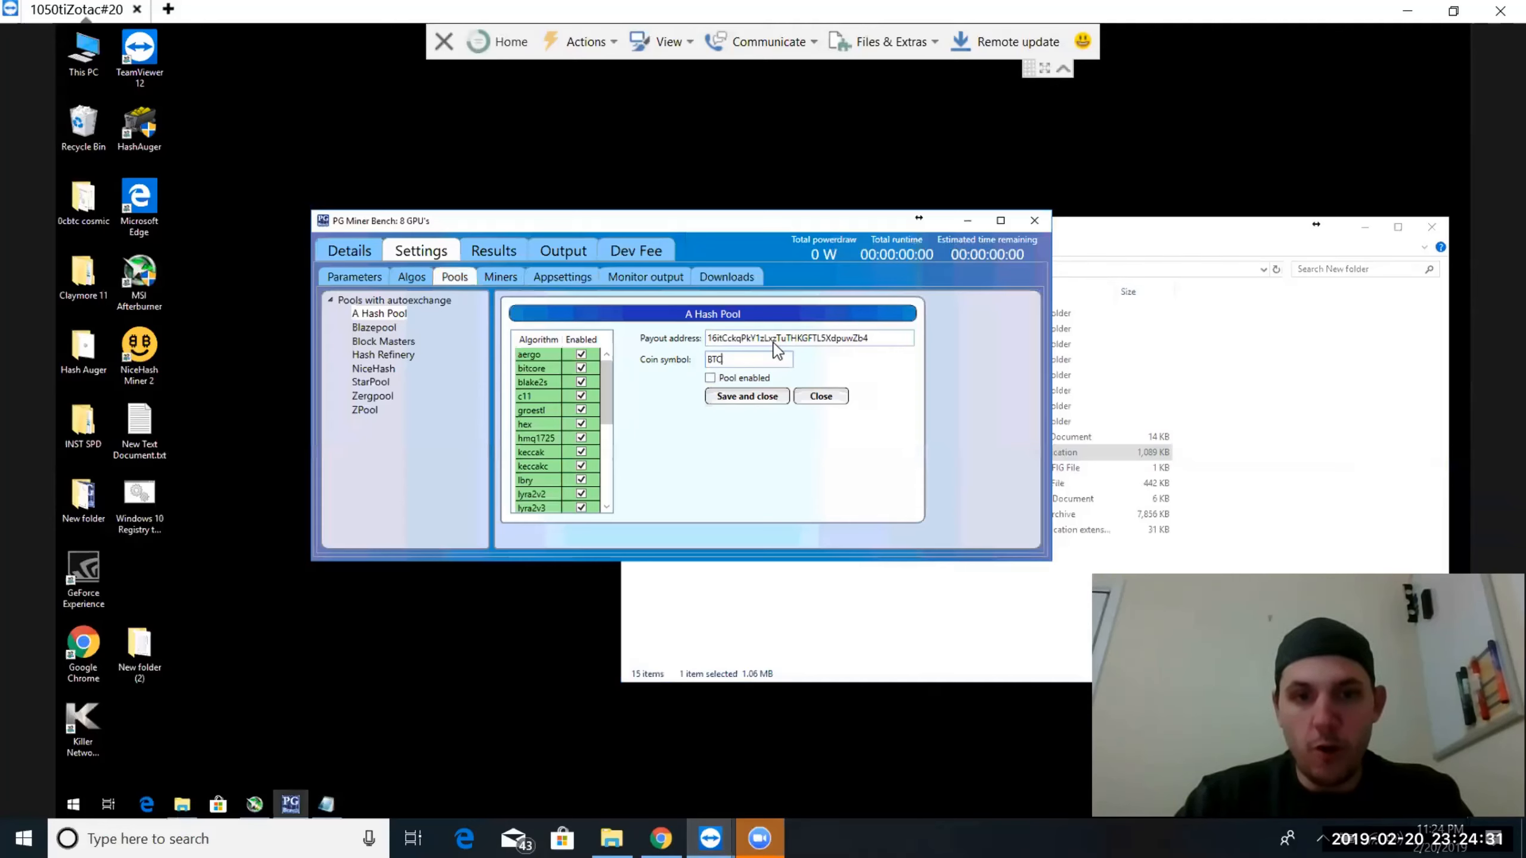
left_click(709, 378)
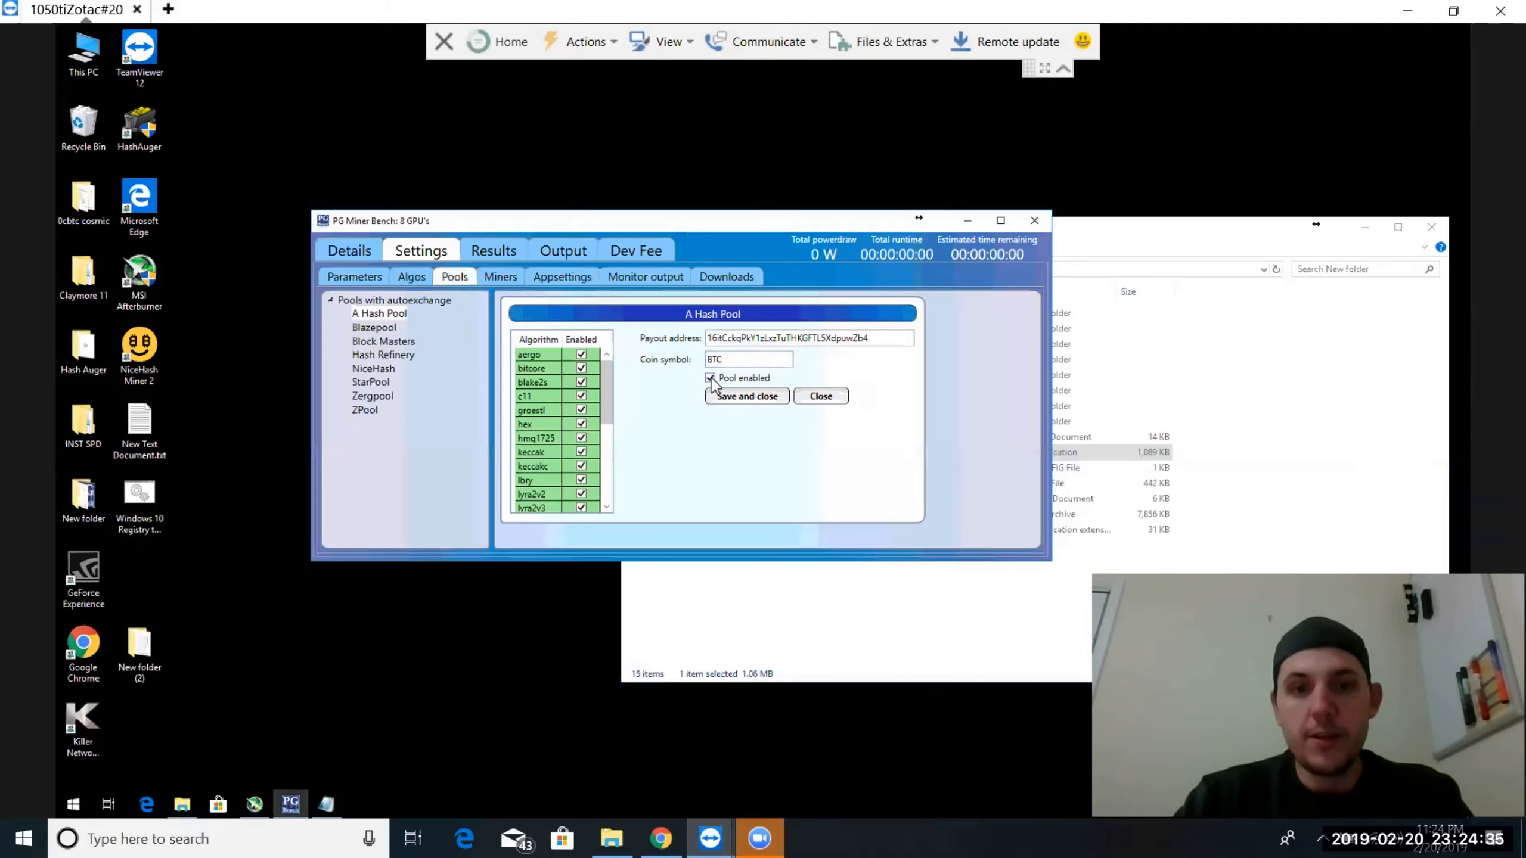
left_click(736, 398)
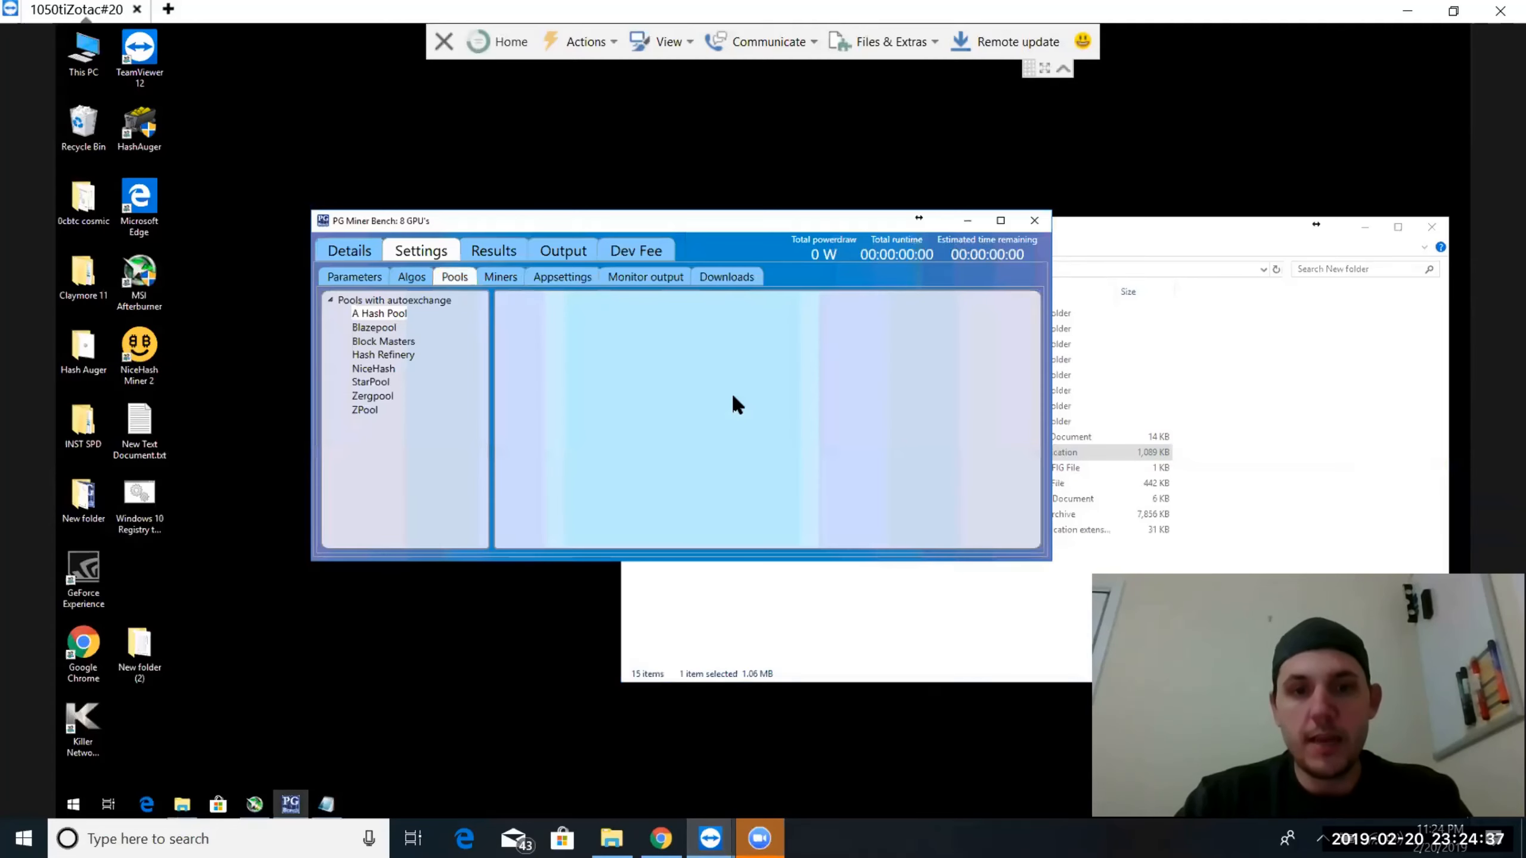
Configure Blazepool with the copied payout address and coin symbol BTC, enable the pool and save it
left_click(373, 328)
left_click(723, 334)
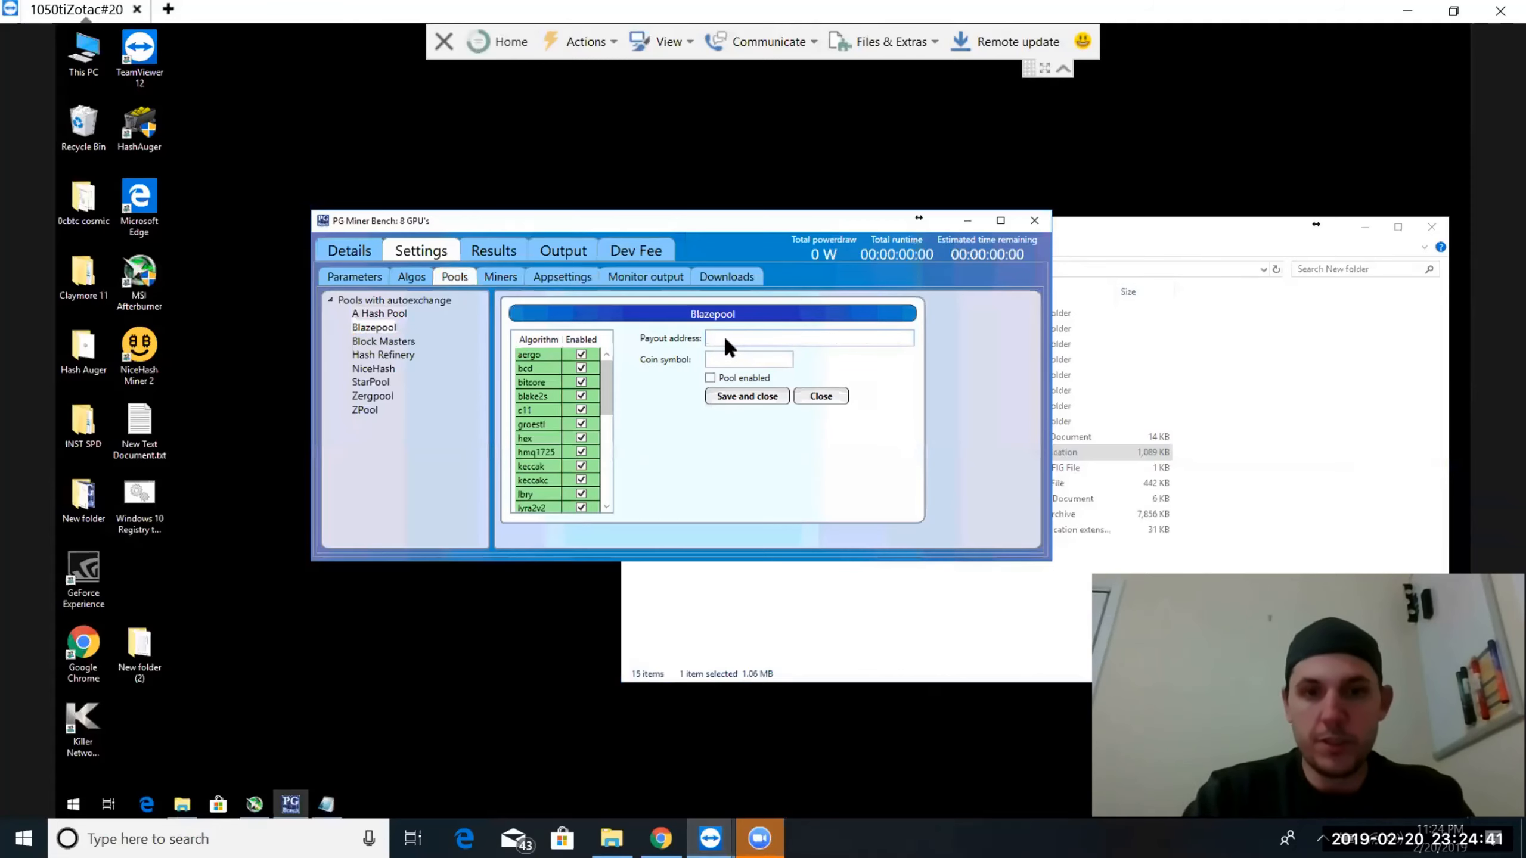
key("ctrl+v")
type("BTC")
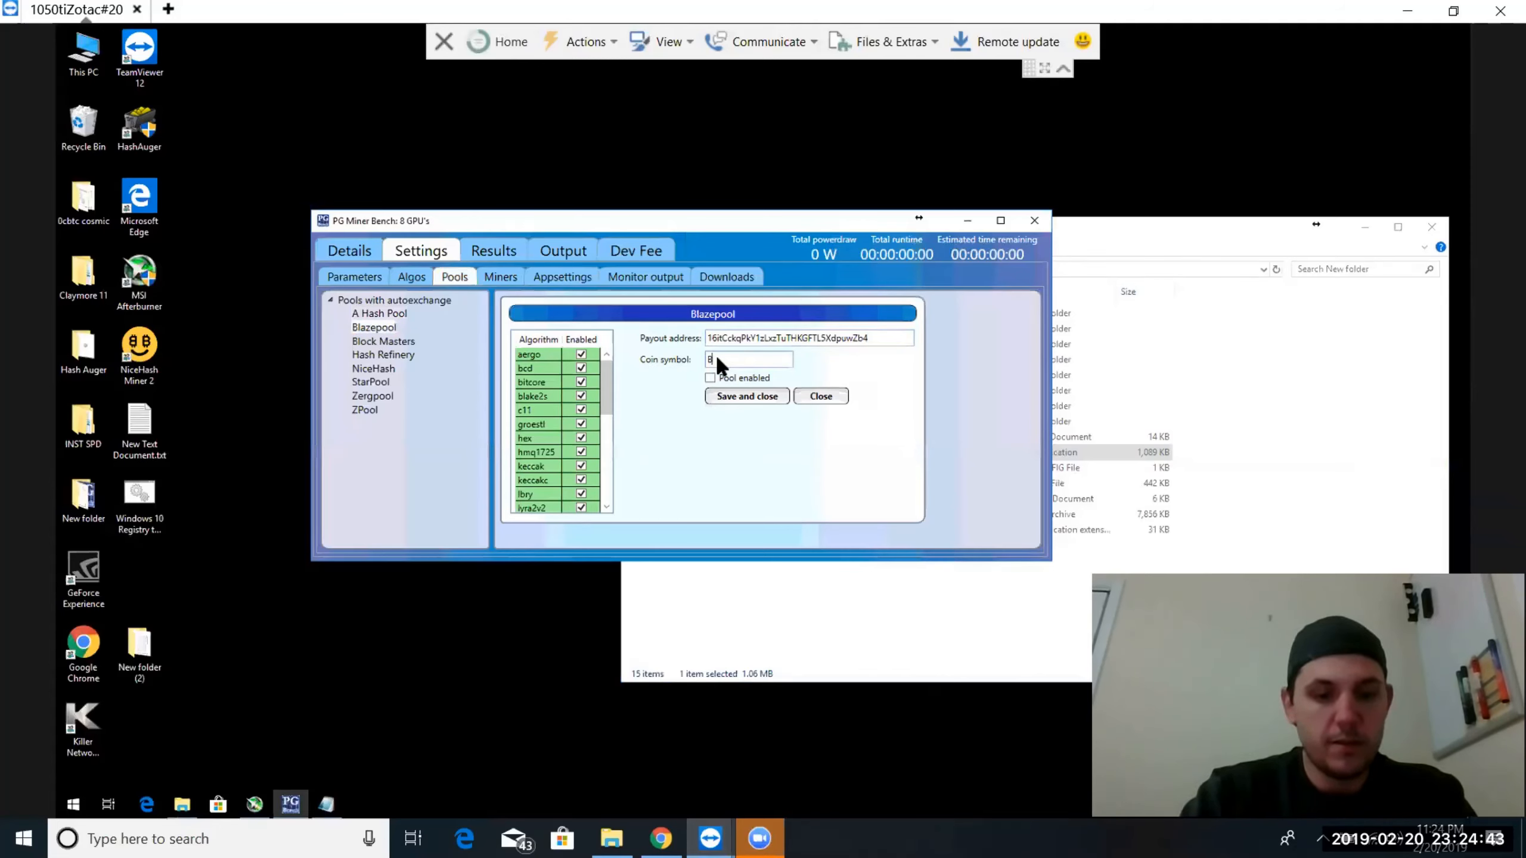
left_click(710, 377)
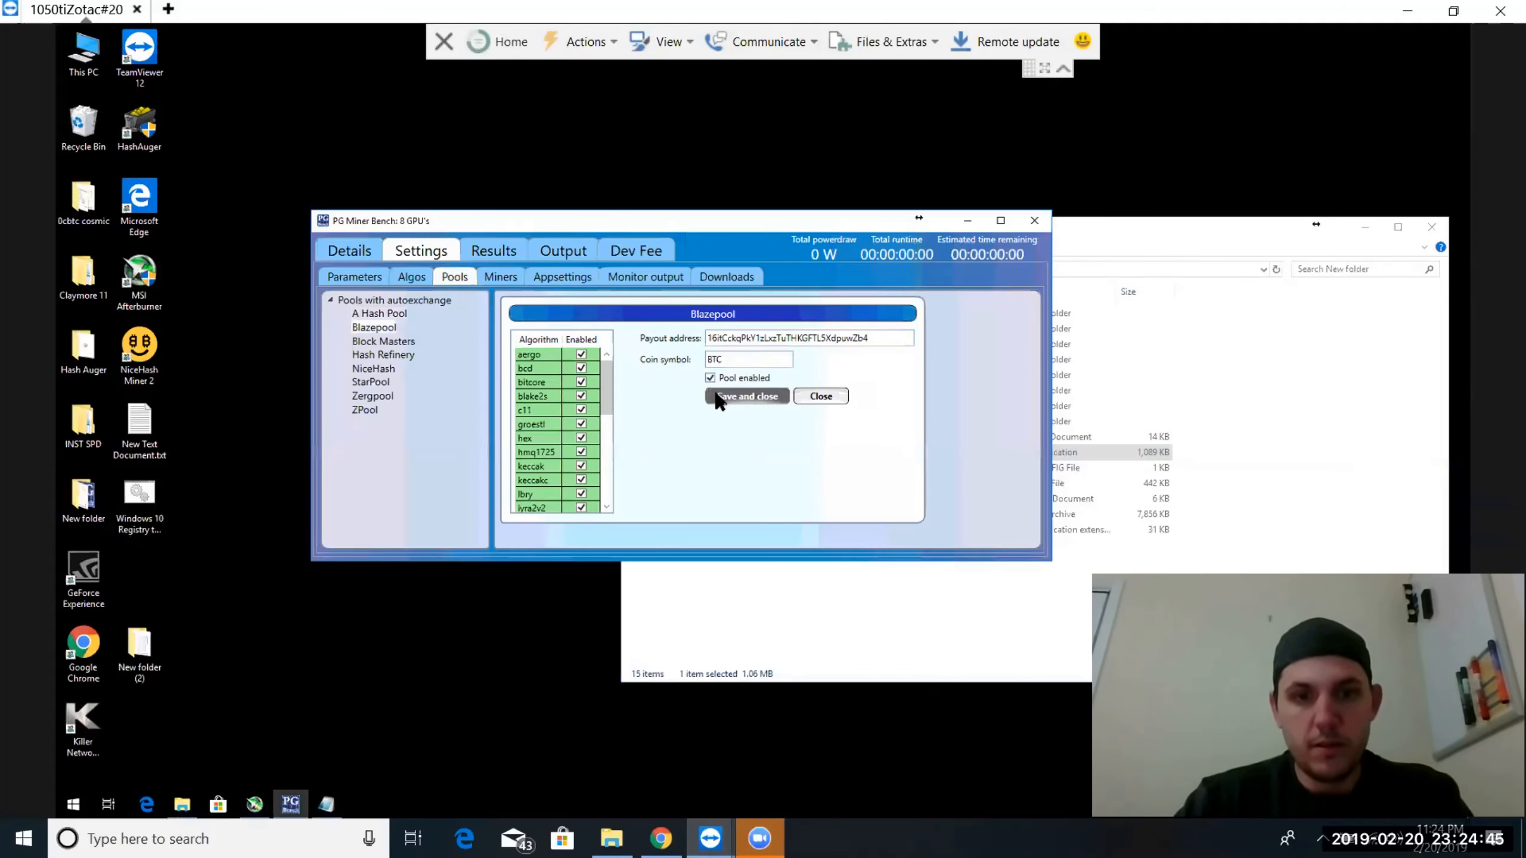
left_click(714, 392)
Configure Block Masters with the copied payout address, coin symbol BTC and region North America, enable the pool and save it
left_click(397, 343)
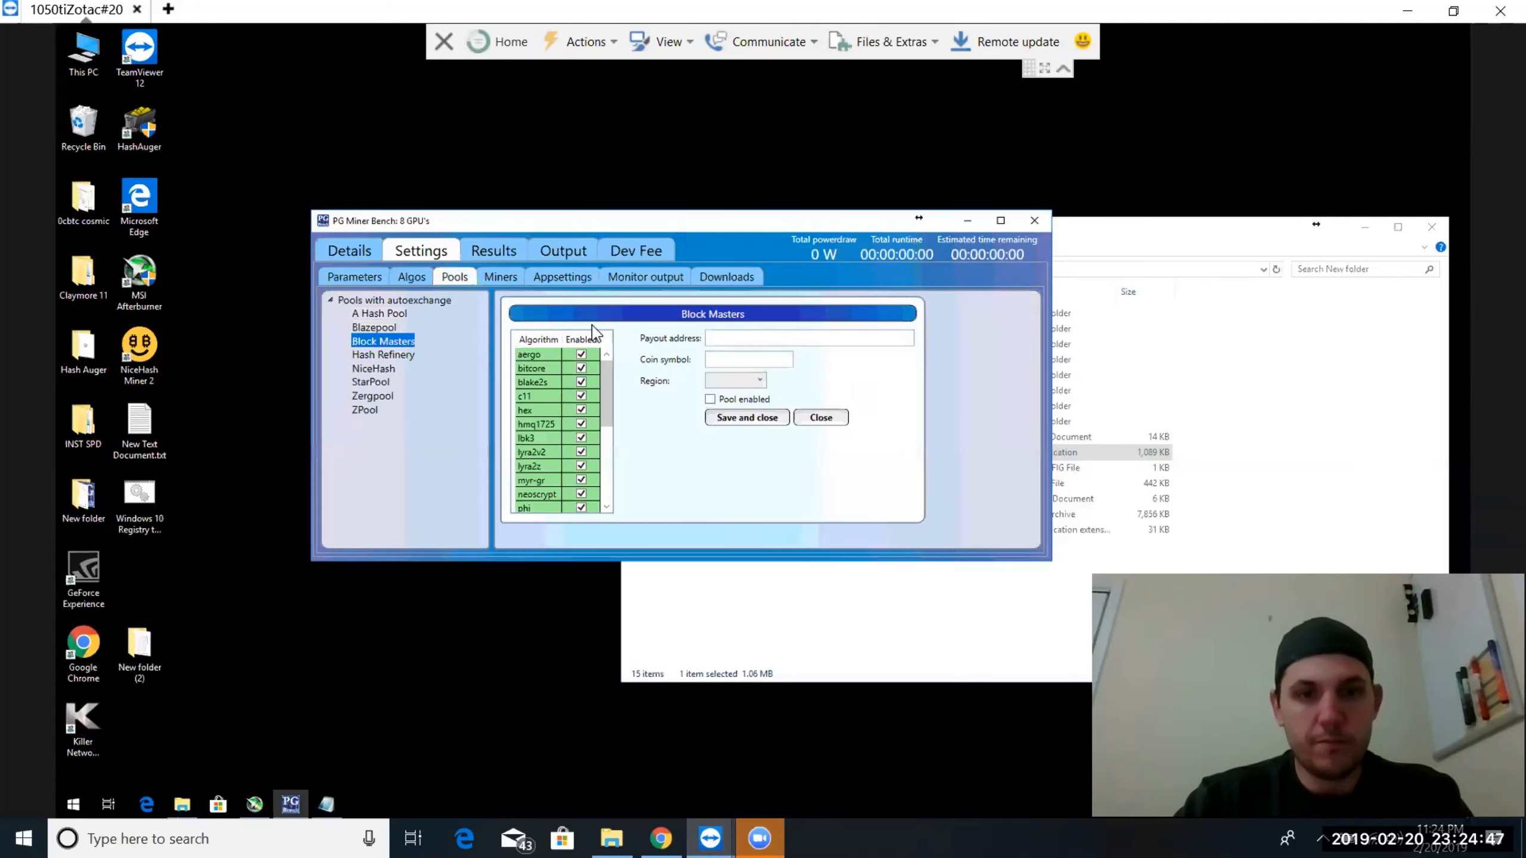
left_click(726, 339)
key("ctrl+v")
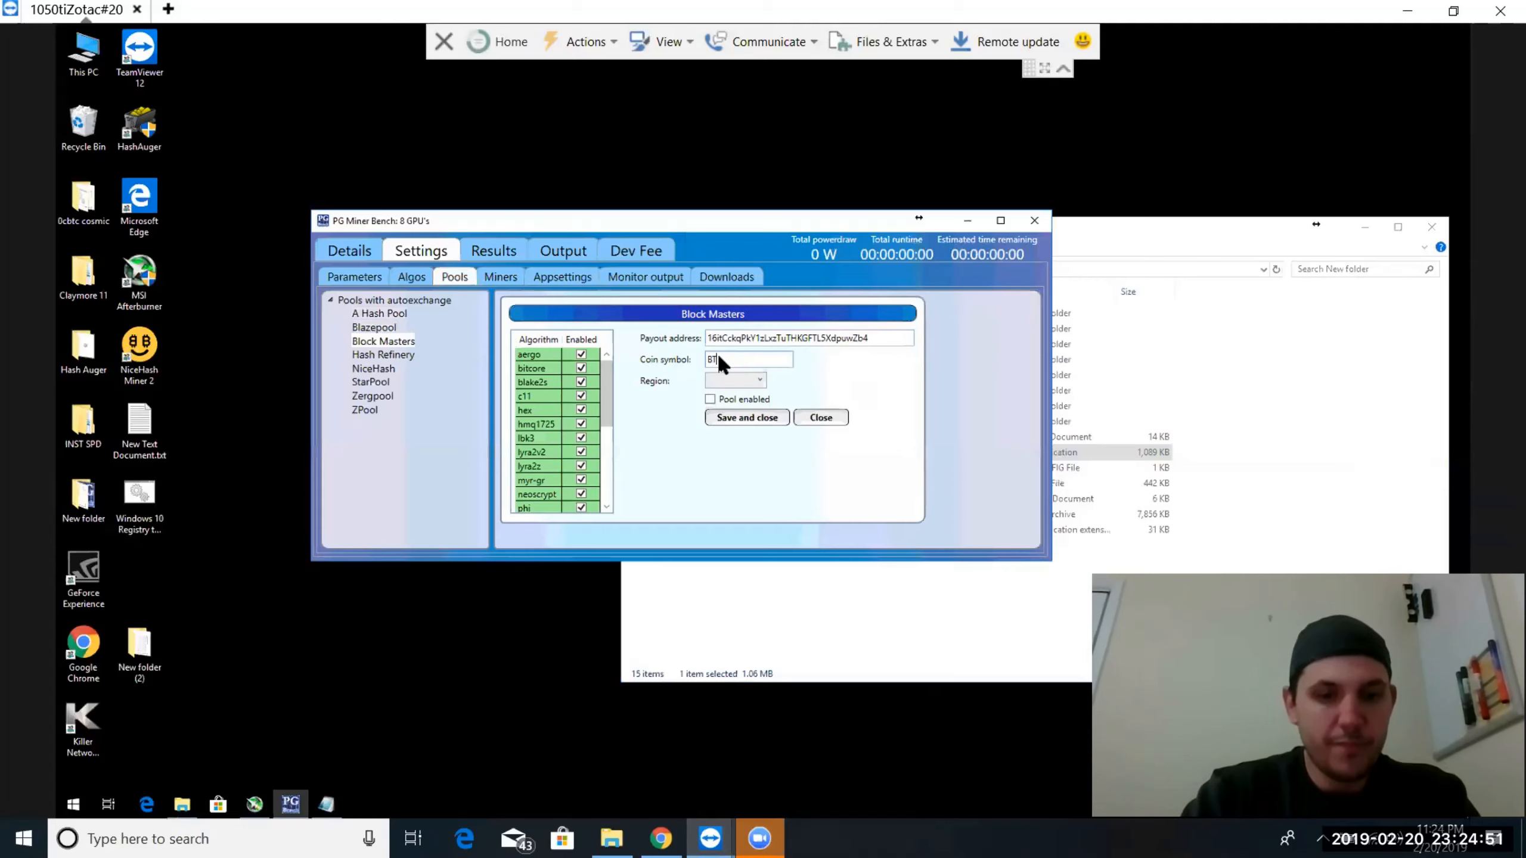
left_click(716, 381)
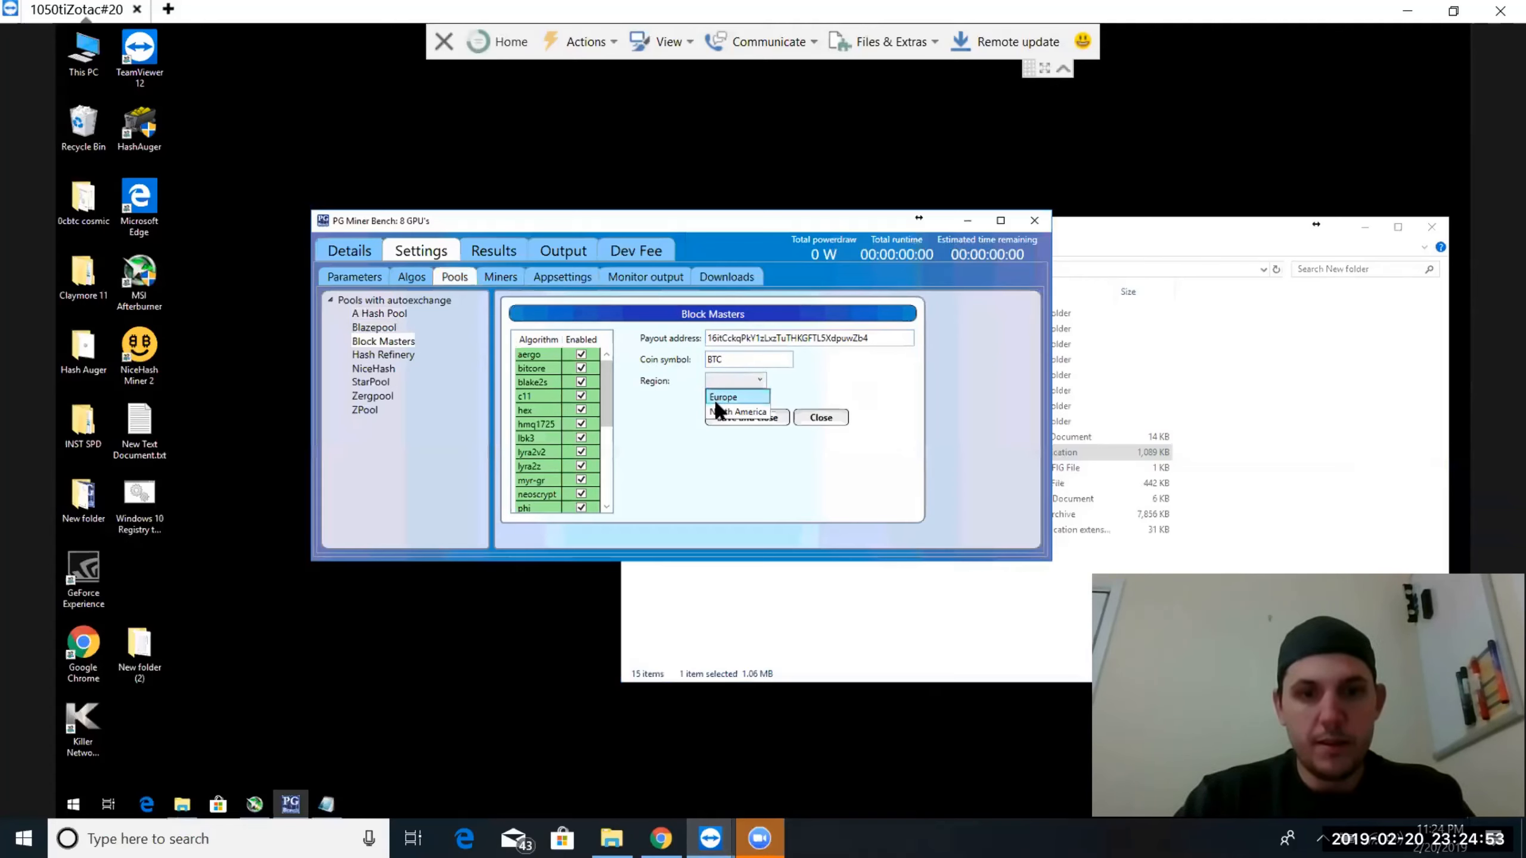
left_click(713, 401)
left_click(710, 400)
left_click(719, 420)
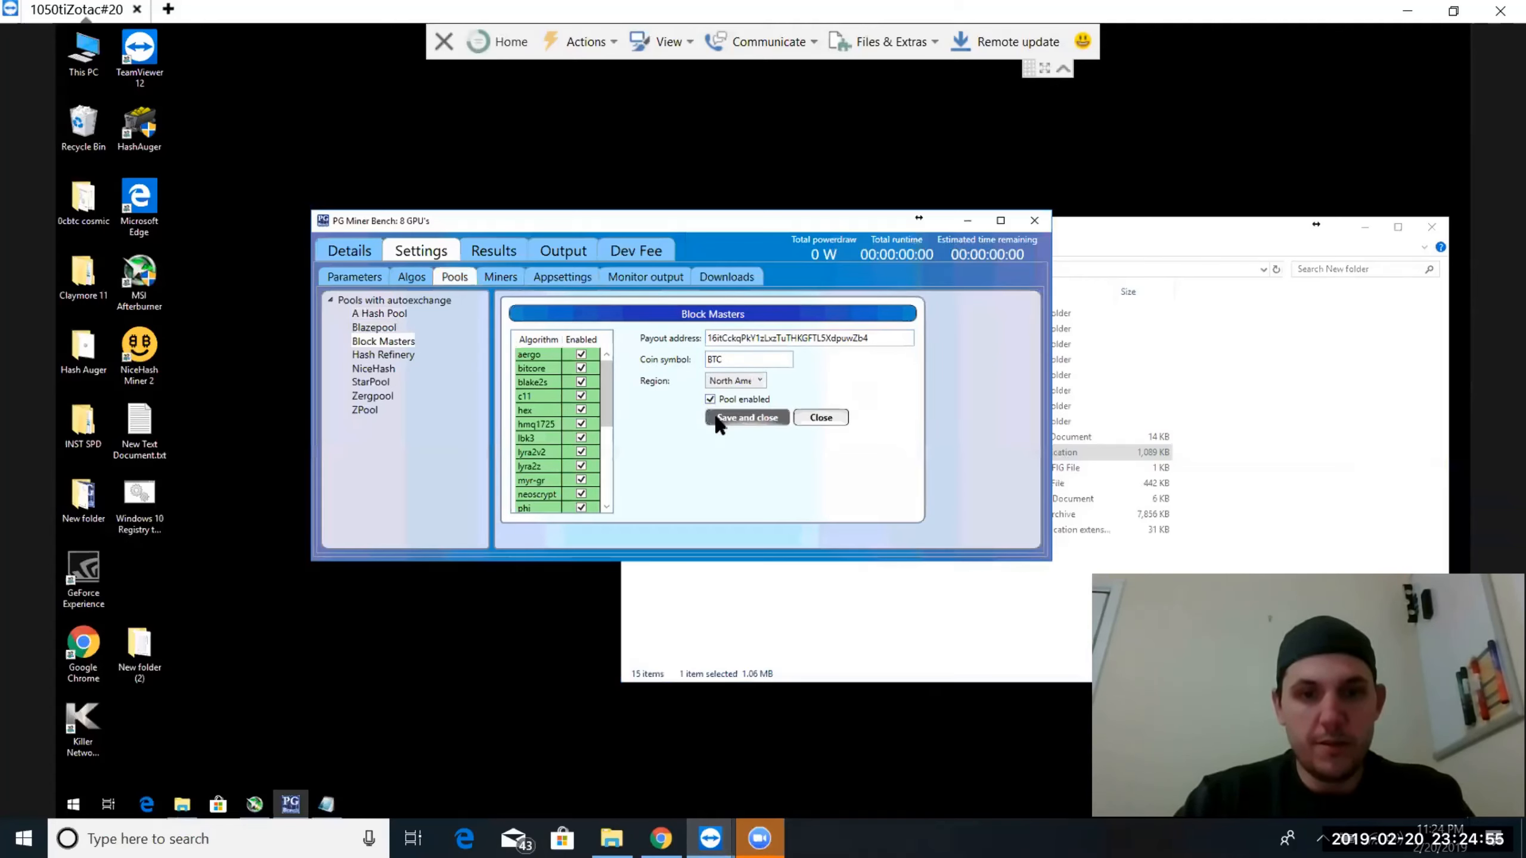
Enter the copied payout address and coin symbol BTC for Hash Refinery and save the pool settings
left_click(367, 355)
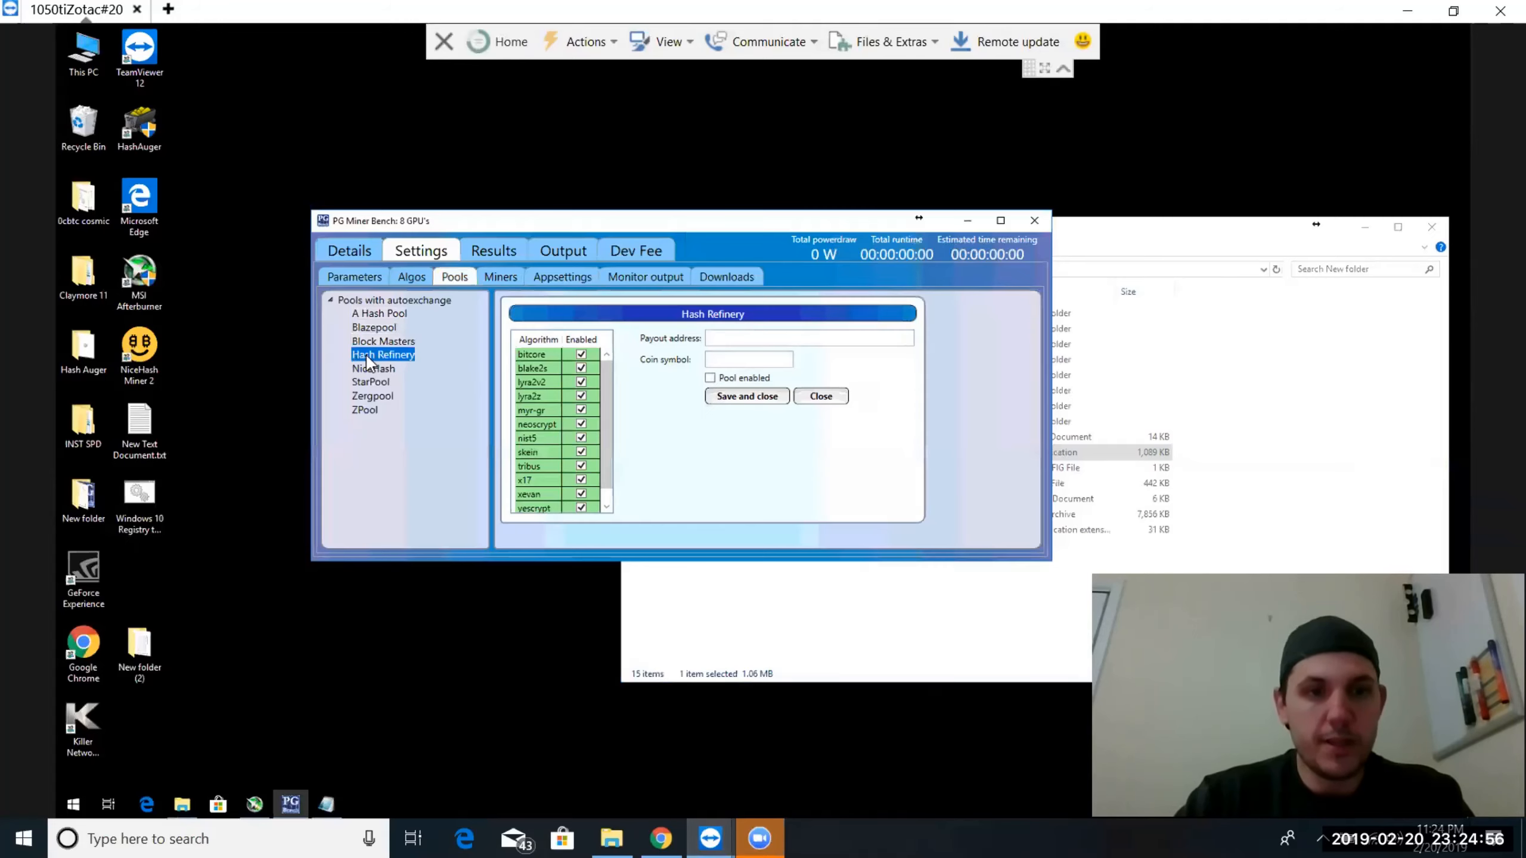
left_click(724, 342)
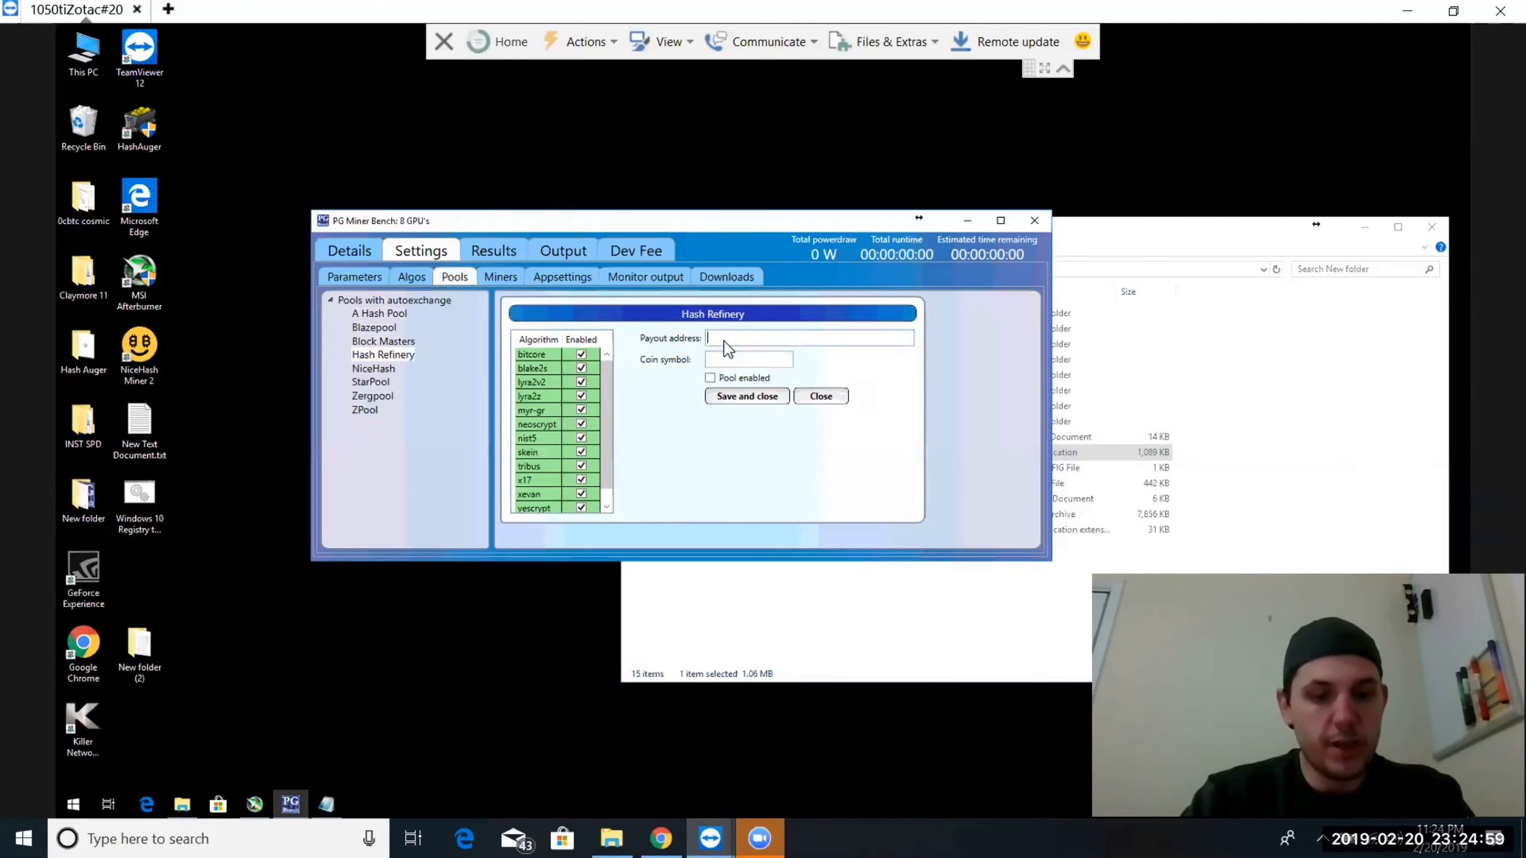
key("ctrl+v")
left_click(720, 359)
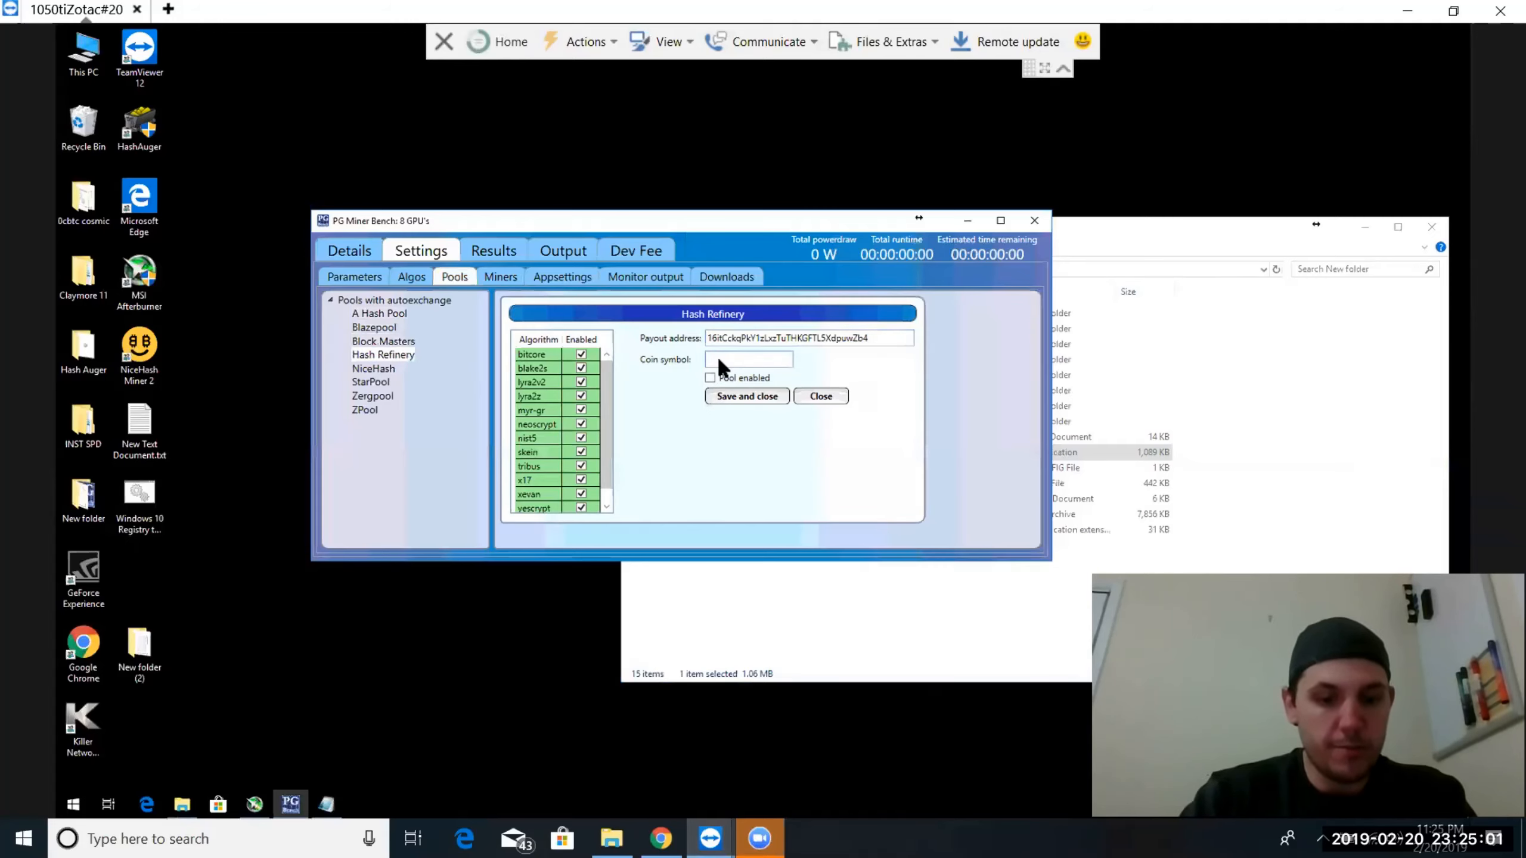
type("BTC")
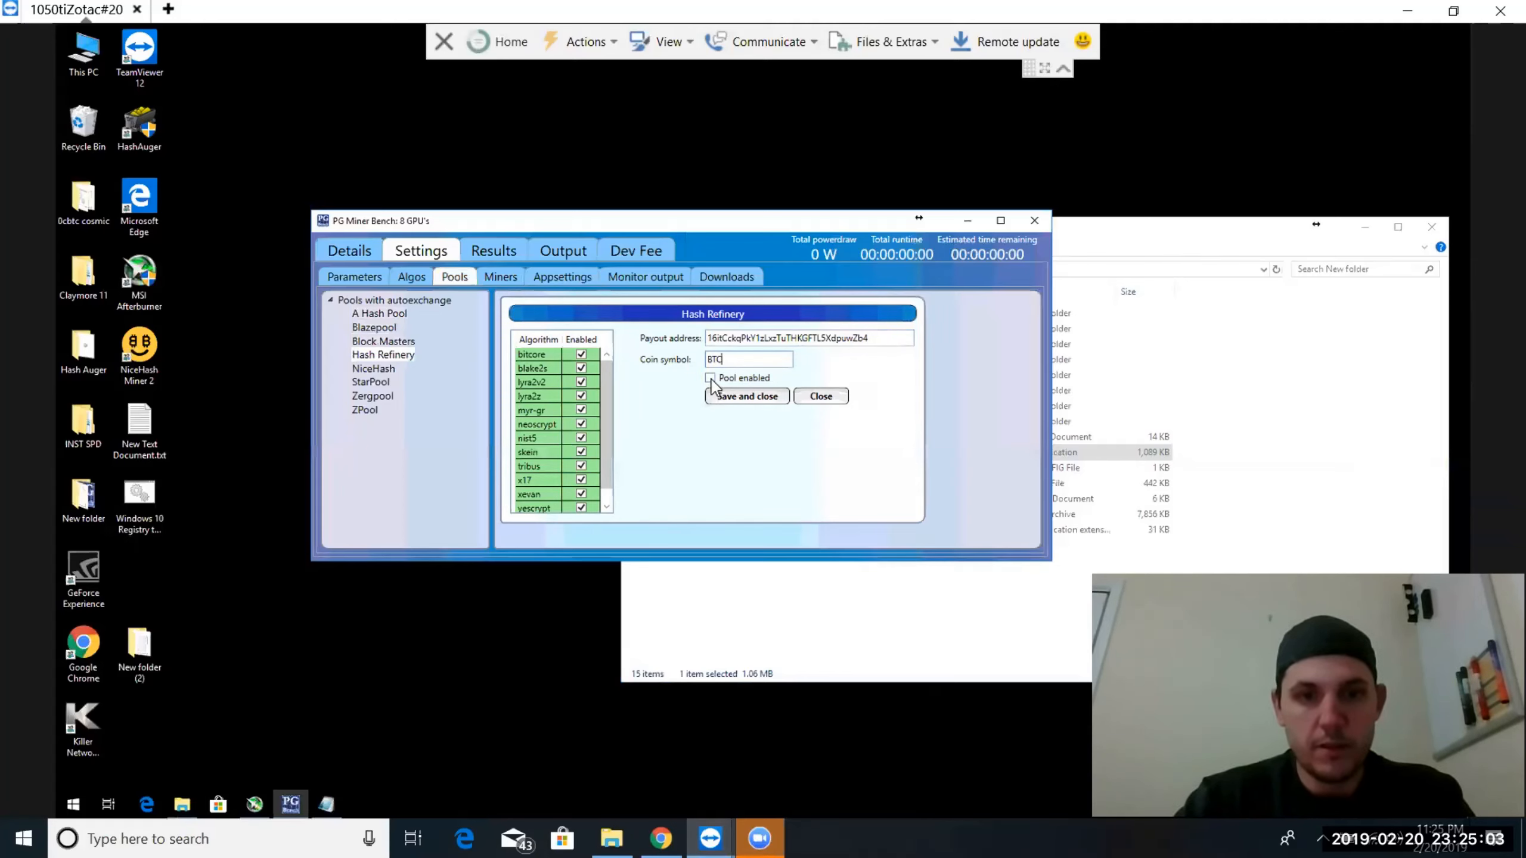
left_click(724, 394)
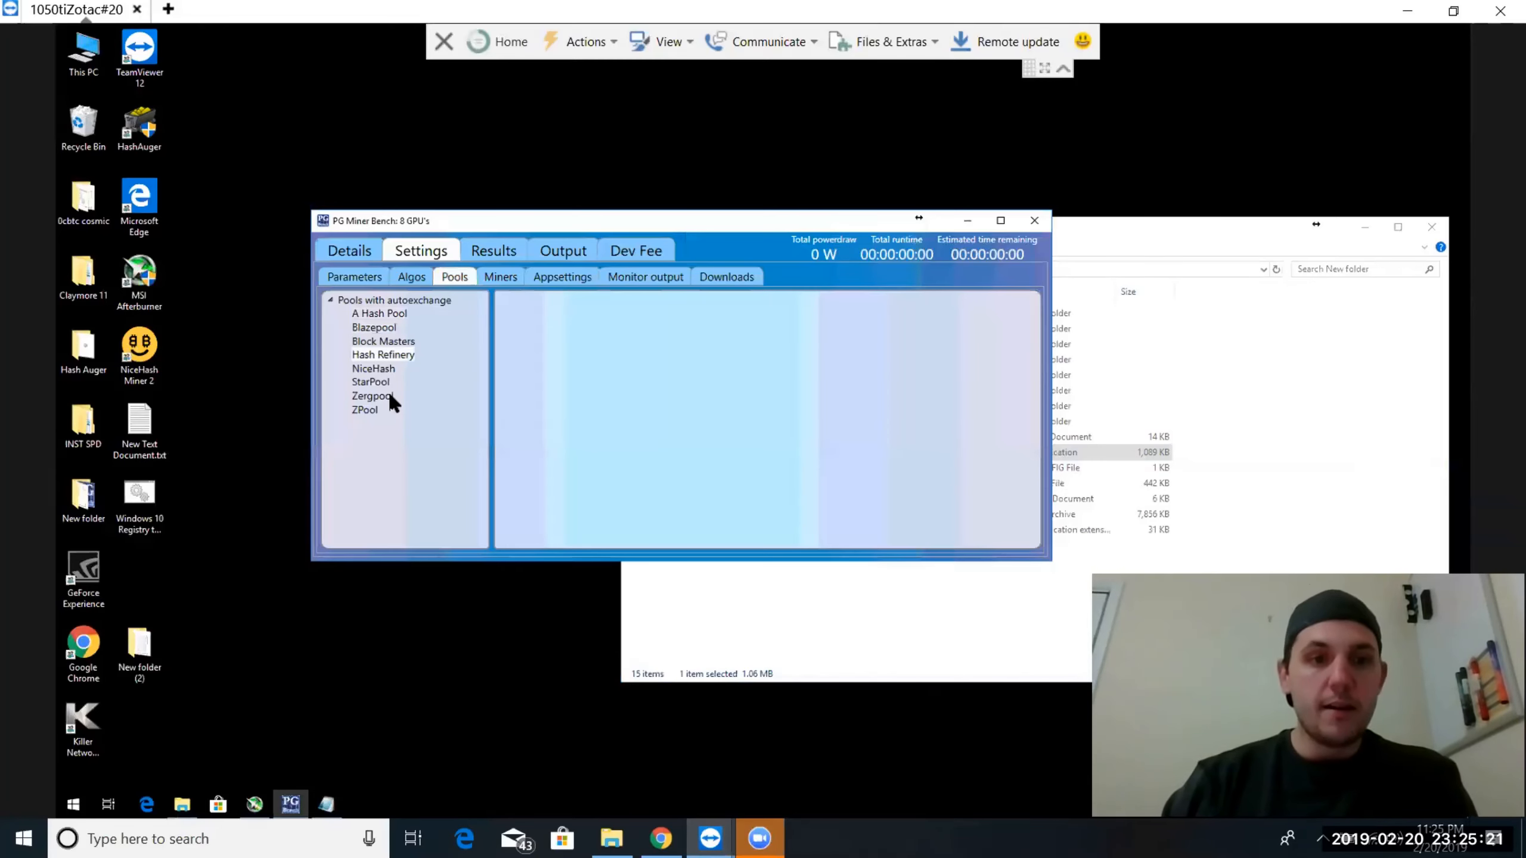
left_click(390, 399)
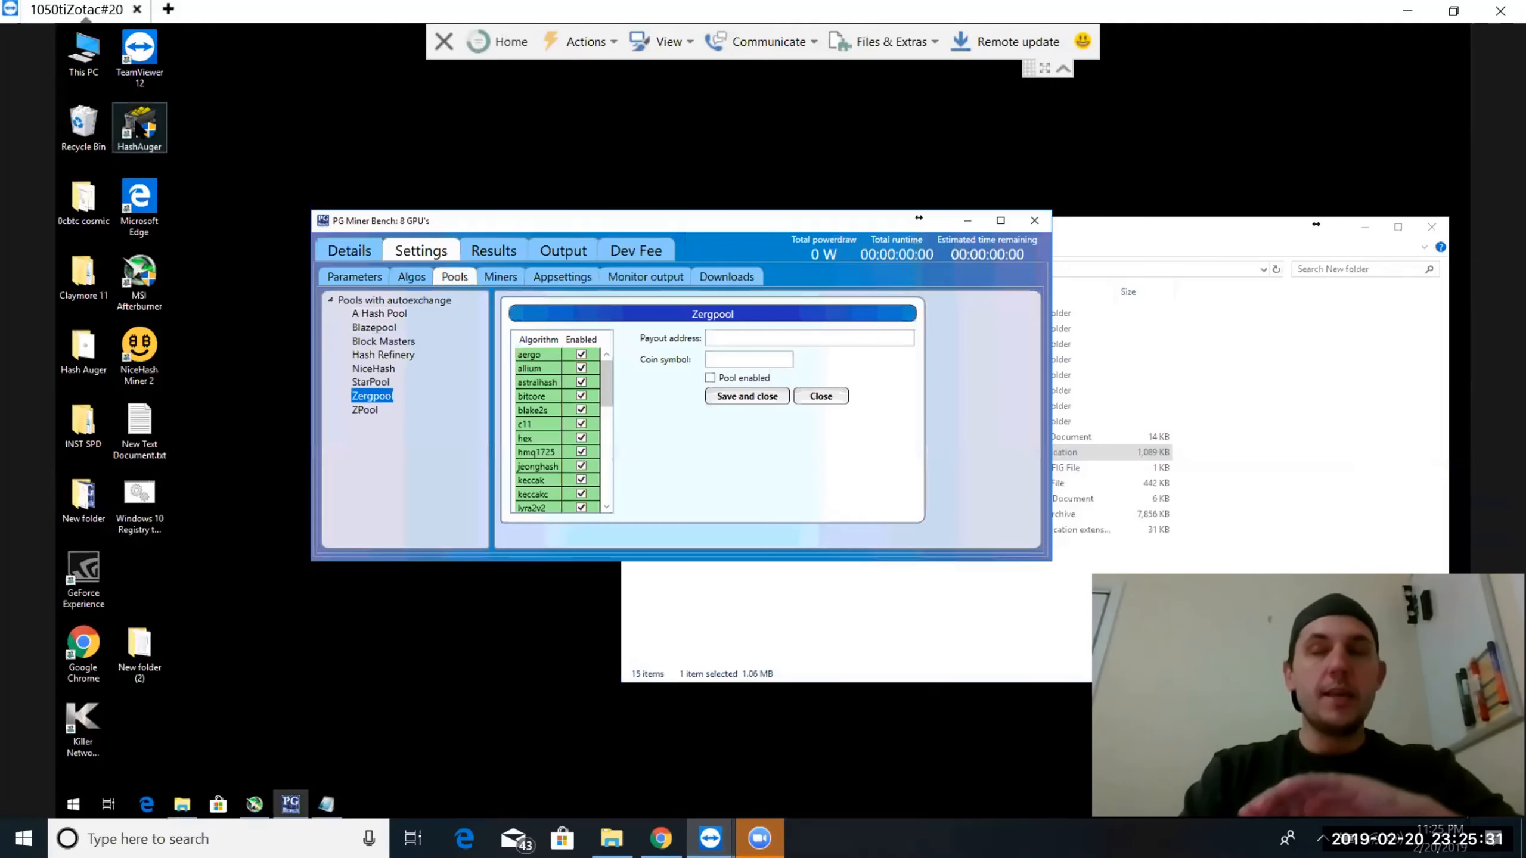
left_click(717, 340)
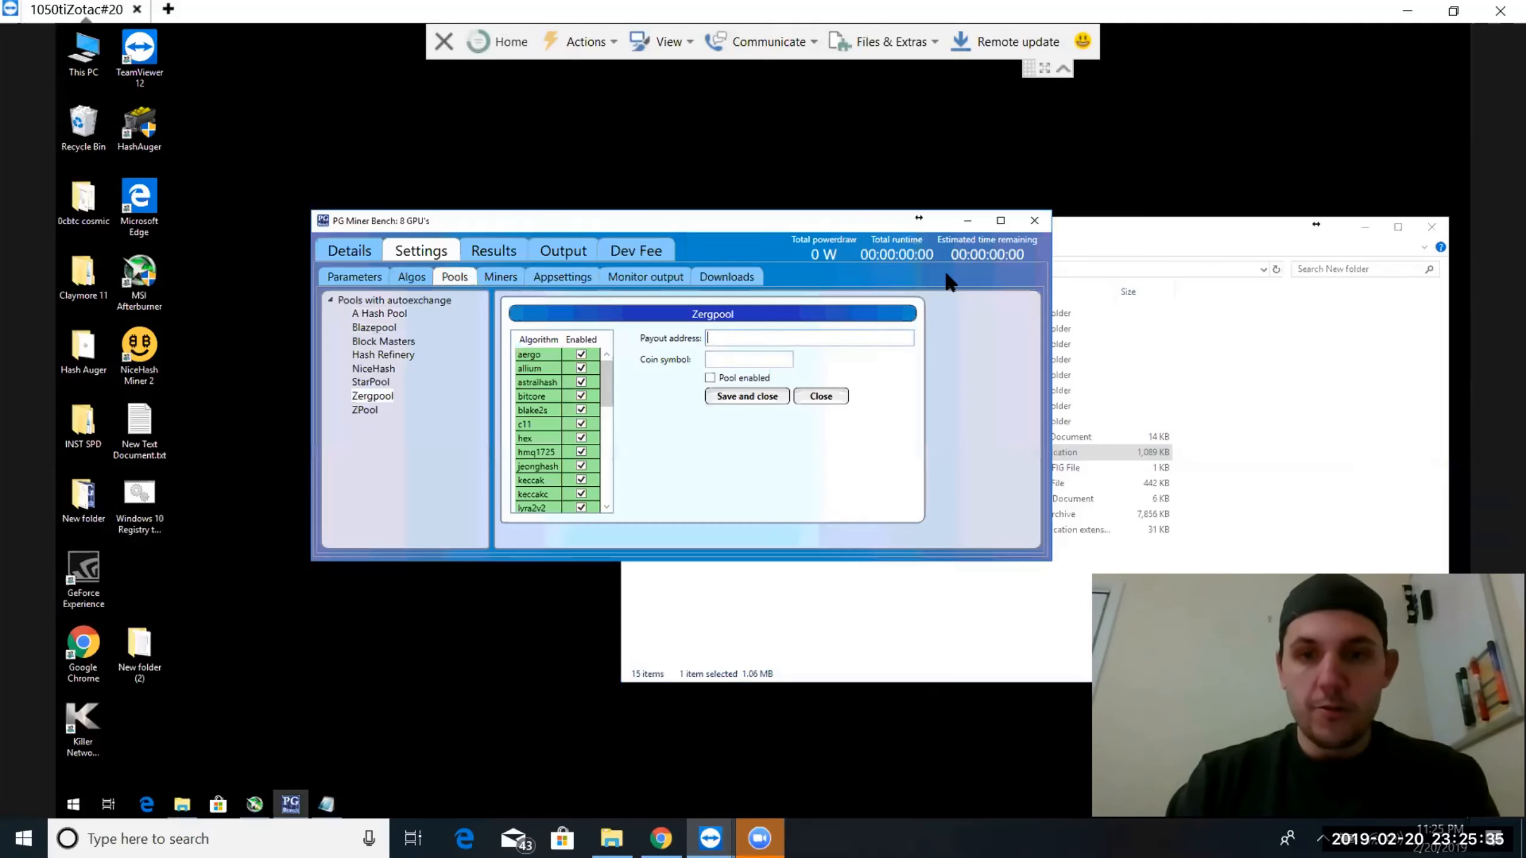
left_click(818, 398)
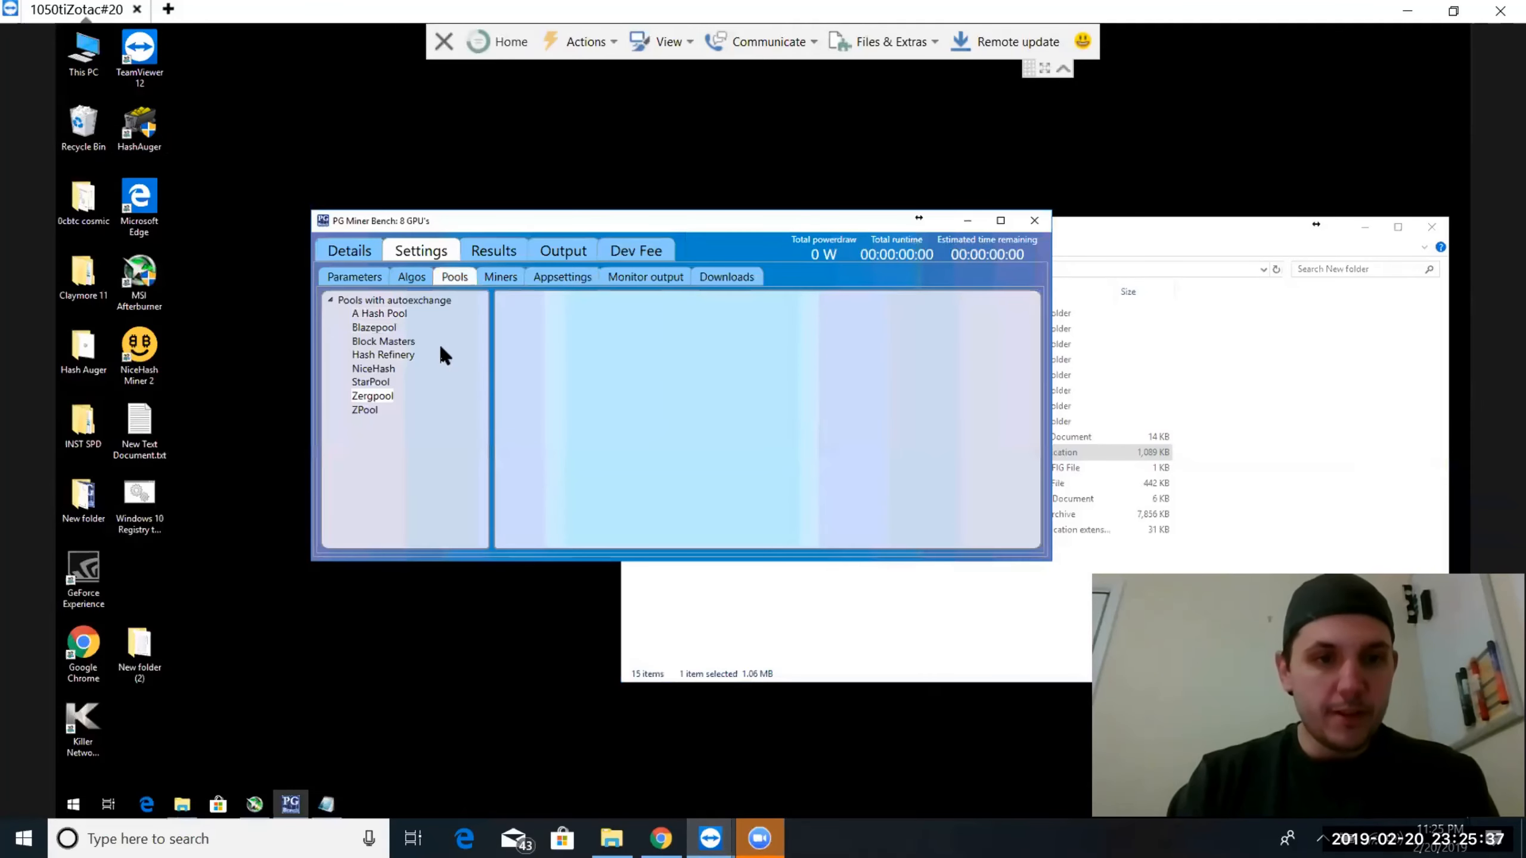
Review the available versions of the CryptoDredge, T-Rex, Z-Enemy, CCMiner Yescrypt and coolMiner miners
left_click(501, 278)
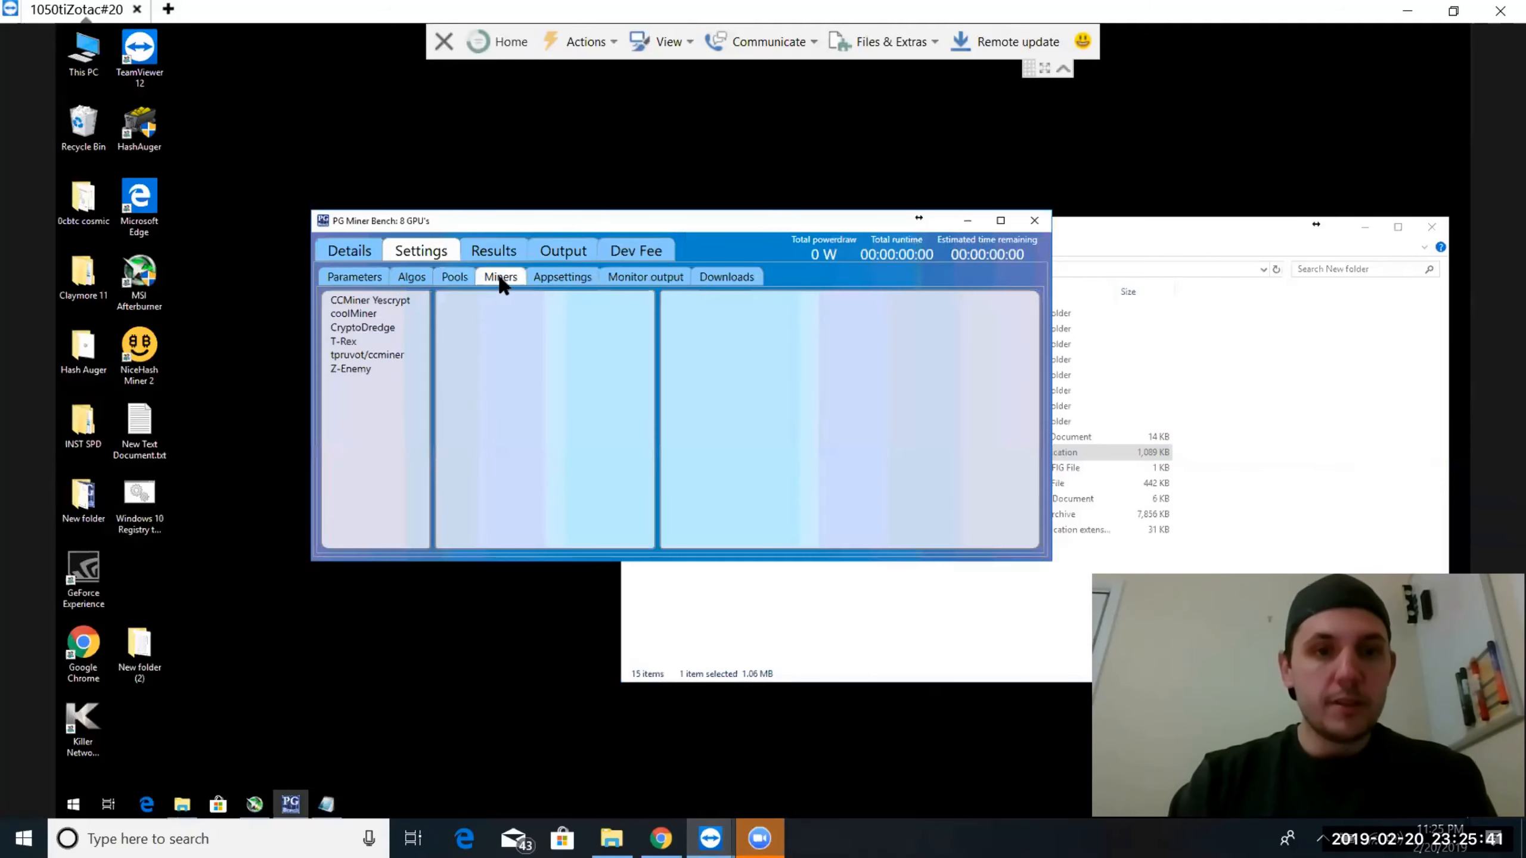
left_click(346, 329)
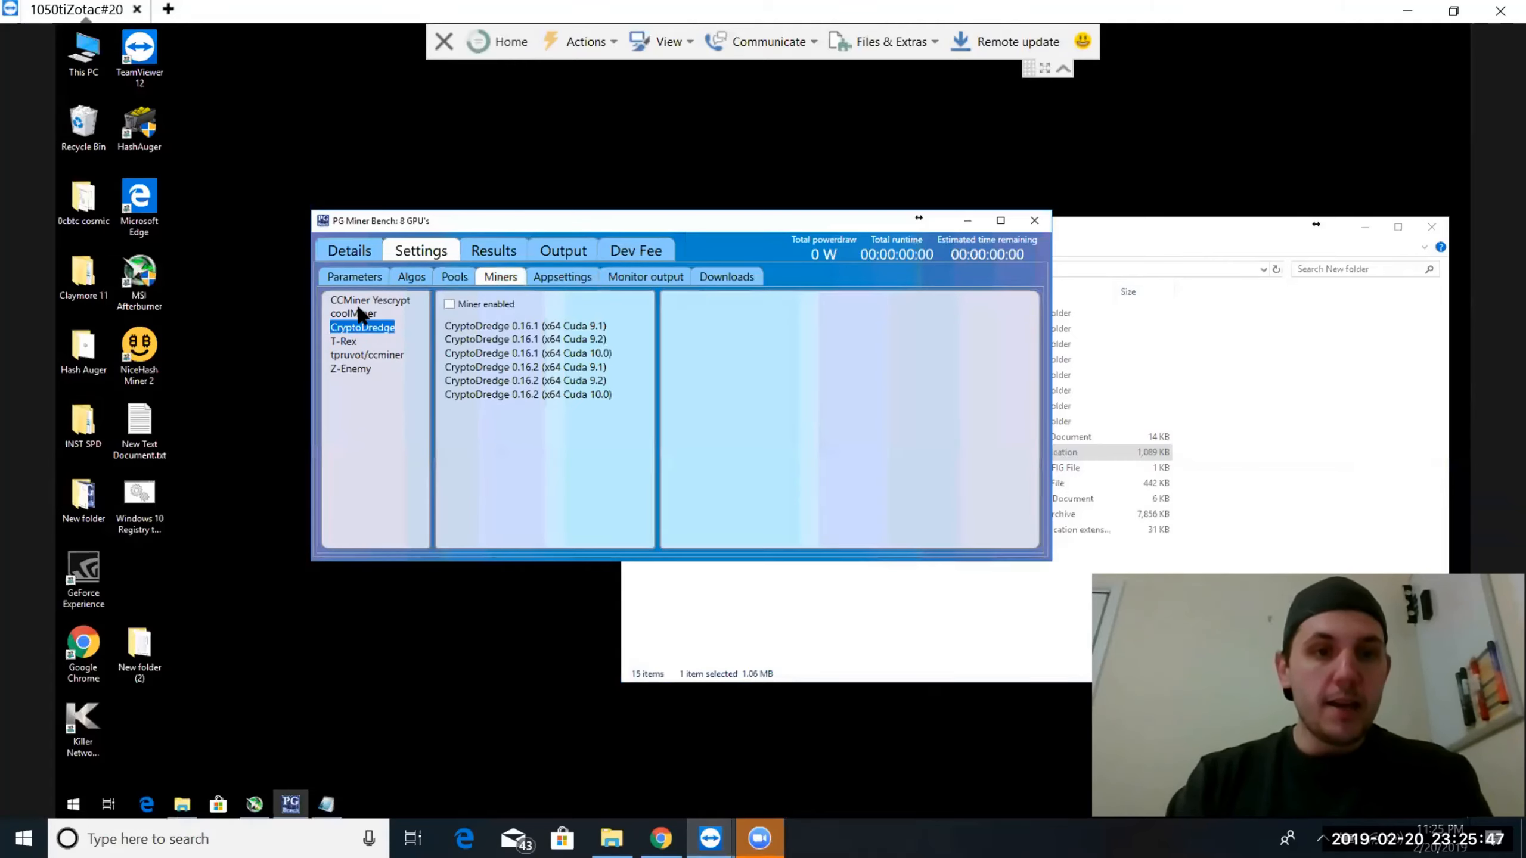
left_click(342, 343)
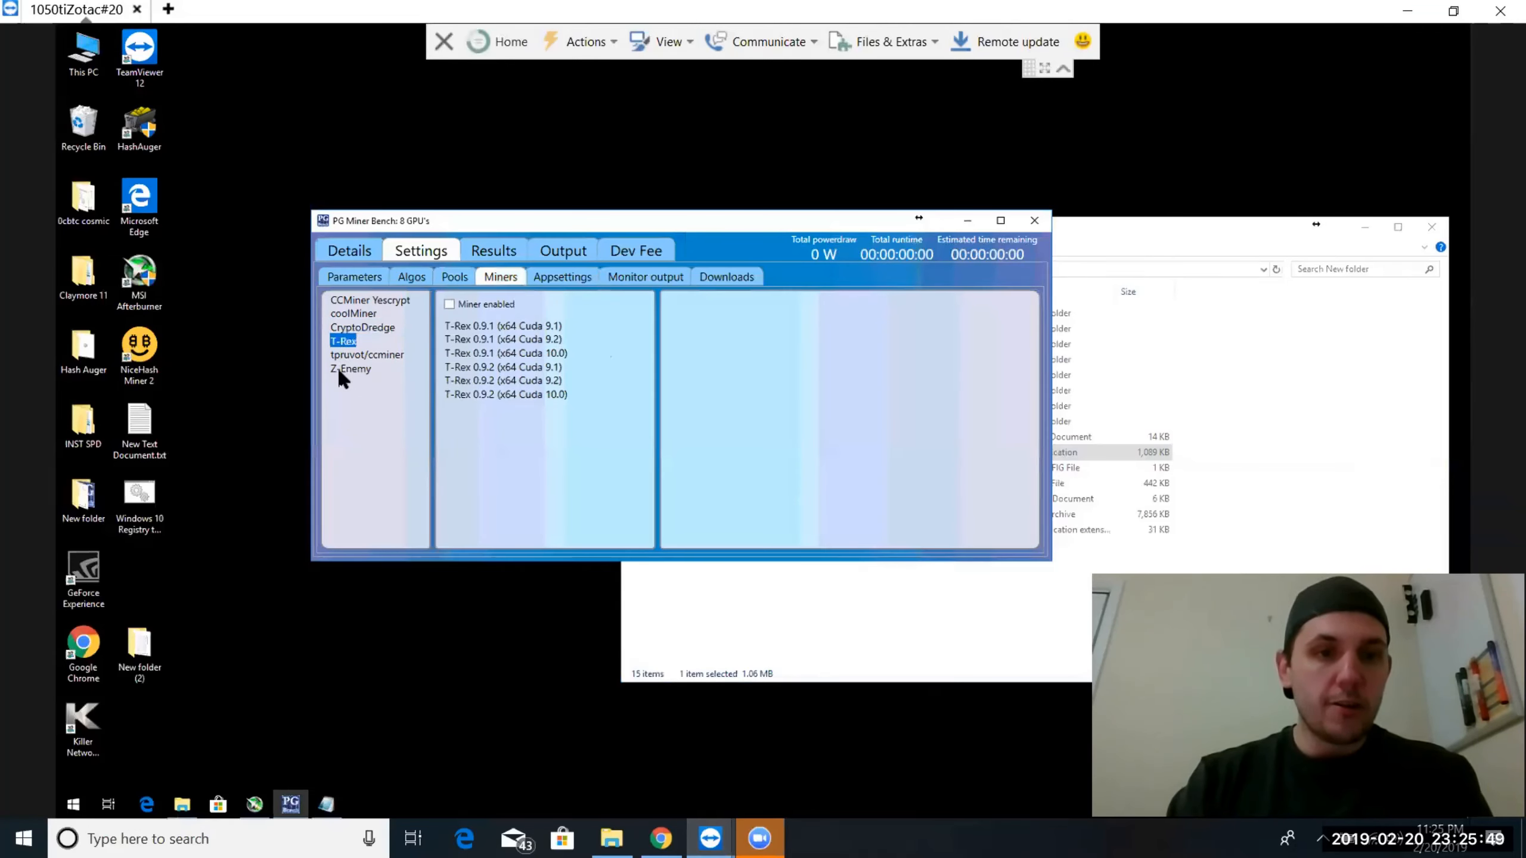
left_click(340, 369)
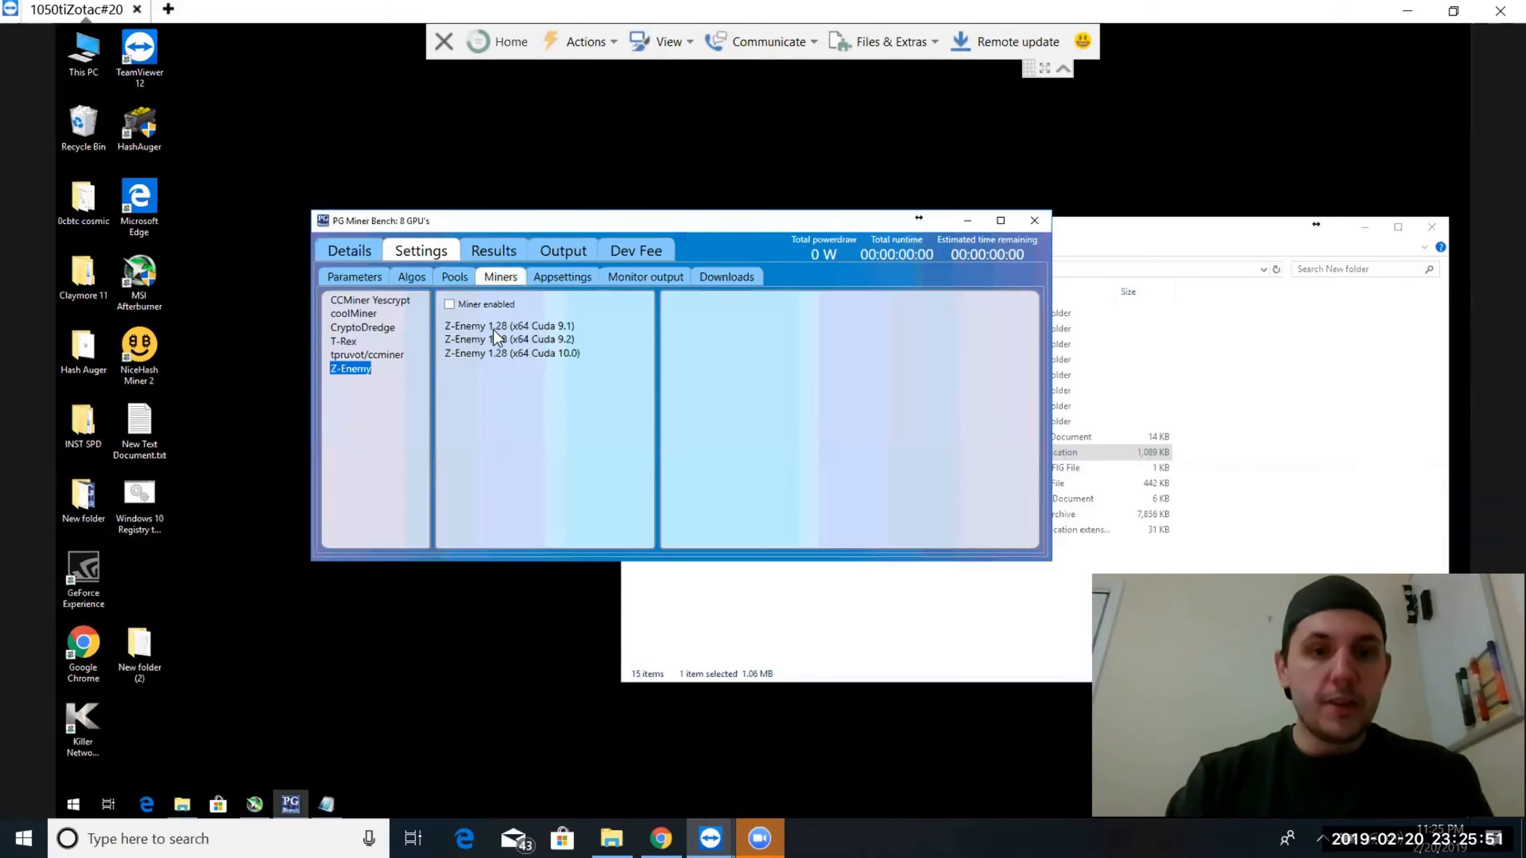
left_click(382, 302)
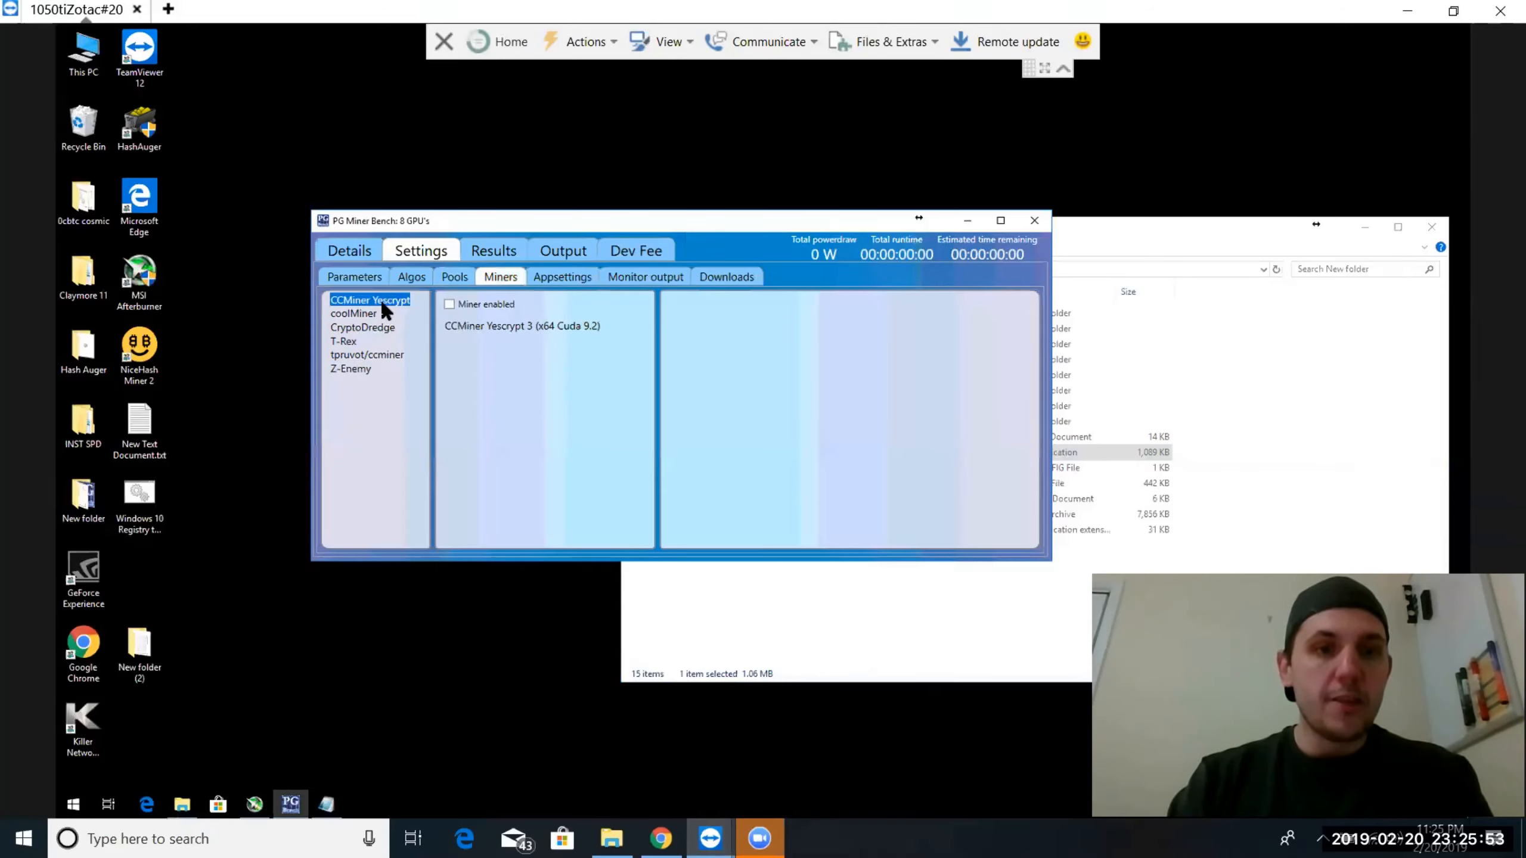
left_click(367, 315)
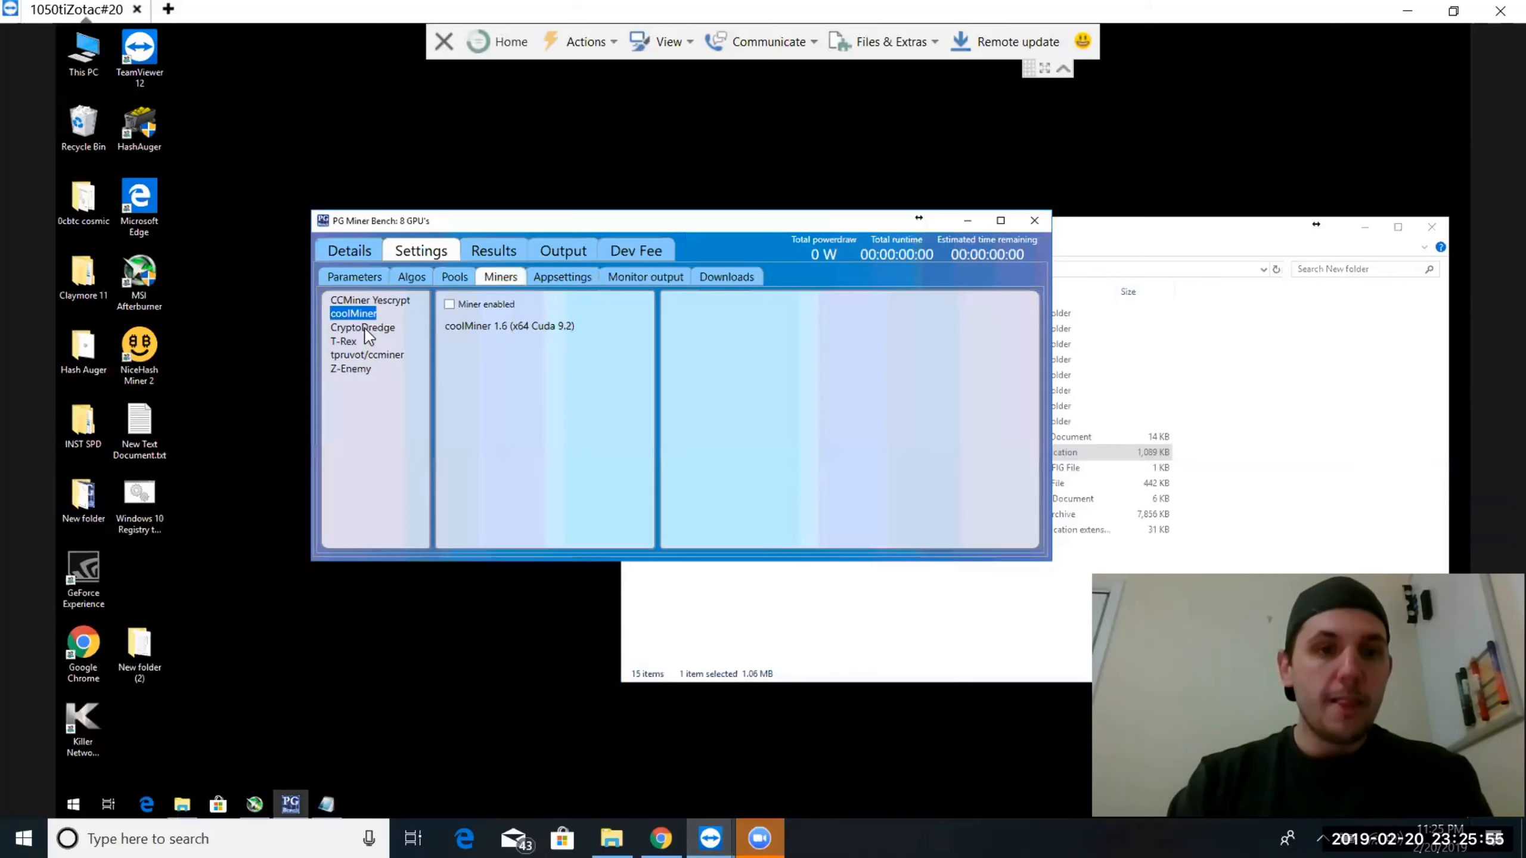
Enable the CryptoDredge miner and open the details of version 0.16.2 (x64 Cuda 9.2)
left_click(365, 329)
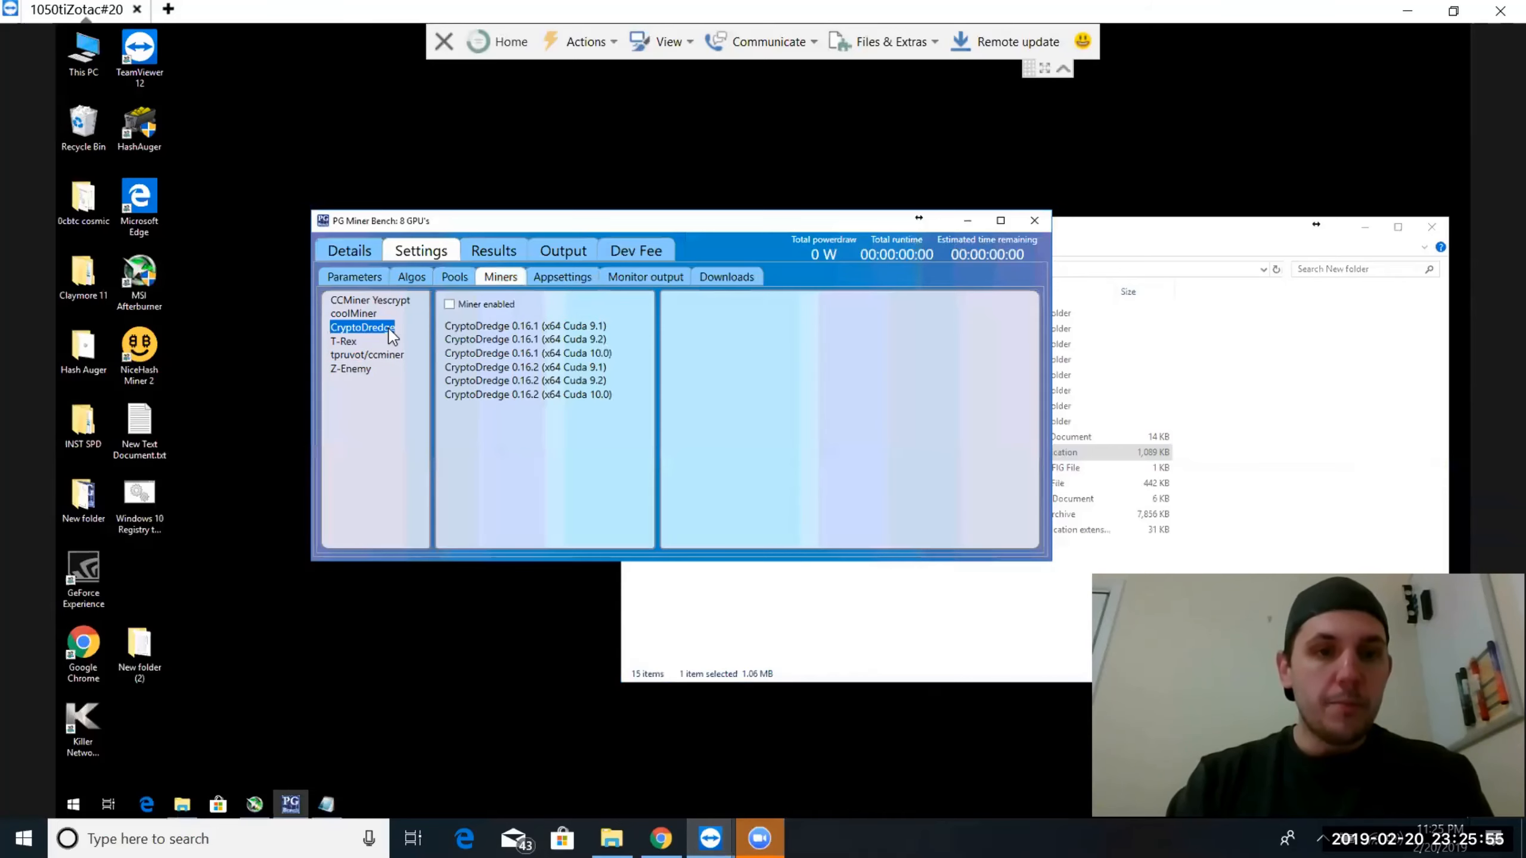
left_click(449, 304)
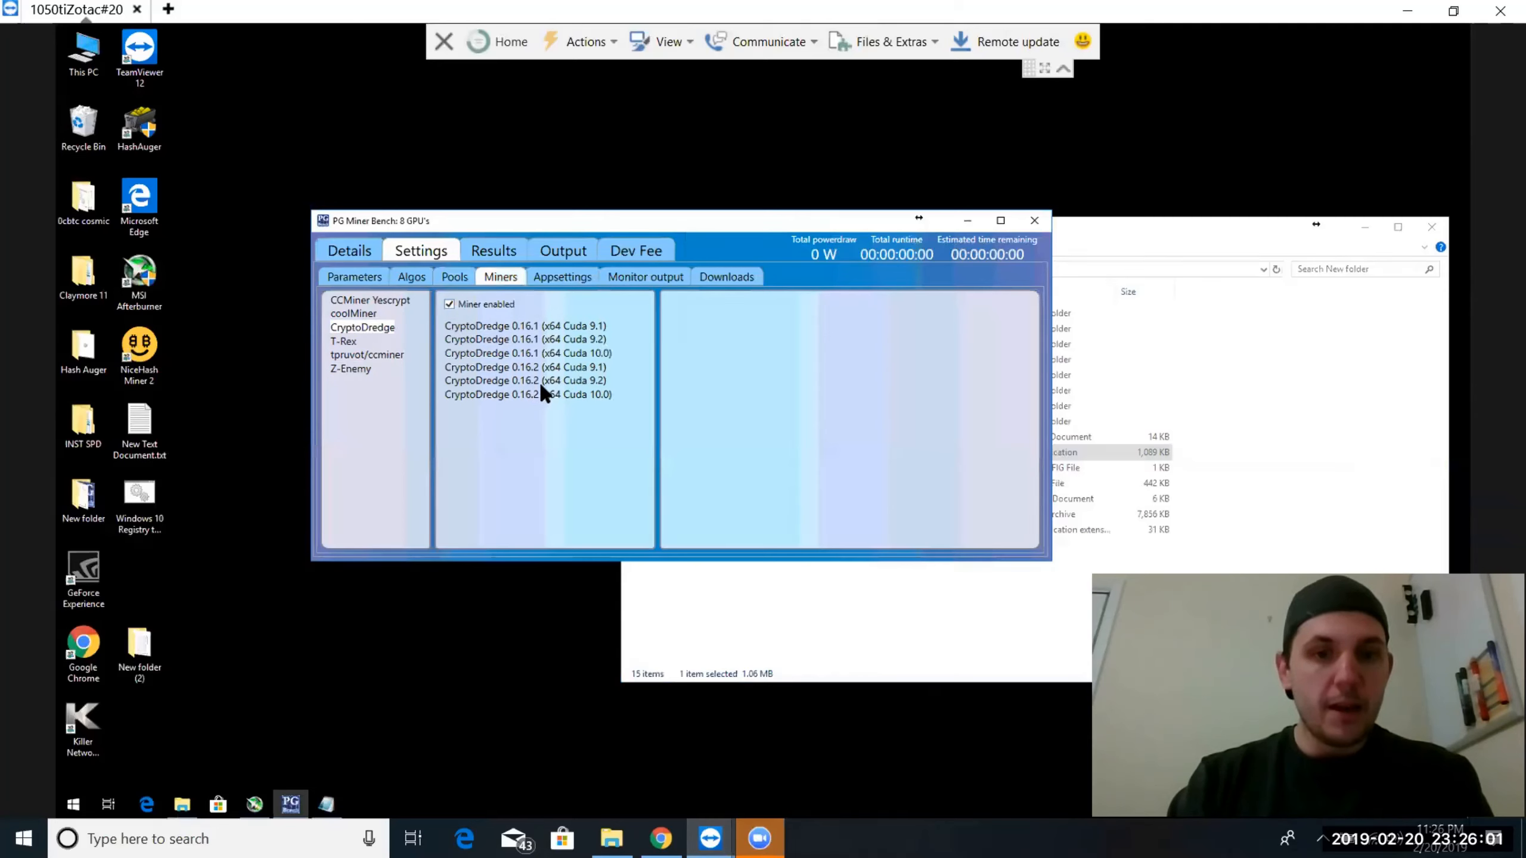
left_click(578, 381)
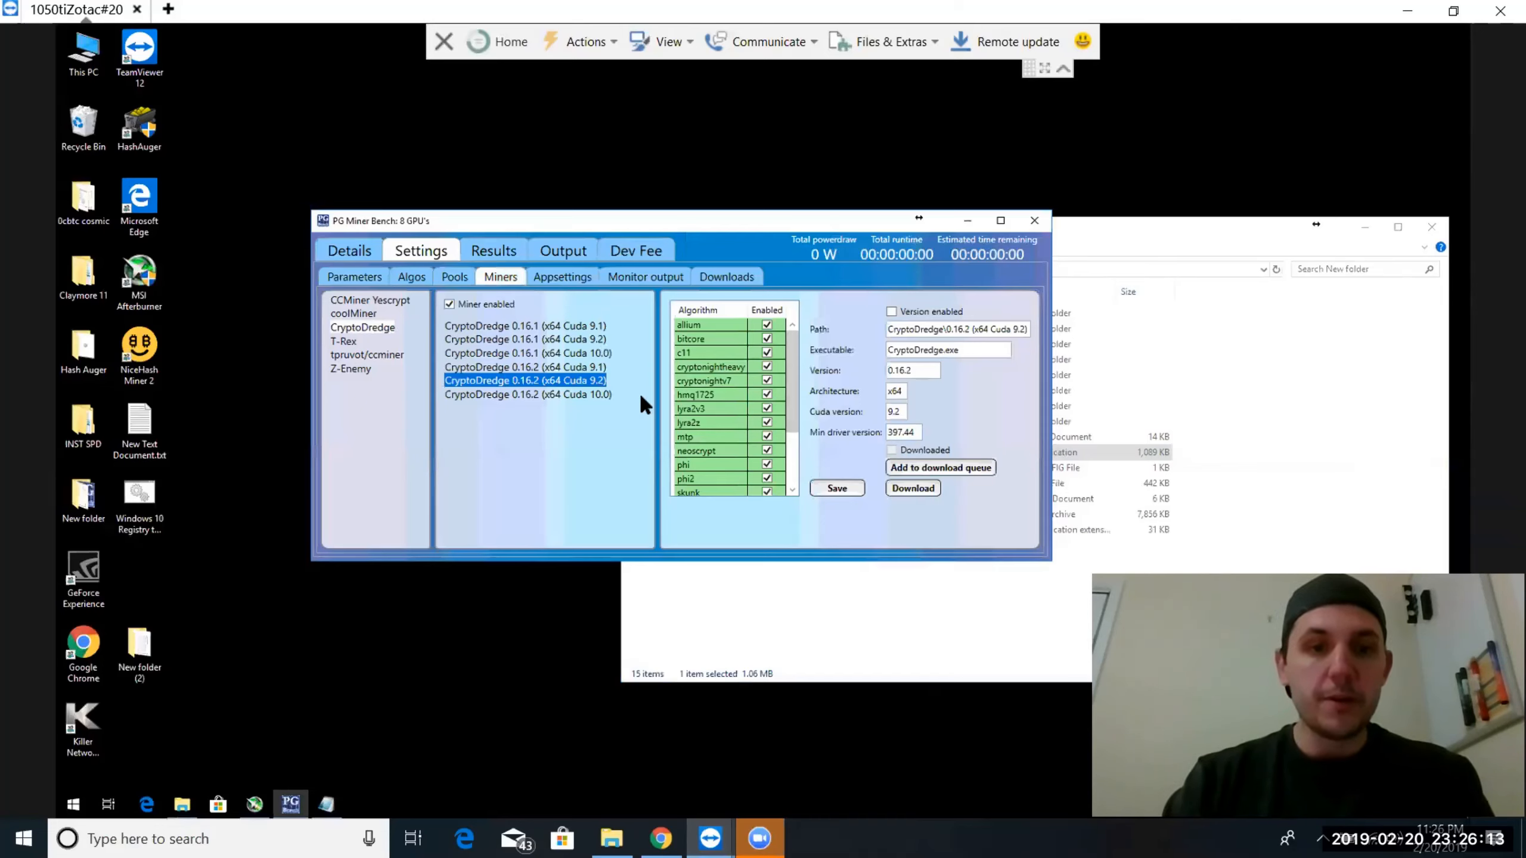
Queue CryptoDredge 0.16.2 (x64 Cuda 9.2) for download, enable that version and save it
left_click(588, 396)
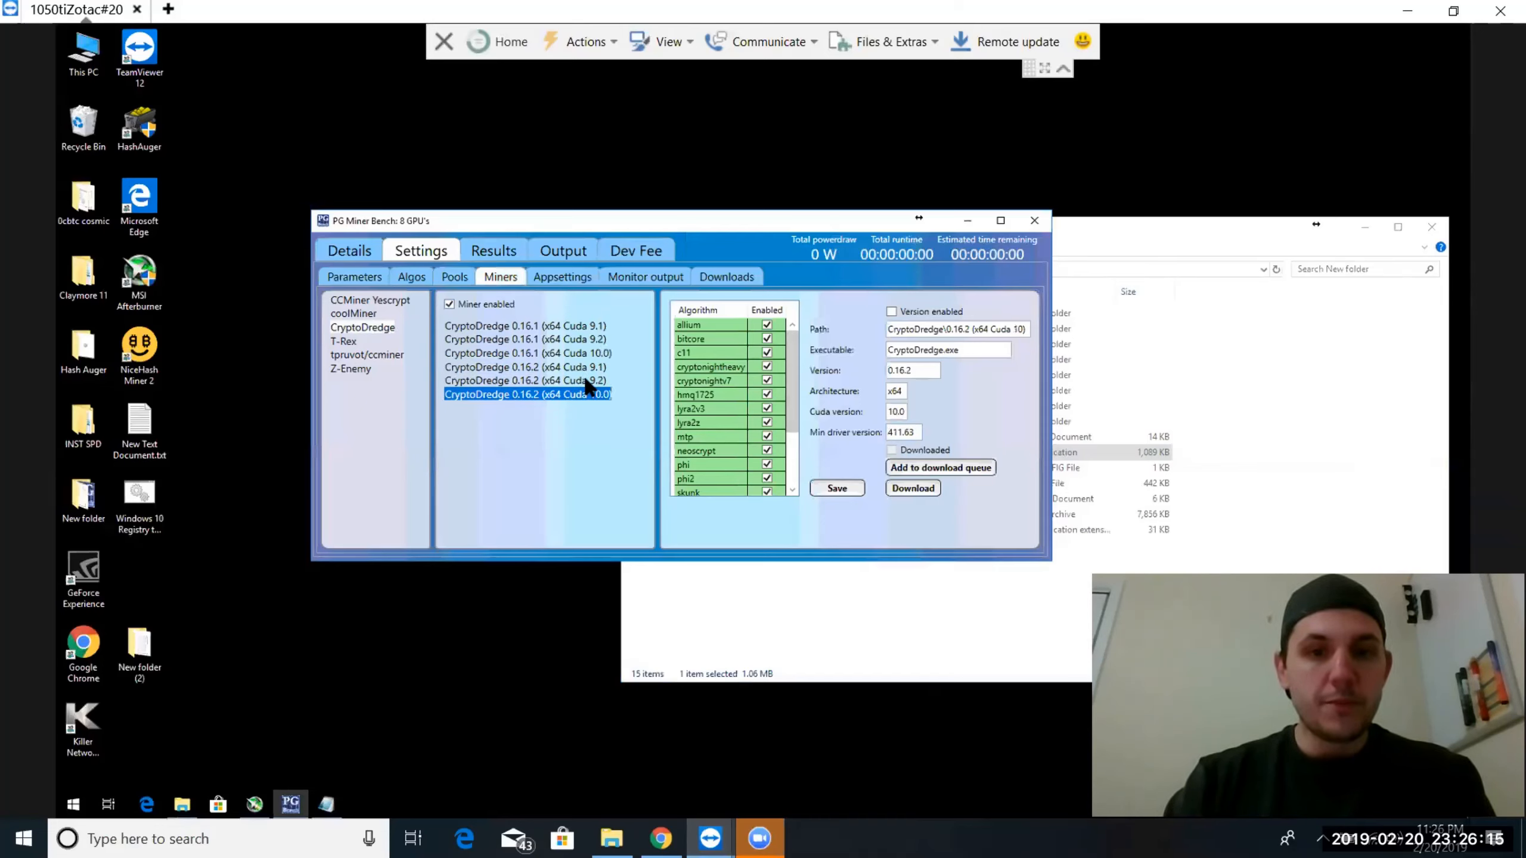
left_click(589, 382)
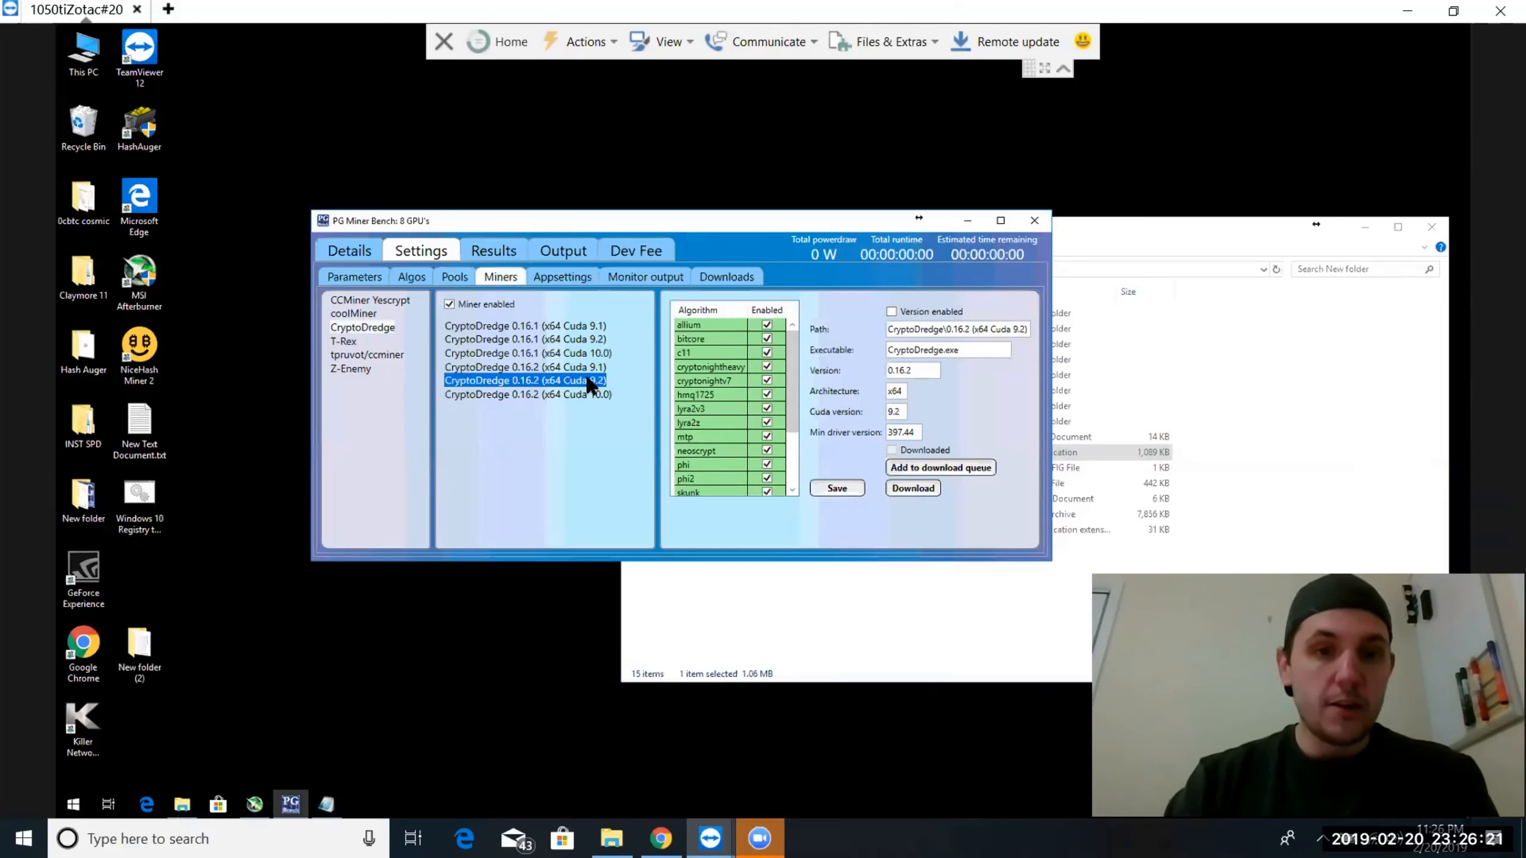
left_click(911, 470)
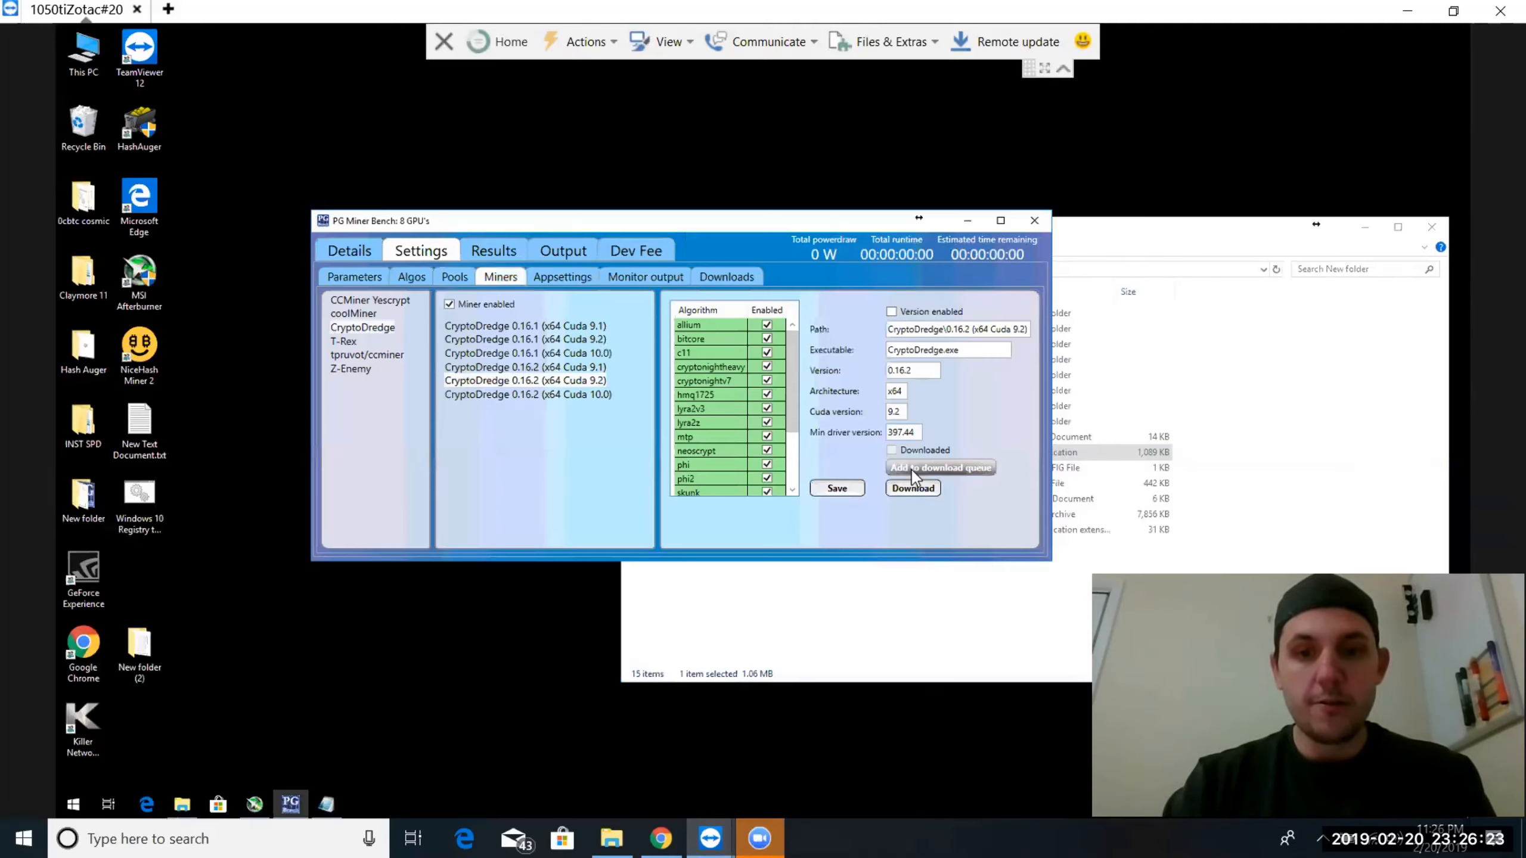
left_click(570, 379)
left_click(892, 311)
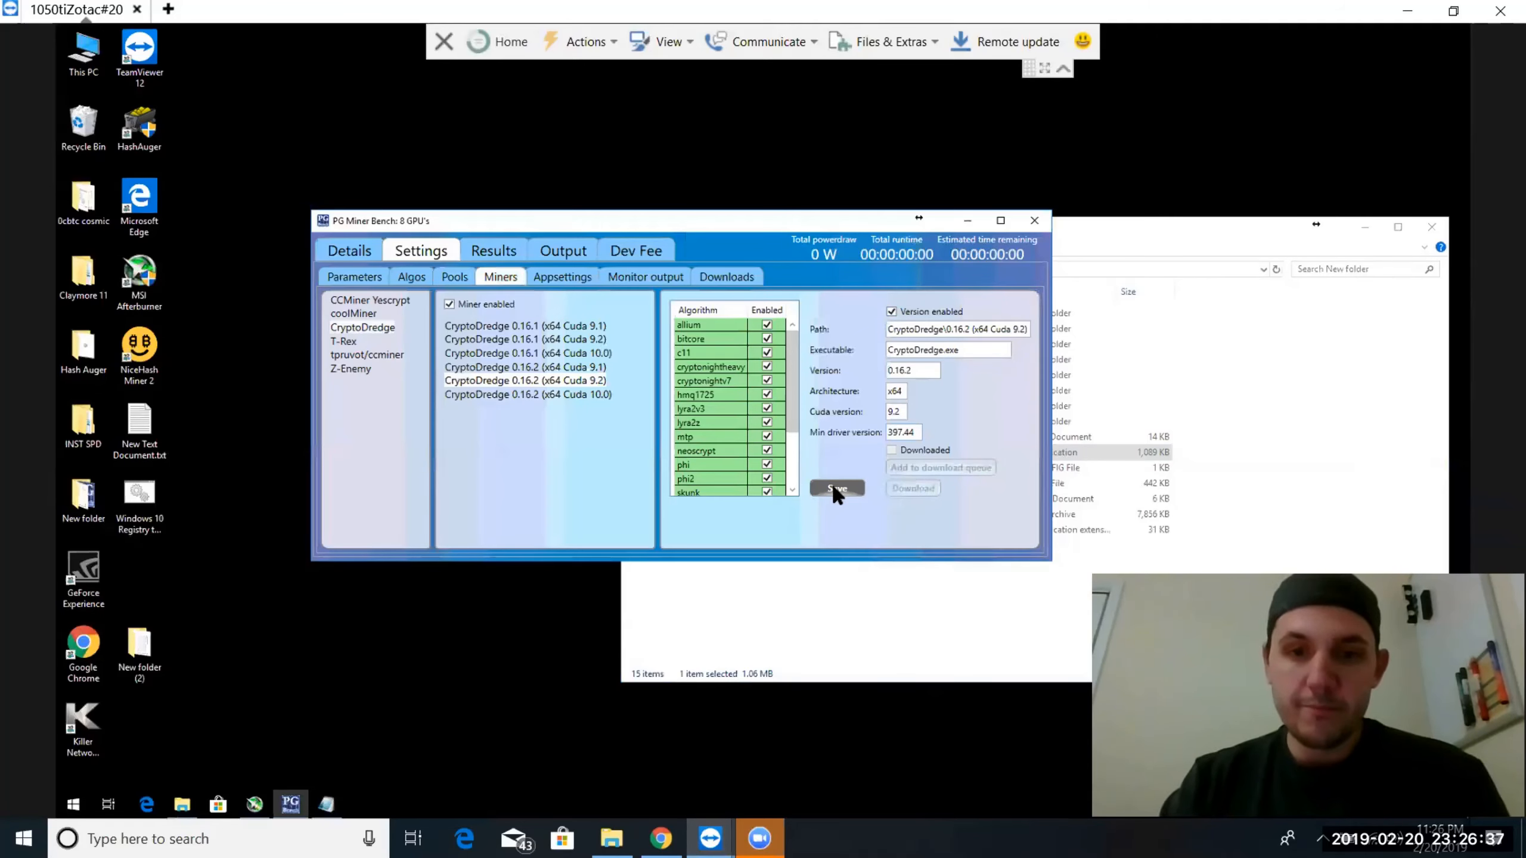
Enable CryptoDredge 0.16.2 (x64 Cuda 9.1), add it to the download queue and save the version settings
left_click(490, 368)
left_click(892, 311)
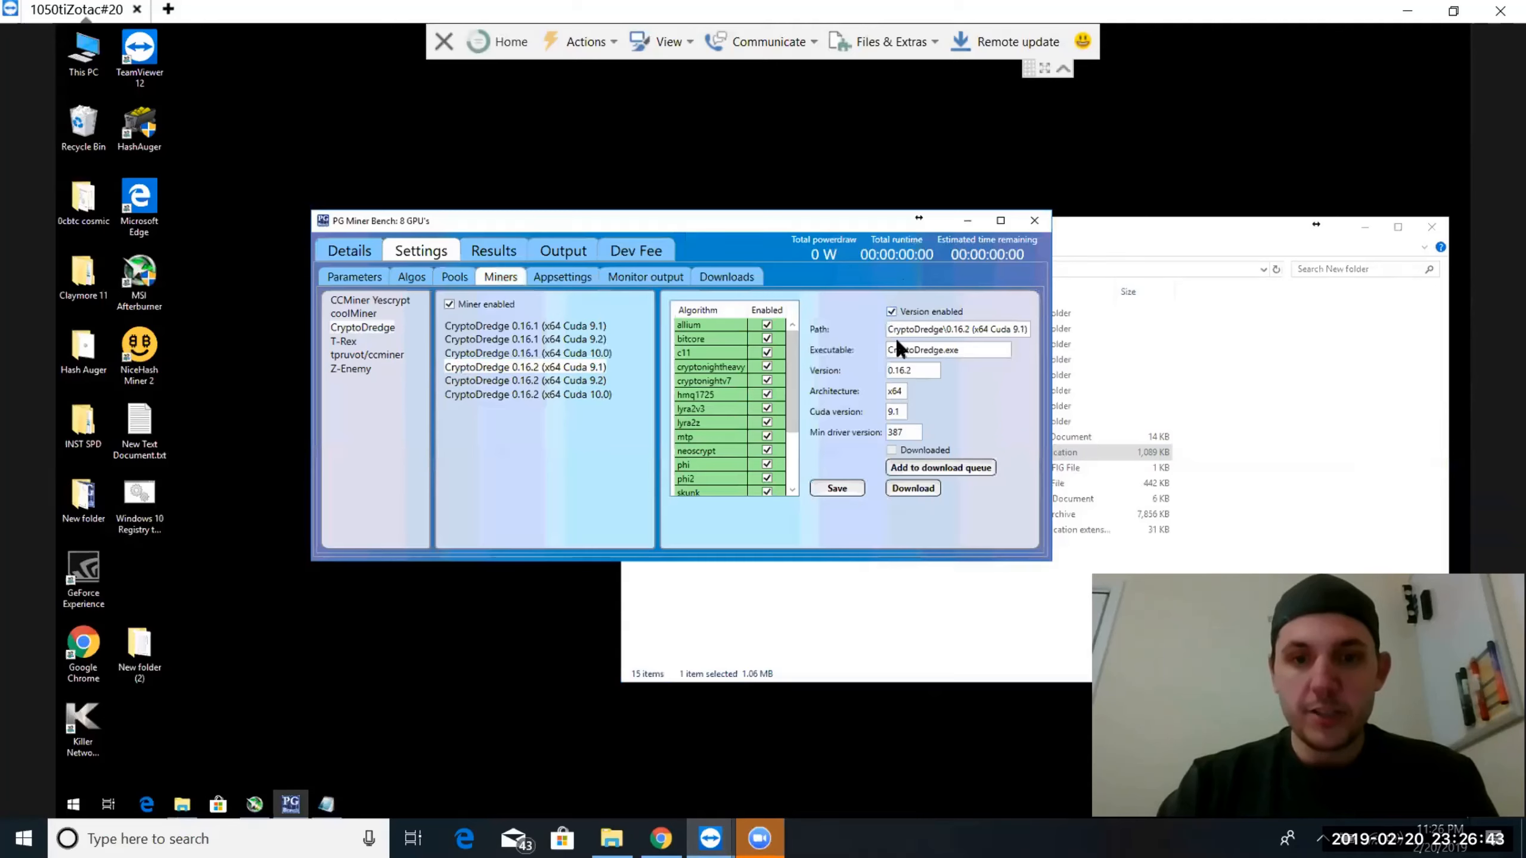
left_click(918, 467)
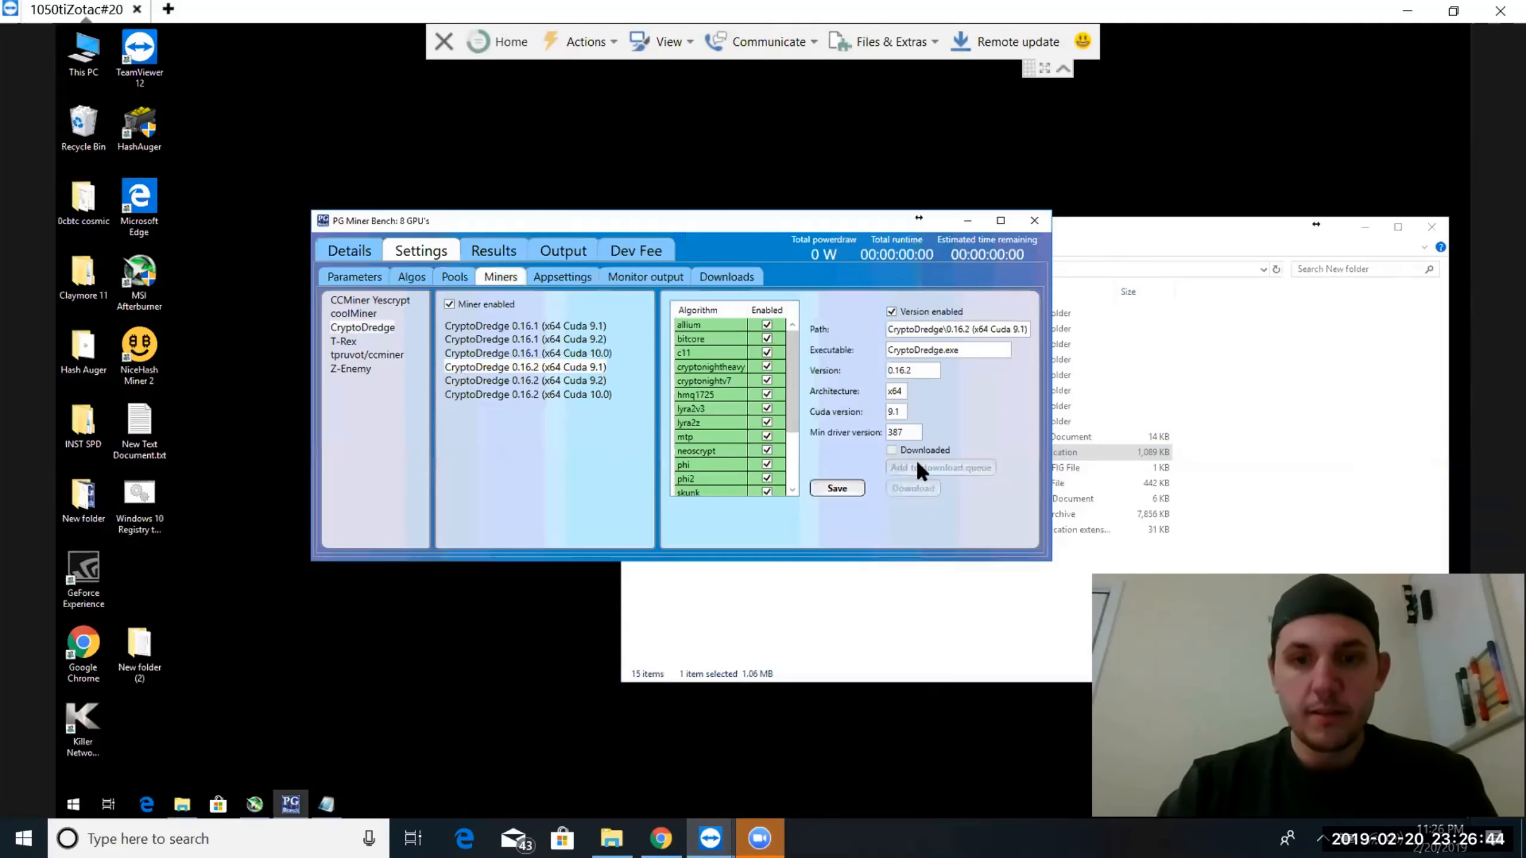
left_click(836, 488)
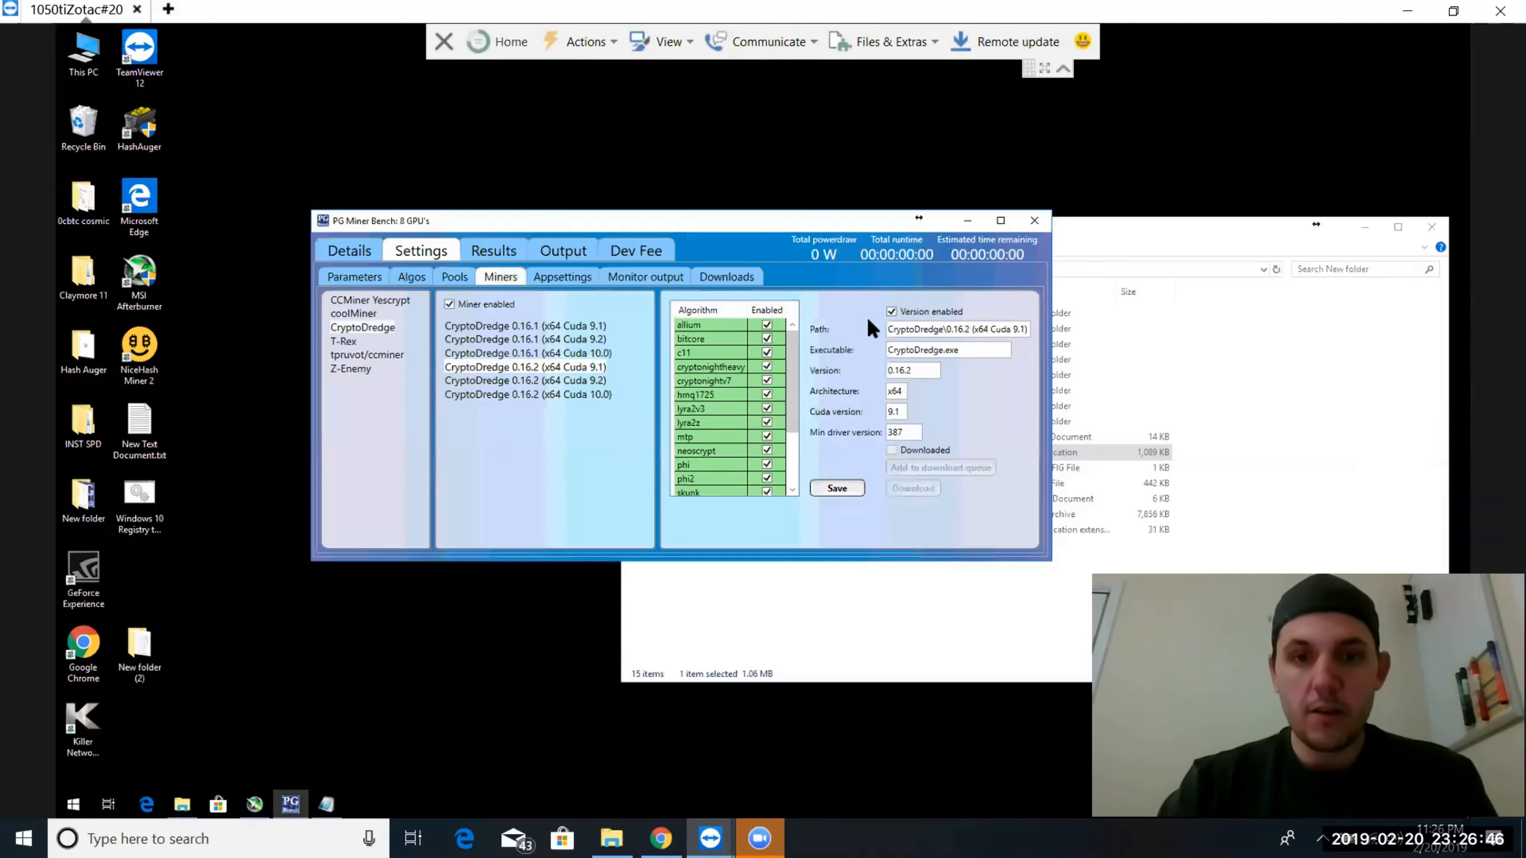
Enable the tpruvot/ccminer and Z-Enemy miners, including Z-Enemy version 1.28 (x64 Cuda 10.0)
left_click(355, 354)
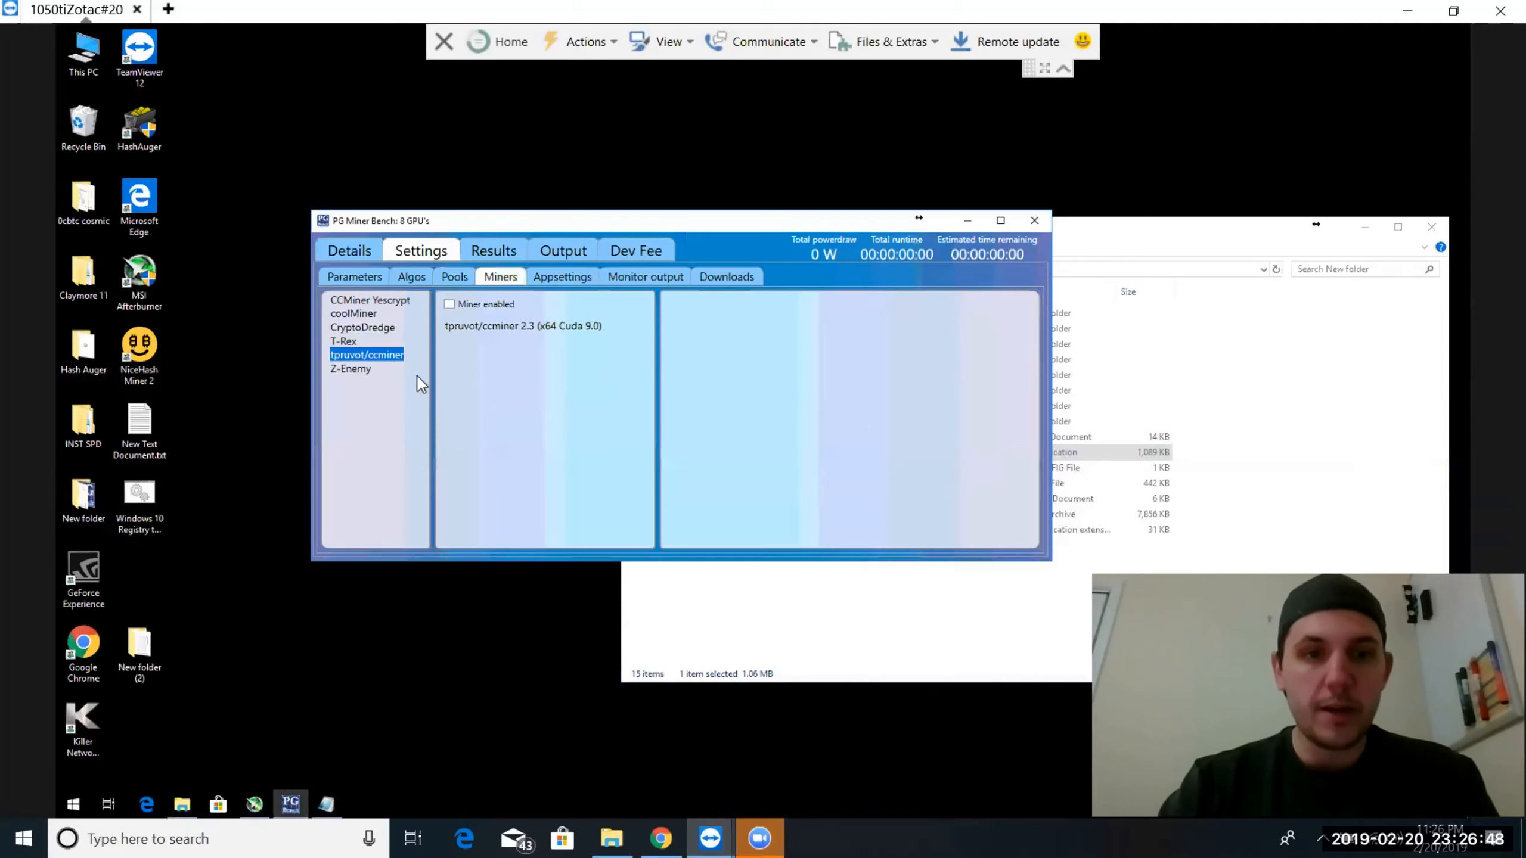
left_click(449, 304)
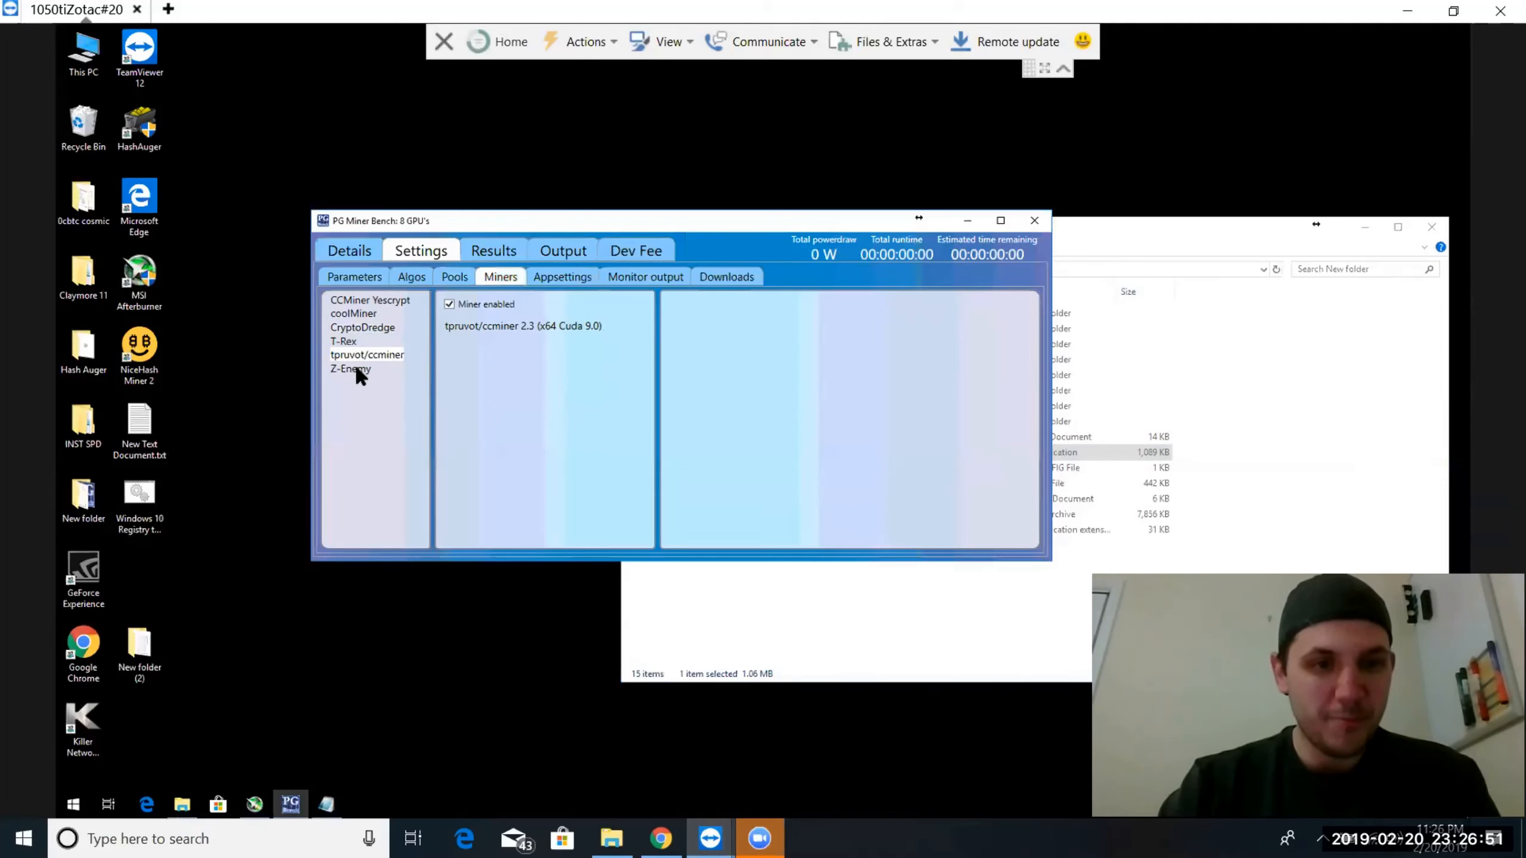
left_click(355, 364)
left_click(448, 303)
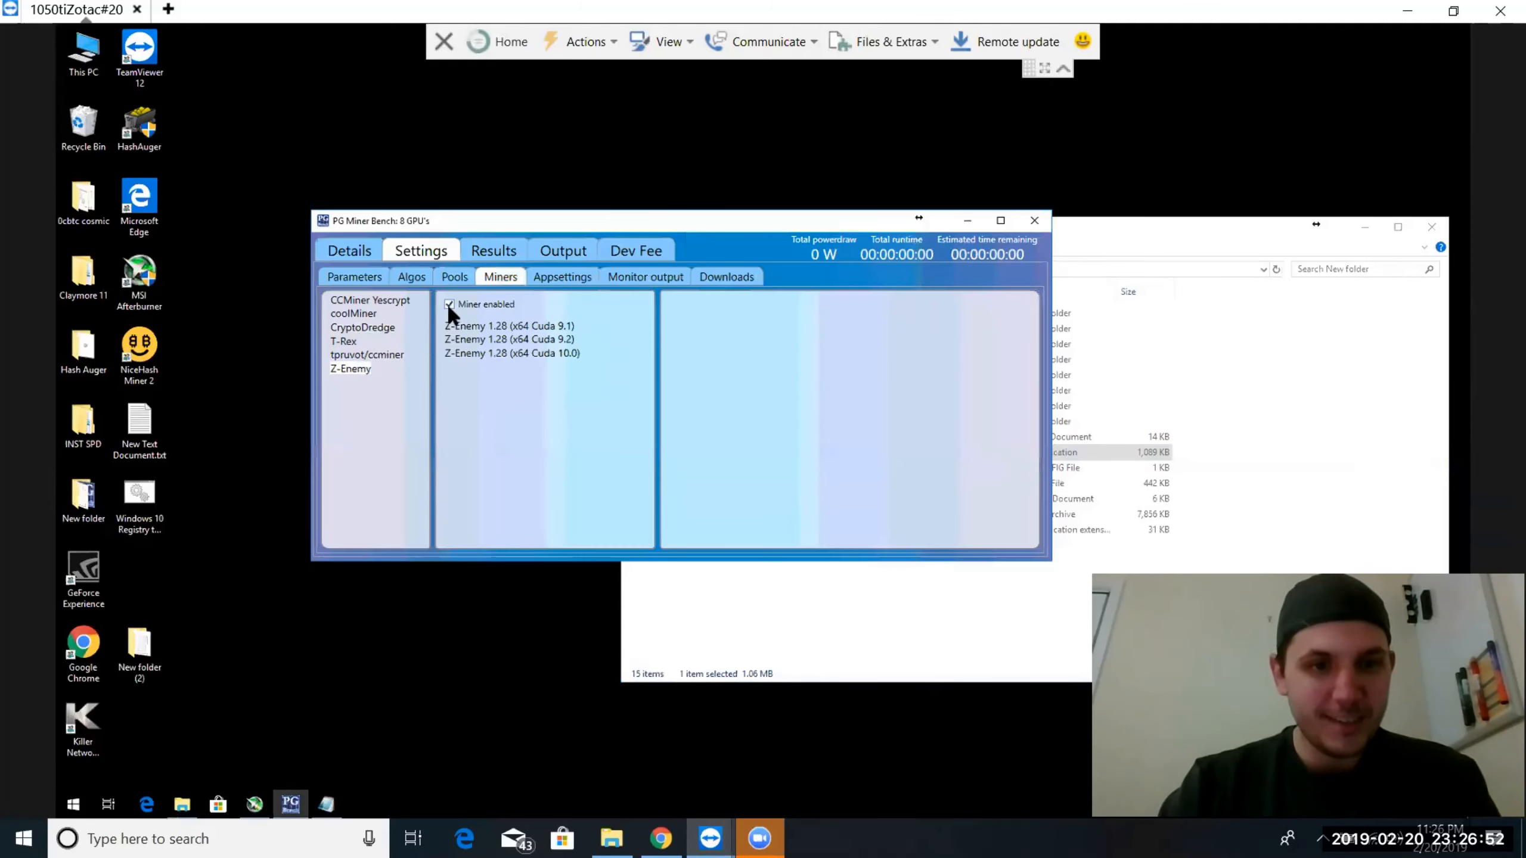
left_click(473, 352)
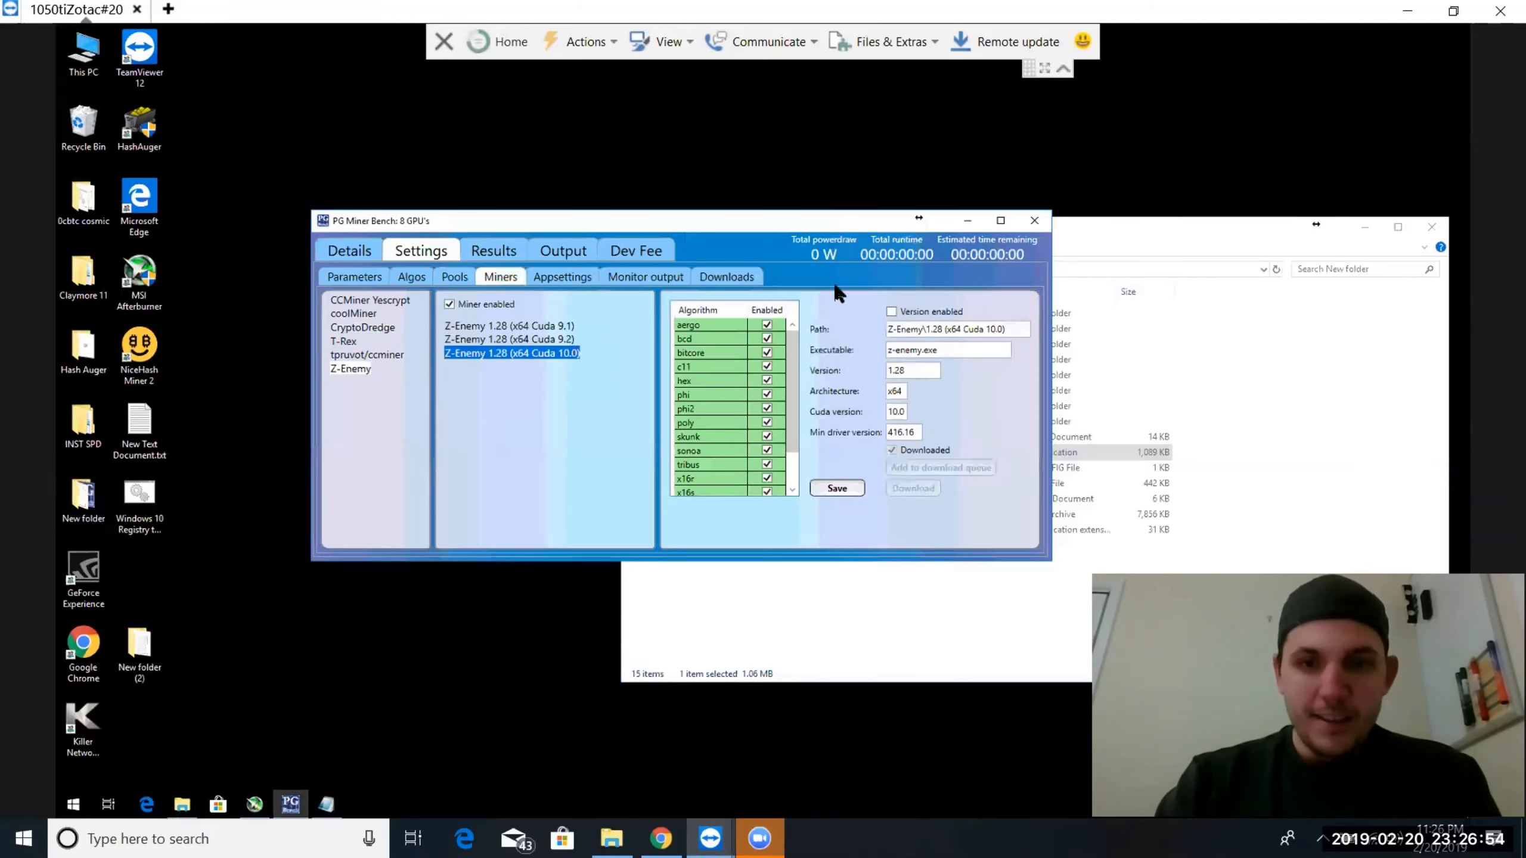
left_click(891, 312)
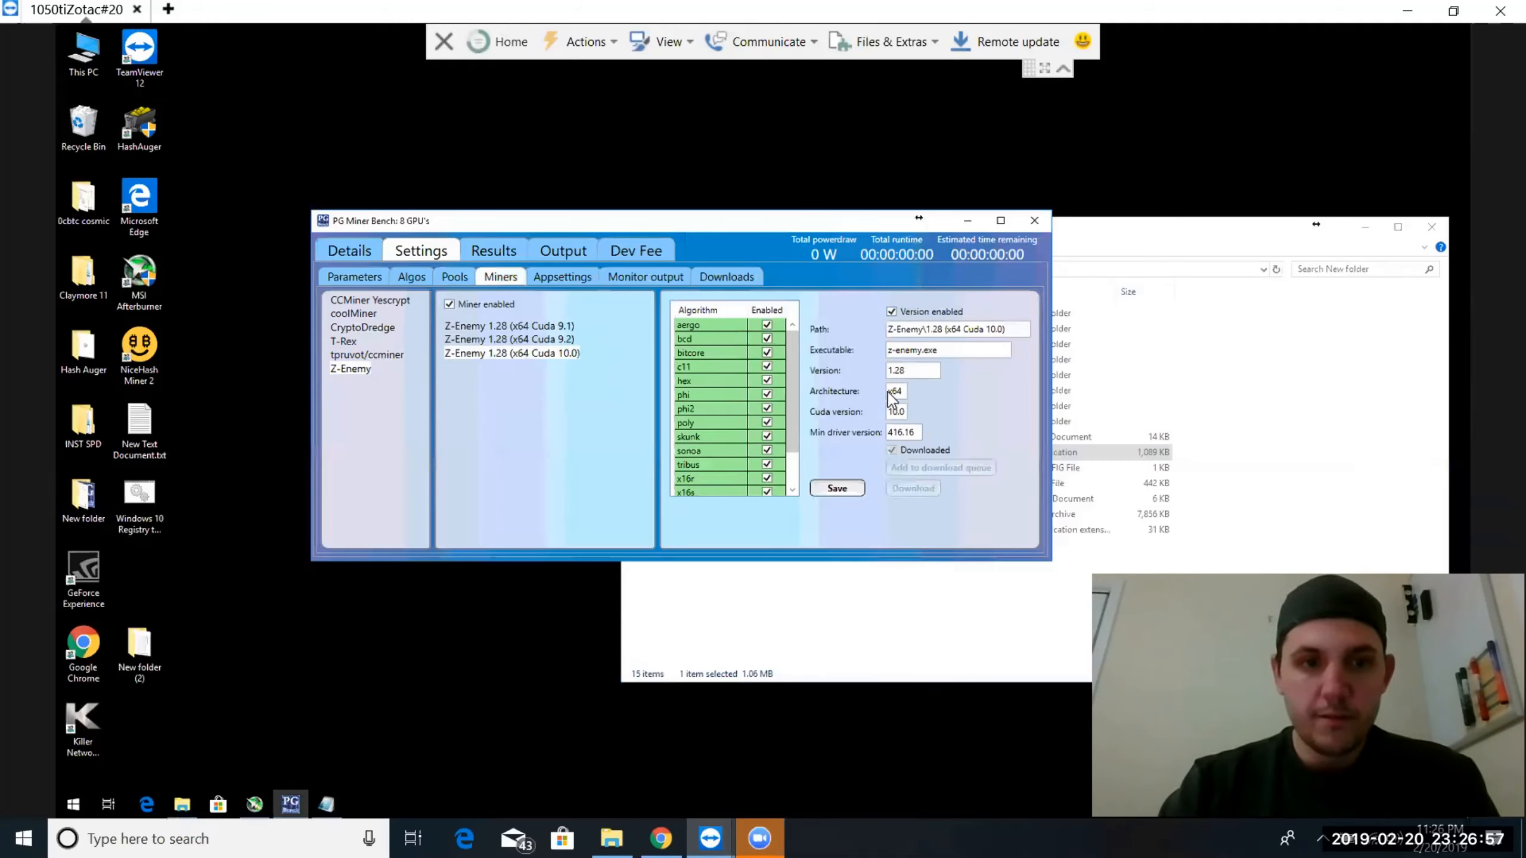
Enable Z-Enemy 1.28 (x64 Cuda 9.2), add it to the download queue and save the version settings
left_click(514, 340)
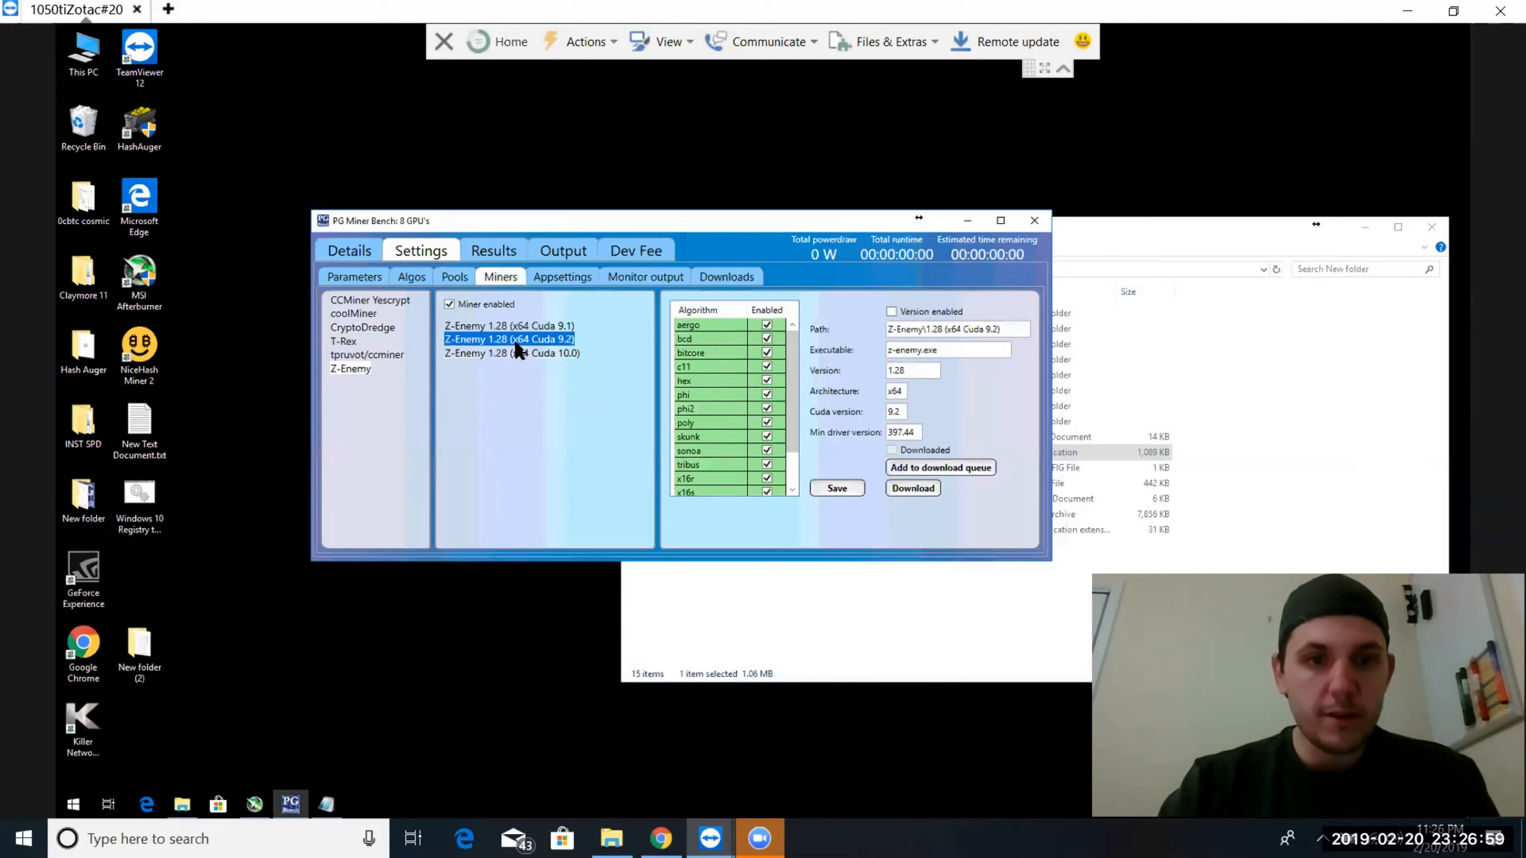
left_click(891, 310)
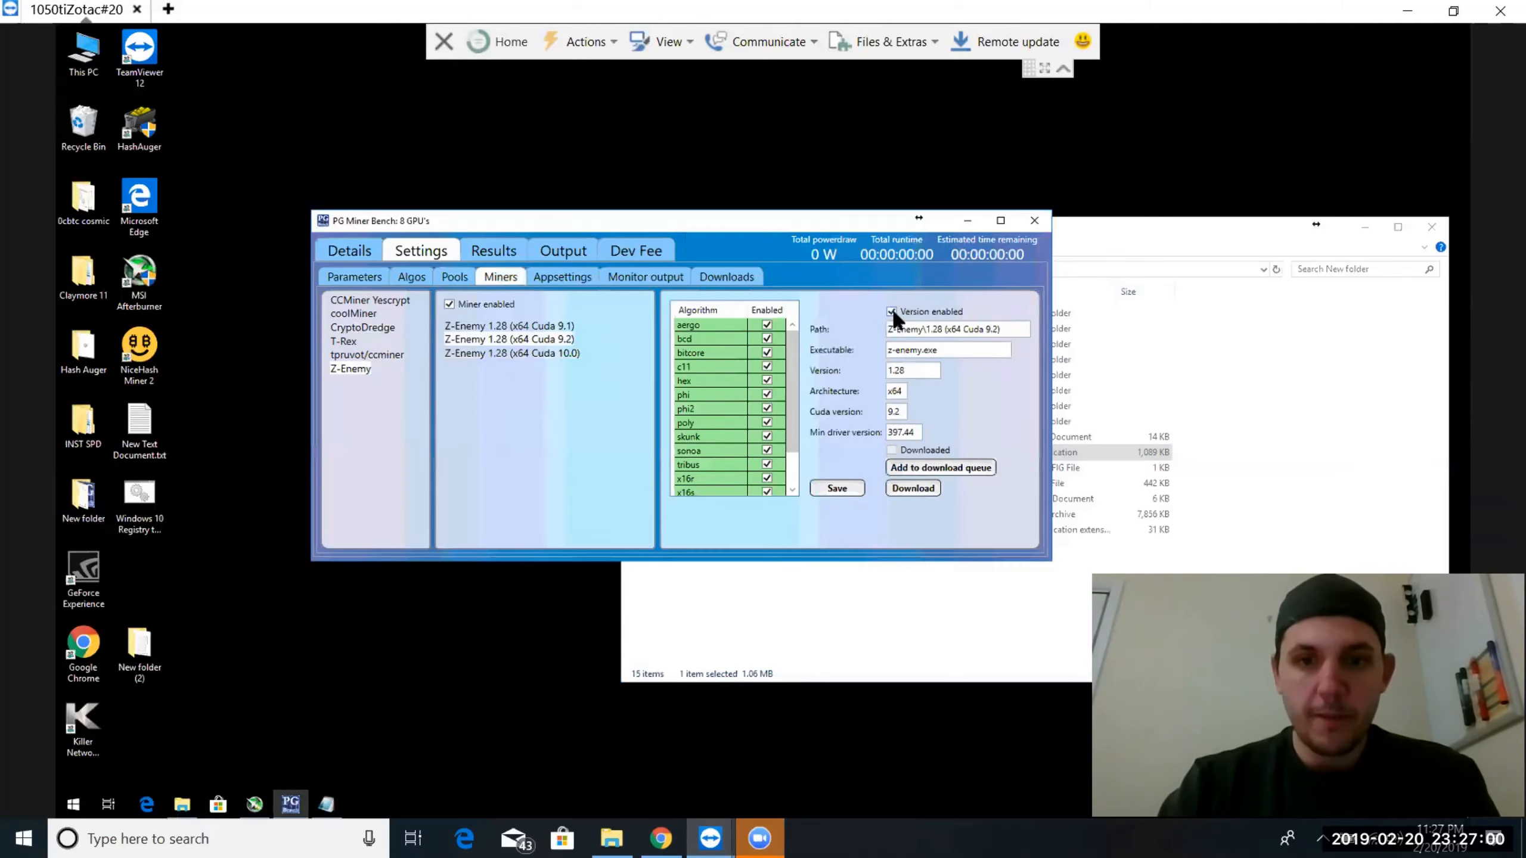
left_click(905, 468)
left_click(837, 489)
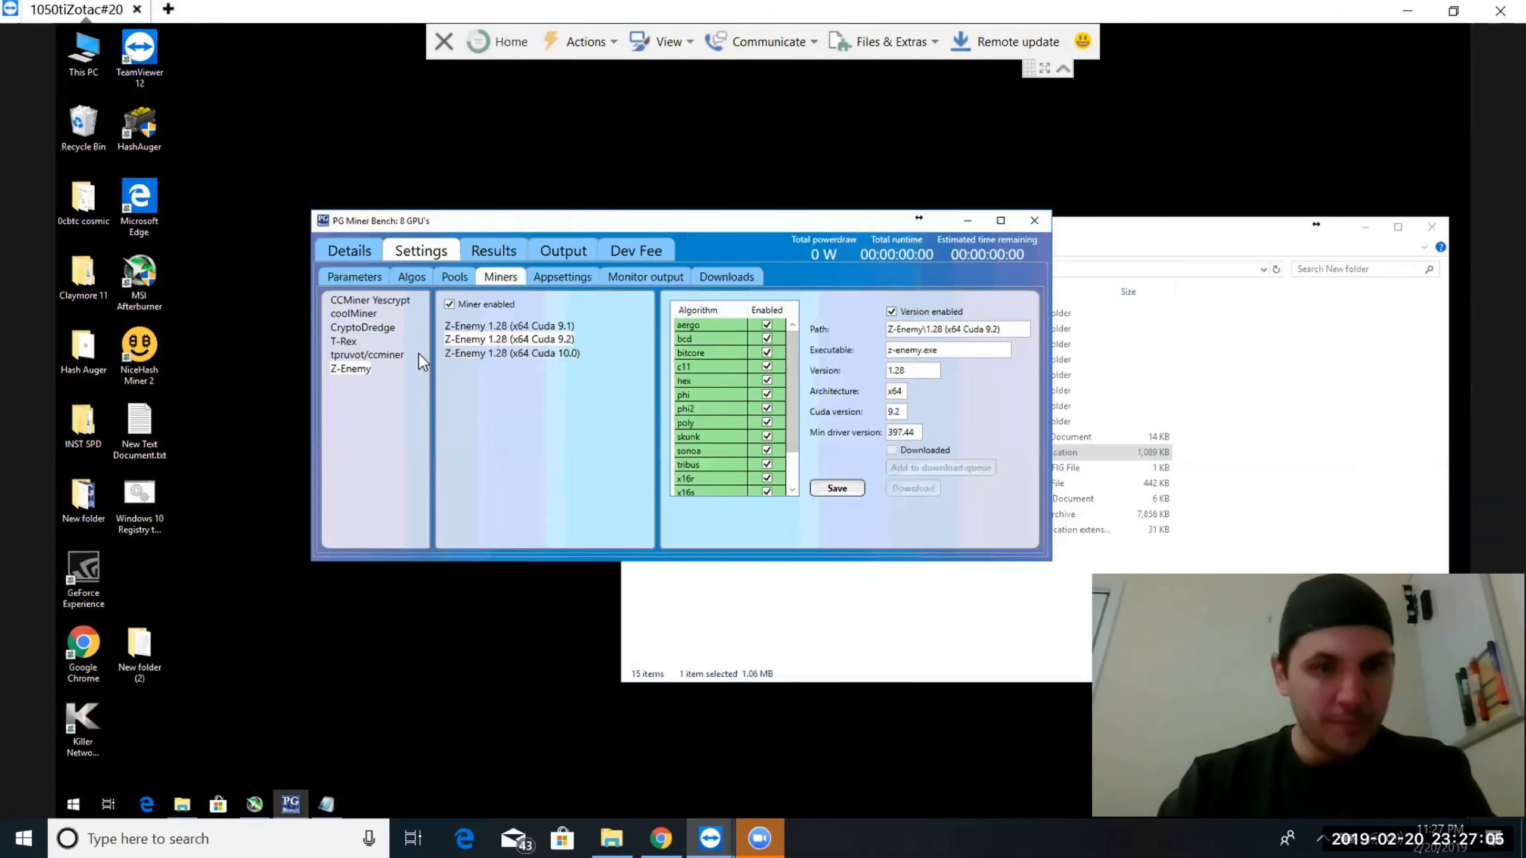
Enable the T-Rex miner with version 0.9.2 (x64 Cuda 9.2), queue that version for download and save it
left_click(342, 340)
left_click(450, 303)
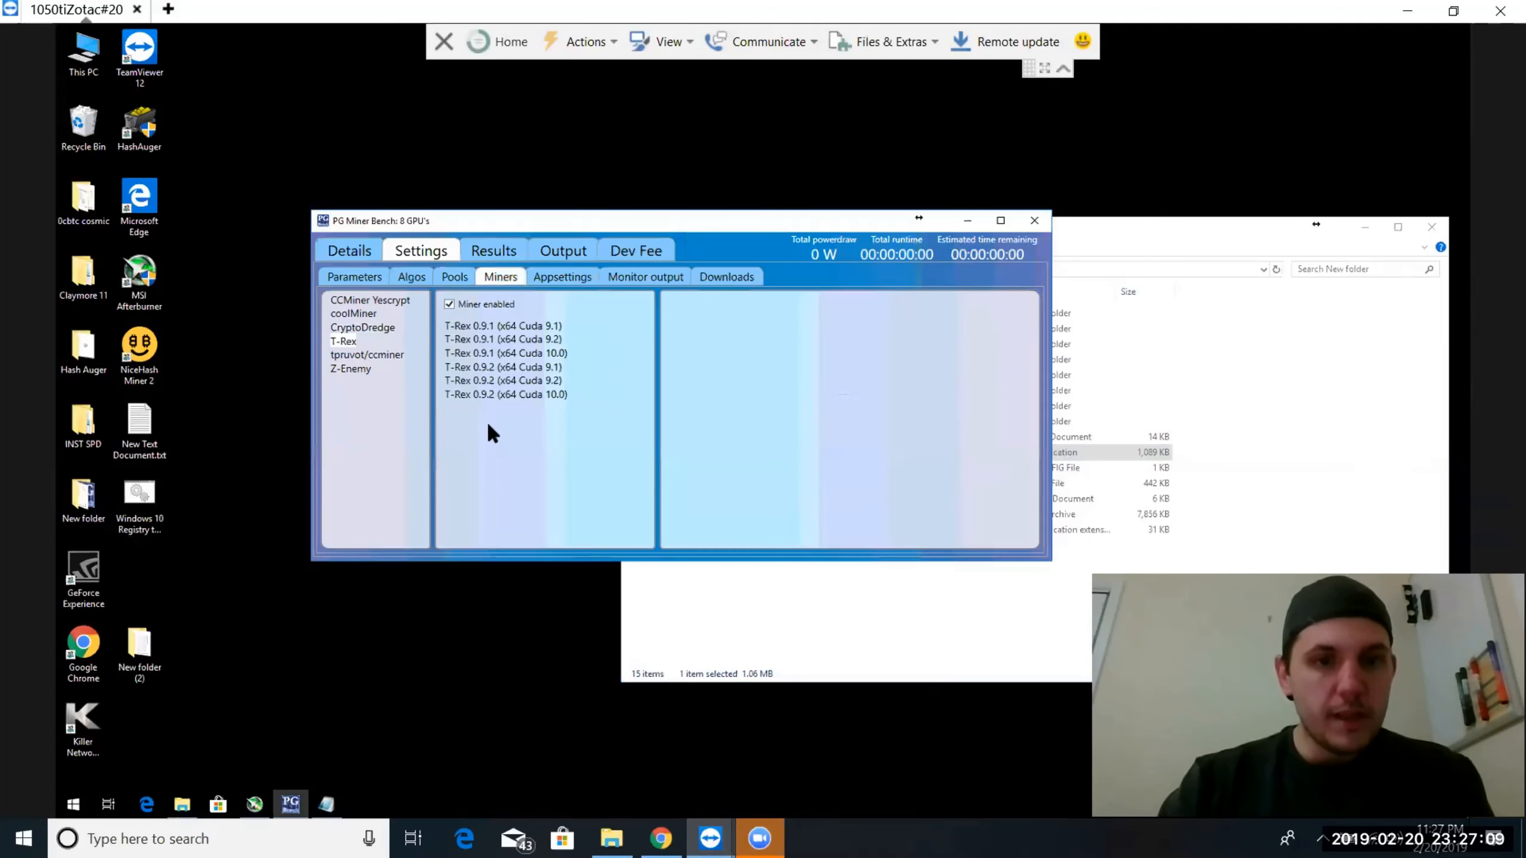
left_click(487, 381)
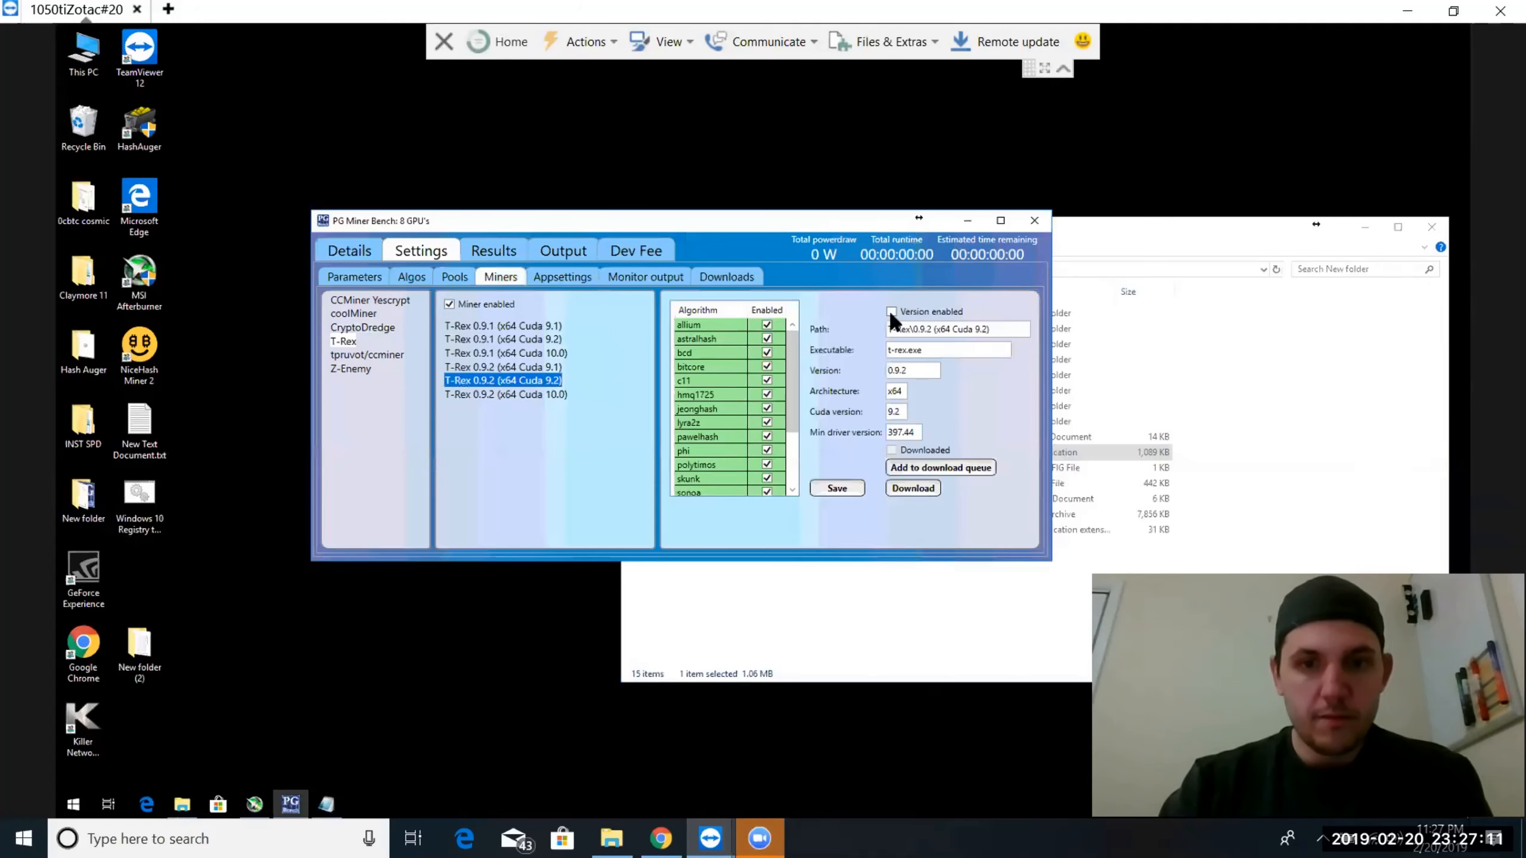
left_click(891, 311)
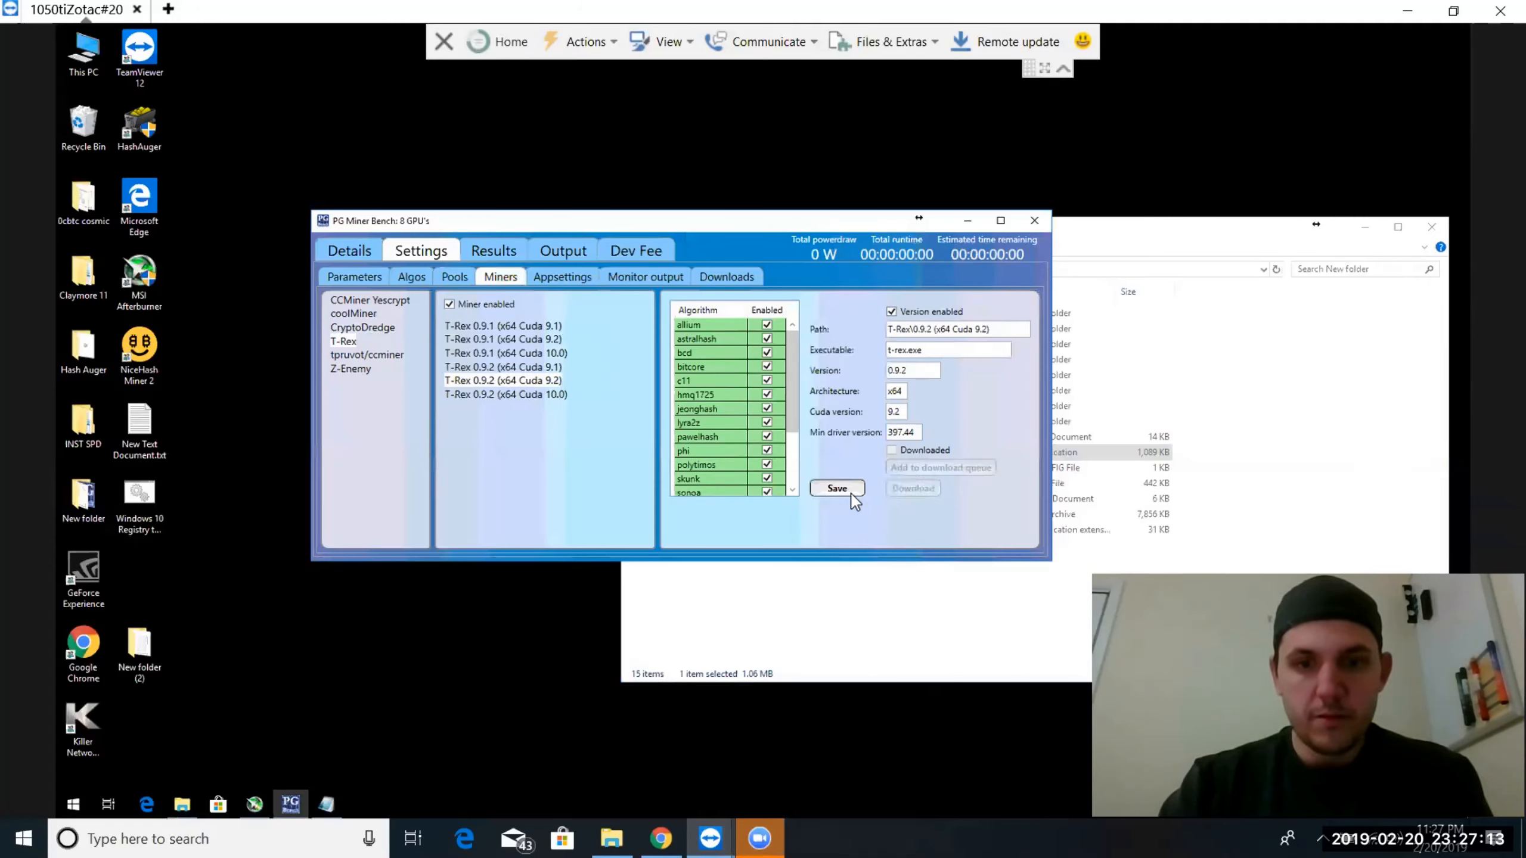
left_click(829, 488)
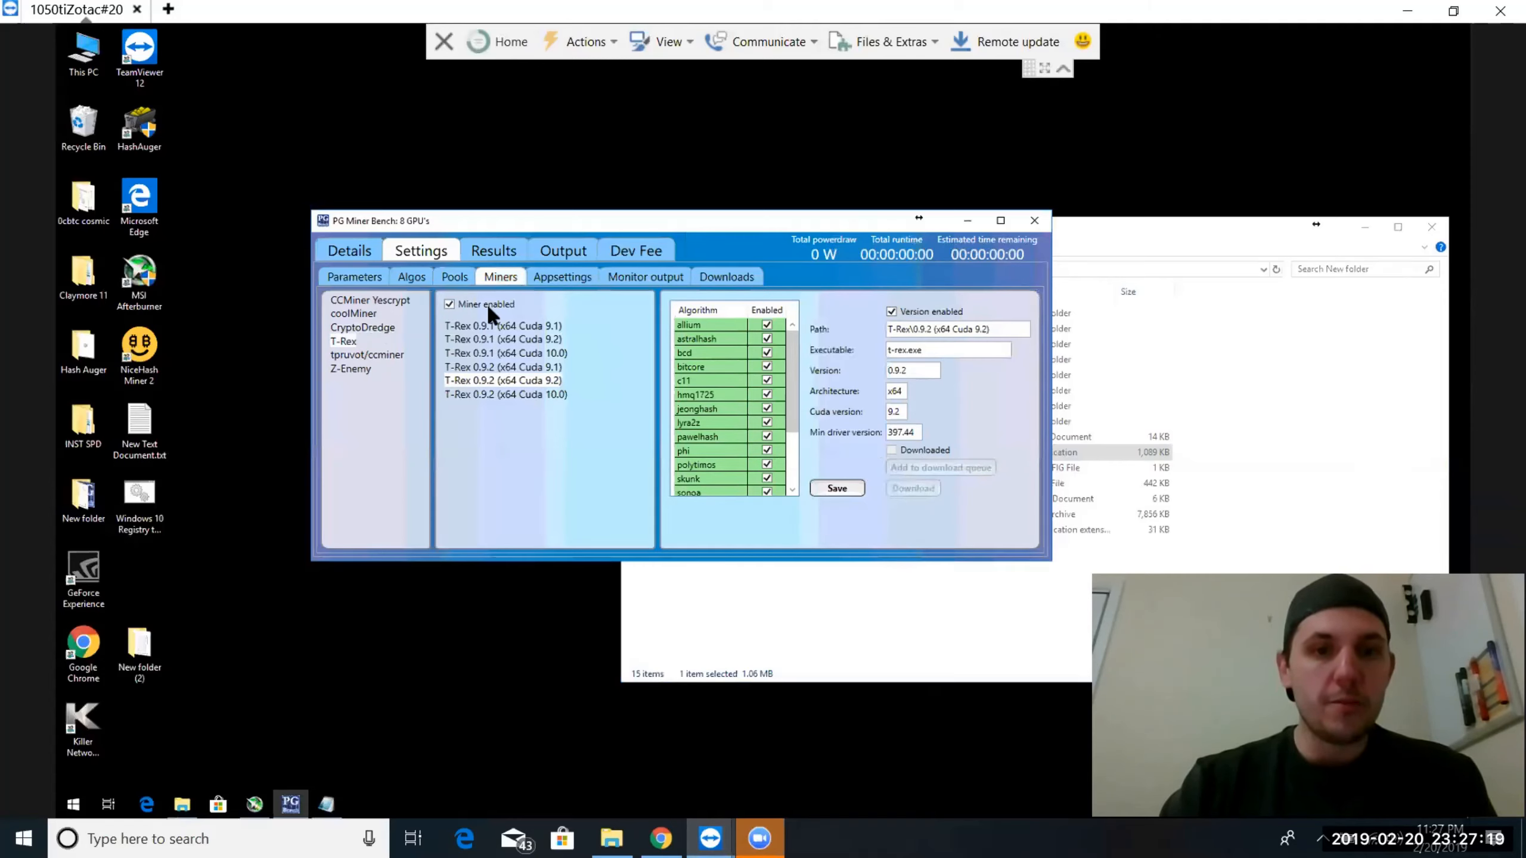
Start downloading the queued CryptoDredge, Z-Enemy and T-Rex packages, and return to the miner settings
left_click(727, 278)
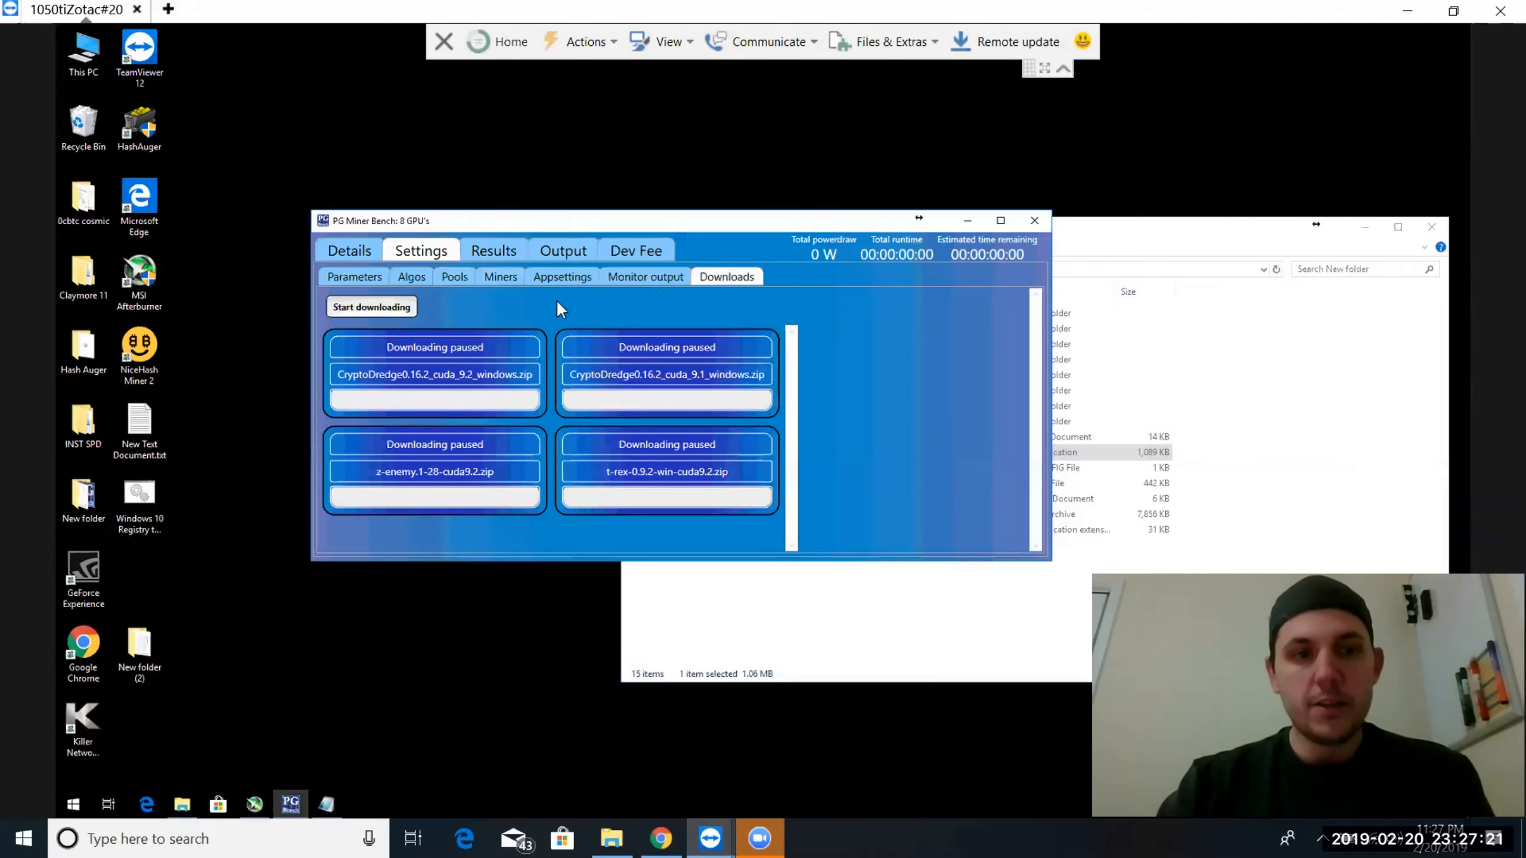
left_click(346, 306)
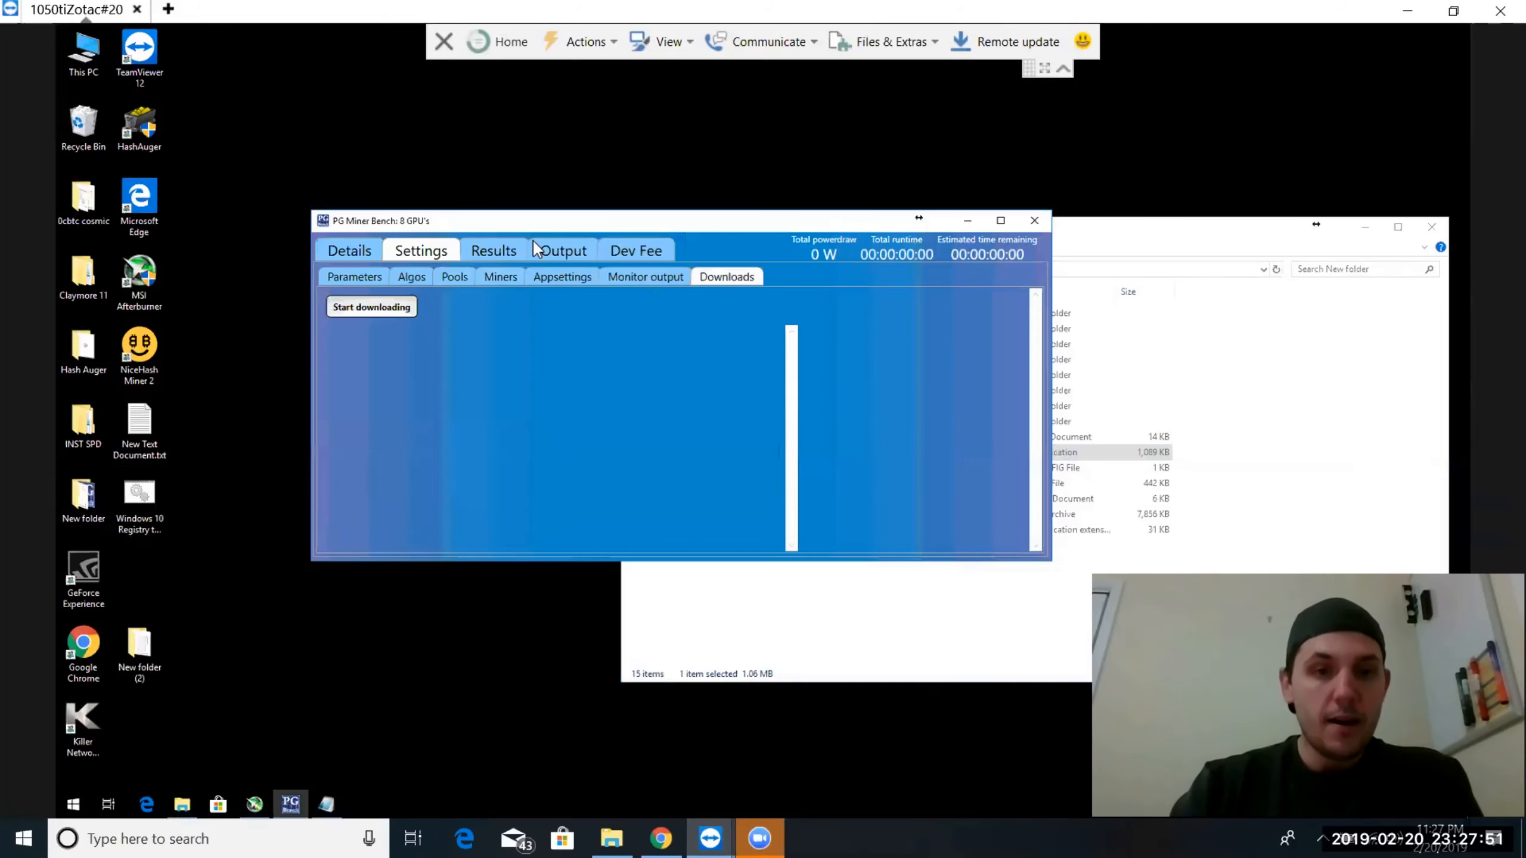
left_click(501, 275)
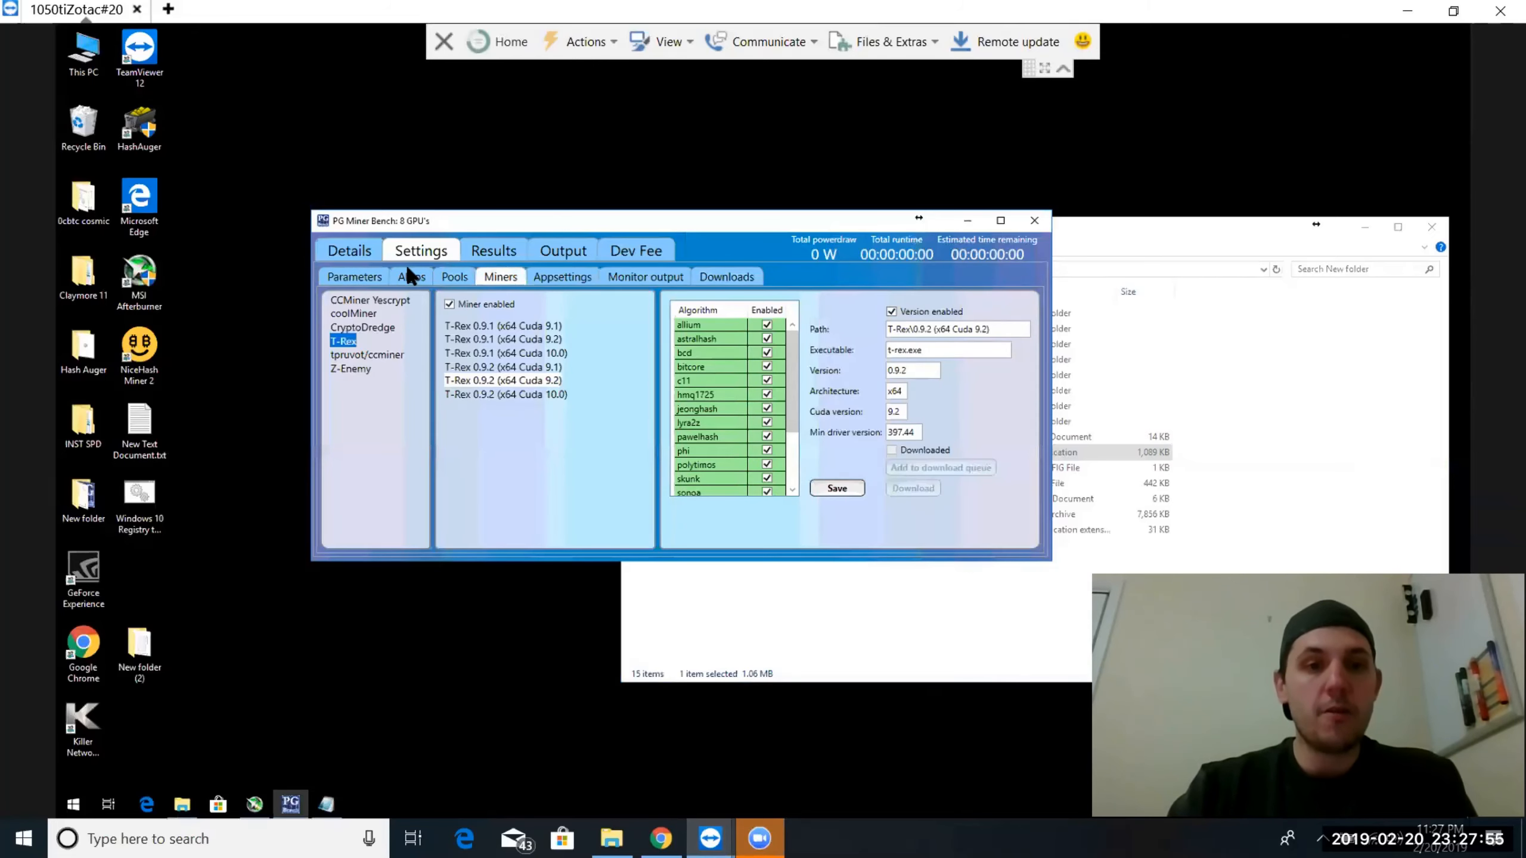
Review the list of enabled algorithms, the GPU parameters and the app settings
left_click(409, 278)
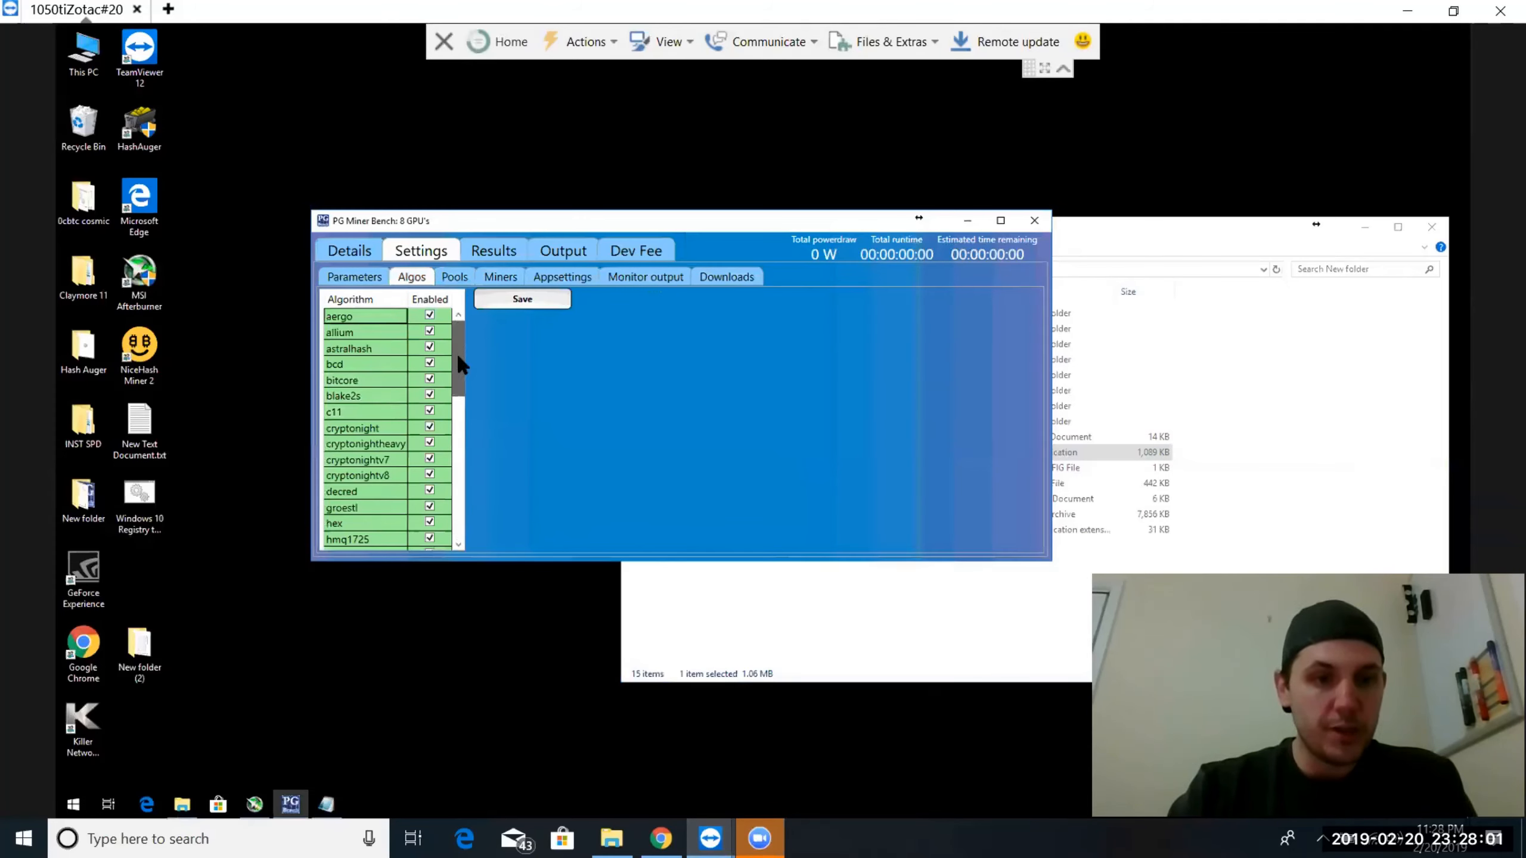
mouse_move(456, 352)
left_mouse_down()
mouse_move(448, 543)
mouse_move(464, 324)
left_mouse_up()
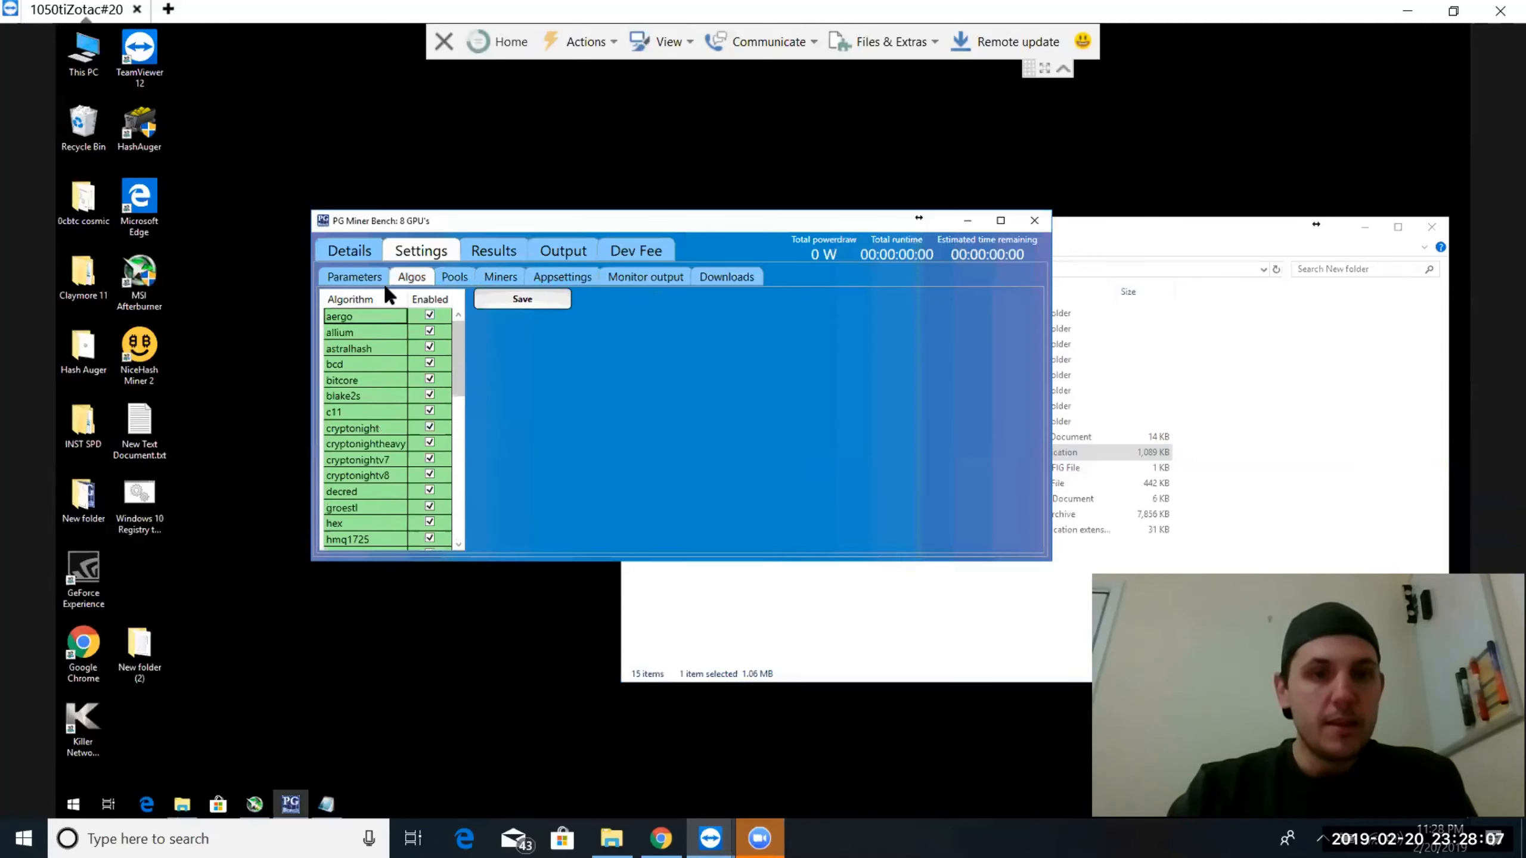
left_click(355, 276)
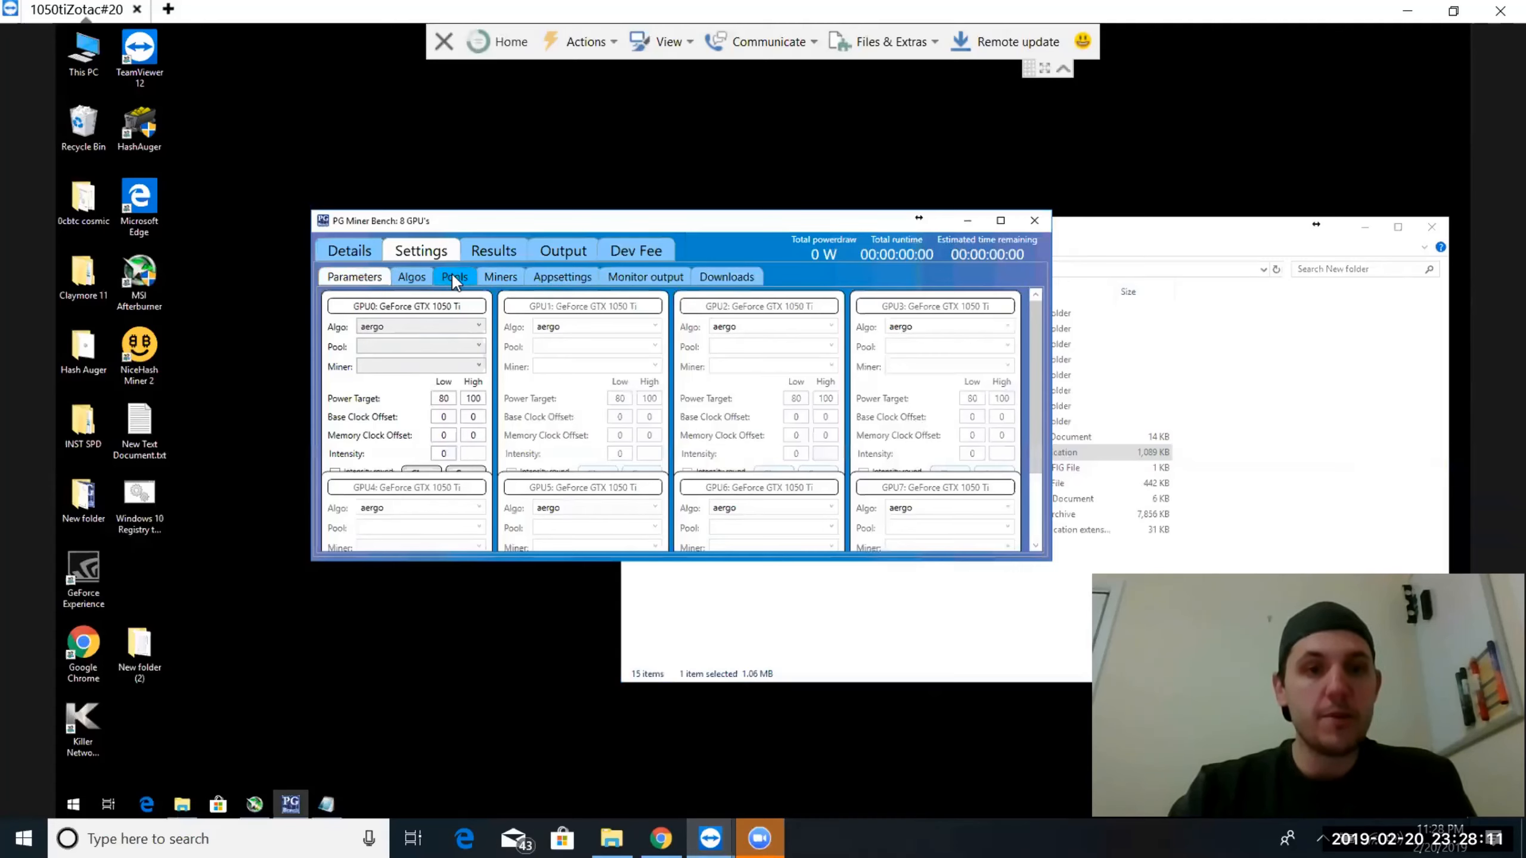
left_click(554, 274)
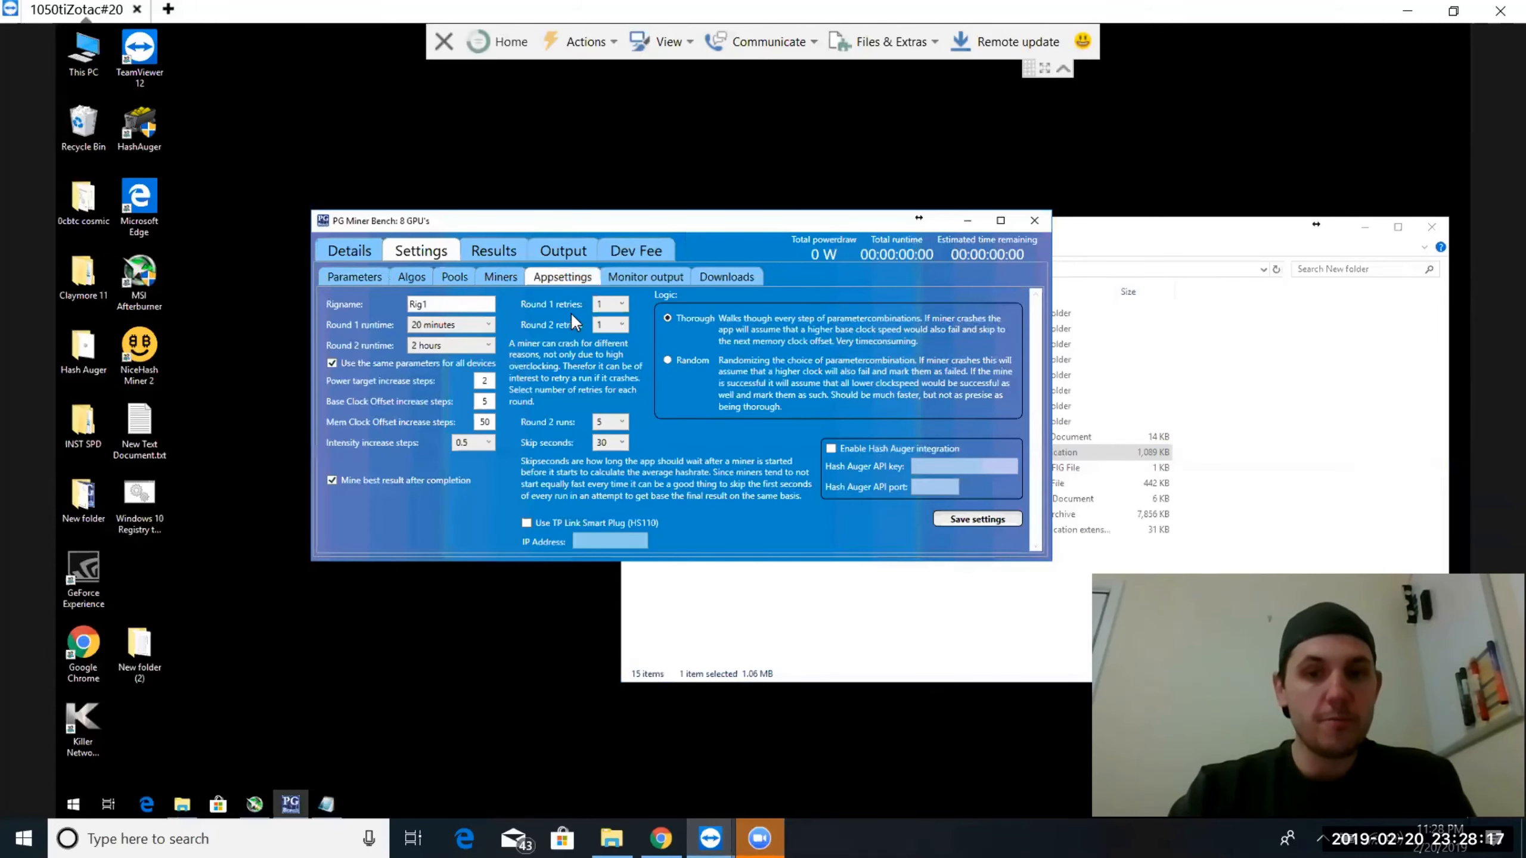
Set GPU0's algorithm to x16r, its pool to Blazepool and its miner to T-Rex 0.9.2 (x64 Cuda 9.2)
left_click(332, 272)
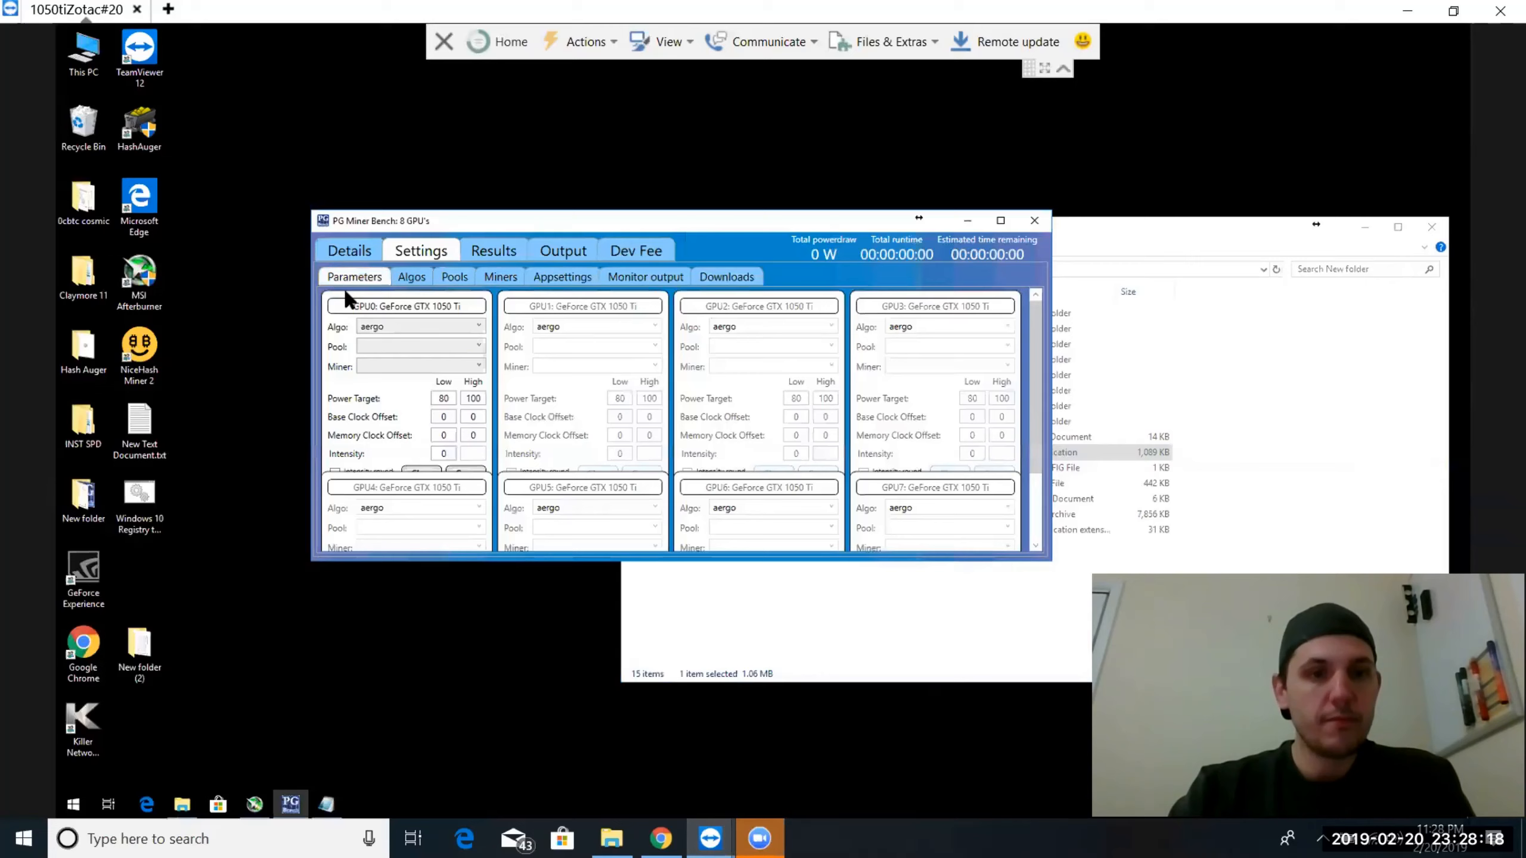
left_click(365, 324)
scroll(373, 490, "down", 7)
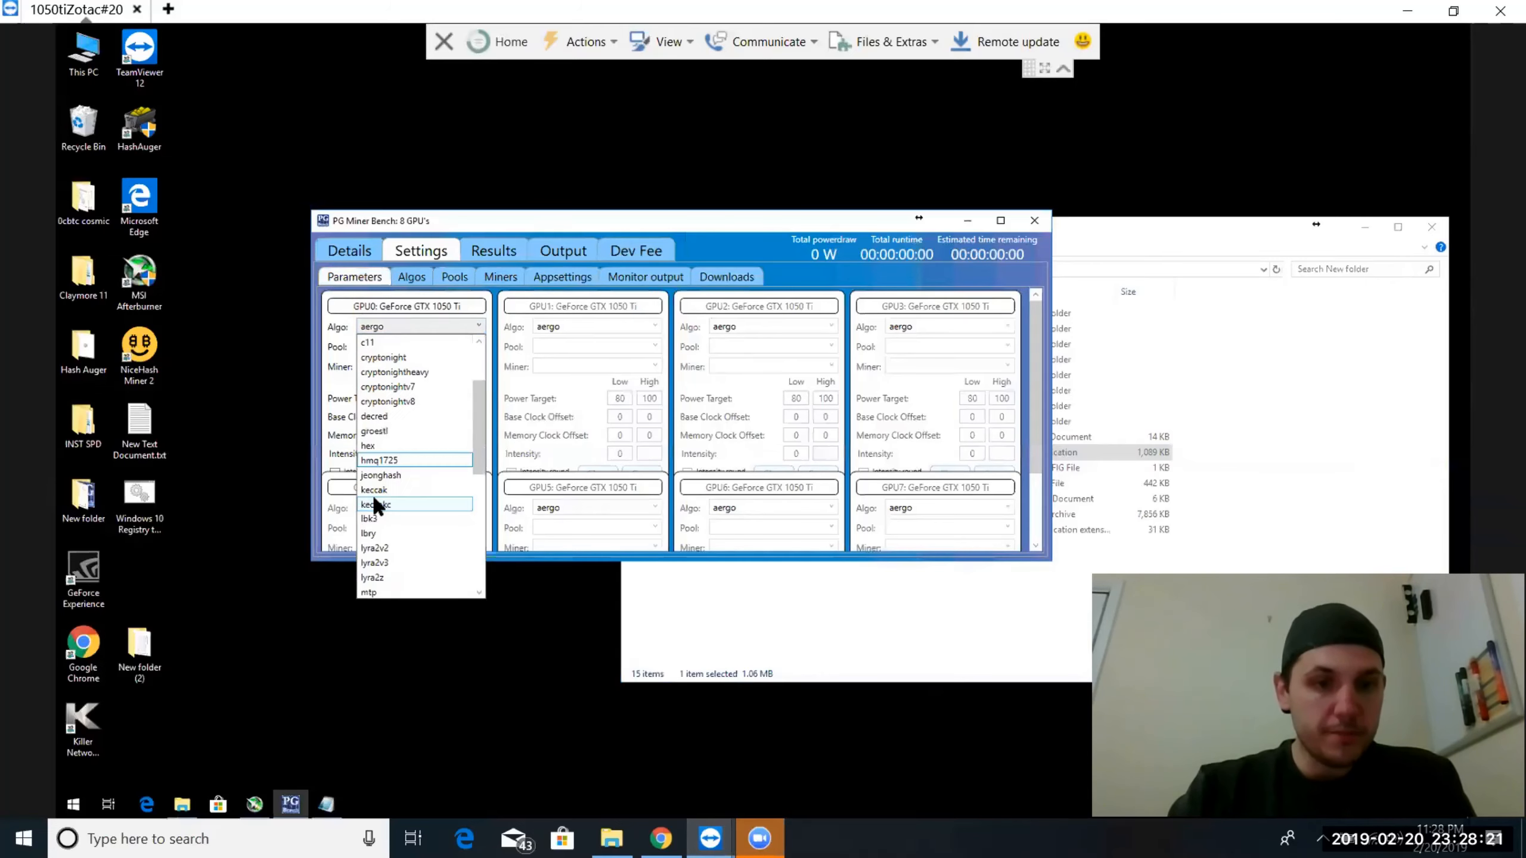
left_click(372, 490)
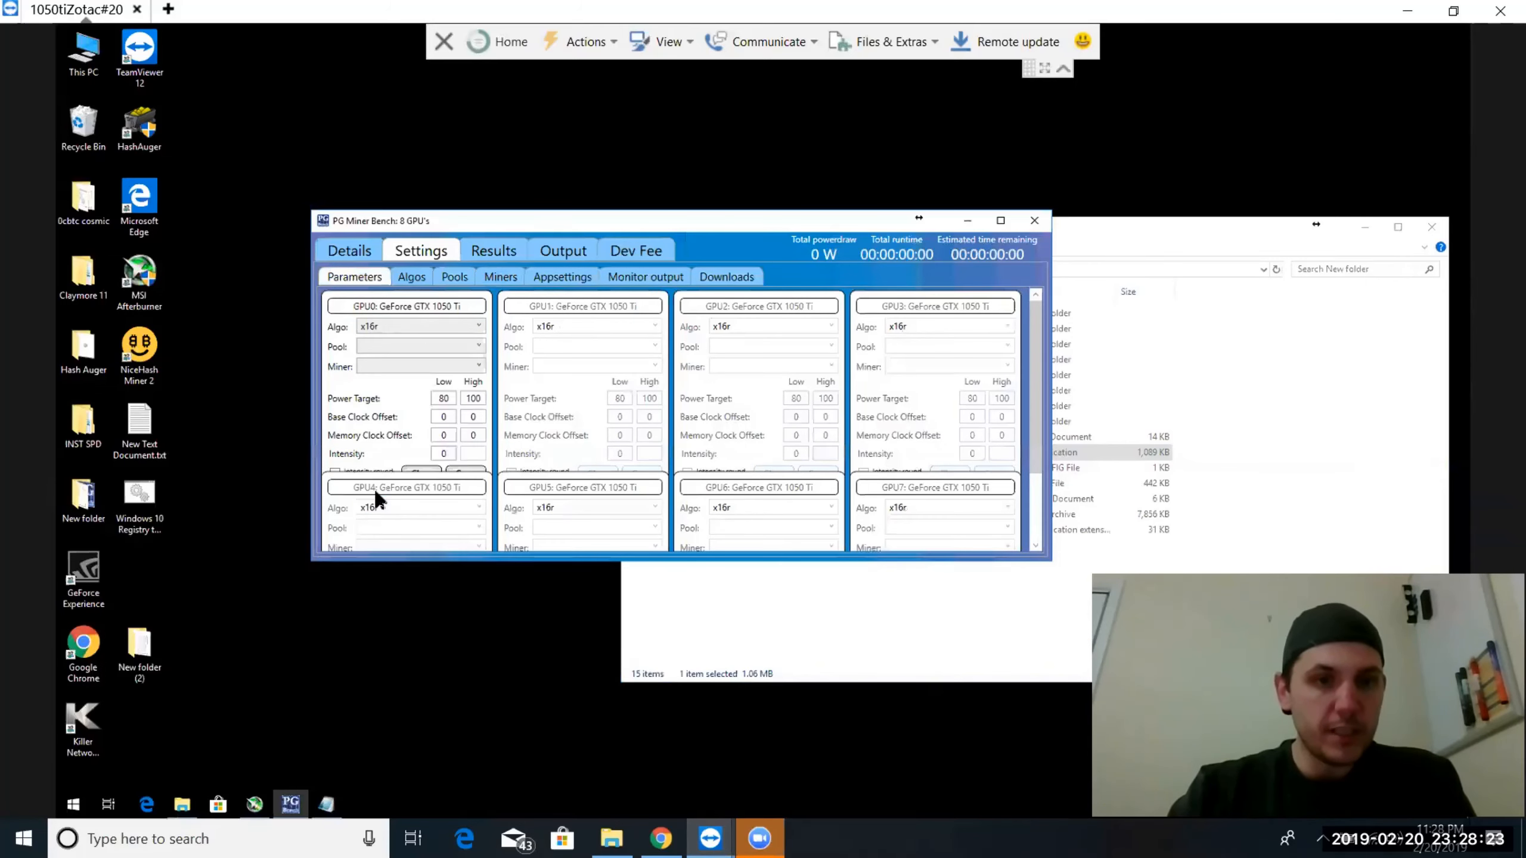
left_click(408, 340)
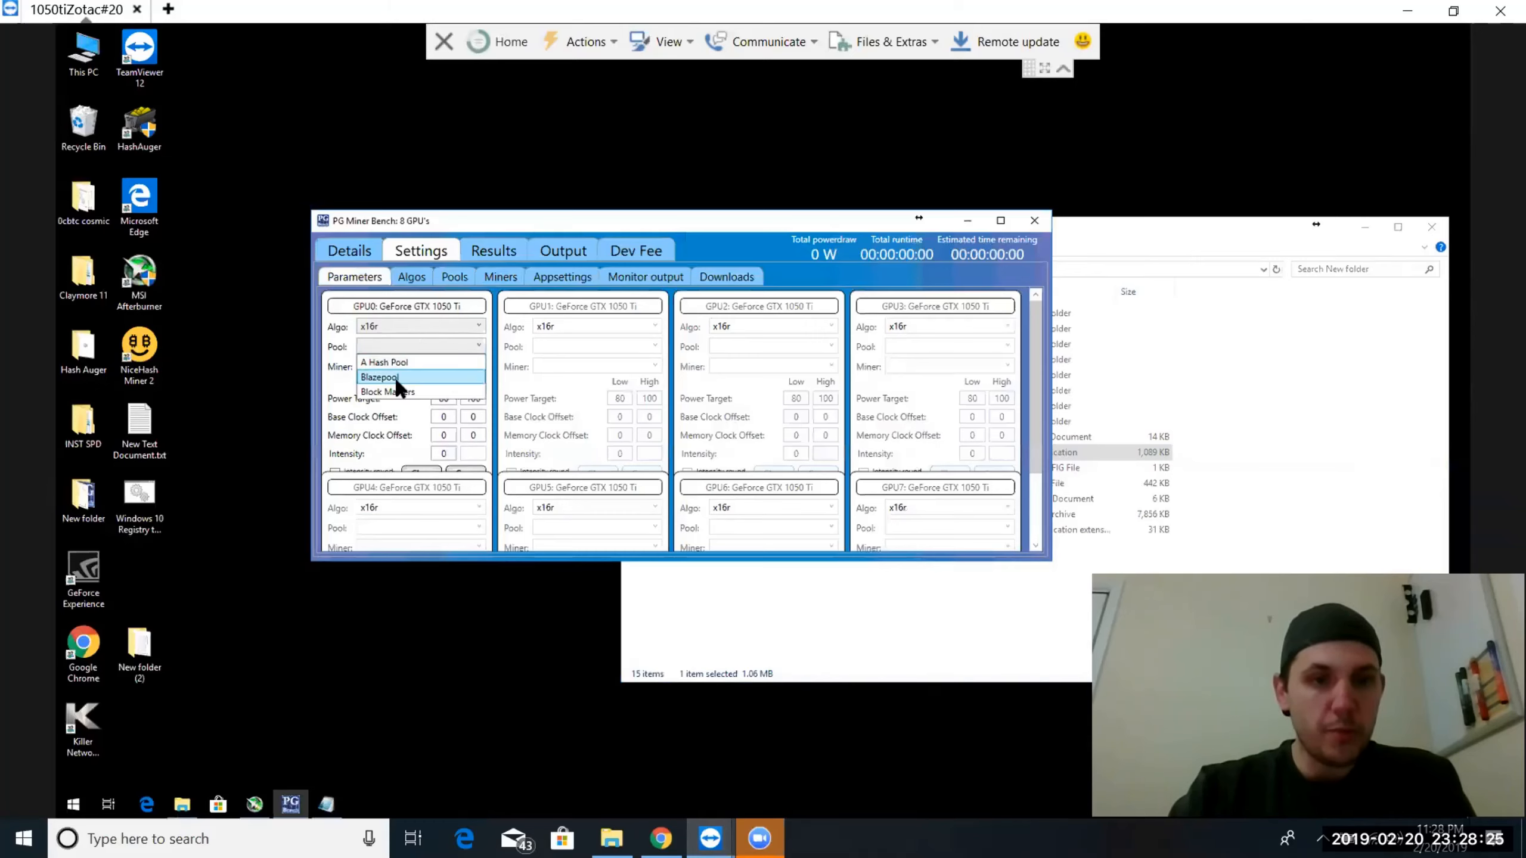
left_click(394, 375)
left_click(394, 365)
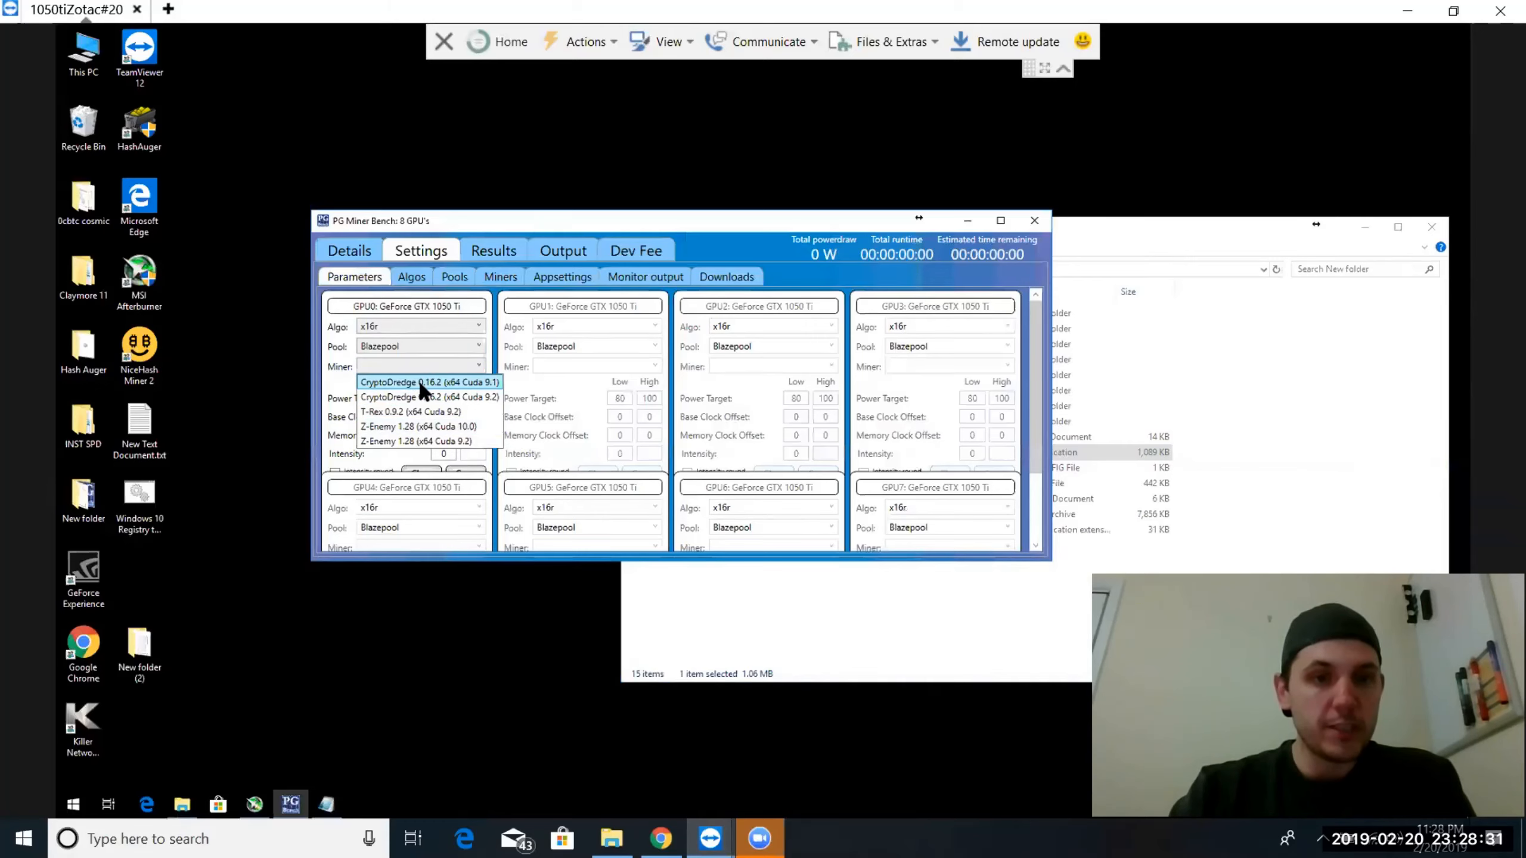
left_click(416, 412)
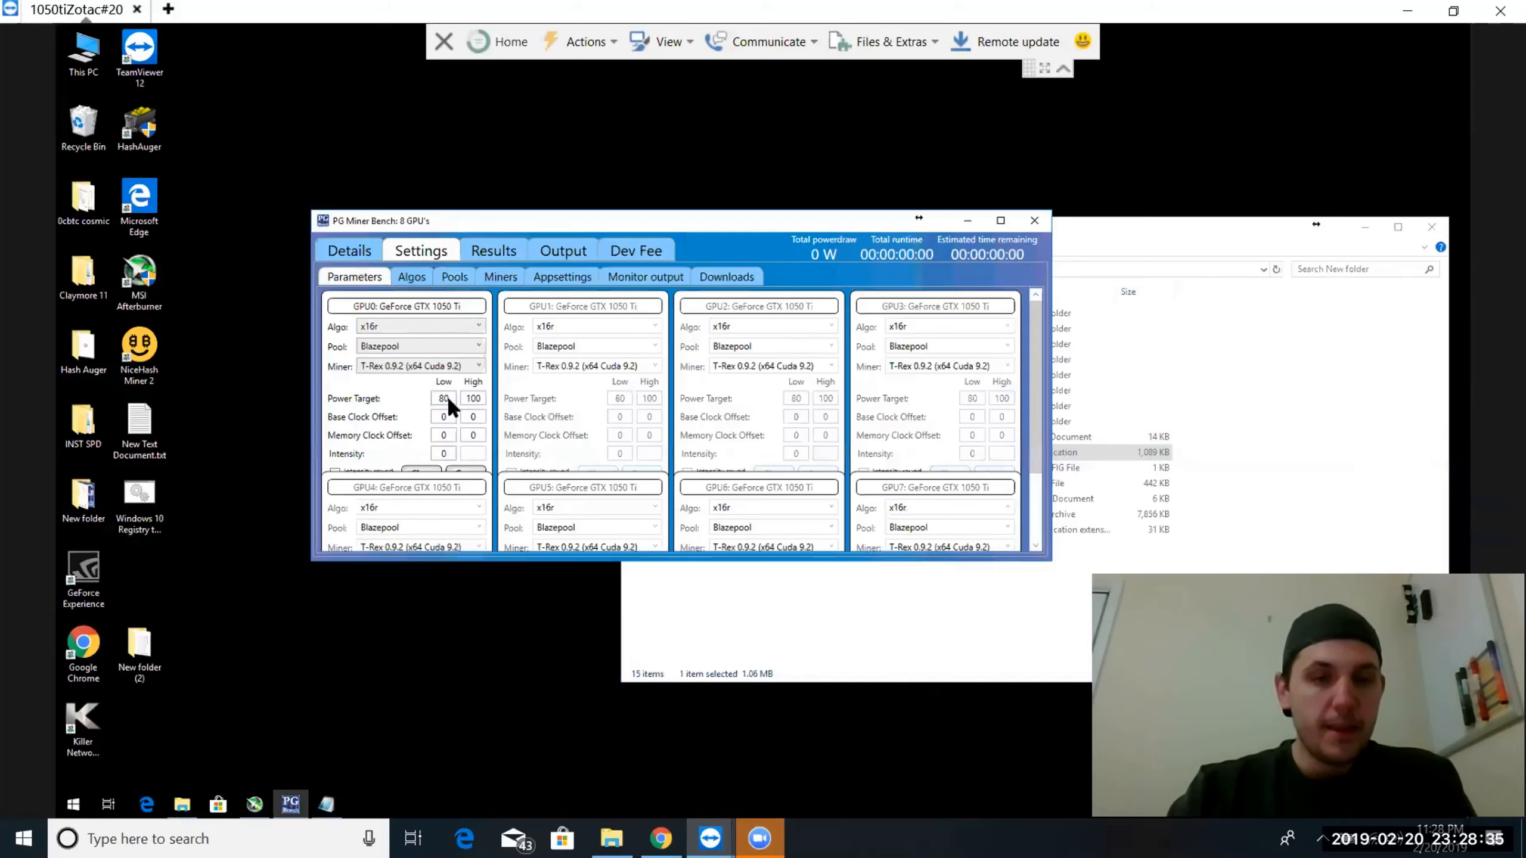
Set GPU0's power target range to 72 low and 84 high
key("BackSpace")
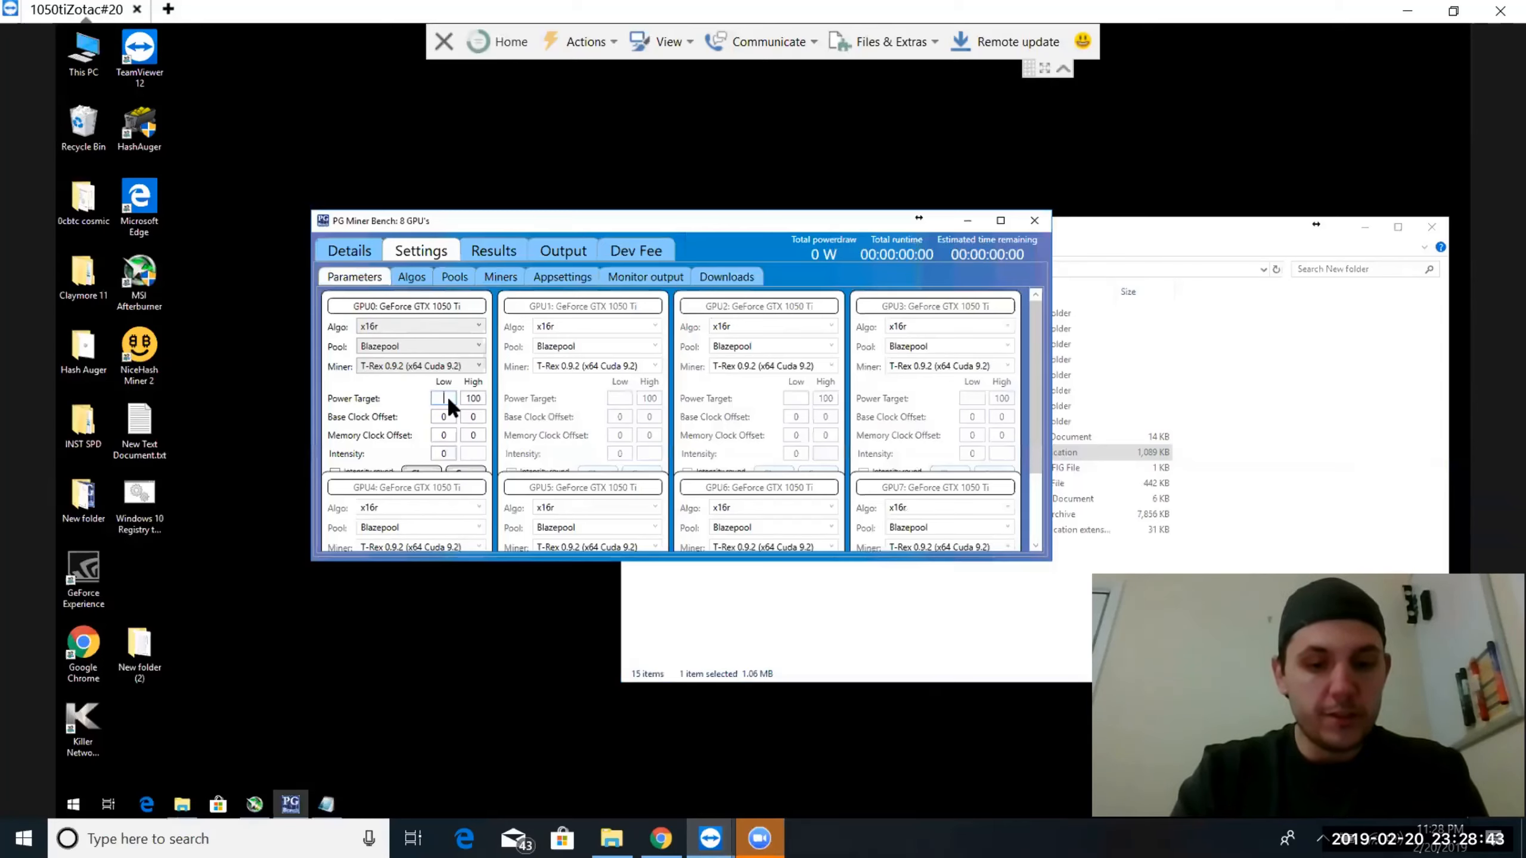
type("72")
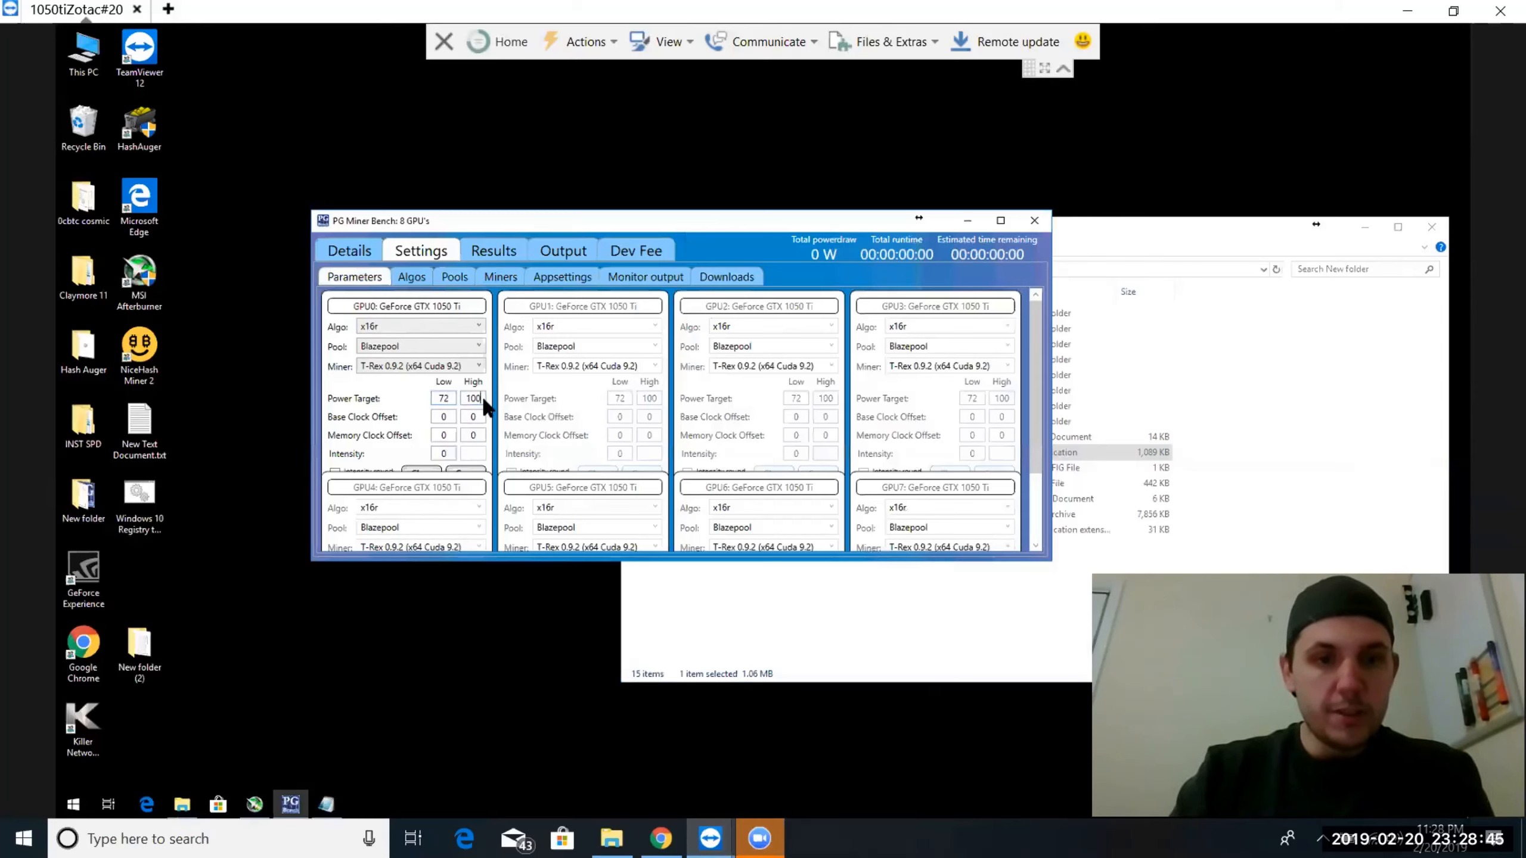
left_click(482, 395)
key("BackSpace")
key("BackSpace")
key("BackSpace")
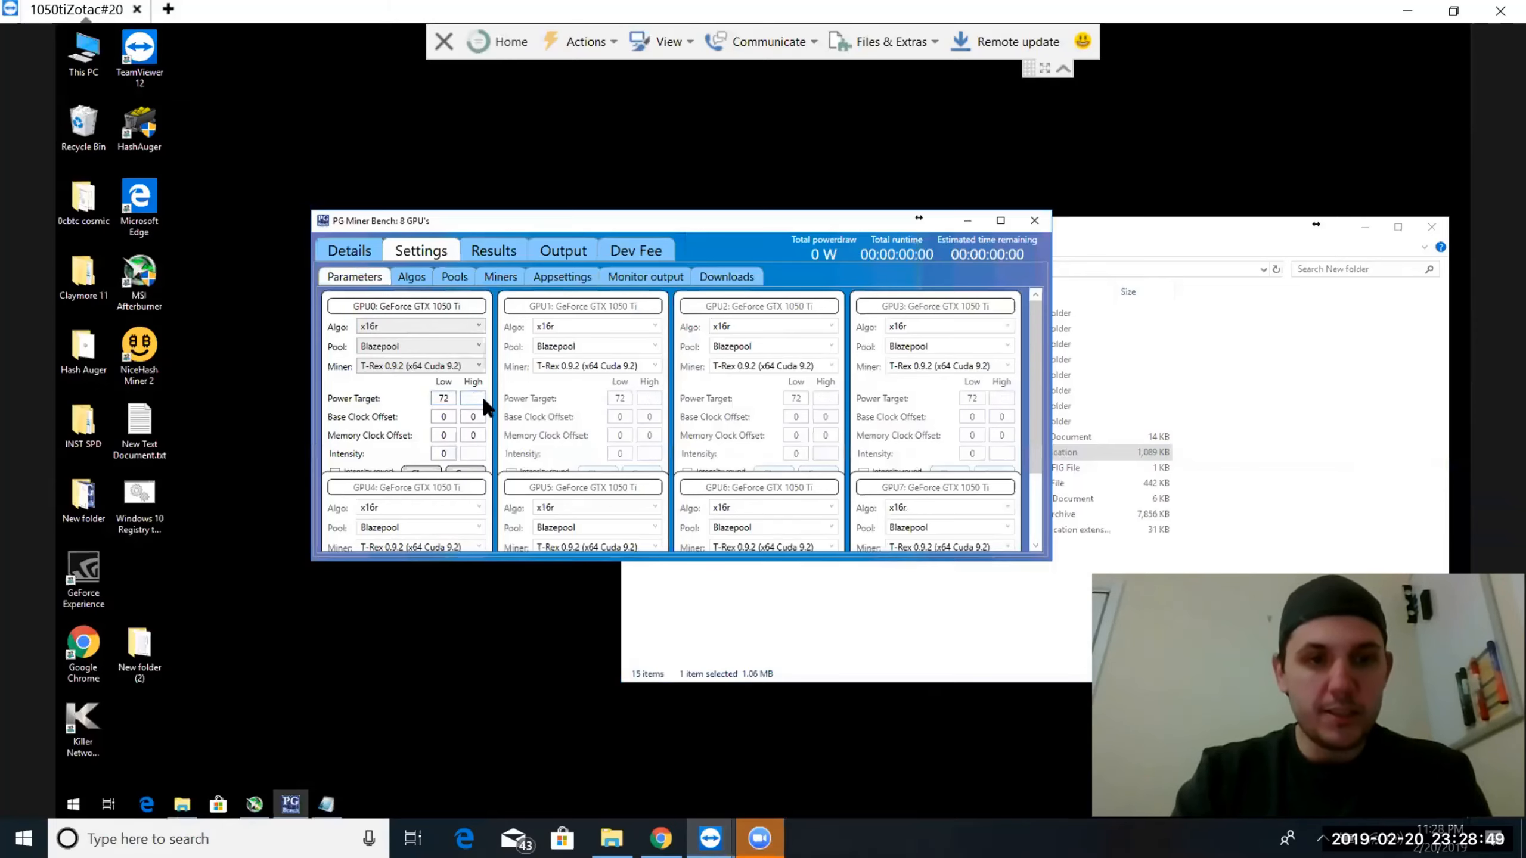
type("84")
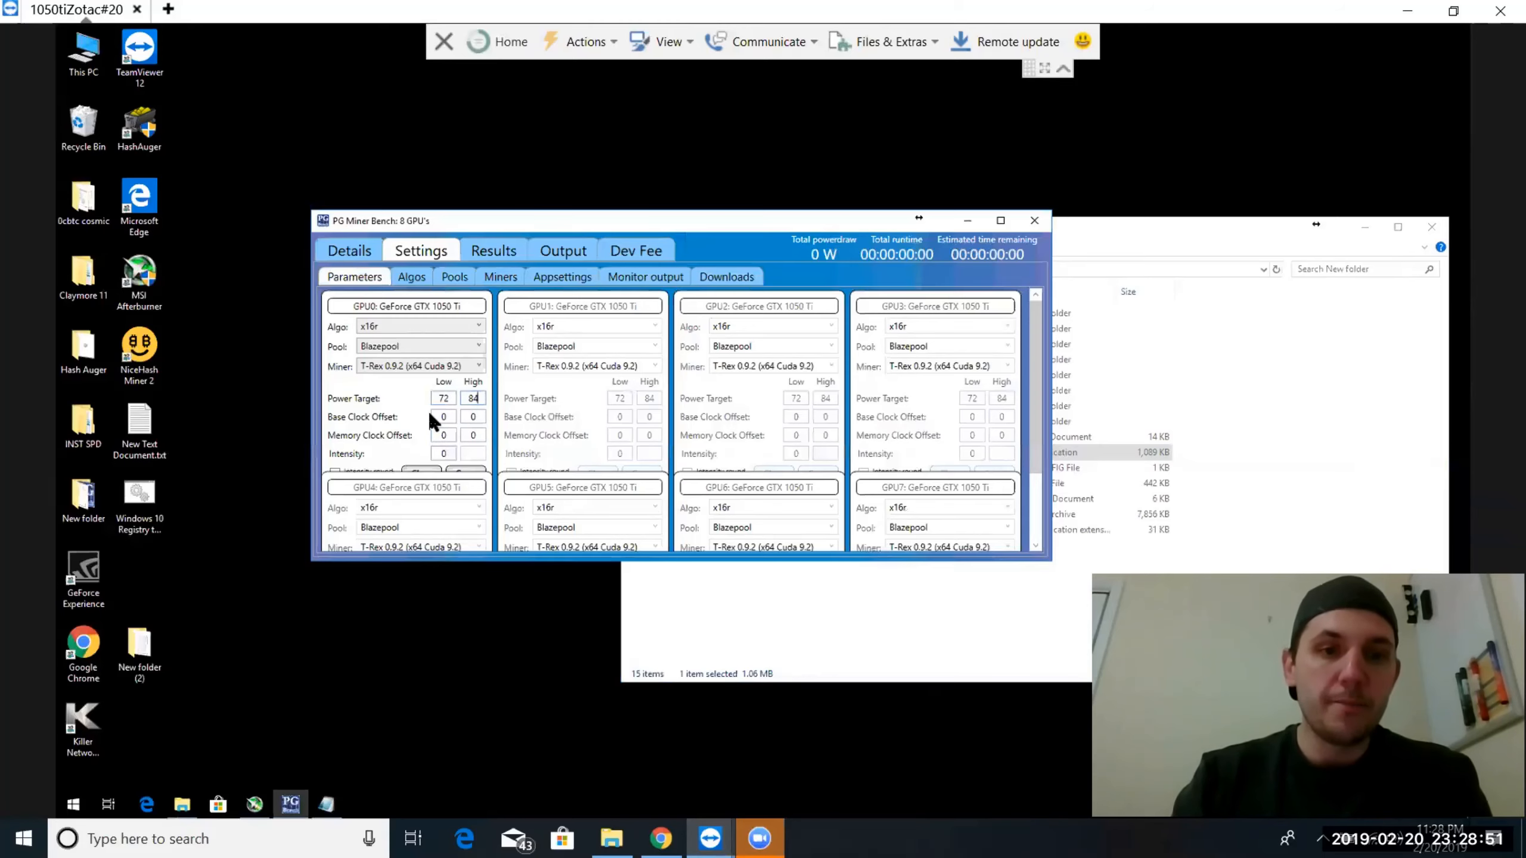
Check the increase steps in the app settings, and save the GPU parameters with the runtime estimate accepted
left_click(544, 277)
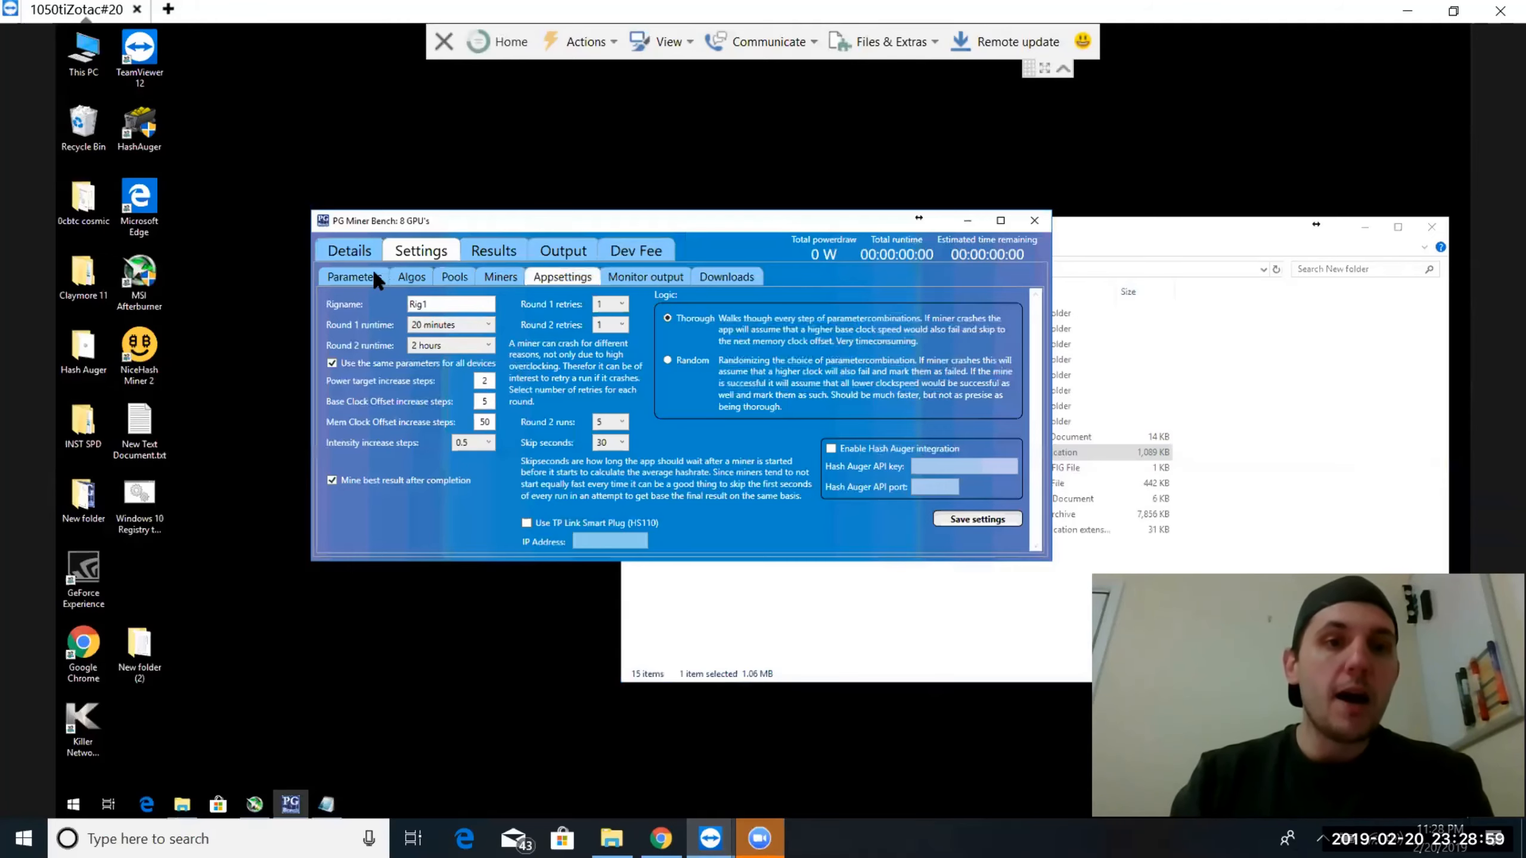
left_click(359, 278)
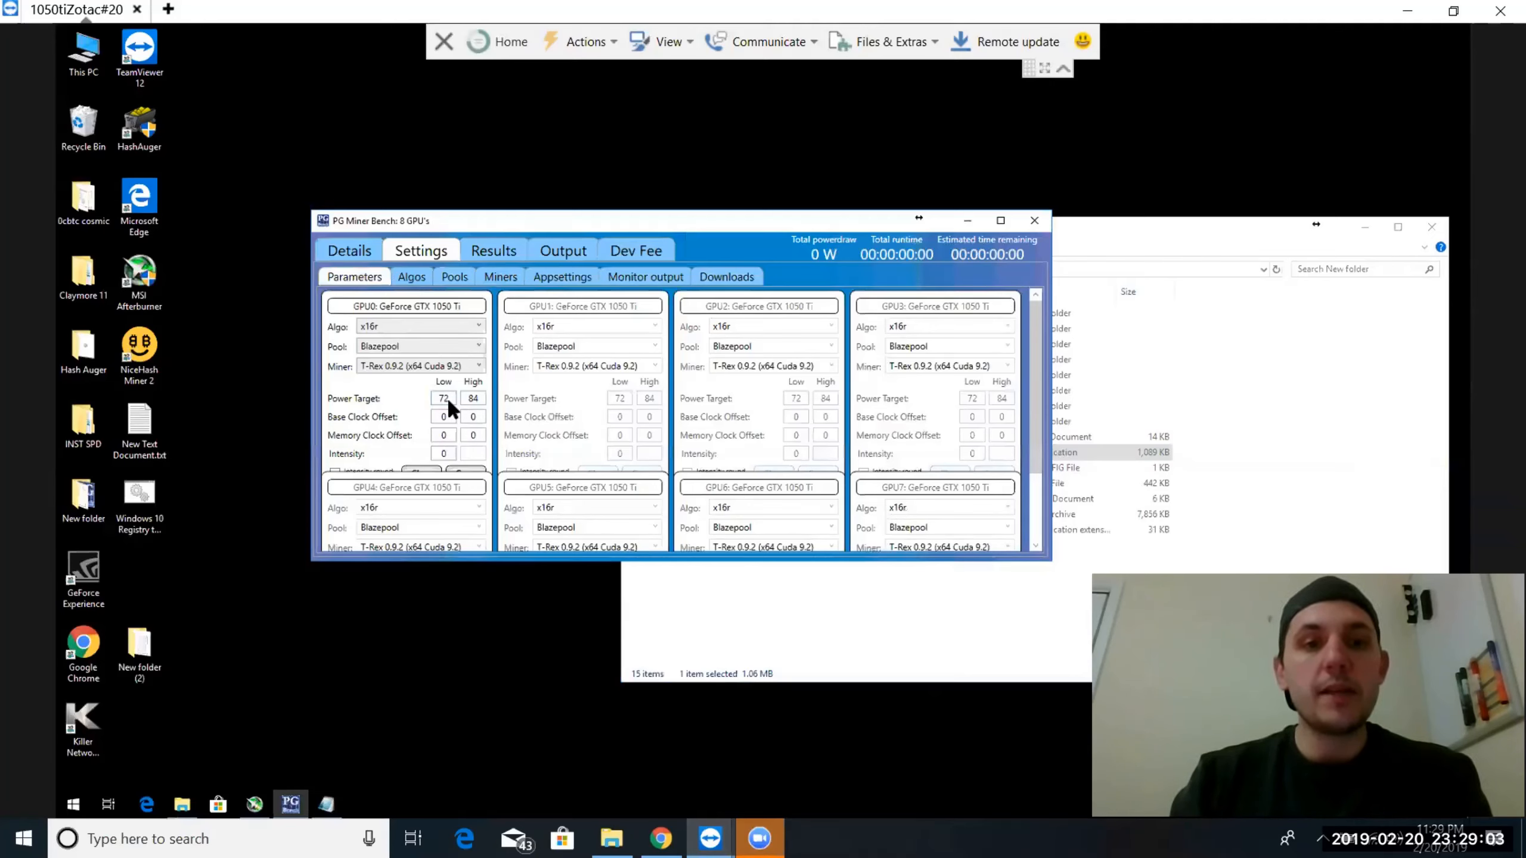
left_click(463, 471)
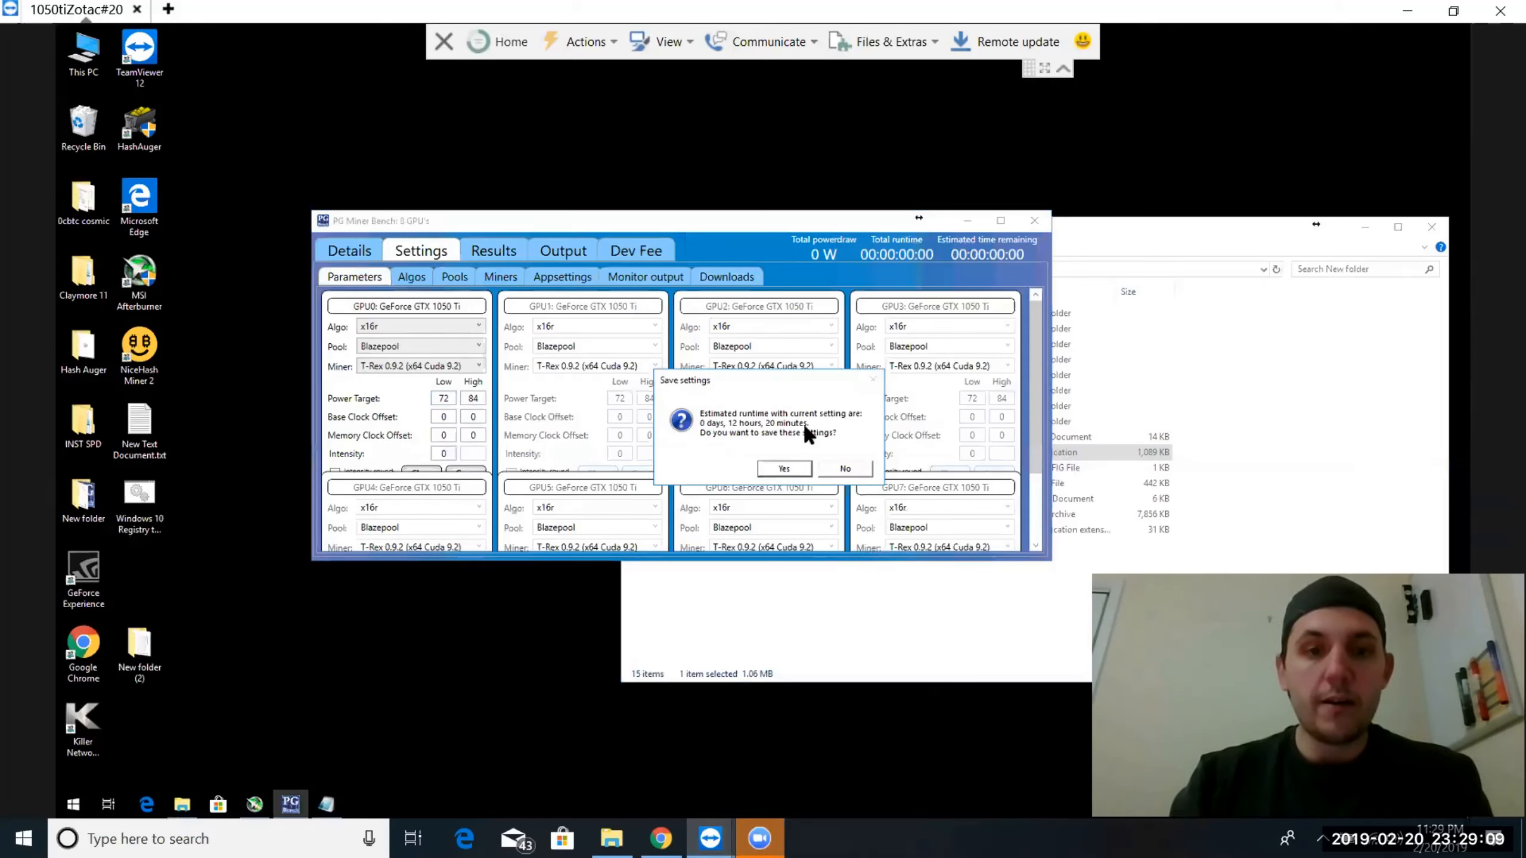
left_click(778, 466)
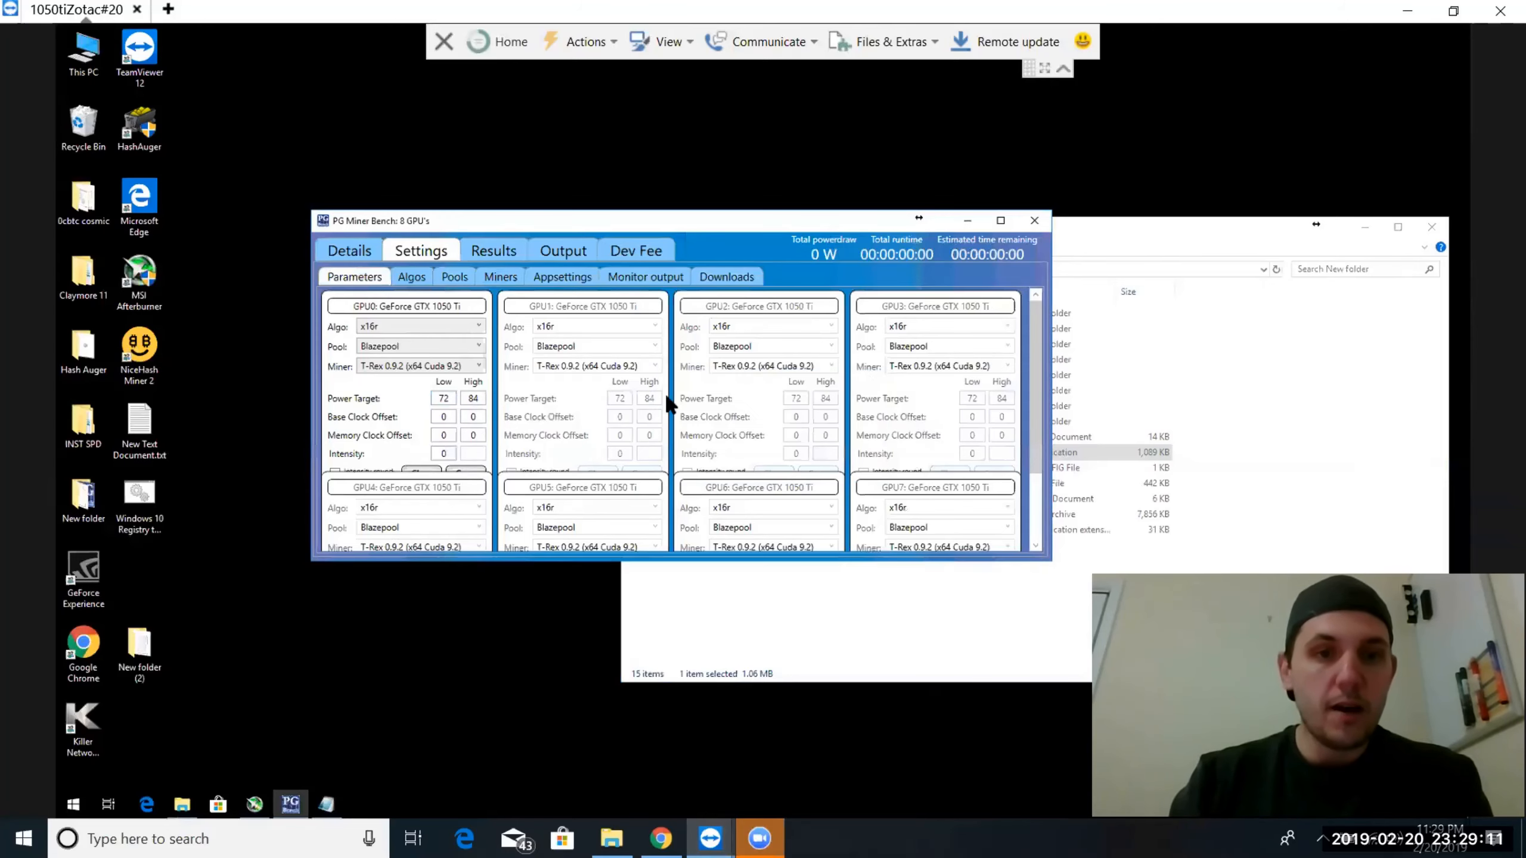
In the app settings, set round 2 runs to 1 and both round 1 and round 2 retries to 2
left_click(553, 283)
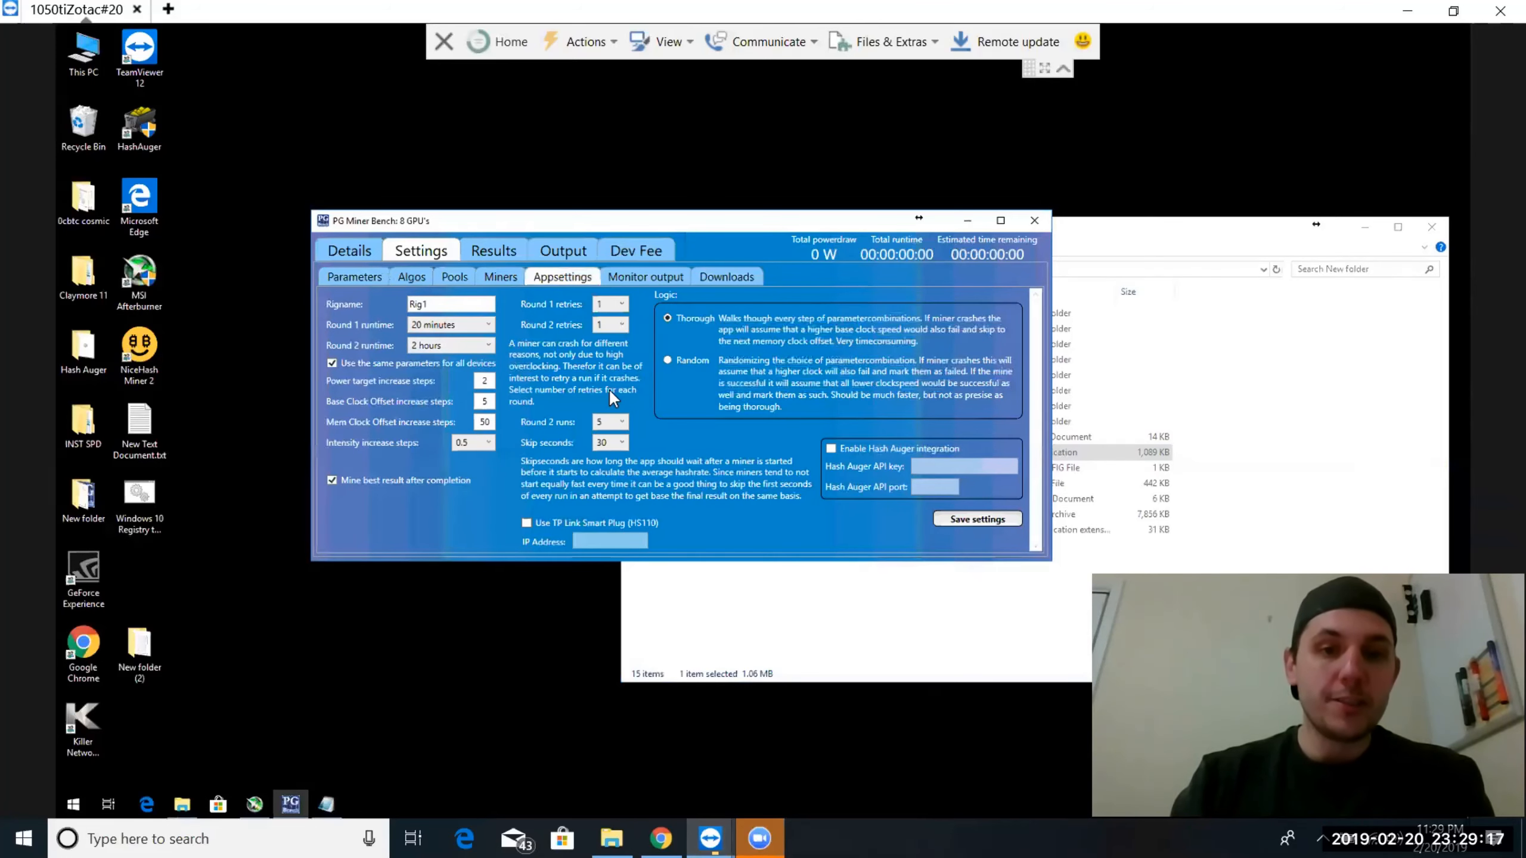
left_click(615, 424)
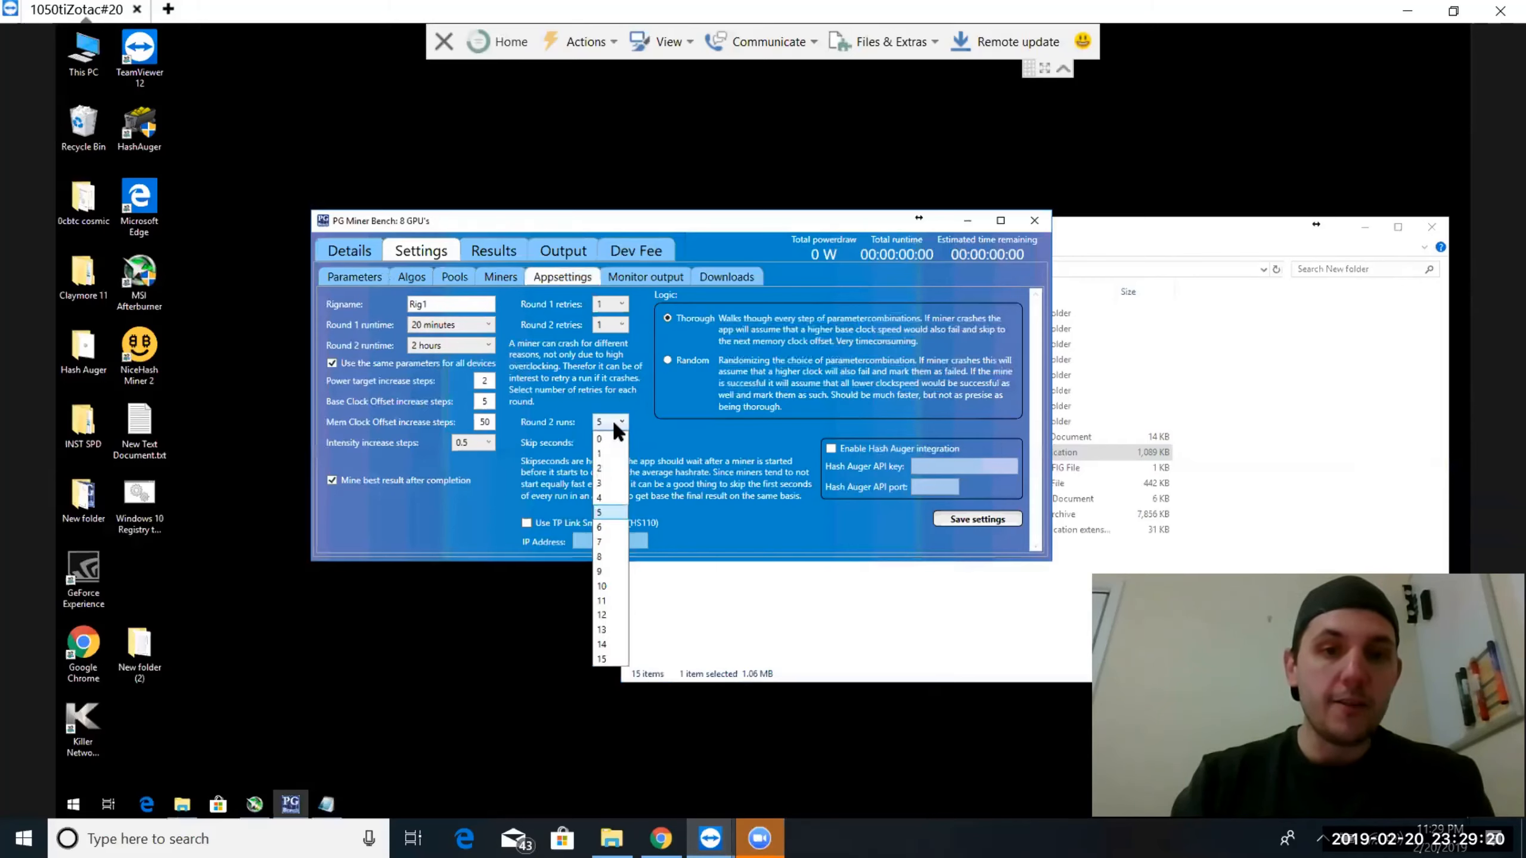
left_click(604, 453)
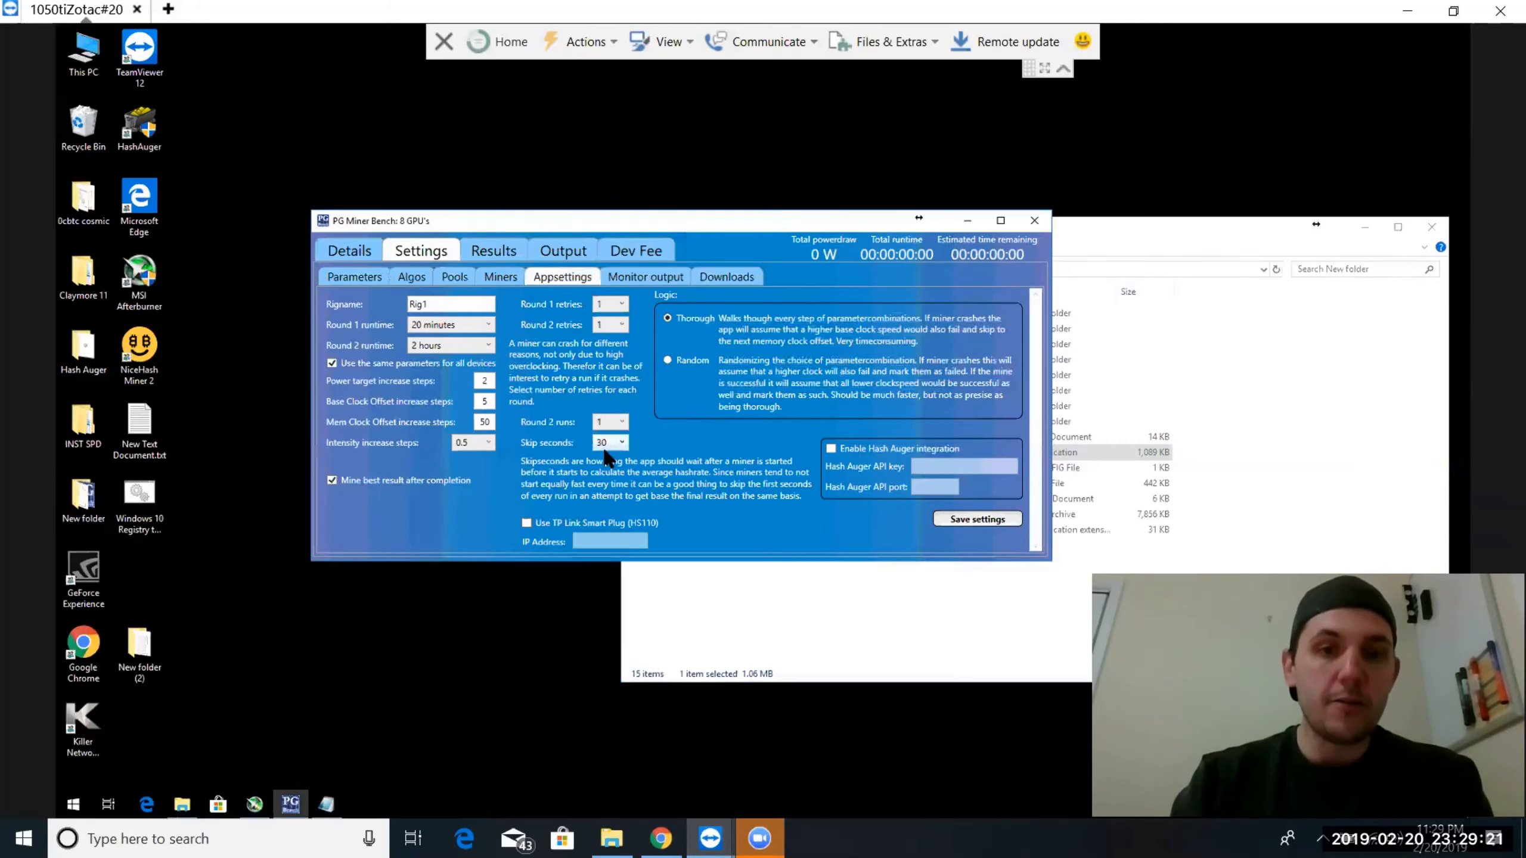
left_click(614, 298)
left_click(607, 346)
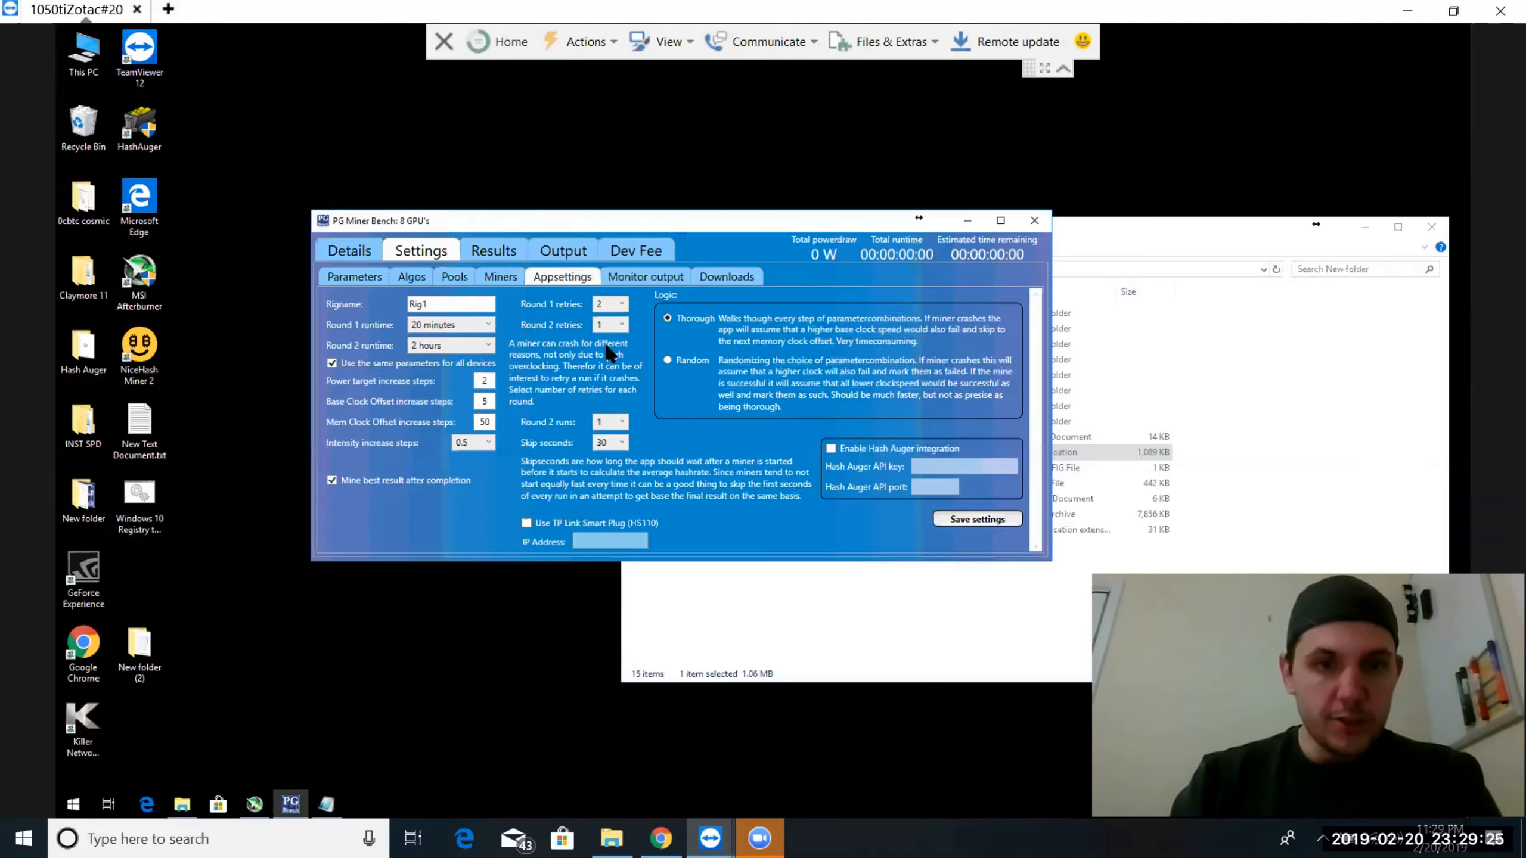
left_click(607, 330)
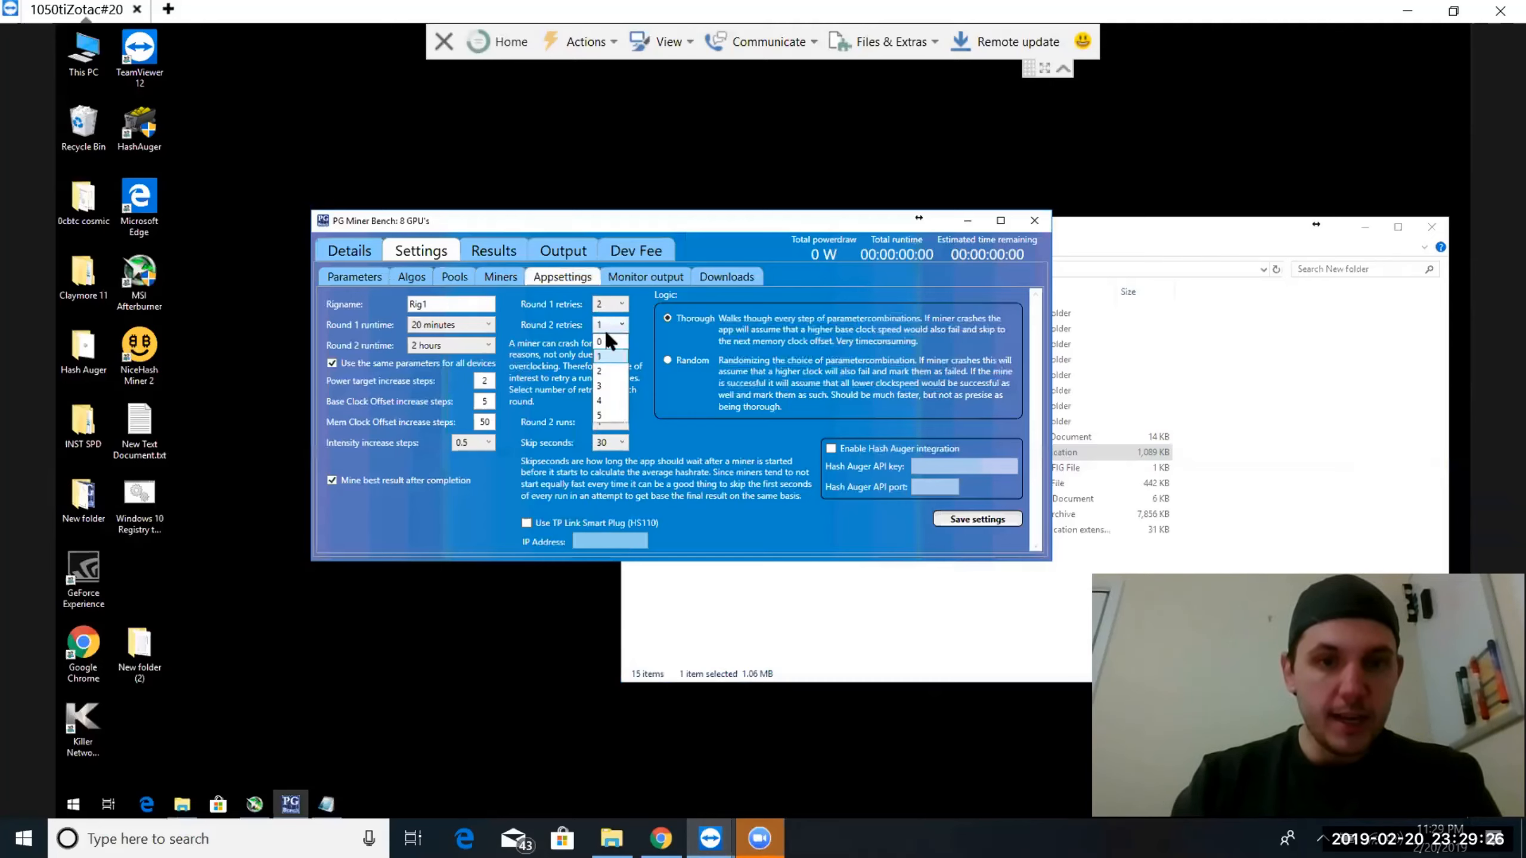
left_click(601, 370)
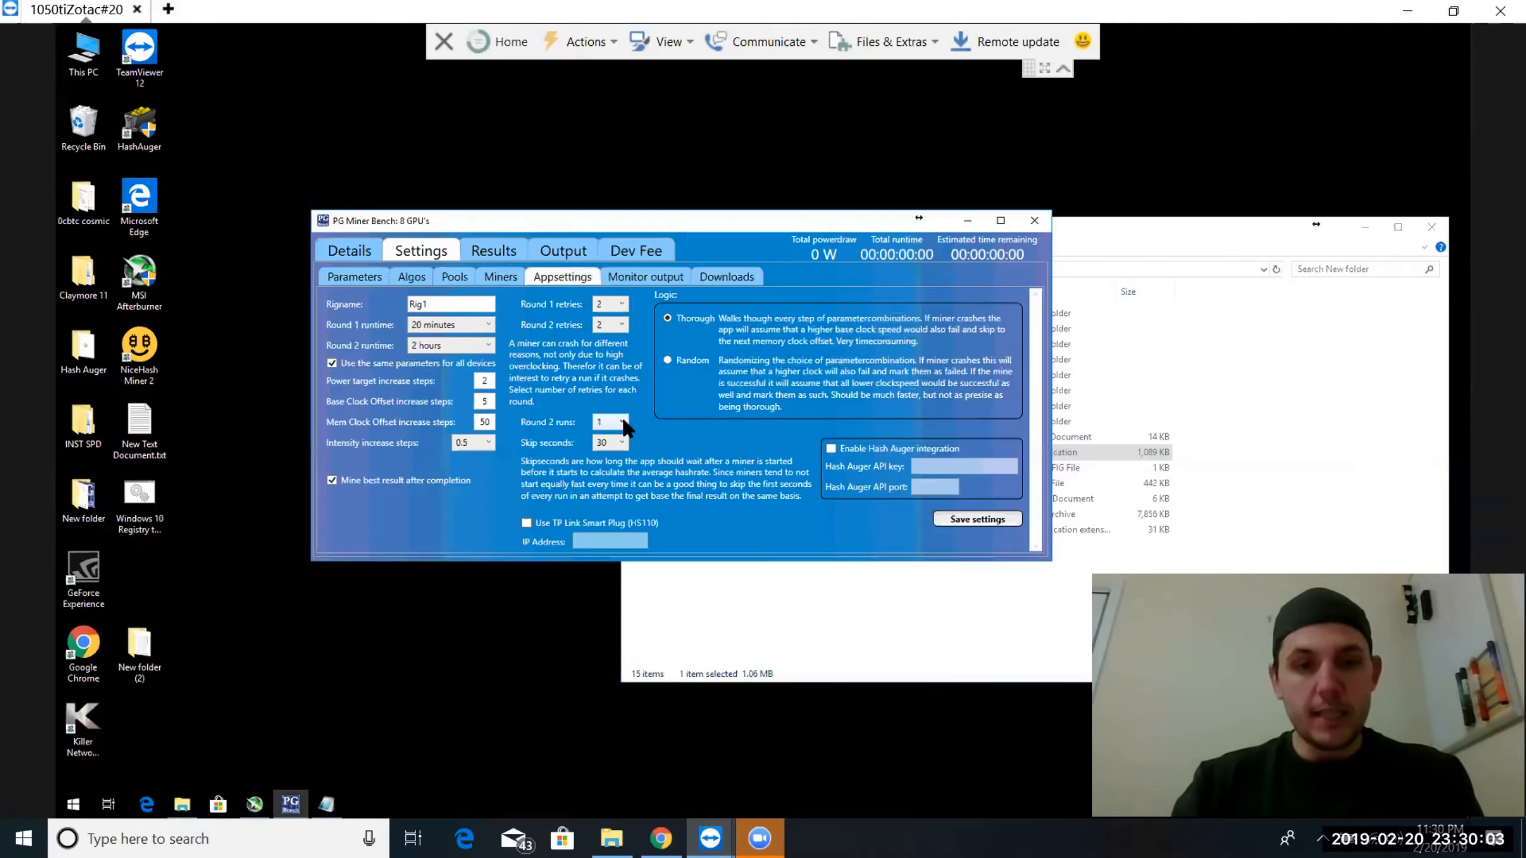
Set the skip seconds to 44, enable the TP Link Smart Plug (HS110) option and save the app settings
left_click(617, 443)
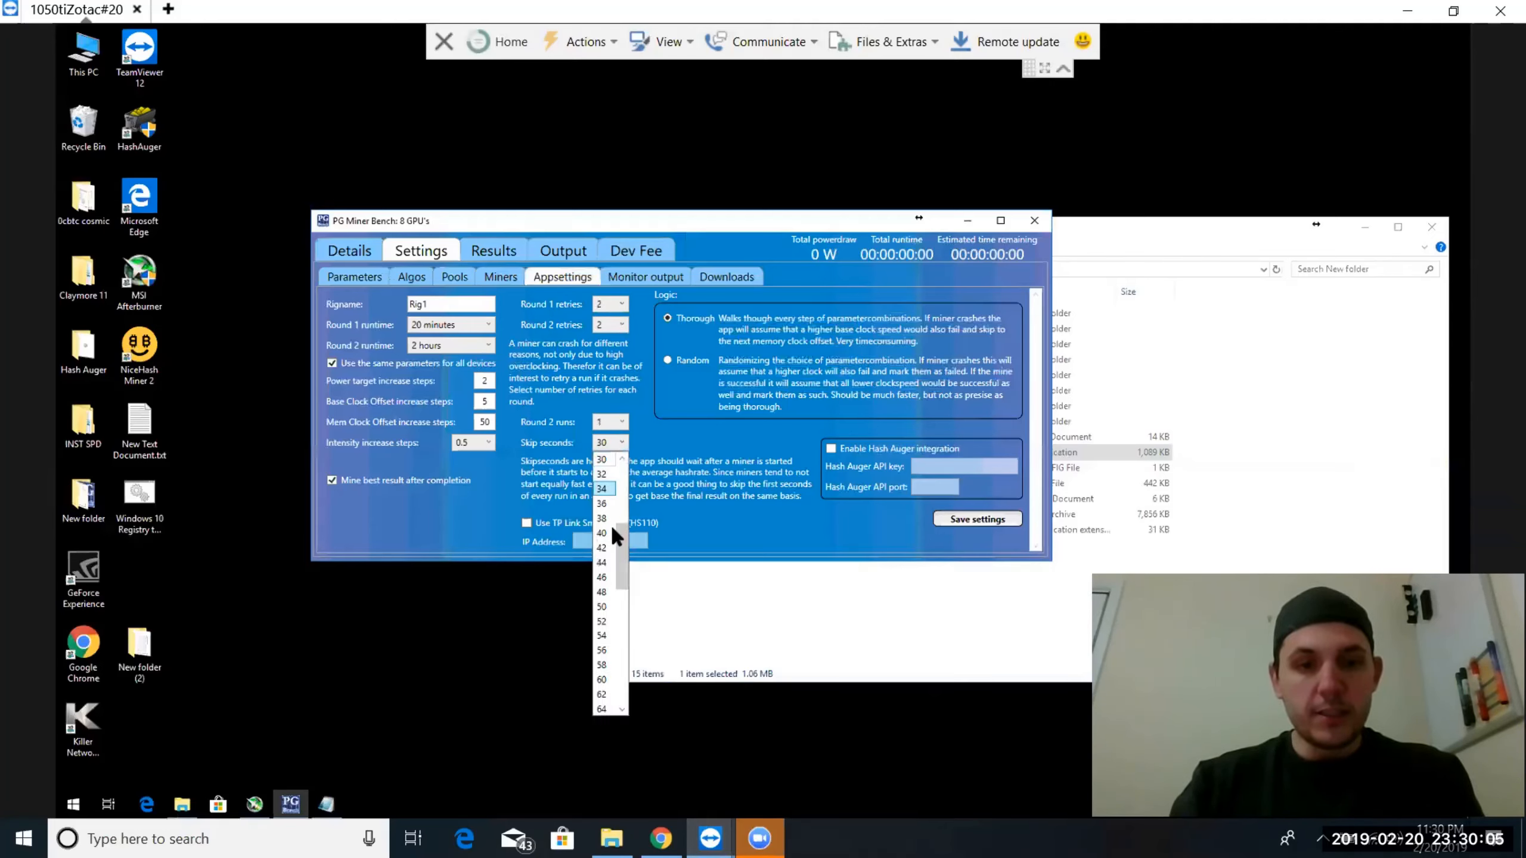
left_click(611, 562)
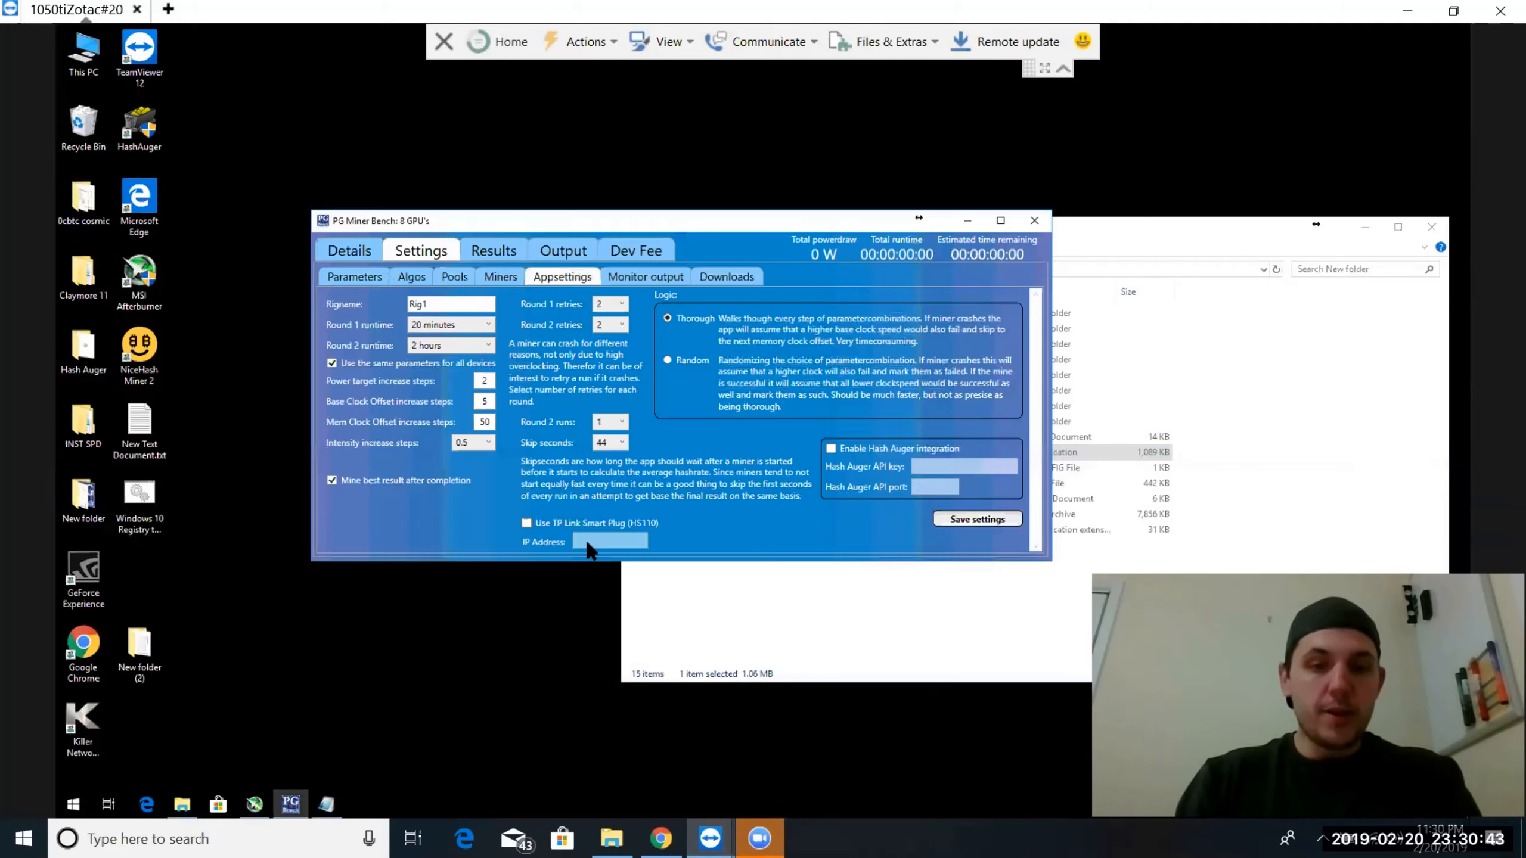
left_click(527, 523)
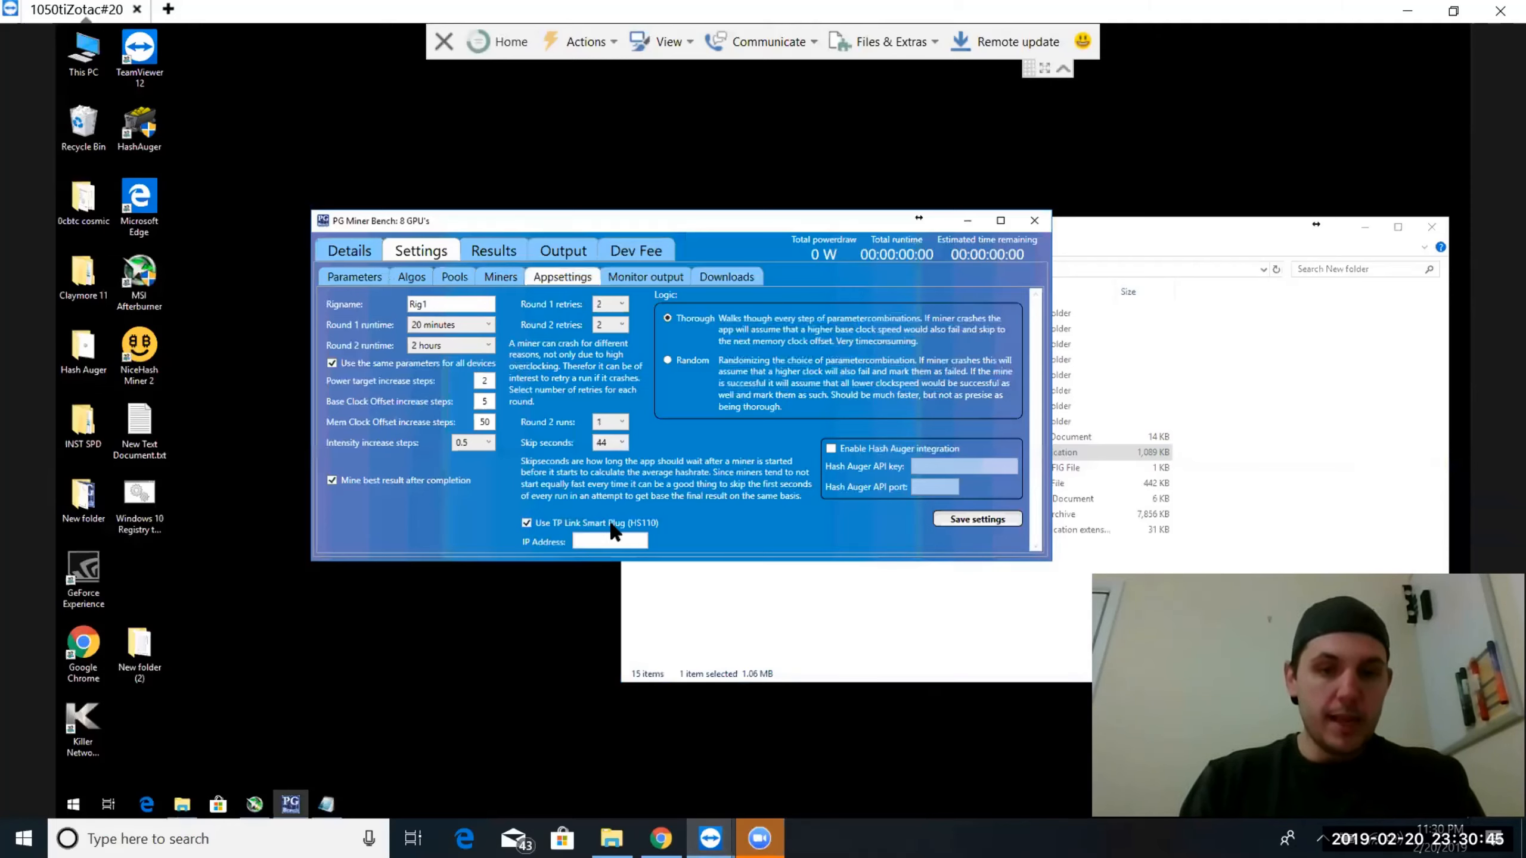
left_click(955, 521)
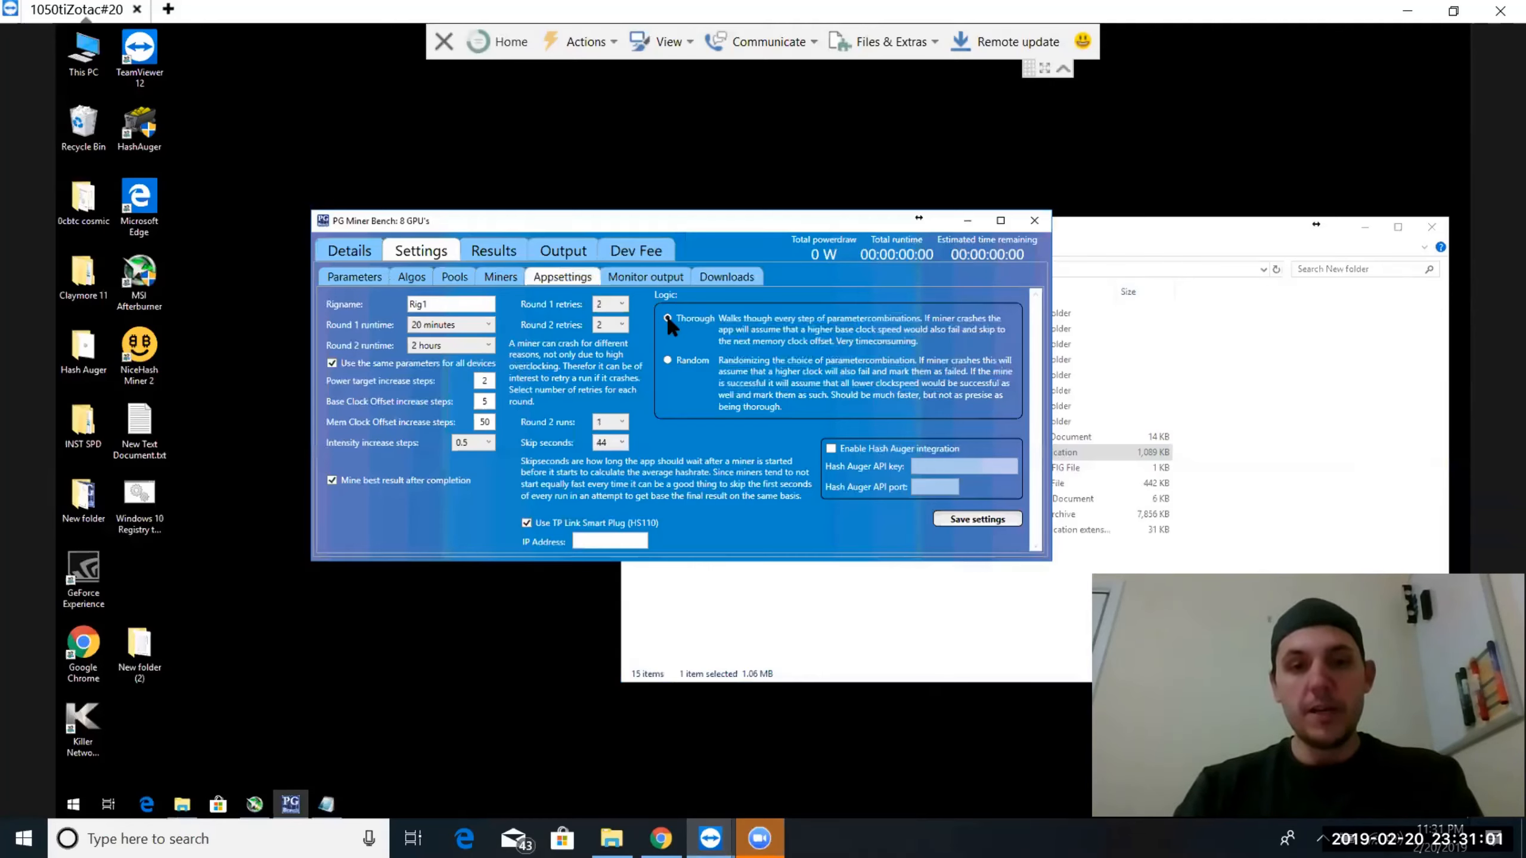
left_click(961, 515)
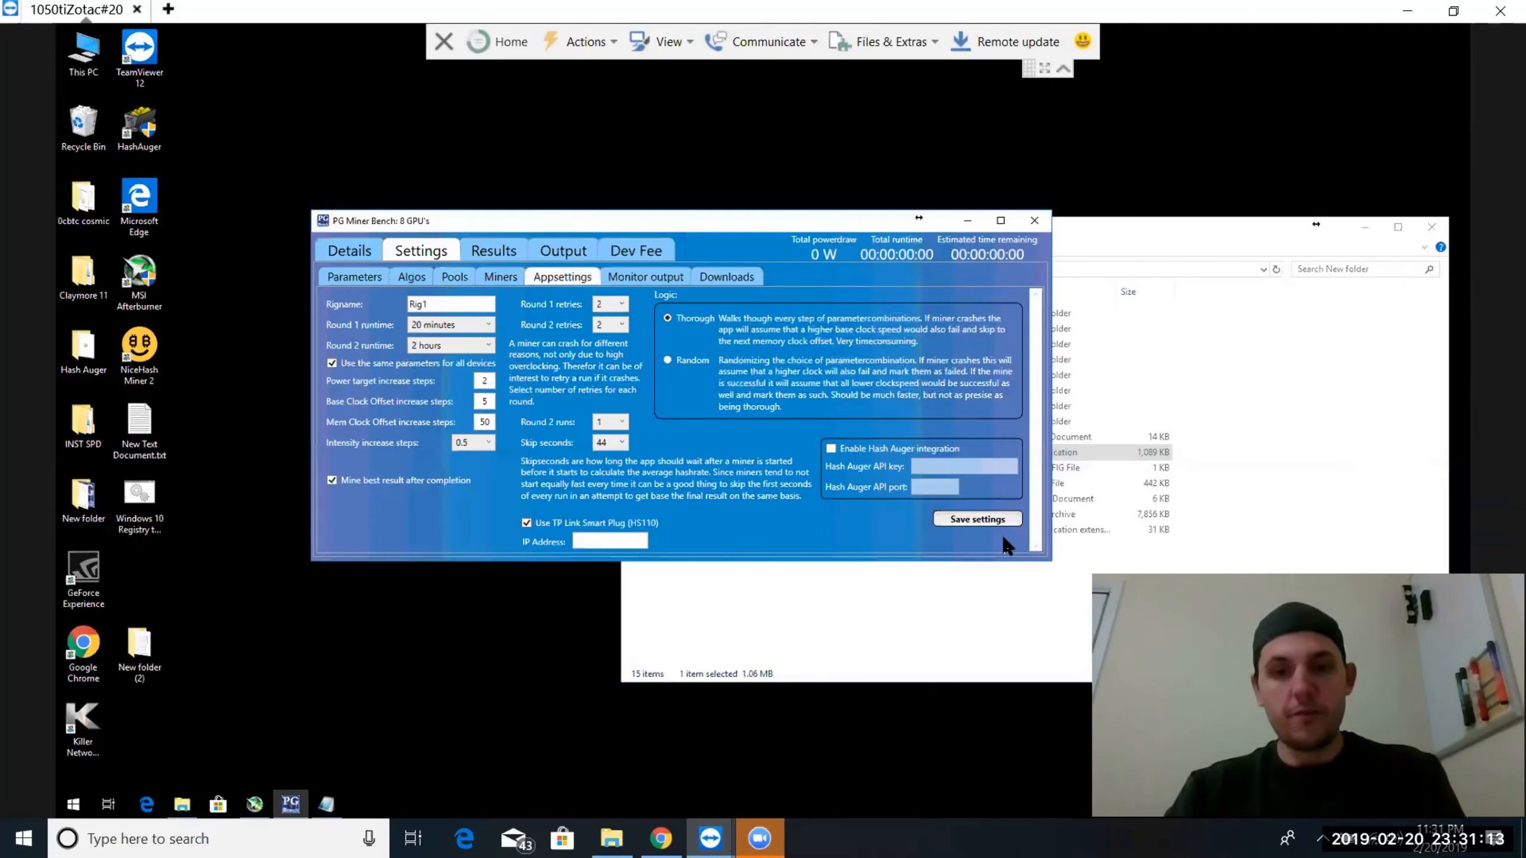
left_click(982, 518)
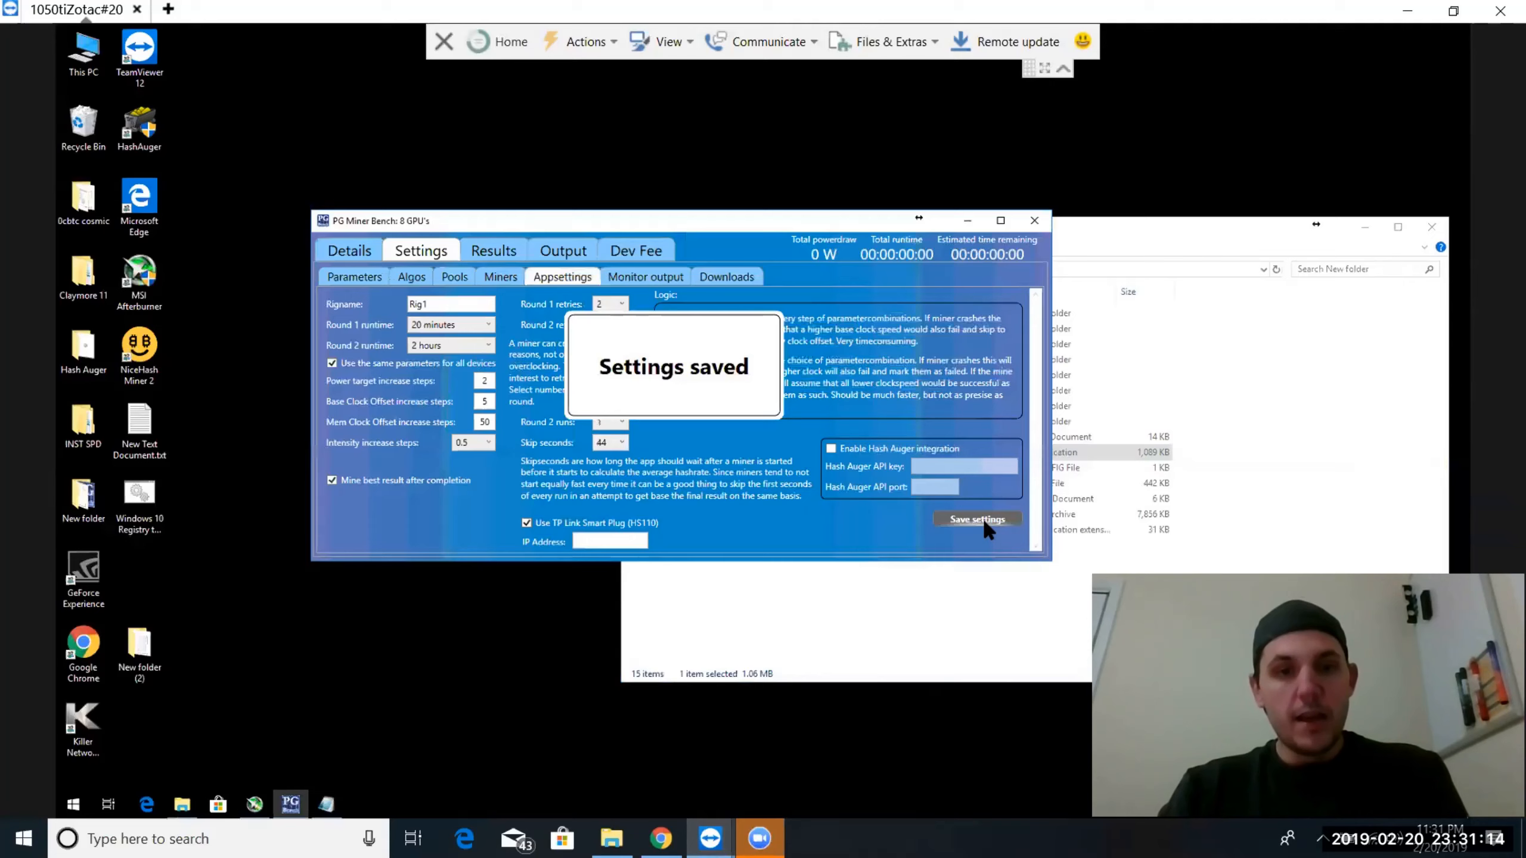
Set the intensity increase steps to 1 and save the app settings
left_click(489, 444)
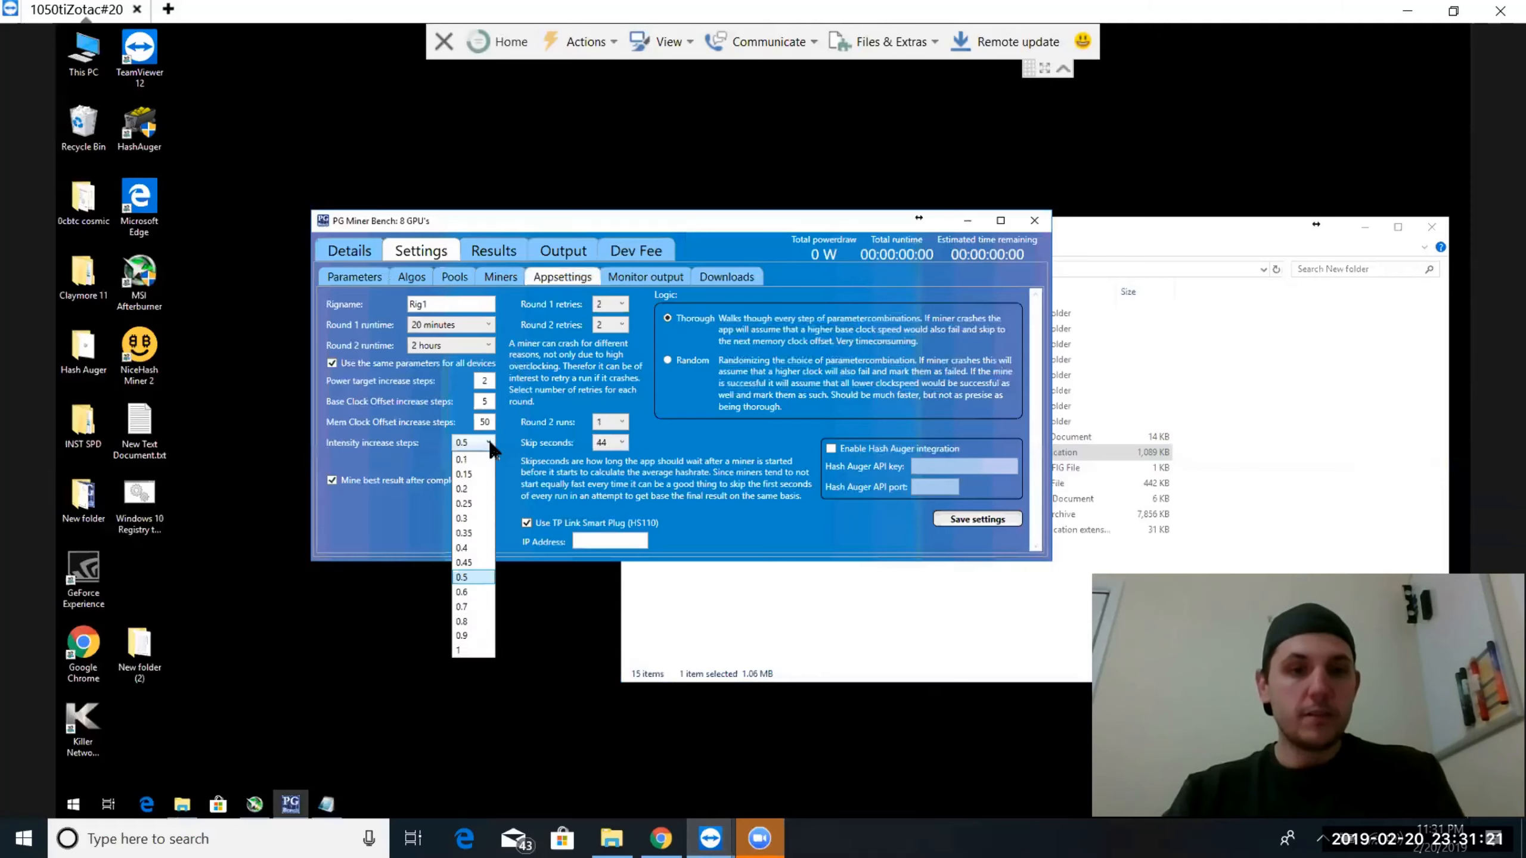
left_click(466, 651)
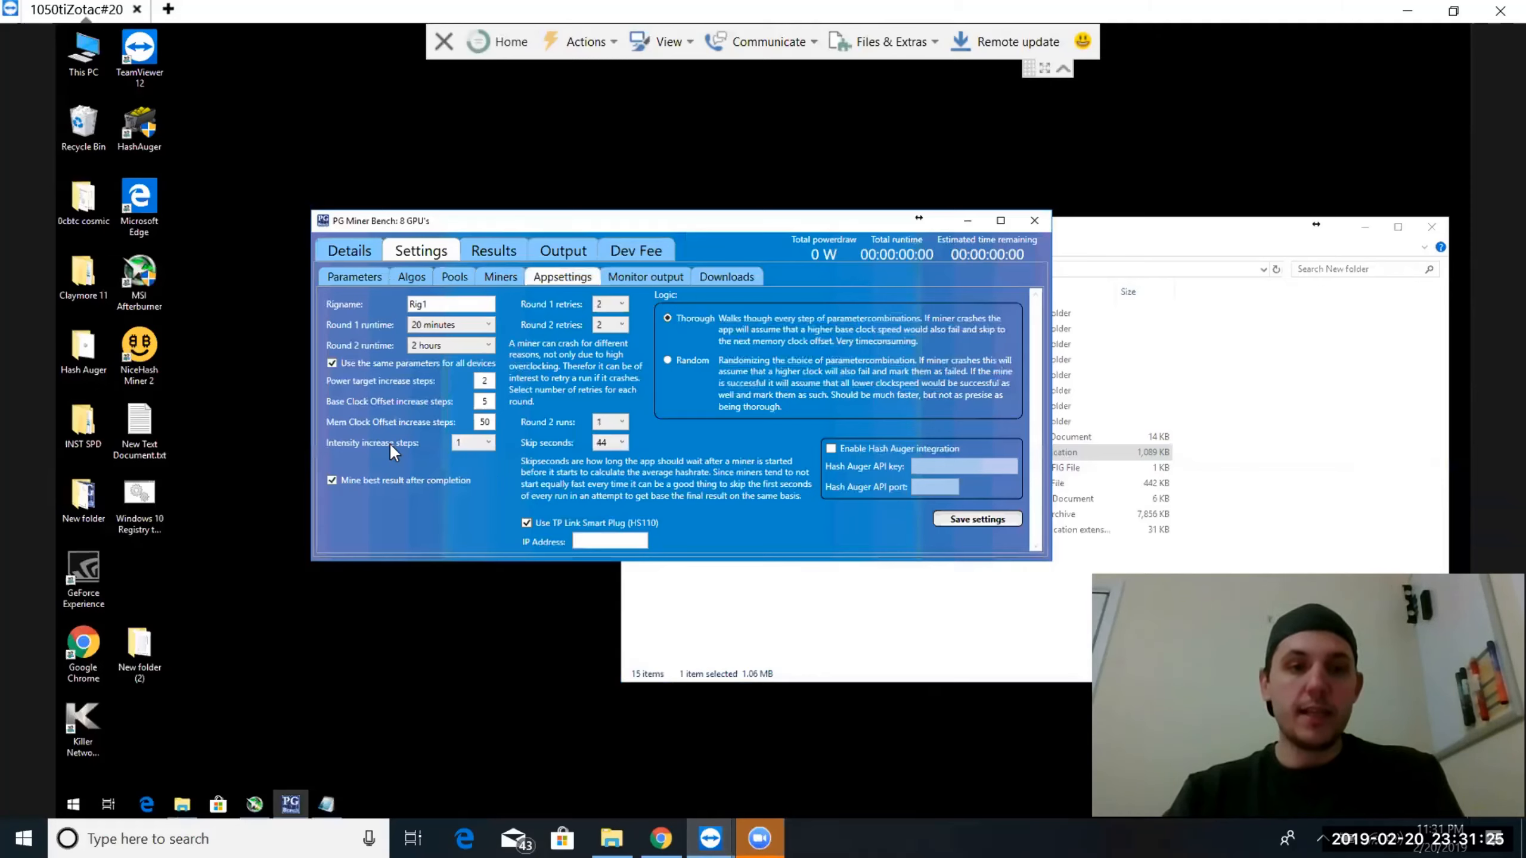
left_click(985, 519)
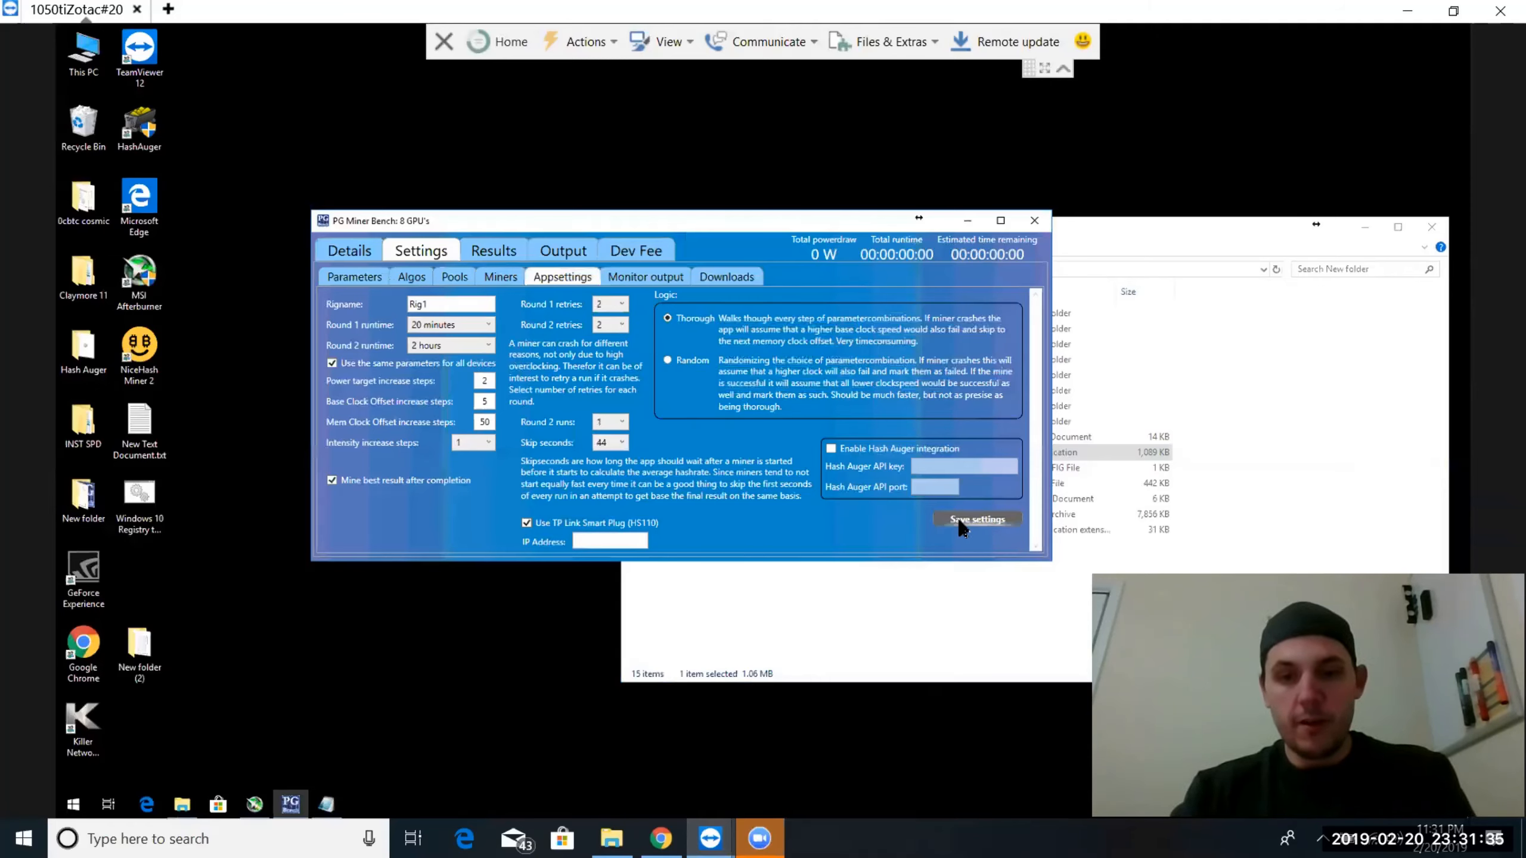
left_click(973, 518)
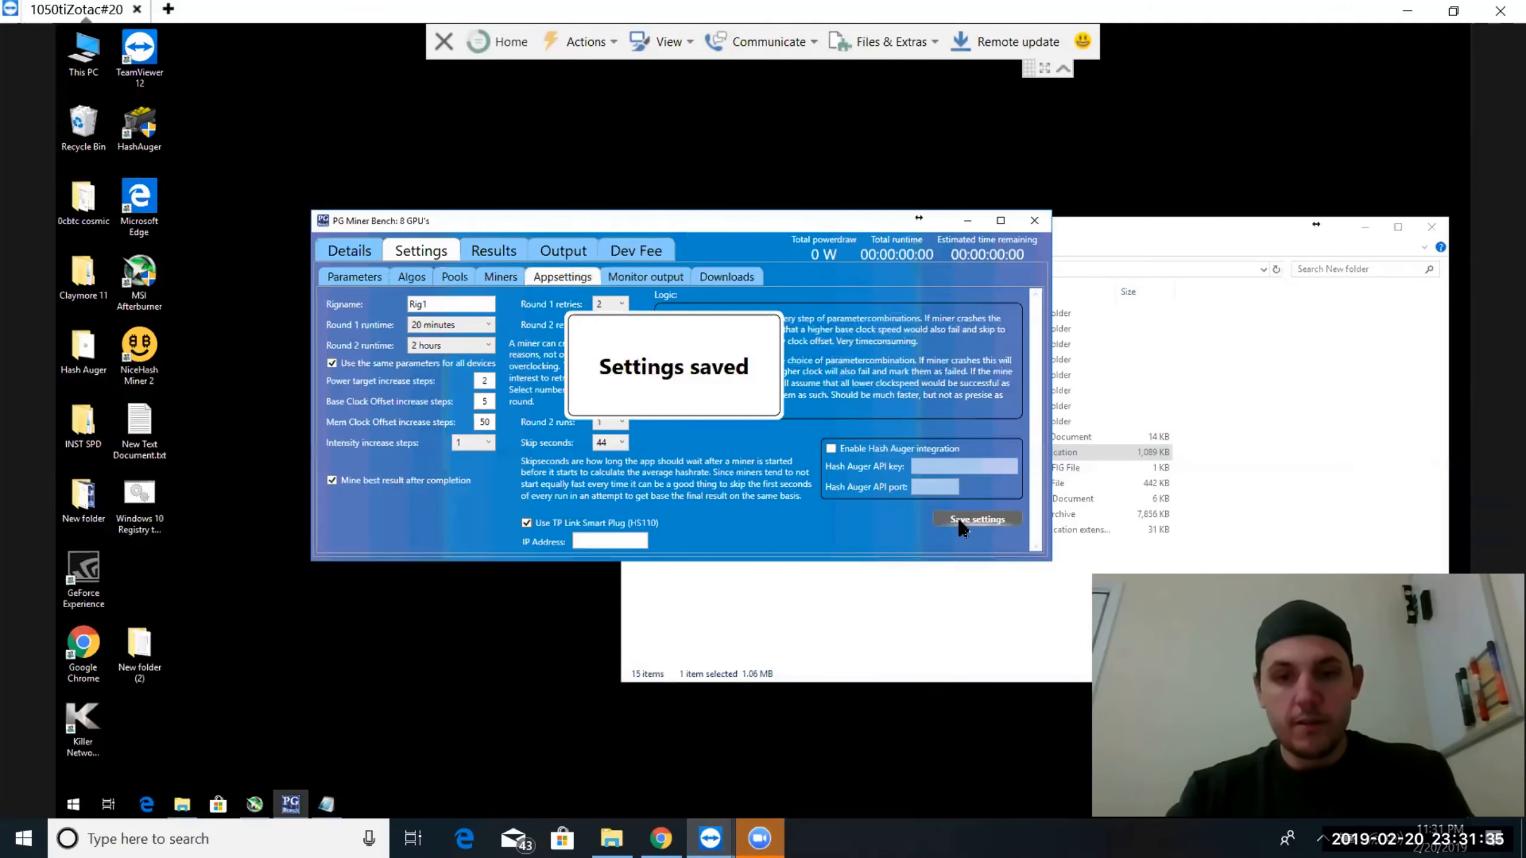
Set GPU0's base clock offset to 50 for both low and high, and save the GPU parameters
left_click(351, 277)
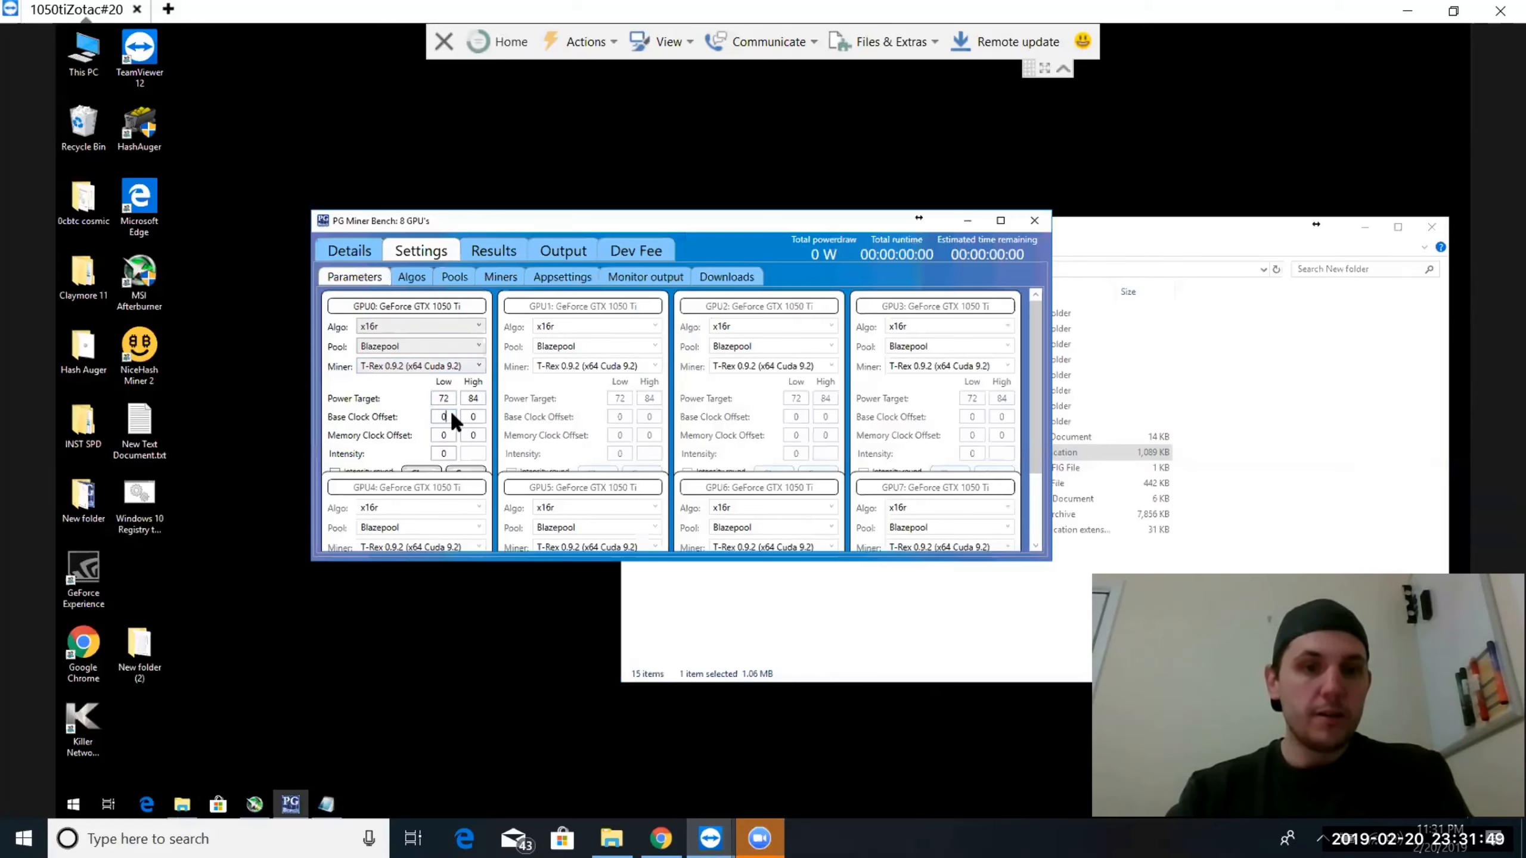
key("BackSpace")
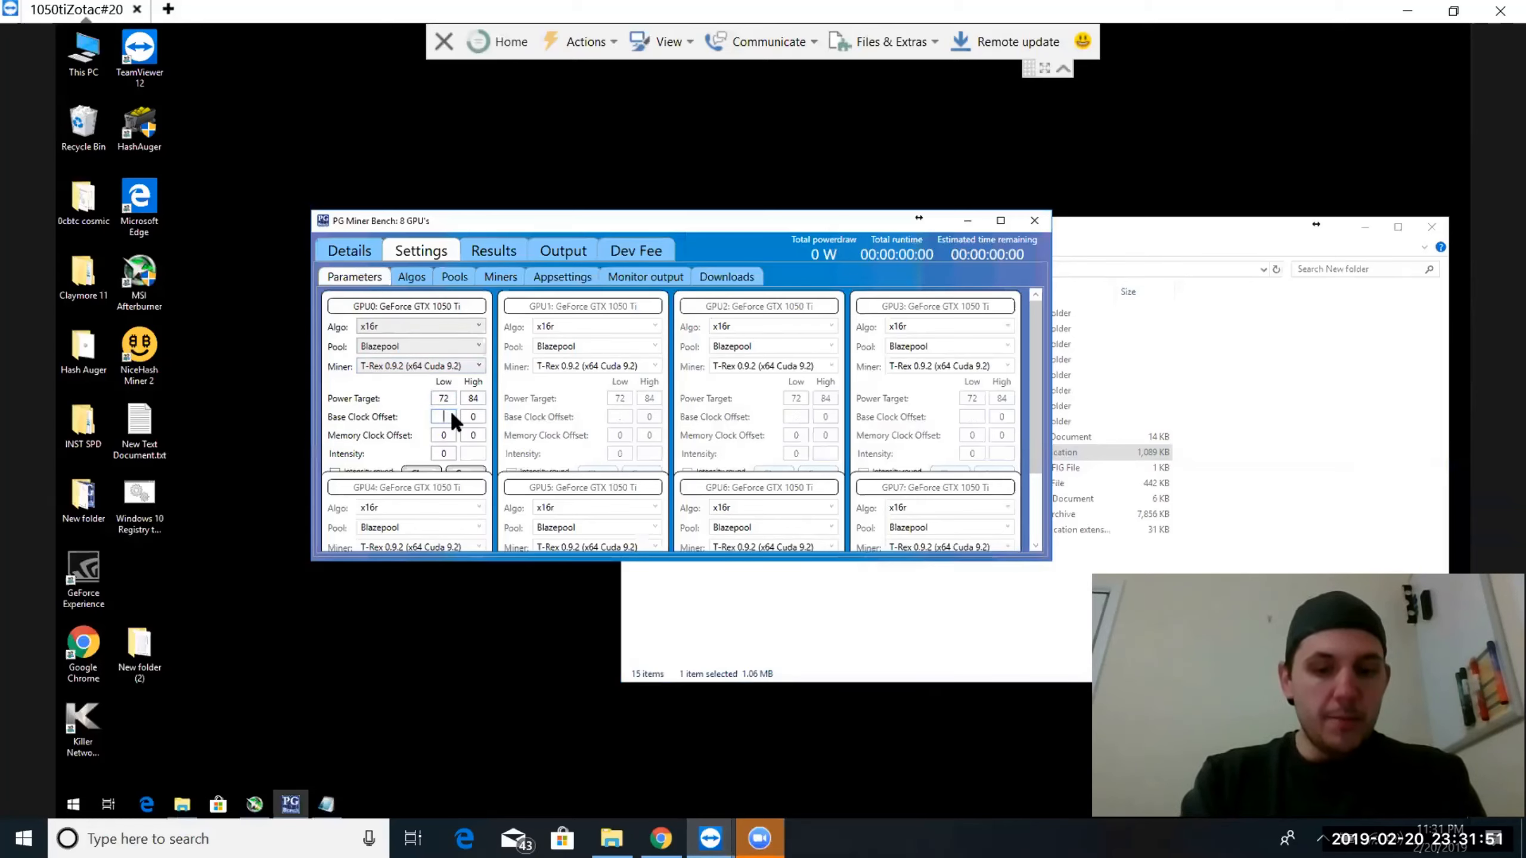
type("50")
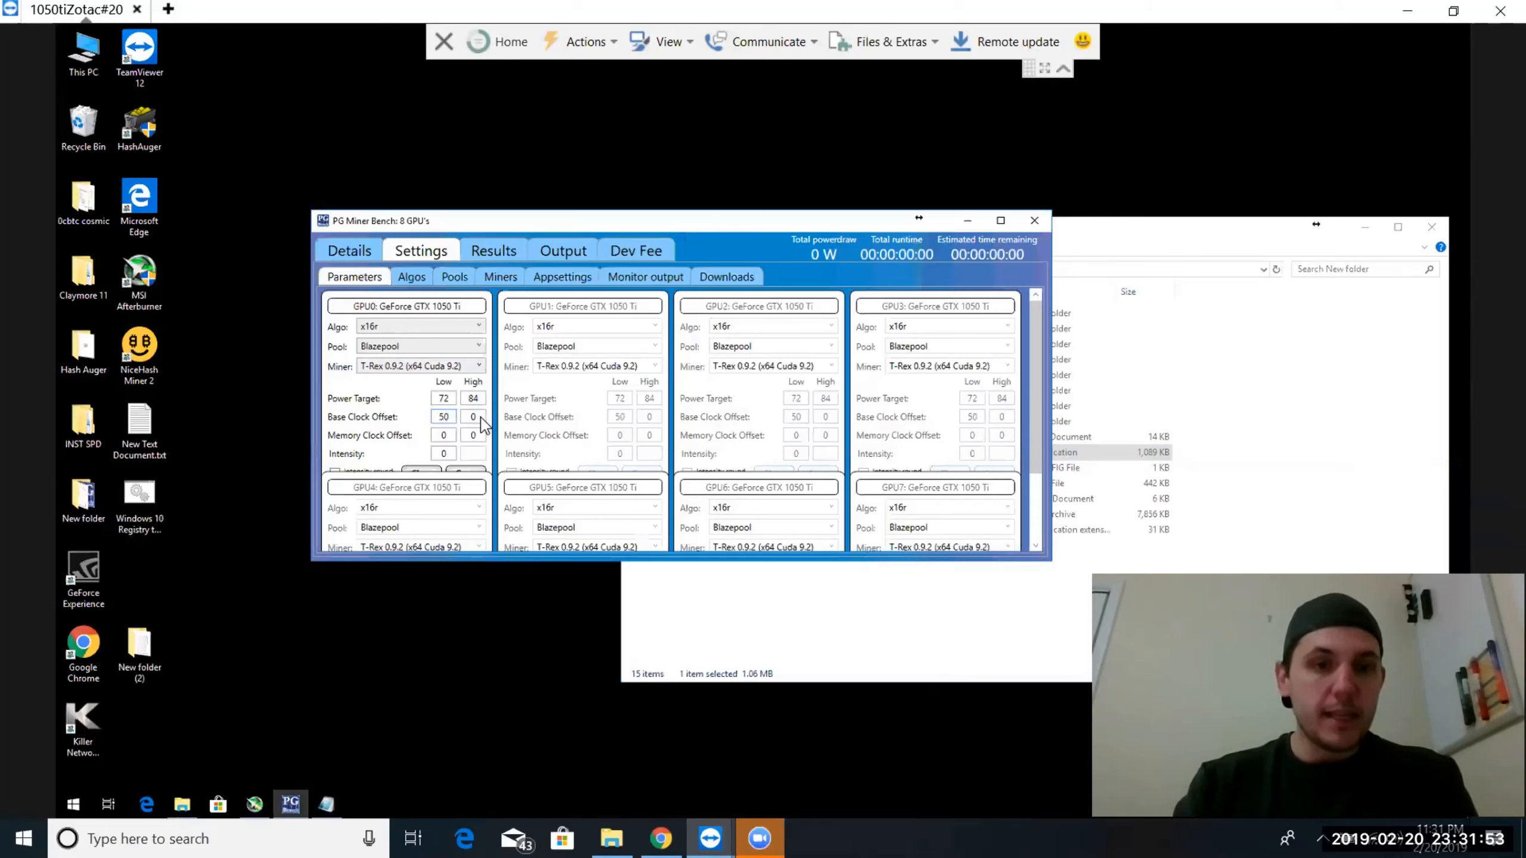
left_click(481, 418)
key("BackSpace")
type("50")
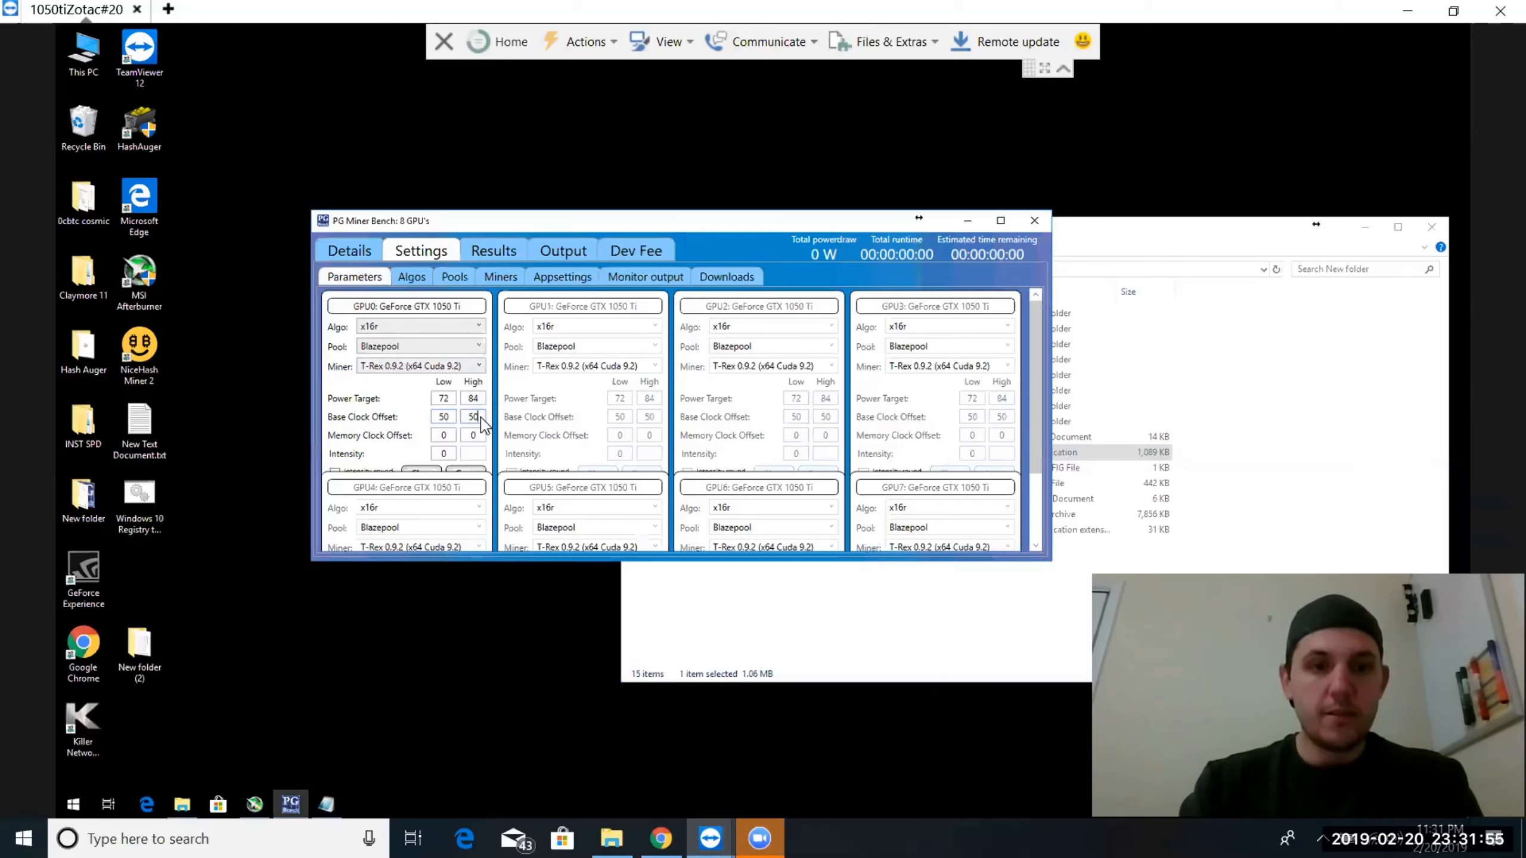
left_click(467, 469)
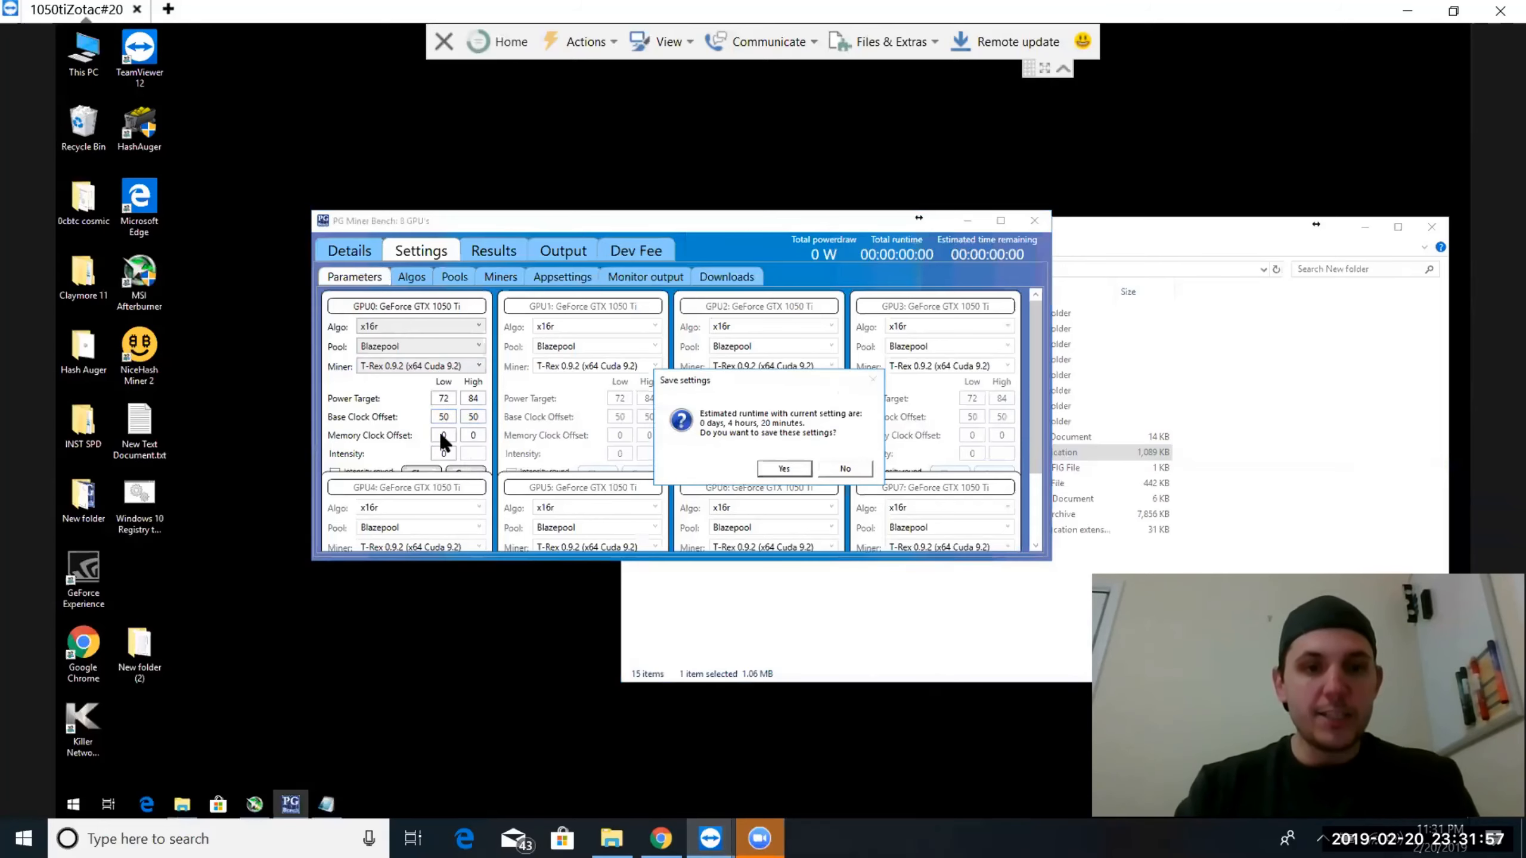
left_click(771, 469)
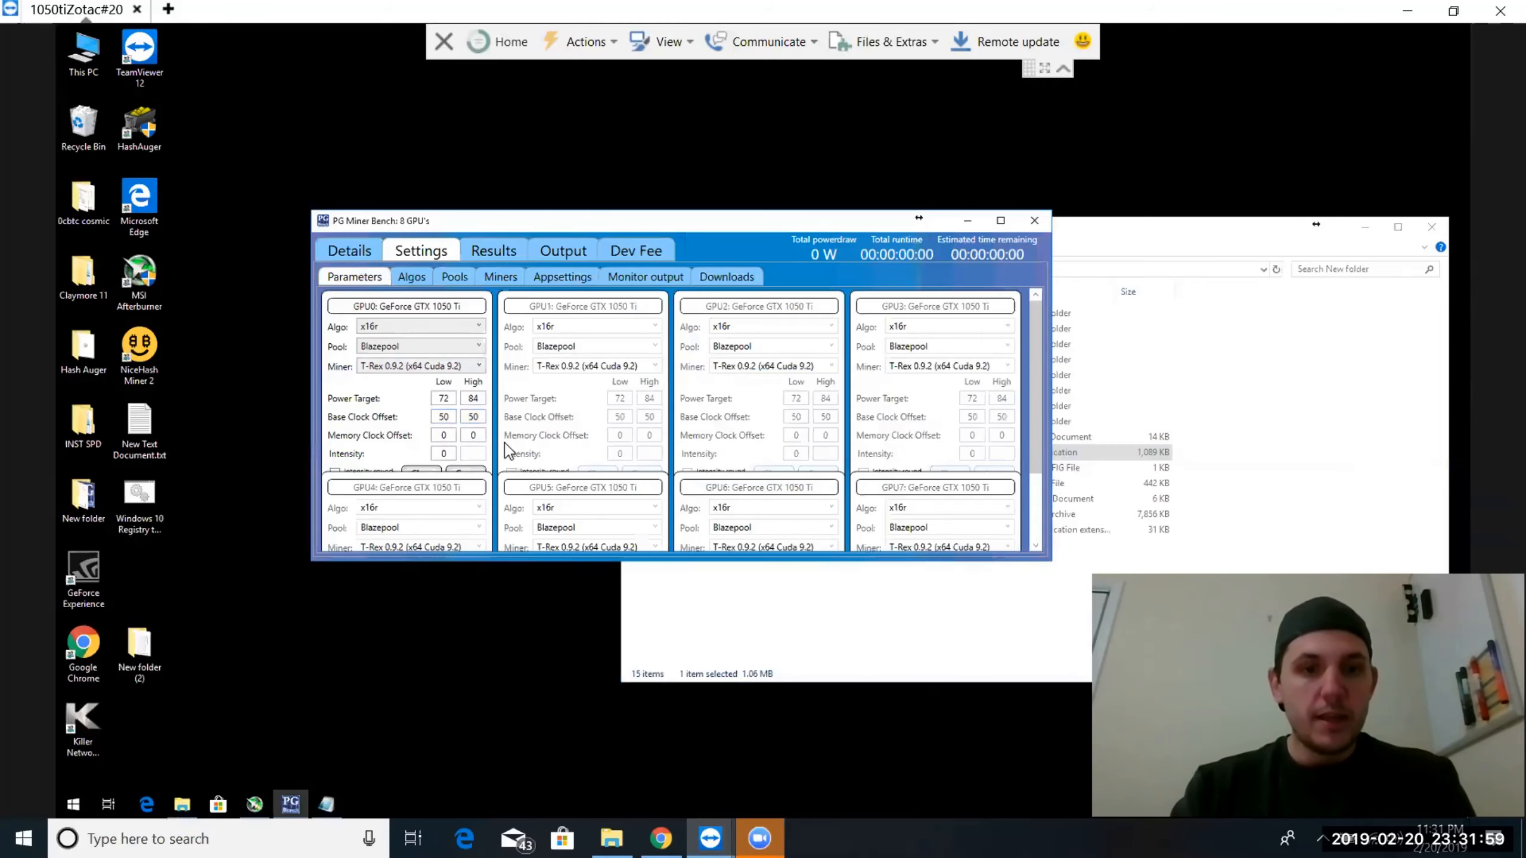
Set the round 1 runtime to 2 minutes and the round 2 runtime to 3 minutes, and save the app settings
left_click(546, 276)
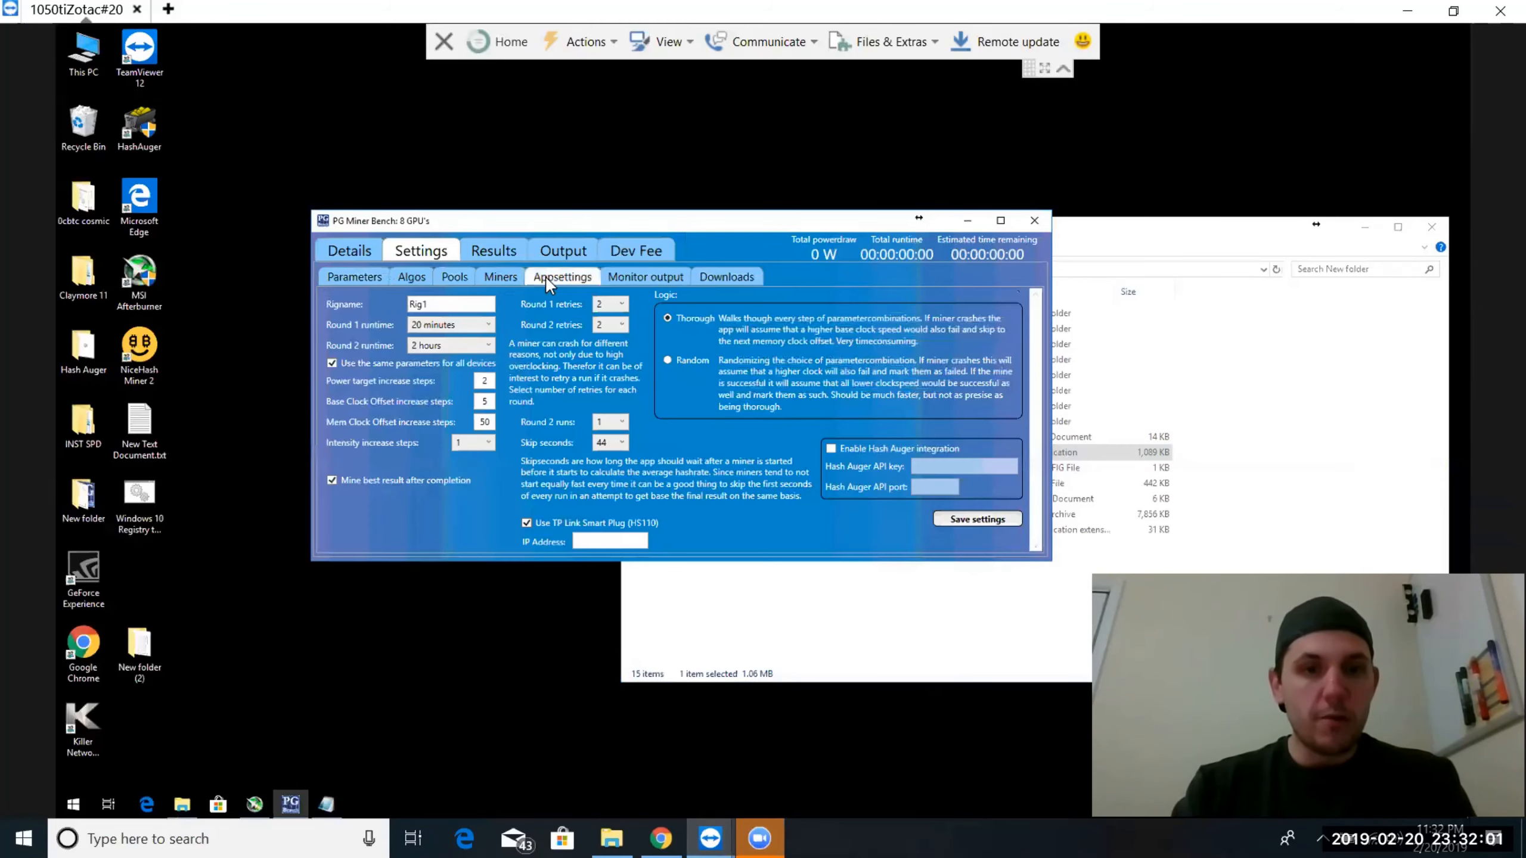
left_click(447, 325)
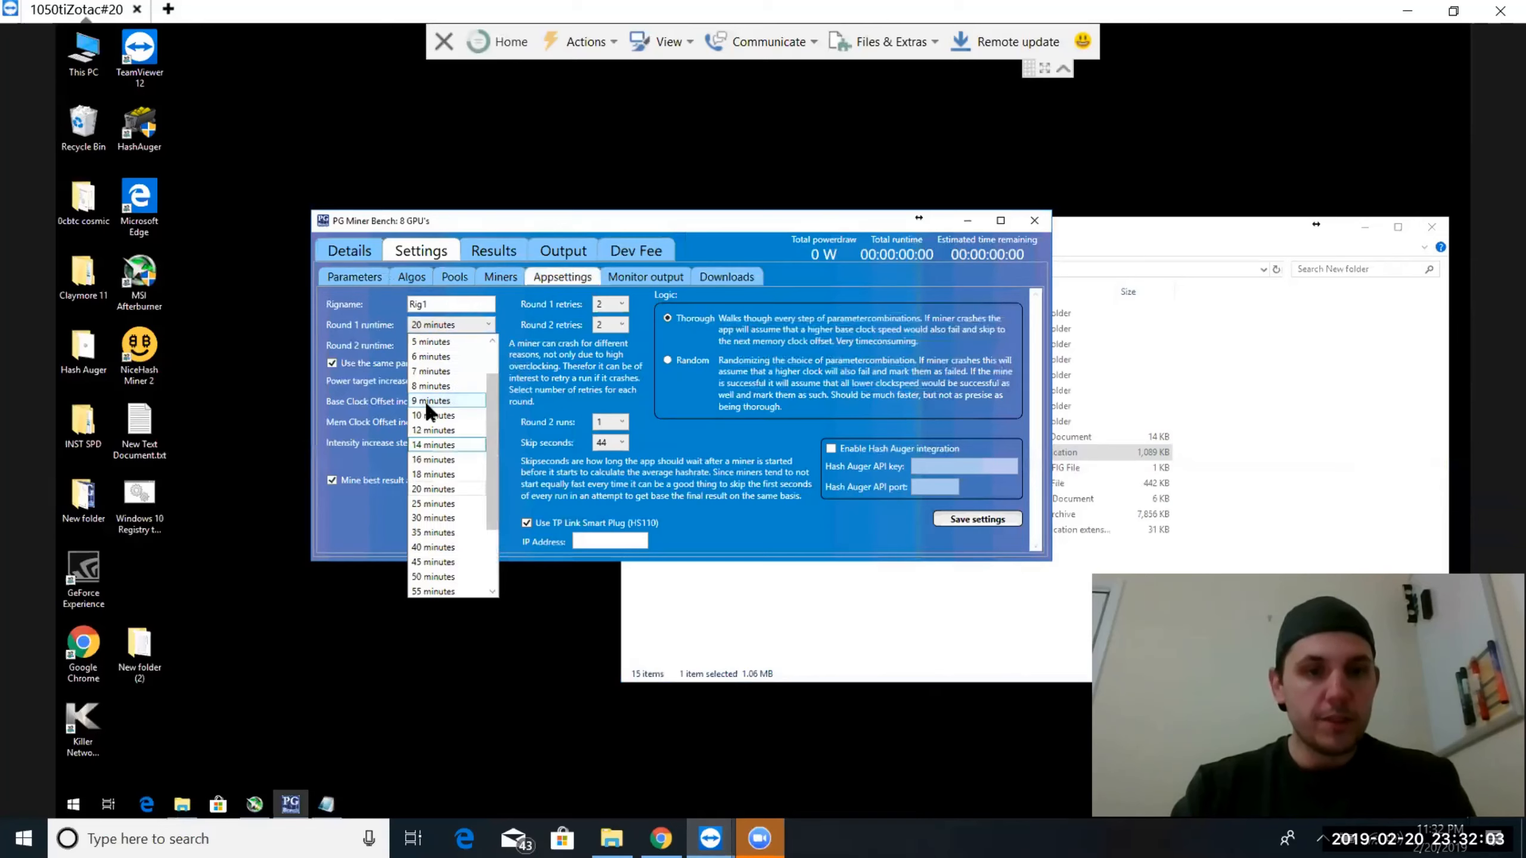
left_click(431, 341)
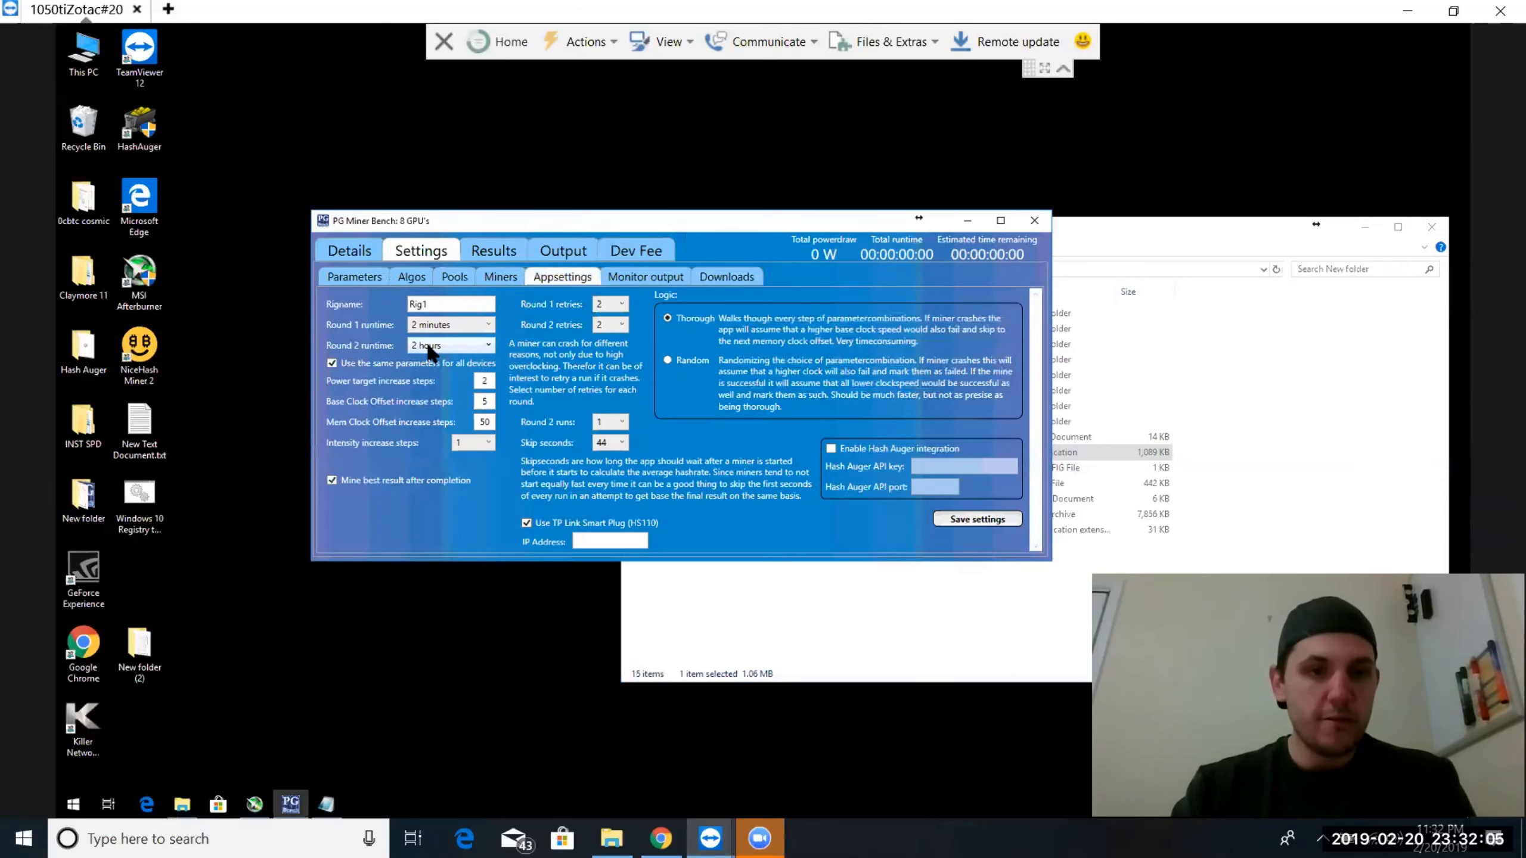
left_click(426, 343)
scroll(437, 420, "up", 3)
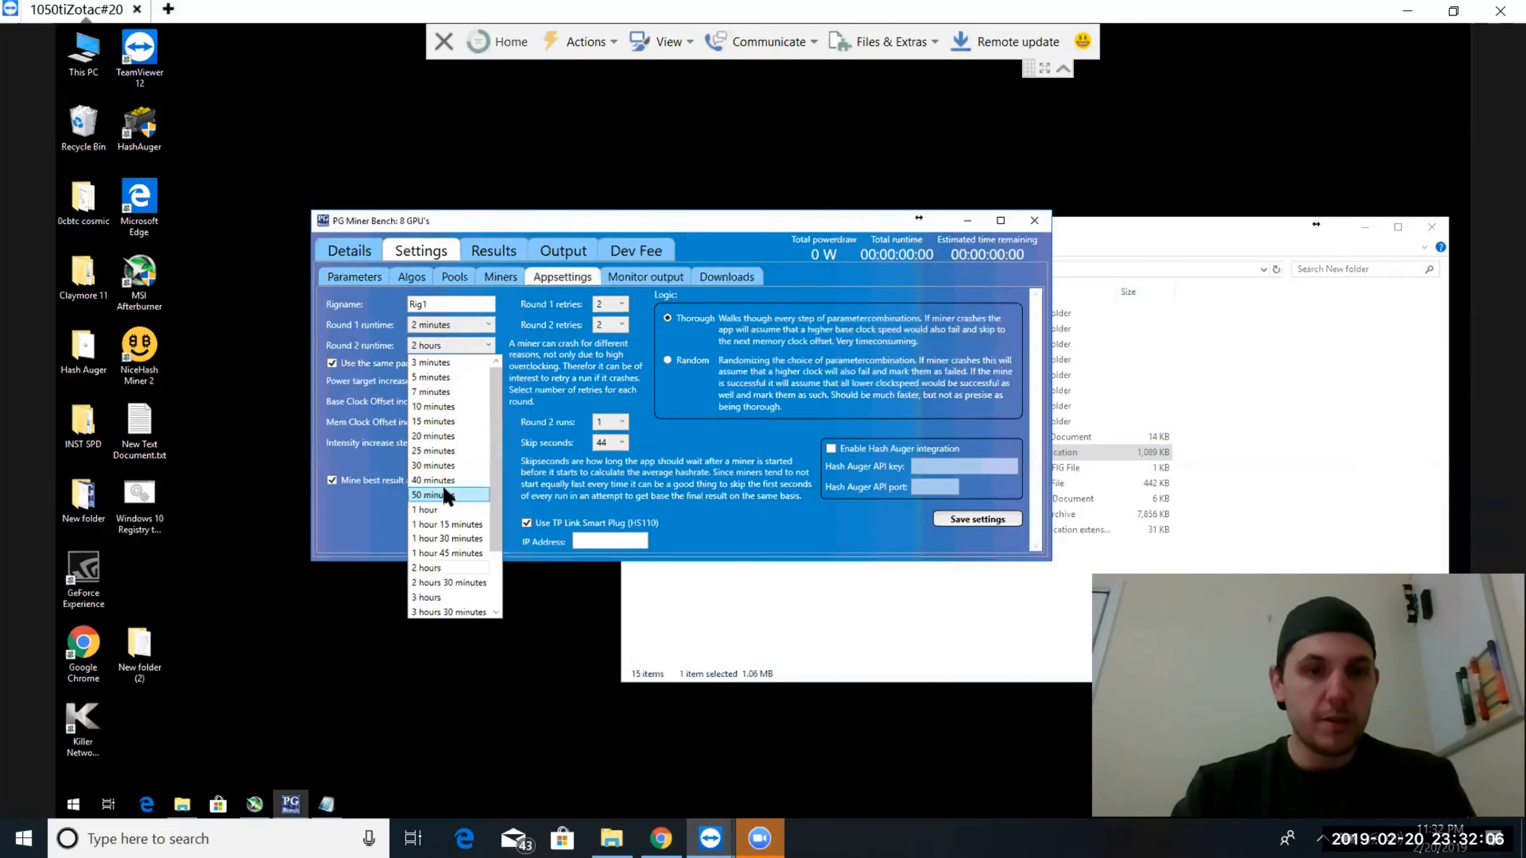
left_click(431, 365)
left_click(947, 518)
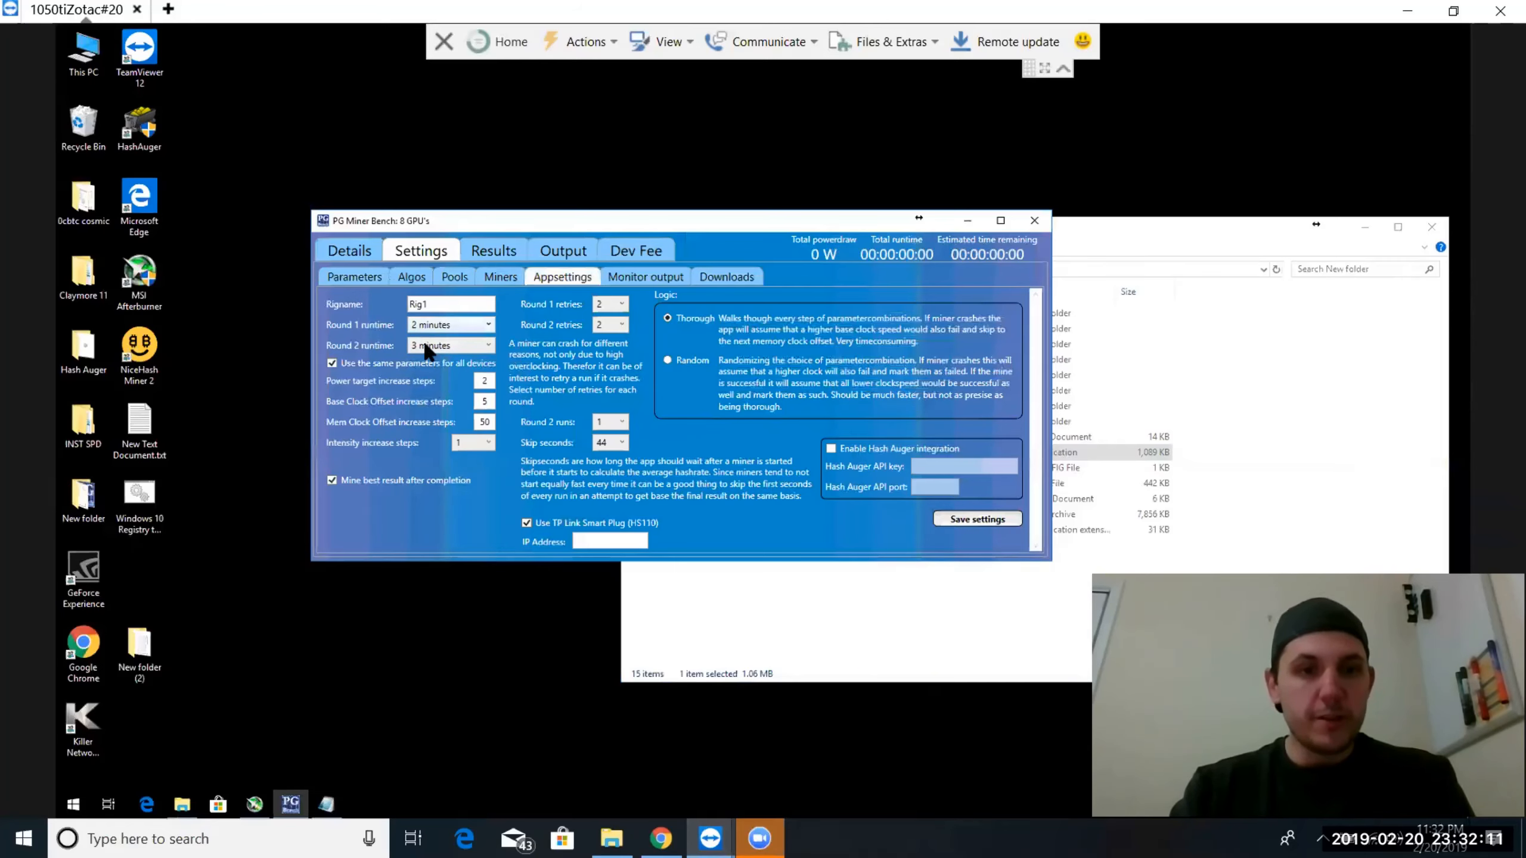
Save GPU0's benchmark parameters again and accept the estimated runtime
left_click(351, 280)
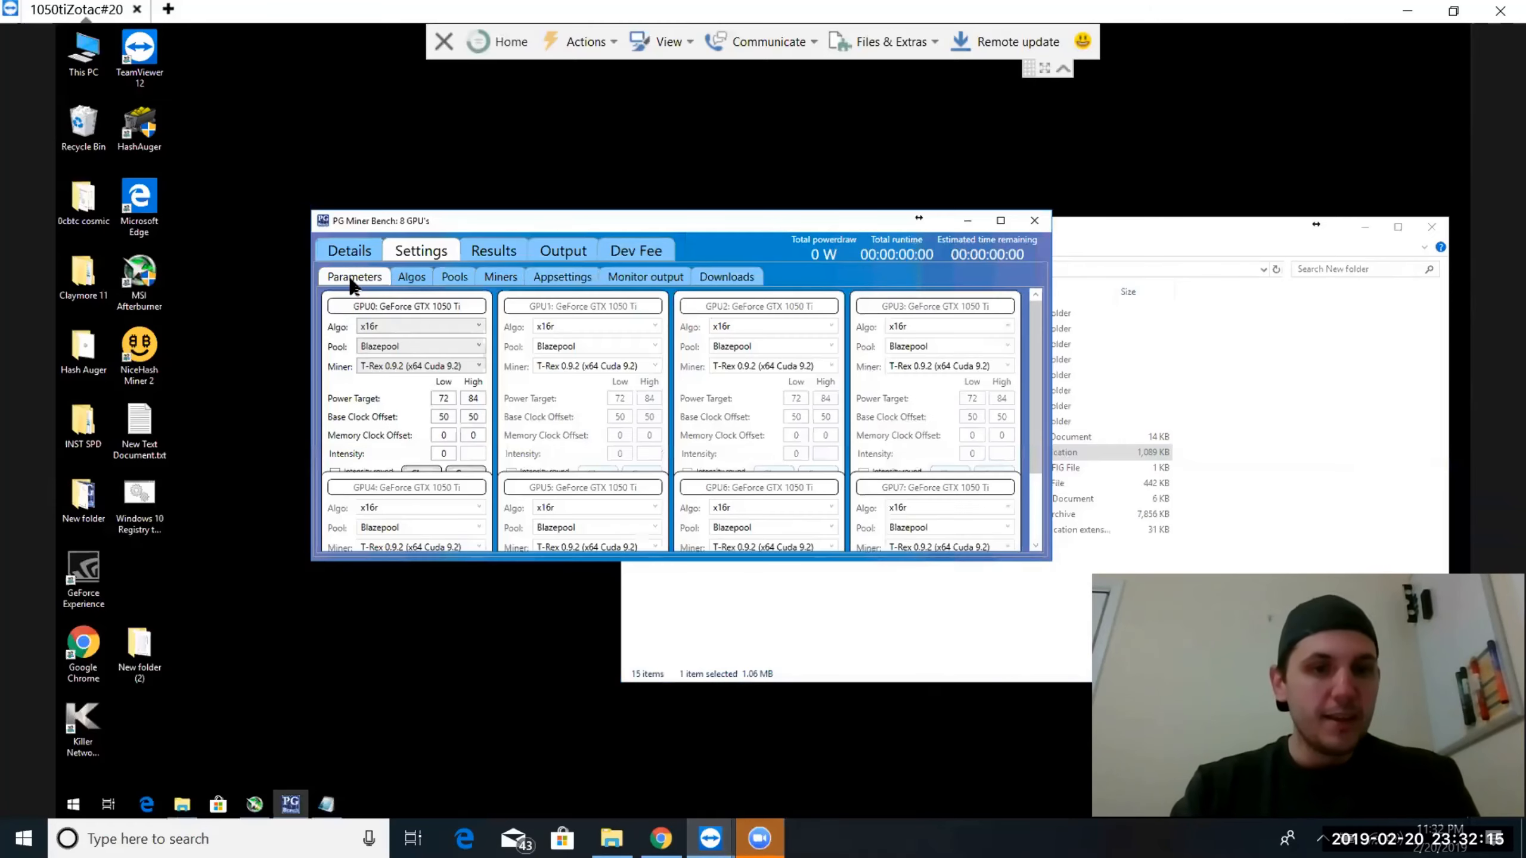
left_click(464, 471)
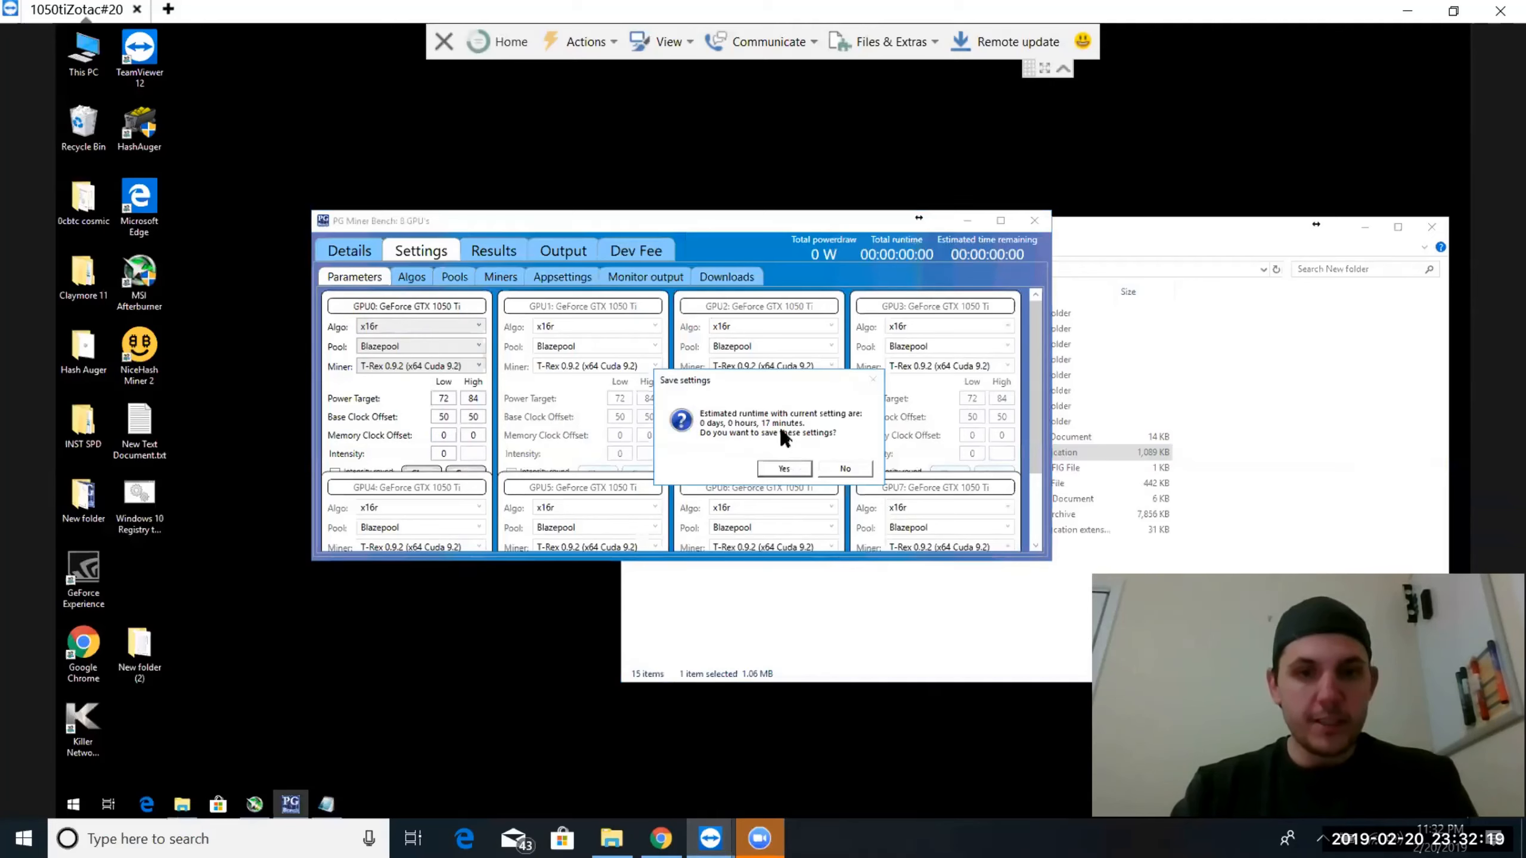
left_click(782, 468)
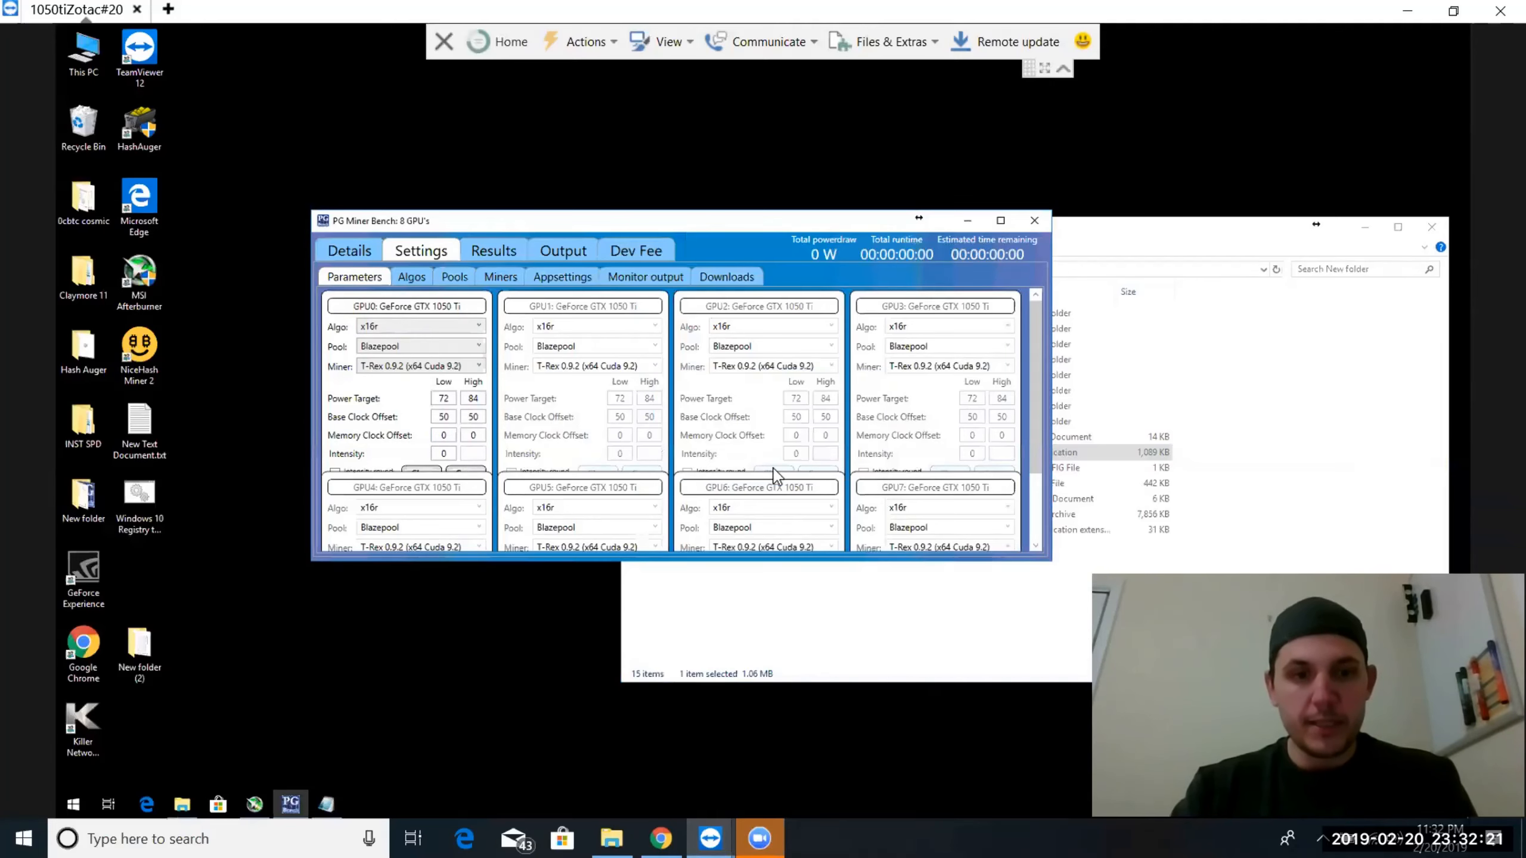
Start the benchmark on GPU 0 and GPU 1 from the device details list
left_click(359, 256)
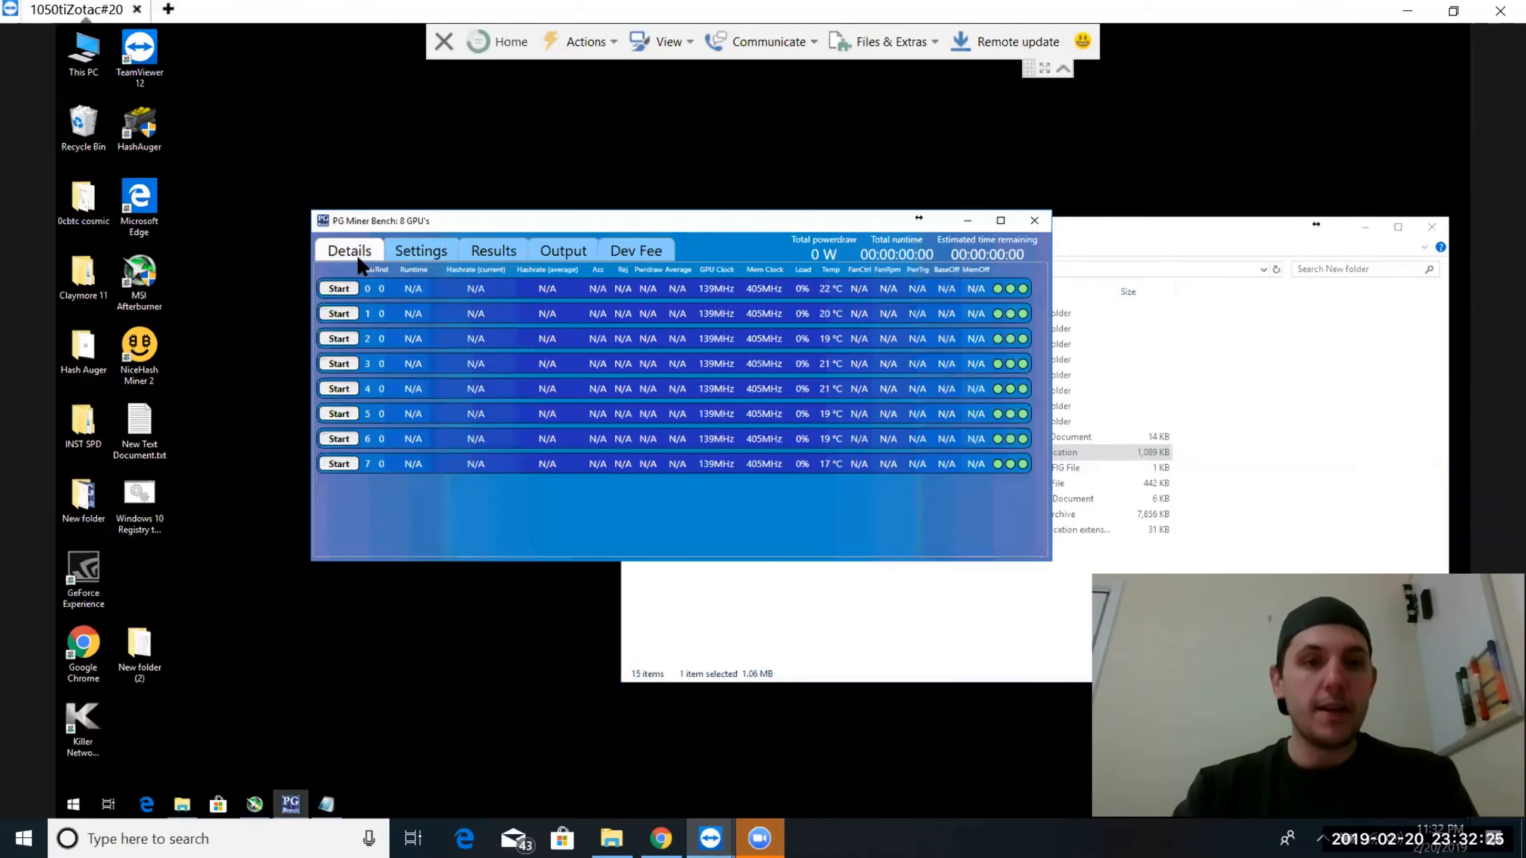
left_click(338, 289)
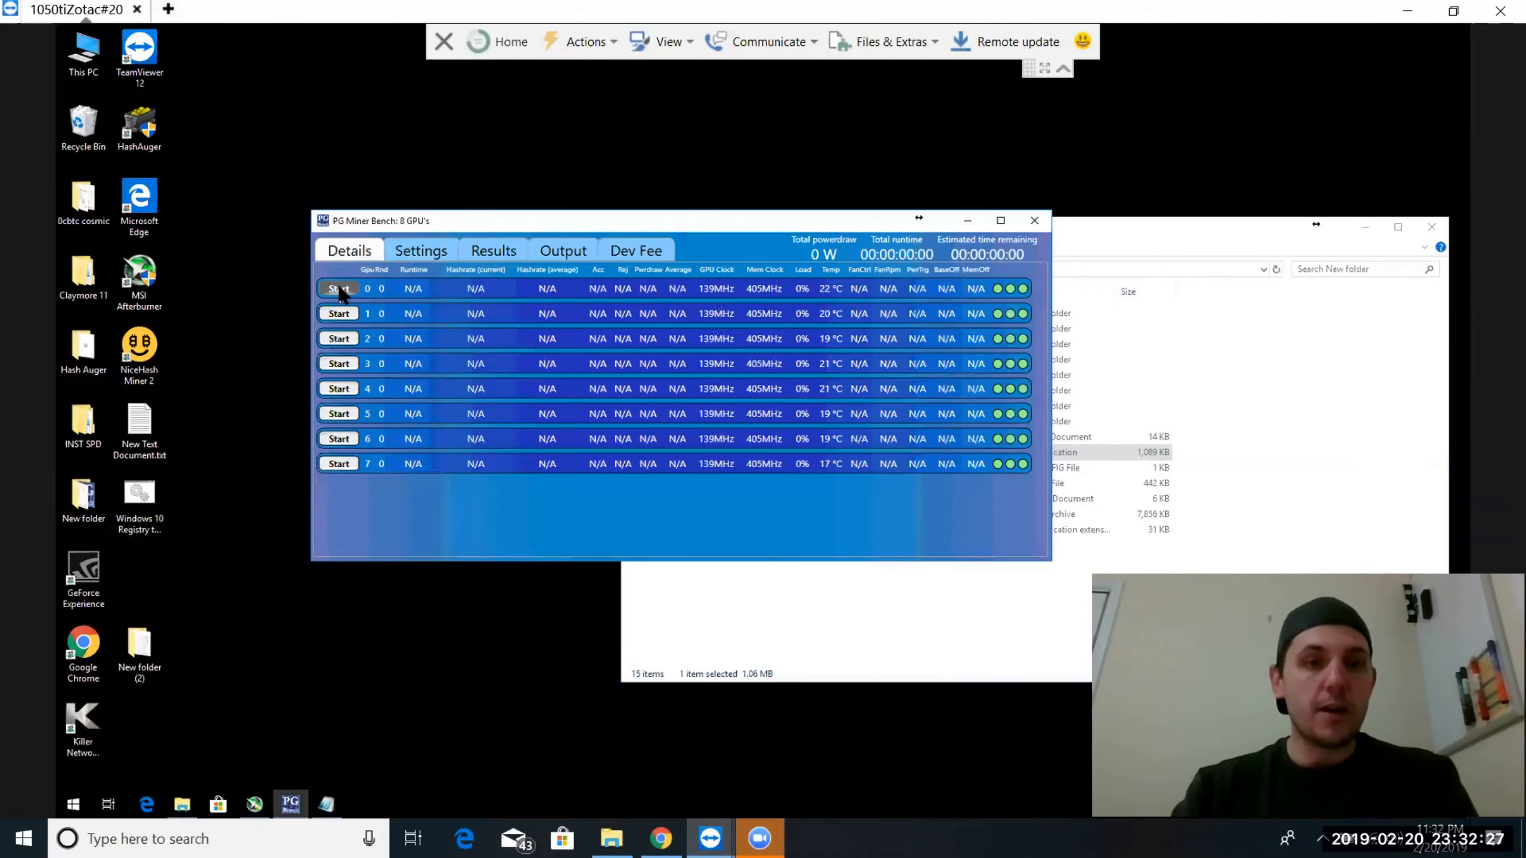
left_click(339, 290)
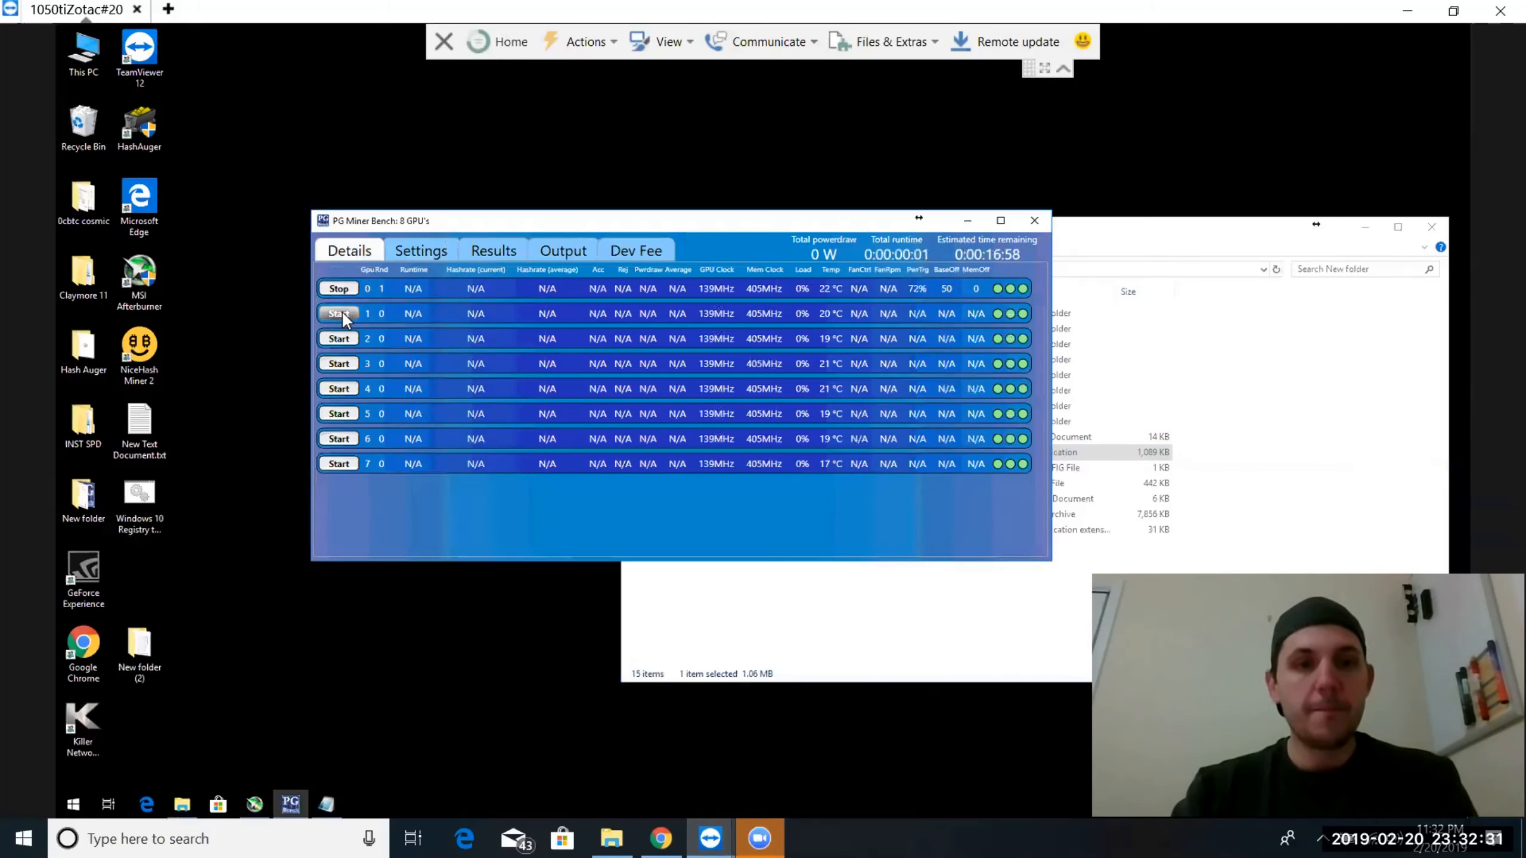
left_click(340, 312)
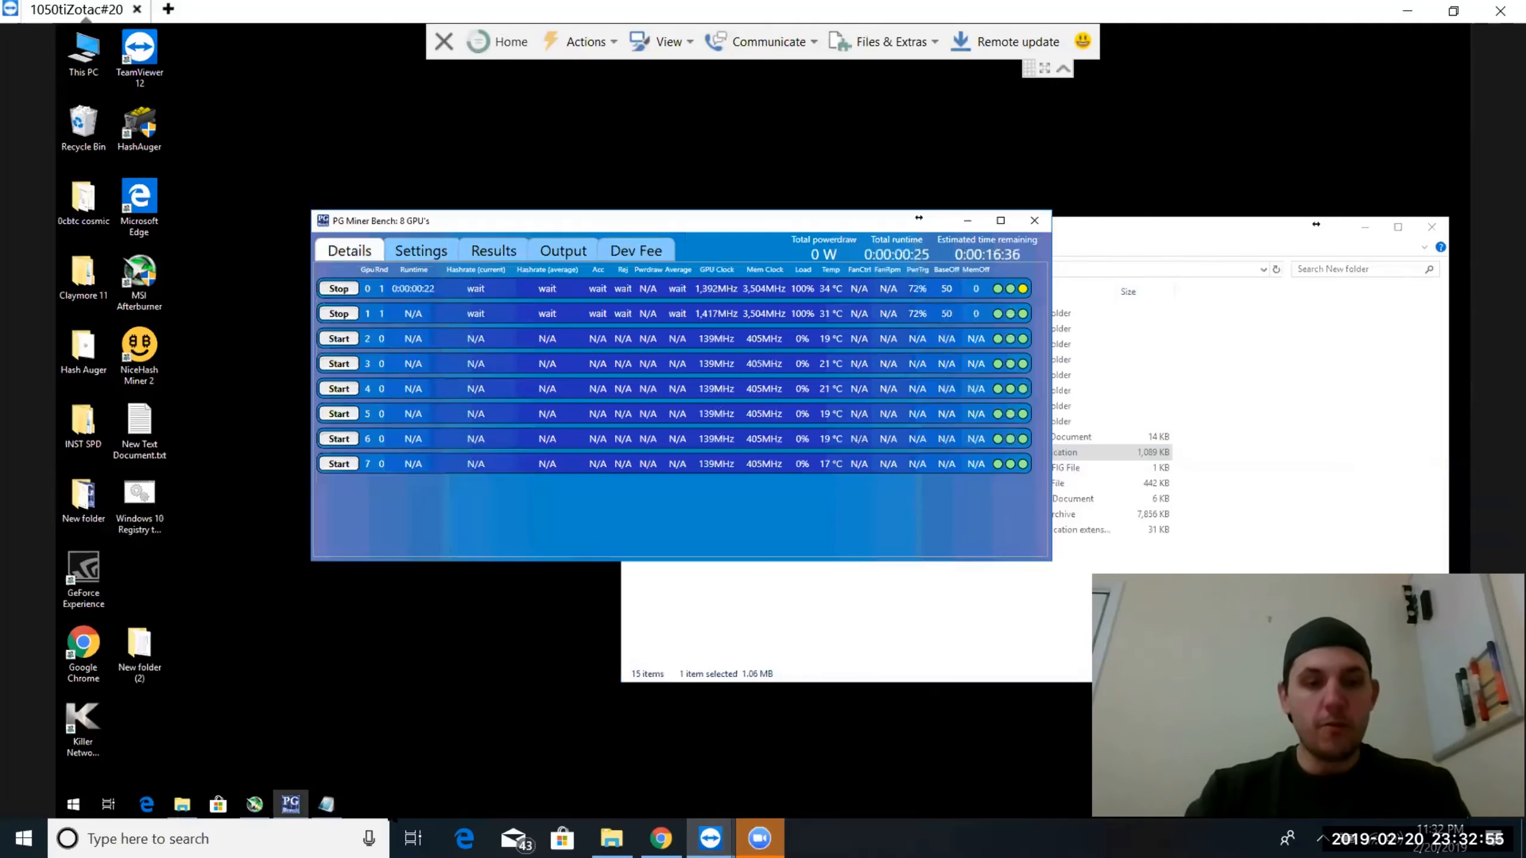
Switch to the remote rig's Task Manager, change the priority of the PGBench.exe process and minimize Task Manager
right_click(389, 804)
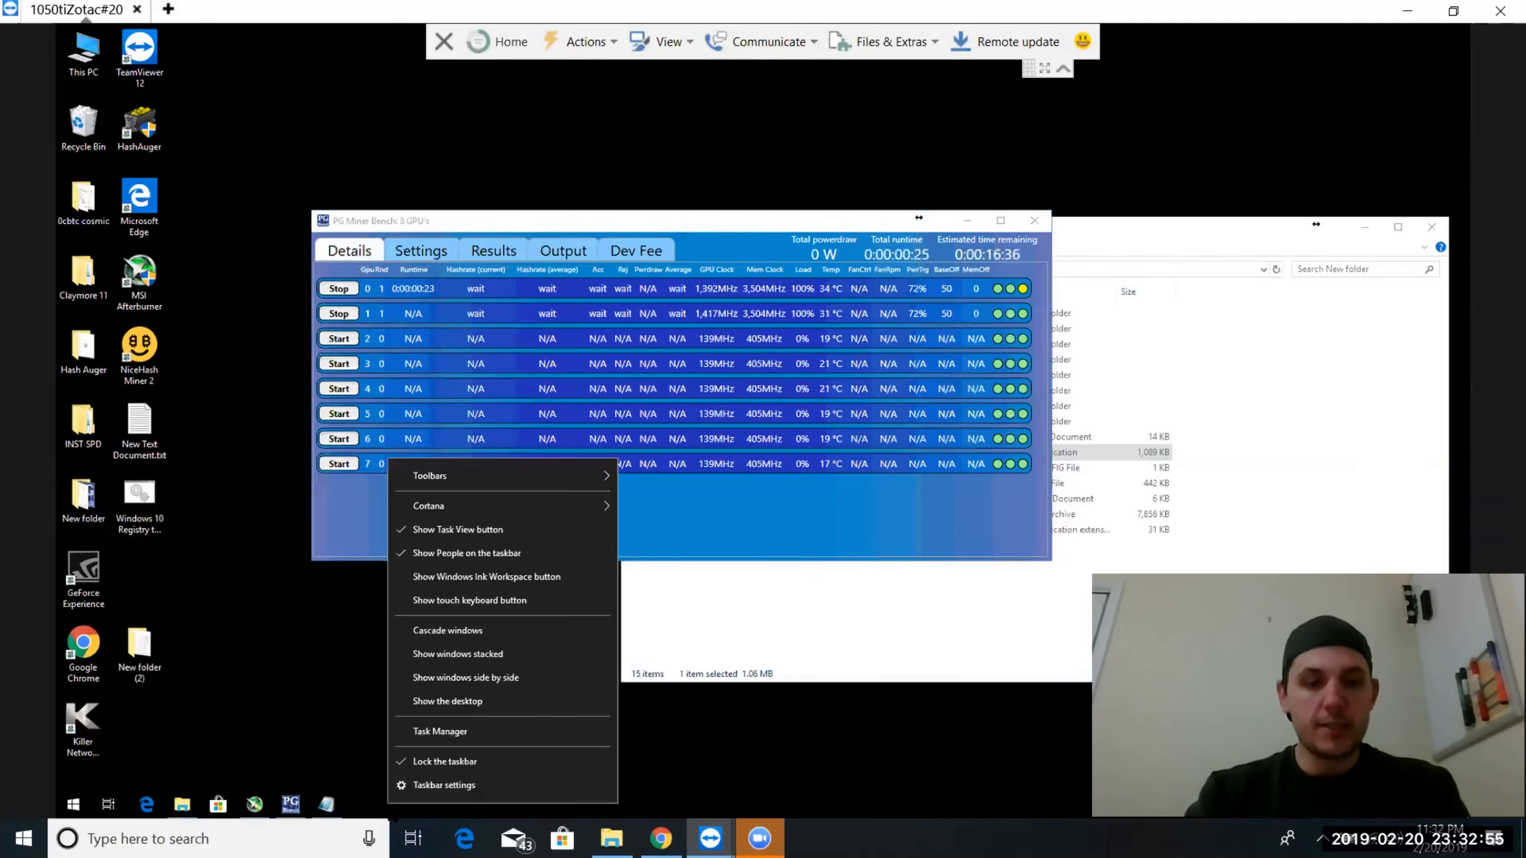
left_click(440, 731)
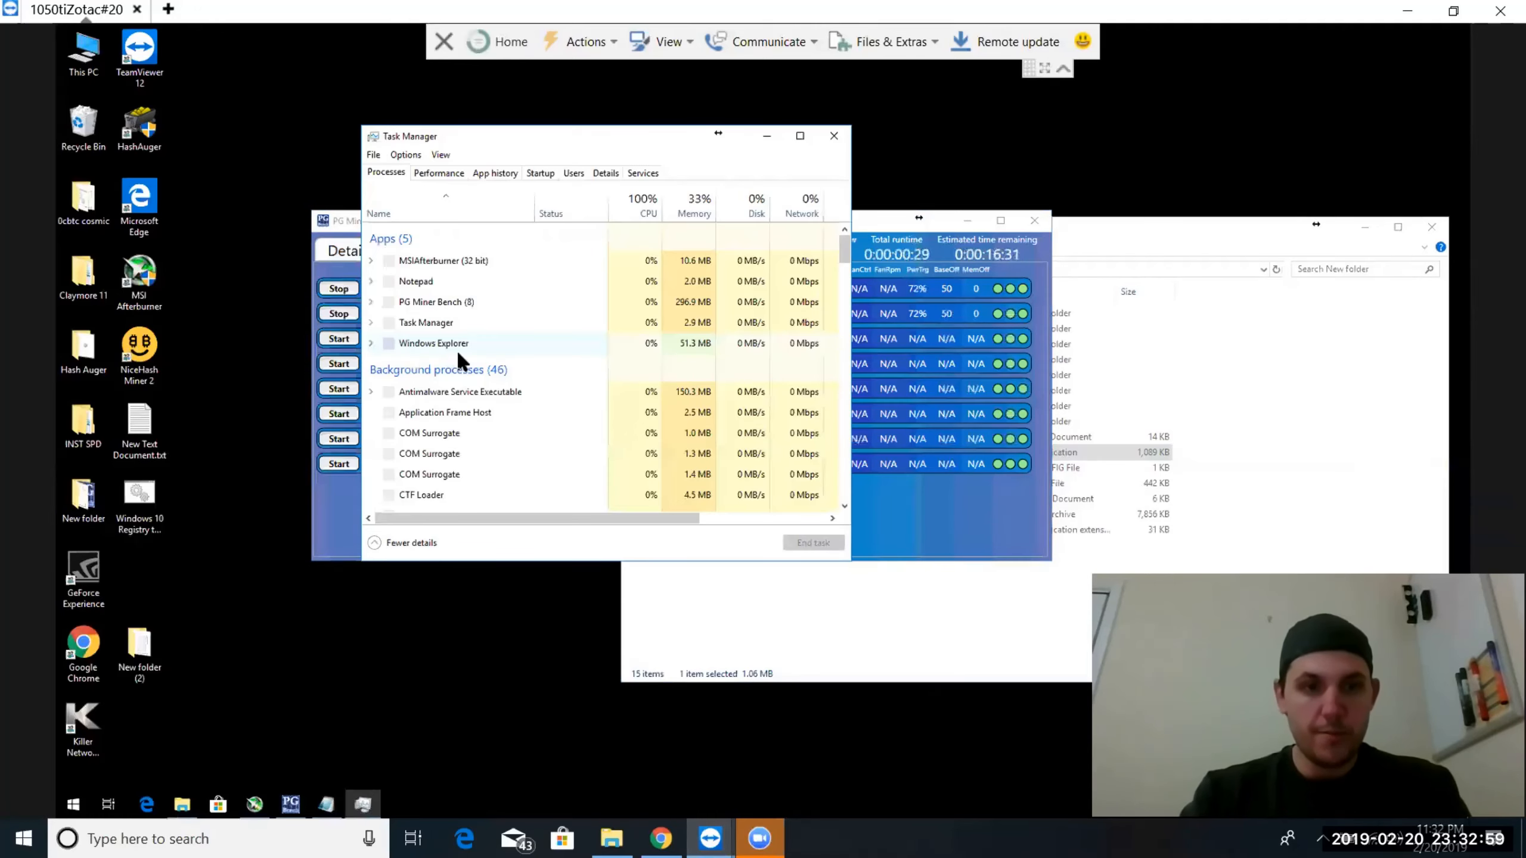
left_click(371, 301)
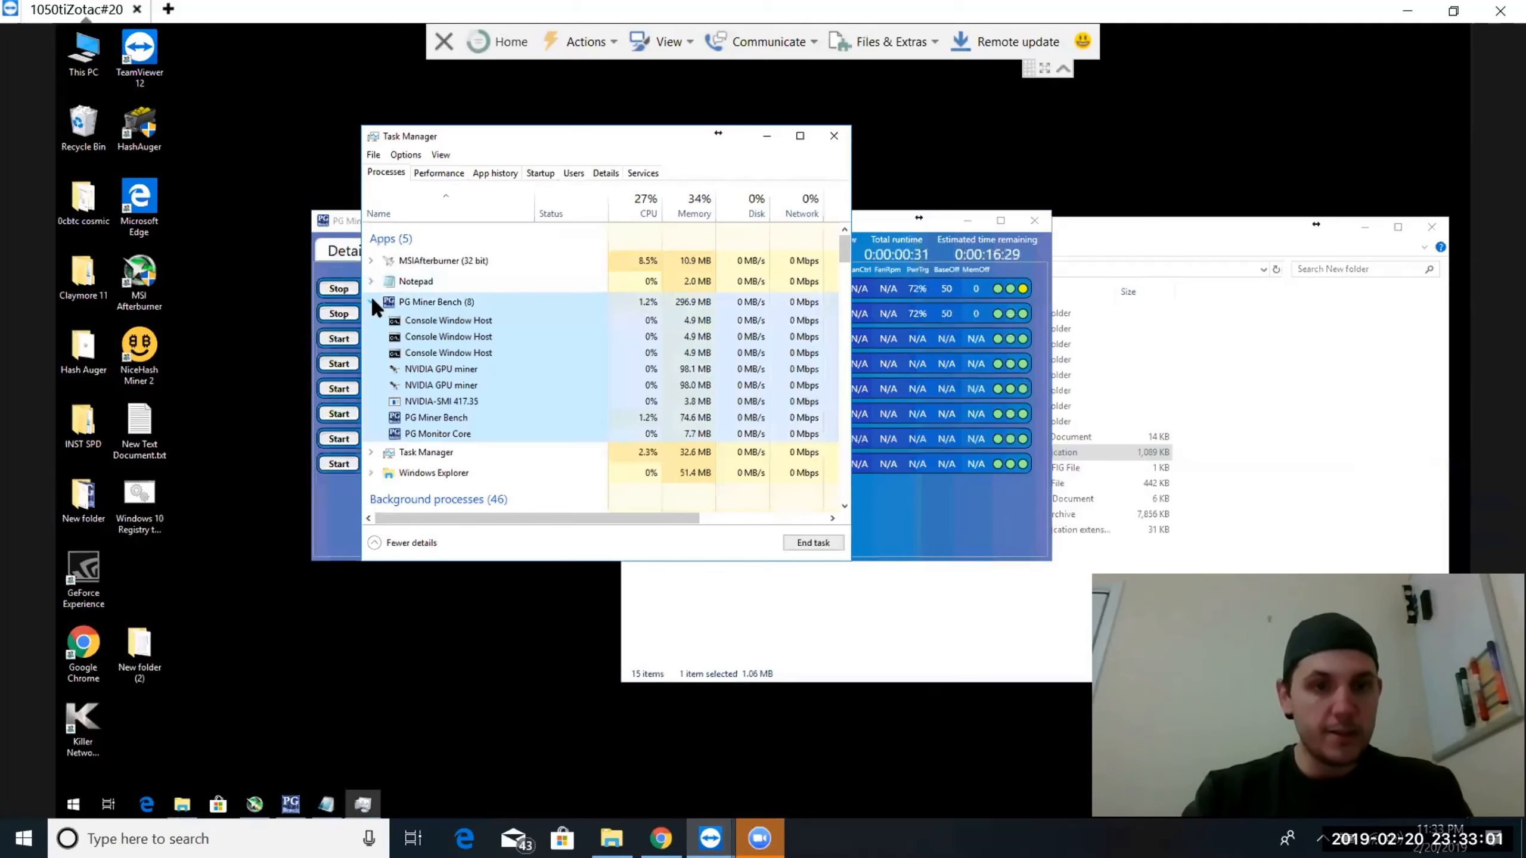
right_click(422, 420)
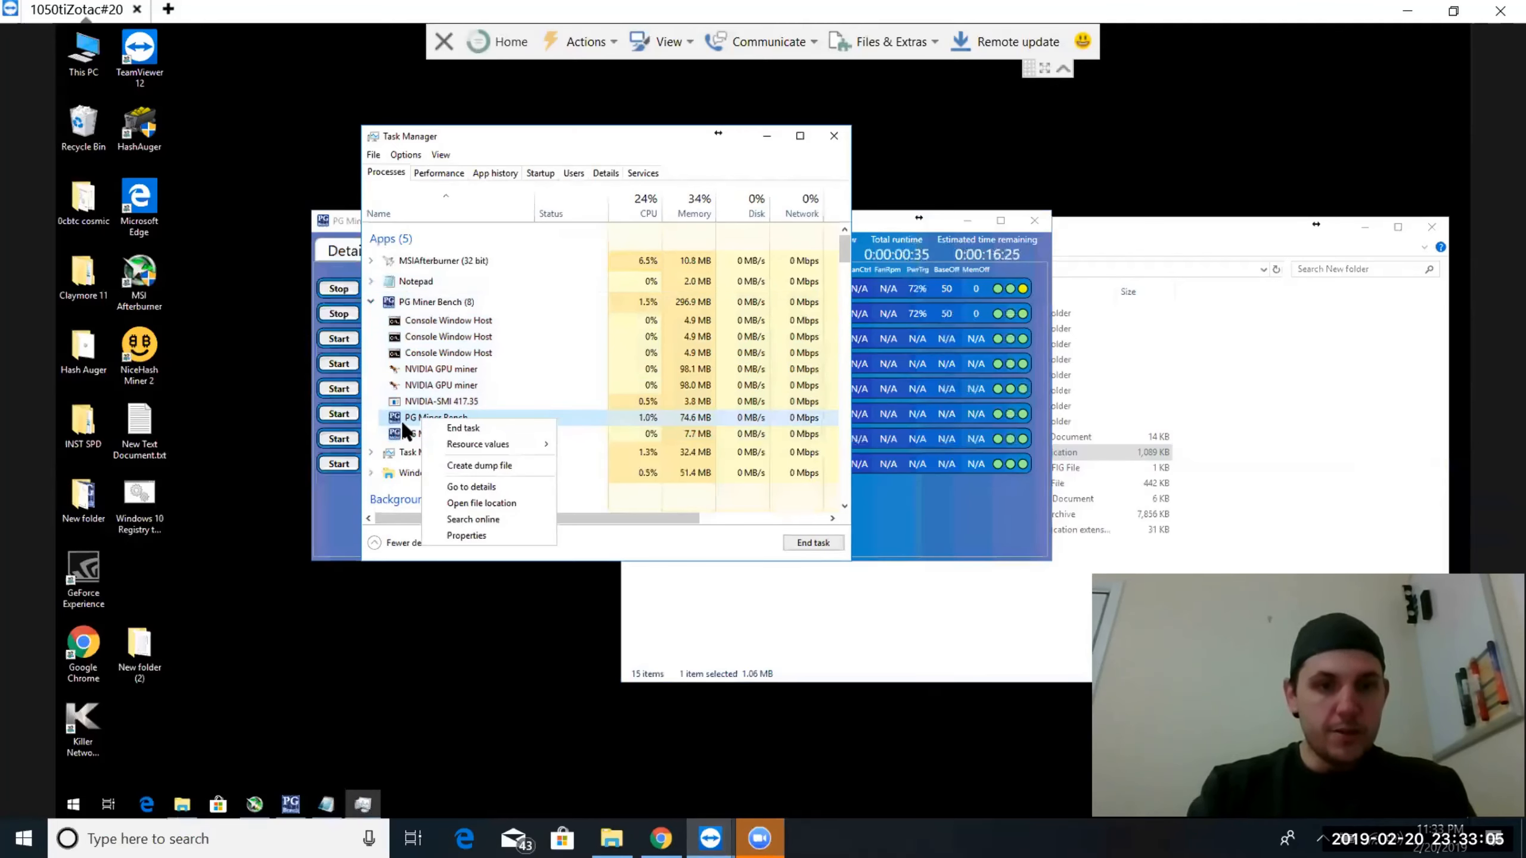
left_click(474, 487)
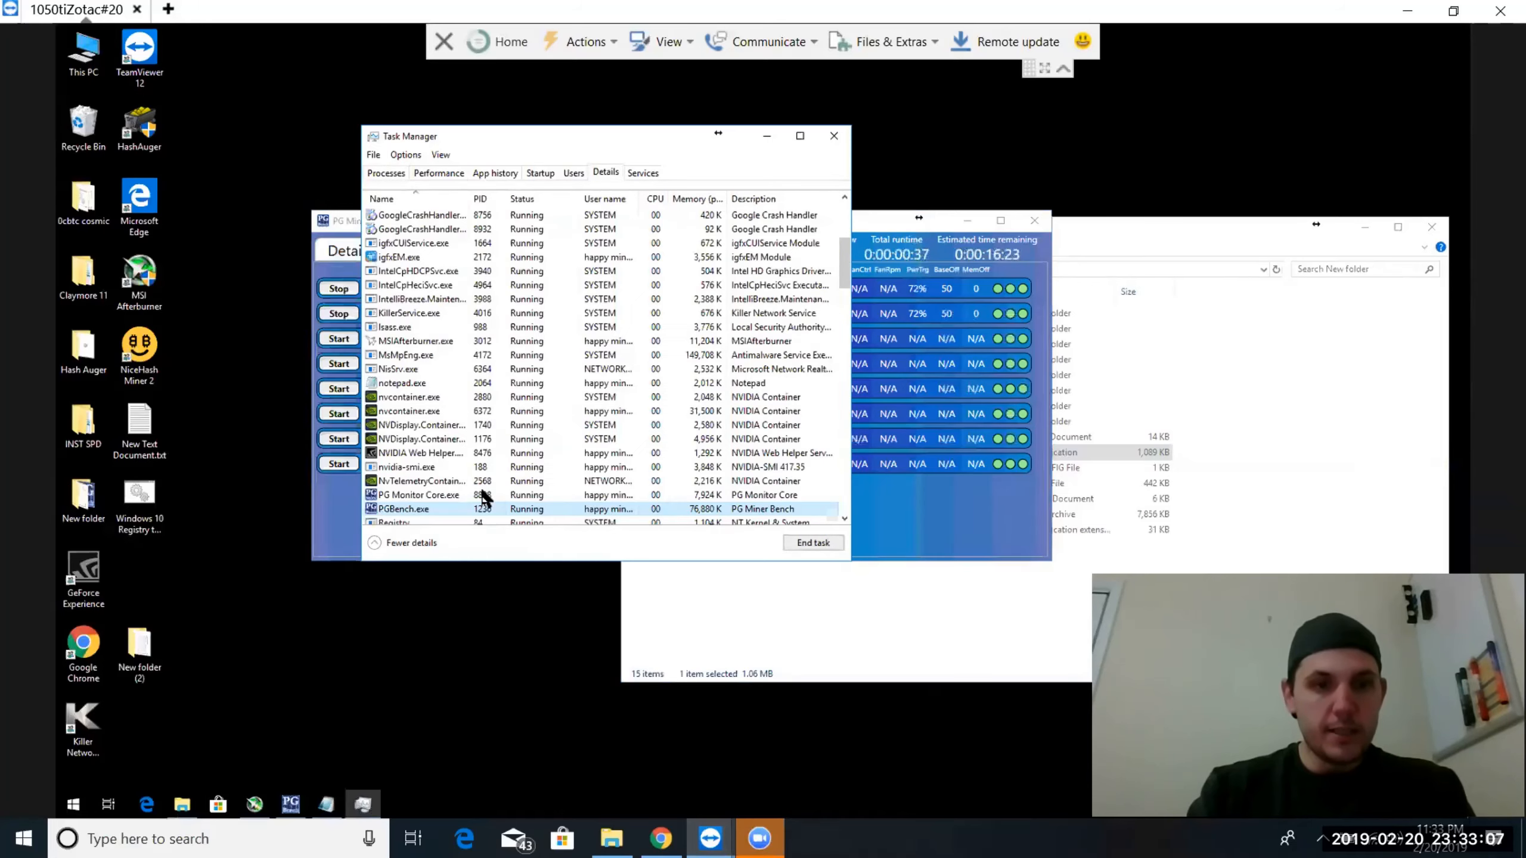
right_click(404, 506)
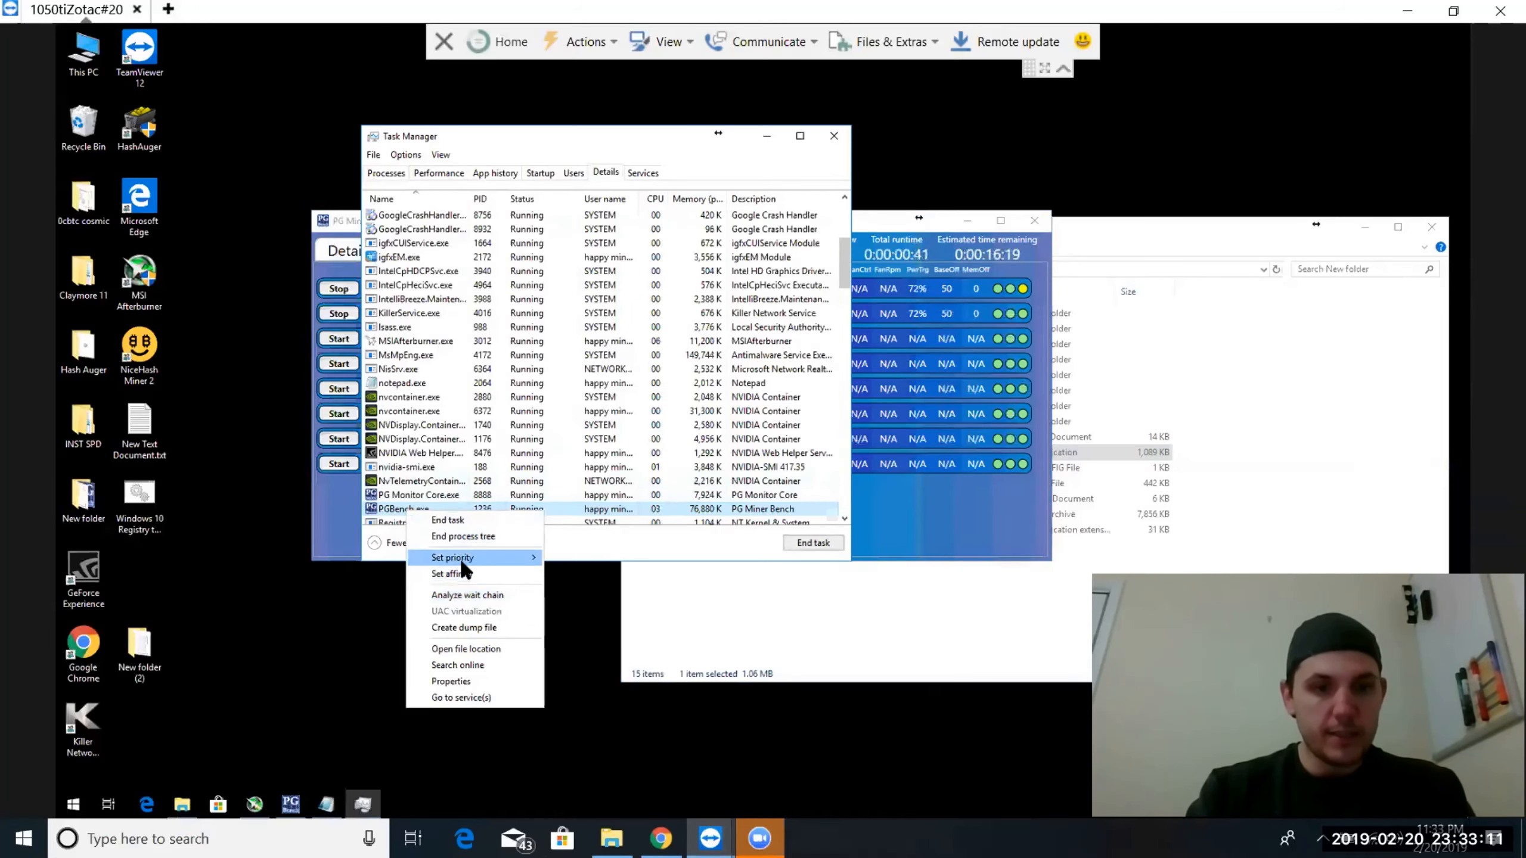
mouse_move(460, 558)
left_click(579, 561)
left_click(766, 136)
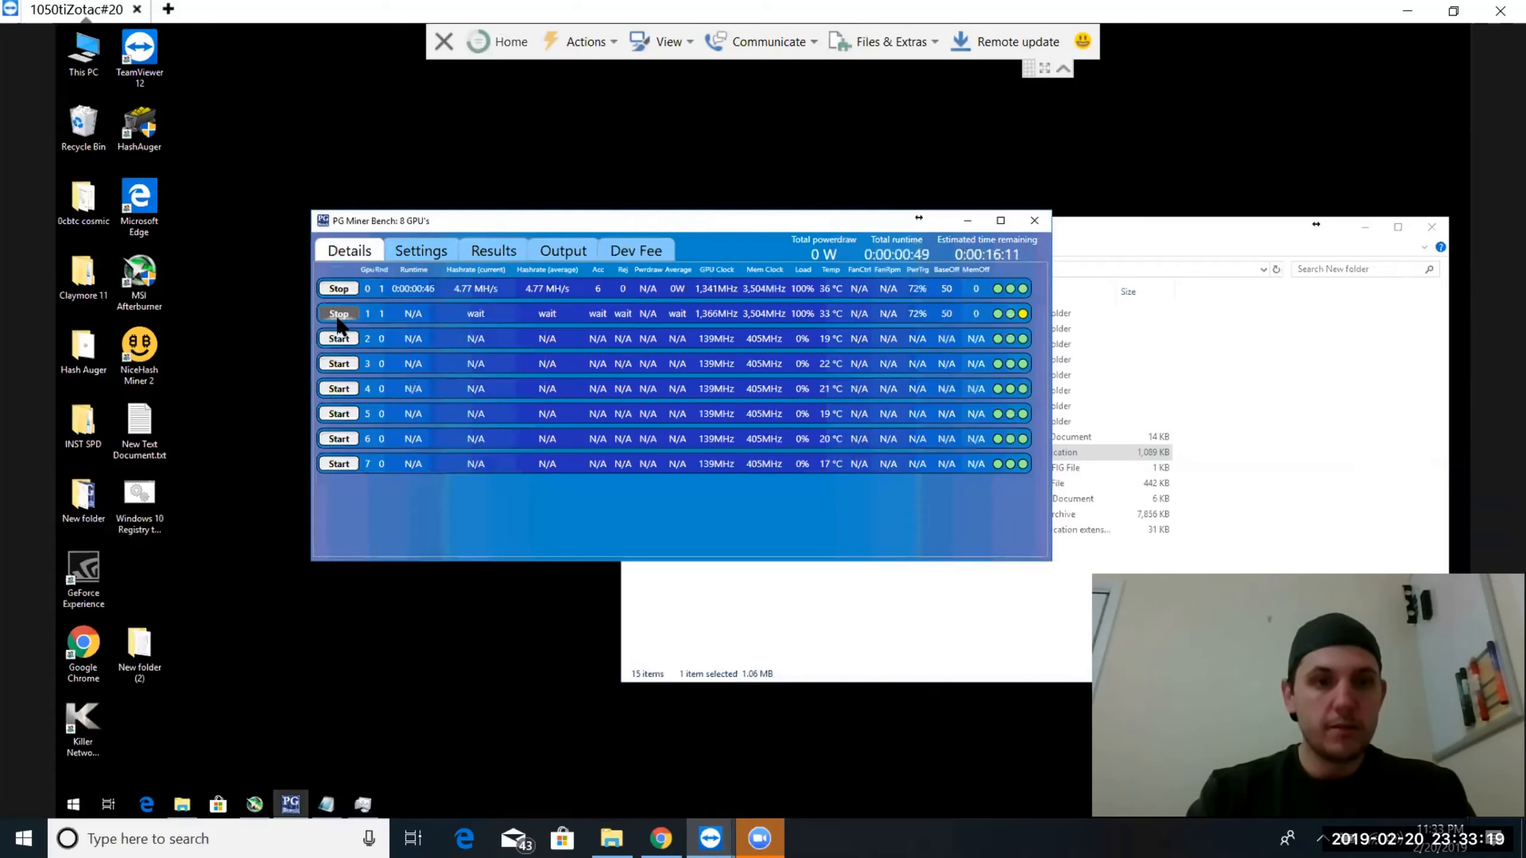
Restart the benchmark on GPU 1 and start it on GPUs 2 through 7
left_click(339, 315)
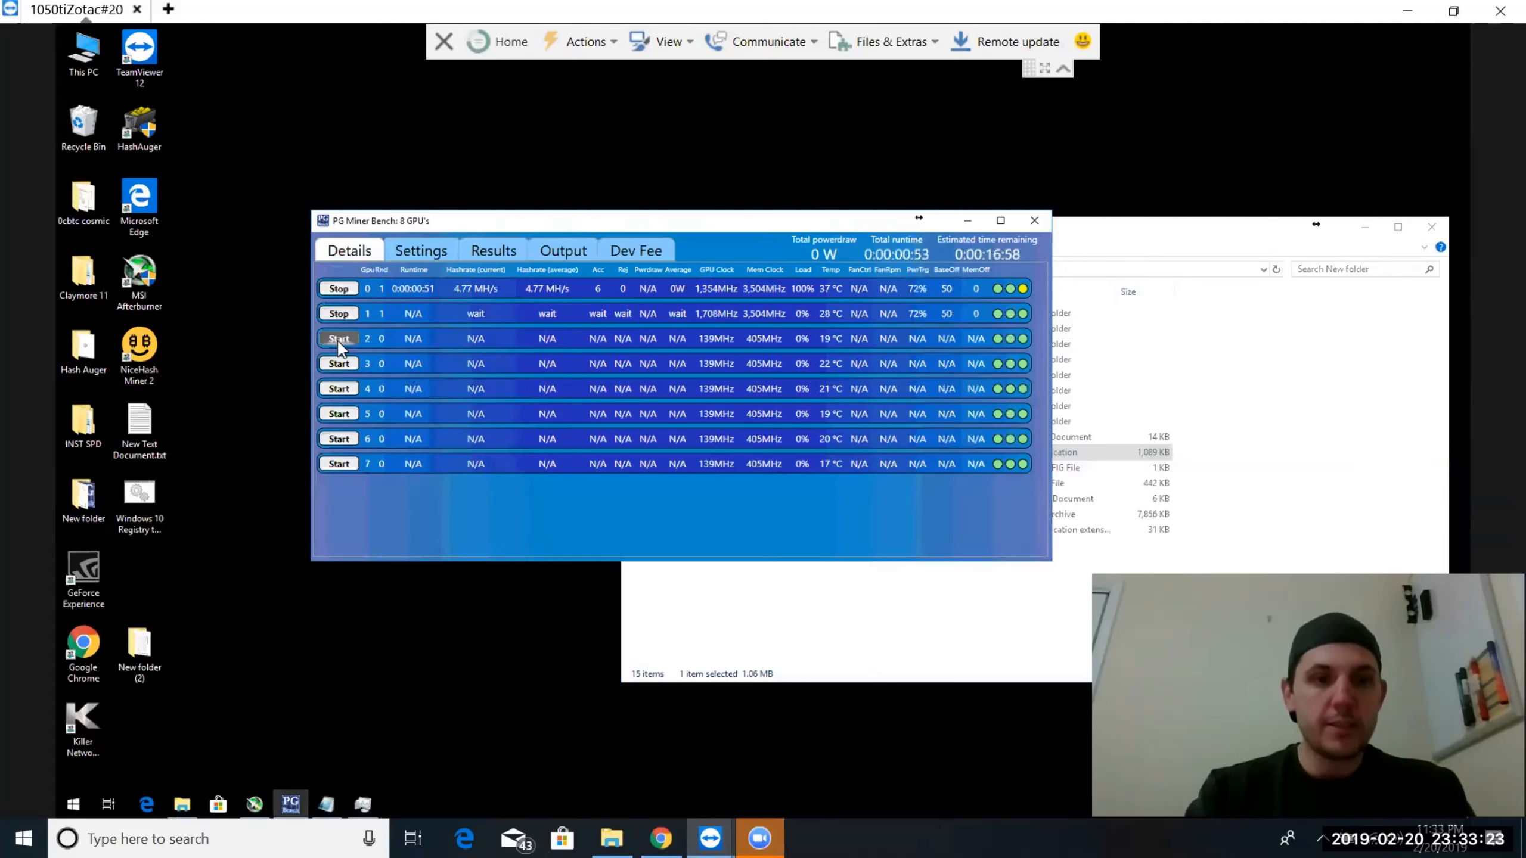
left_click(338, 339)
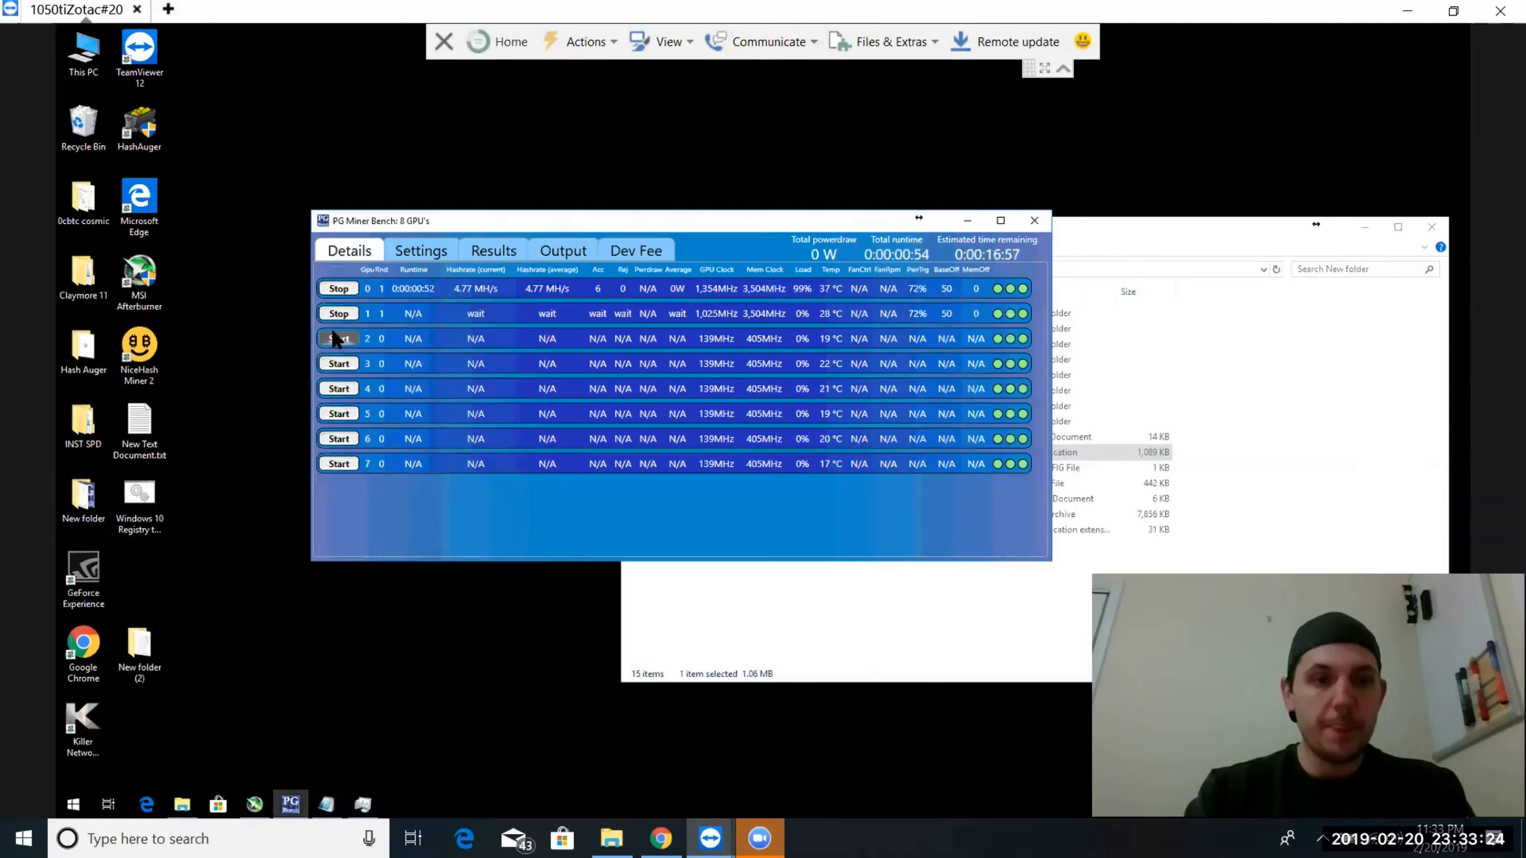
left_click(339, 364)
left_click(338, 389)
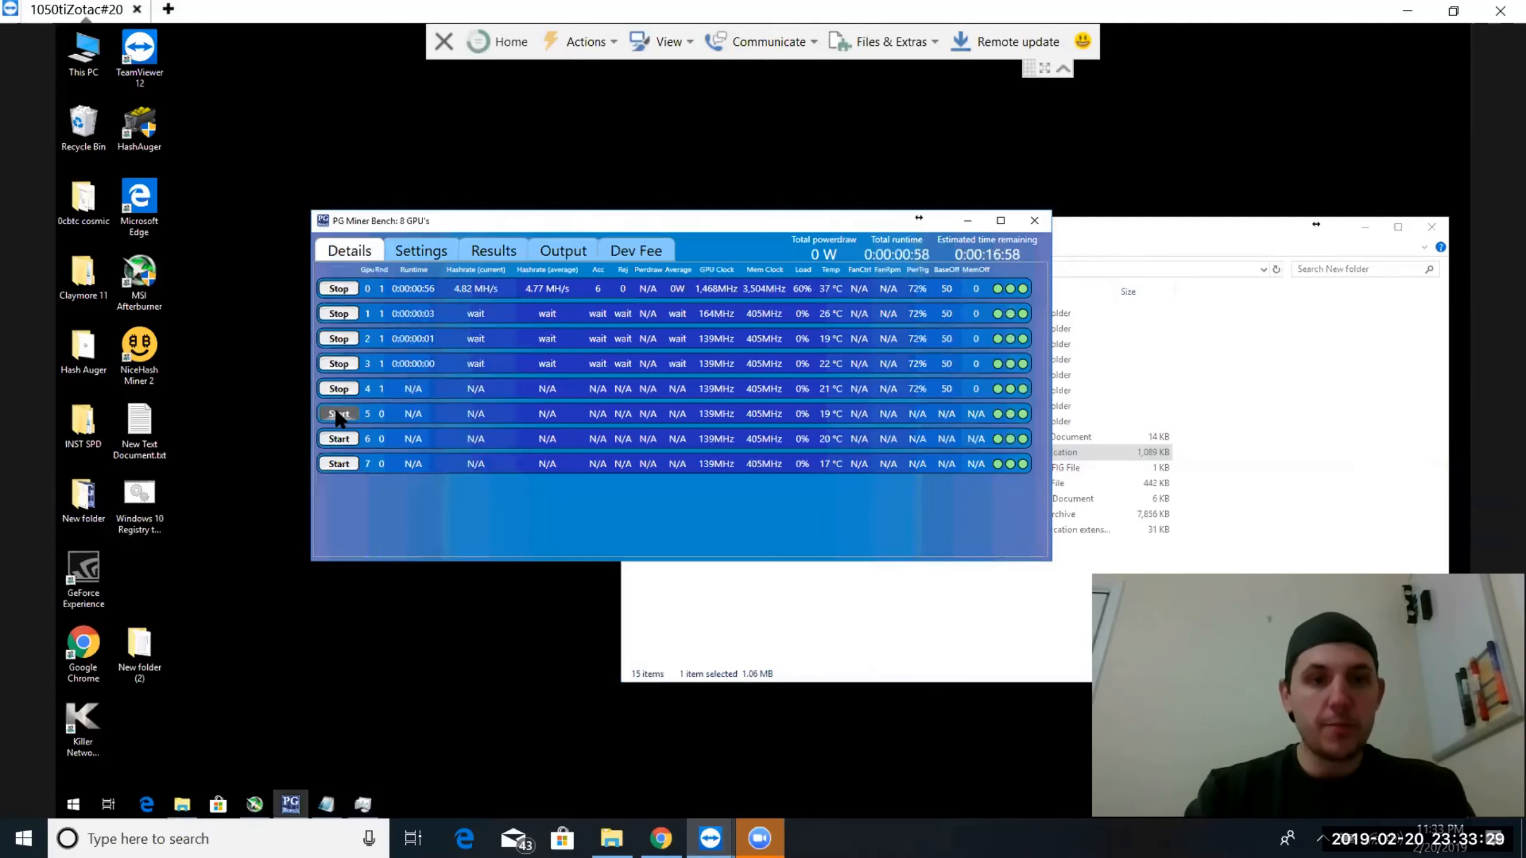
left_click(339, 415)
left_click(339, 440)
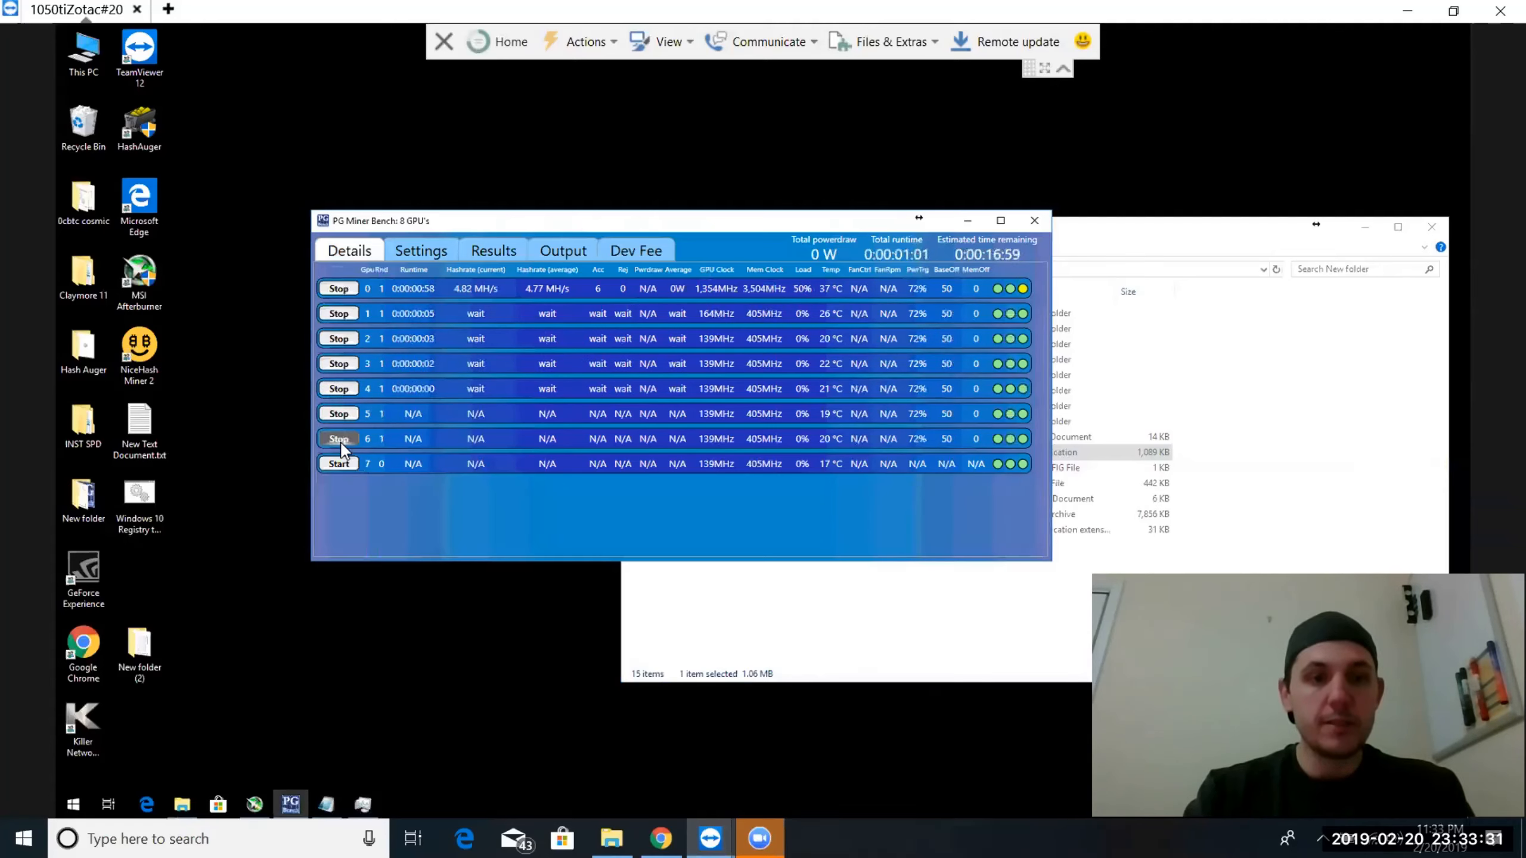
left_click(339, 464)
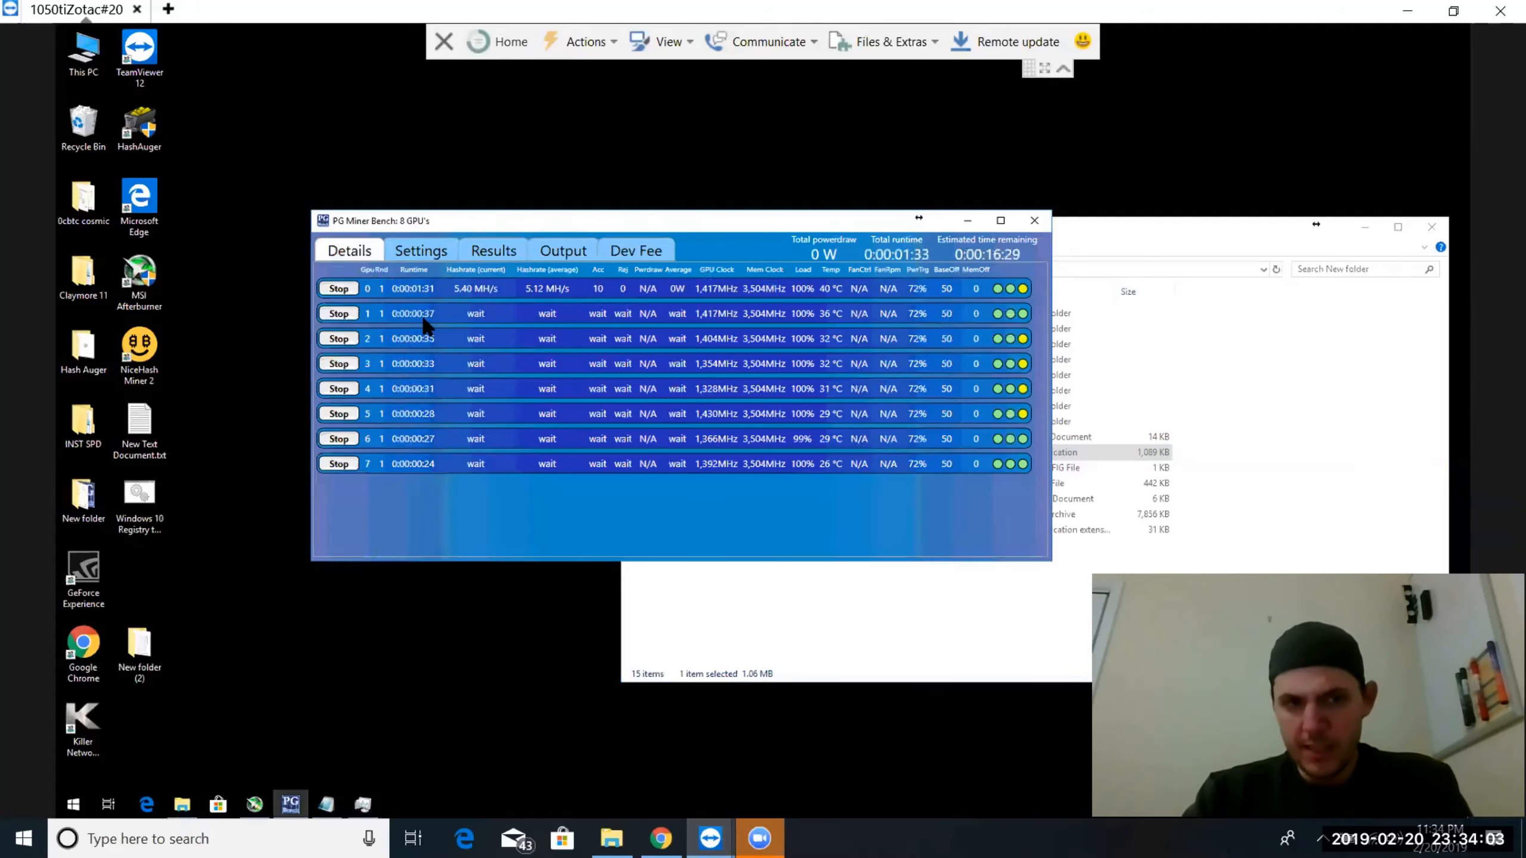
Examine the miner output logs of GPU 0 through GPU 4
left_click(556, 248)
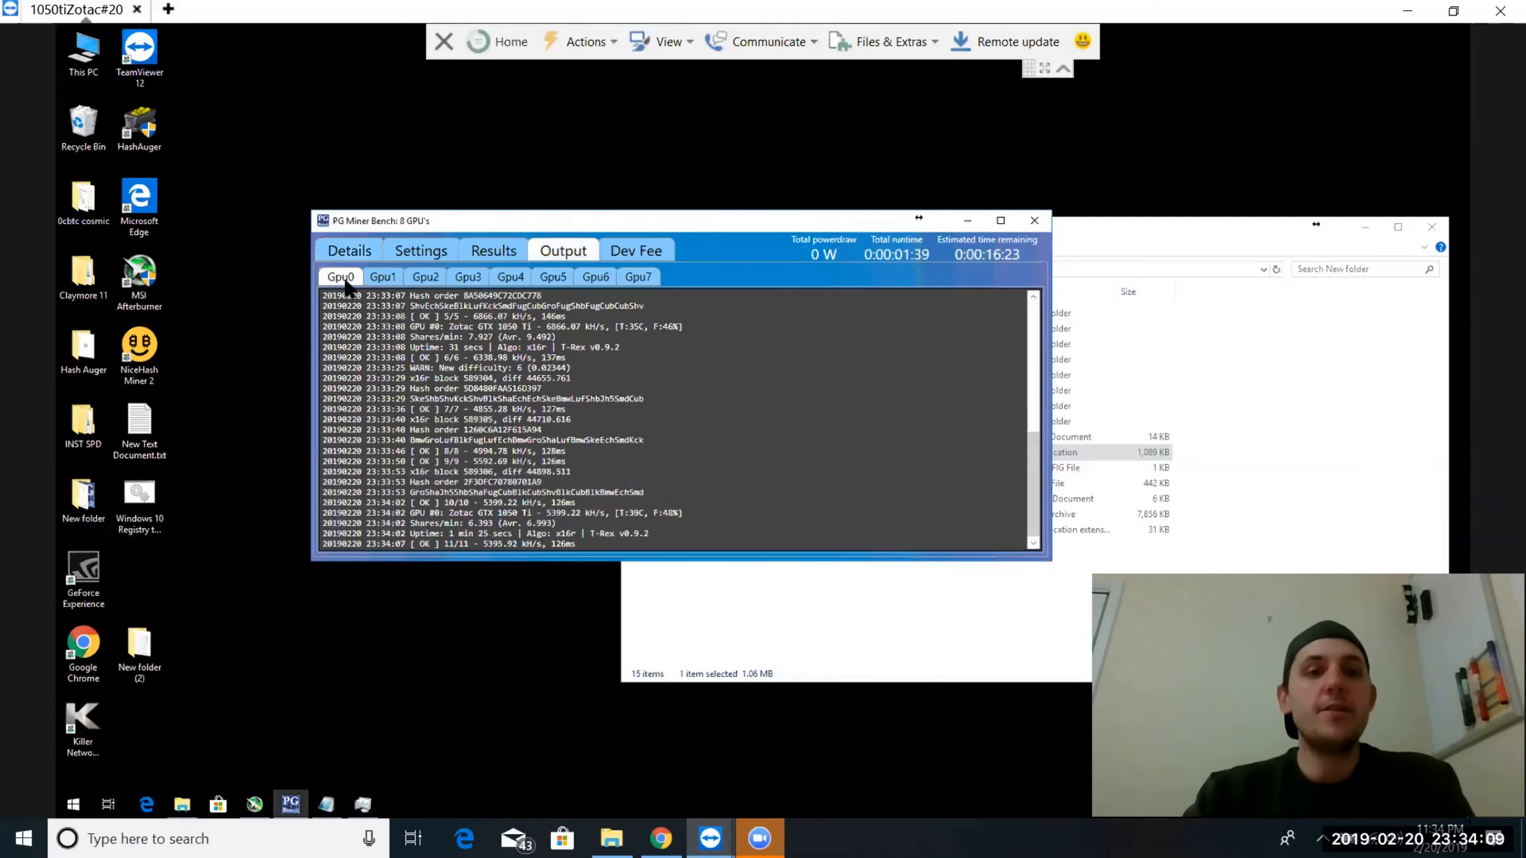
left_click(384, 277)
left_click(425, 277)
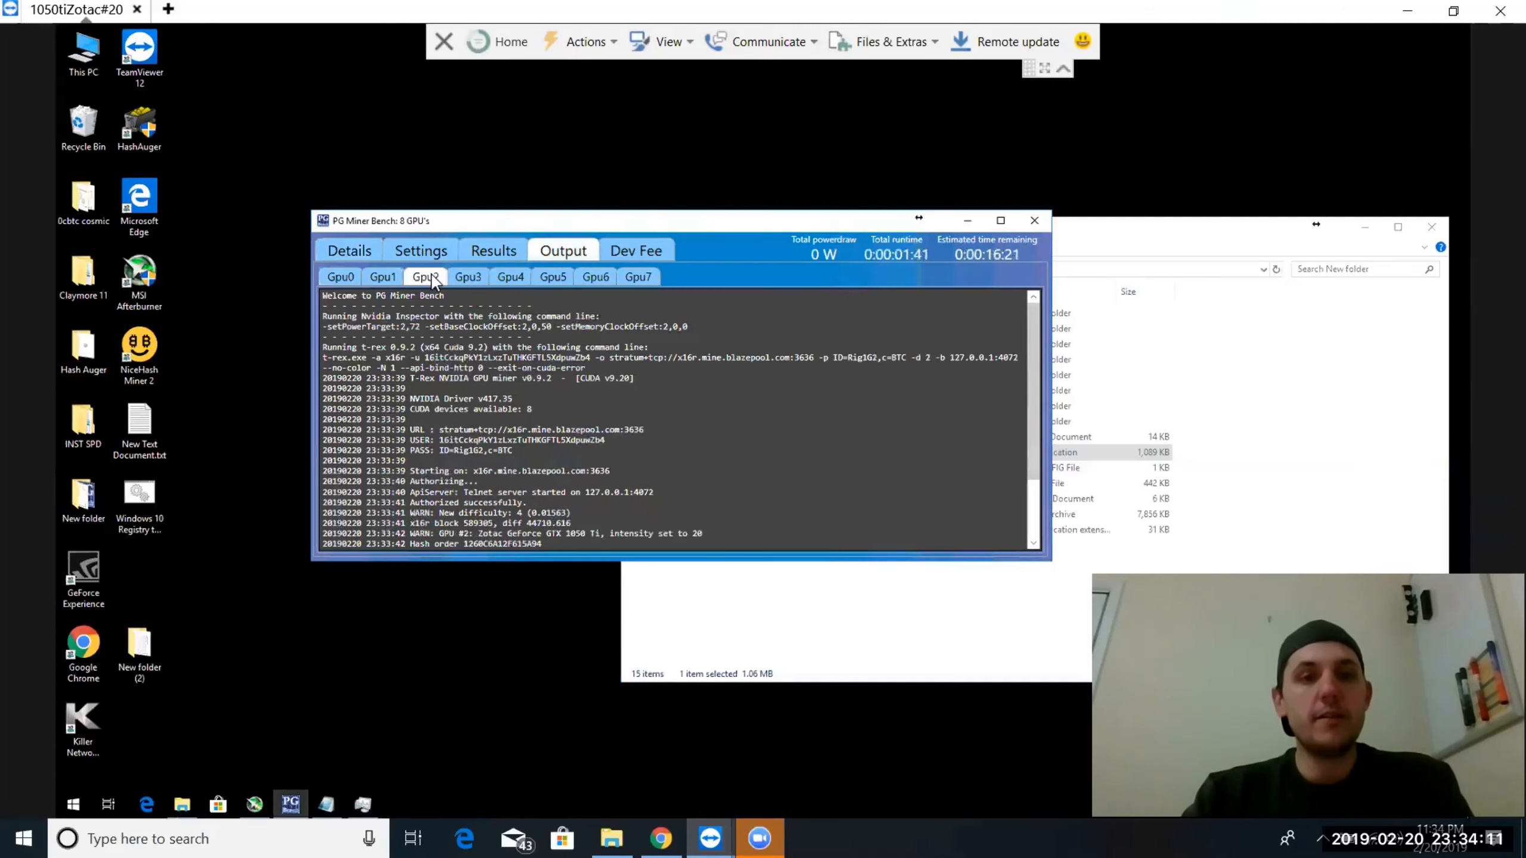
left_click(465, 275)
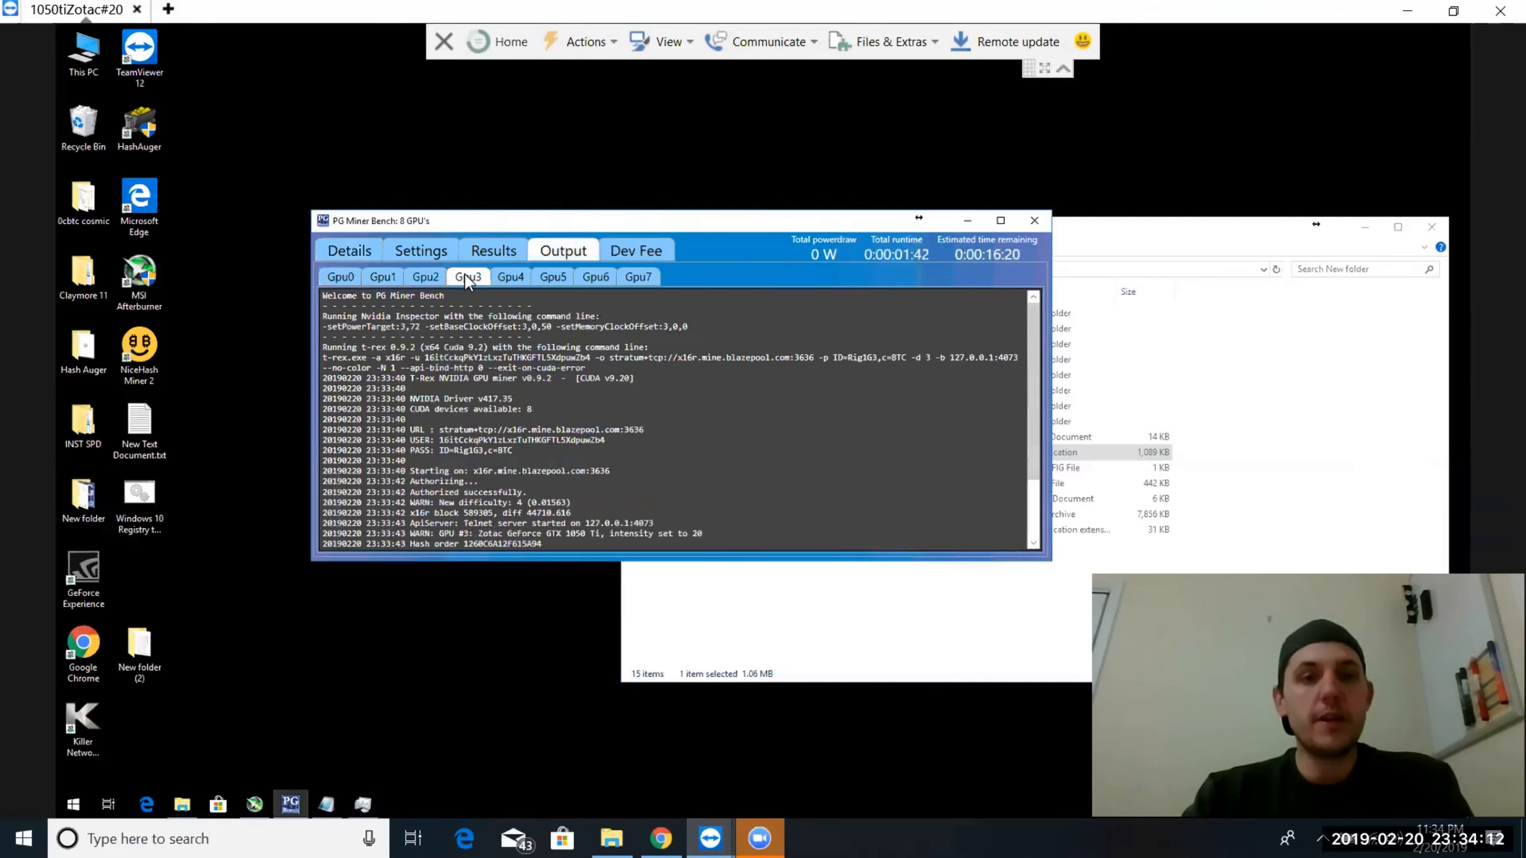
left_click(514, 275)
scroll(511, 400, "down", 2)
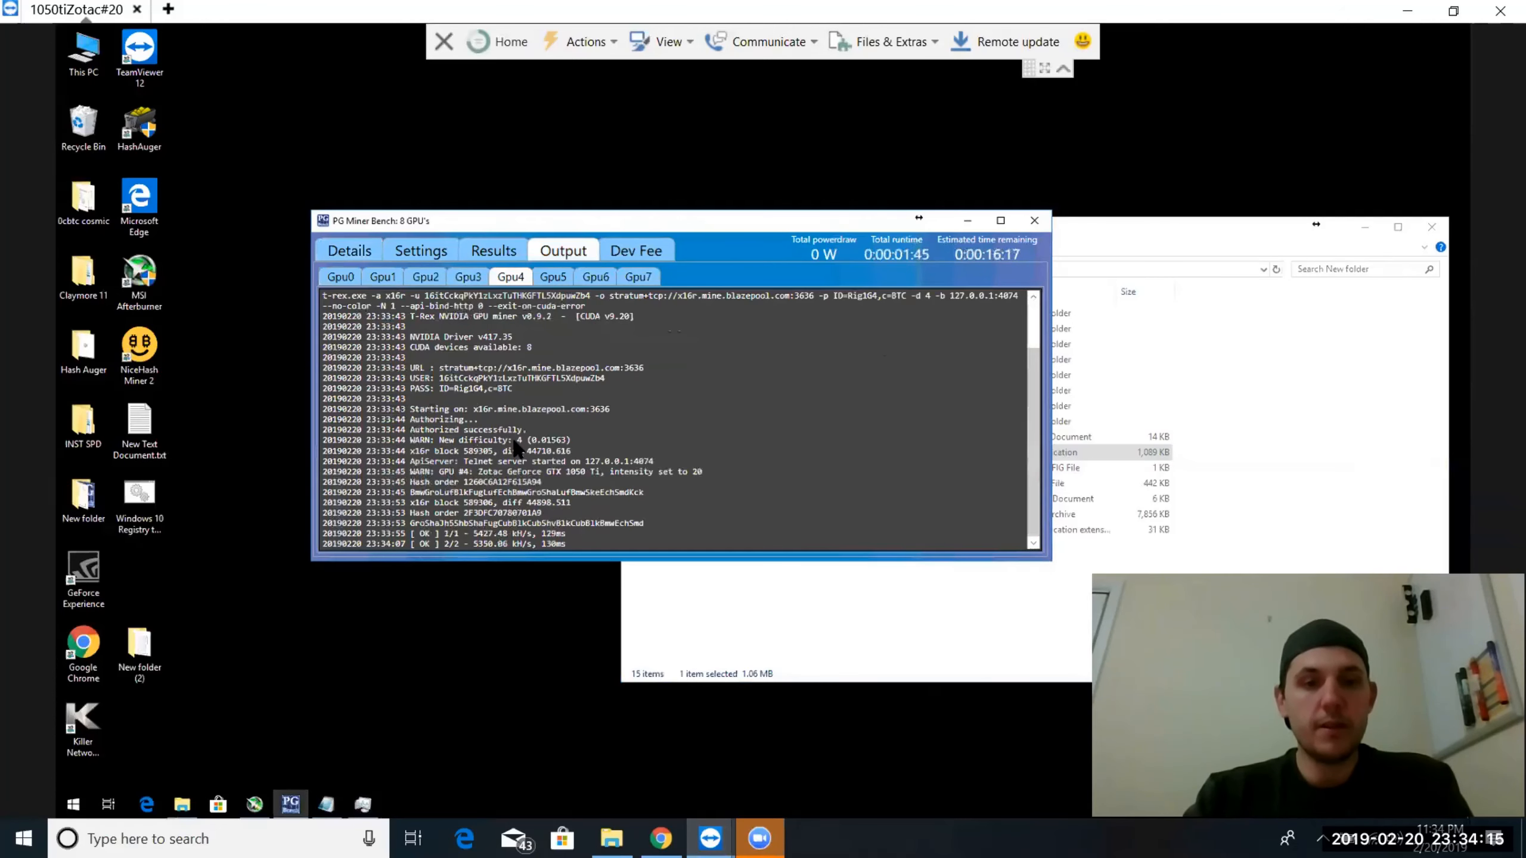
Read through the monitor output log in the settings down to its last lines
left_click(420, 248)
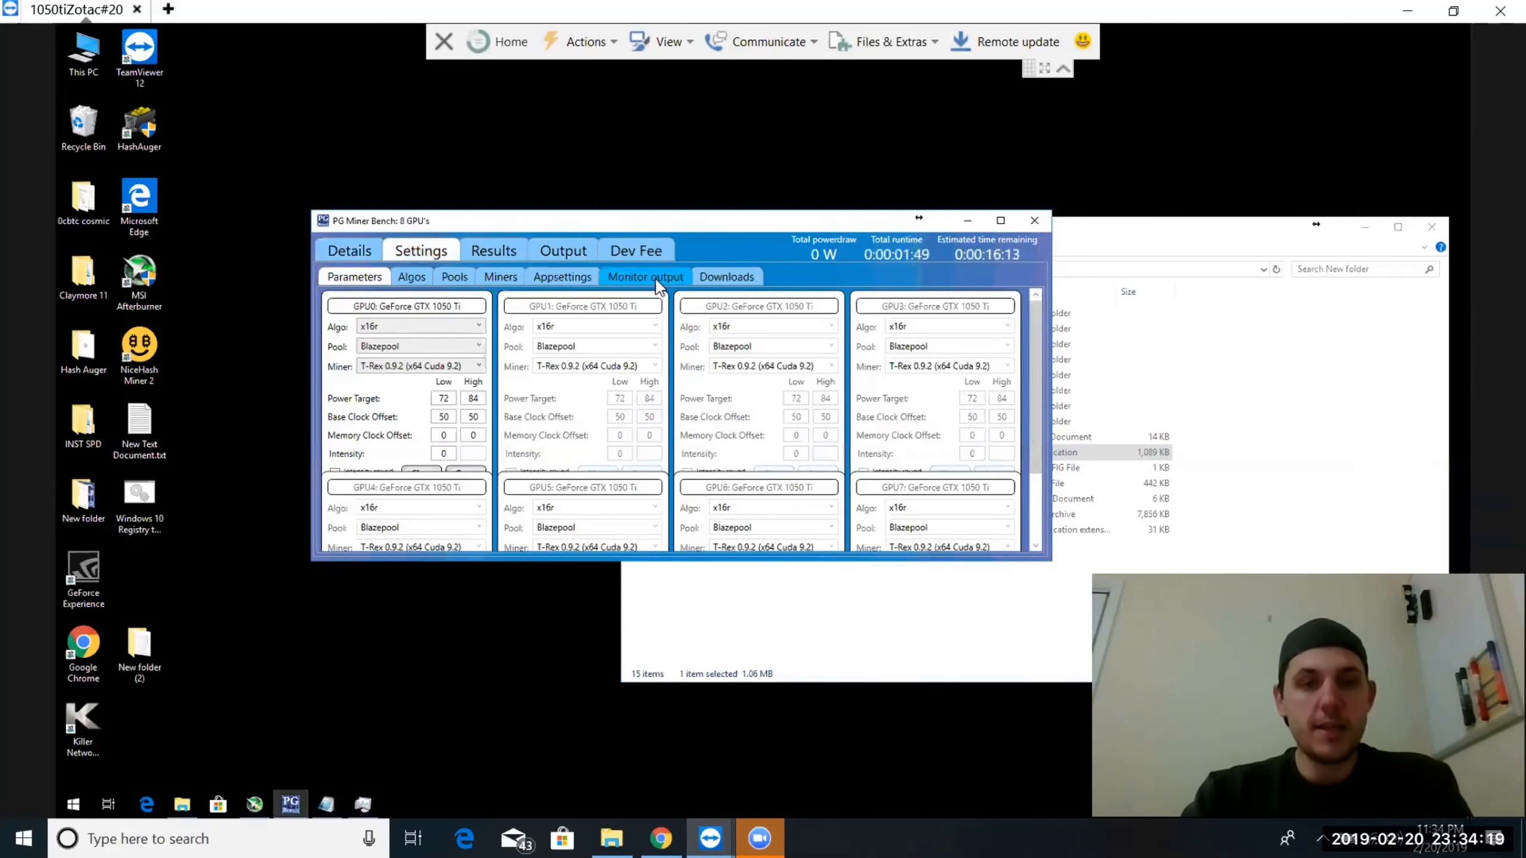
left_click(657, 277)
scroll(578, 493, "down", 5)
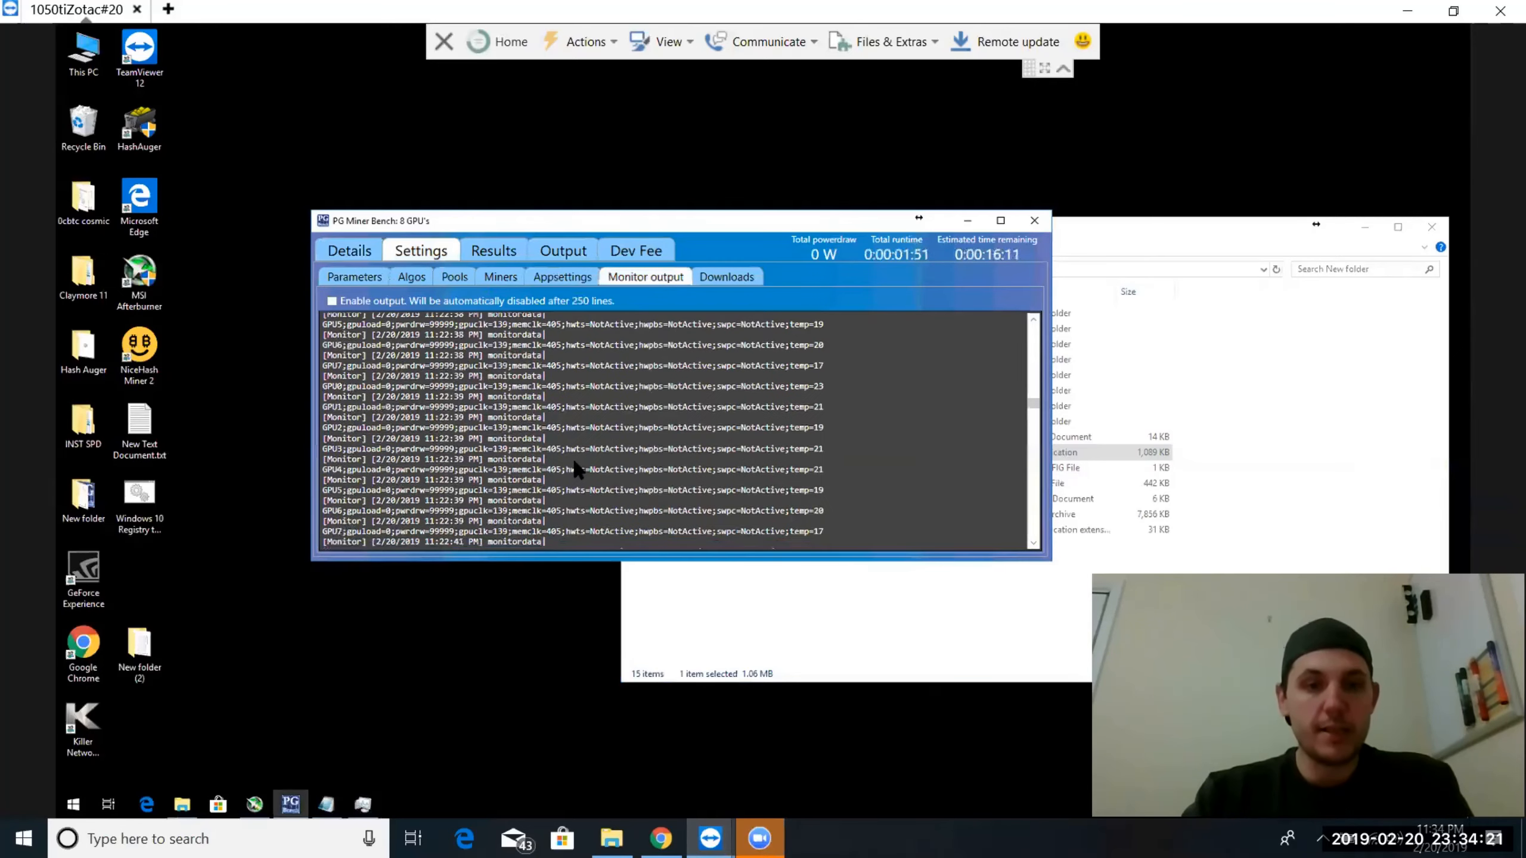
scroll(578, 463, "down", 15)
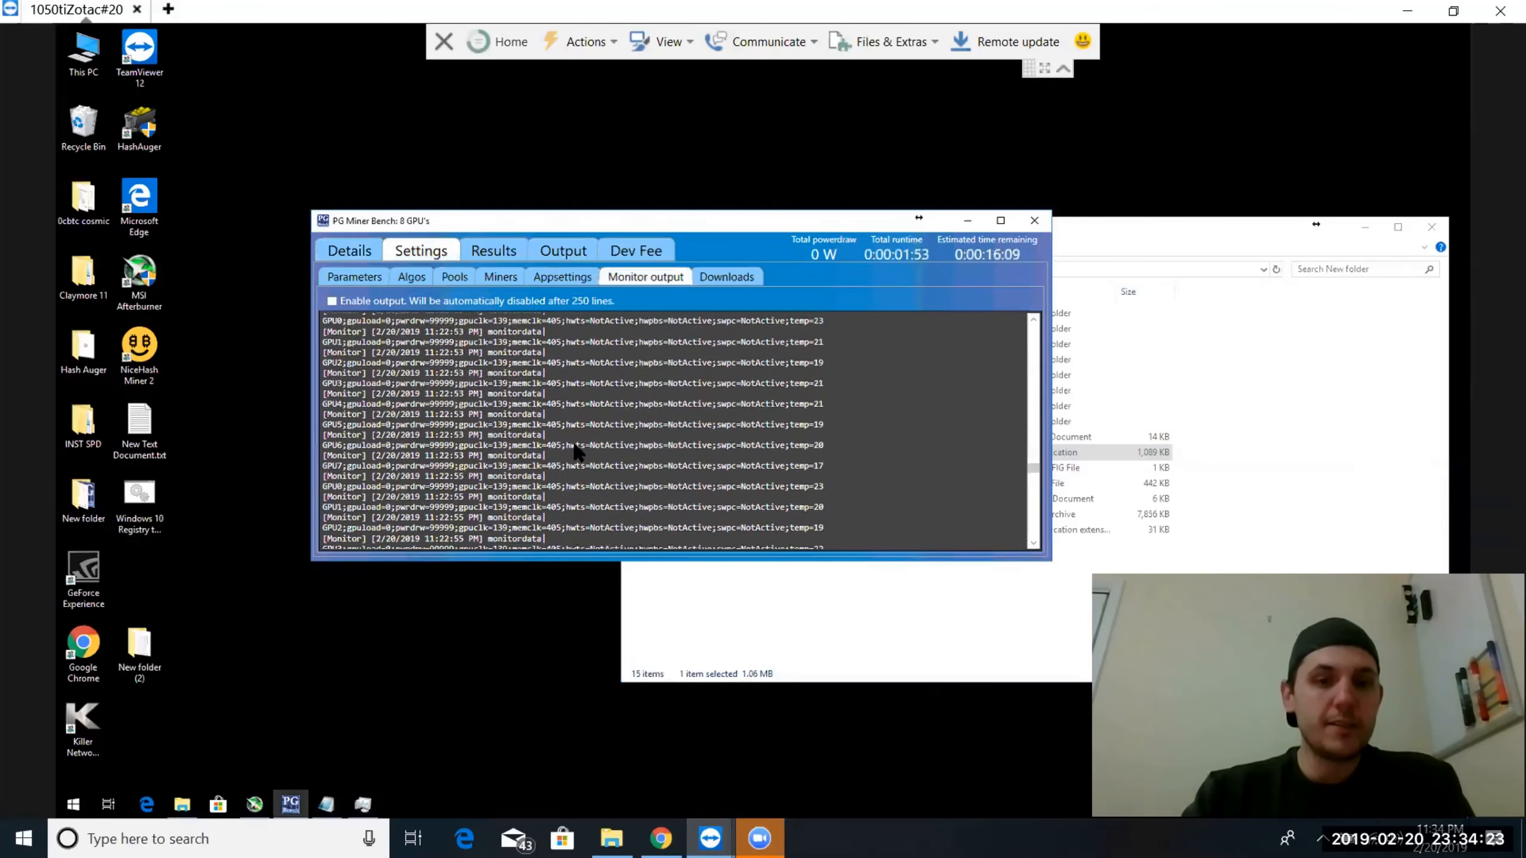
scroll(578, 452, "down", 15)
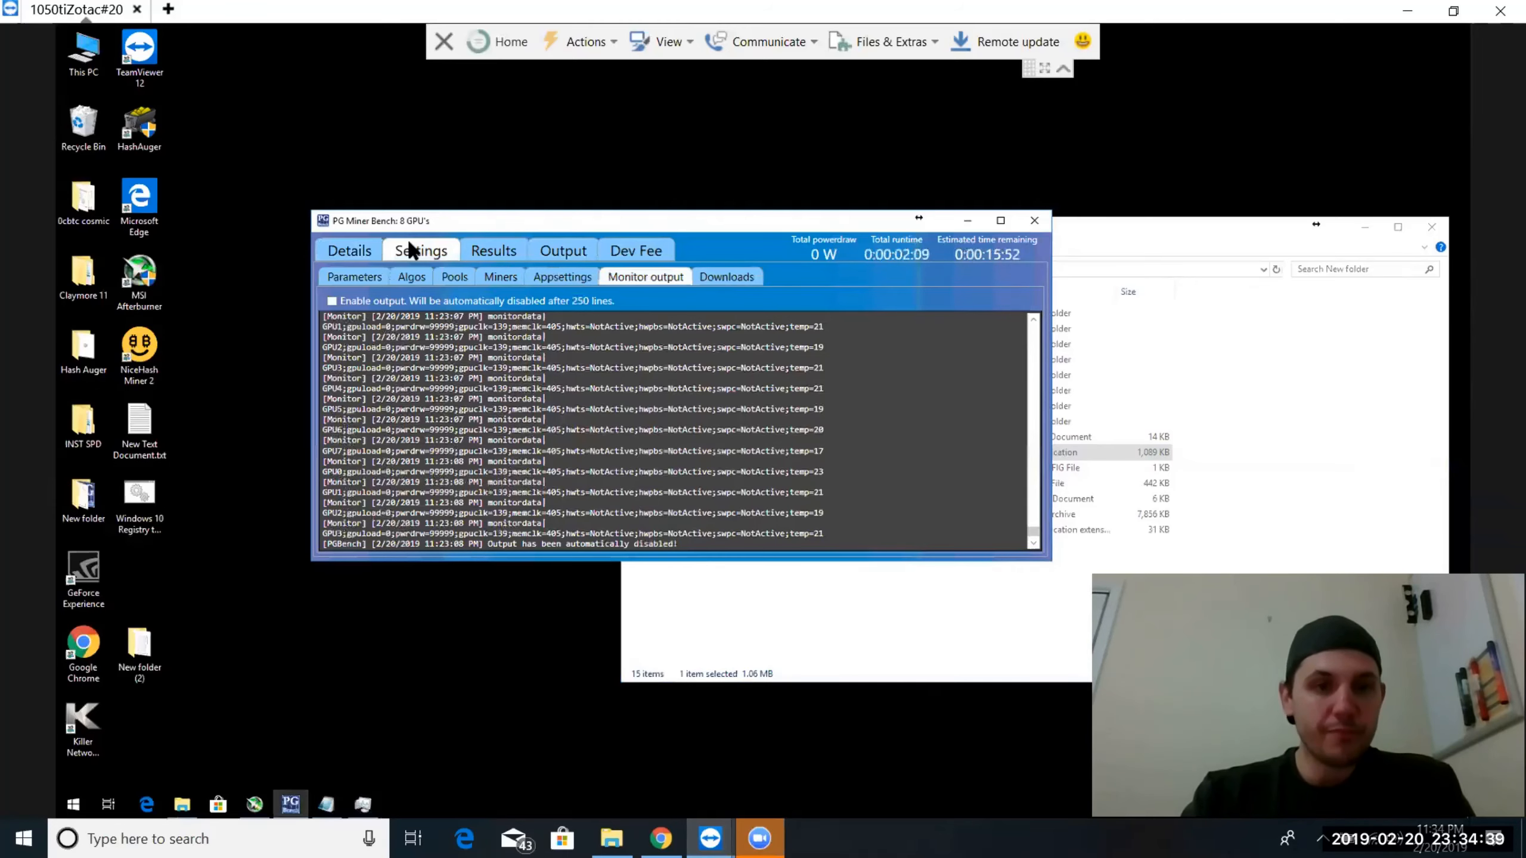
Compare the benchmark progress of all GPUs with the round runtimes in the app settings
left_click(346, 245)
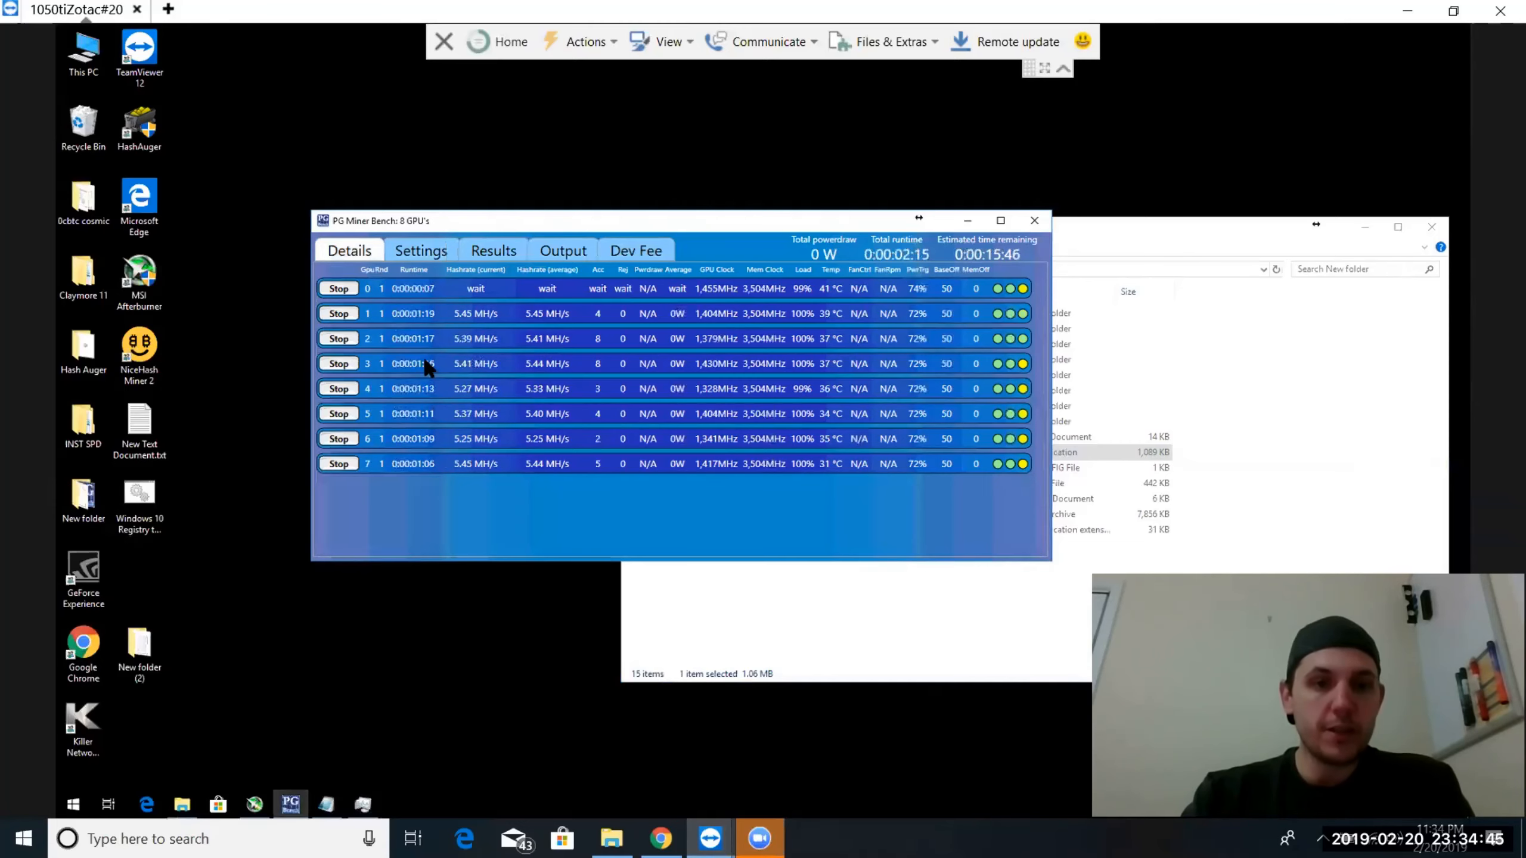
left_click(419, 252)
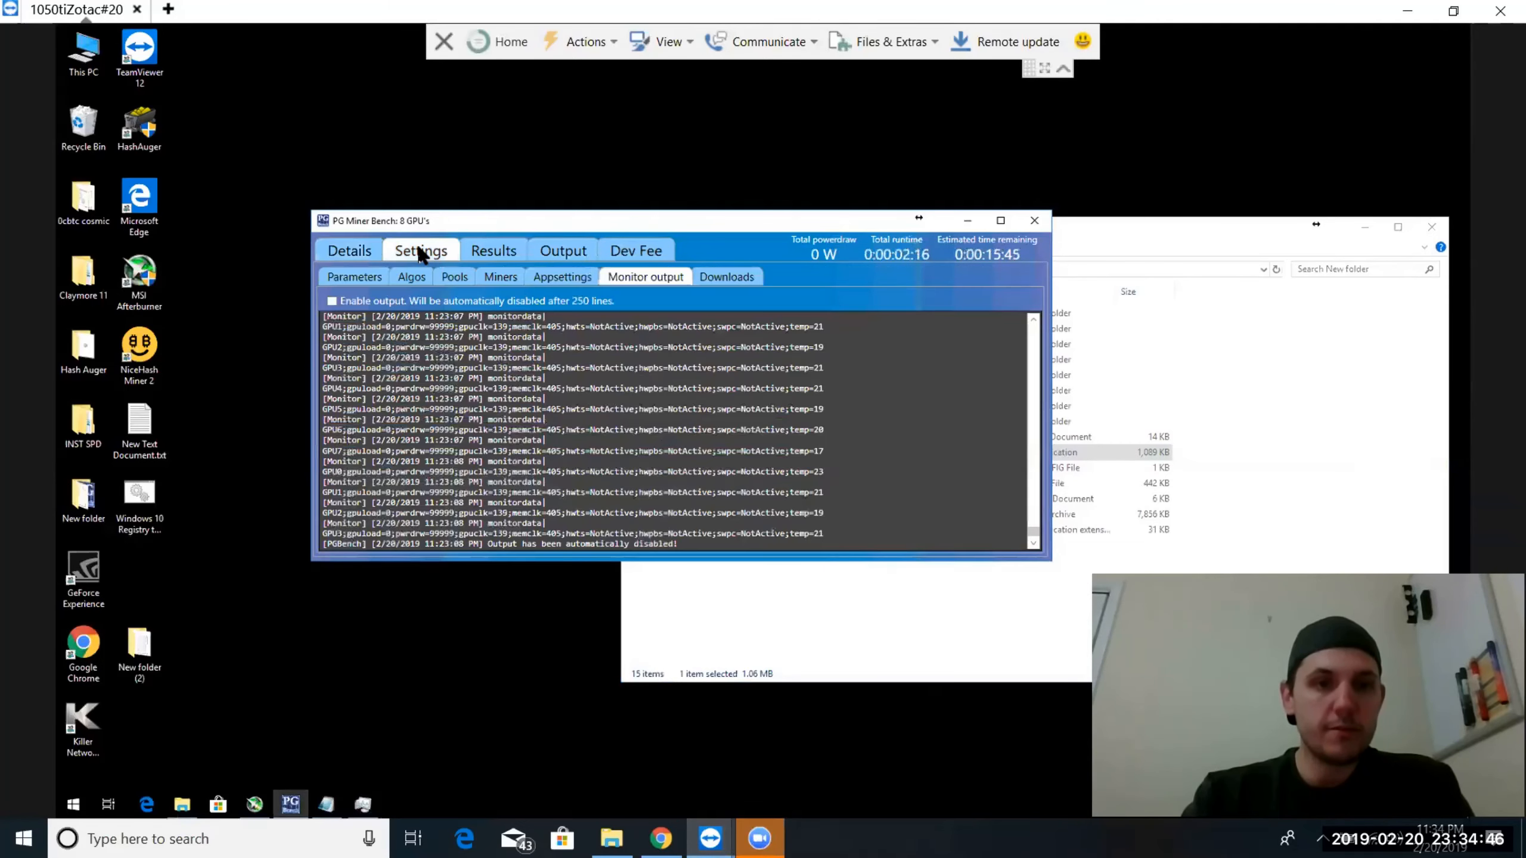
left_click(557, 276)
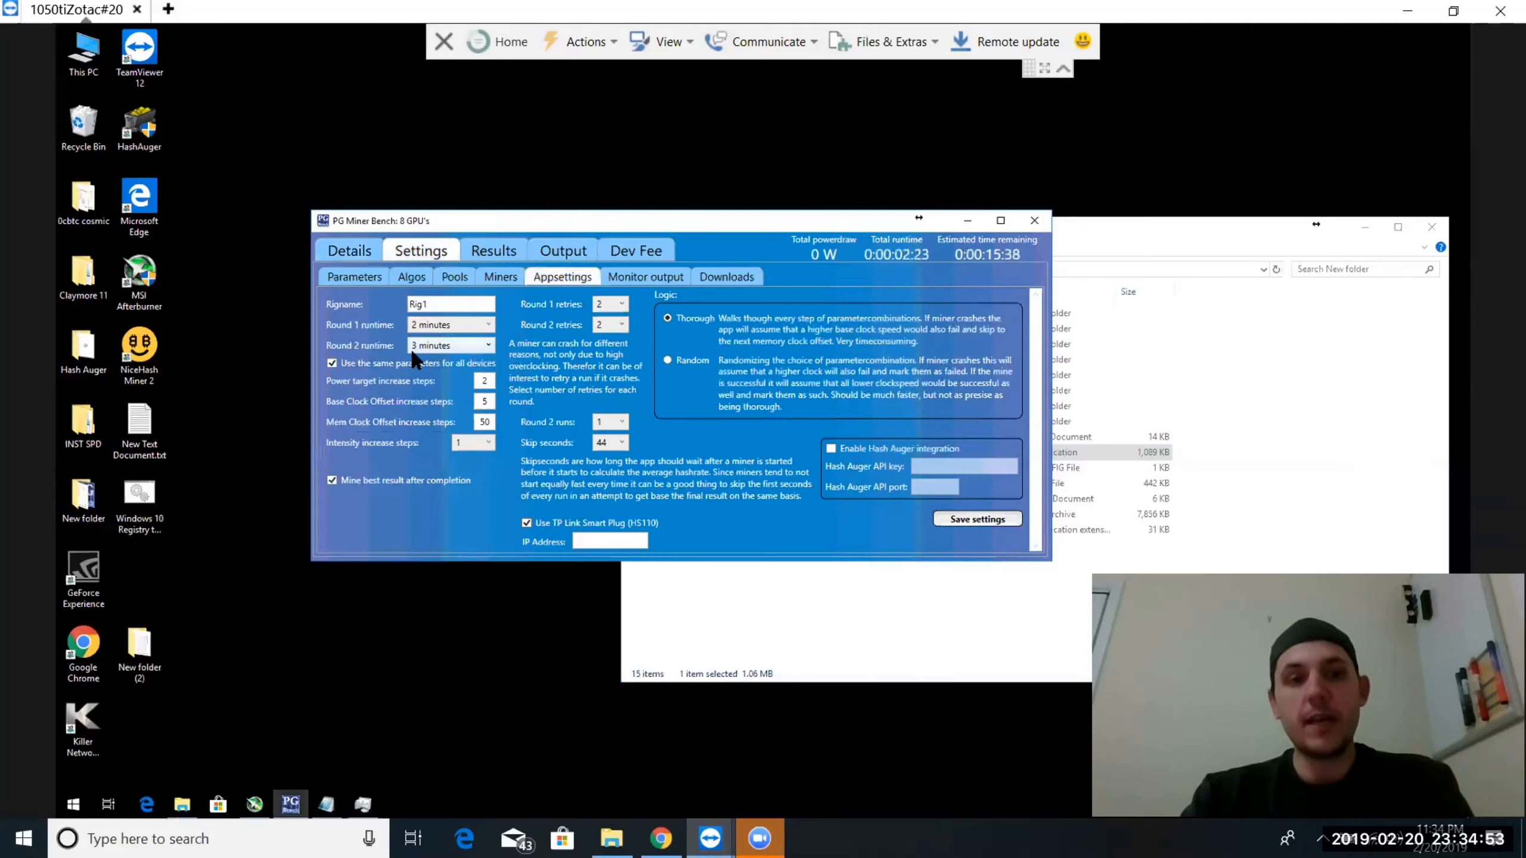
left_click(353, 274)
left_click(362, 251)
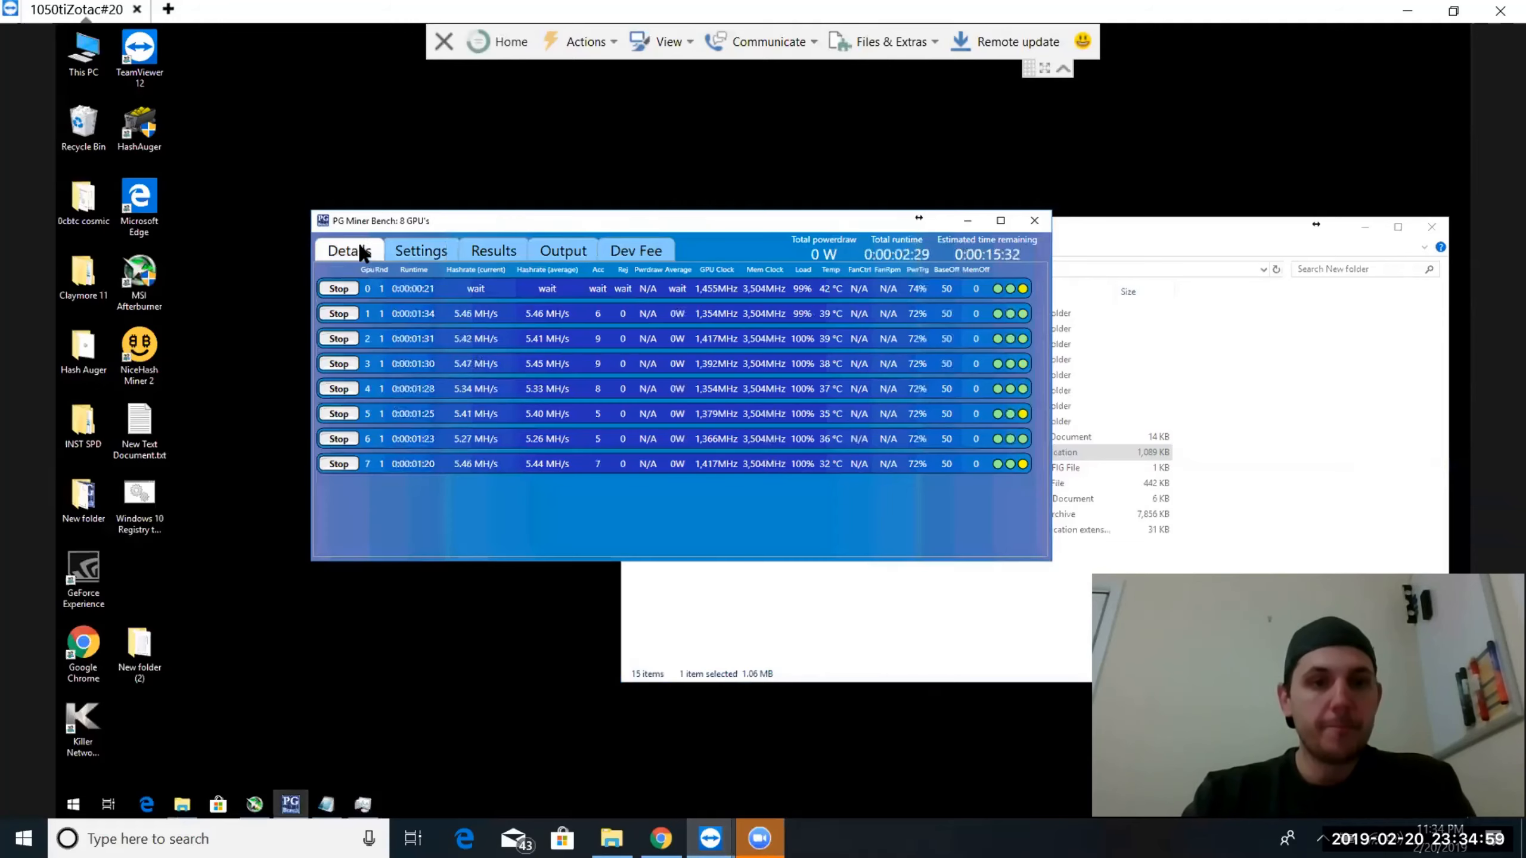
Review the recorded benchmark results for GPU 0 and GPU 1, checking the live device details in between
left_click(485, 248)
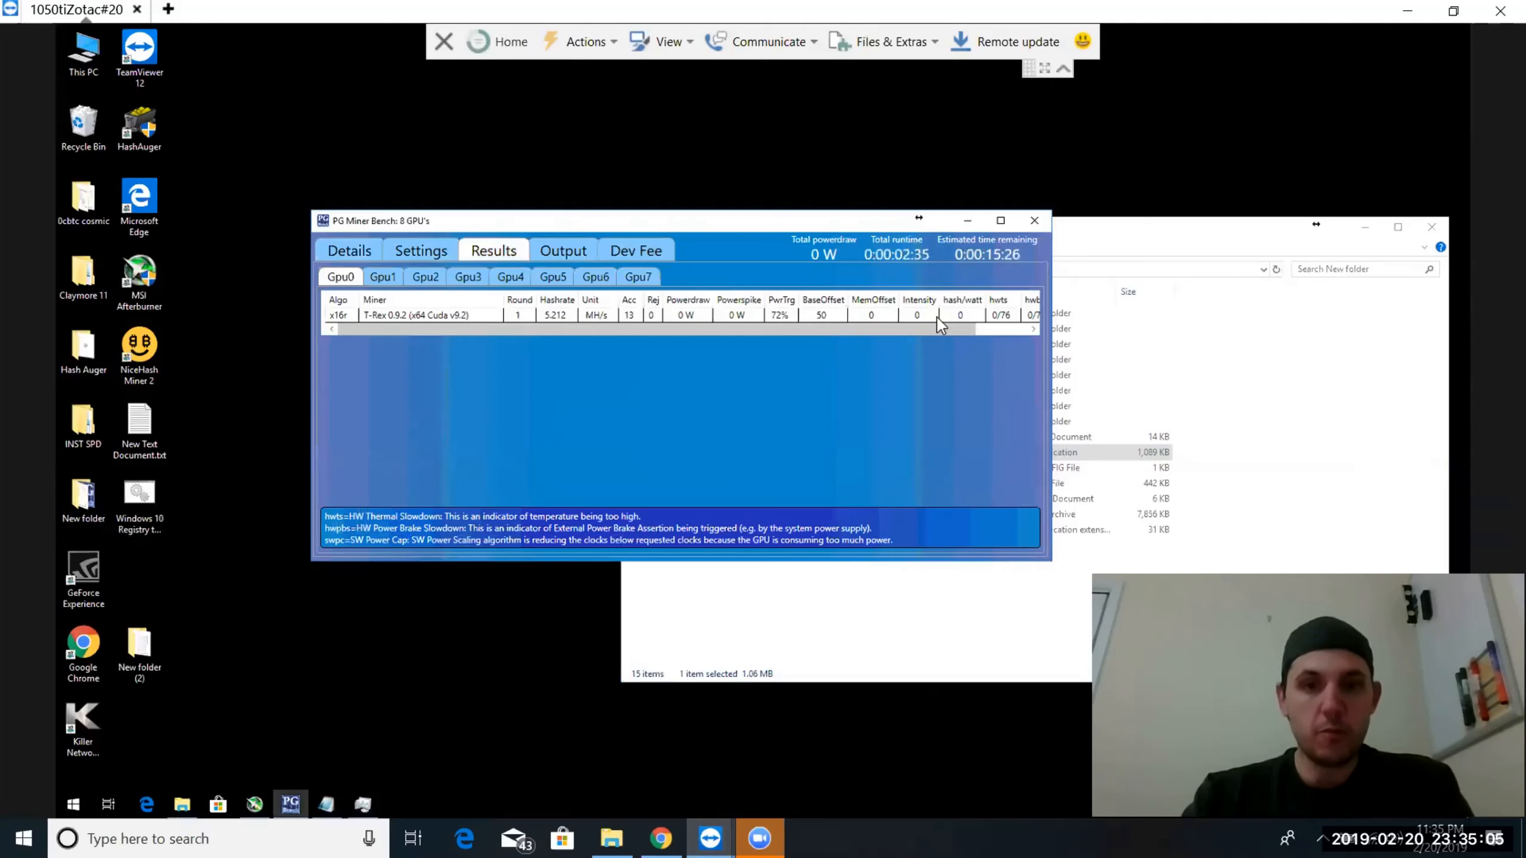
left_click(381, 278)
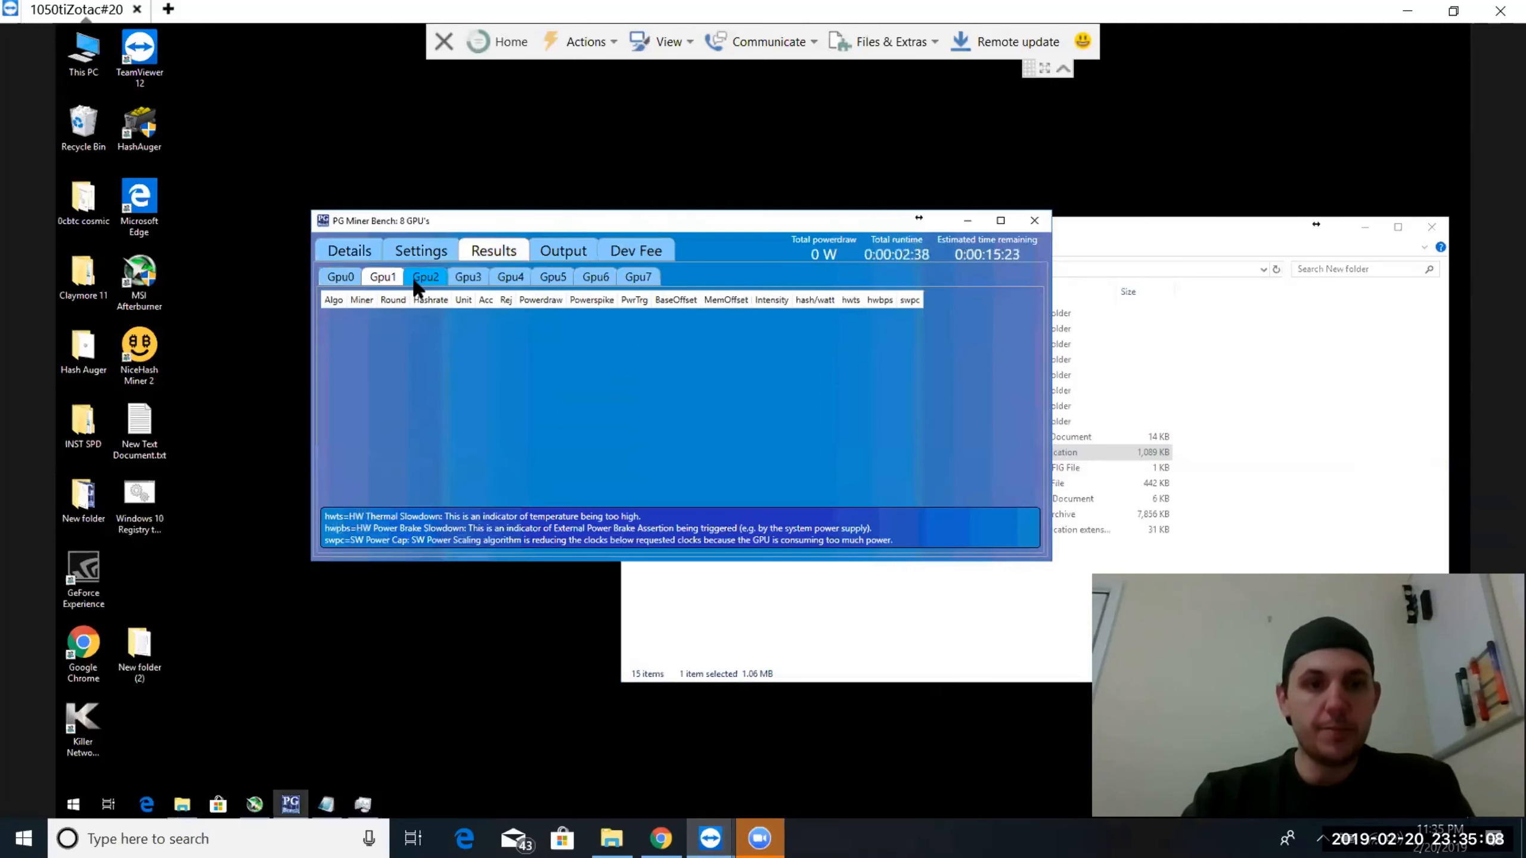
left_click(351, 252)
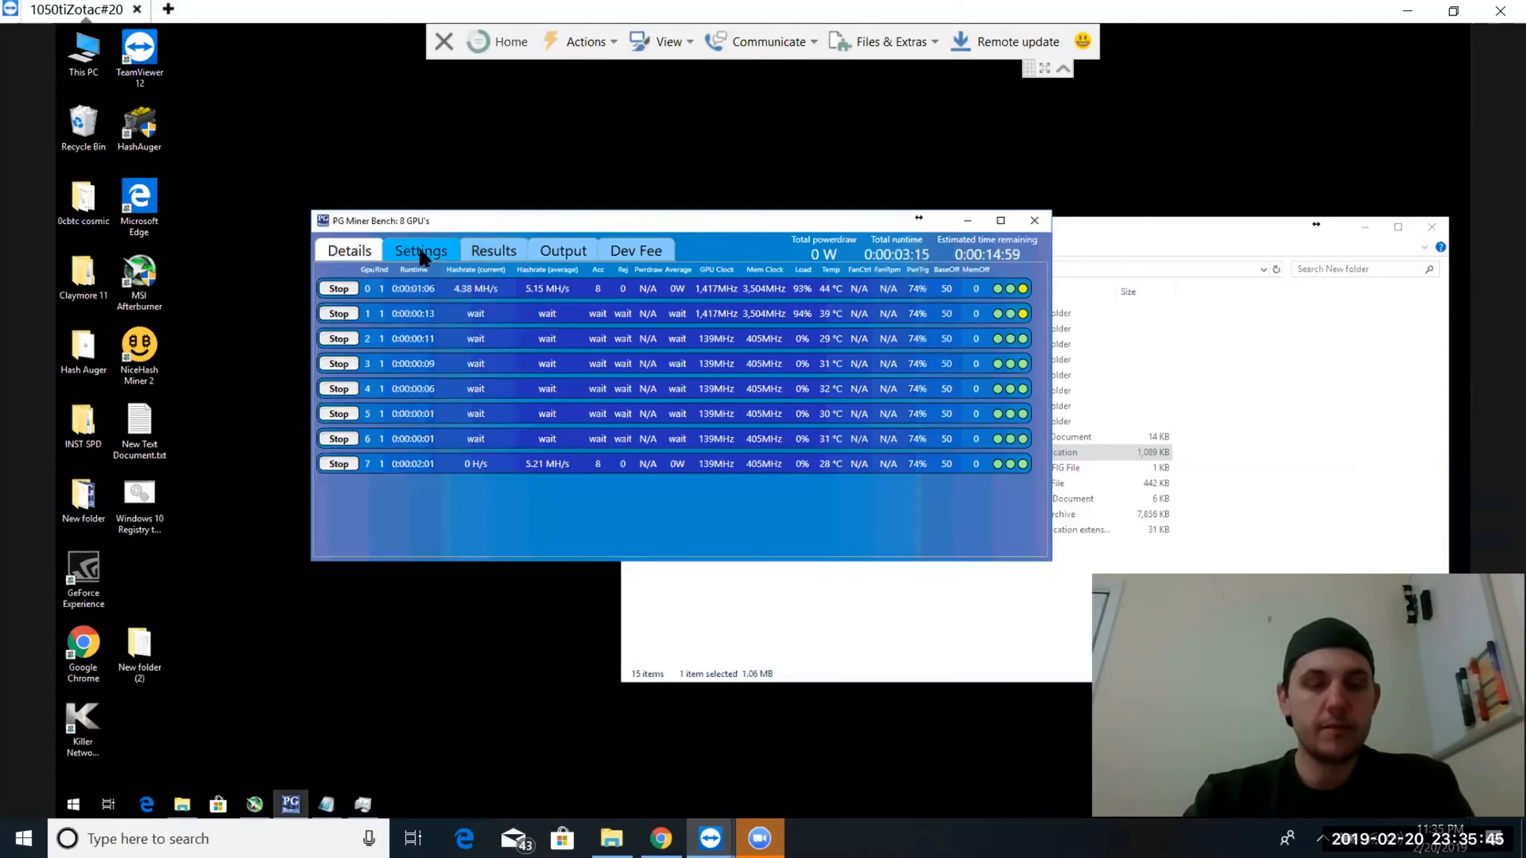
left_click(493, 250)
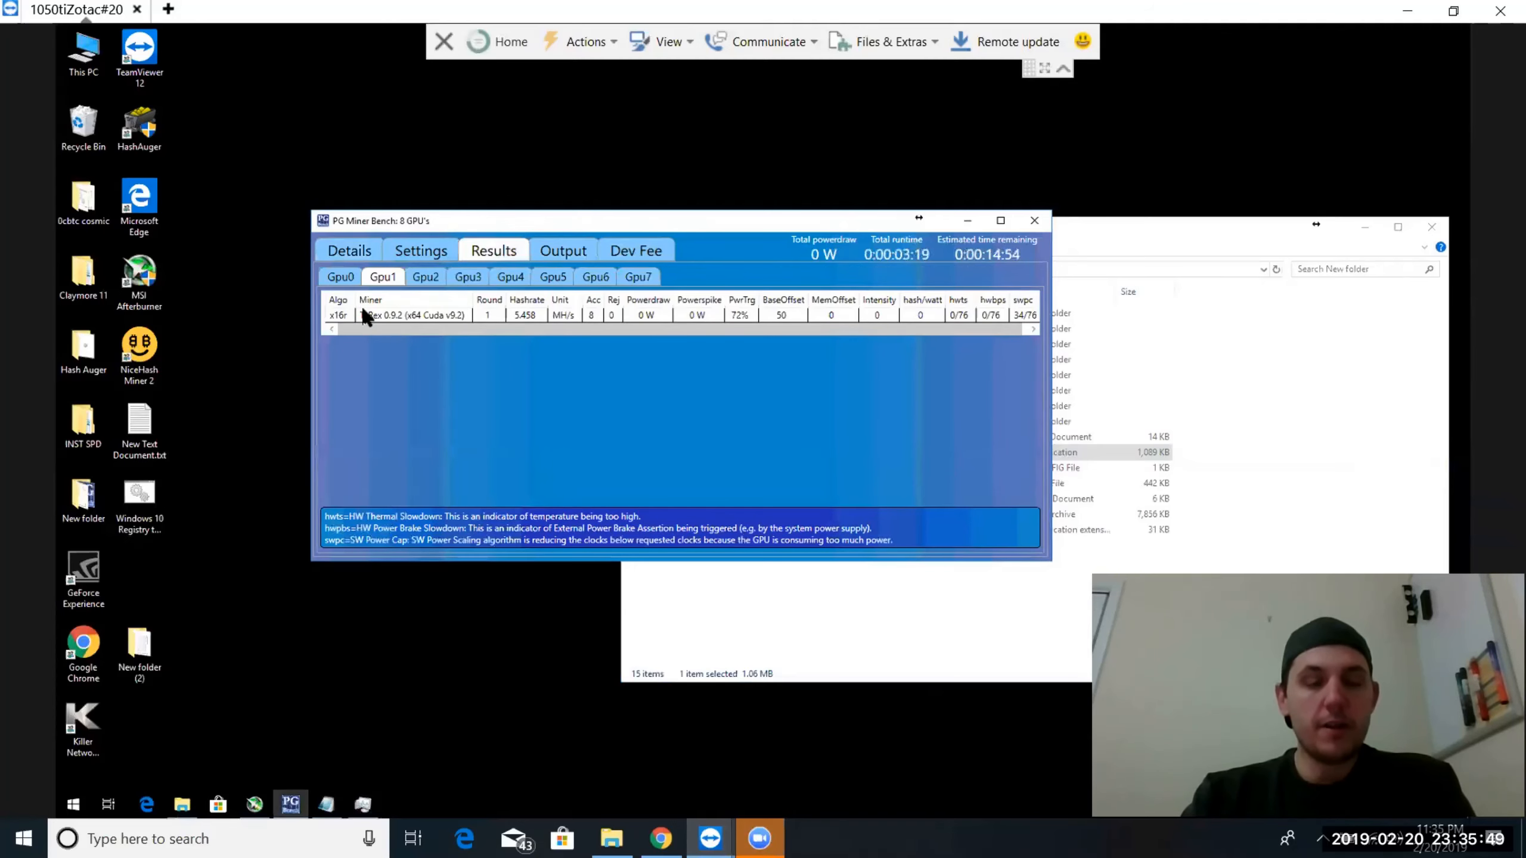
Review the recorded benchmark results for GPU 2 and GPU 3, and check the live details of all GPUs
left_click(427, 277)
left_click(465, 279)
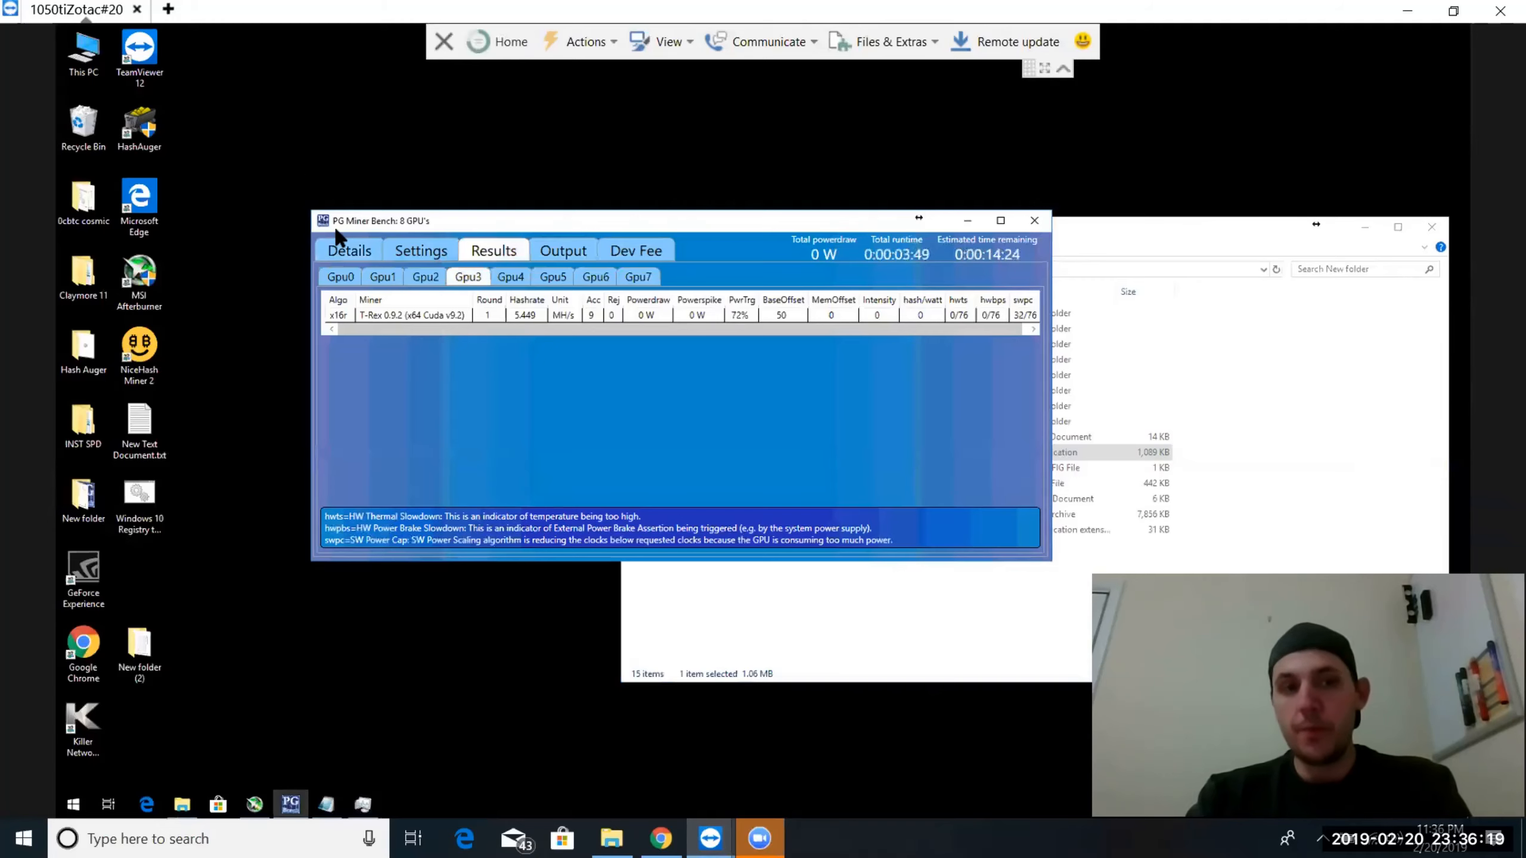
left_click(339, 249)
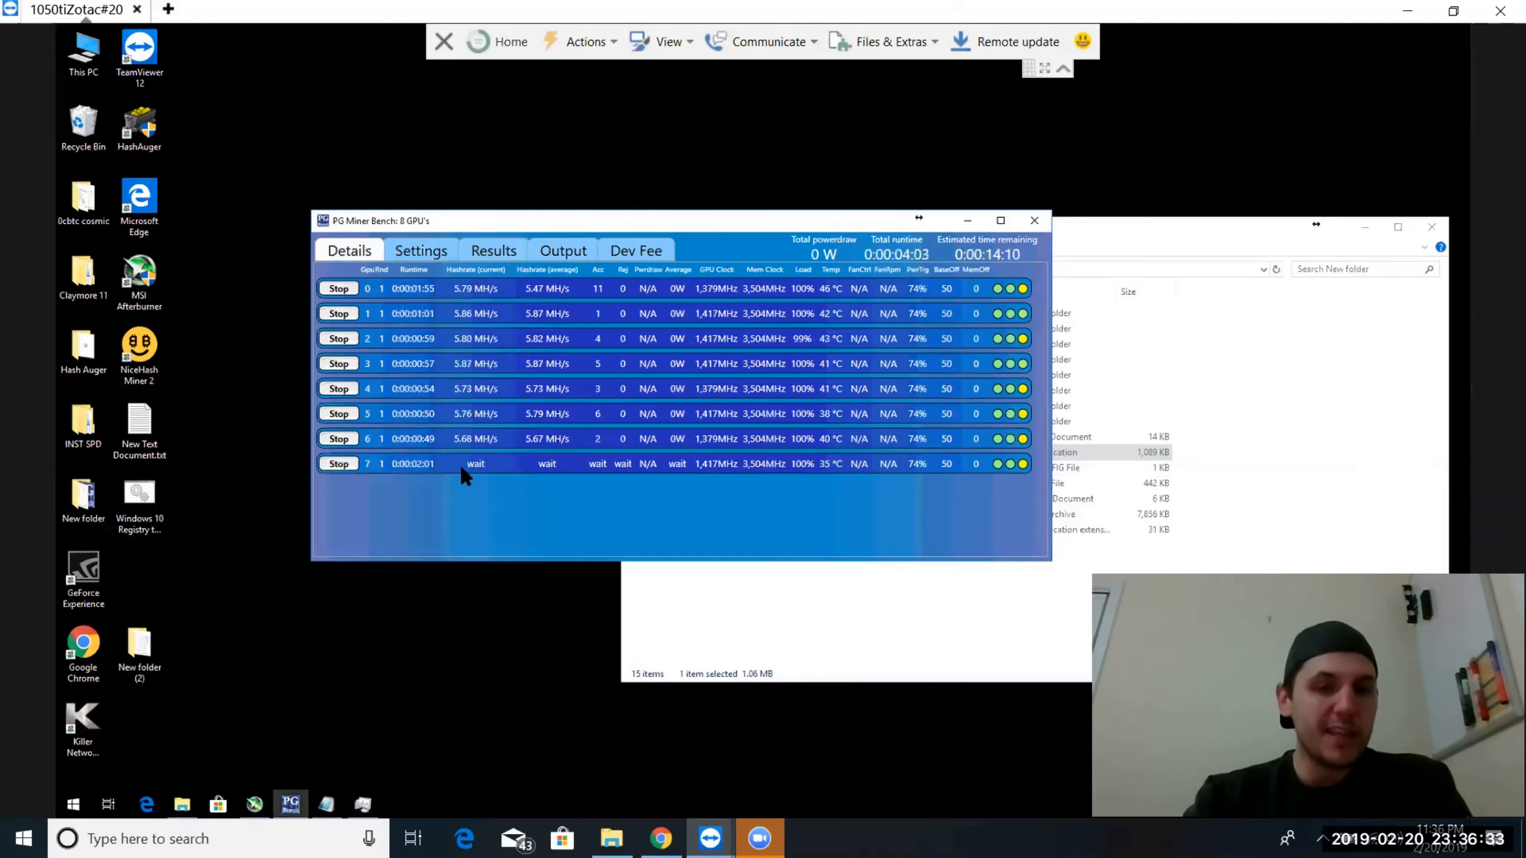
Launch Hash Auger from the remote desktop, allow it to make changes, and move its window aside
double_click(139, 126)
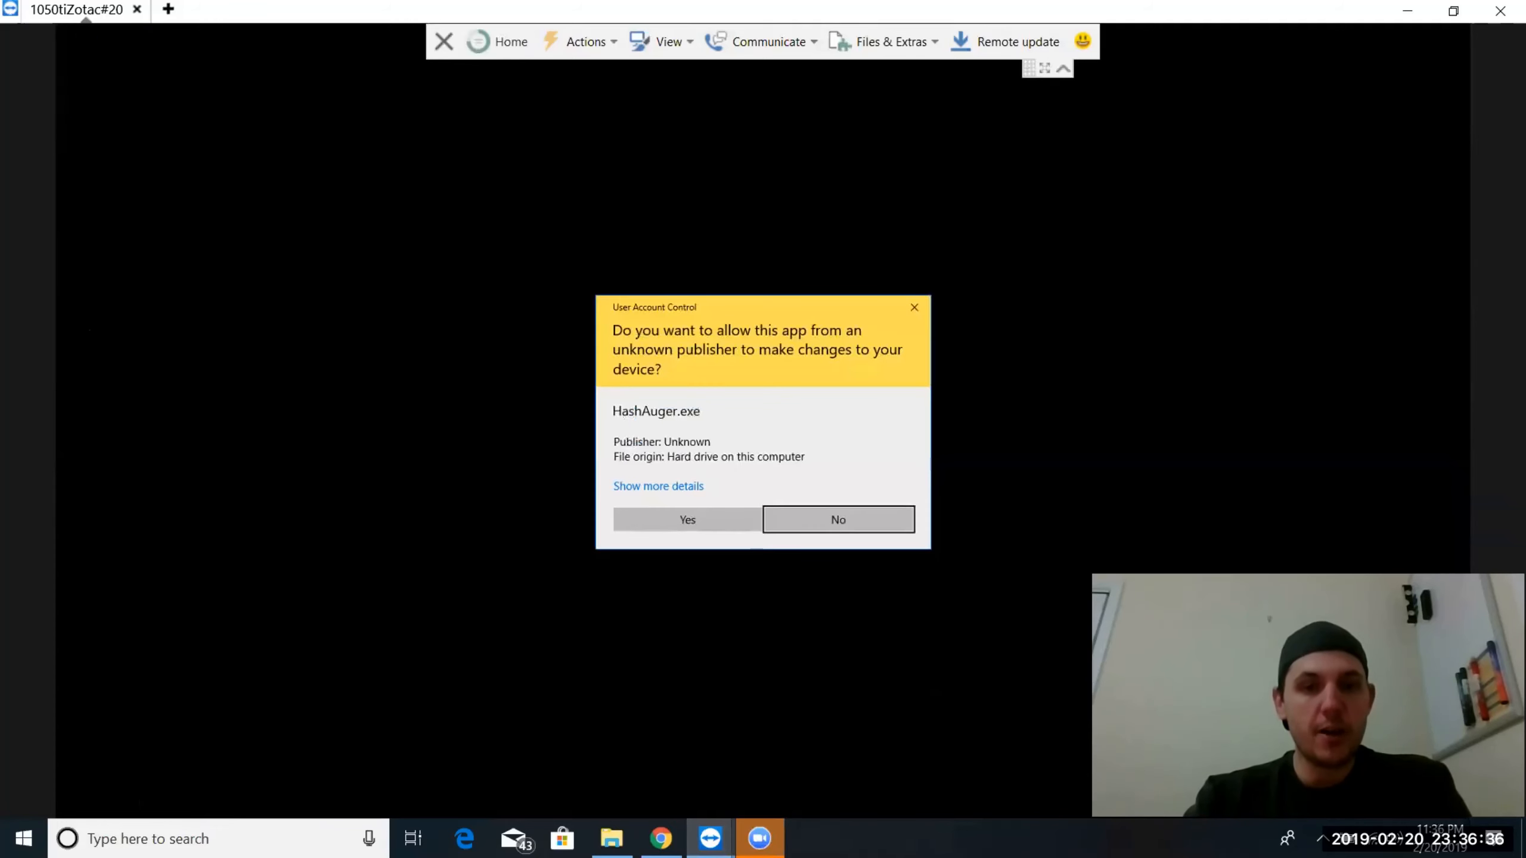
left_click(672, 514)
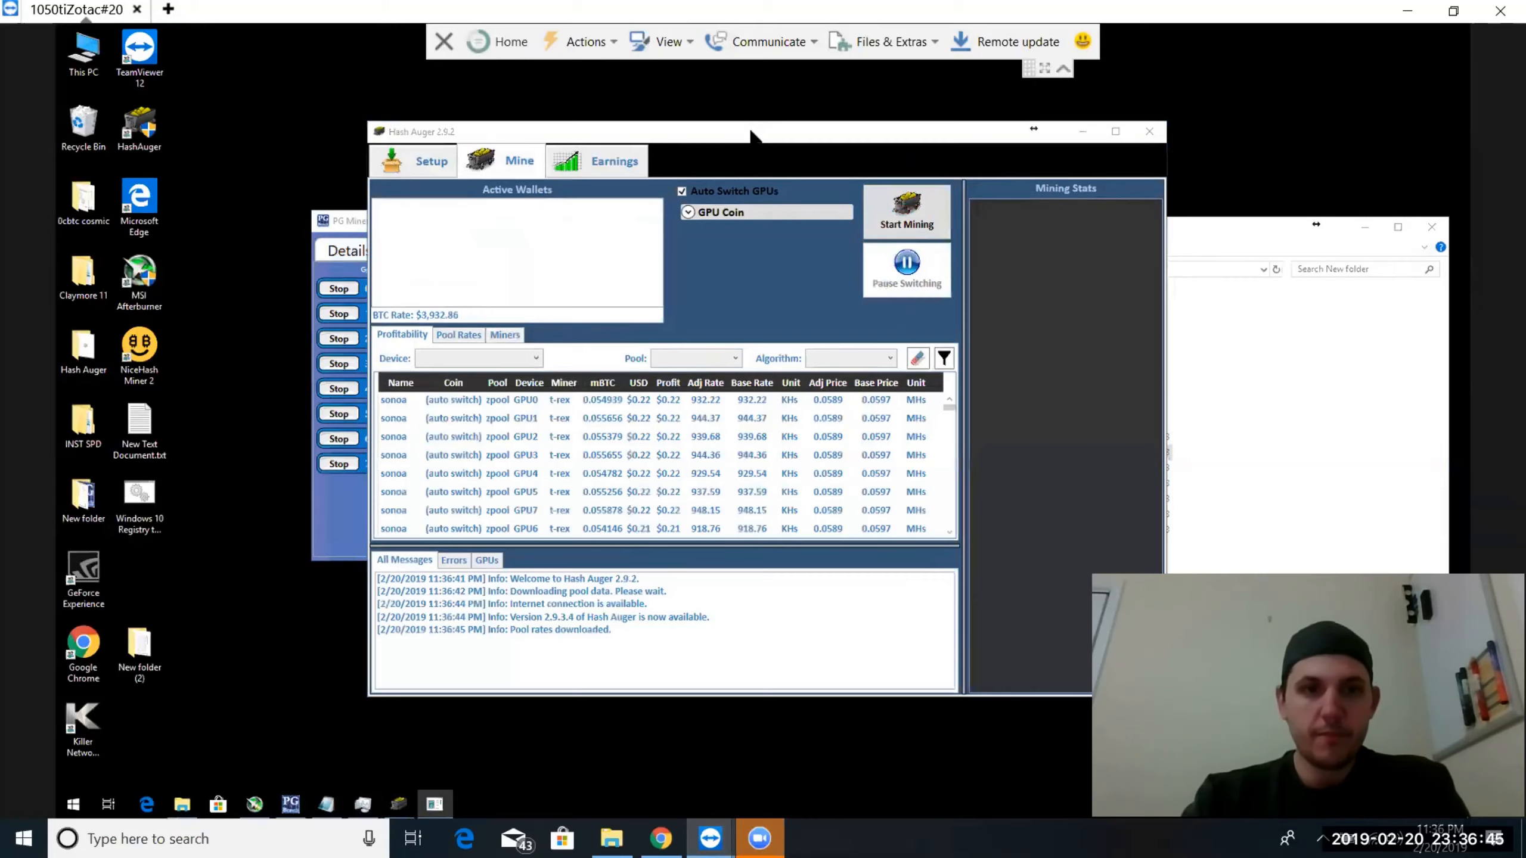
left_click_drag(753, 134, 582, 140)
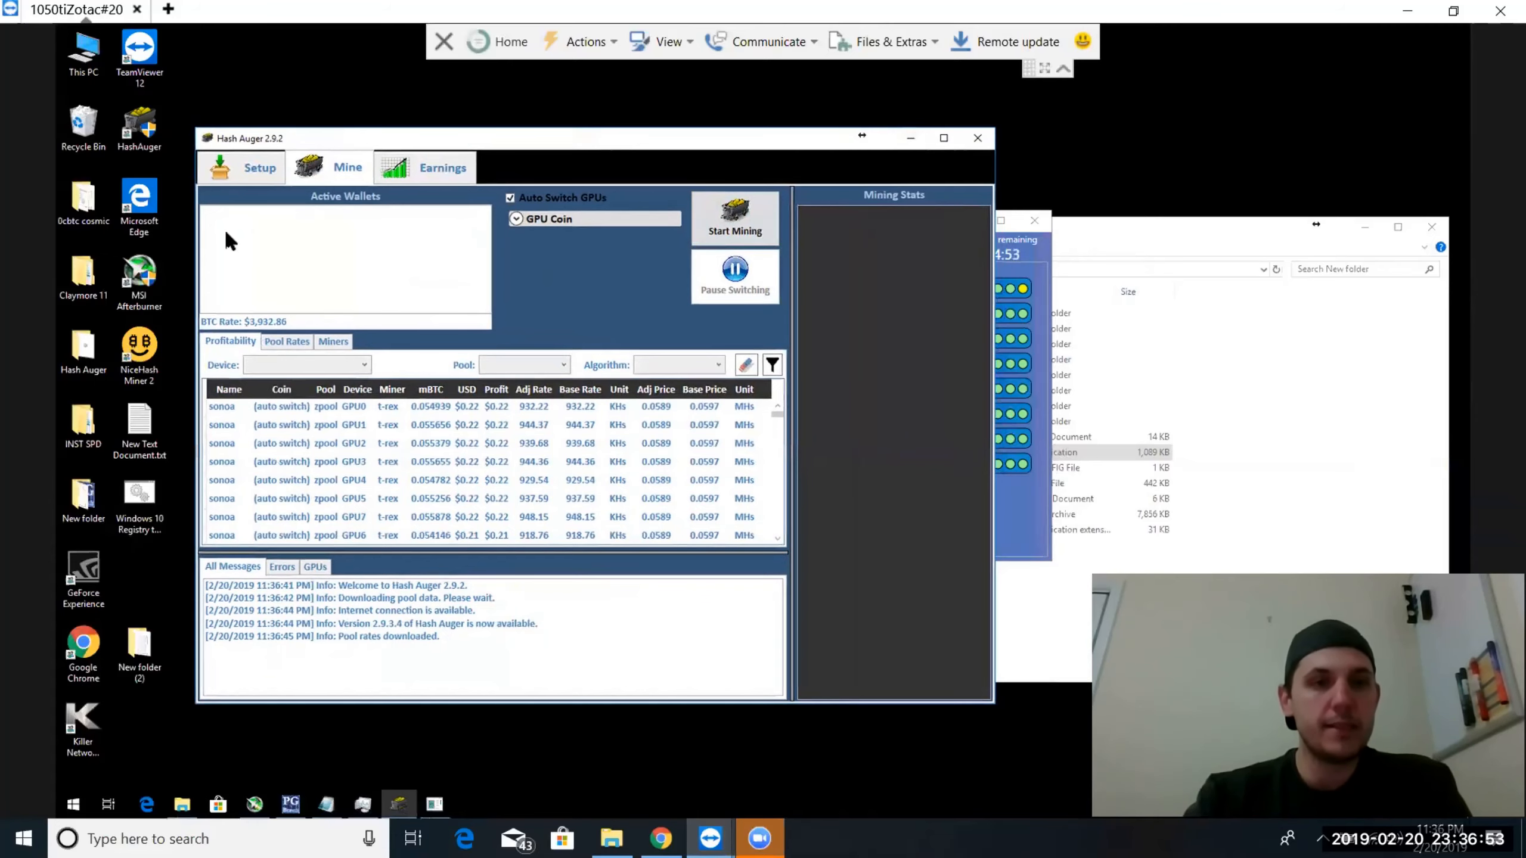
Load GPU0's settings as the template source in Hash Auger's GPU Manager and look through its hardware settings and algorithm benchmarks
left_click(246, 181)
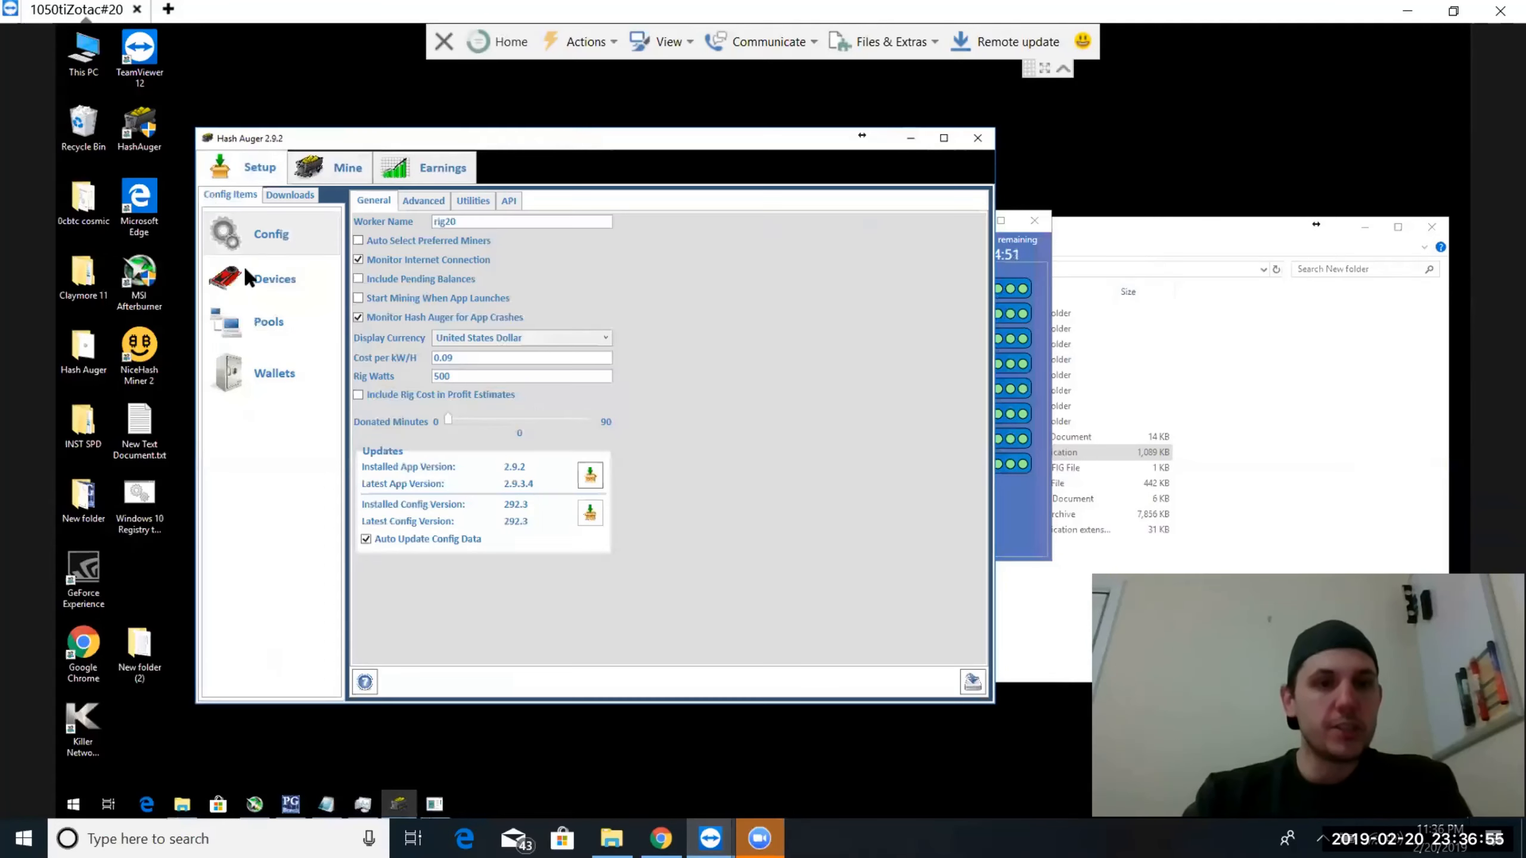
left_click(246, 285)
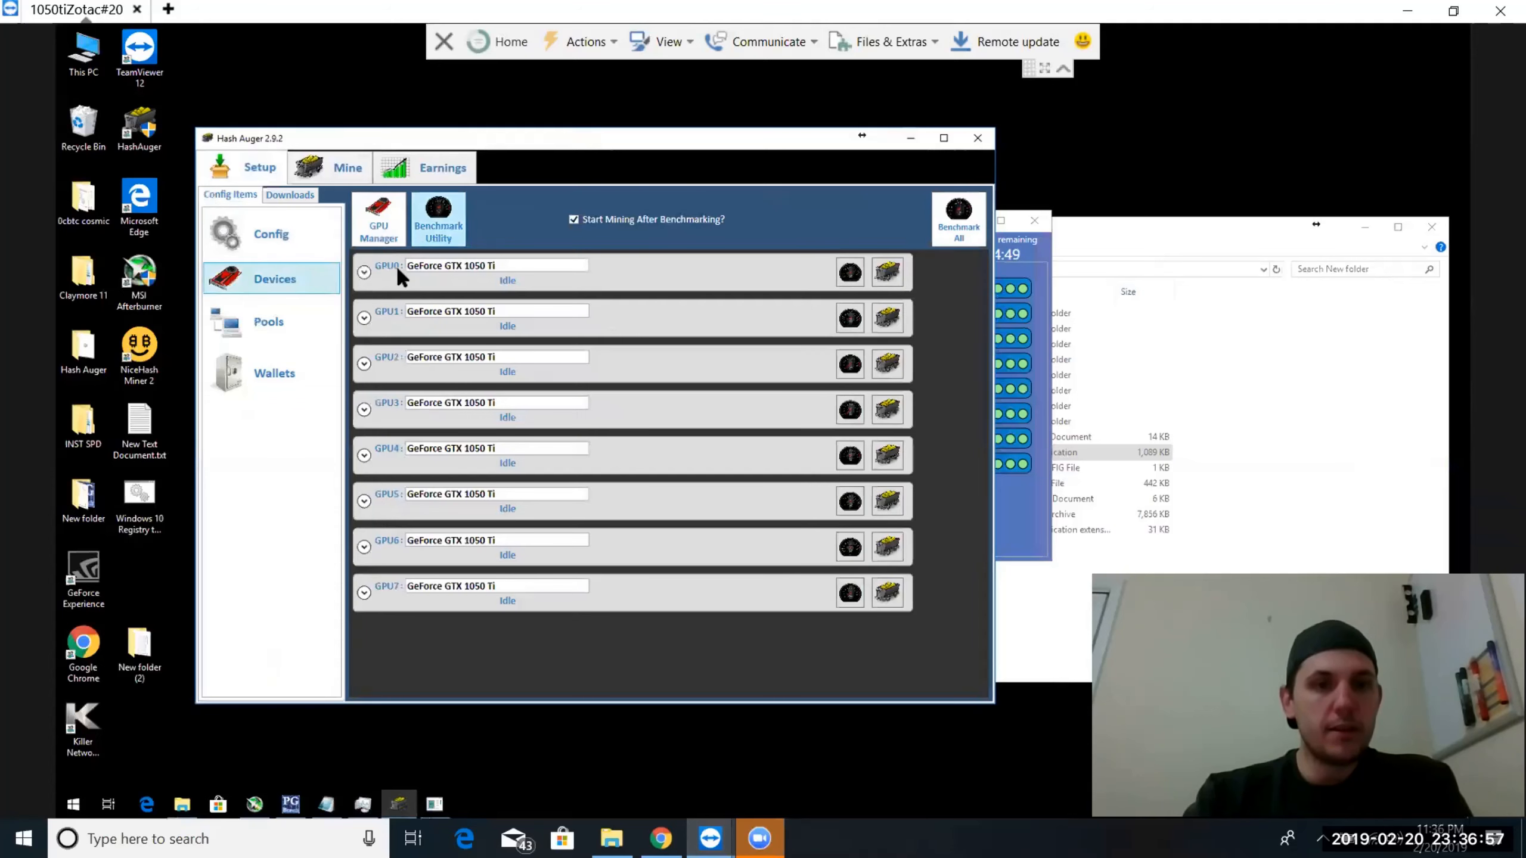
left_click(378, 229)
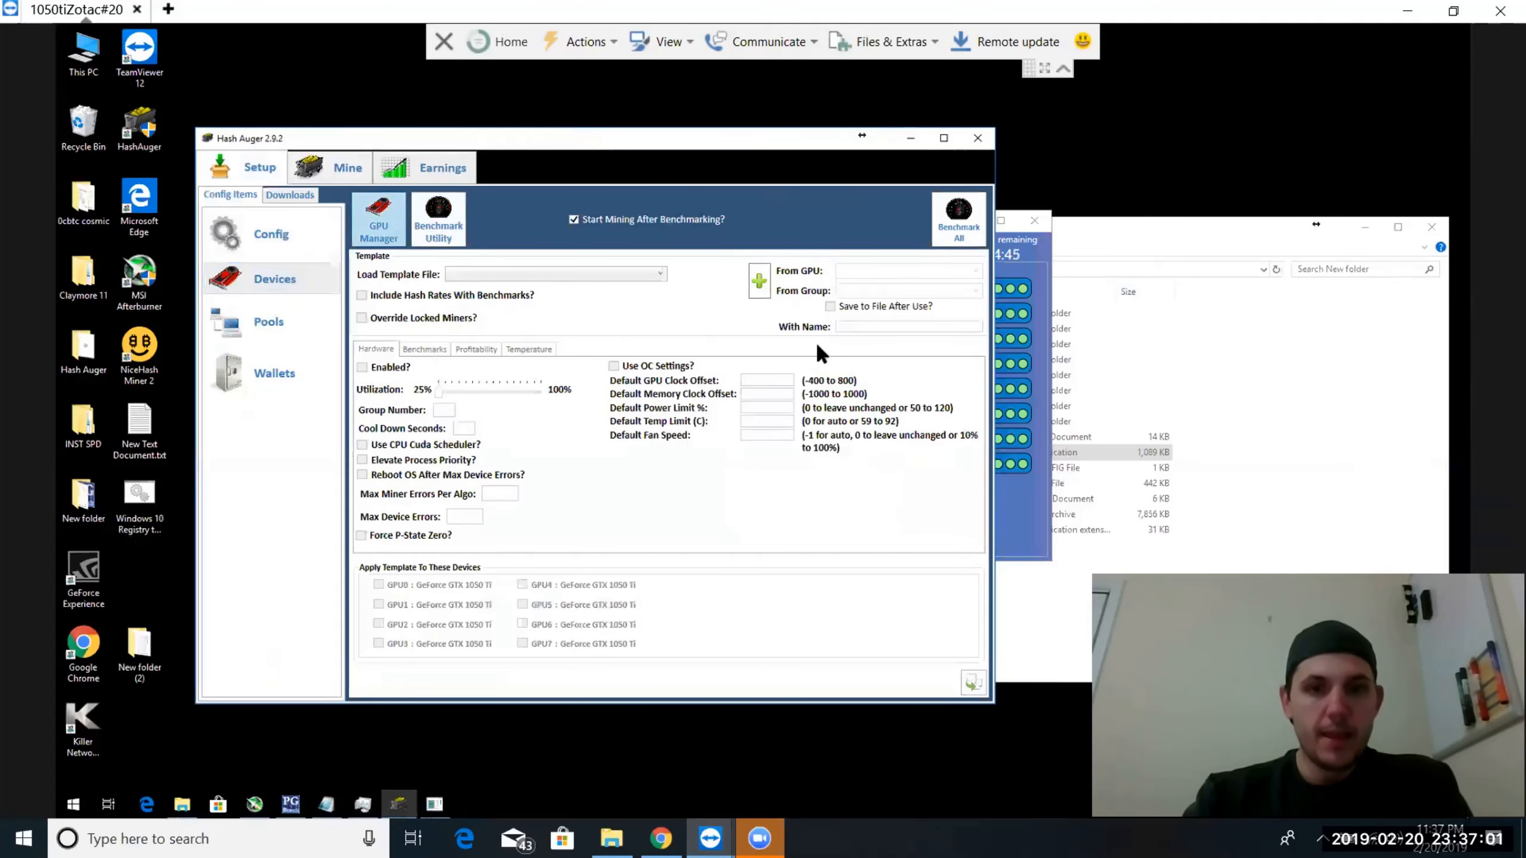
left_click(889, 269)
left_click(865, 287)
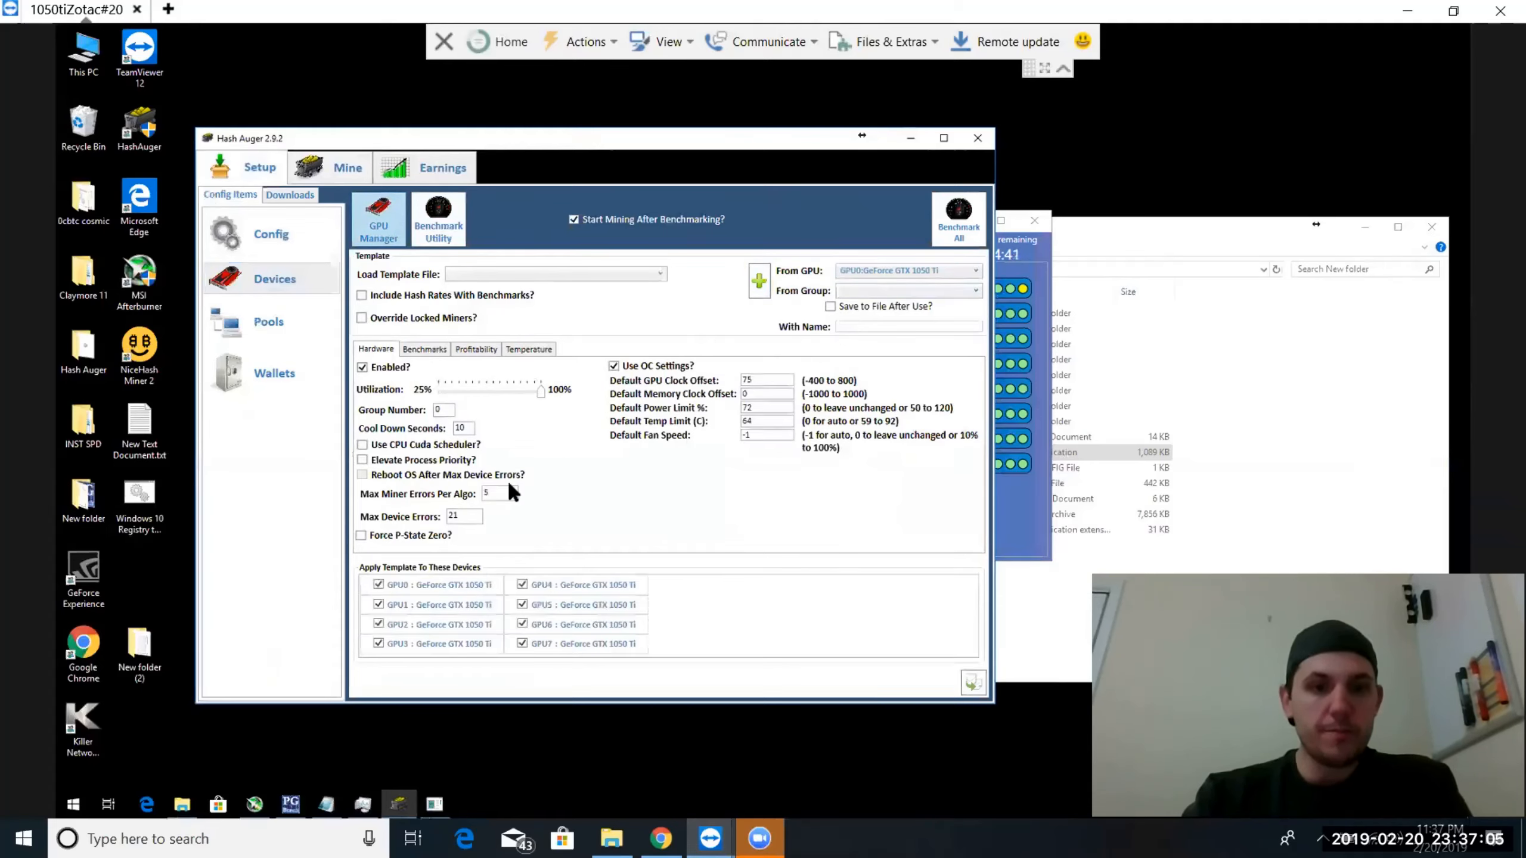
left_click(422, 348)
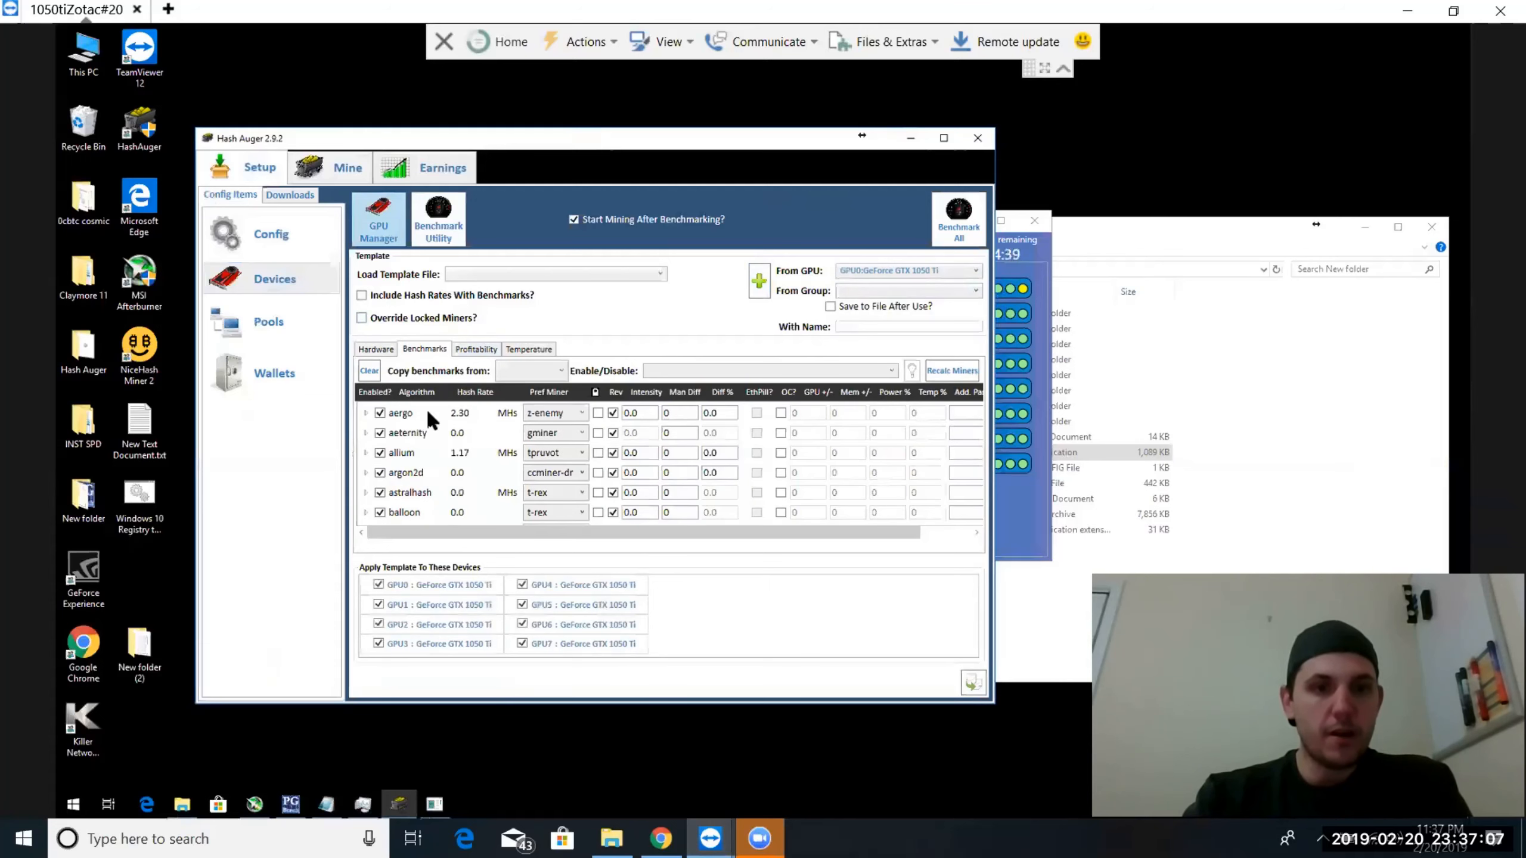
scroll(428, 453, "down", 6)
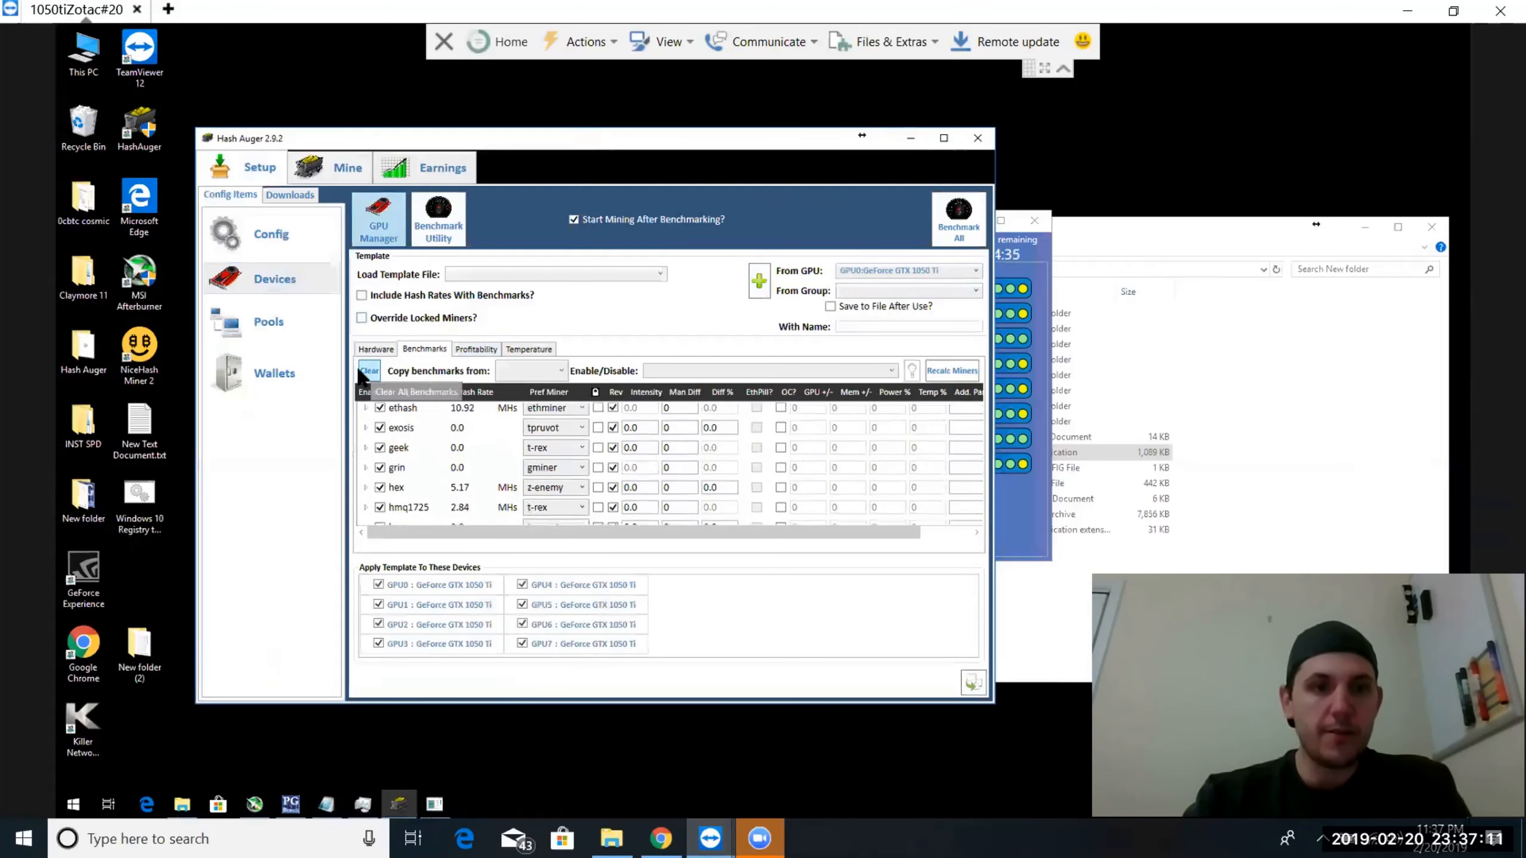
Switch to PG Miner Bench and enable the Hash Auger integration in its app settings
left_click(1030, 257)
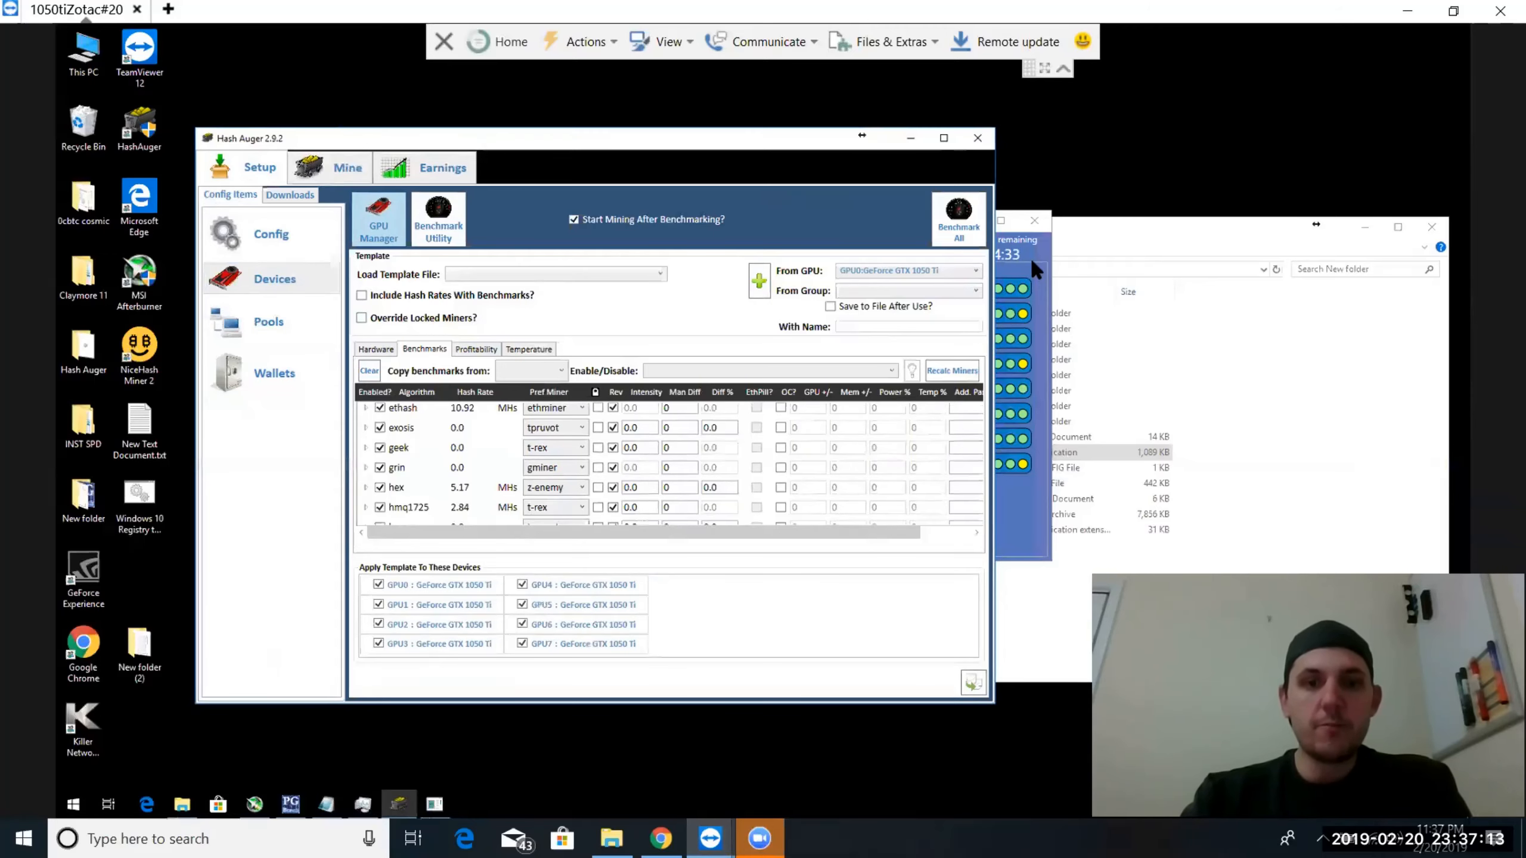
left_click(489, 251)
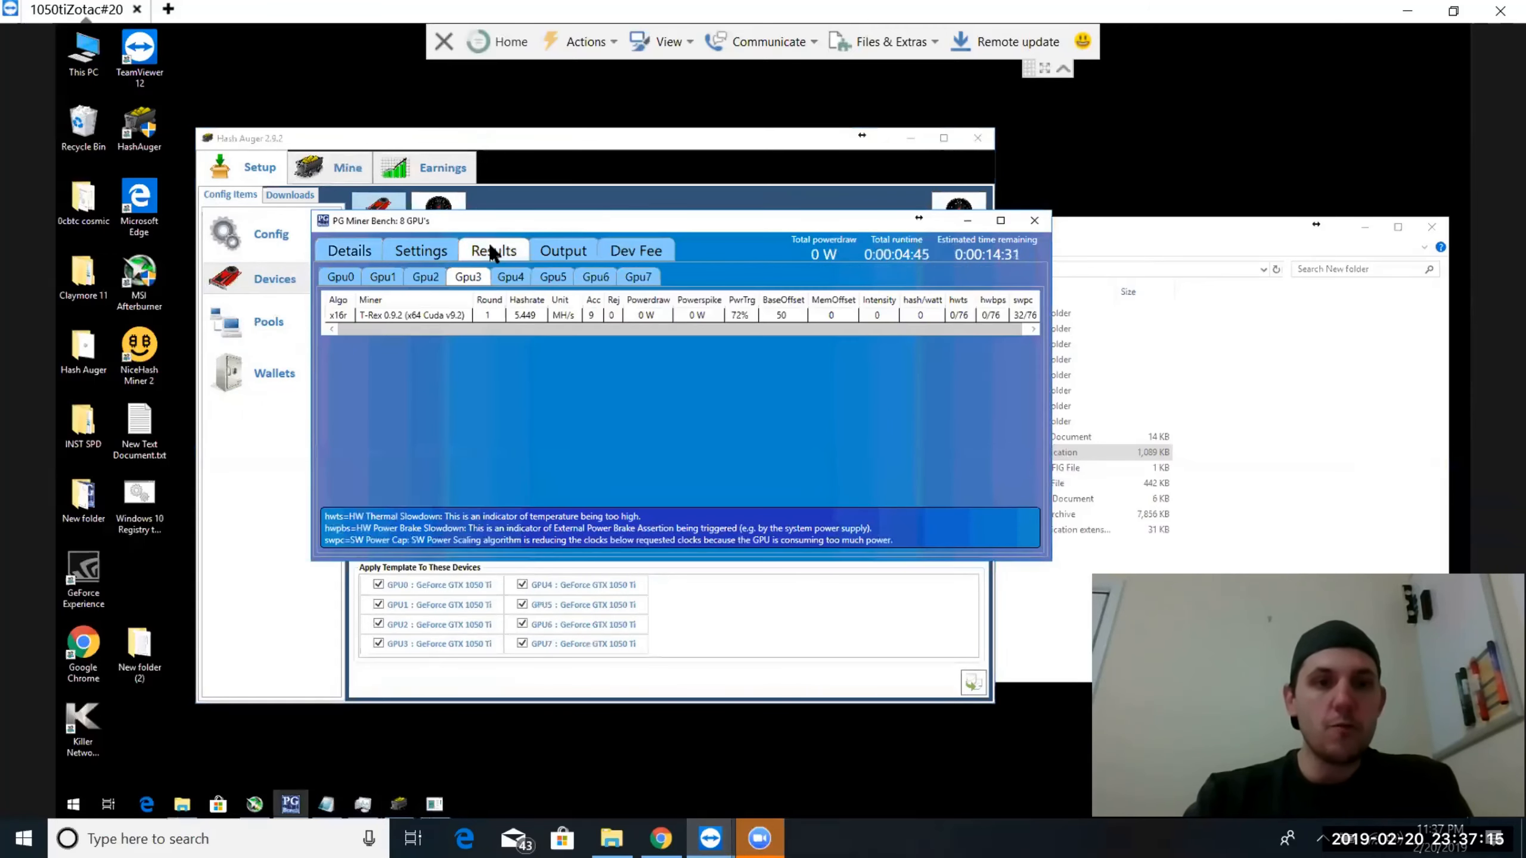
left_click(345, 254)
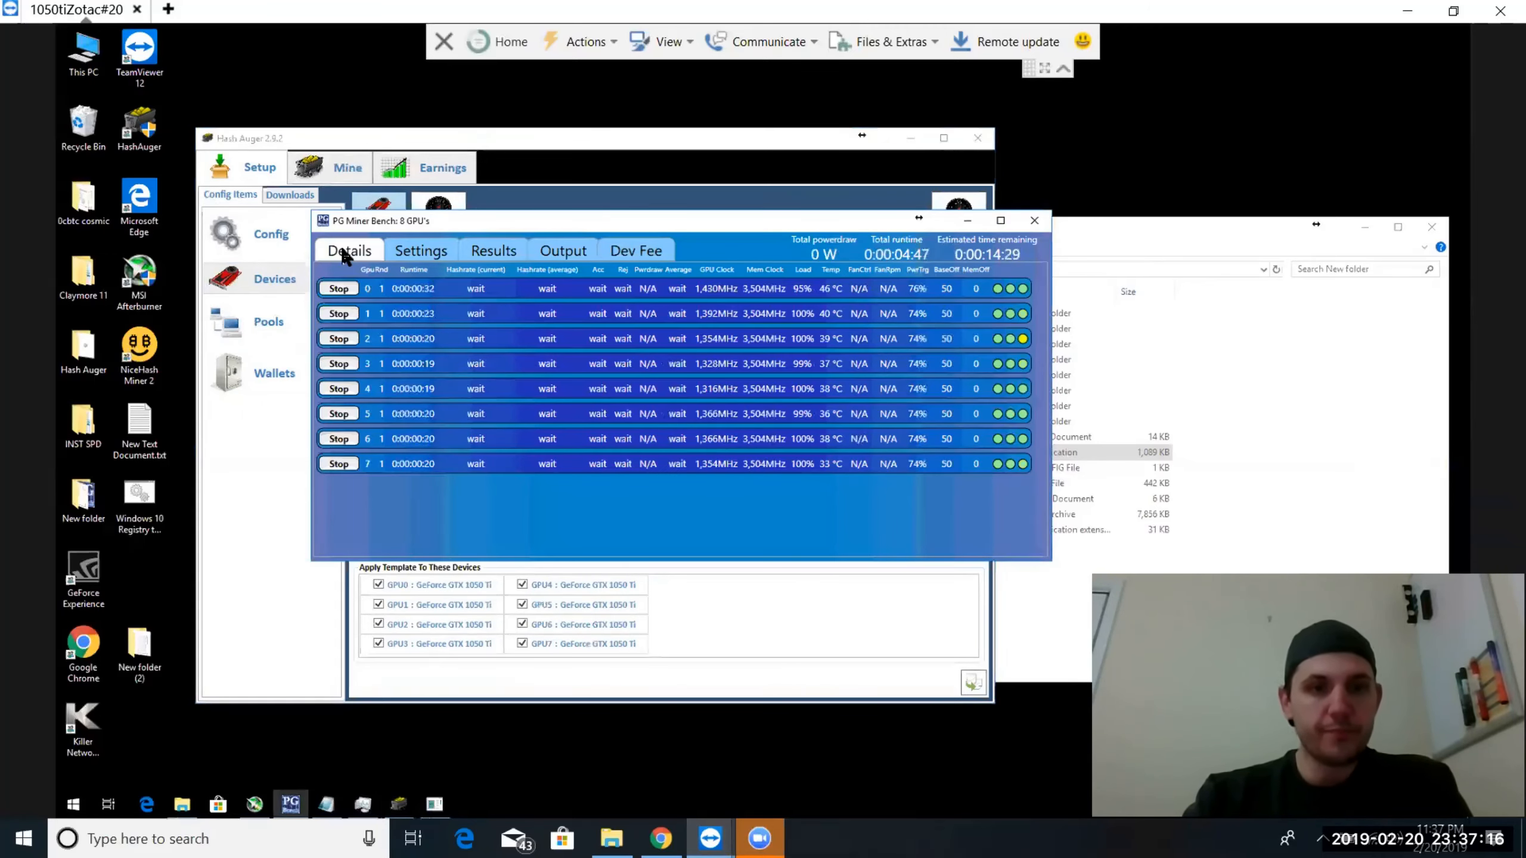
left_click(446, 255)
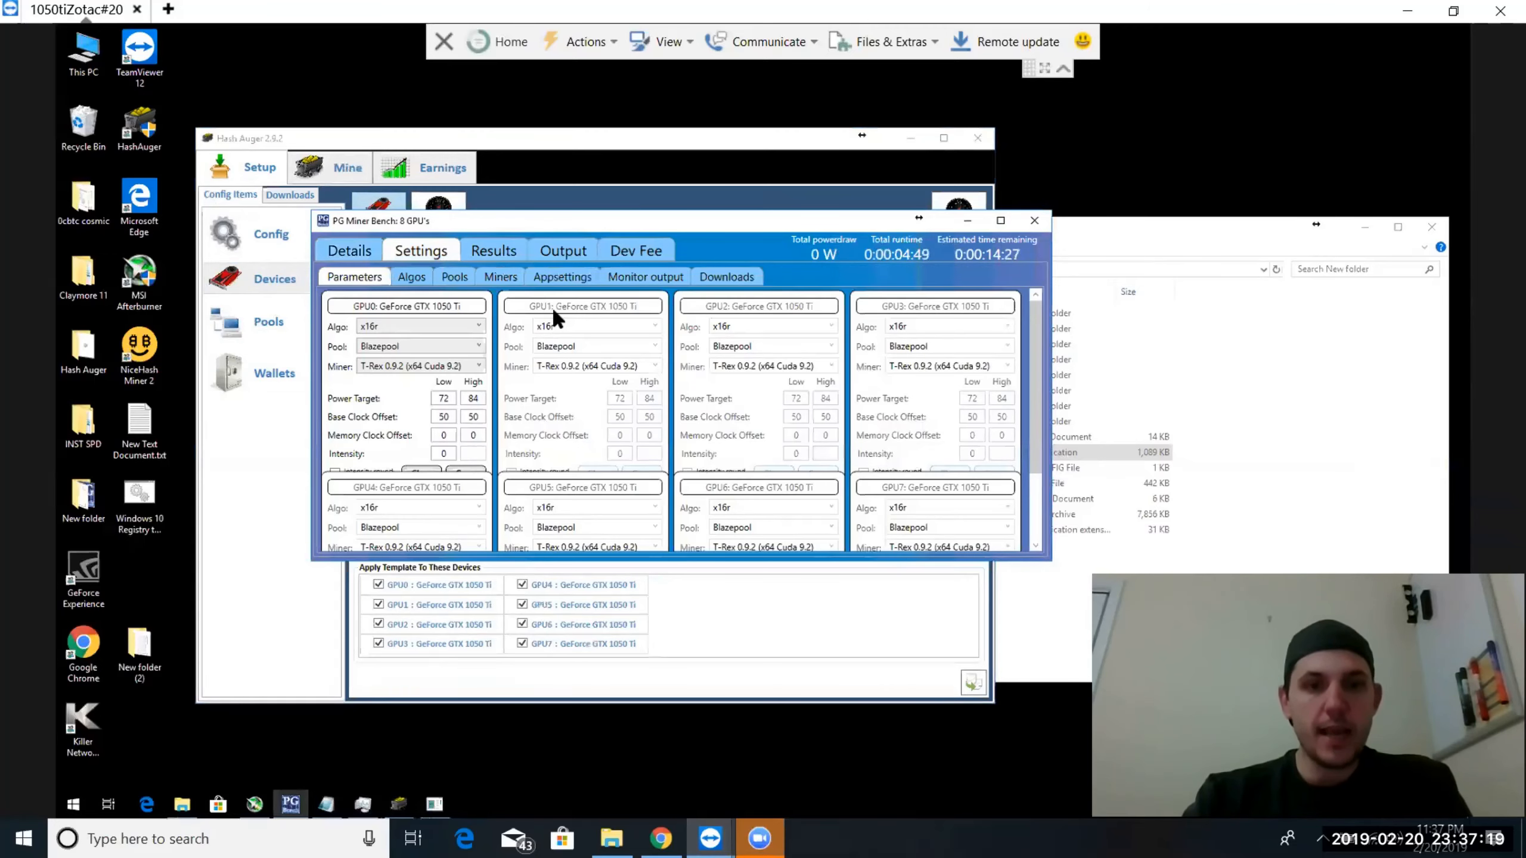
left_click(540, 279)
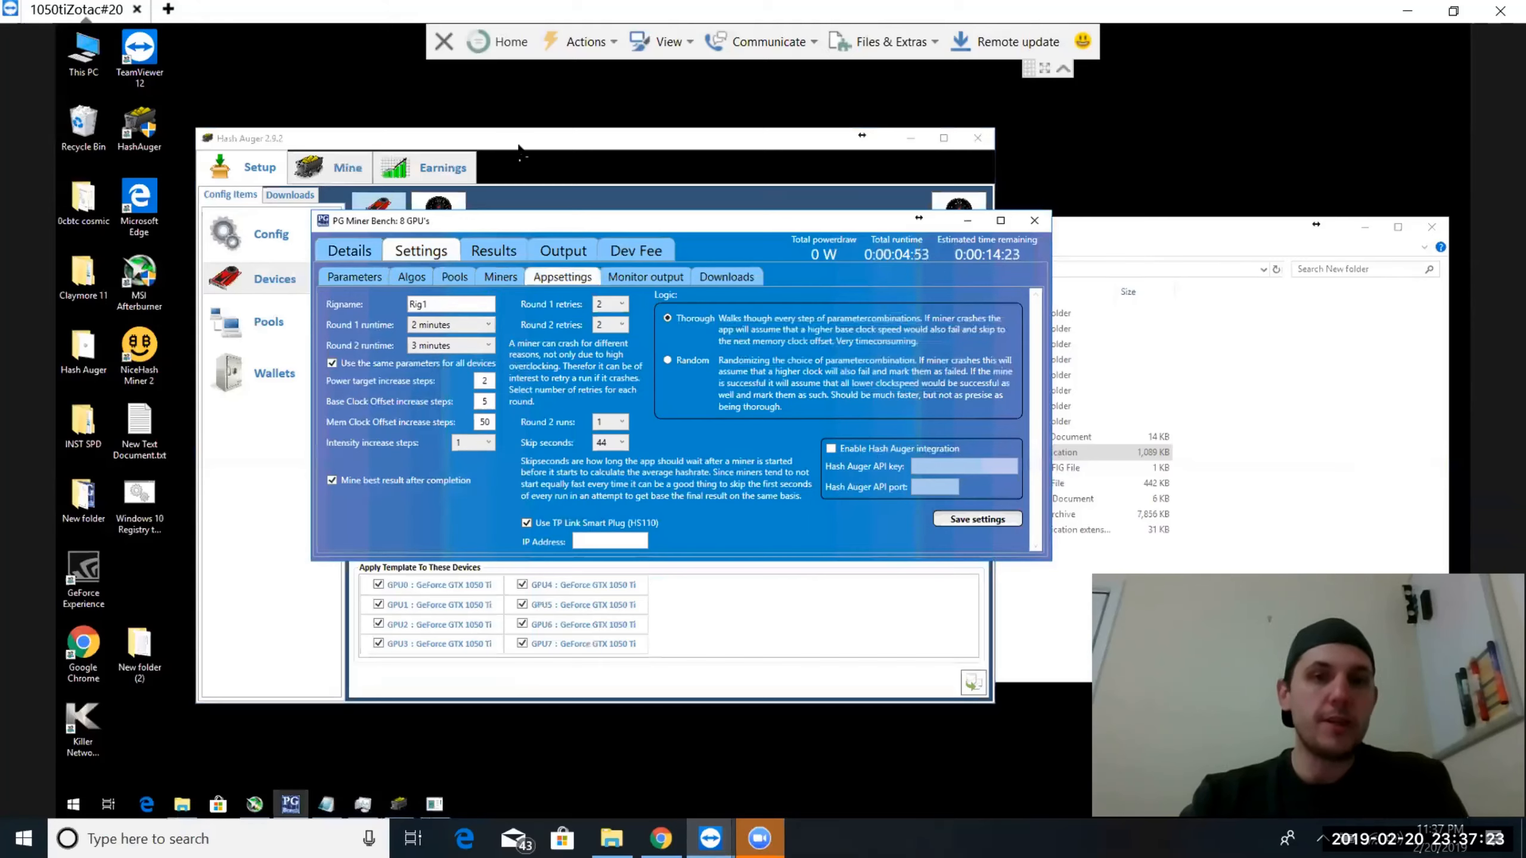
left_click(831, 448)
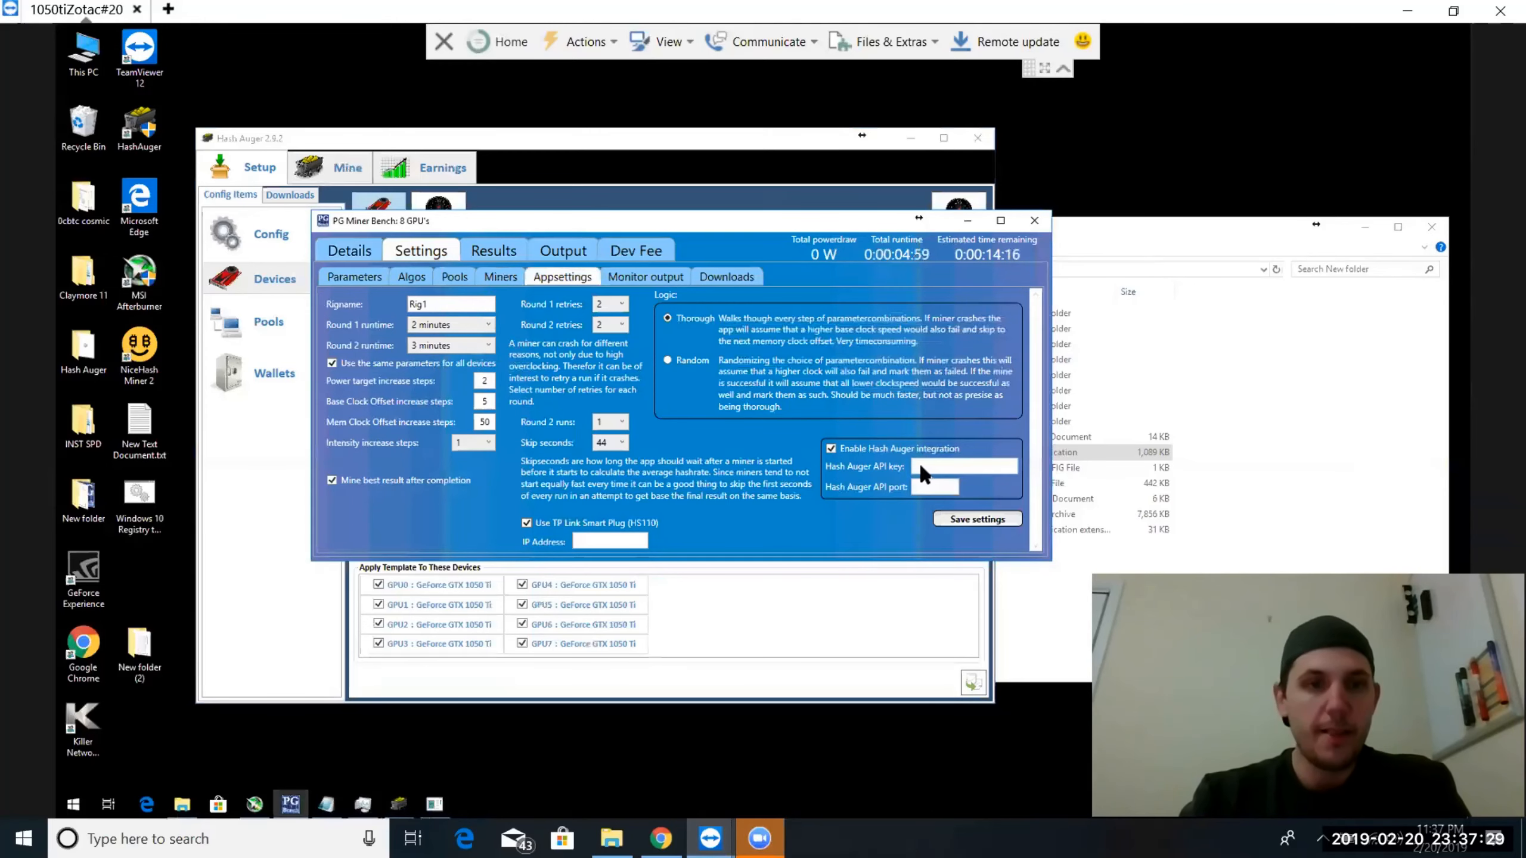
Look up the web API port, remote command option and access key fields in Hash Auger's configuration, then minimize Hash Auger
left_click(299, 229)
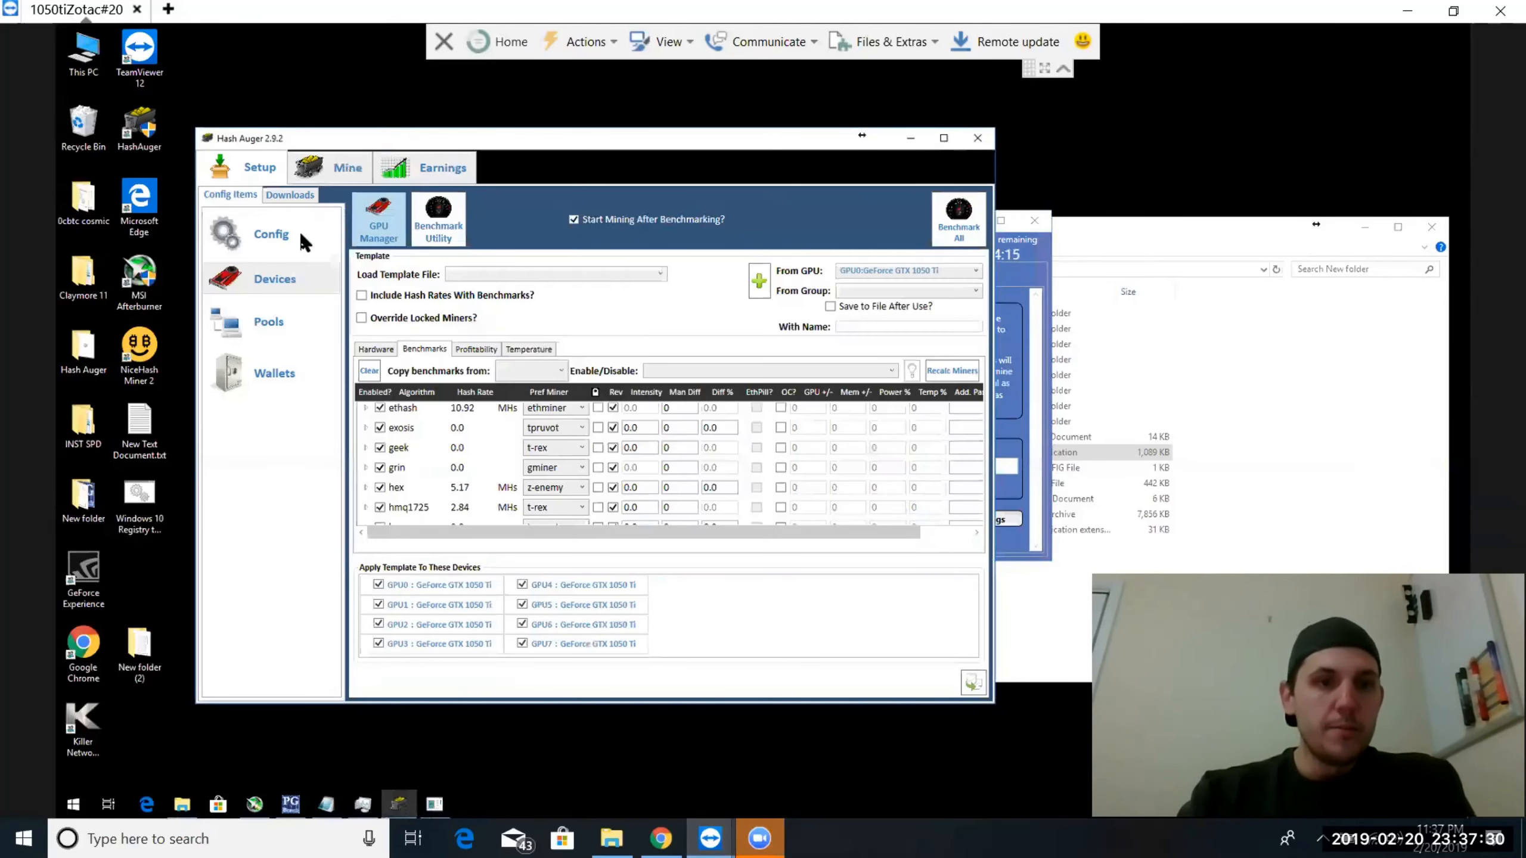
left_click(261, 238)
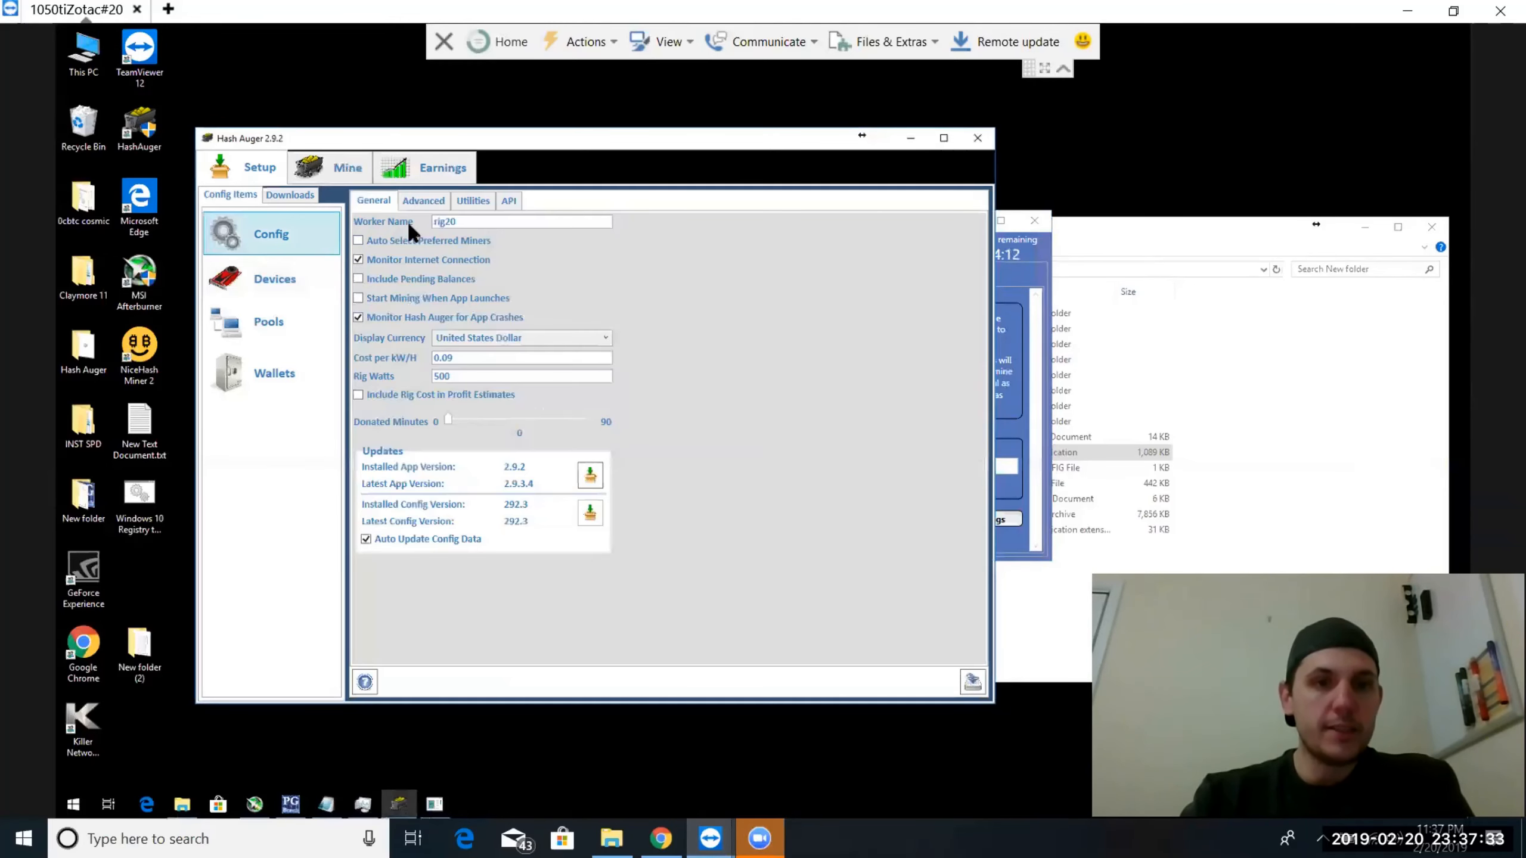
left_click(434, 202)
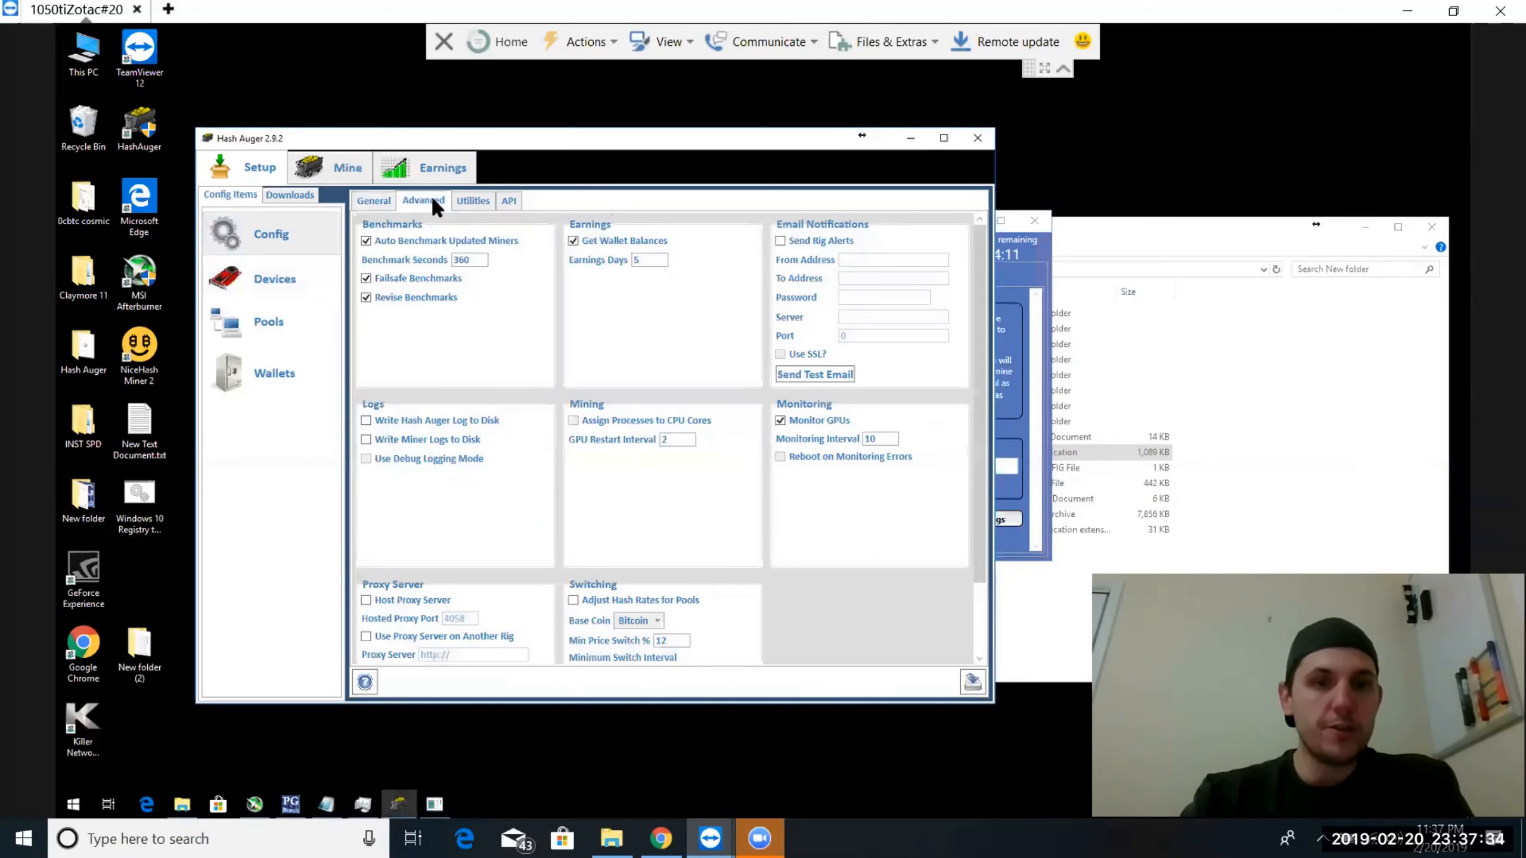
left_click(473, 202)
left_click(509, 203)
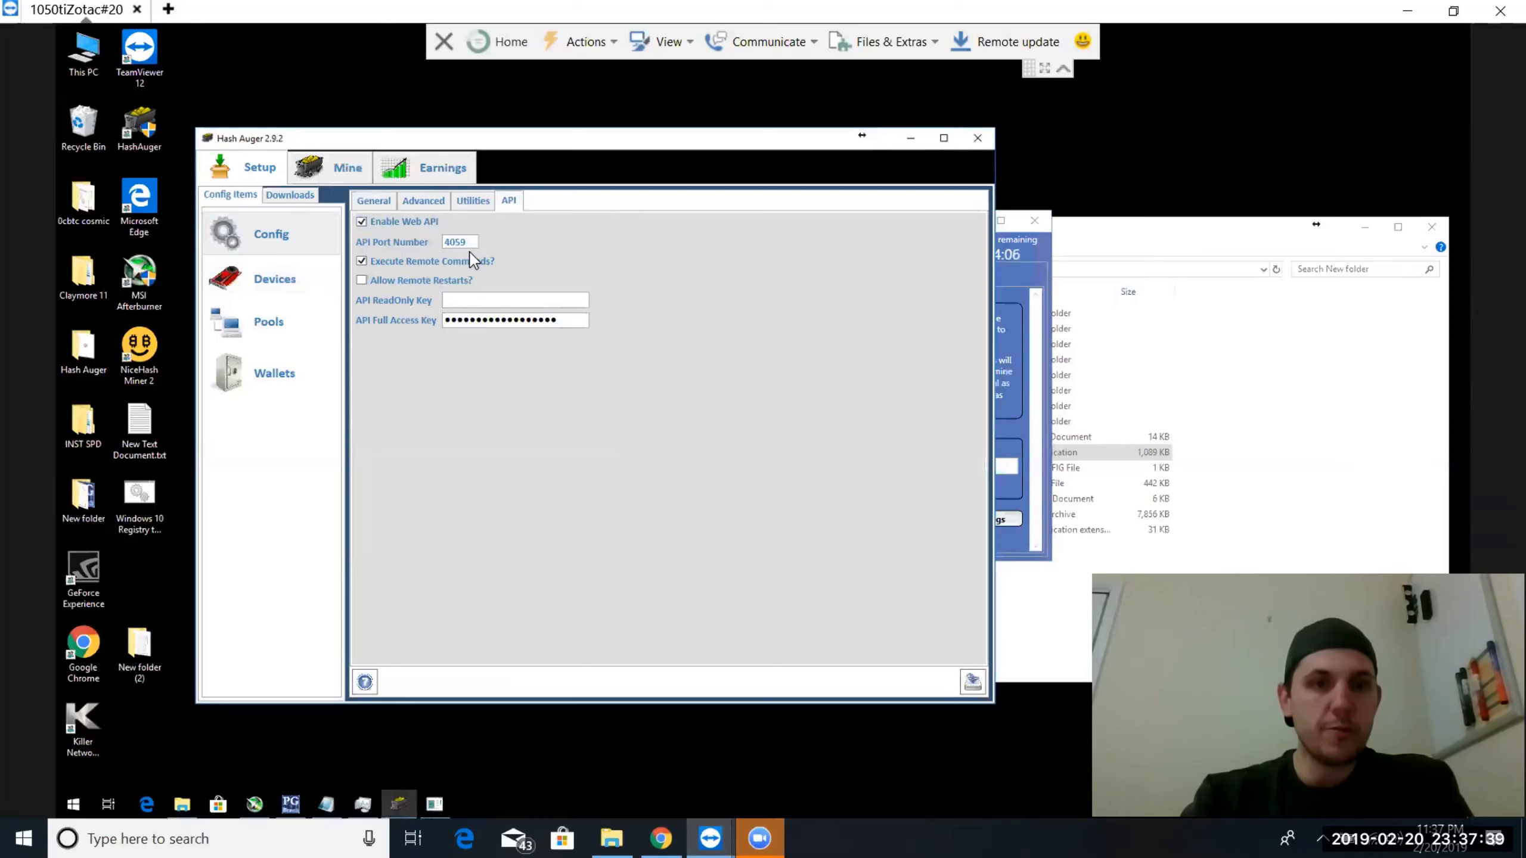
mouse_move(535, 325)
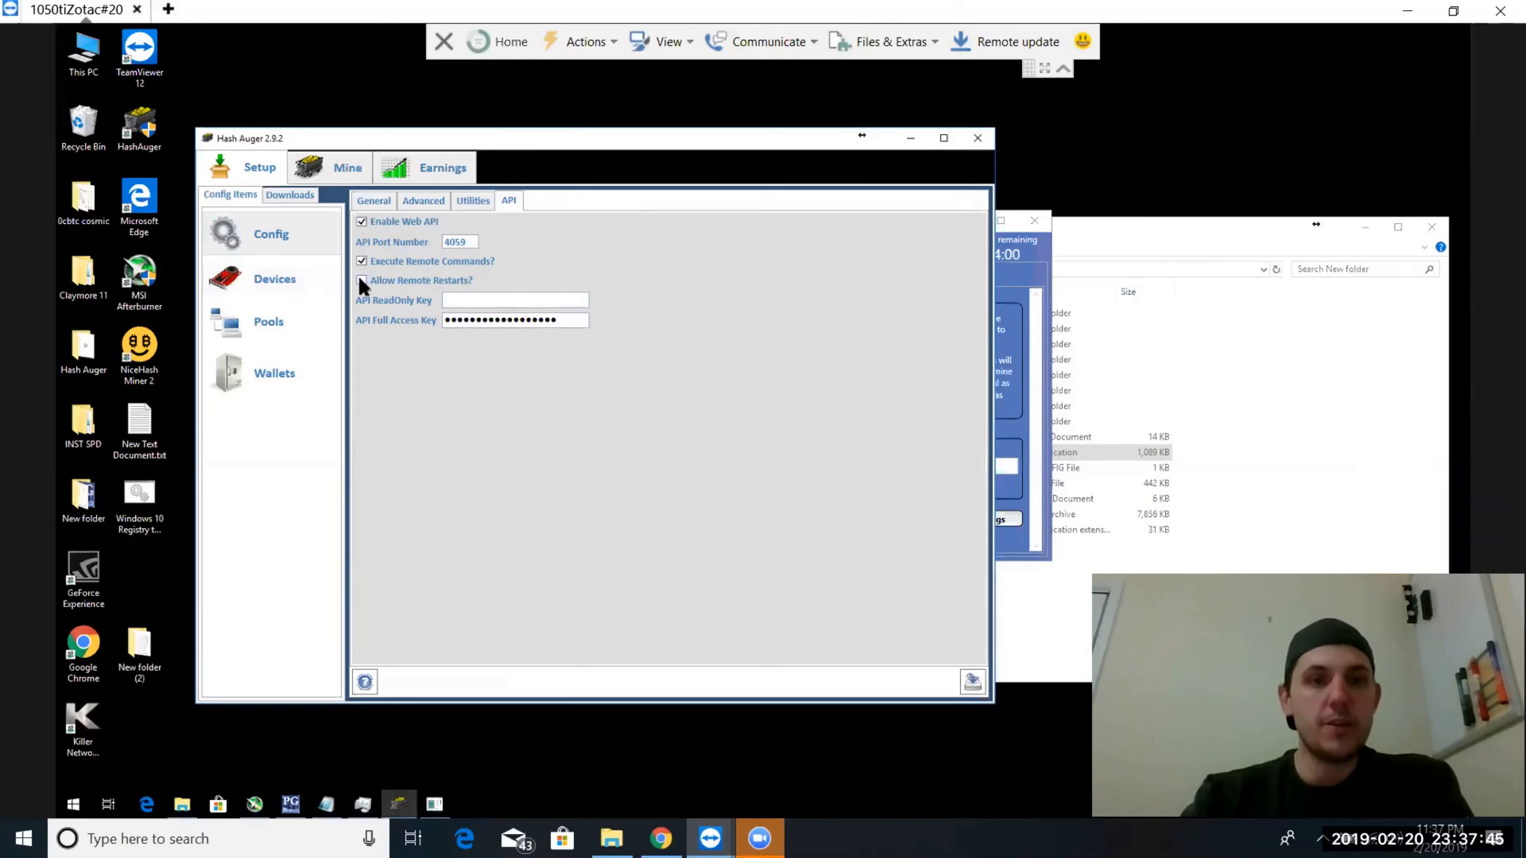
mouse_move(359, 263)
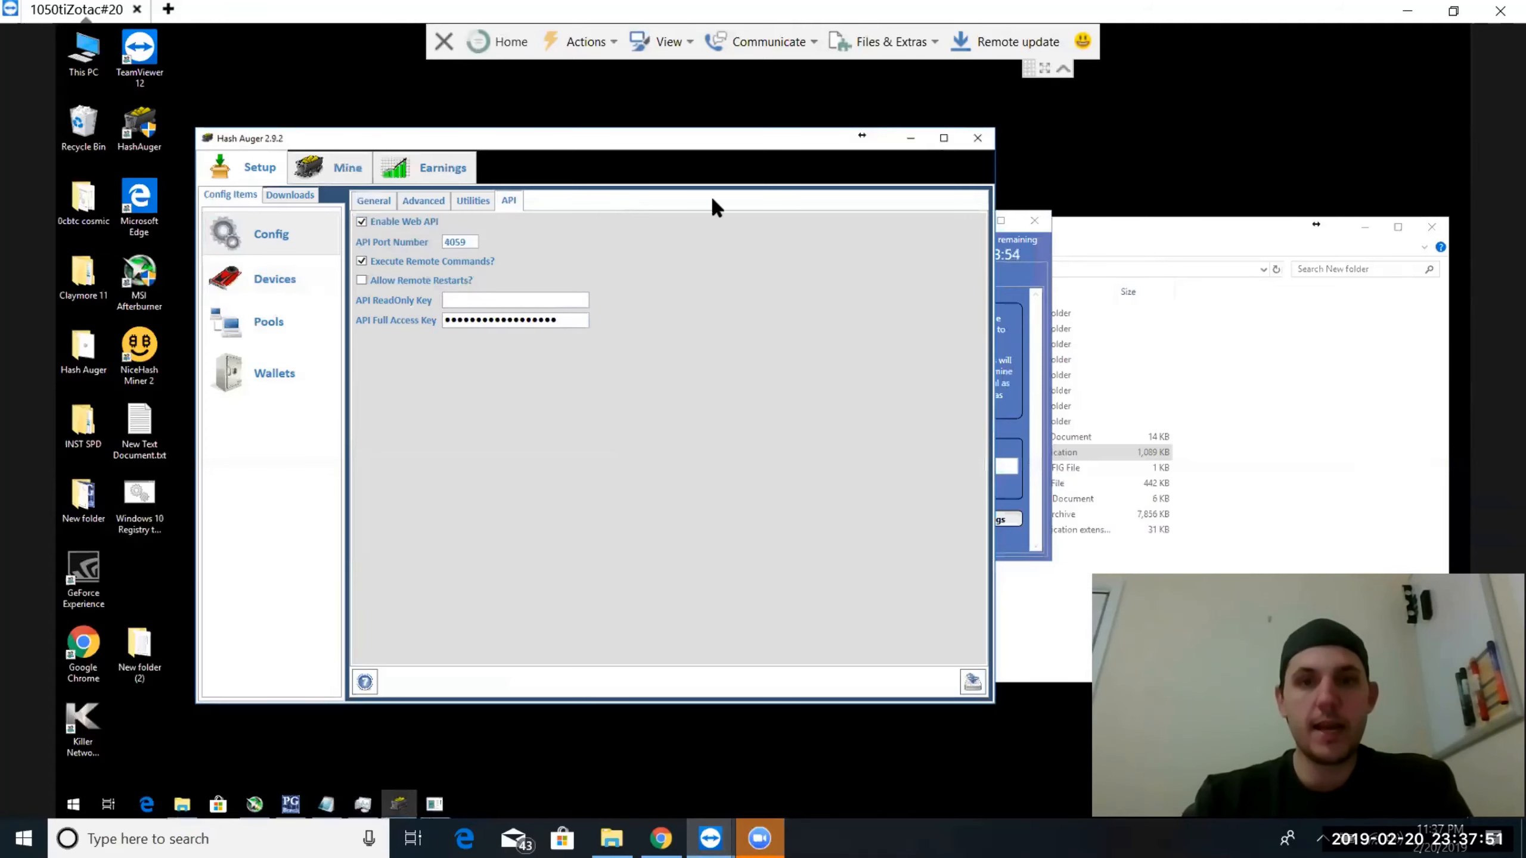
left_click(911, 138)
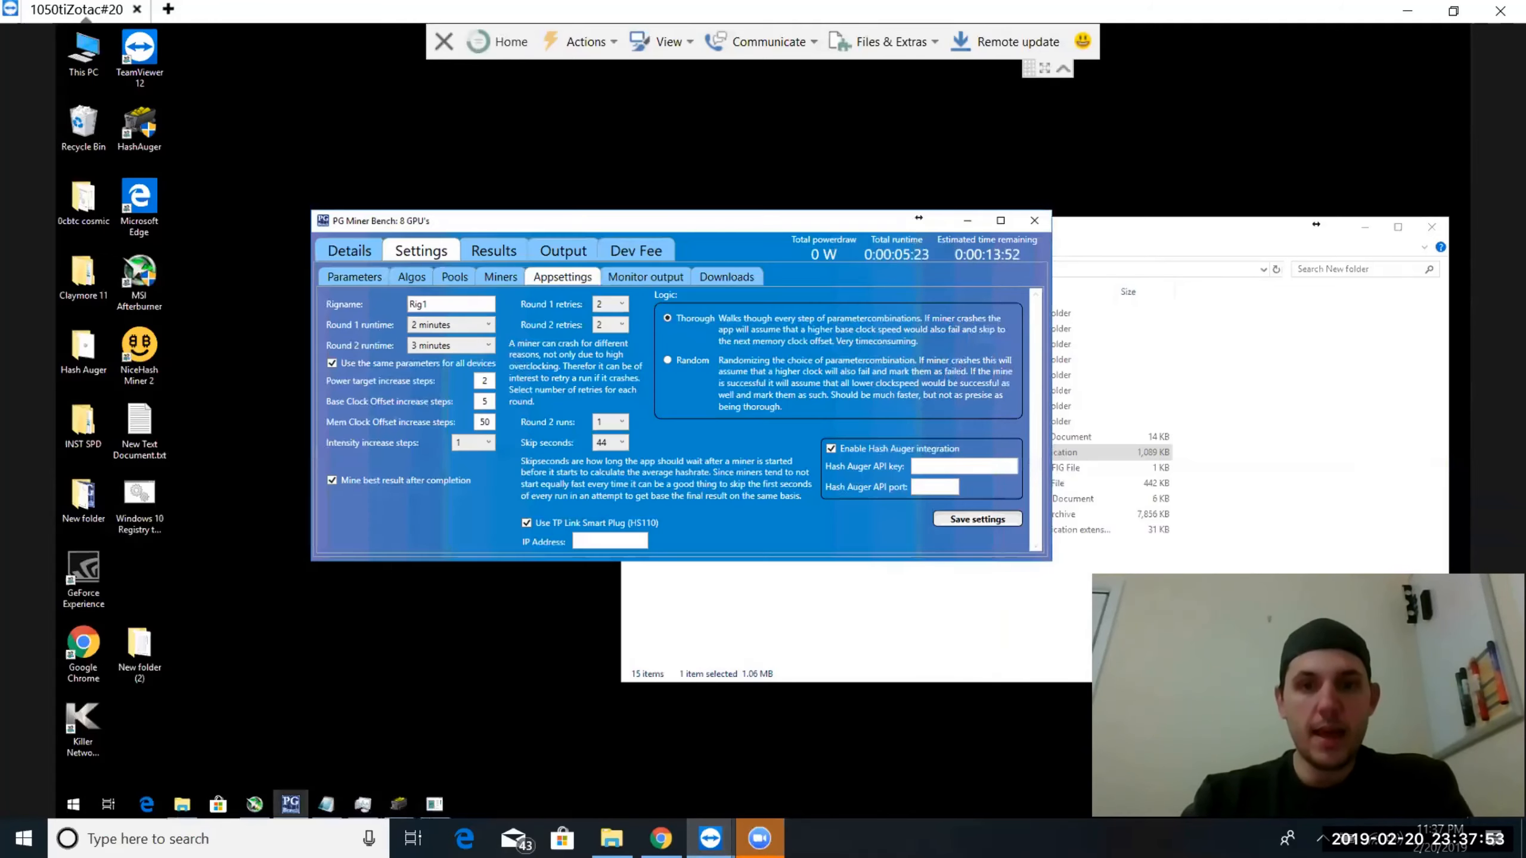
Enter the Hash Auger API key in the integration settings of PG Miner Bench
left_click(926, 469)
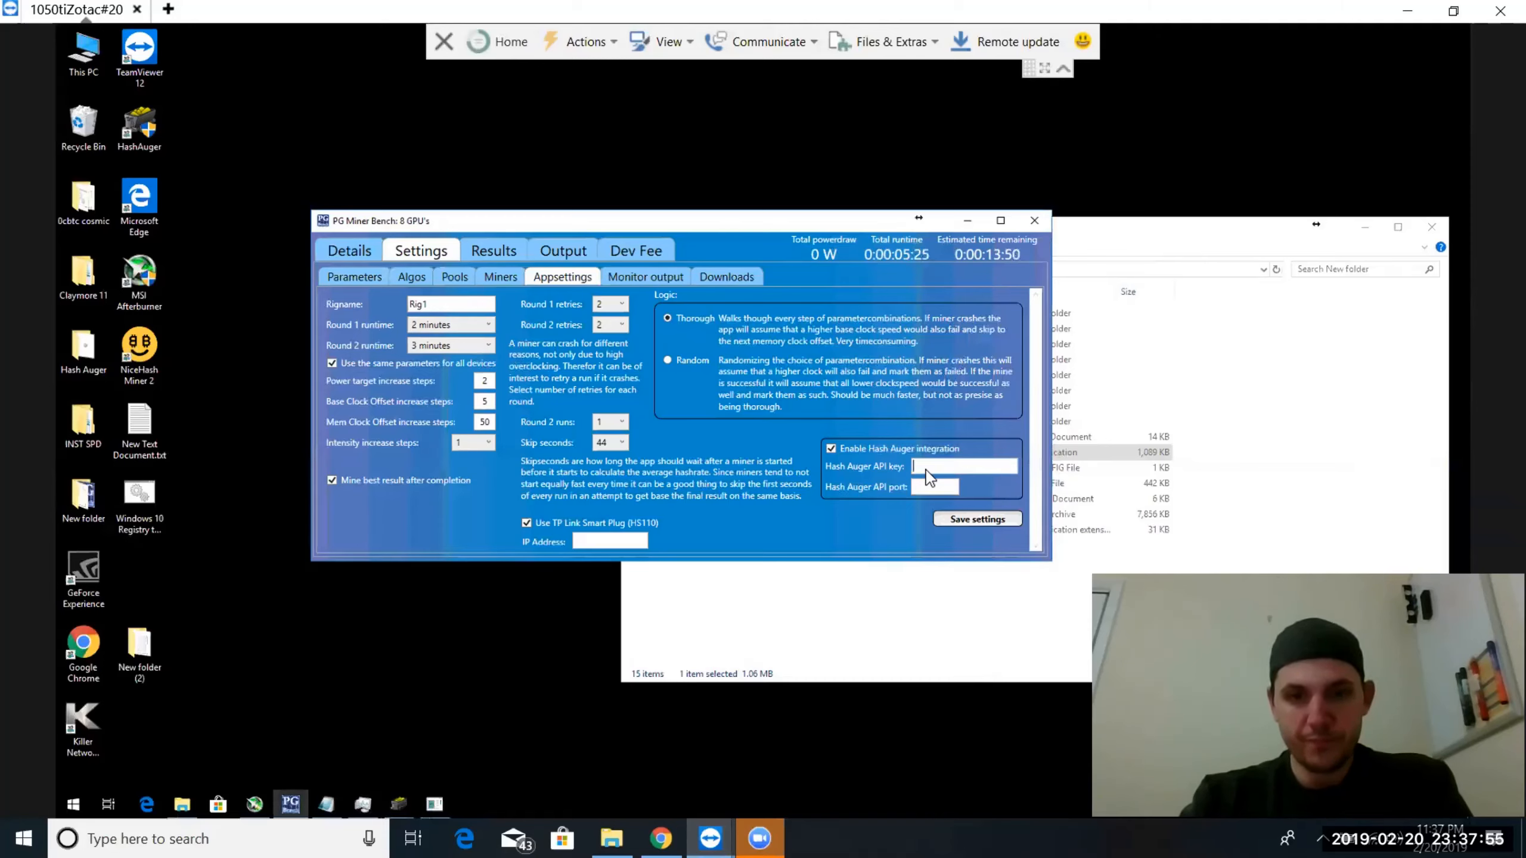
type("•••")
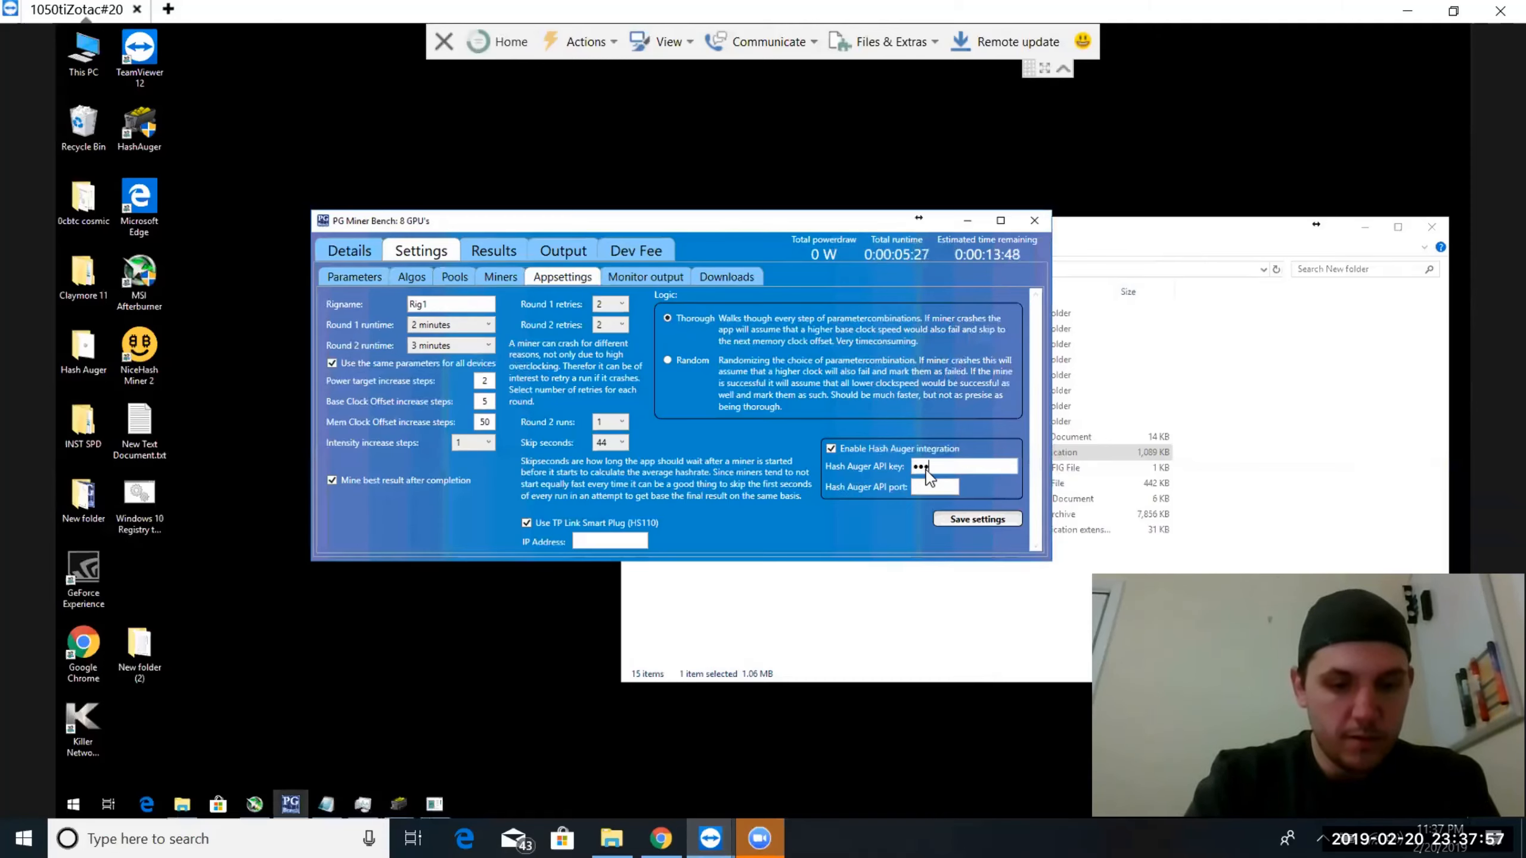
type("••••••")
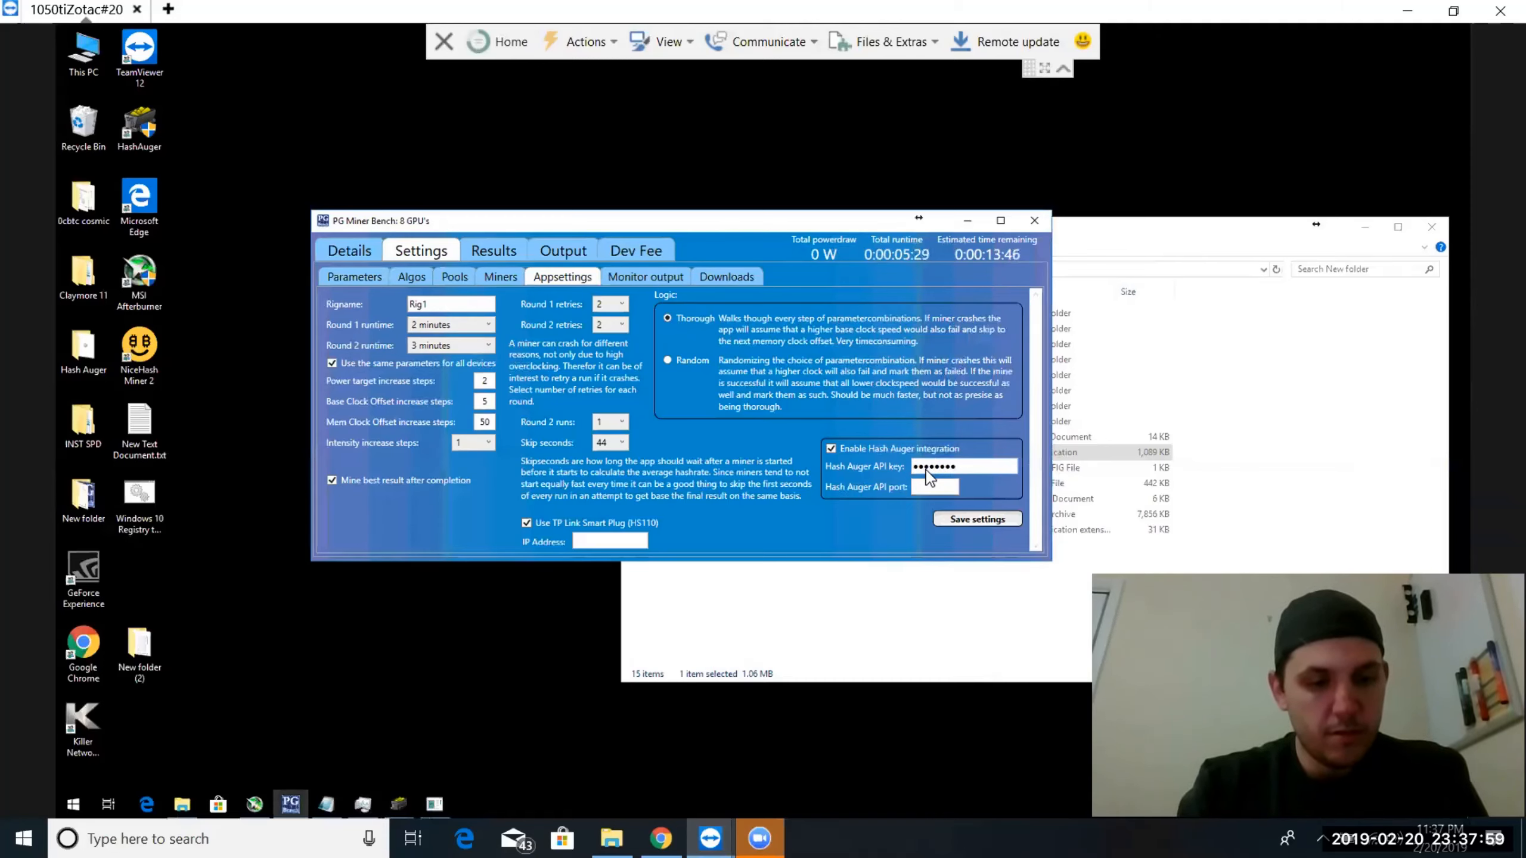
type("•••••••")
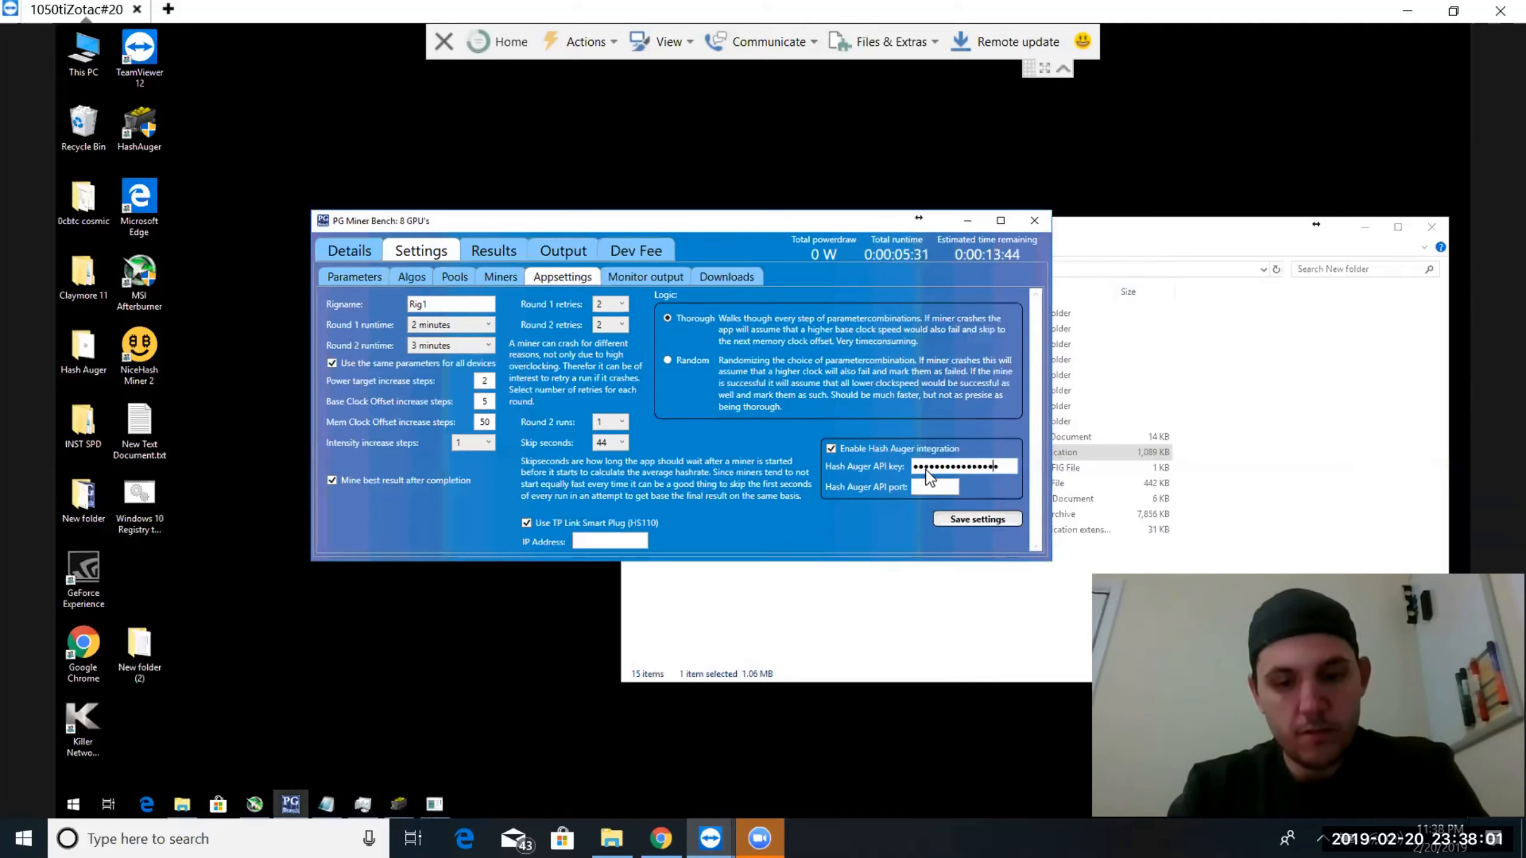
type("•")
Set the Hash Auger API port to 4059 and save the app settings
left_click(920, 486)
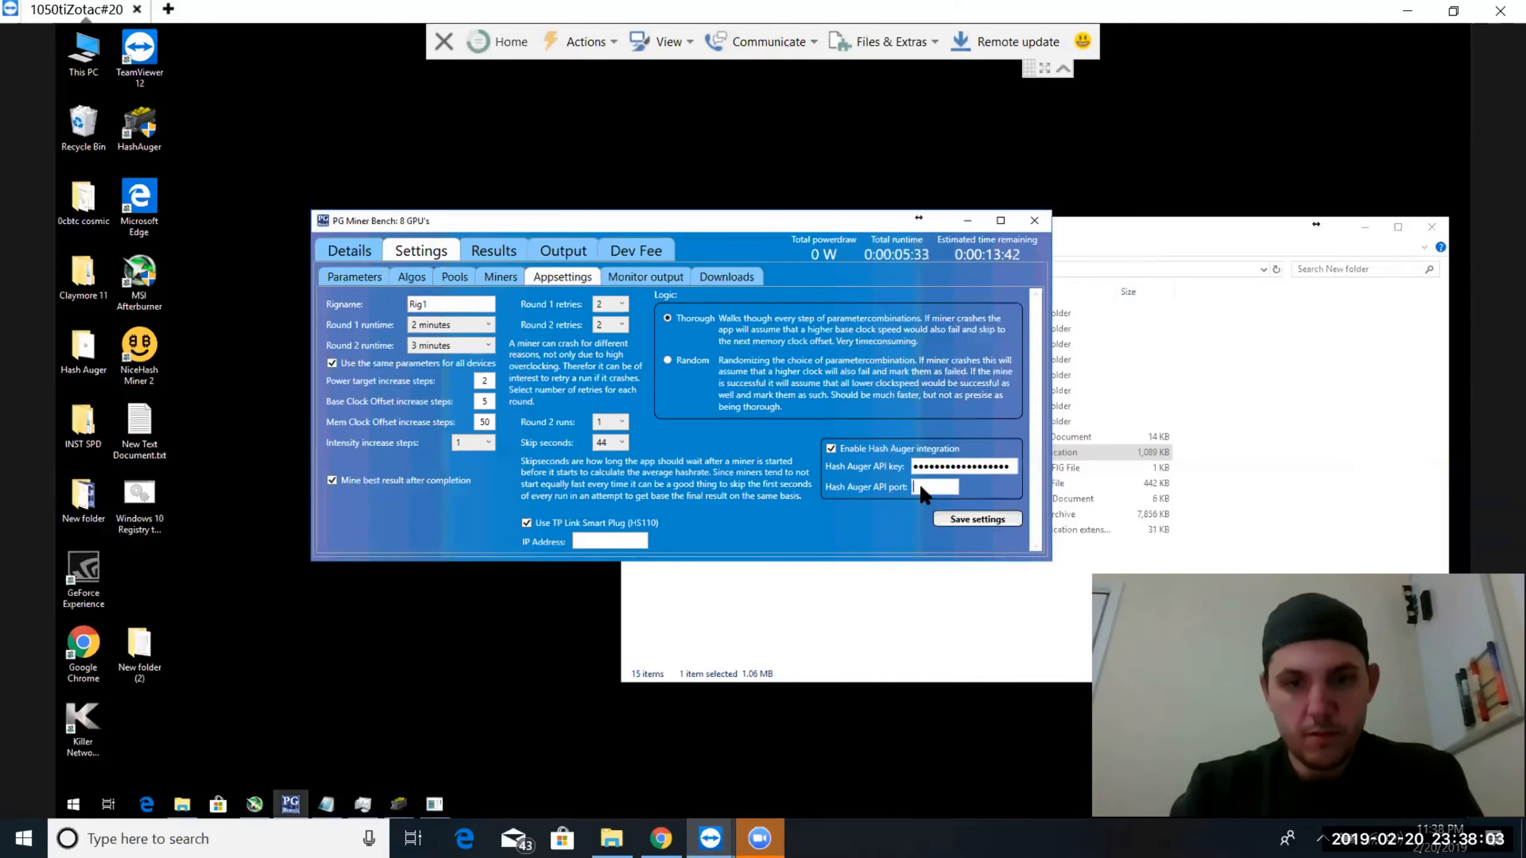
type("$0")
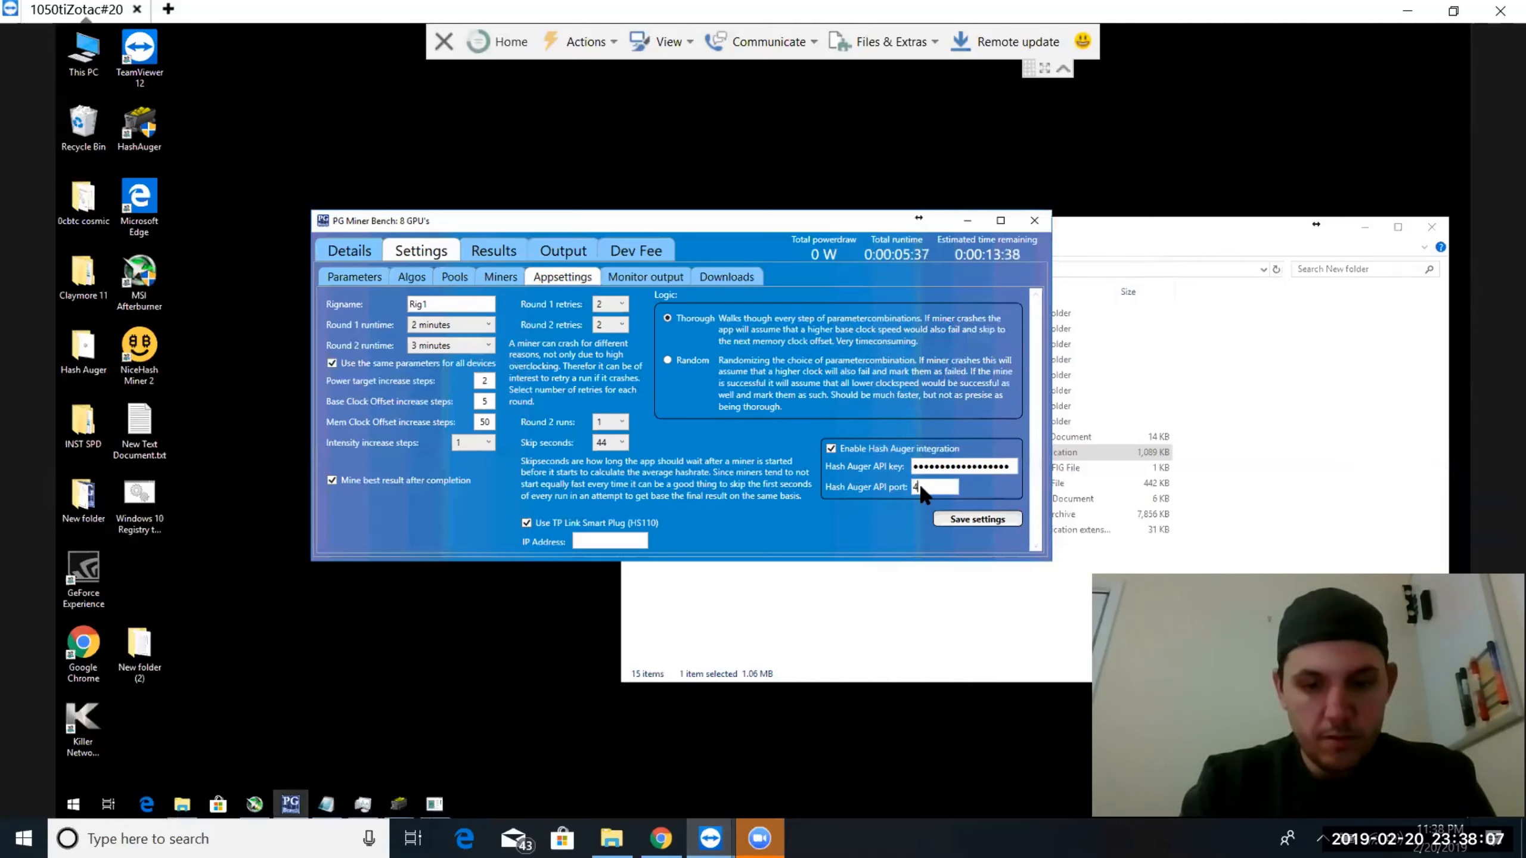
type("59")
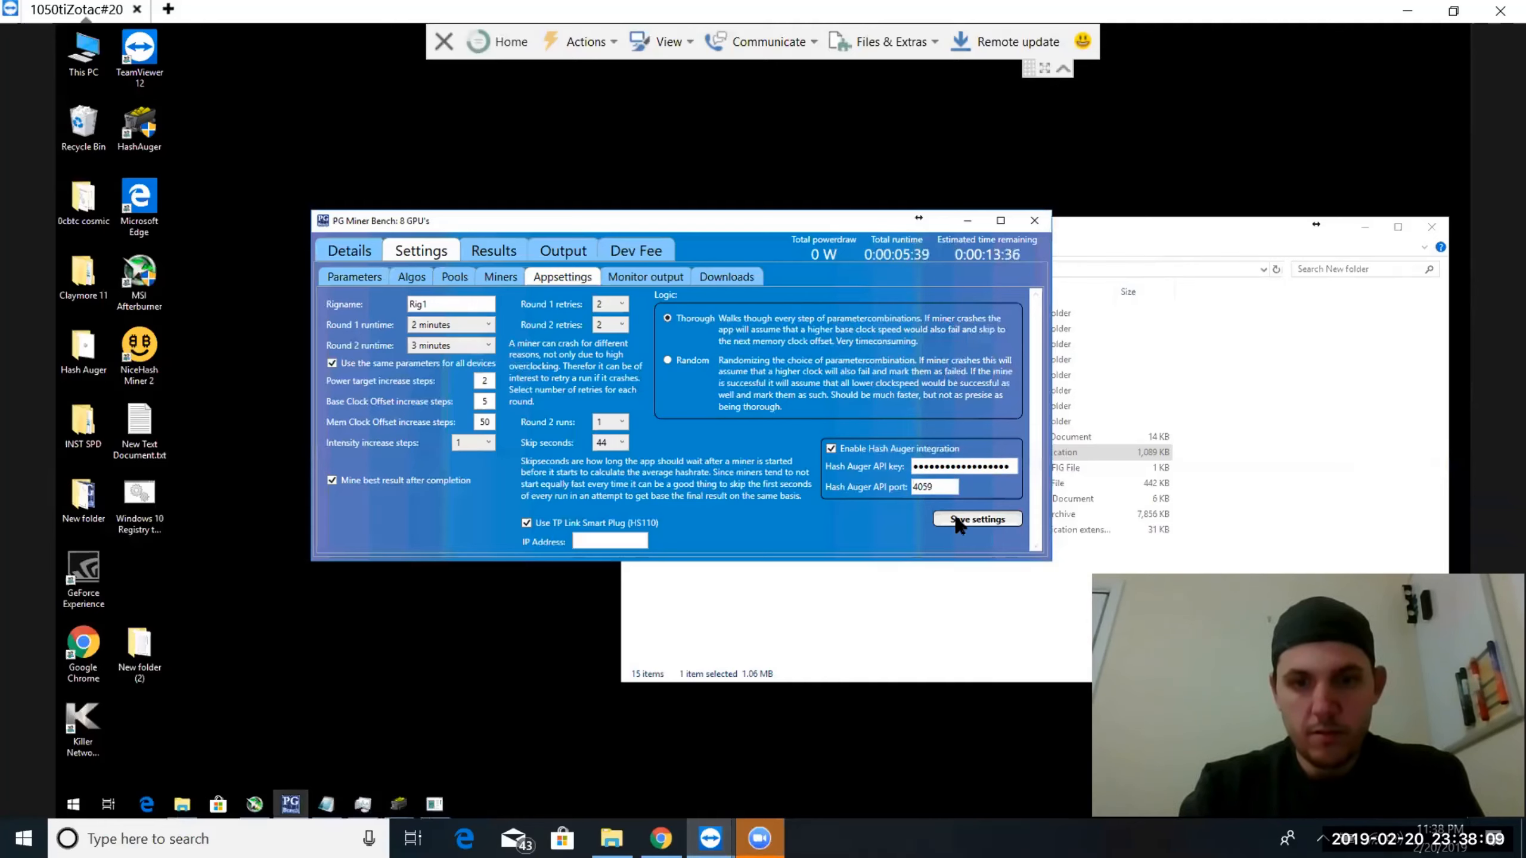
left_click(961, 517)
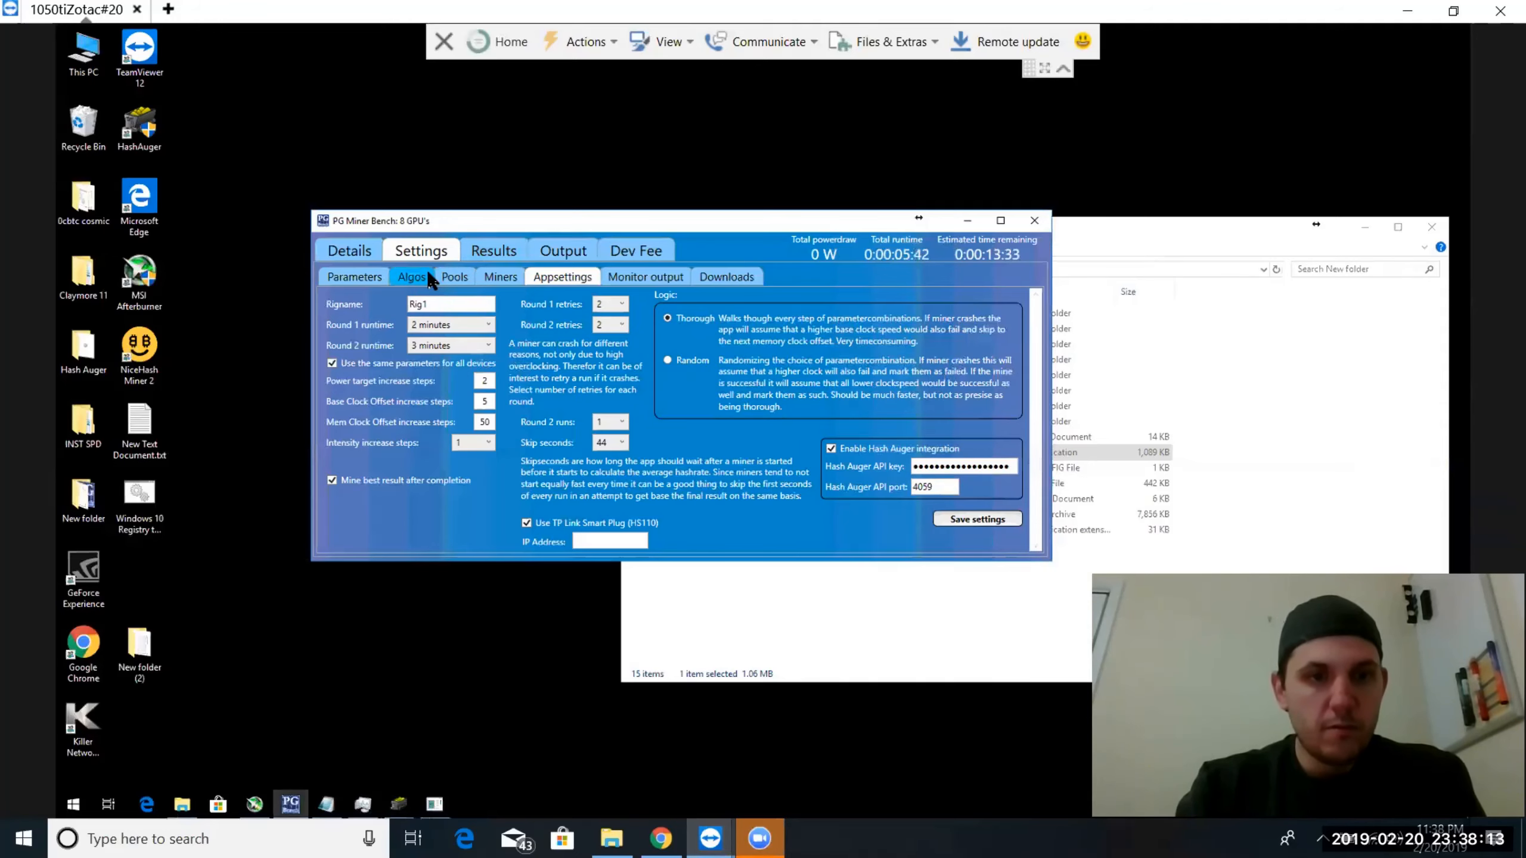
Compare the power targets and hashrates of the recorded x16r results for GPU 0
left_click(489, 253)
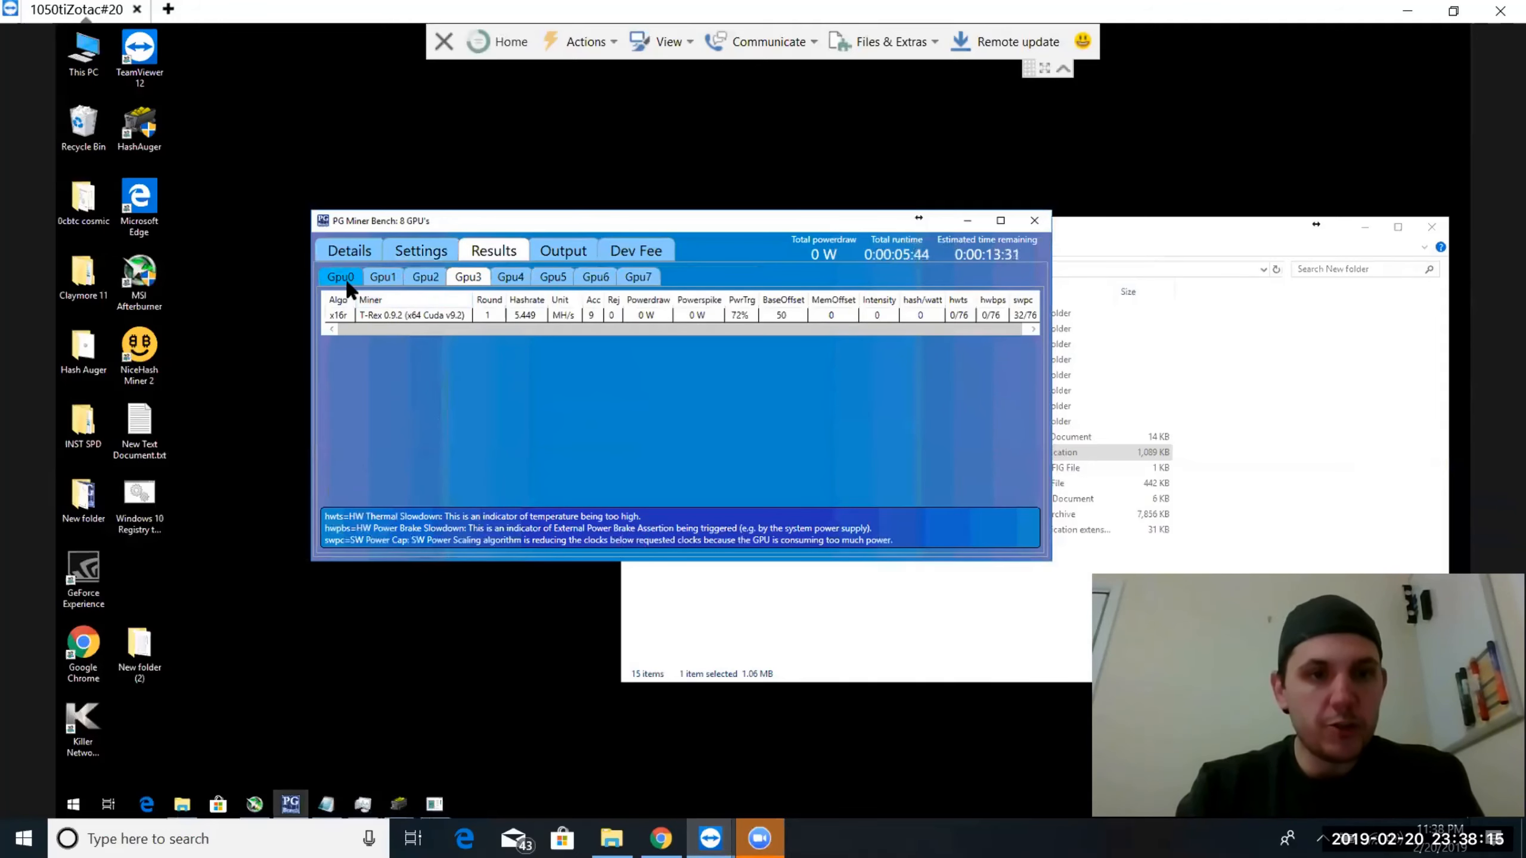
left_click(408, 316)
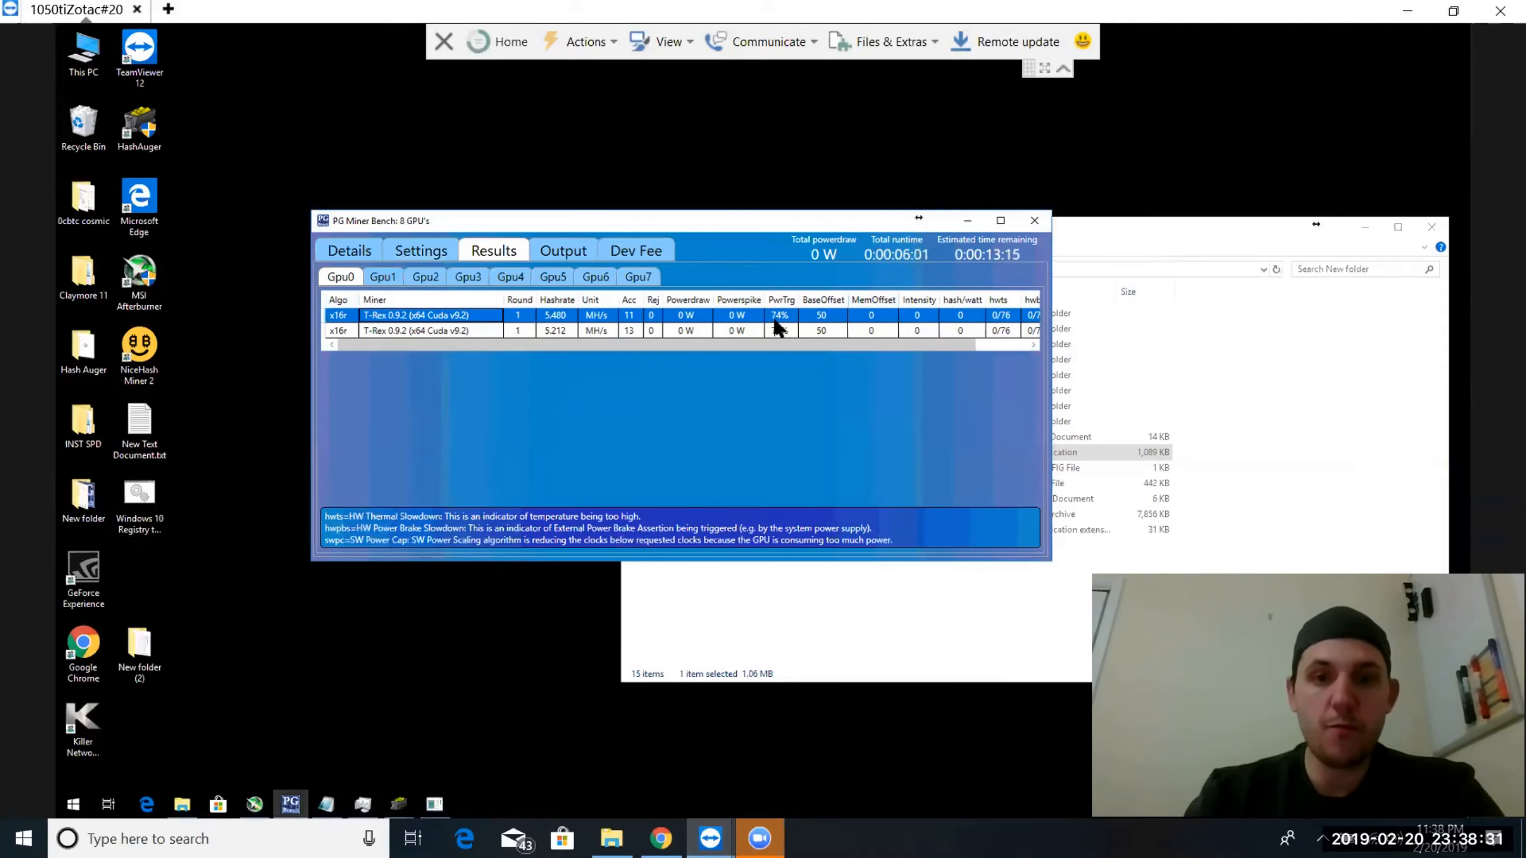
Launch Hash Auger with permission to make changes and open the GPU manager in its device setup
double_click(148, 132)
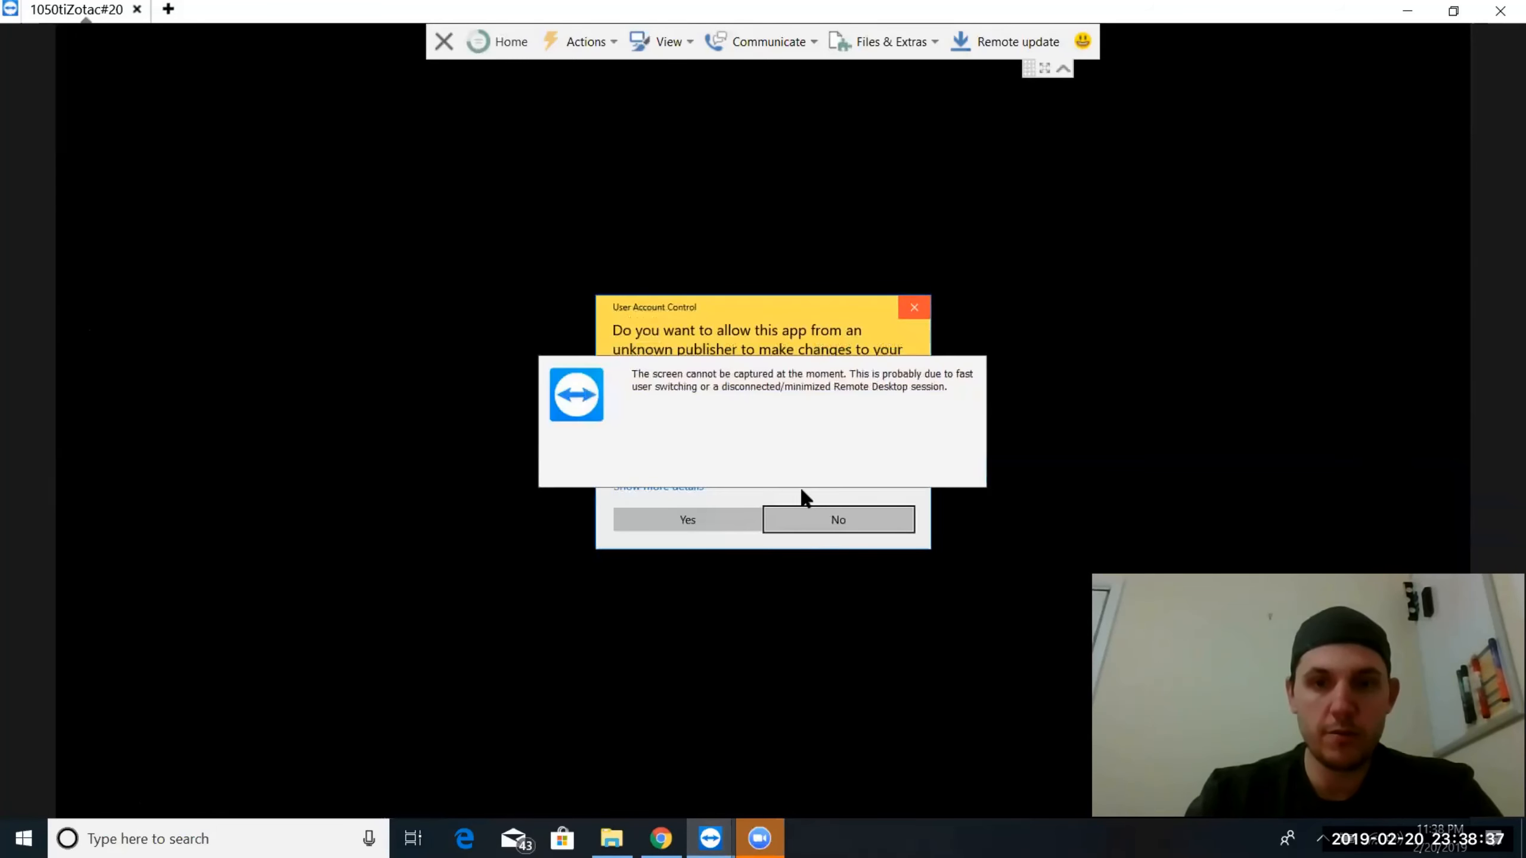
left_click(704, 517)
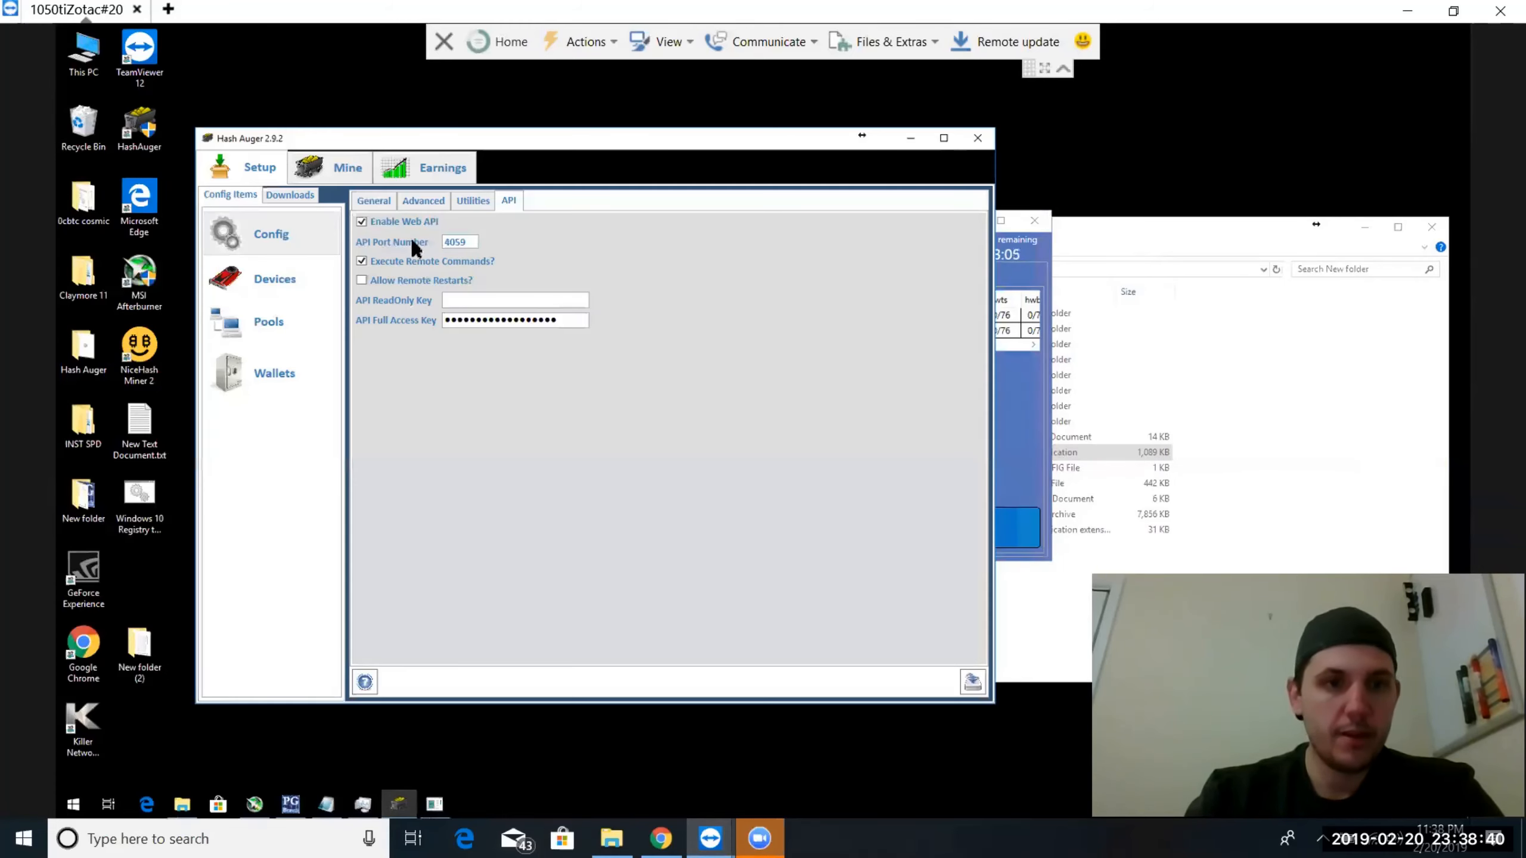
left_click(309, 164)
left_click(243, 174)
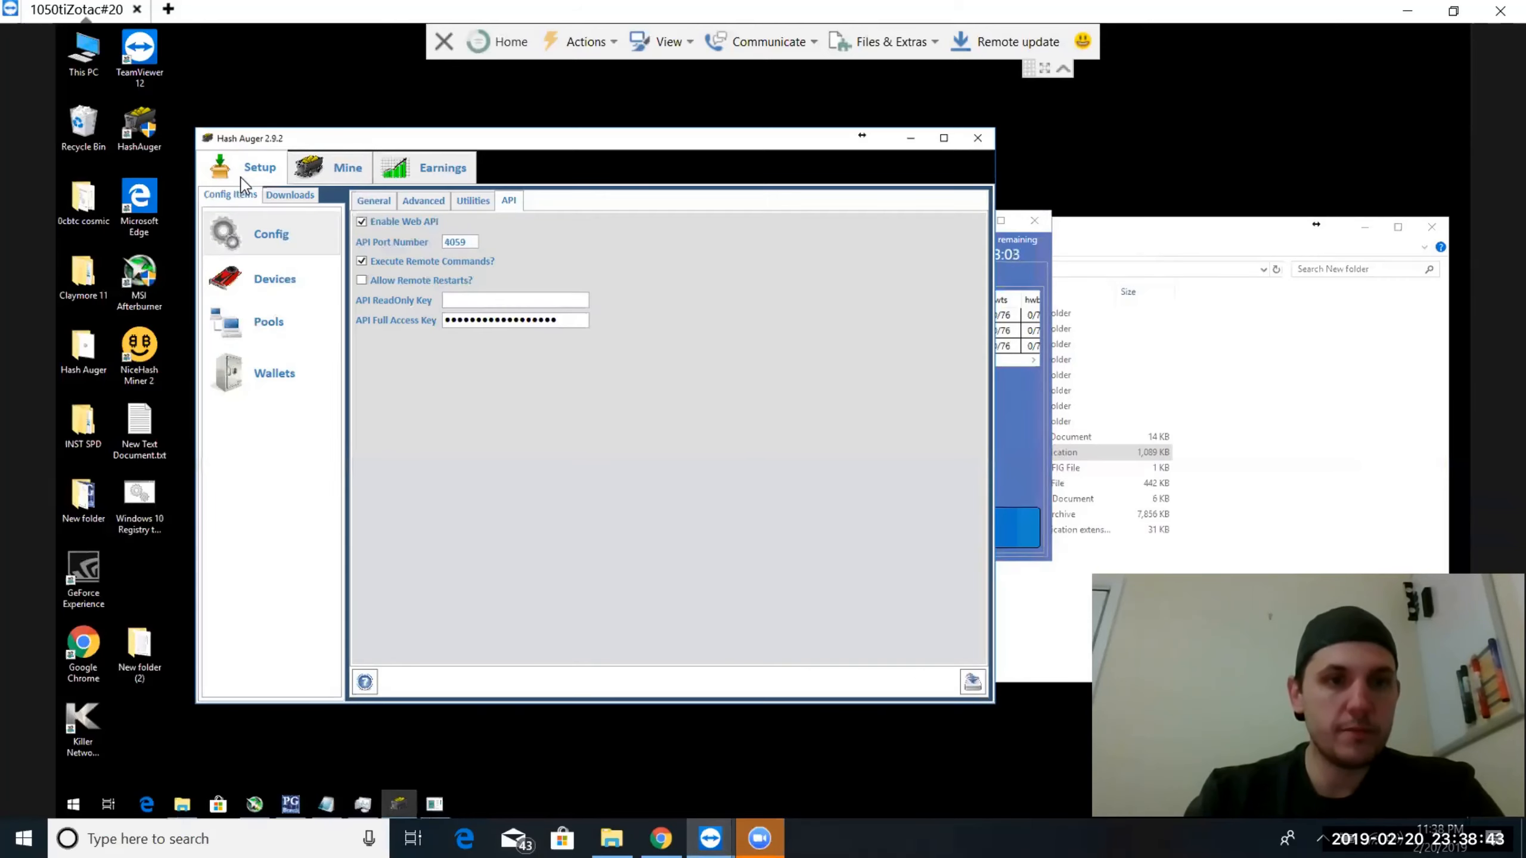
left_click(240, 265)
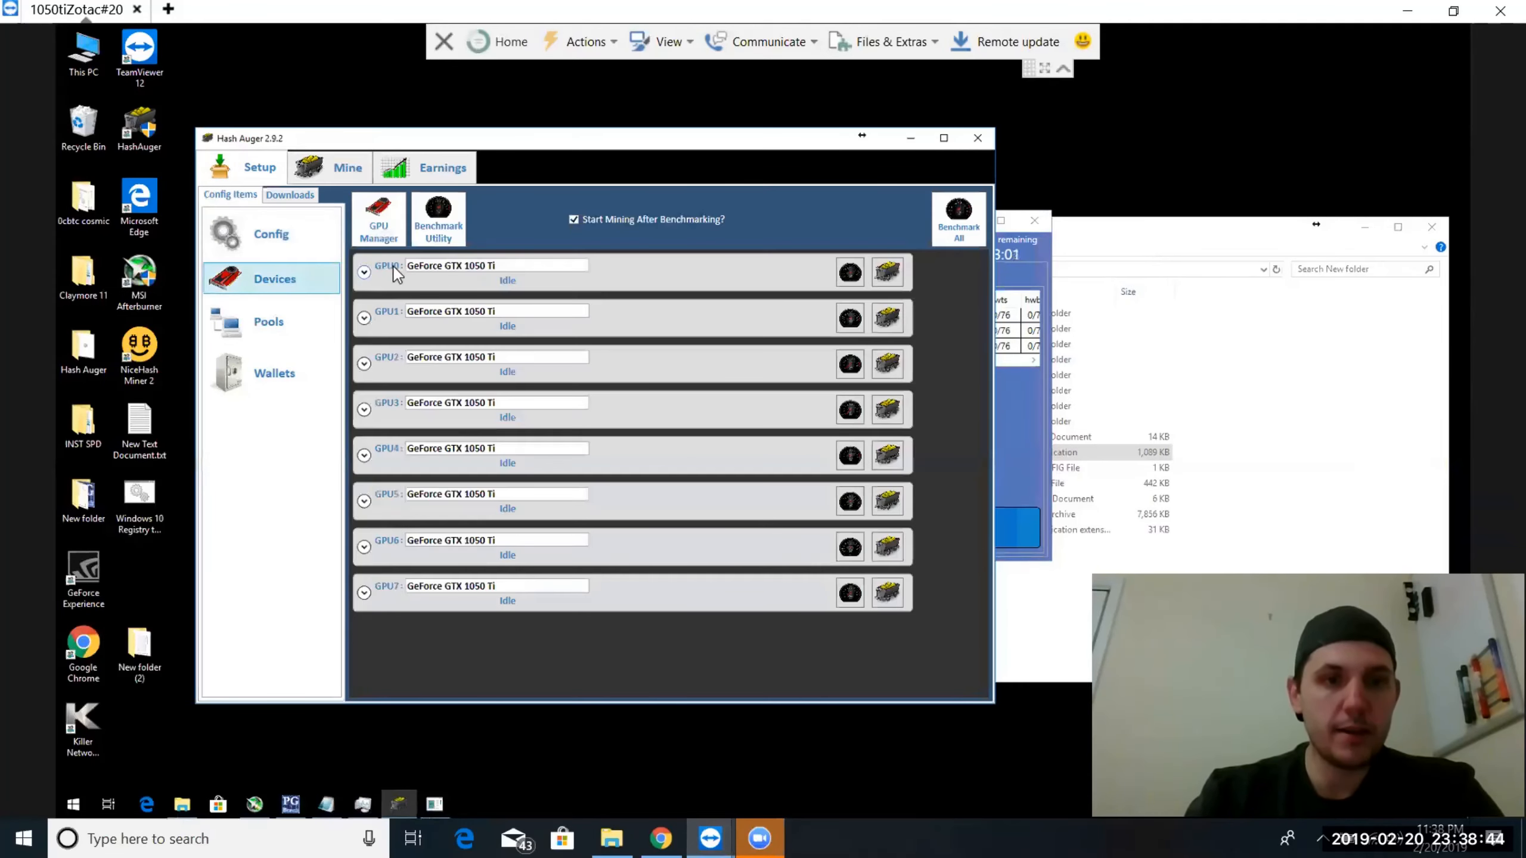
left_click(386, 208)
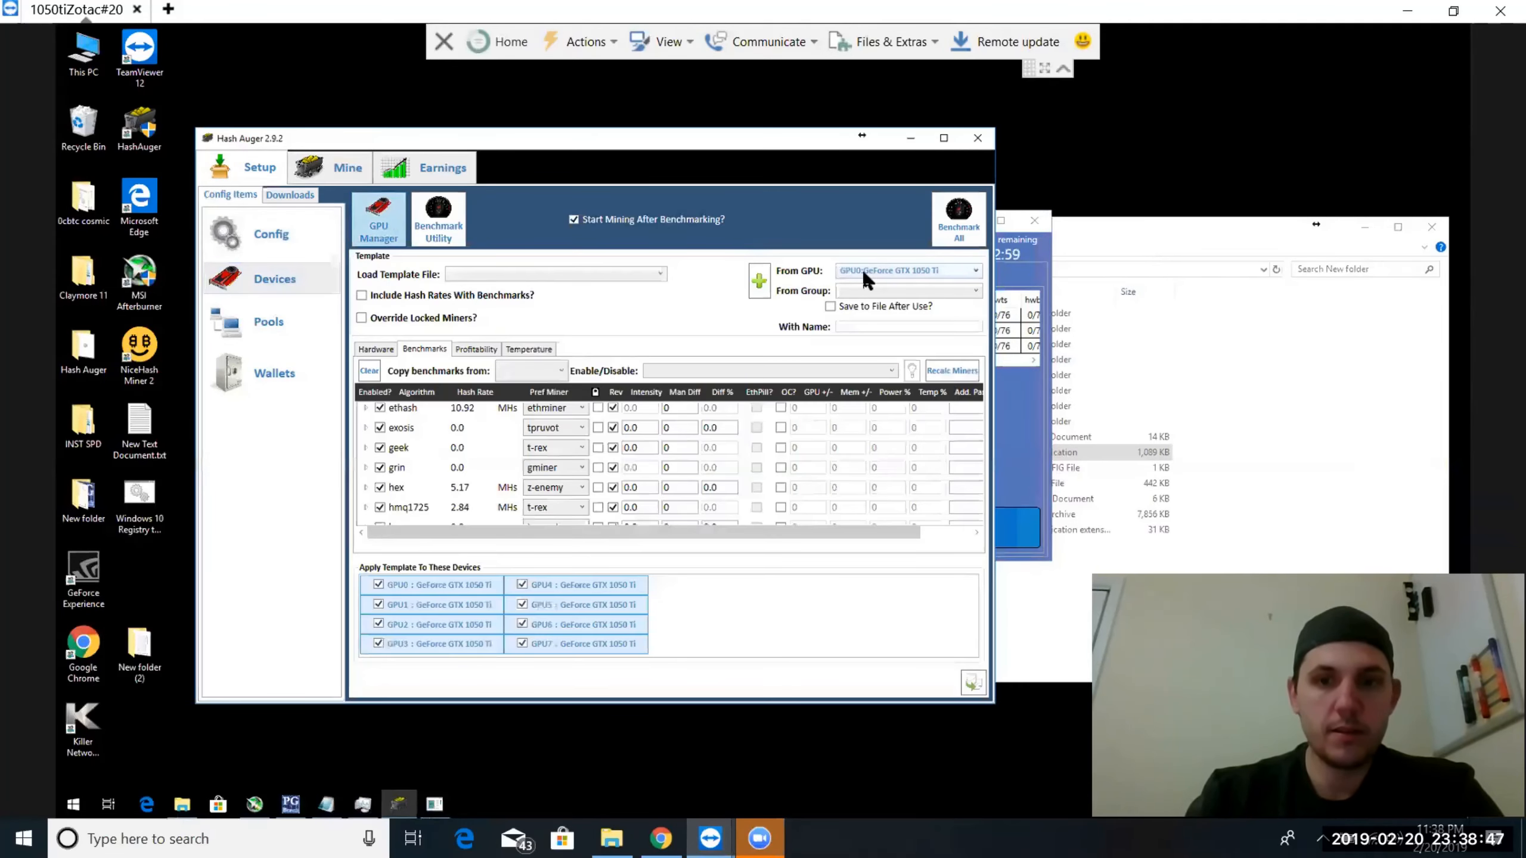
Start a new device template, load it from GPU0, and find the x16r overclock settings among its benchmarks
left_click(1023, 422)
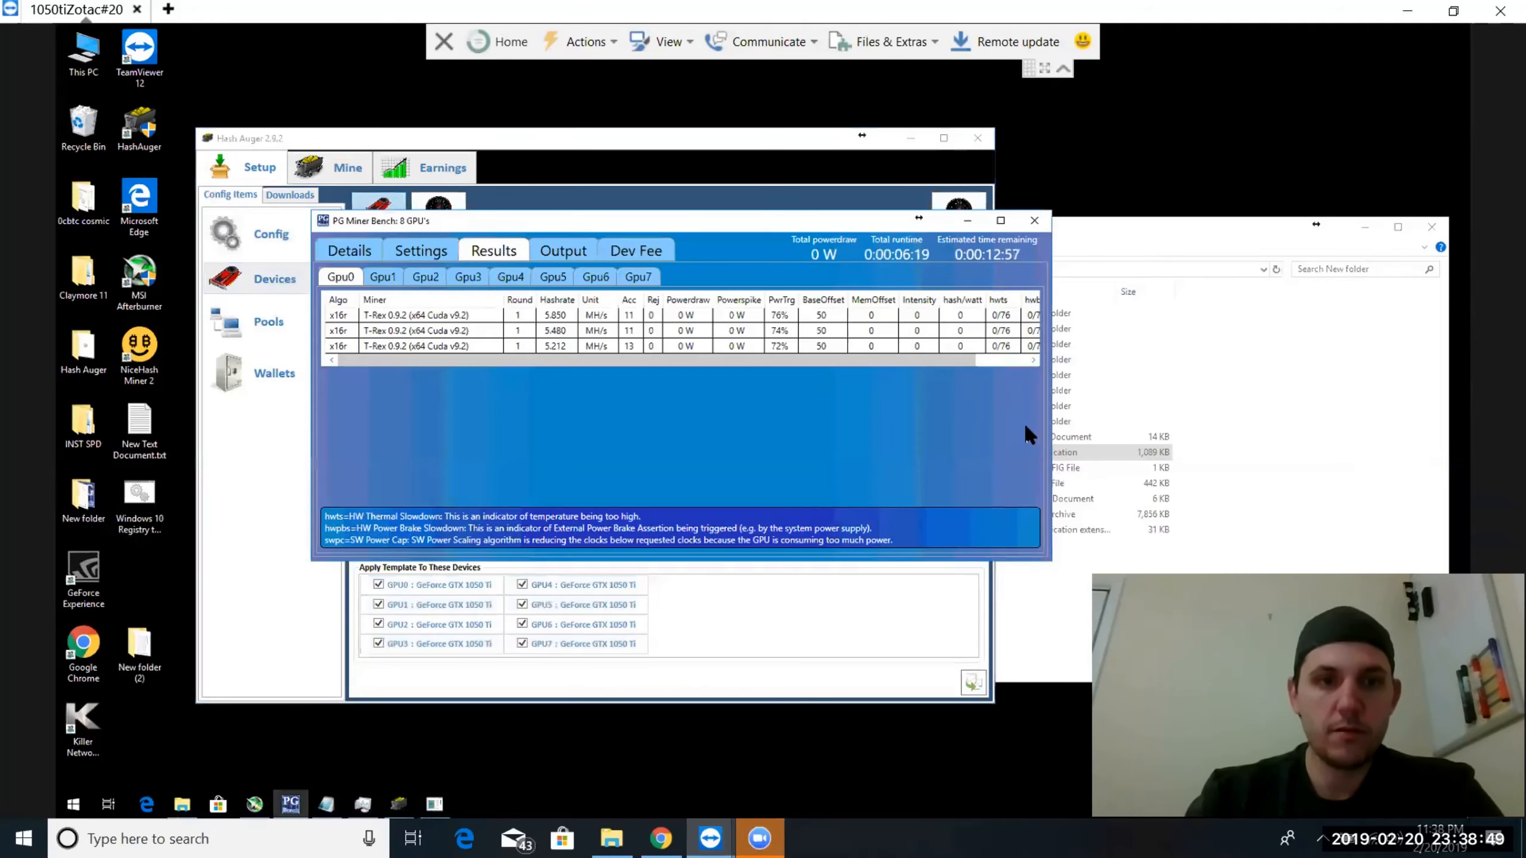
left_click(547, 146)
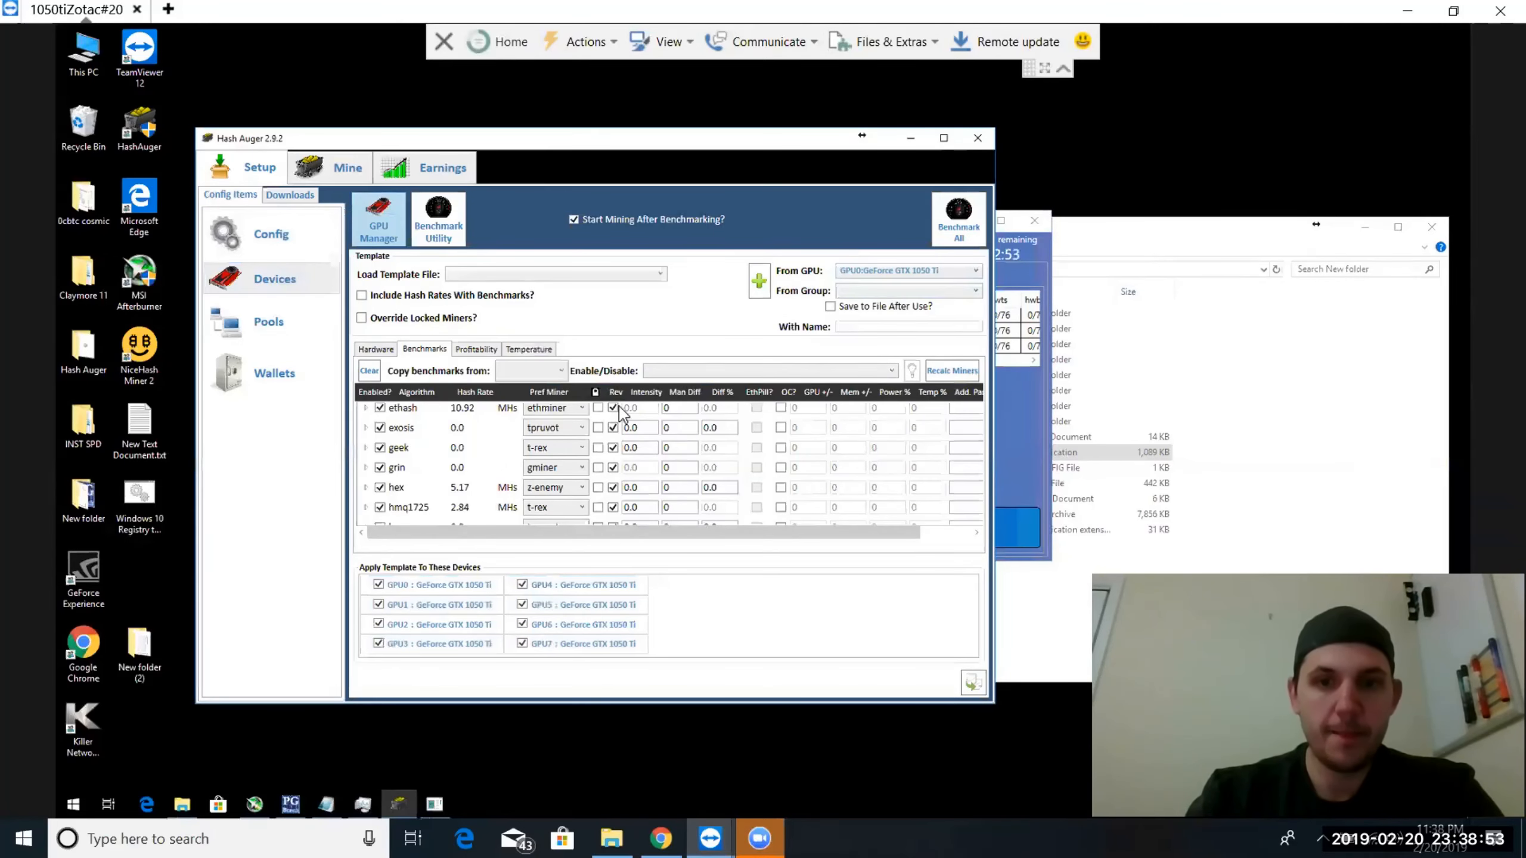
left_click(758, 281)
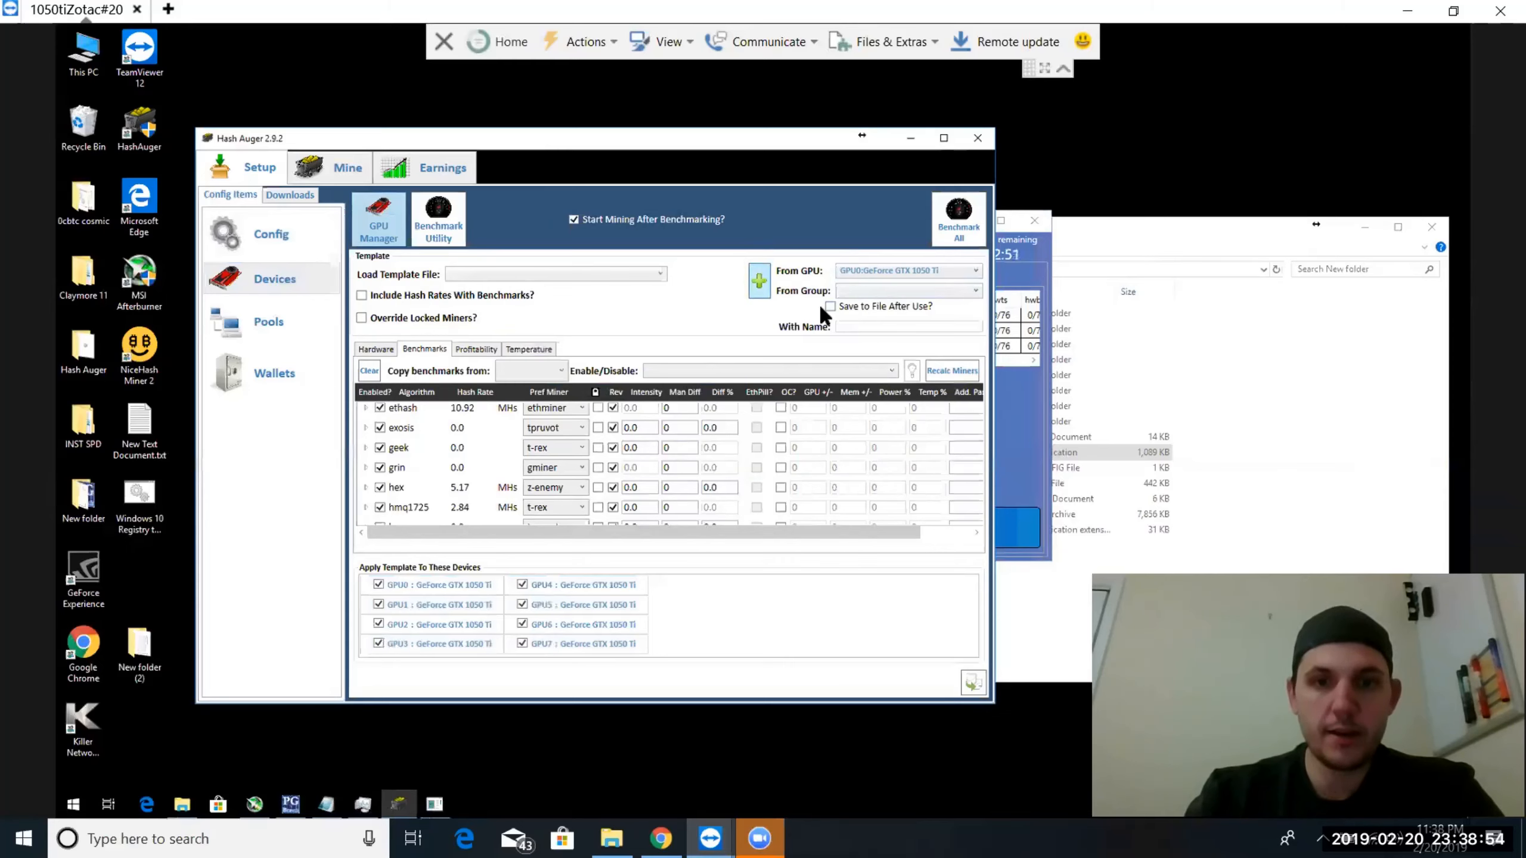
left_click(899, 269)
left_click(888, 288)
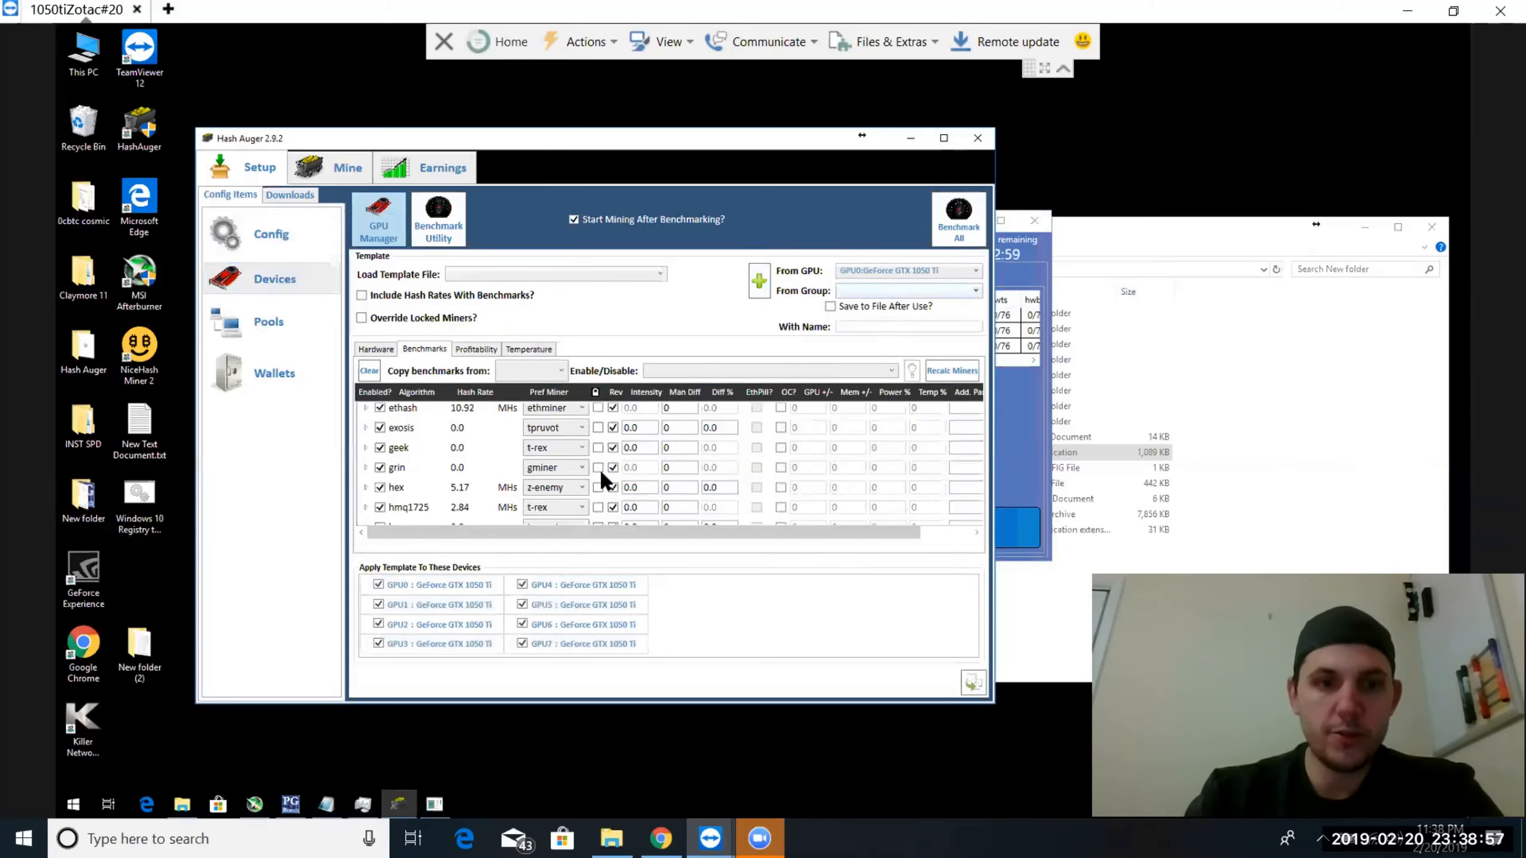
scroll(410, 500, "down", 8)
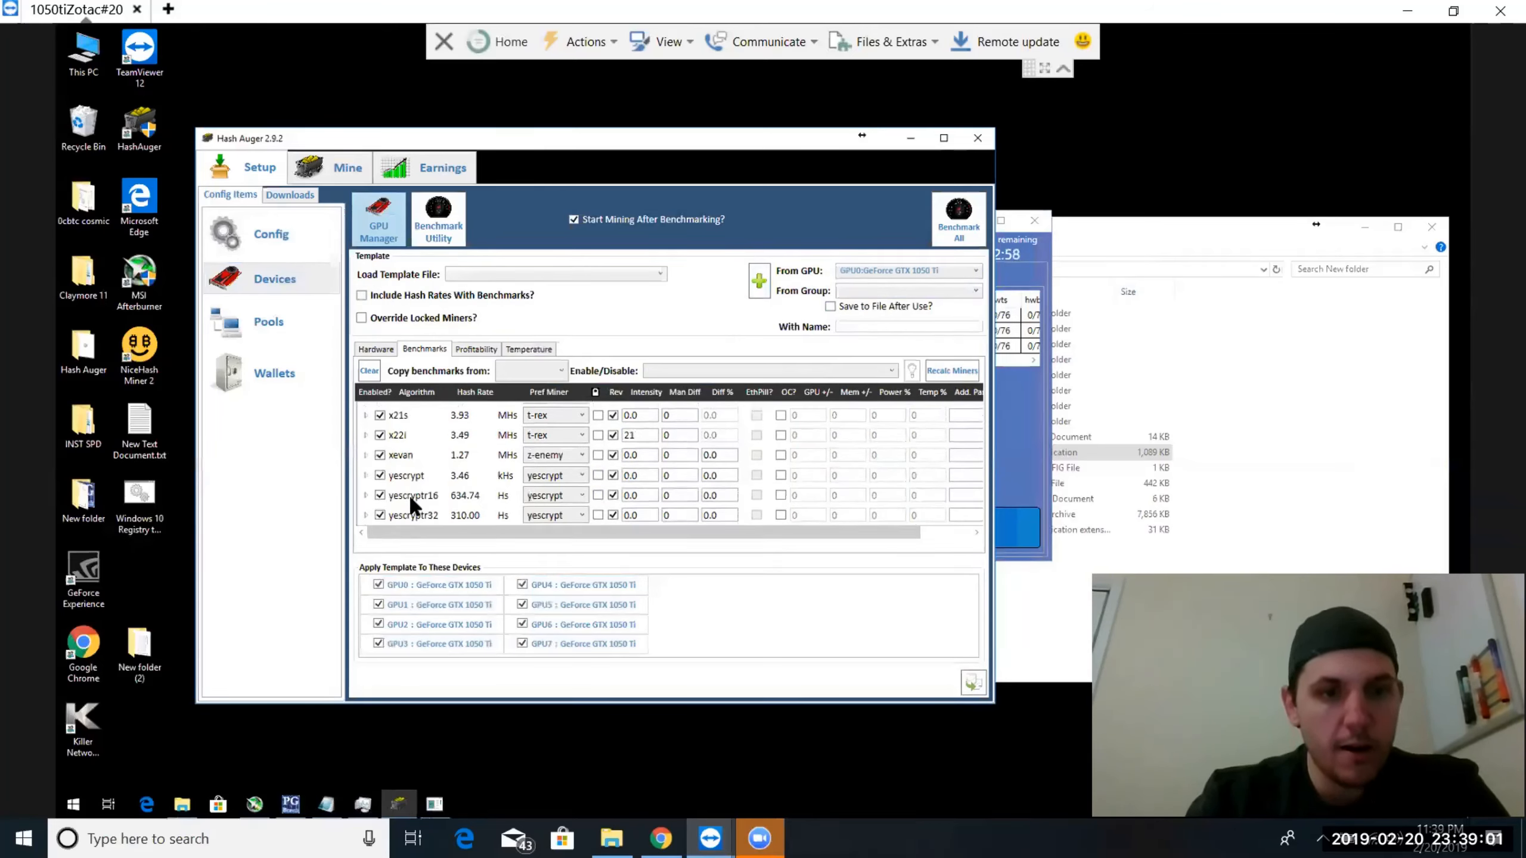
scroll(409, 495, "up", 3)
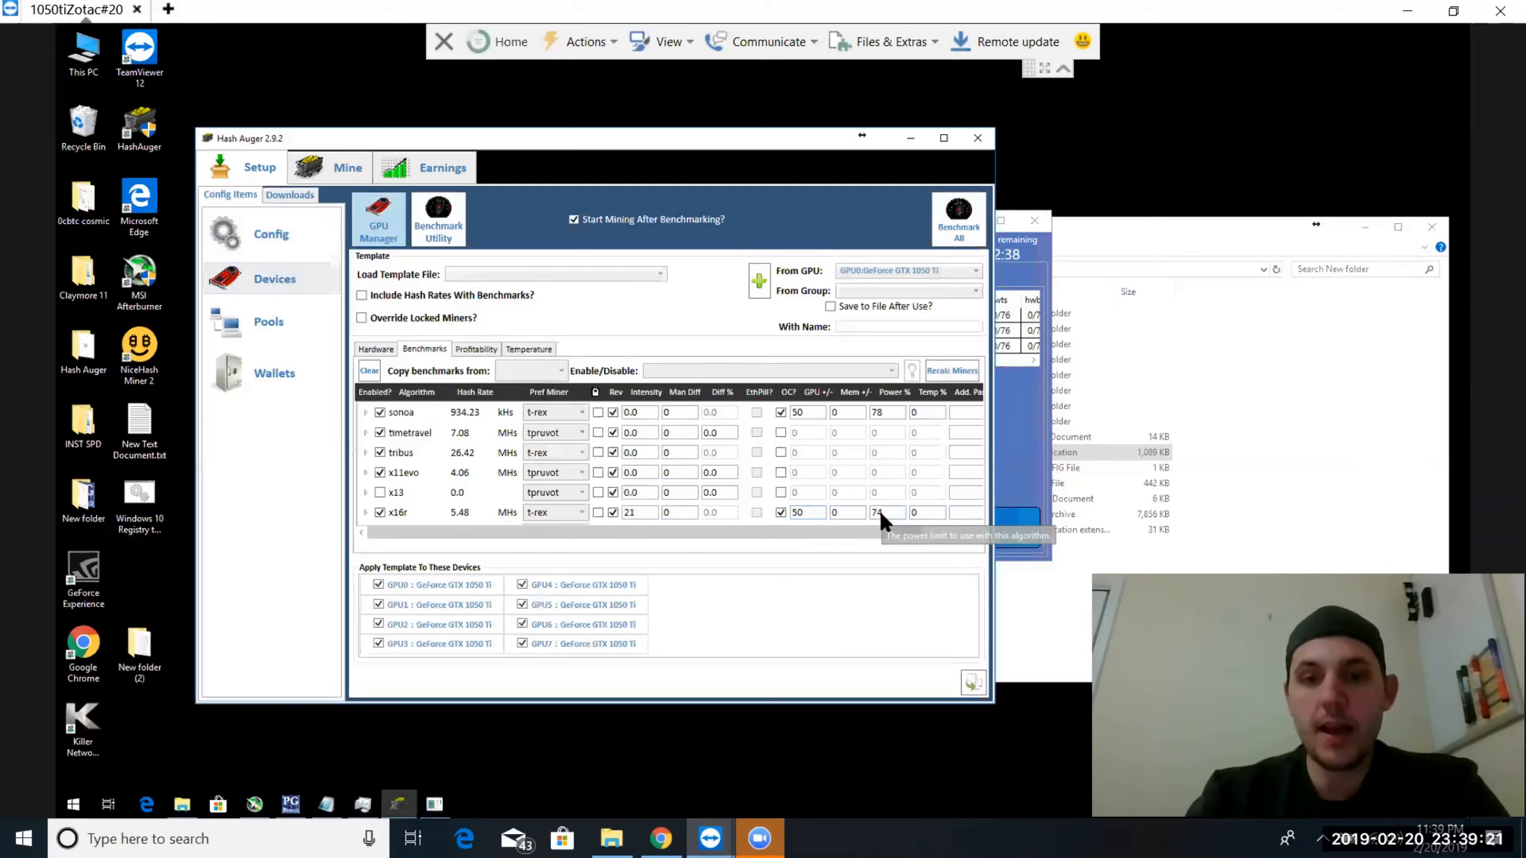
Apply the GPU0 template to all eight GPUs, overwriting their current settings, and close Hash Auger
left_click(973, 684)
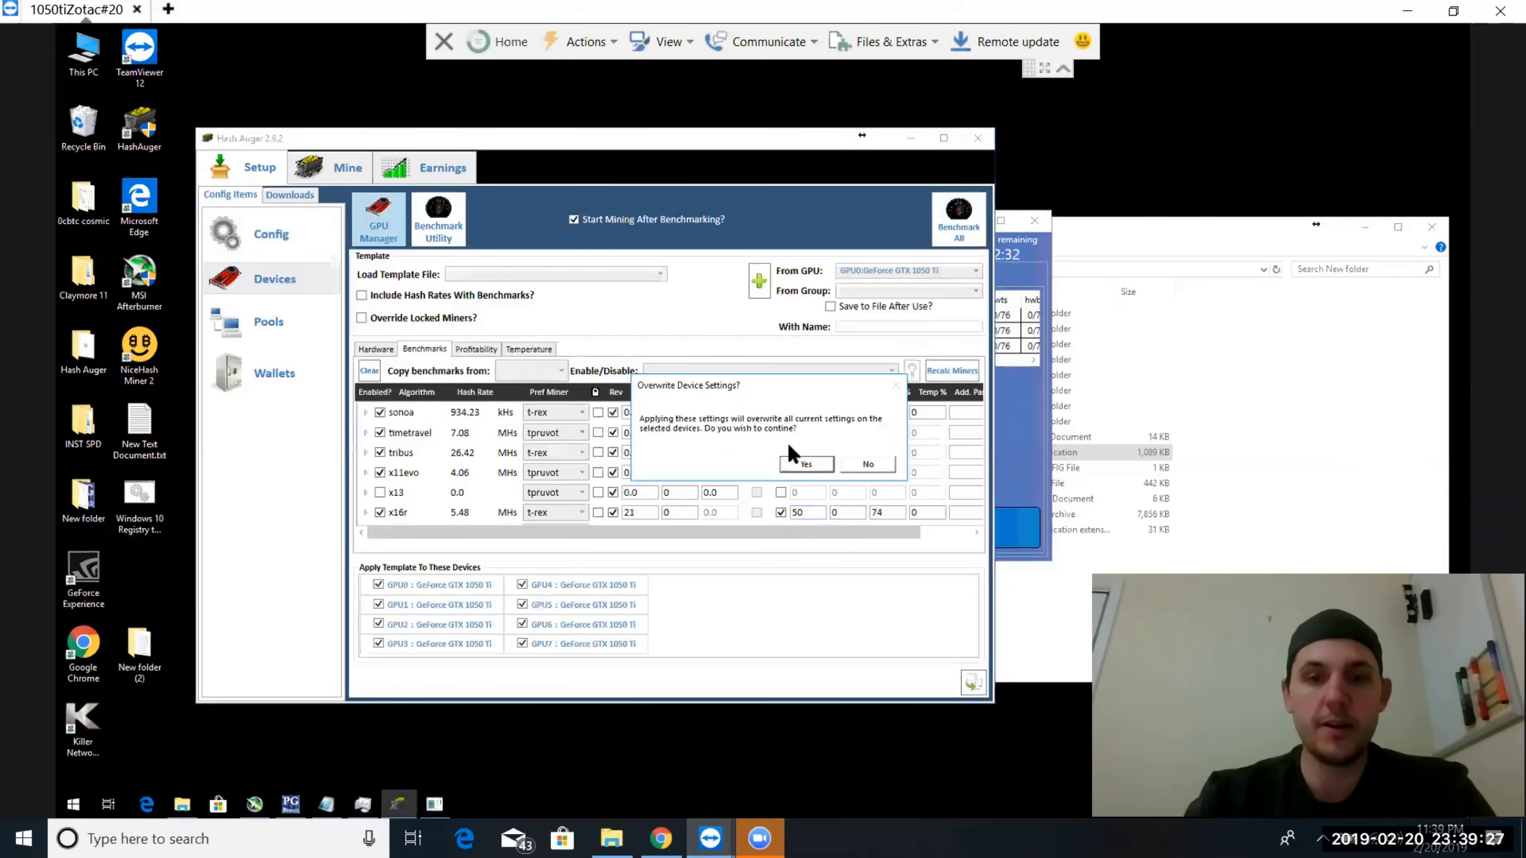
left_click(790, 461)
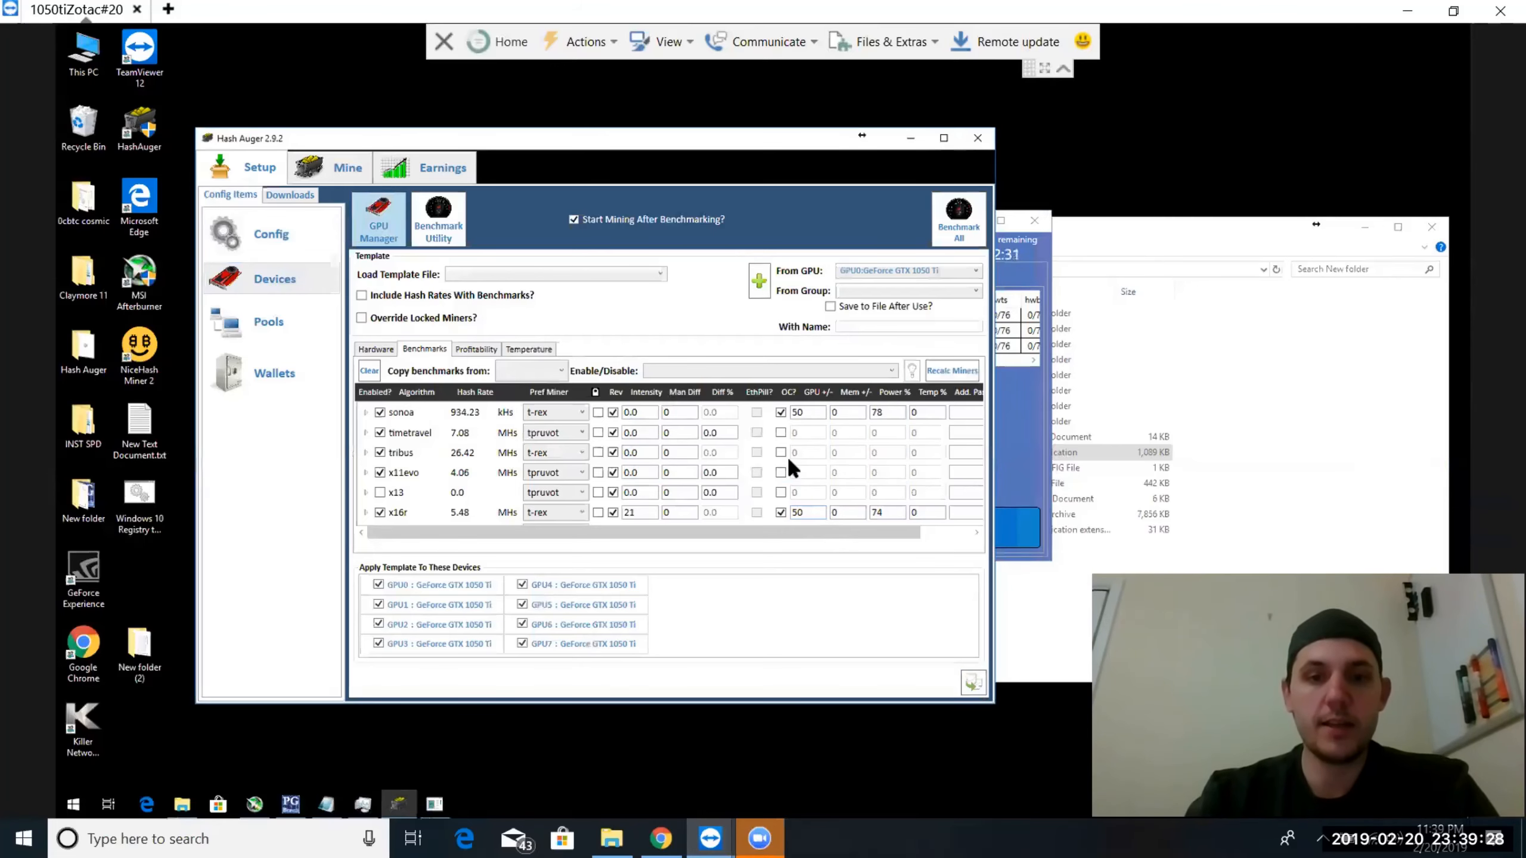
left_click(978, 138)
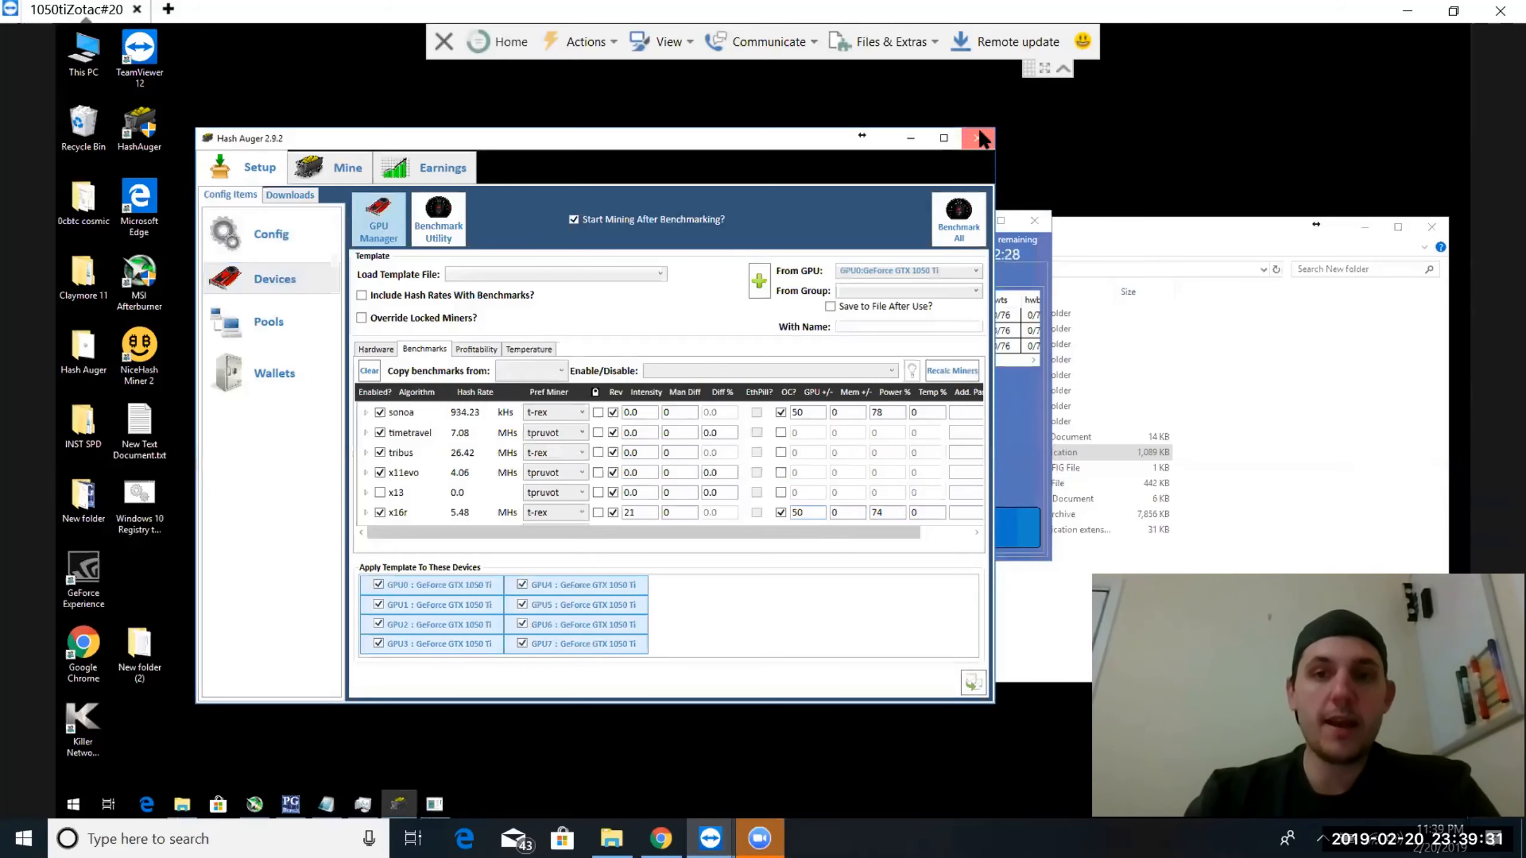
left_click(598, 371)
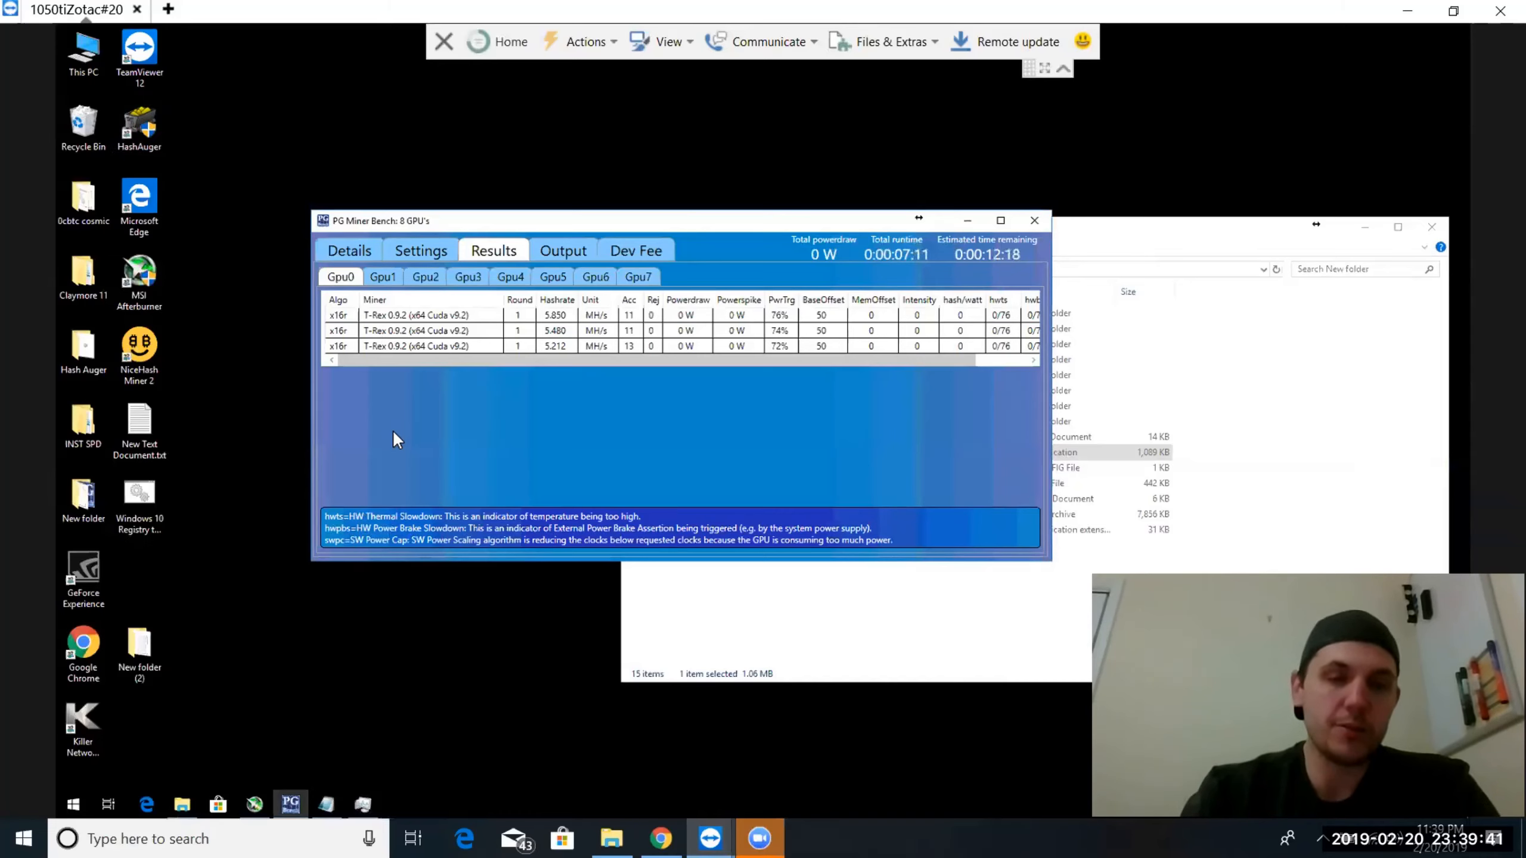
Review the recorded x16r results of GPUs 0 to 7 in PG Miner Bench, along with the running benchmarks, app settings and tuning parameters
left_click(442, 250)
left_click(326, 251)
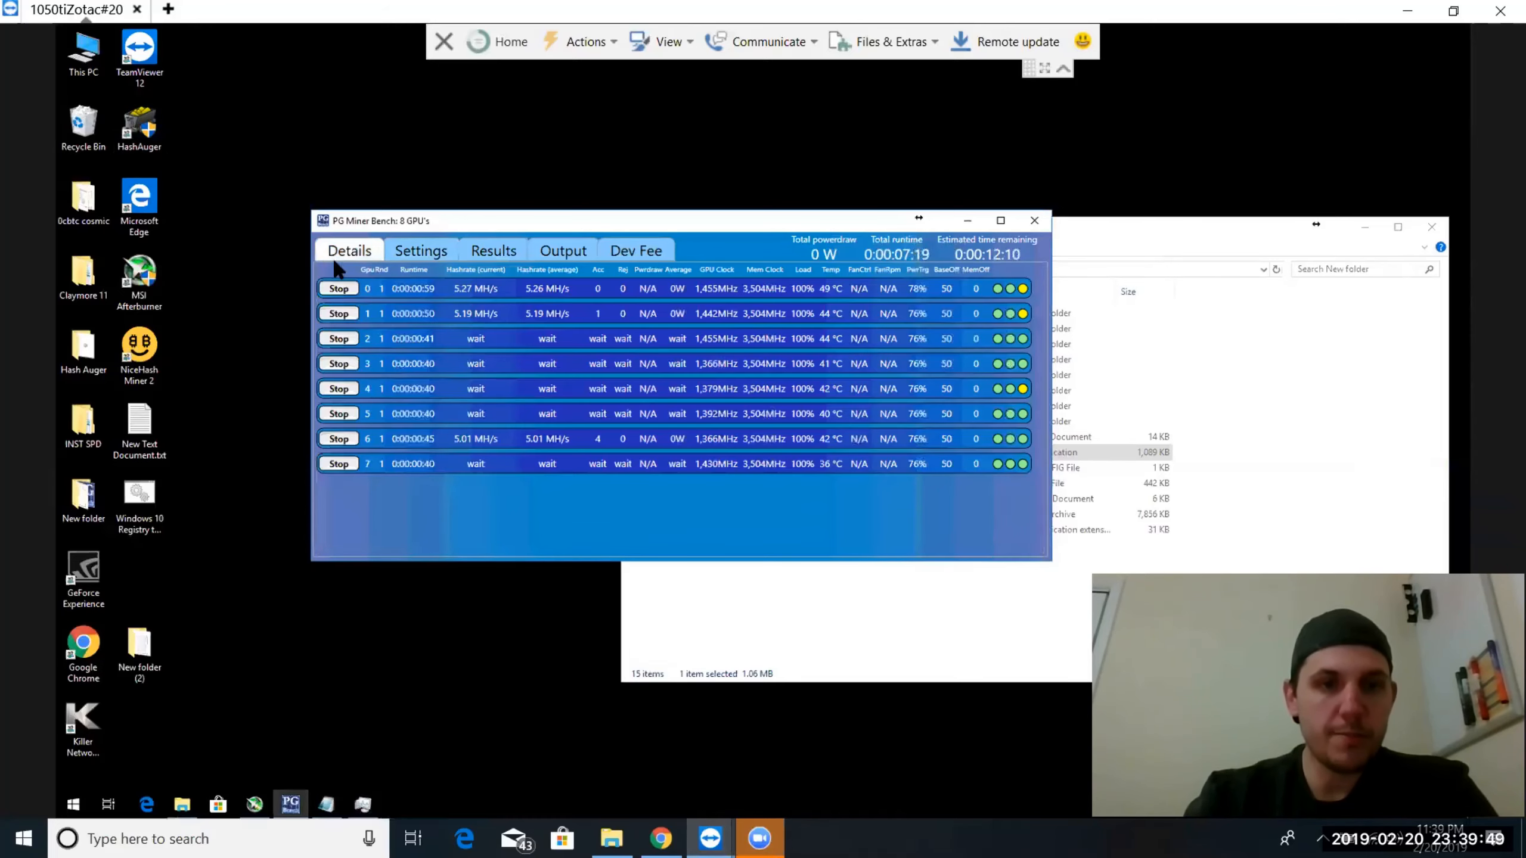
left_click(492, 252)
left_click(383, 277)
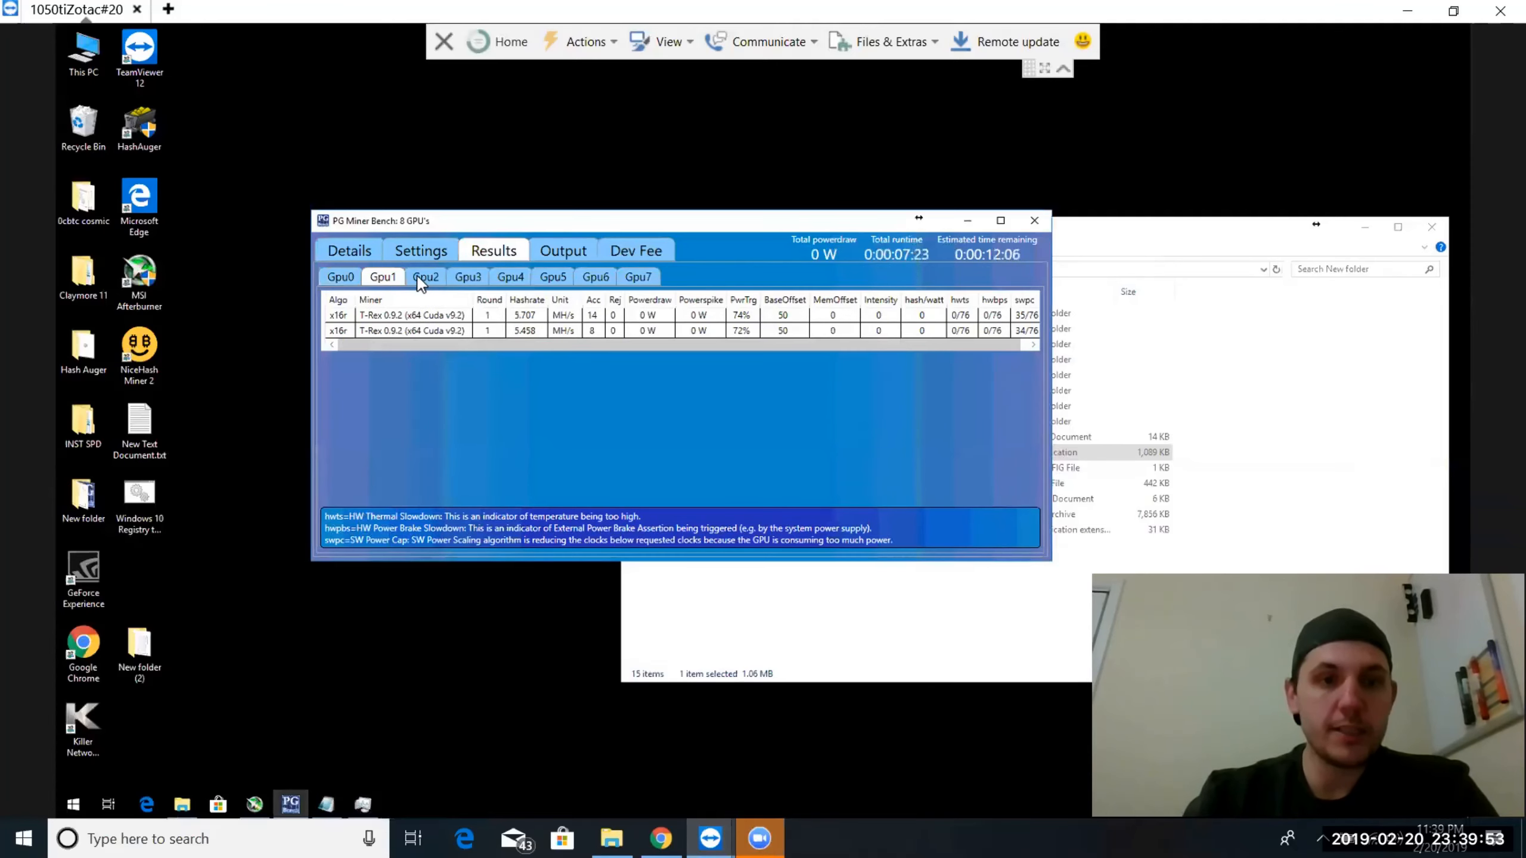
left_click(433, 280)
left_click(468, 279)
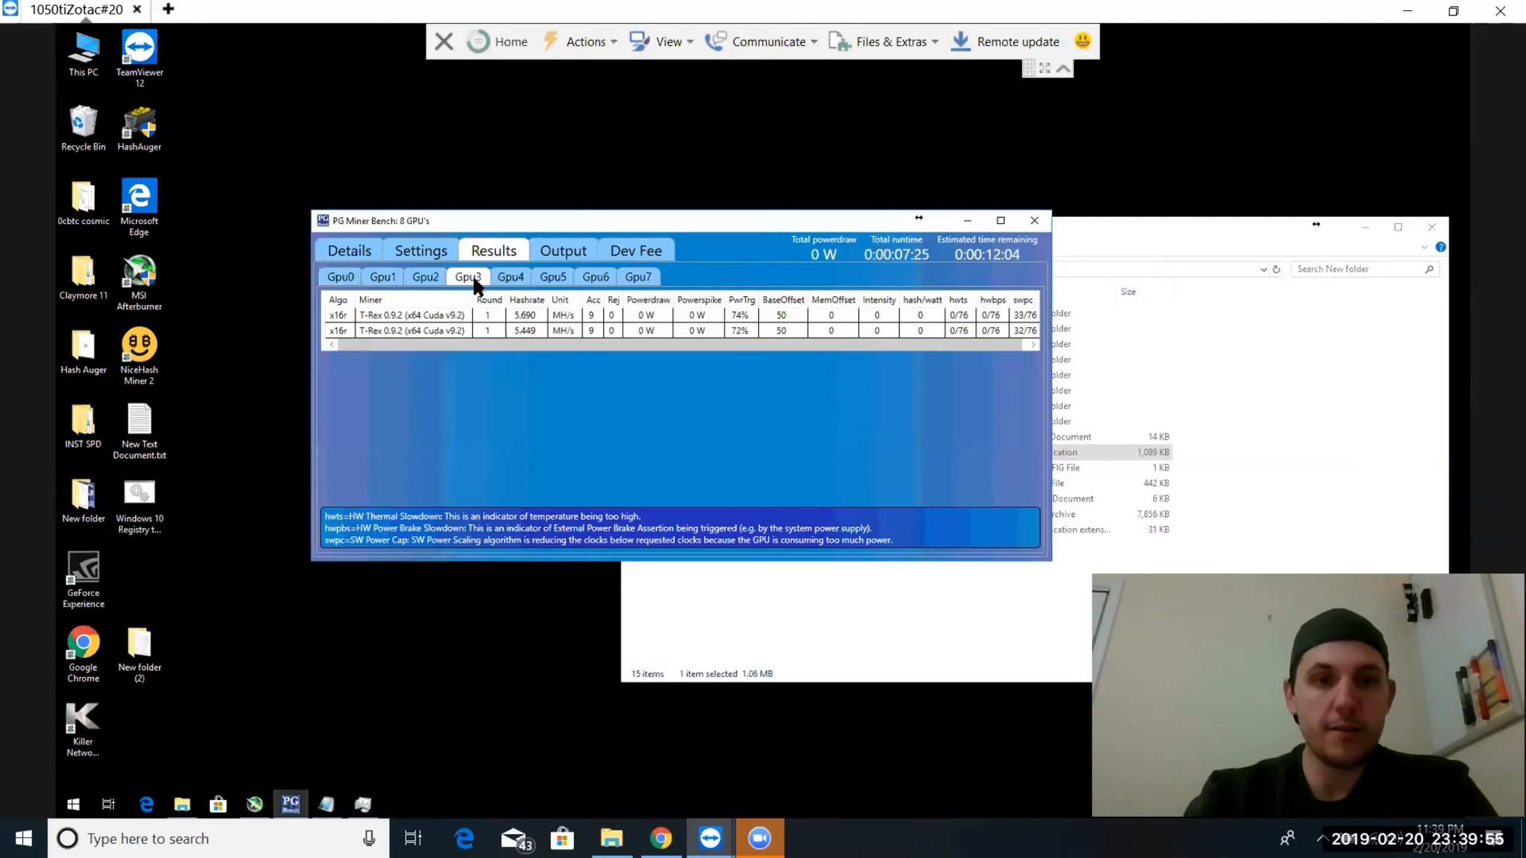
left_click(516, 281)
left_click(553, 278)
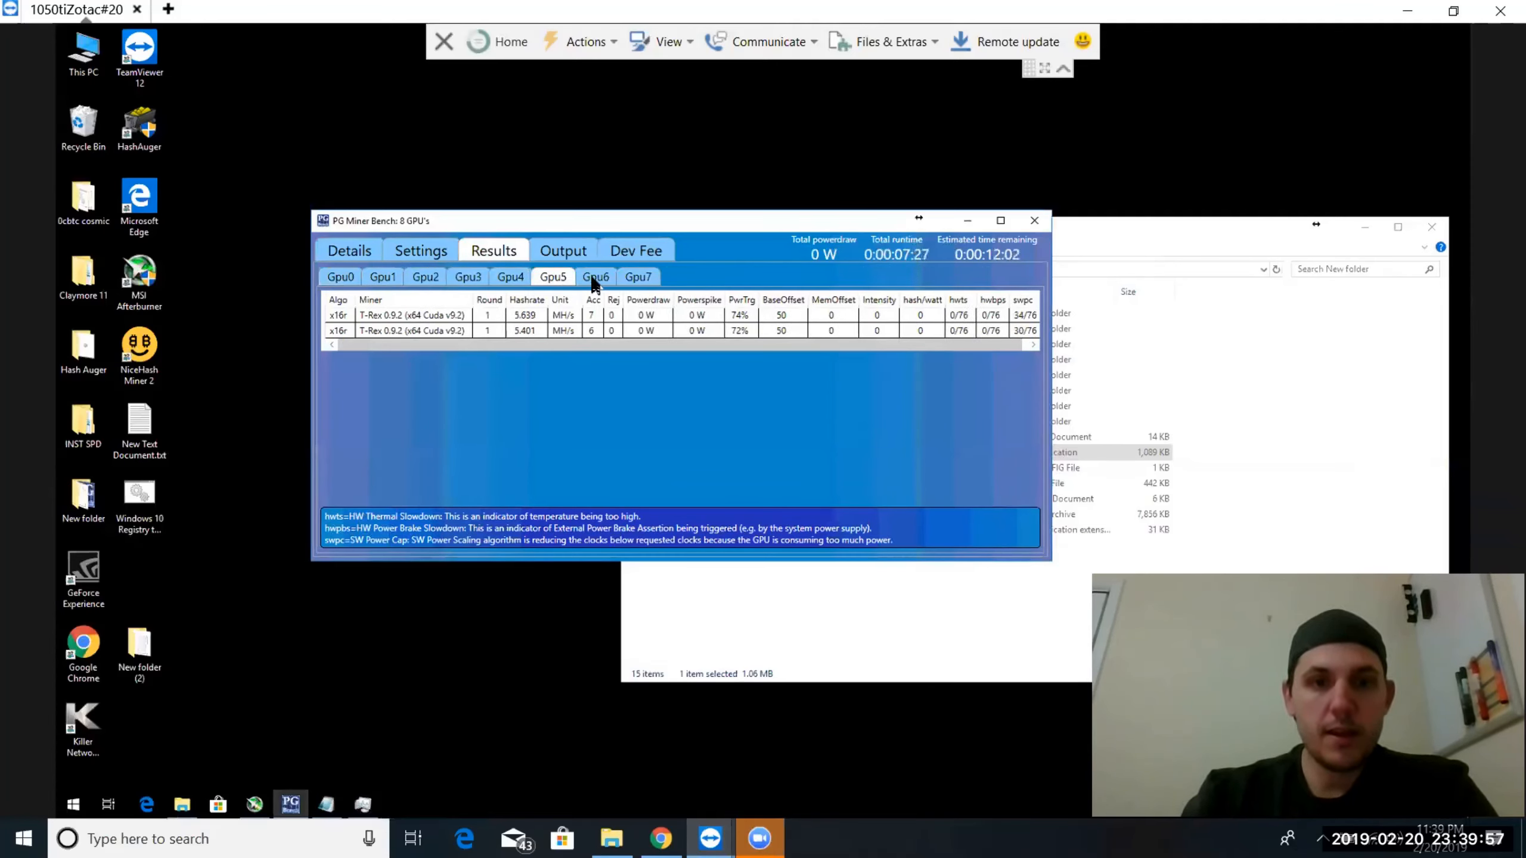
left_click(596, 278)
left_click(638, 278)
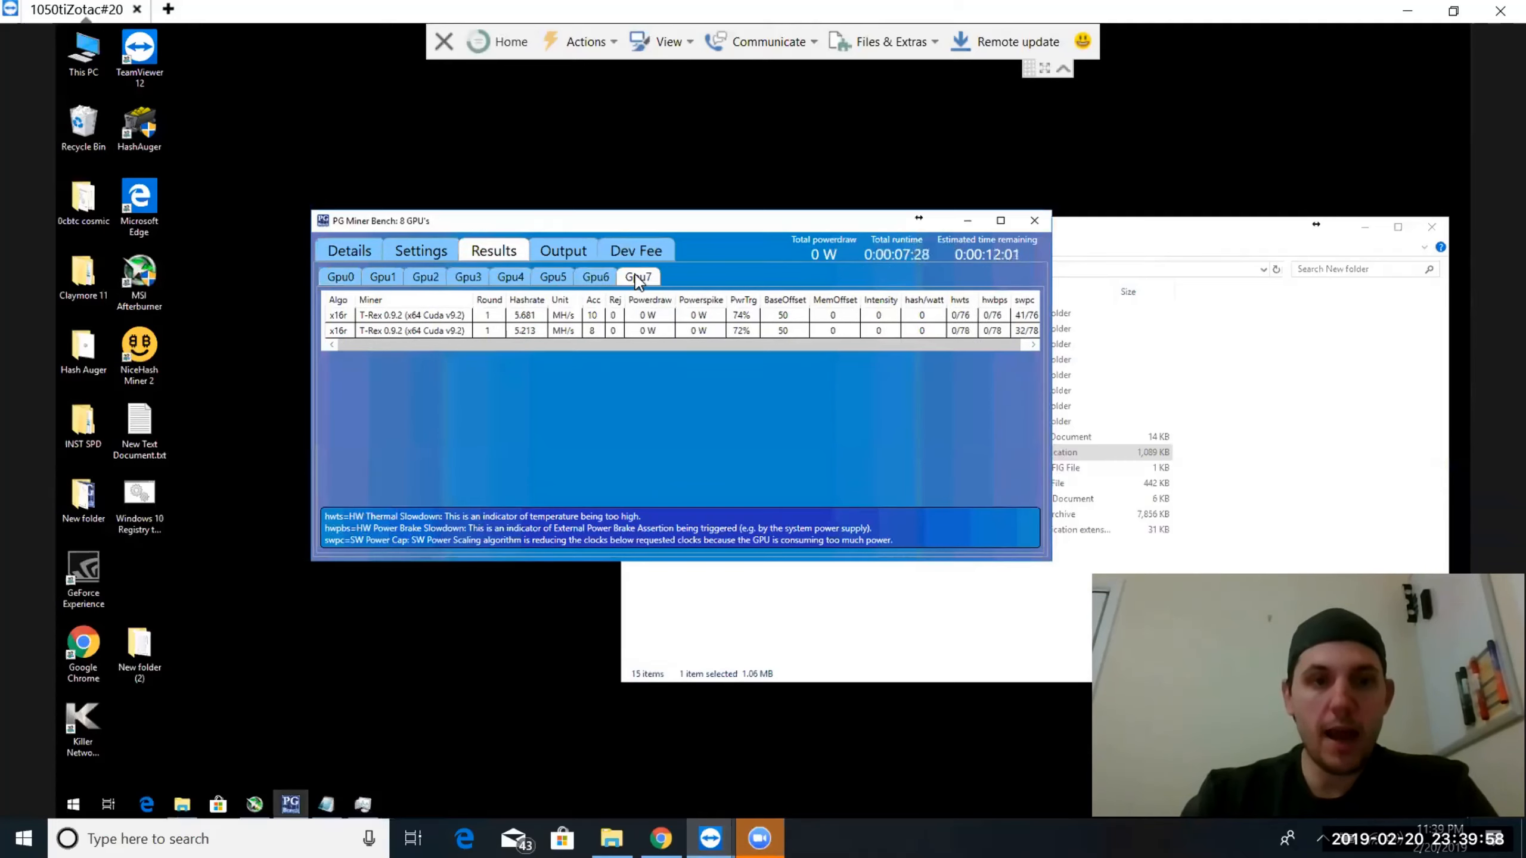
left_click(325, 277)
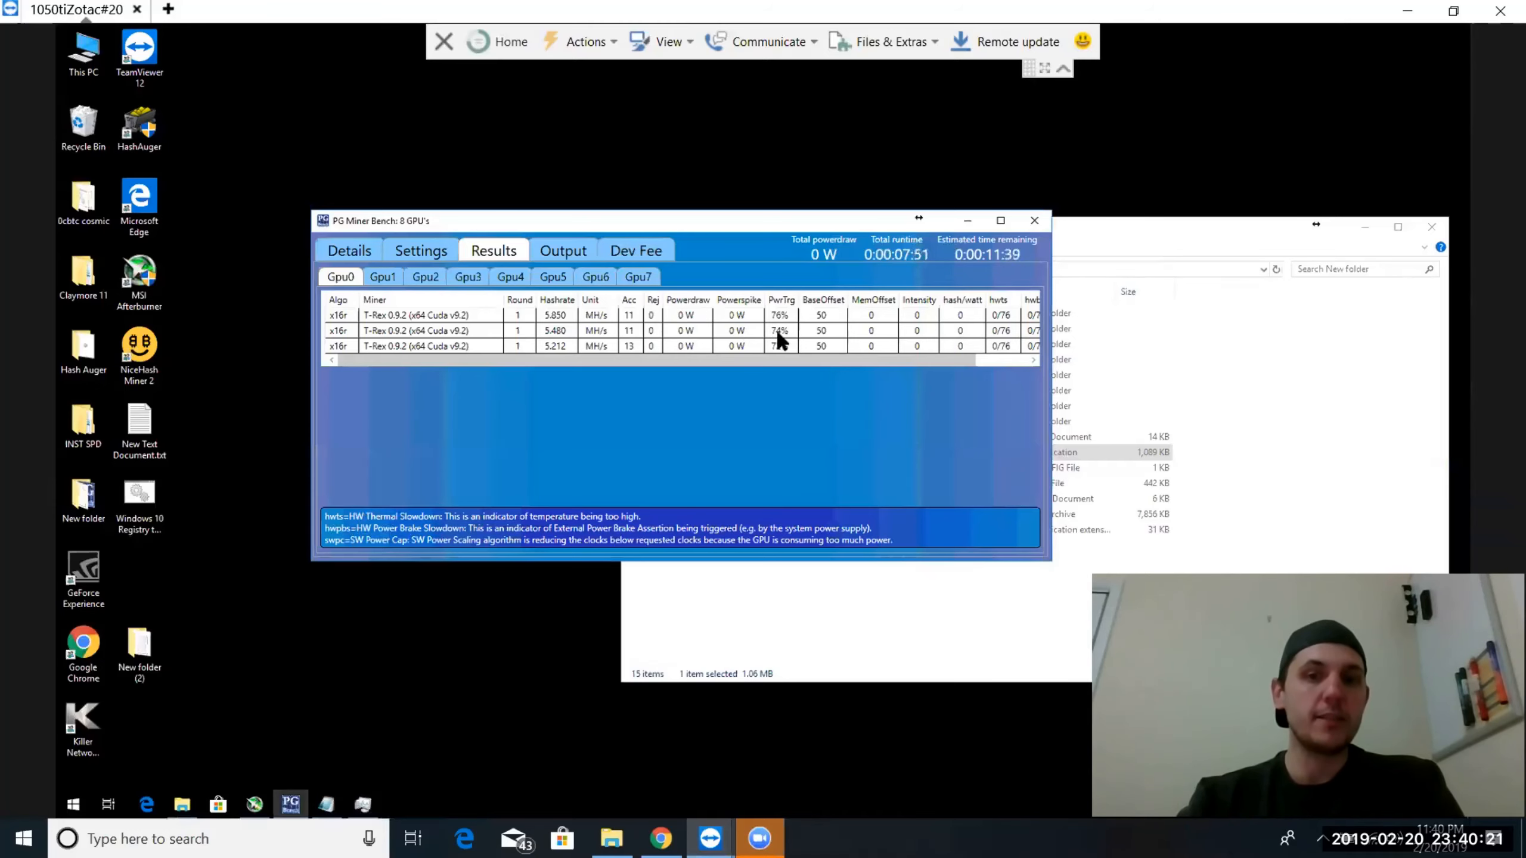
left_click(339, 246)
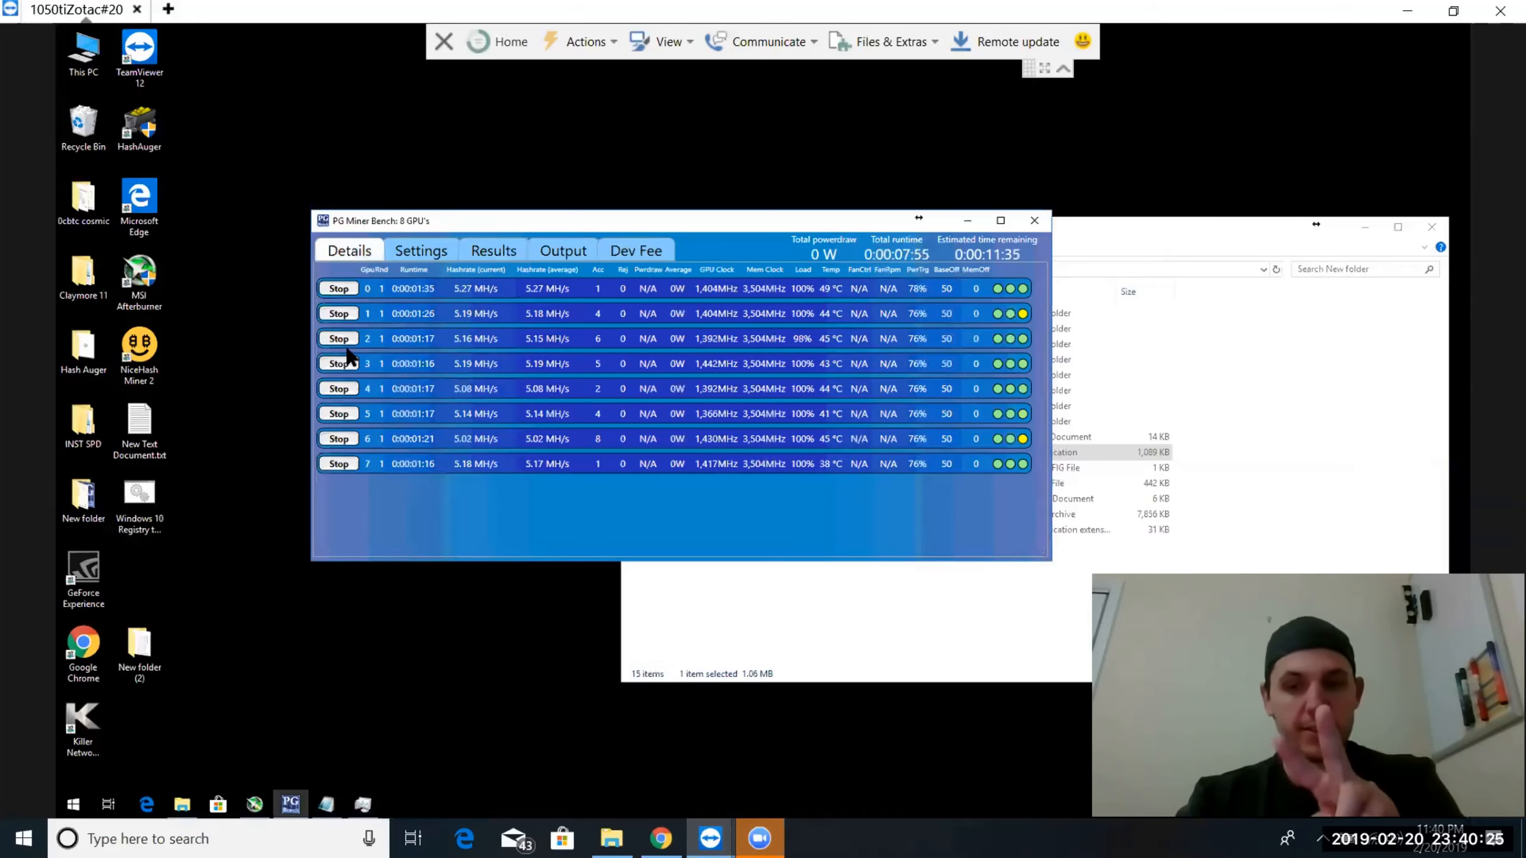
left_click(422, 252)
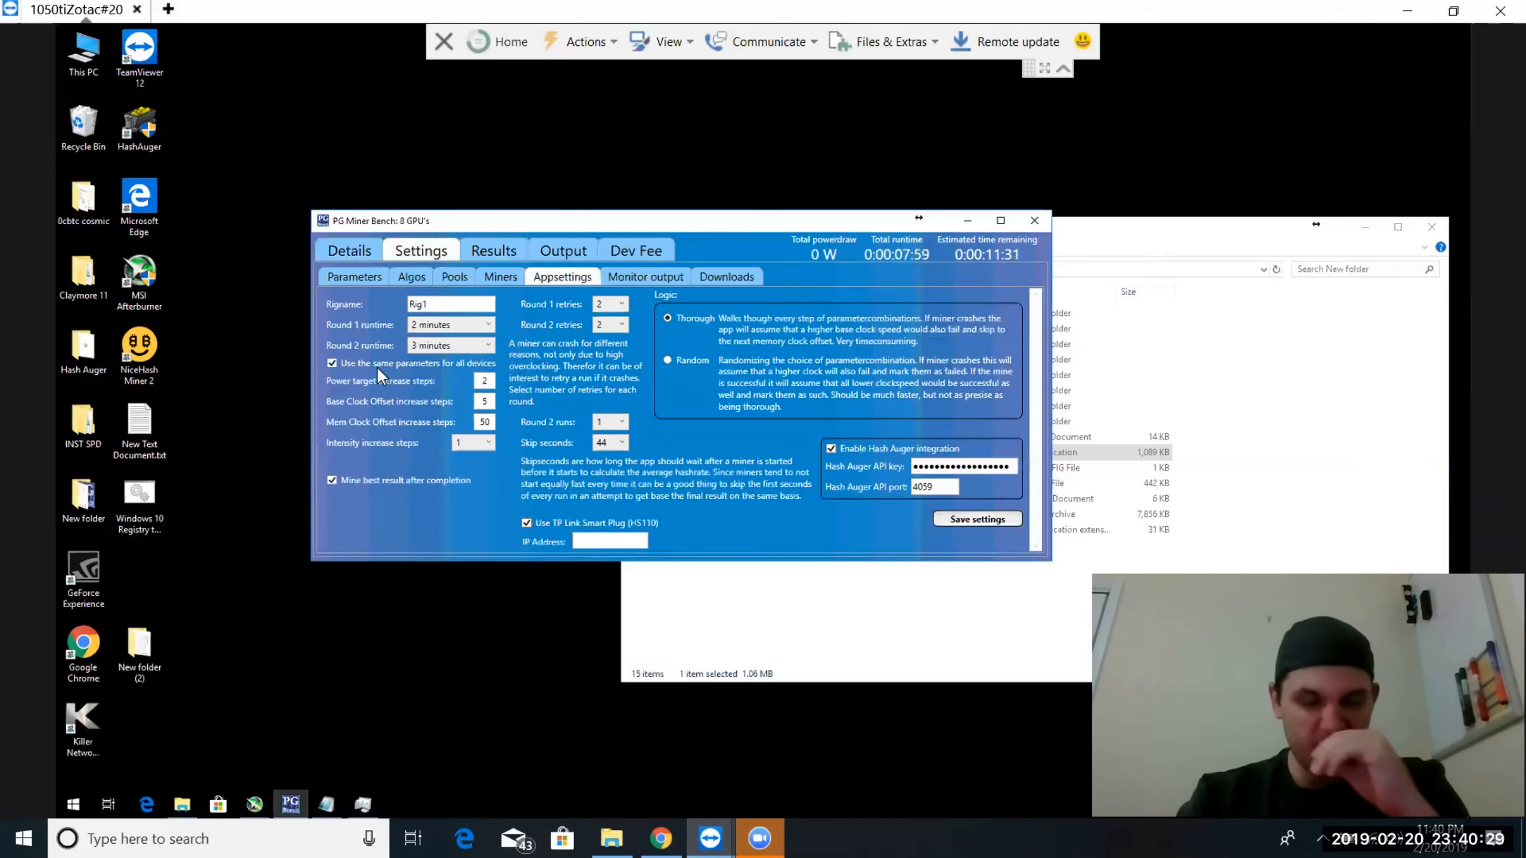
left_click(360, 273)
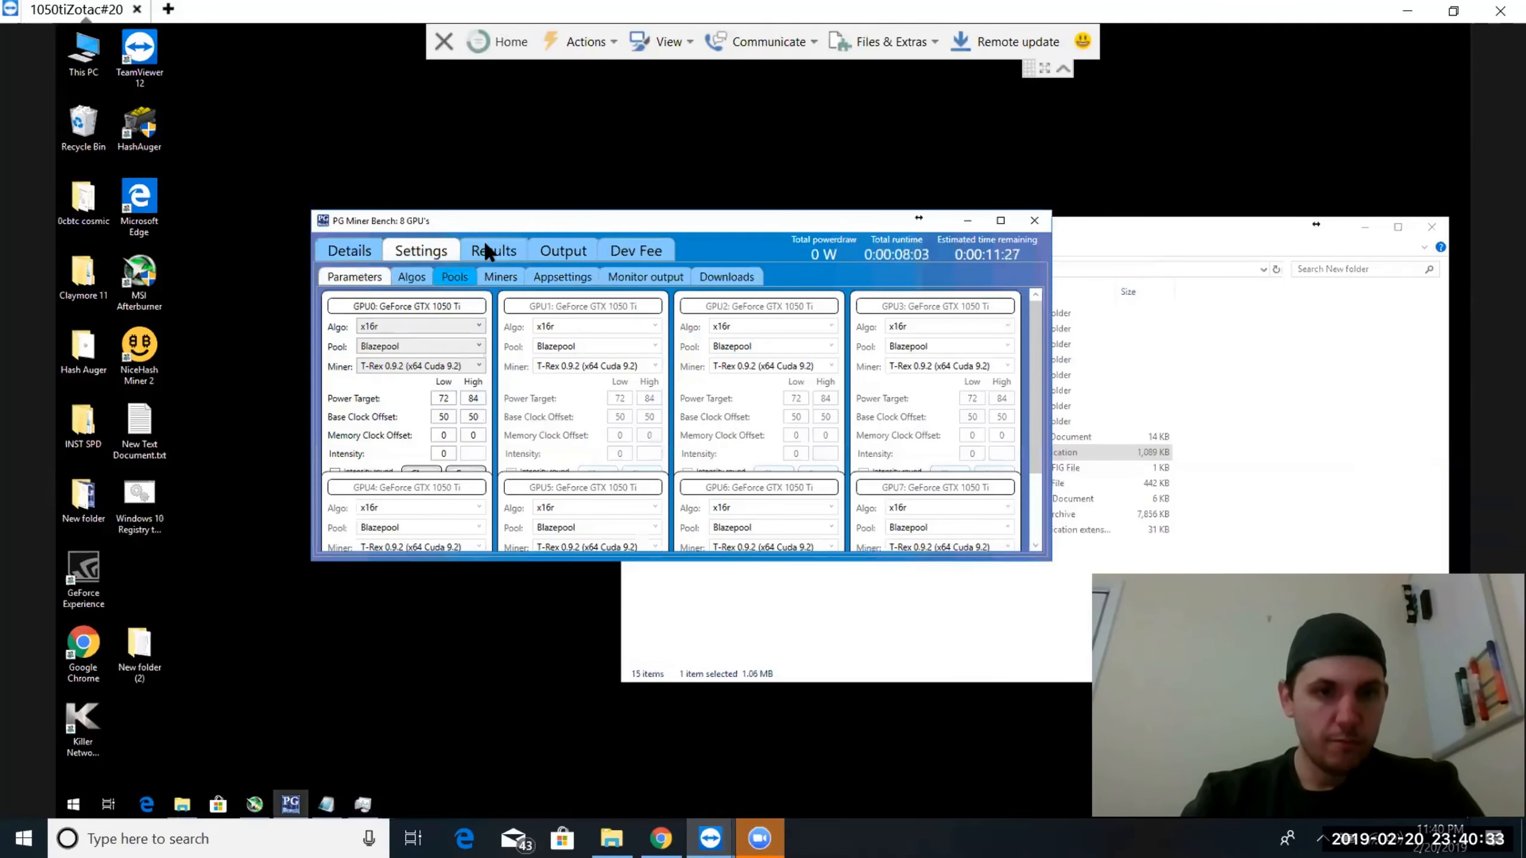
left_click(486, 247)
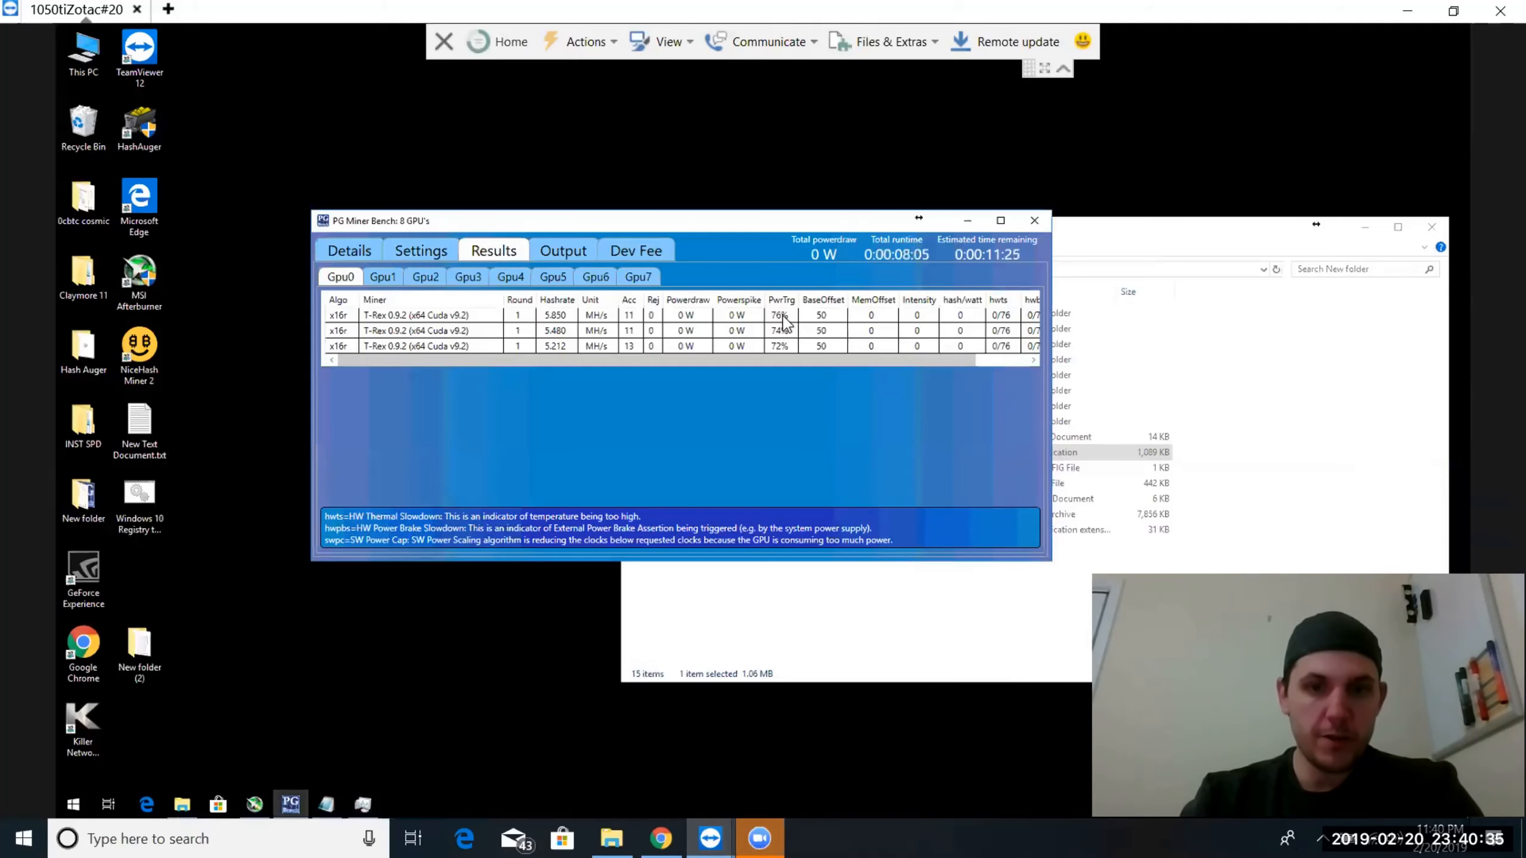
Stop the running benchmarks on all eight GPUs
left_click(334, 249)
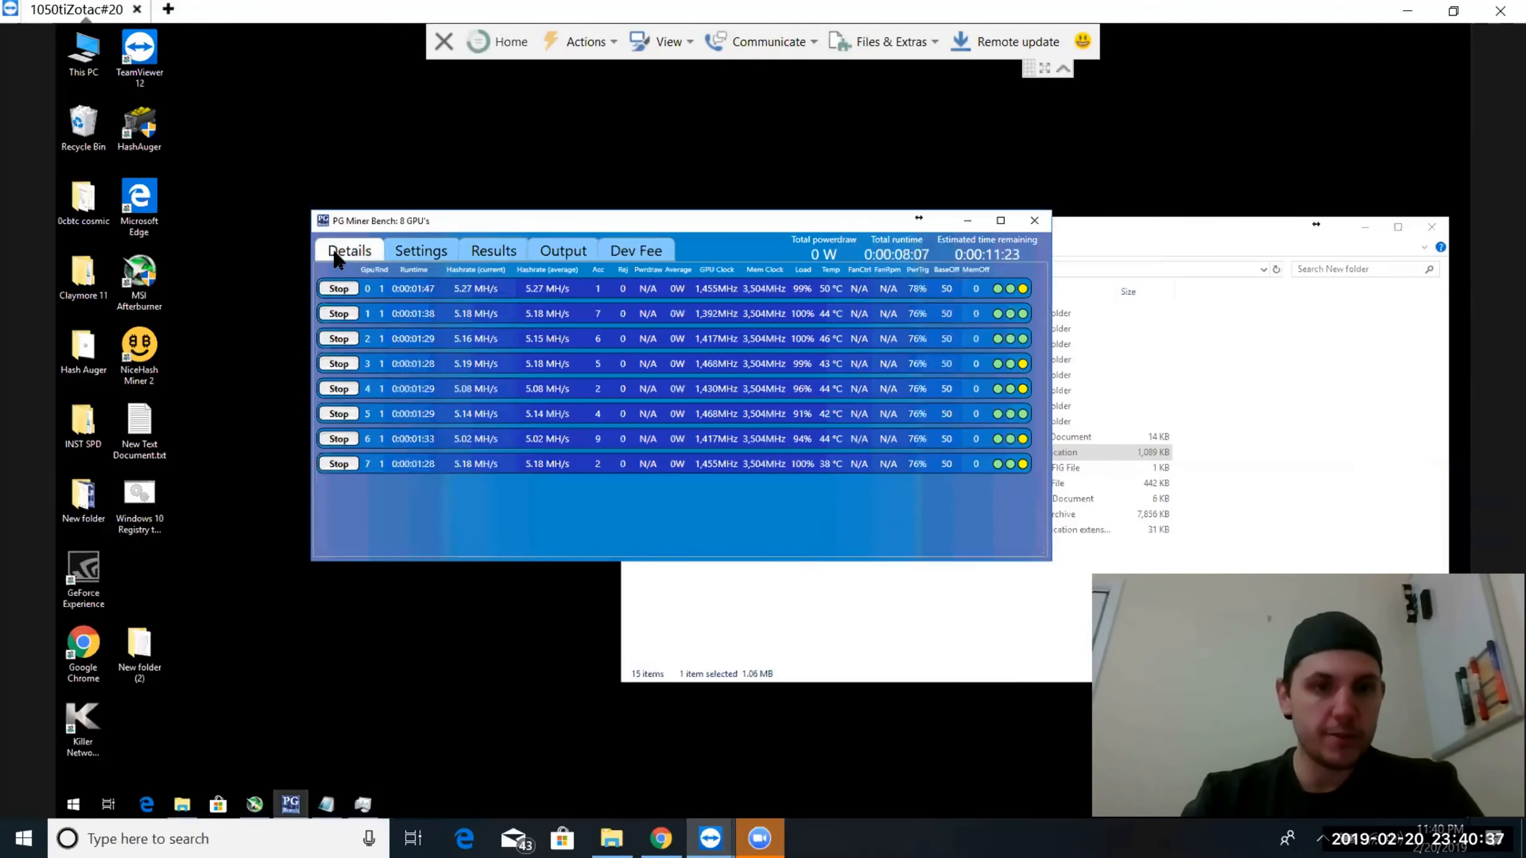
left_click(338, 288)
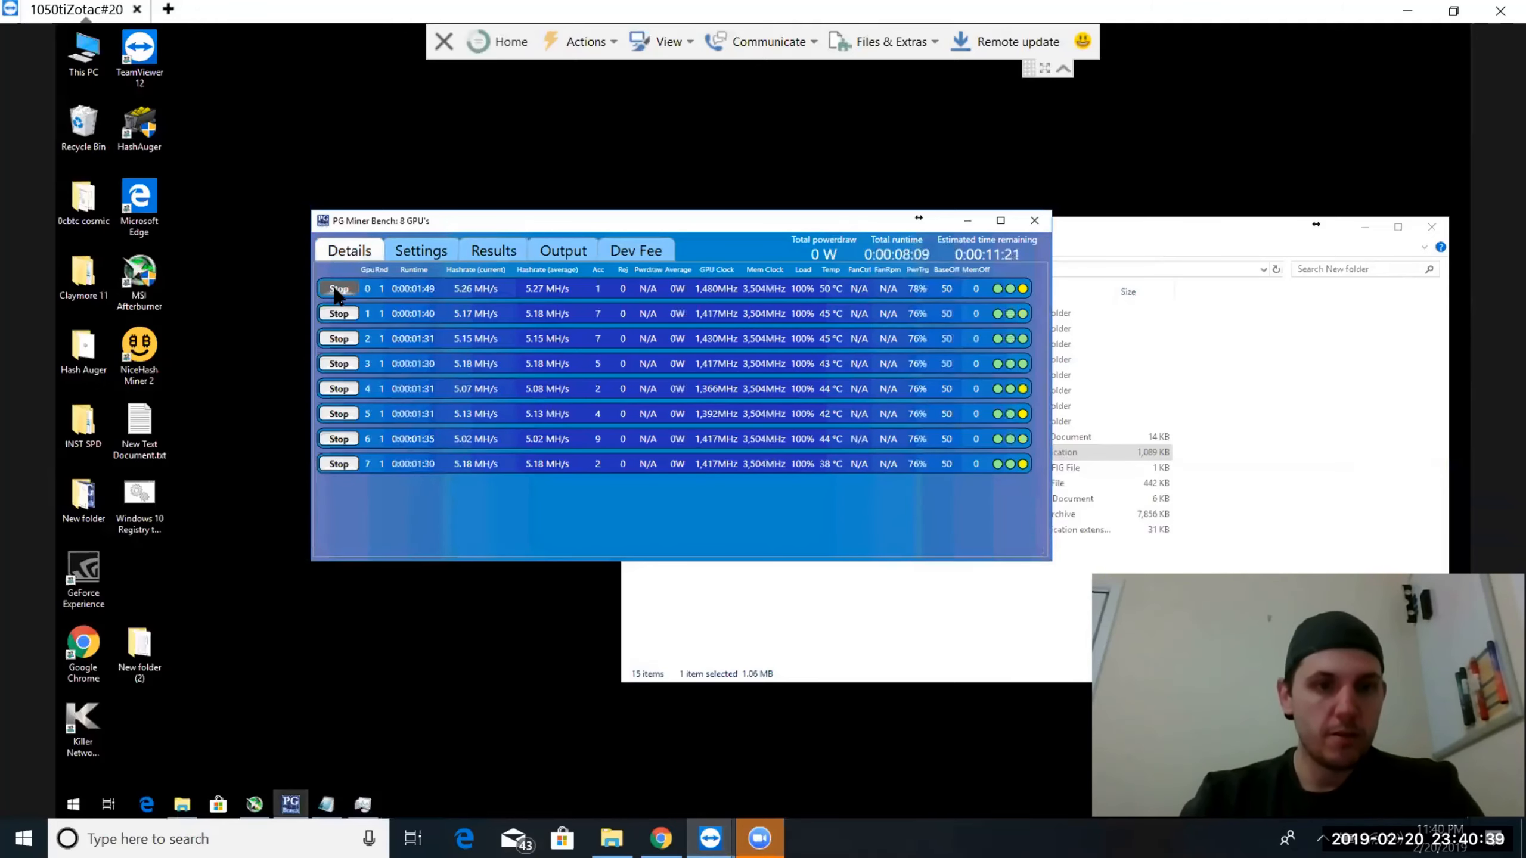
left_click(337, 314)
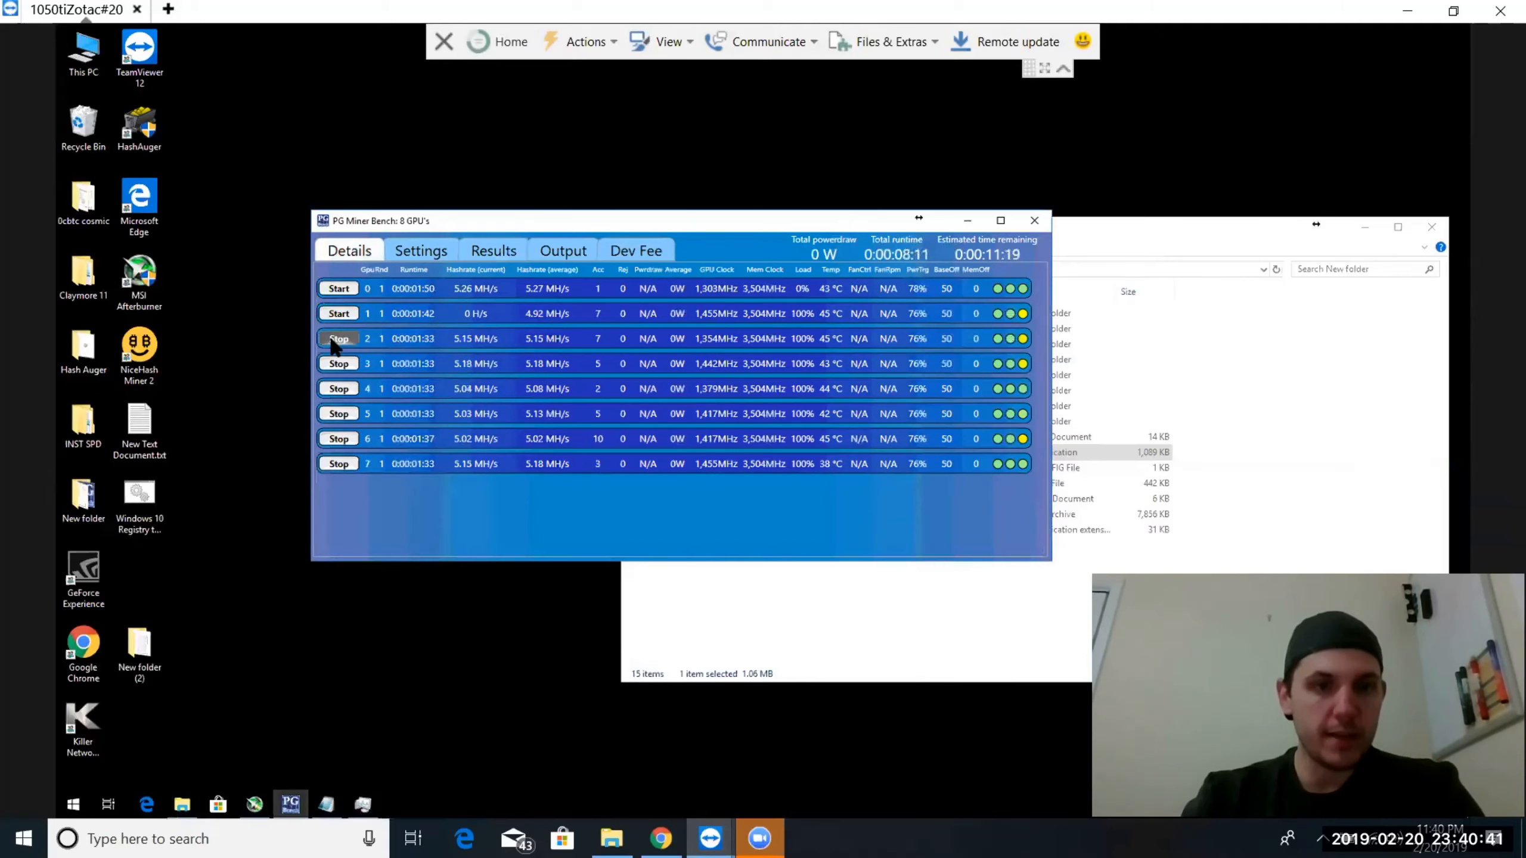
left_click(338, 338)
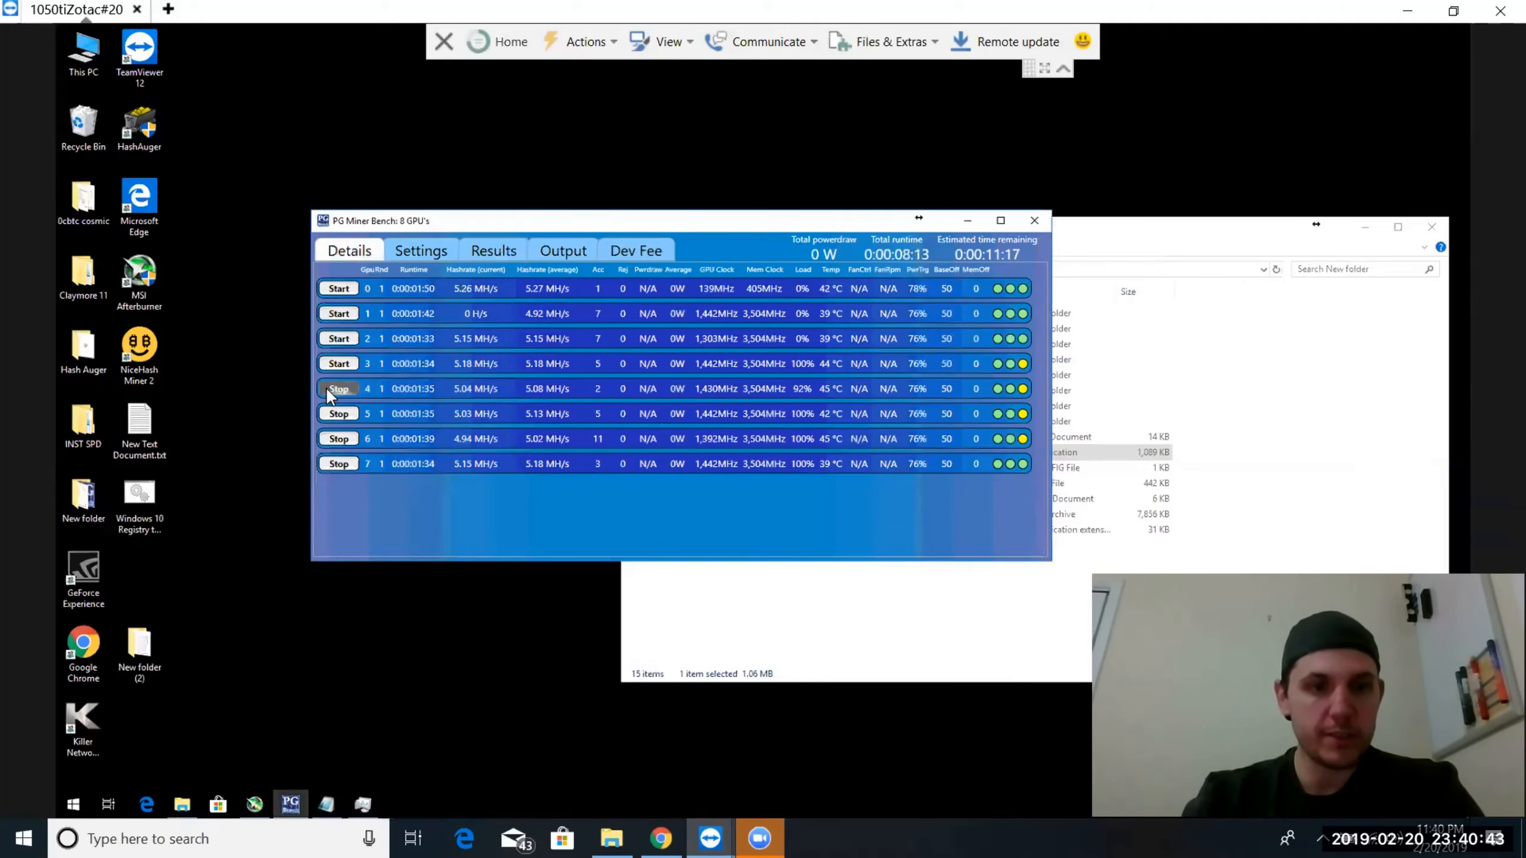
left_click(329, 388)
left_click(328, 414)
left_click(328, 438)
left_click(325, 464)
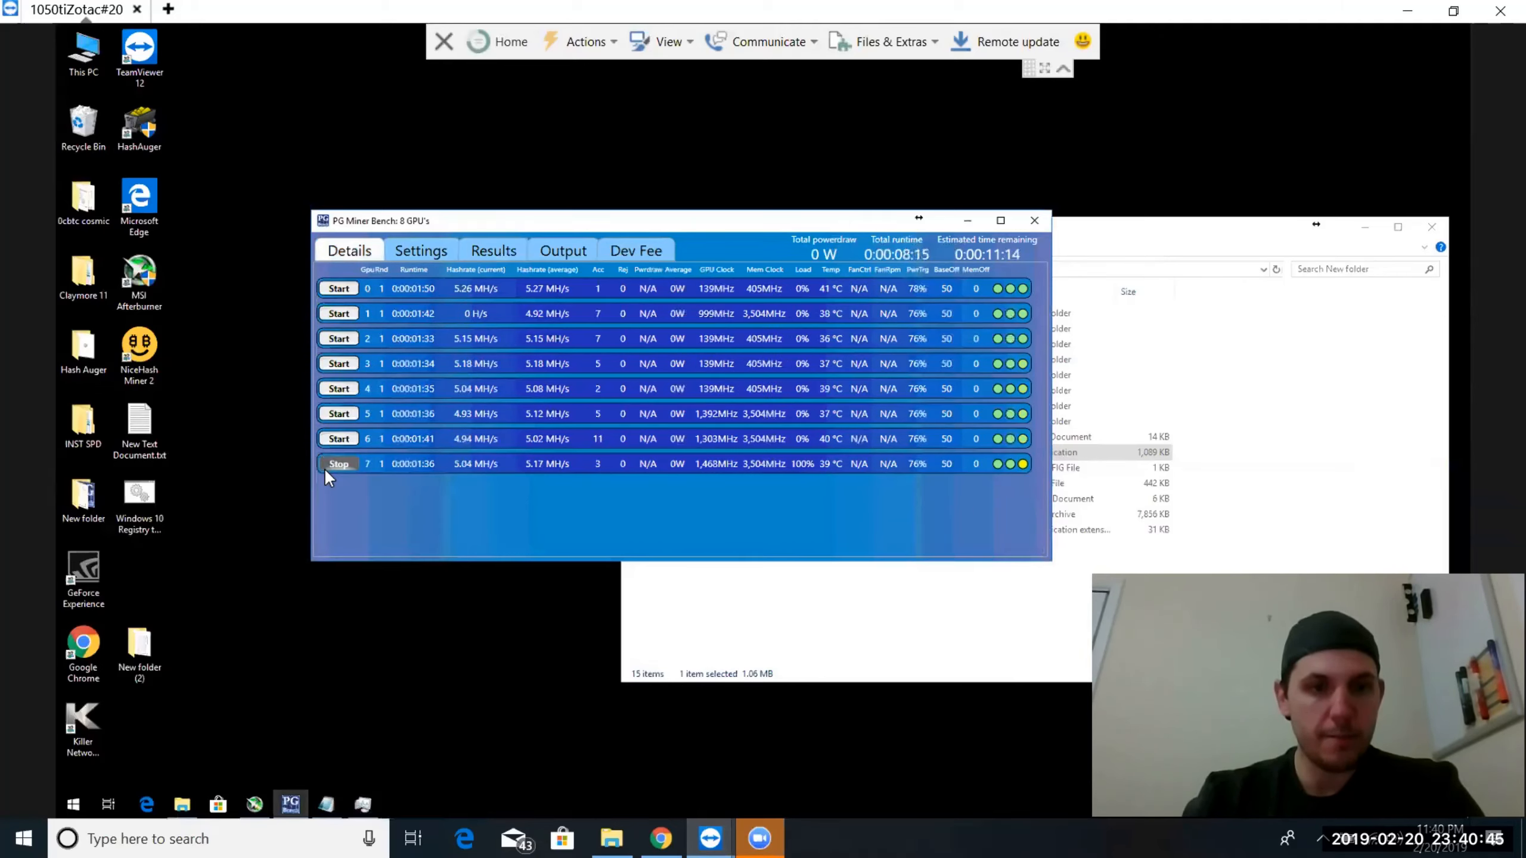
Set both the low and high power target for the GPUs to 74
left_click(429, 246)
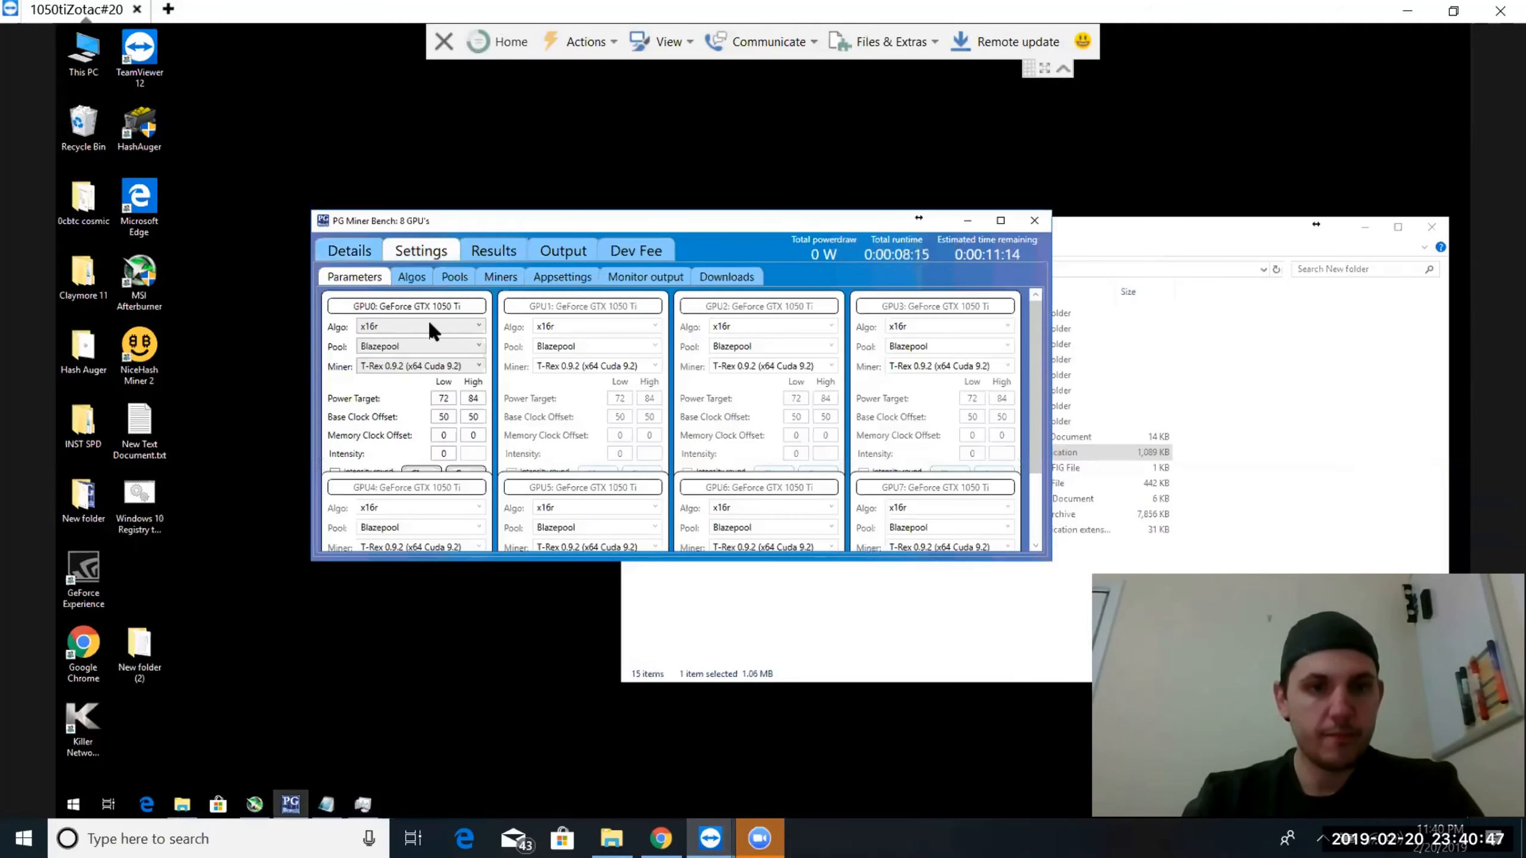
left_click(446, 395)
key("BackSpace")
key("BackSpace")
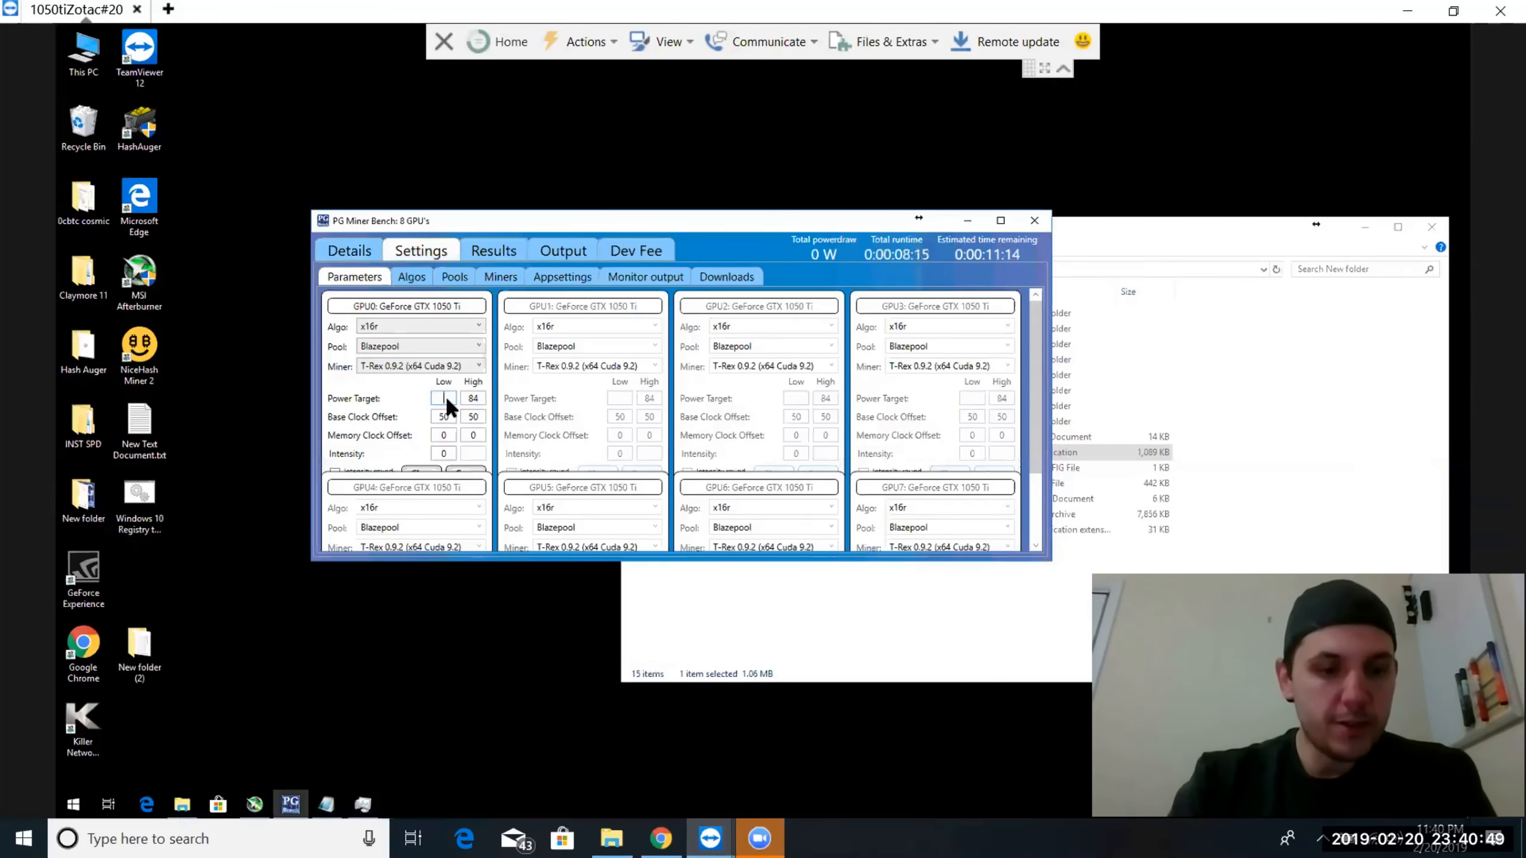
type("74")
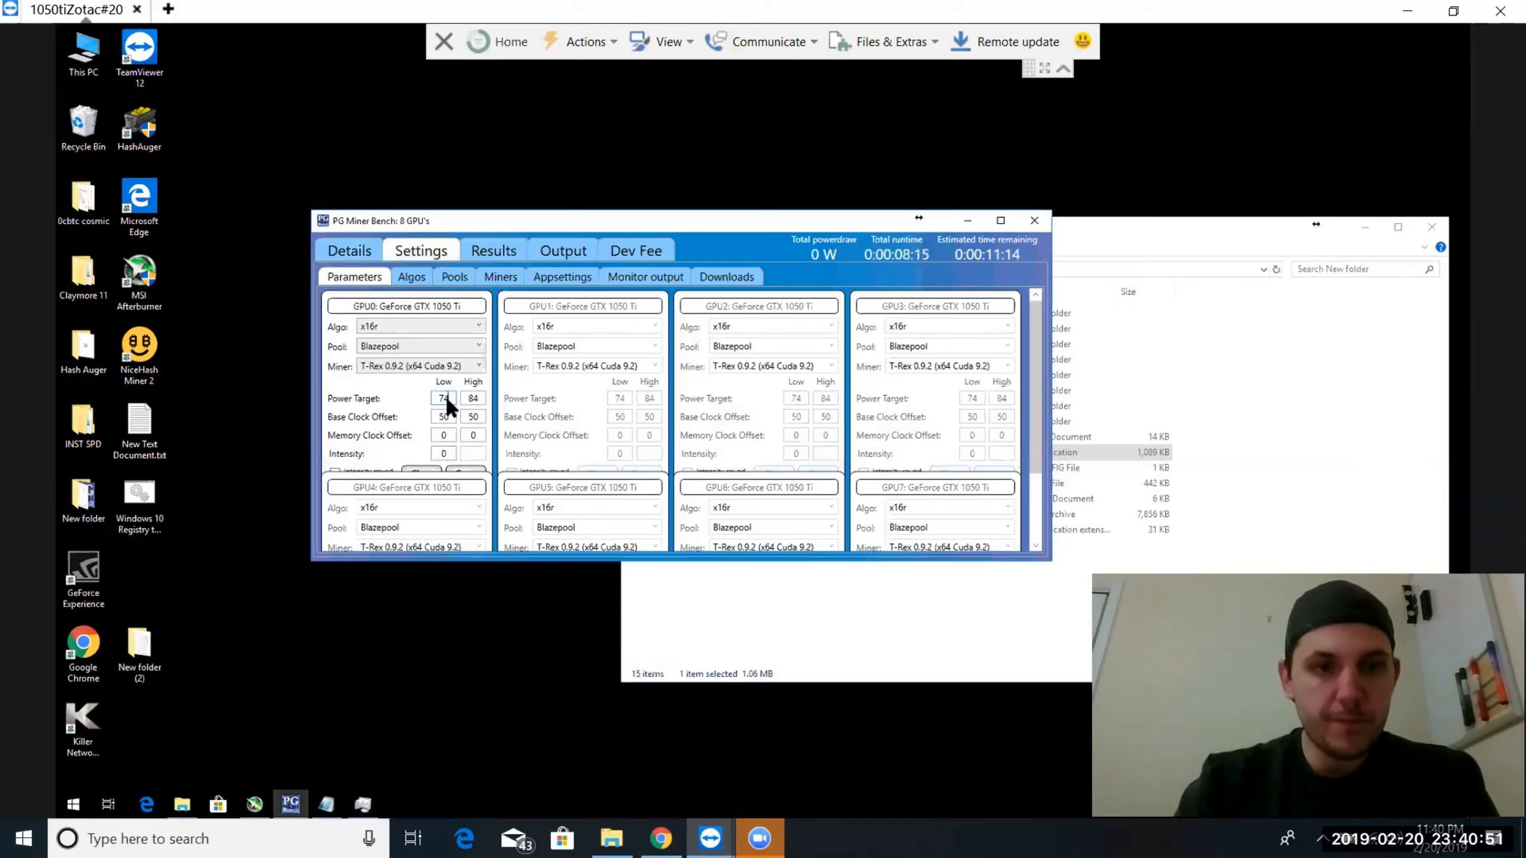
left_click(482, 404)
key("BackSpace")
key("BackSpace")
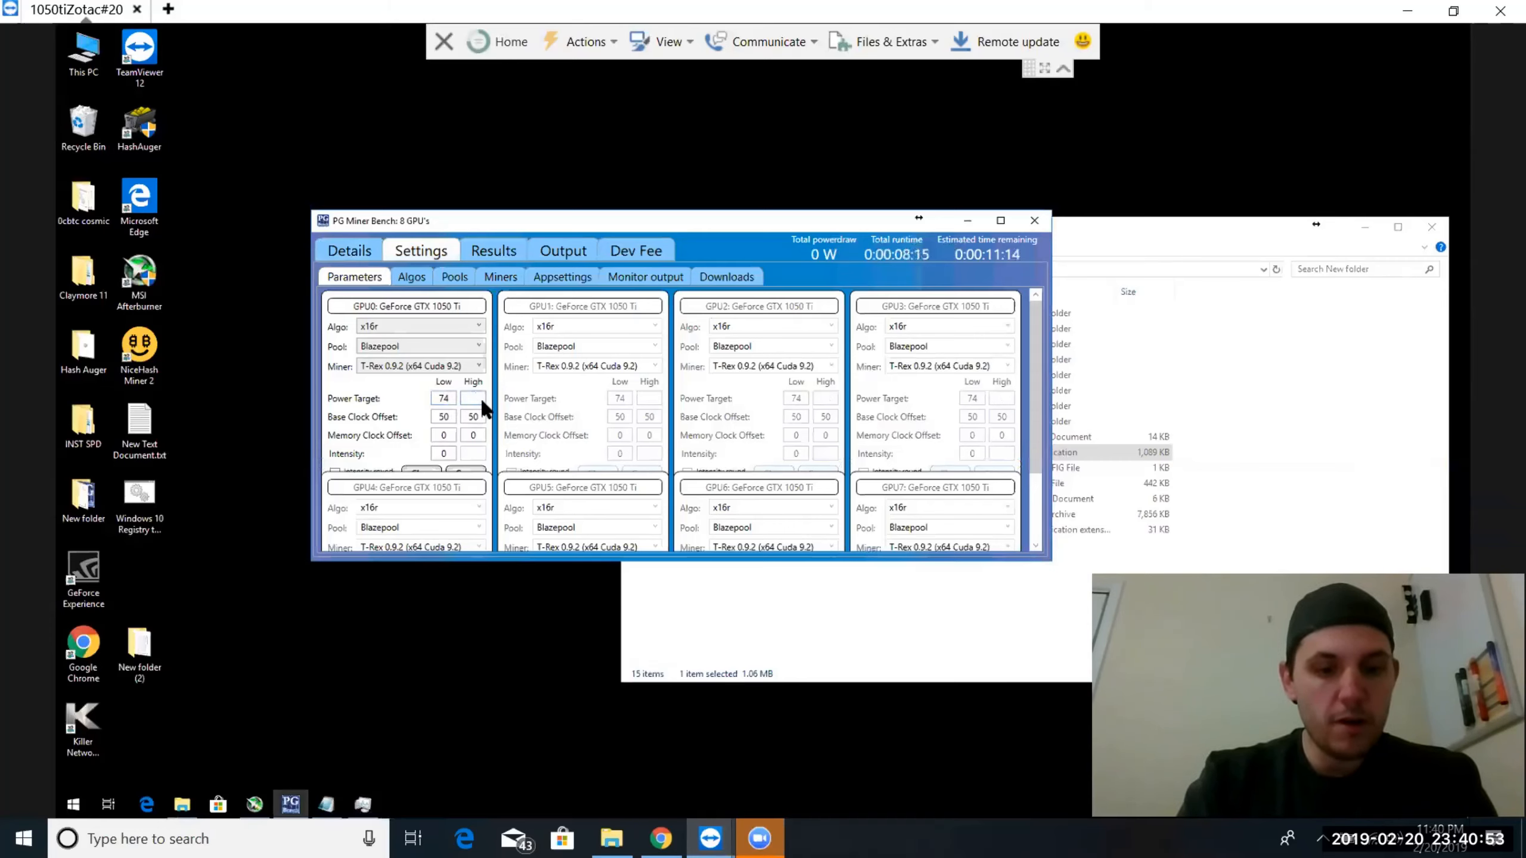
type("74")
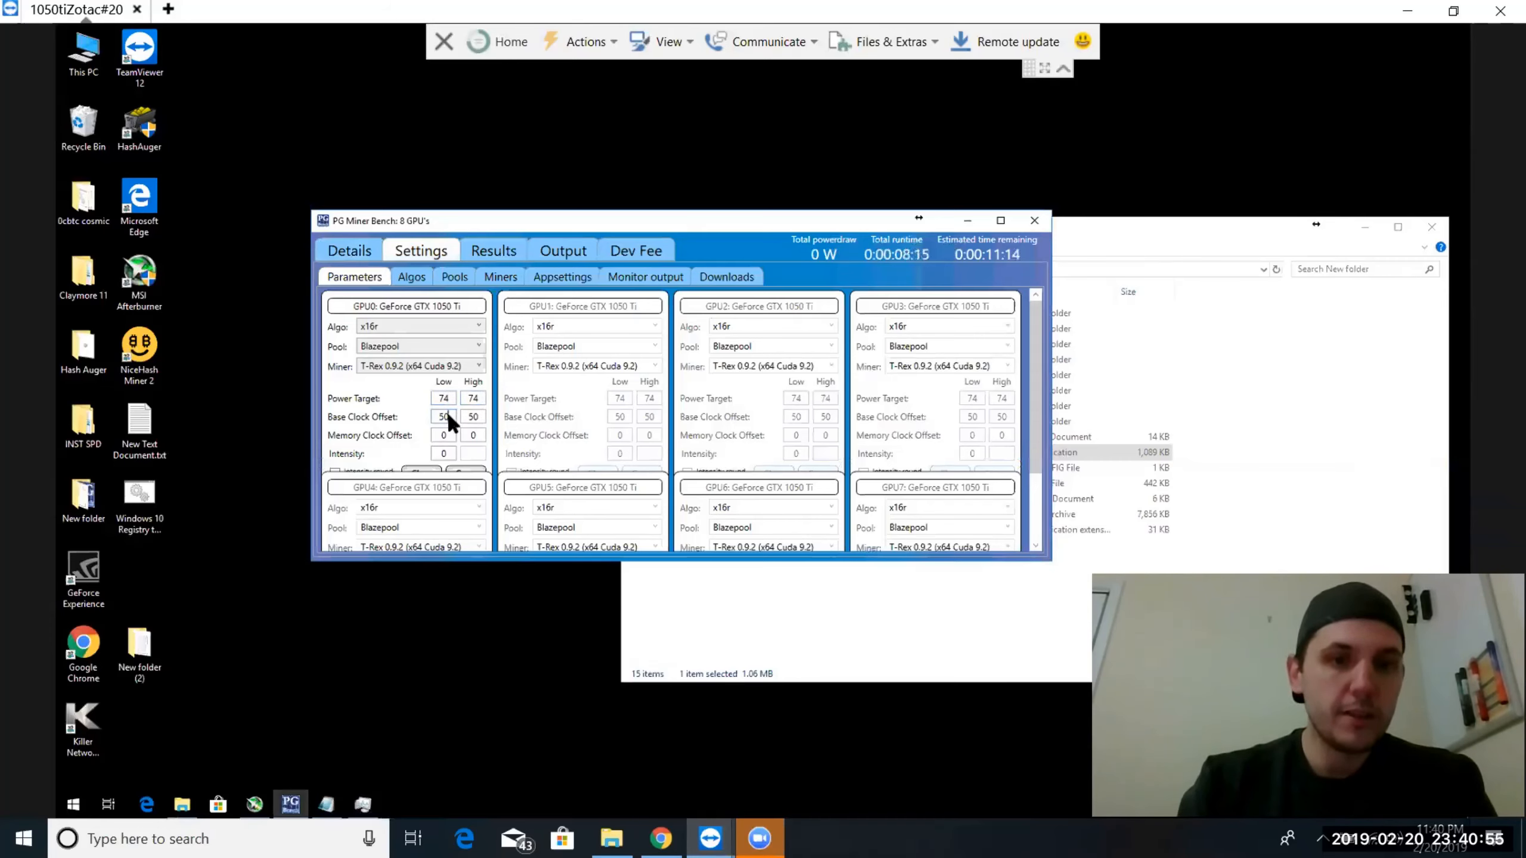
Set the base clock offset for the GPUs to 30 low and 120 high
key("BackSpace")
type("30")
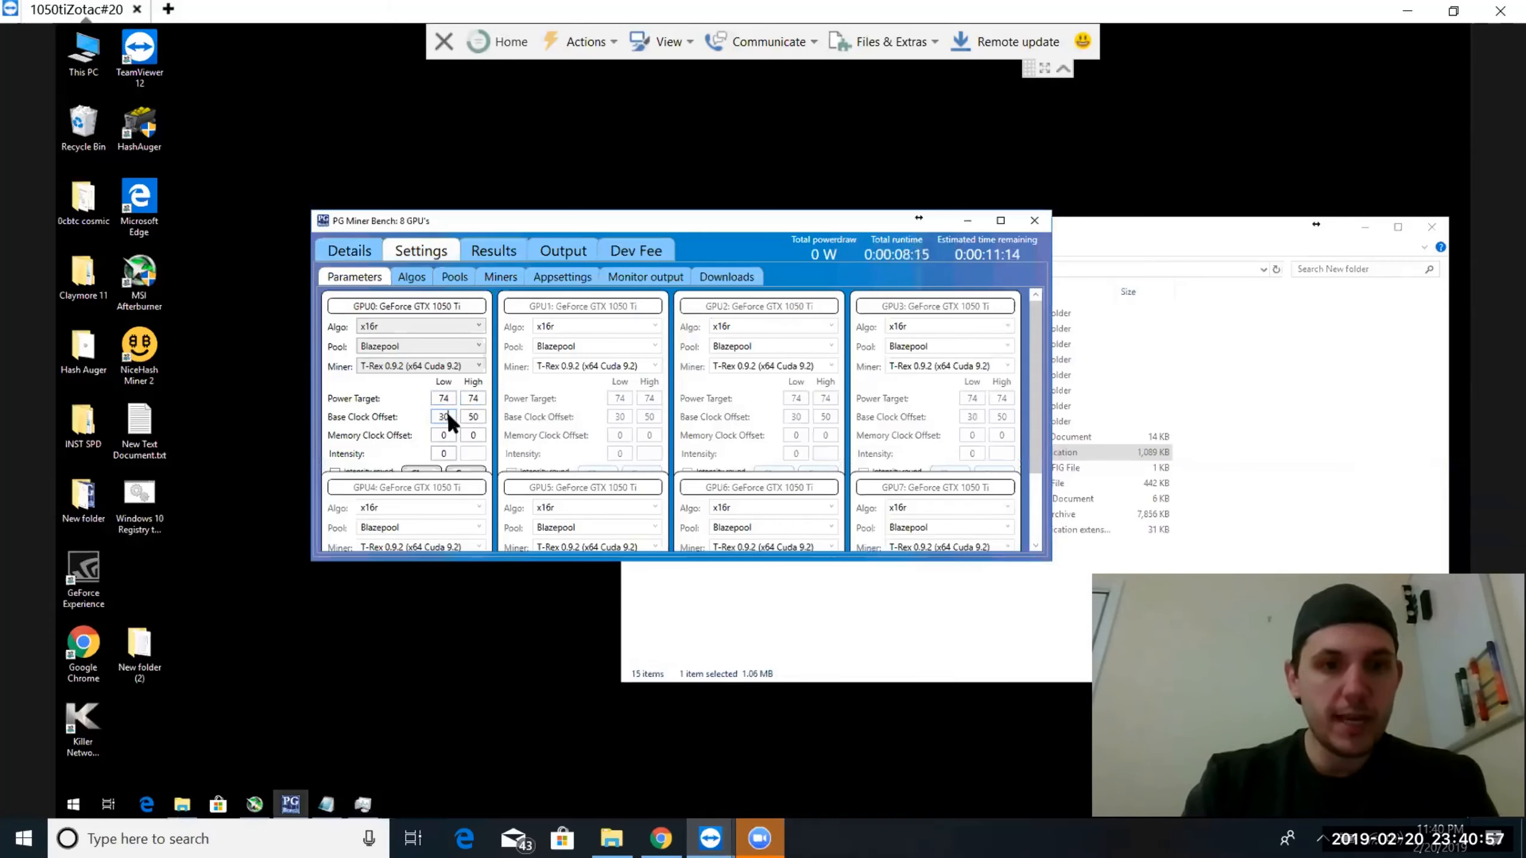
left_click(480, 417)
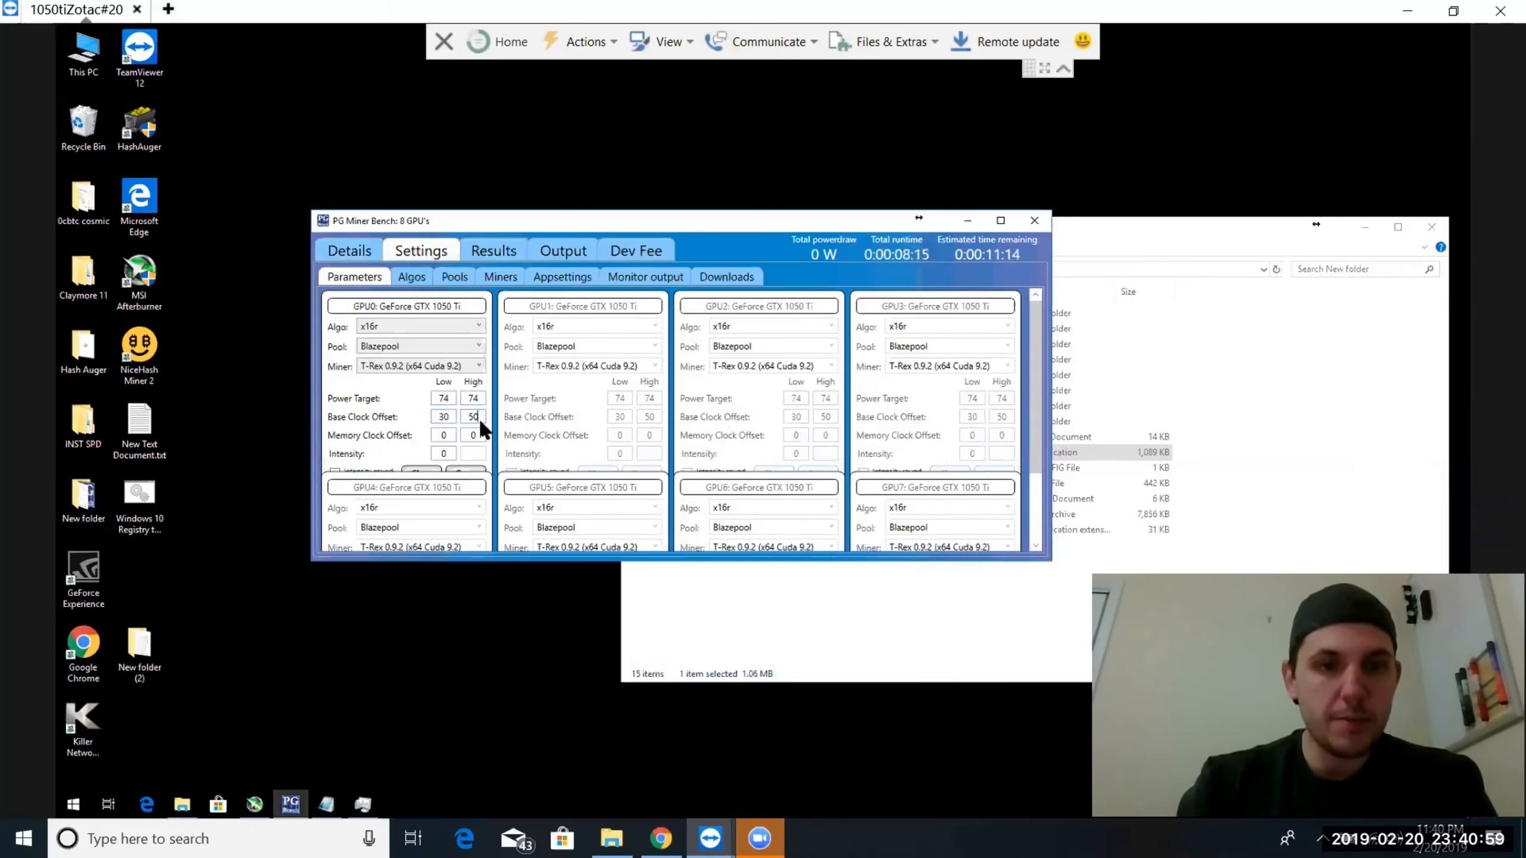
key("BackSpace")
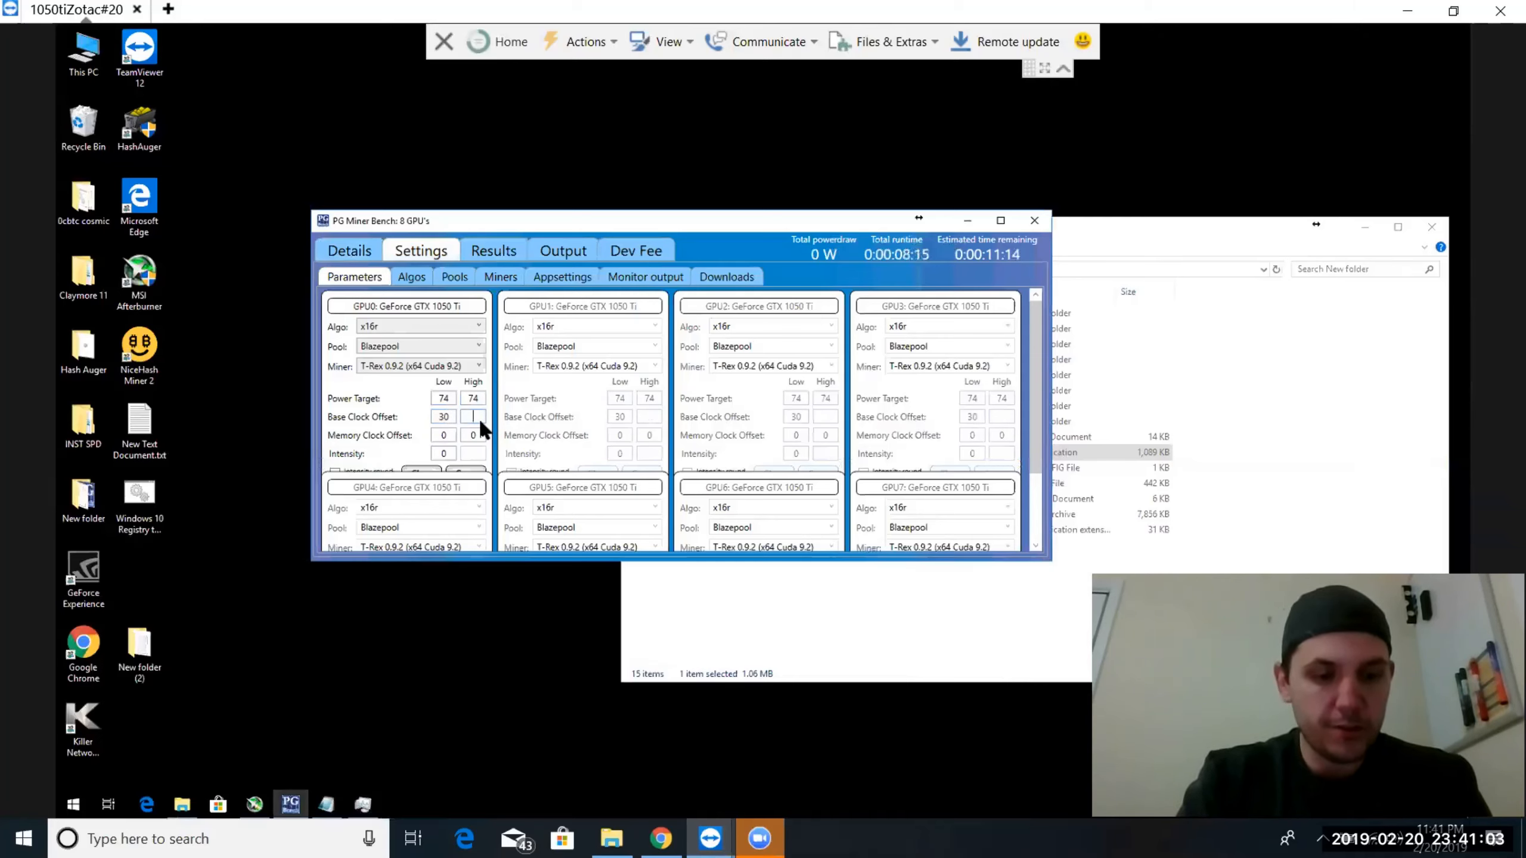
type("120")
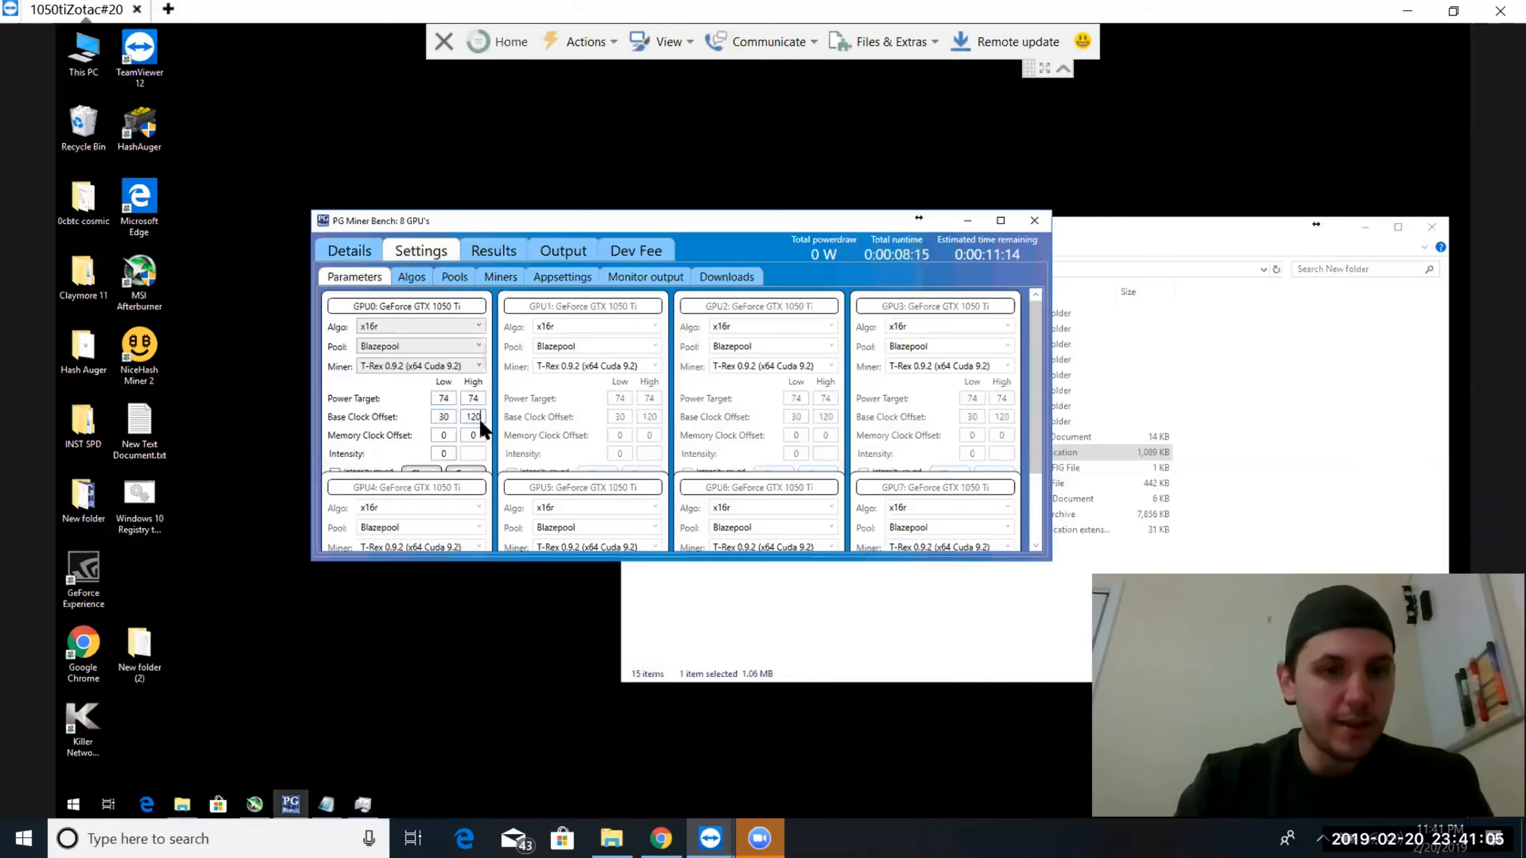
Set the memory clock offset to -50 low and 50 high, and save the tuning settings for the GPUs
left_click(450, 435)
type("-")
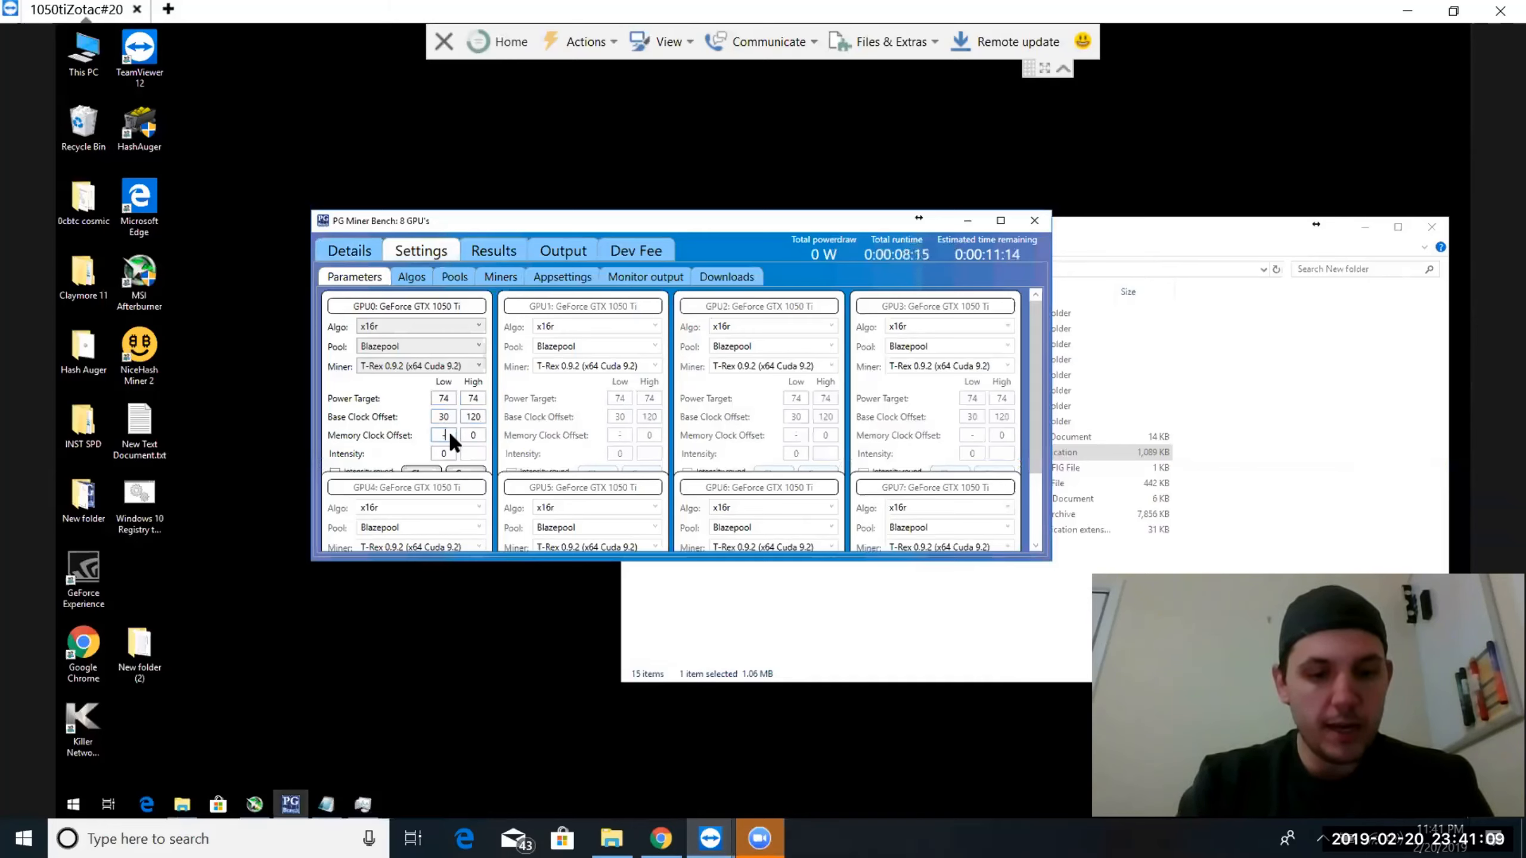
type("50")
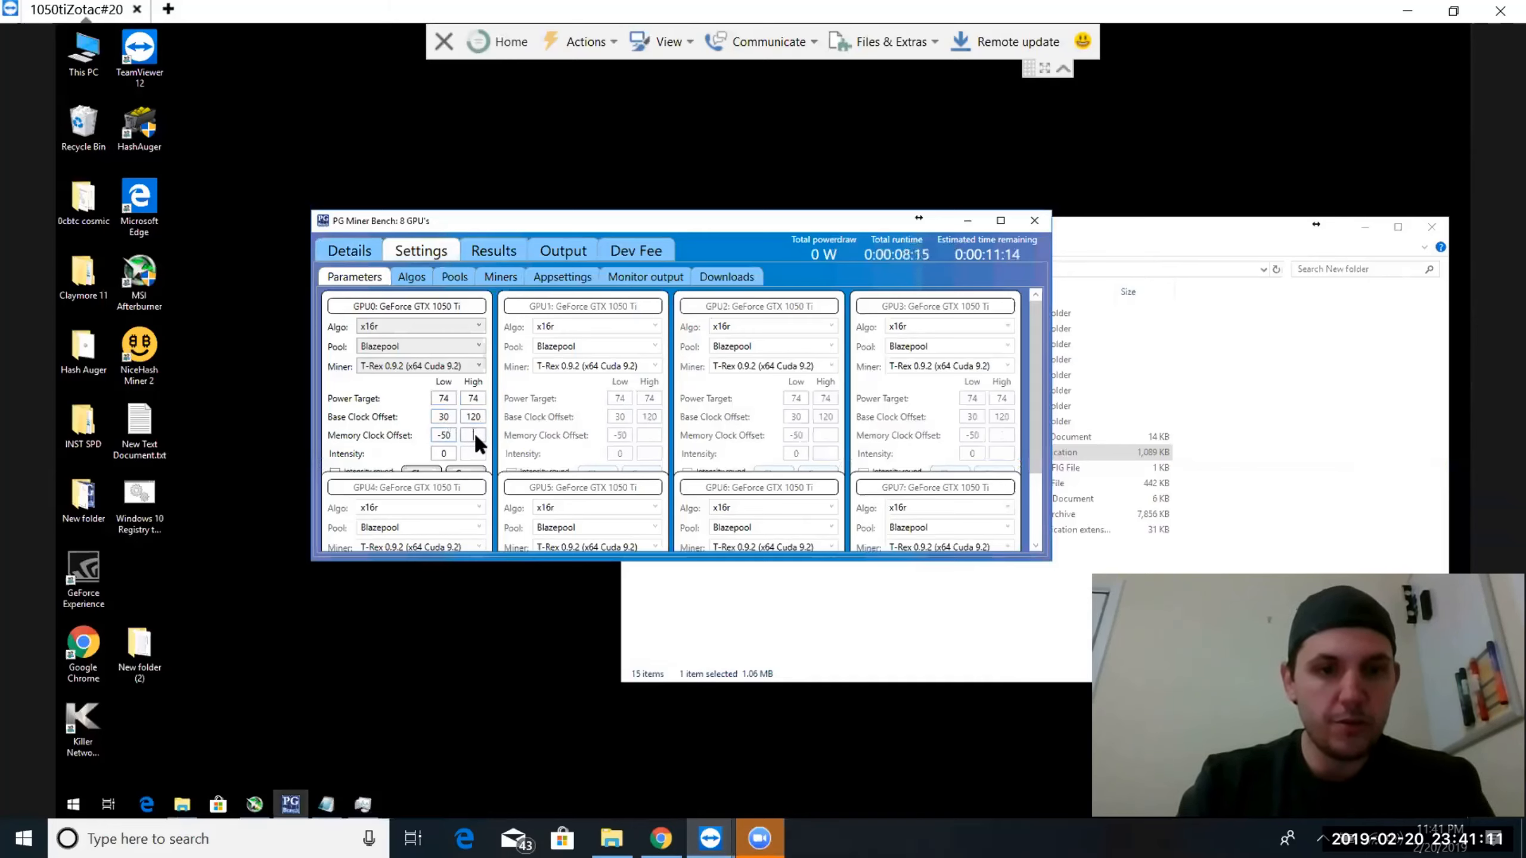
type("50")
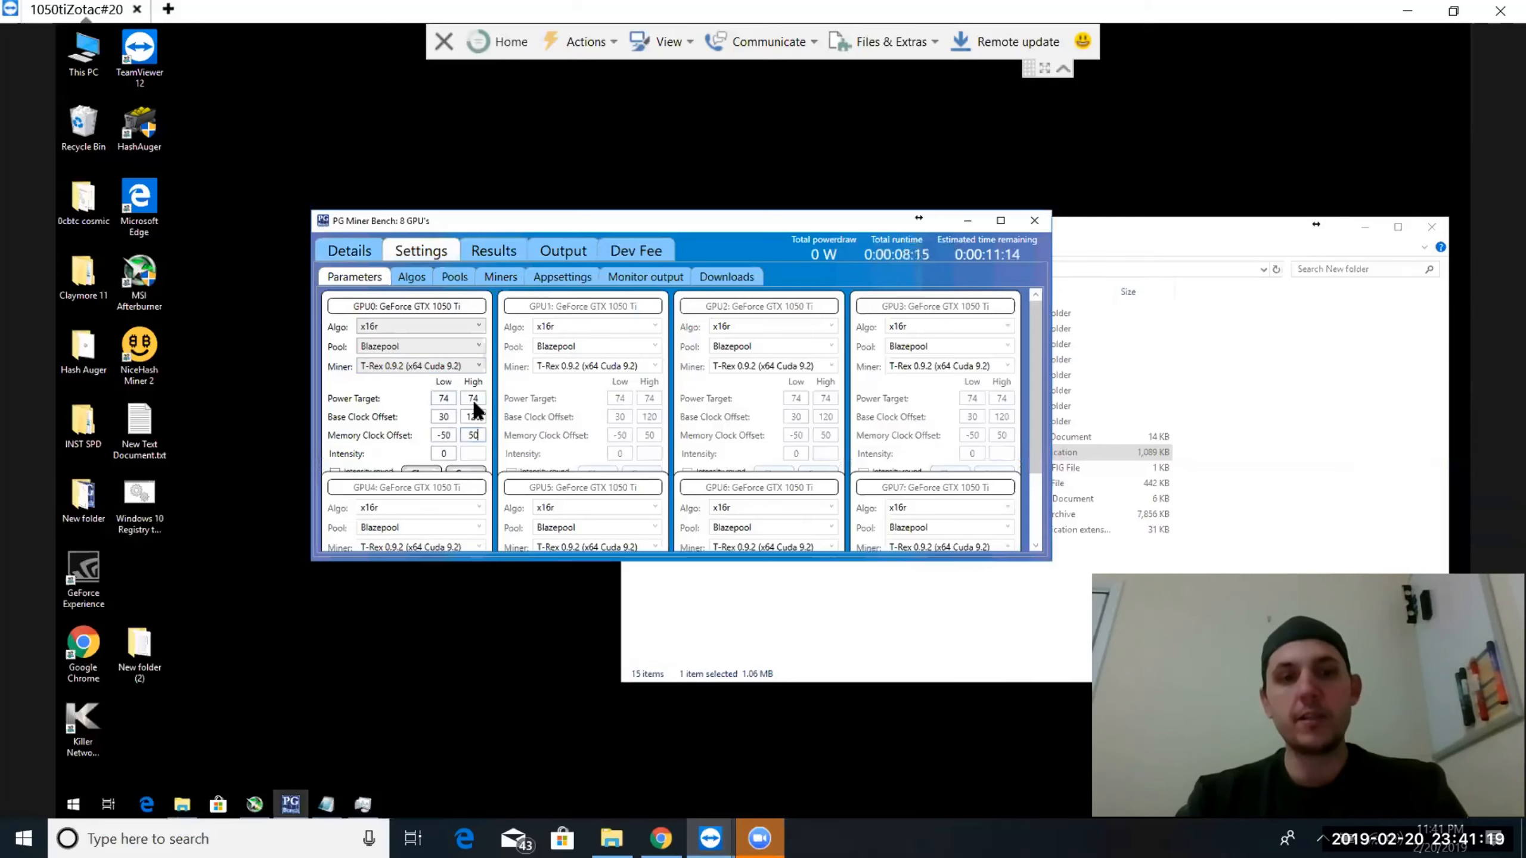
left_click(470, 469)
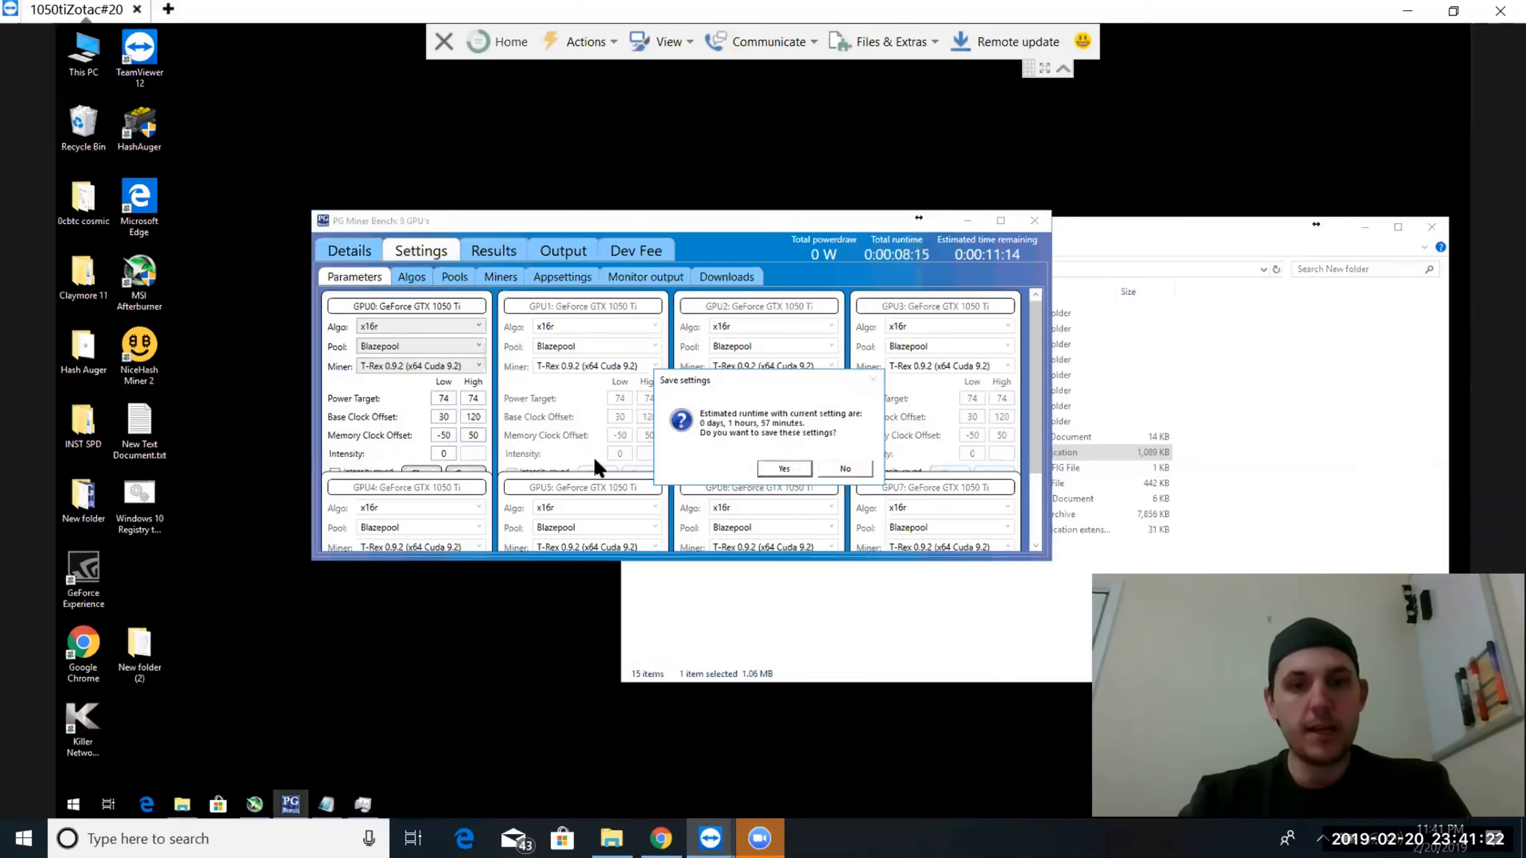
left_click(786, 469)
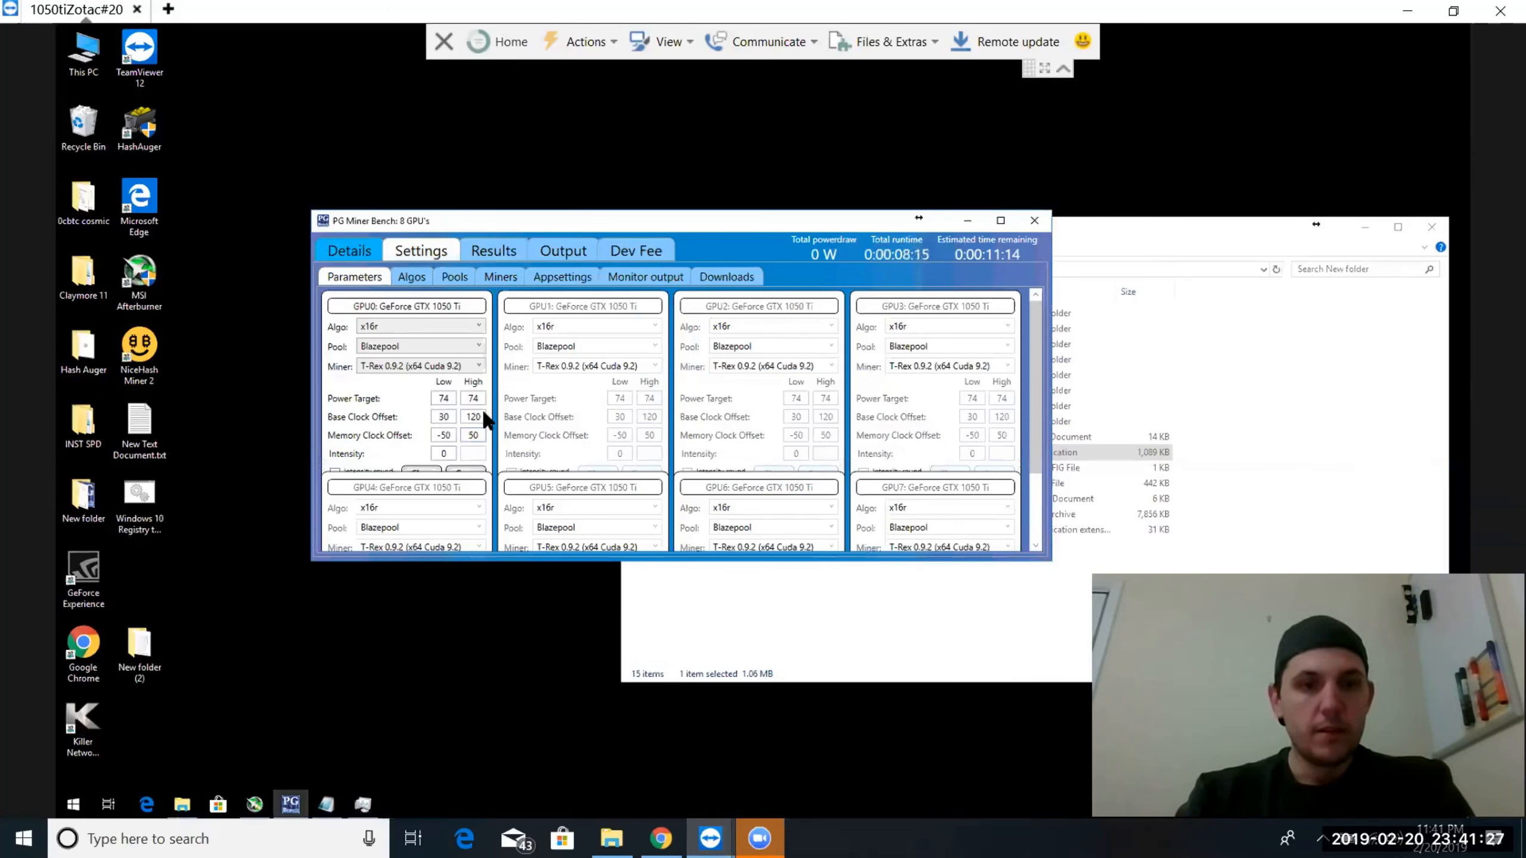
left_click(470, 471)
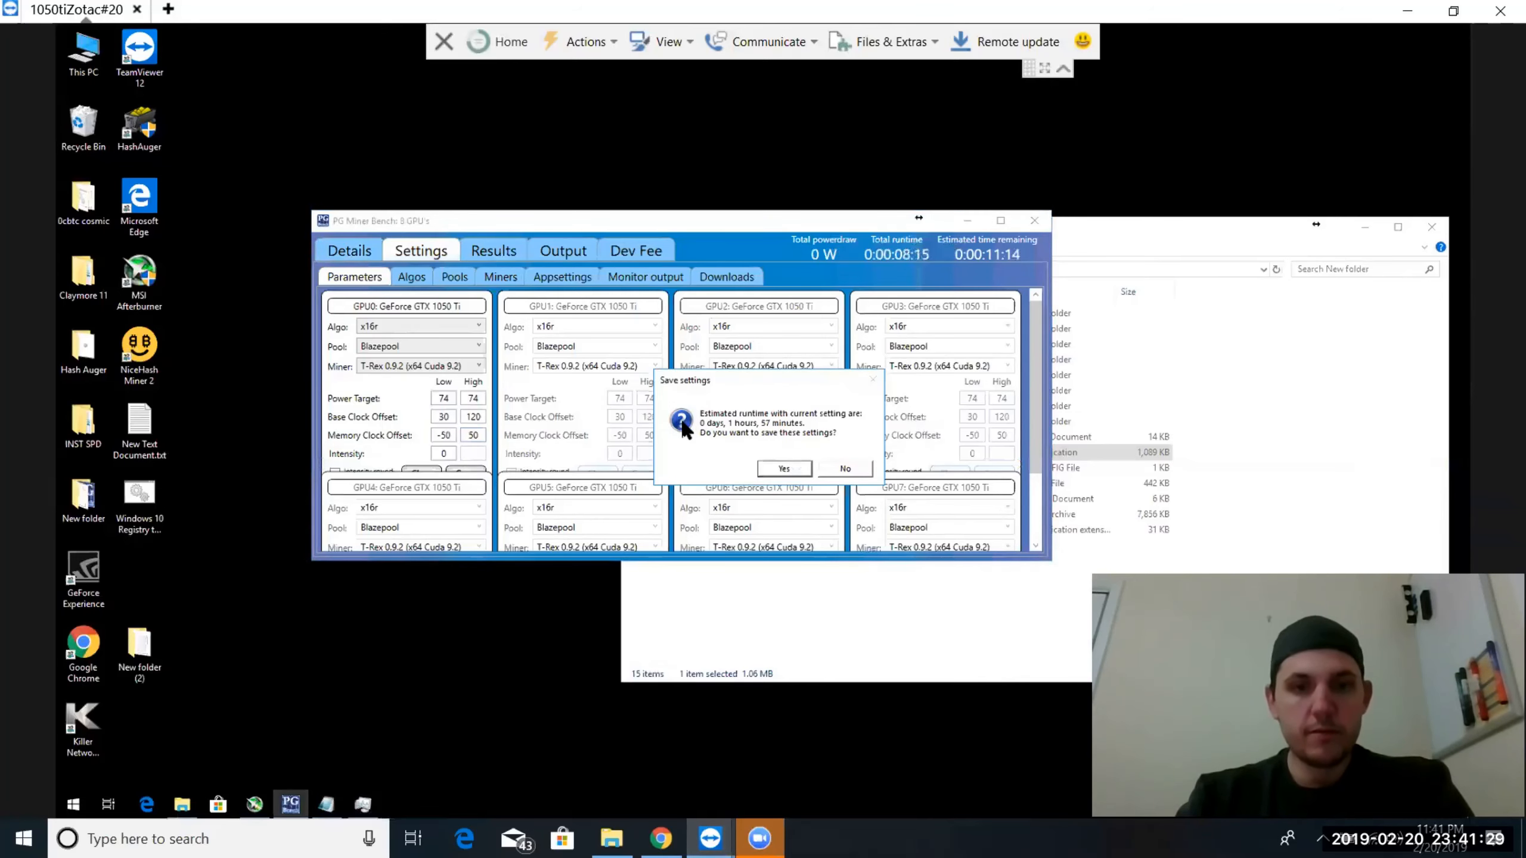
left_click(782, 468)
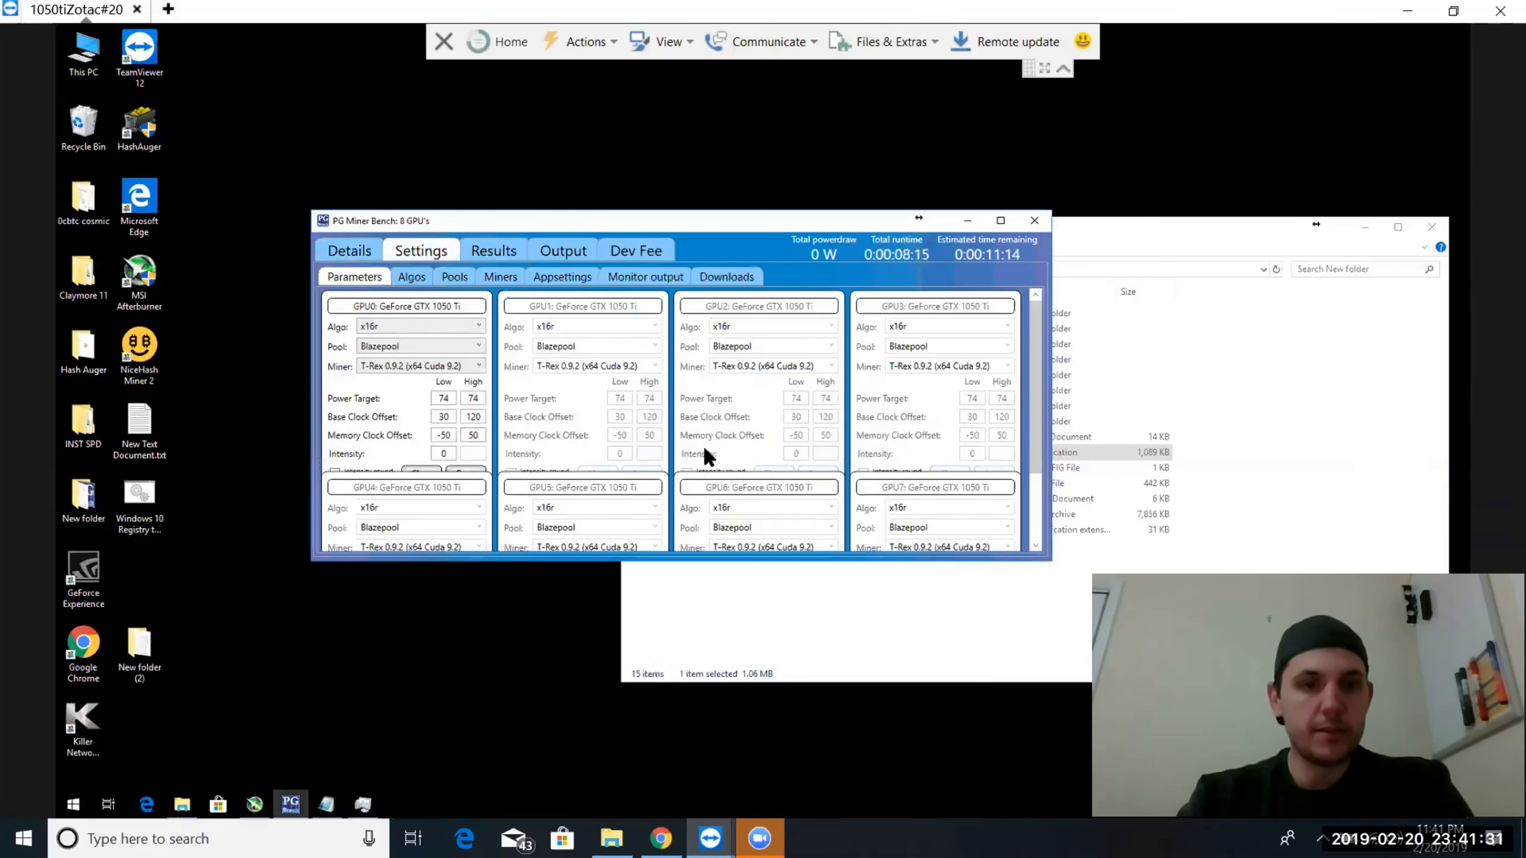
Start the benchmarks on all eight GPUs, from GPU 0 through GPU 7
left_click(355, 257)
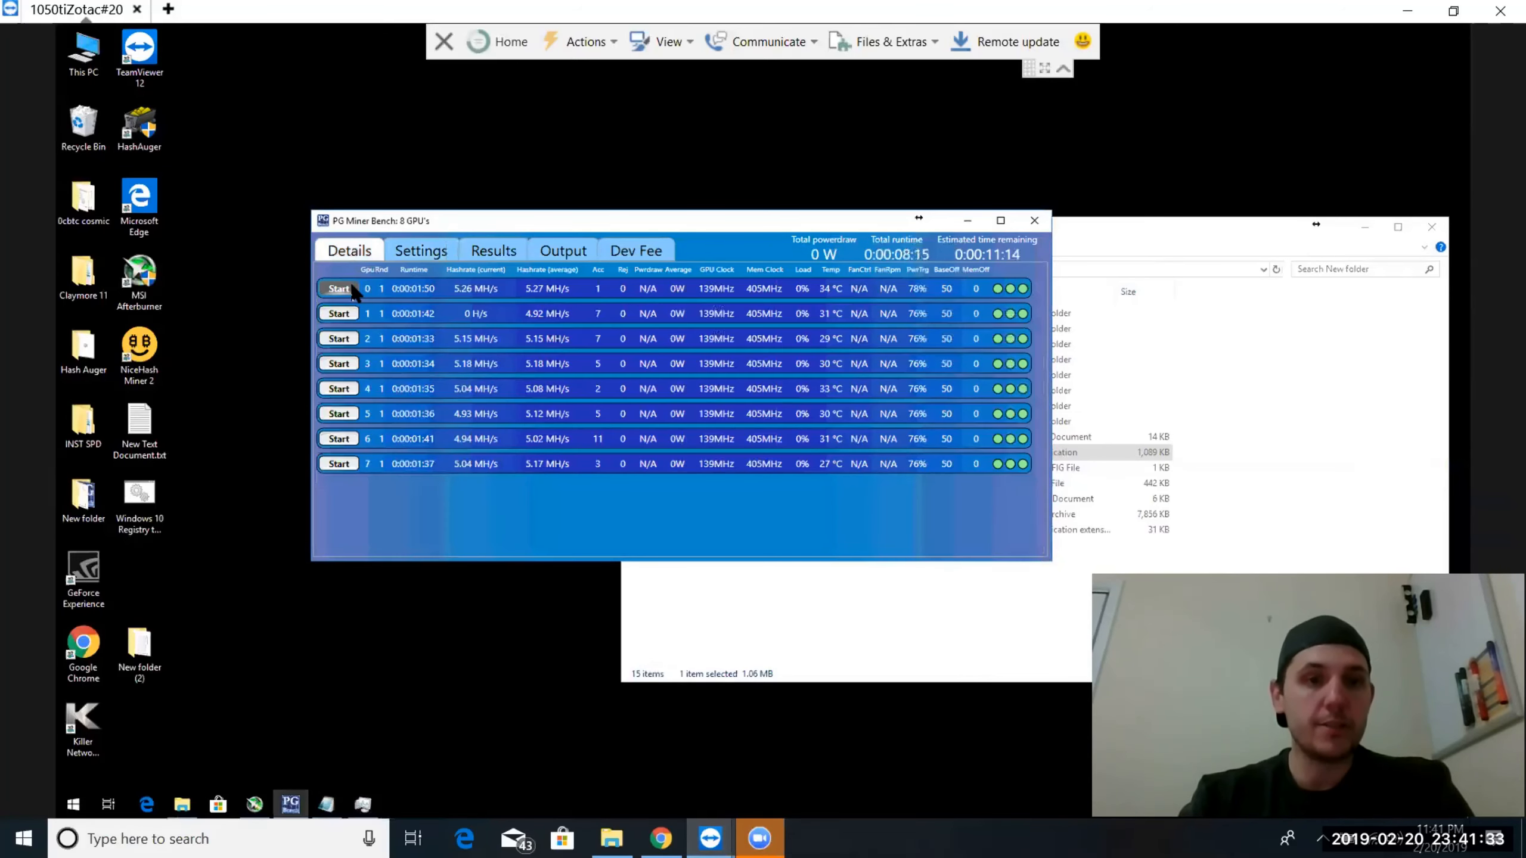
left_click(352, 289)
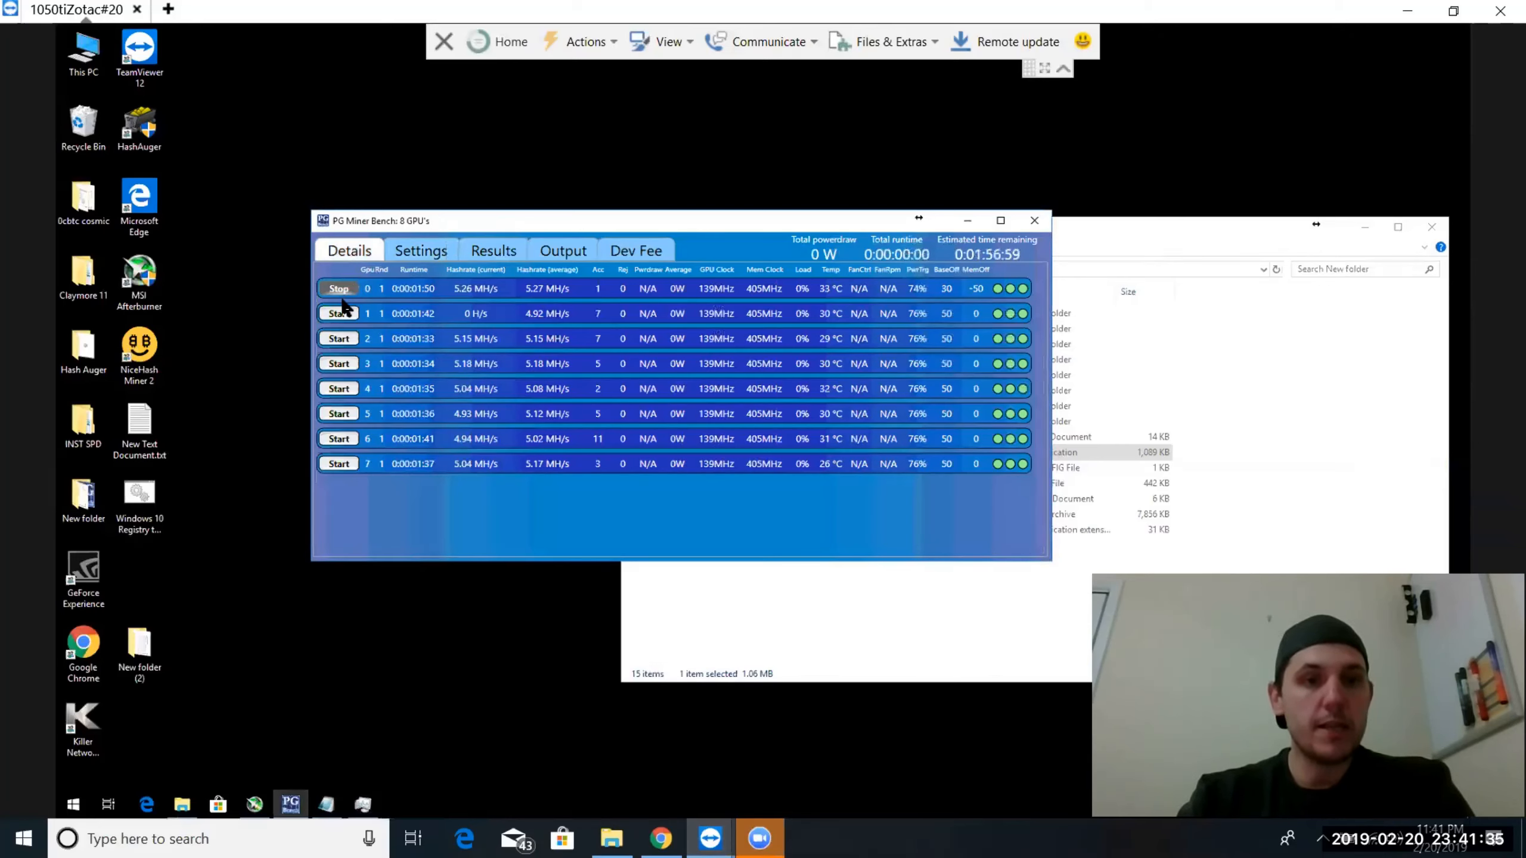
left_click(337, 313)
left_click(338, 339)
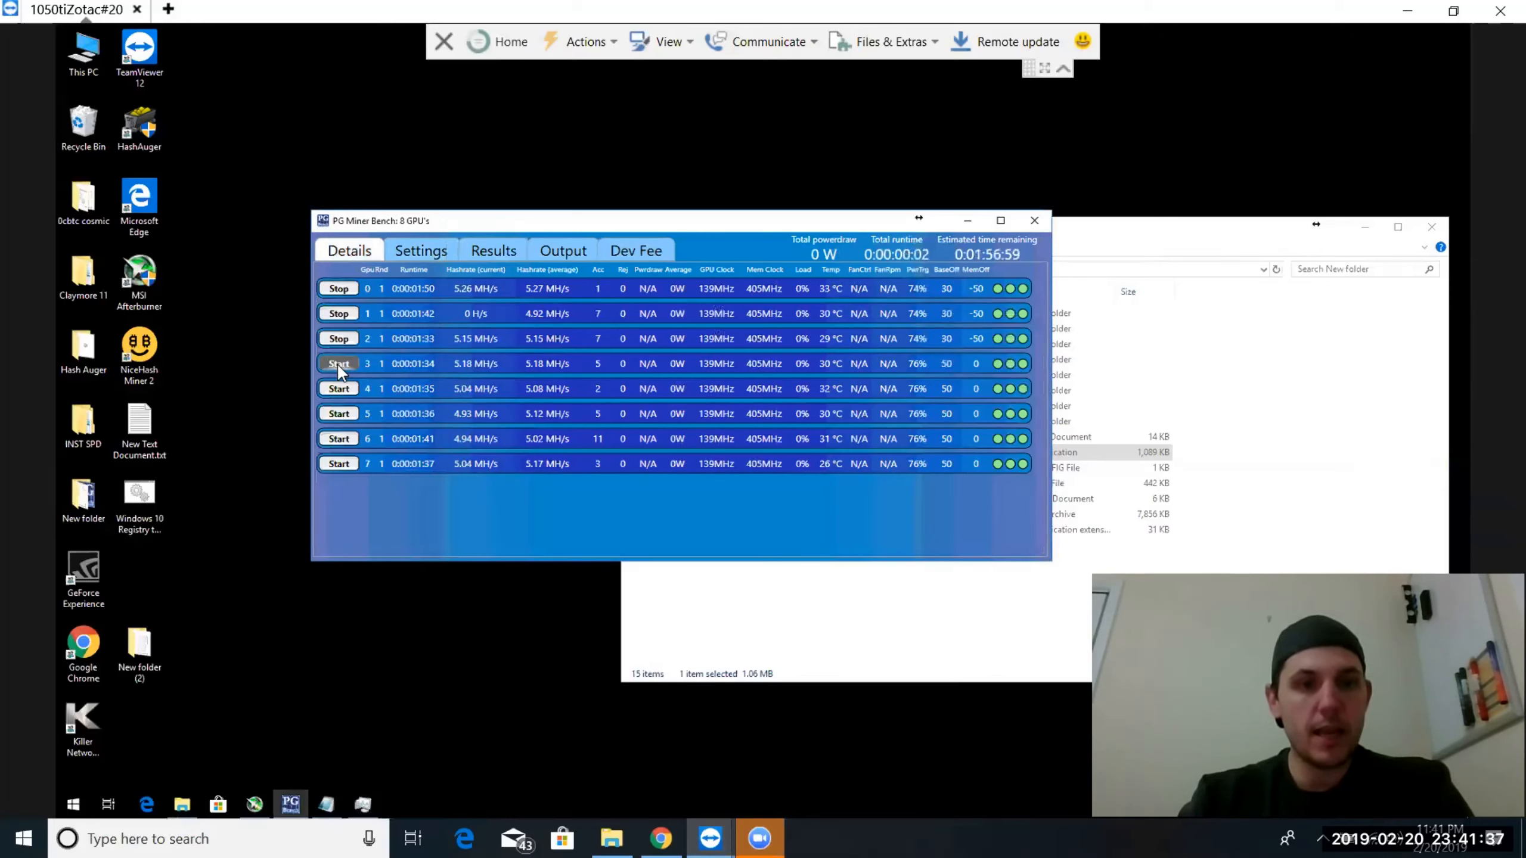
left_click(337, 364)
left_click(338, 389)
left_click(338, 414)
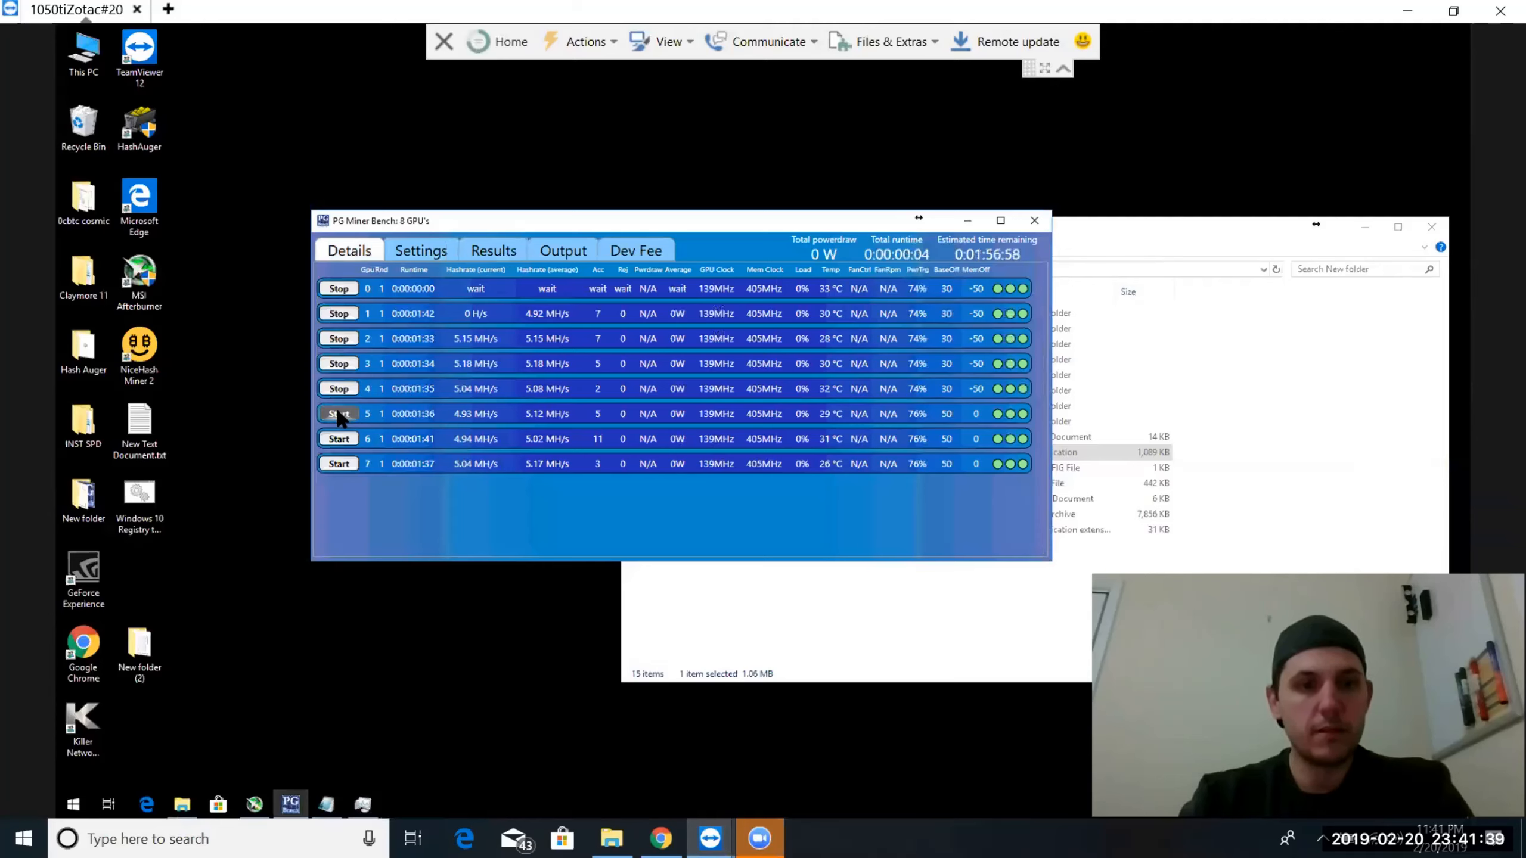
left_click(338, 438)
left_click(338, 462)
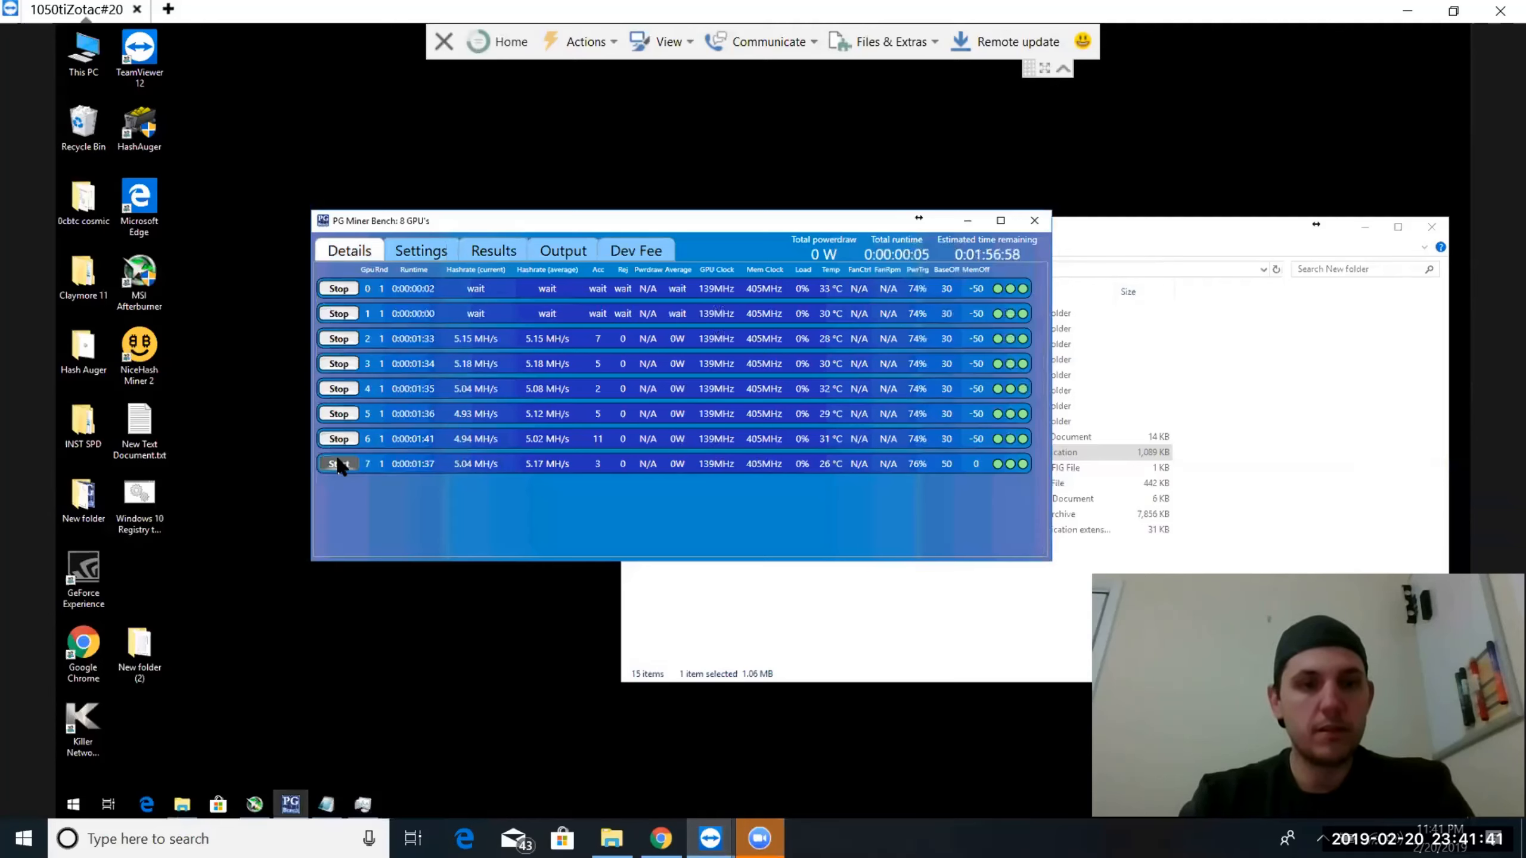
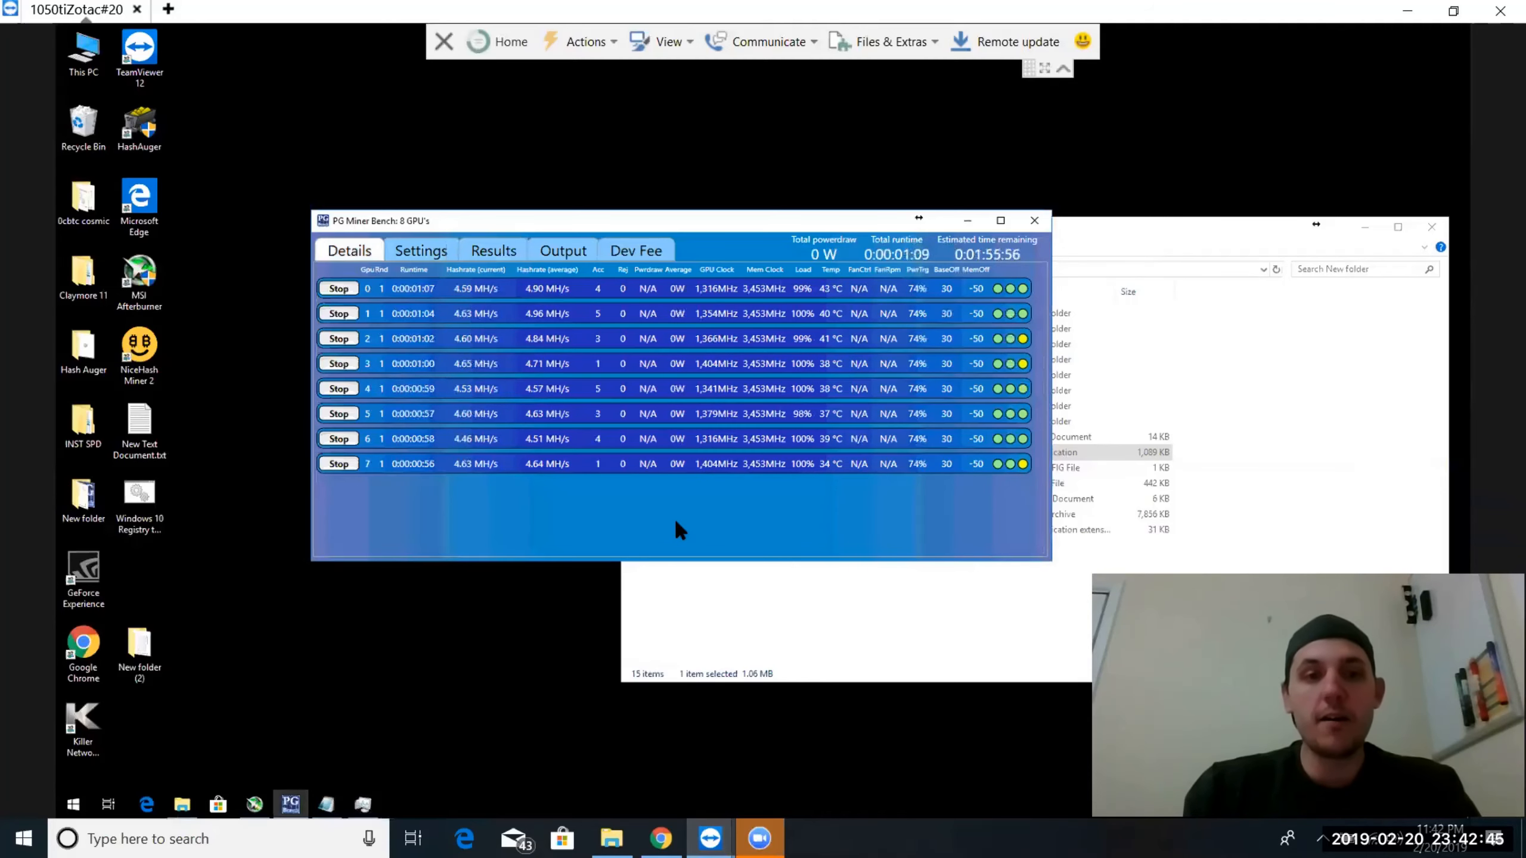
Look through the full list of enabled algorithms in the benchmark settings and return to the running benchmark details
left_click(423, 246)
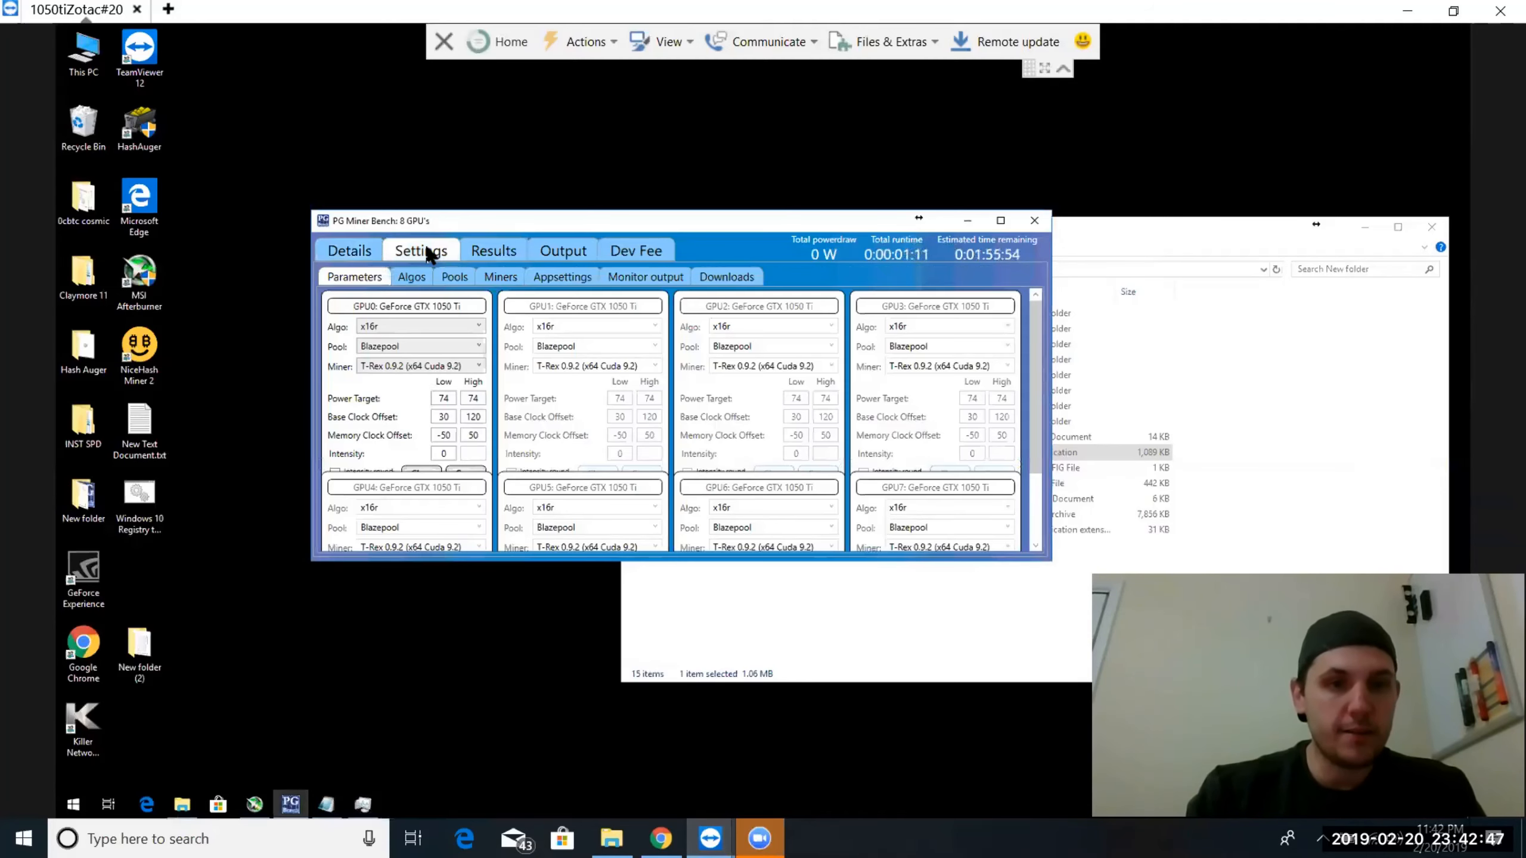
left_click(409, 281)
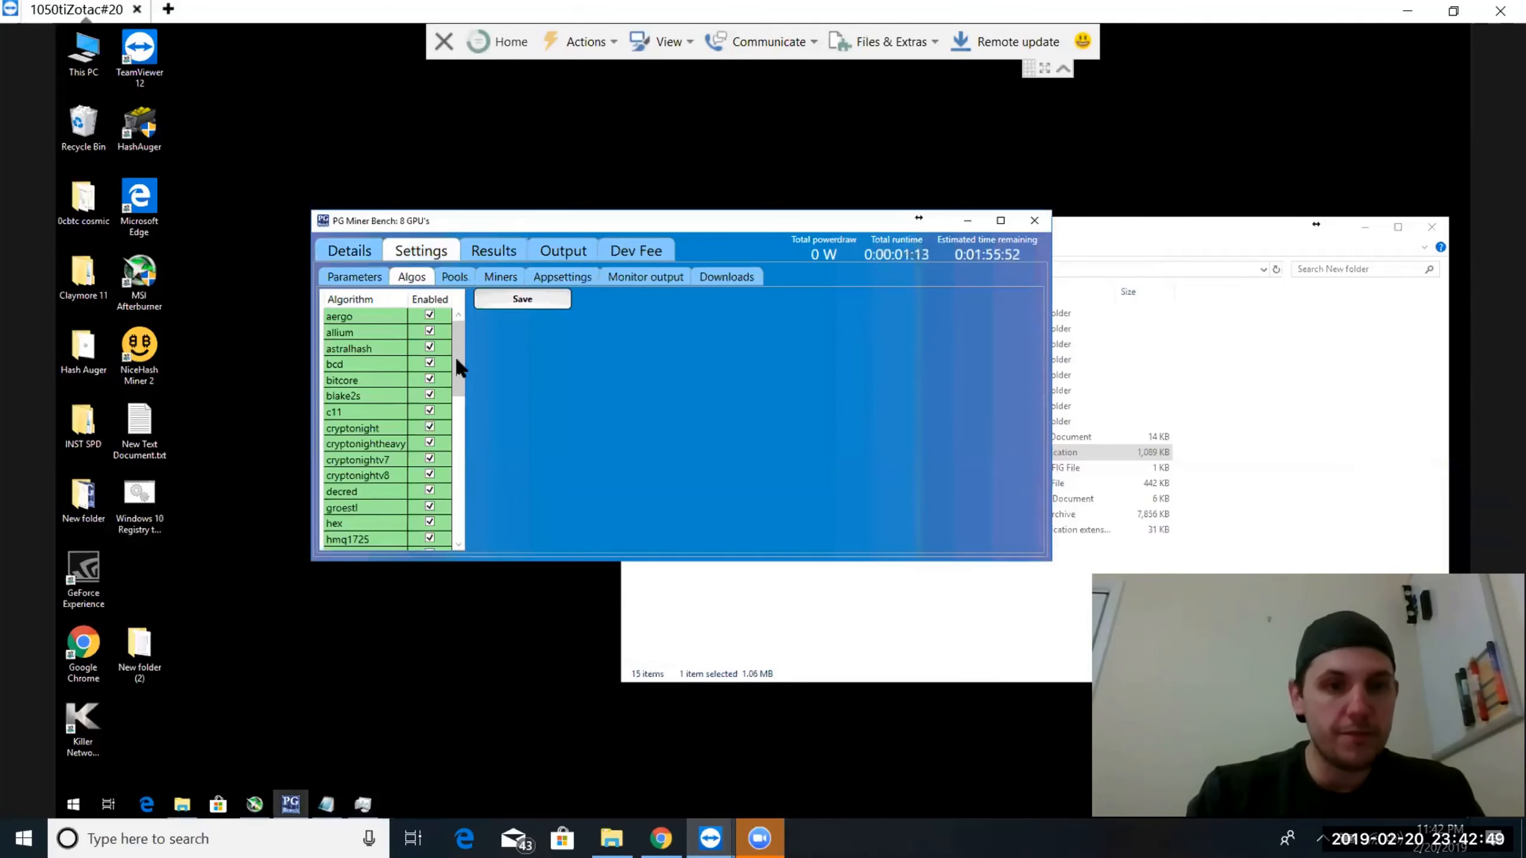
left_click_drag(458, 355, 456, 505)
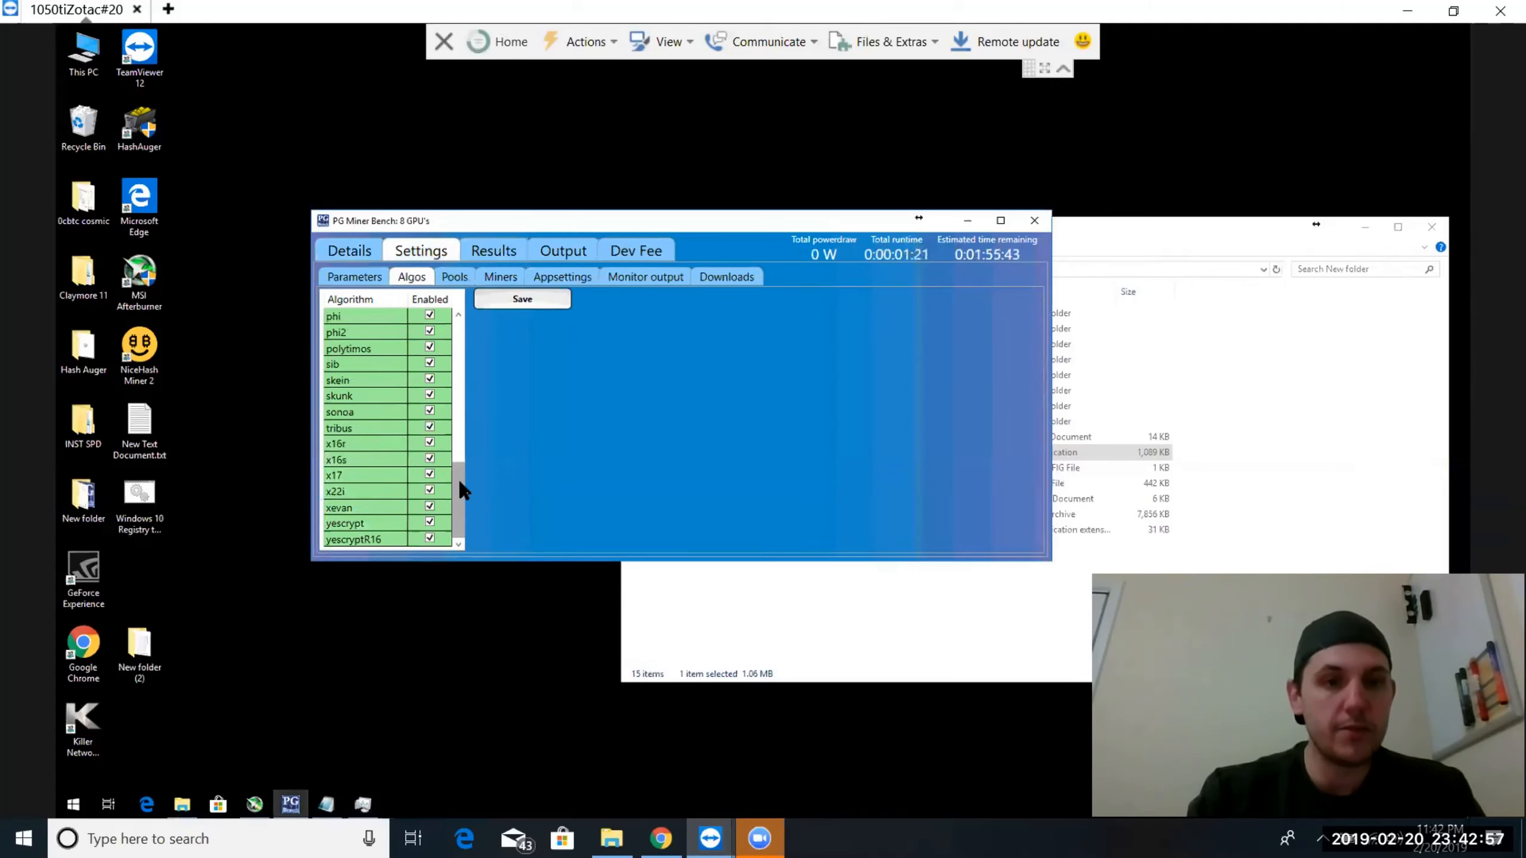
left_click_drag(458, 477, 457, 319)
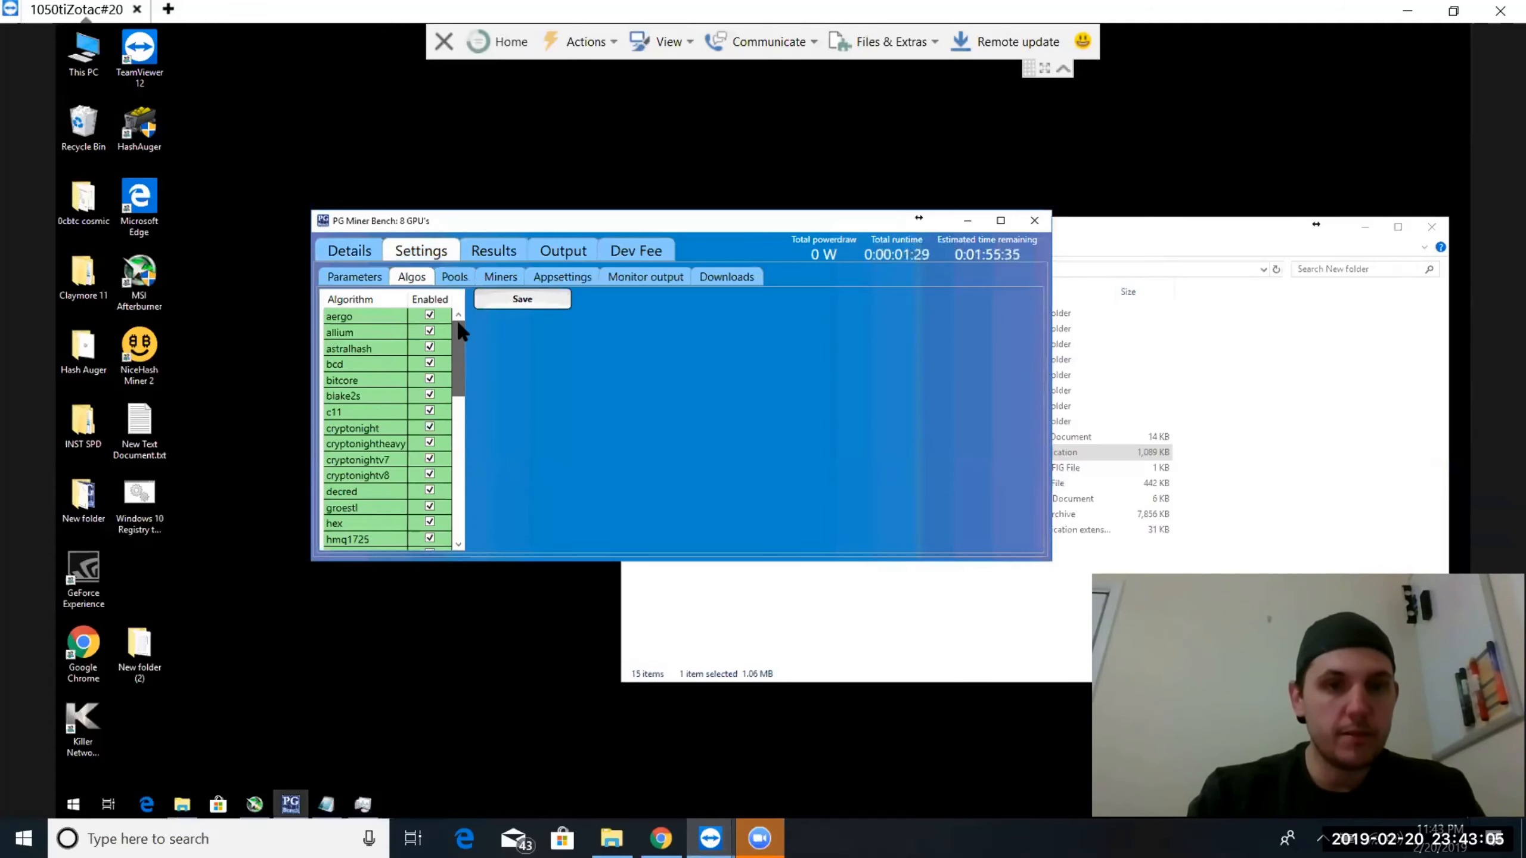
left_click(354, 280)
left_click(349, 248)
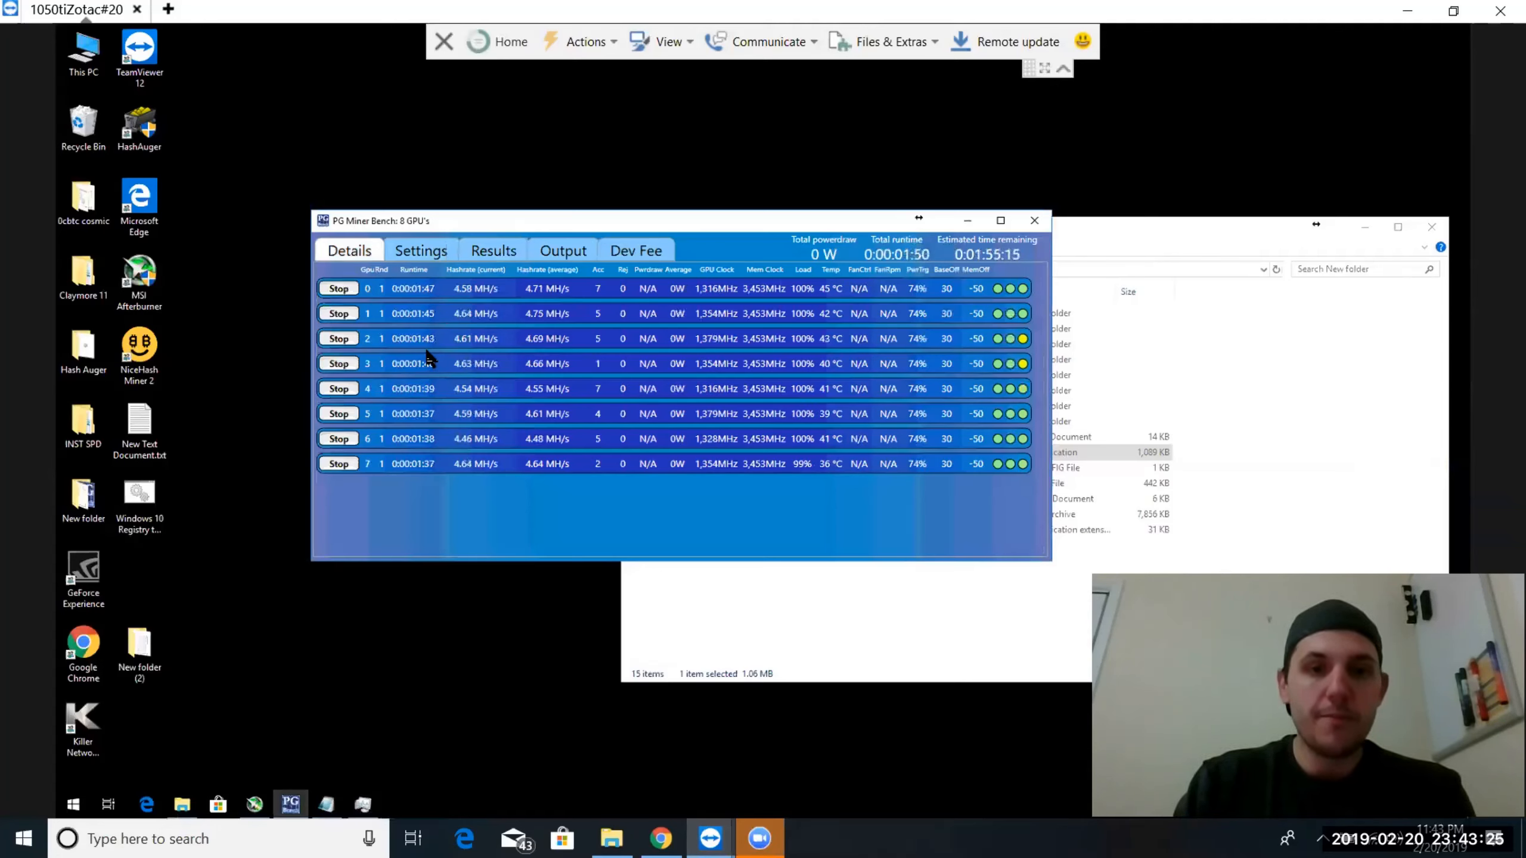
Review the tuning parameters and the GPU 0 benchmark results alongside the progress of the running benchmarks
left_click(420, 251)
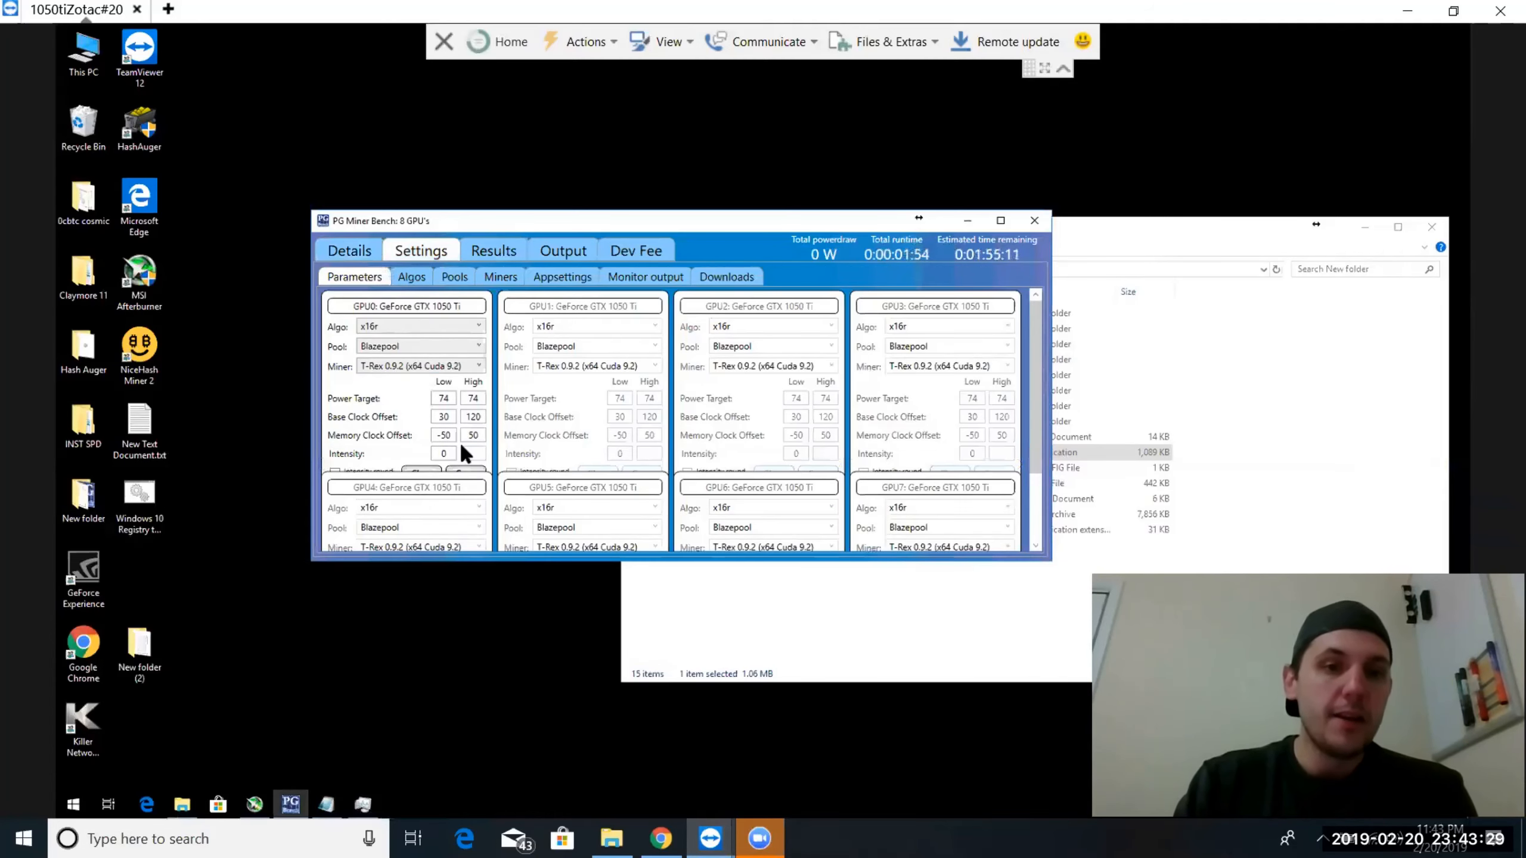
left_click(491, 256)
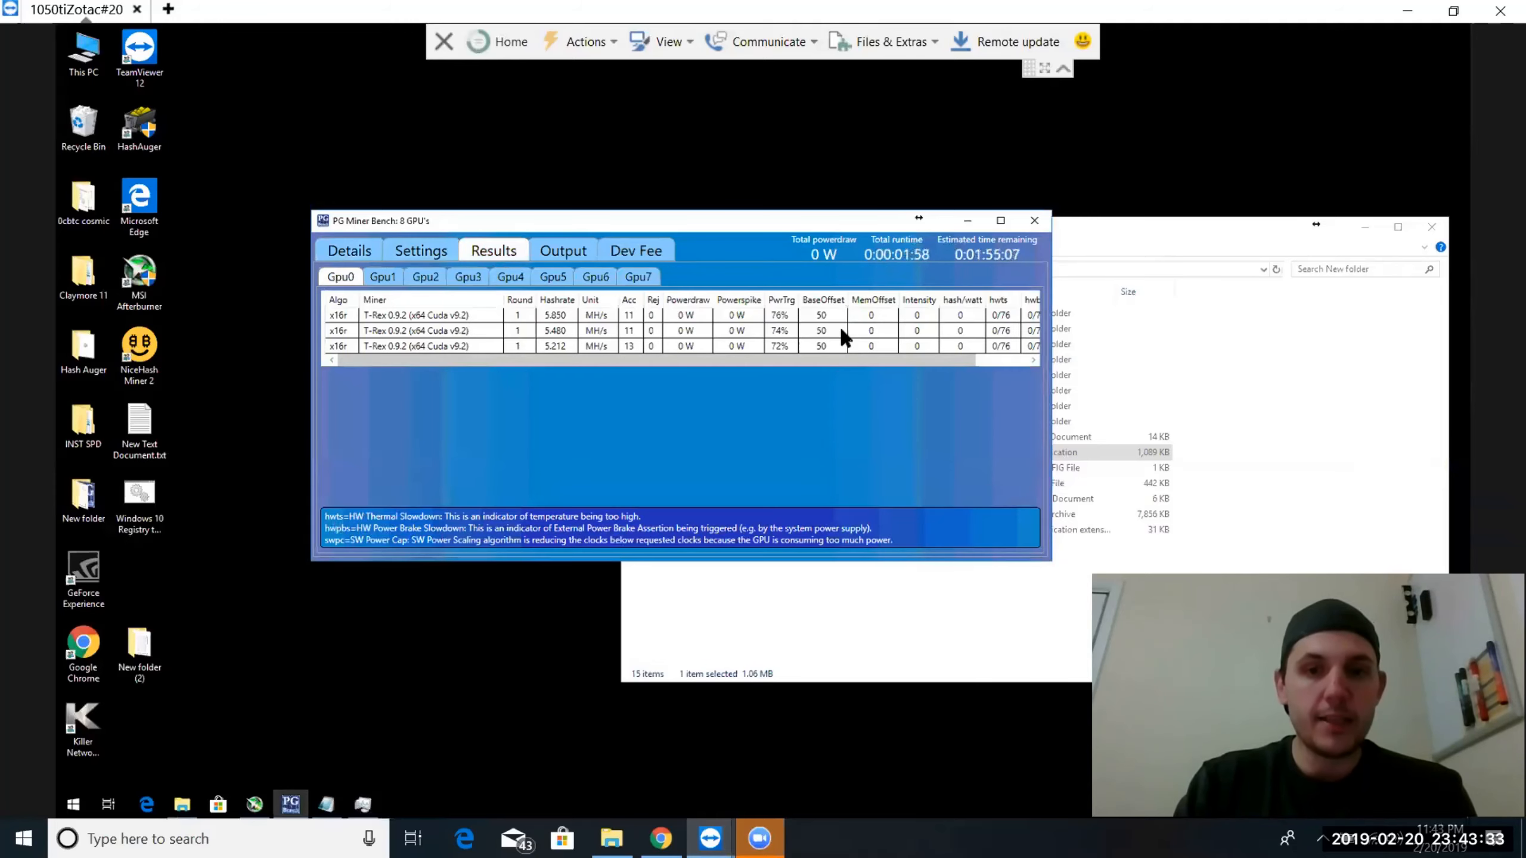
left_click(338, 249)
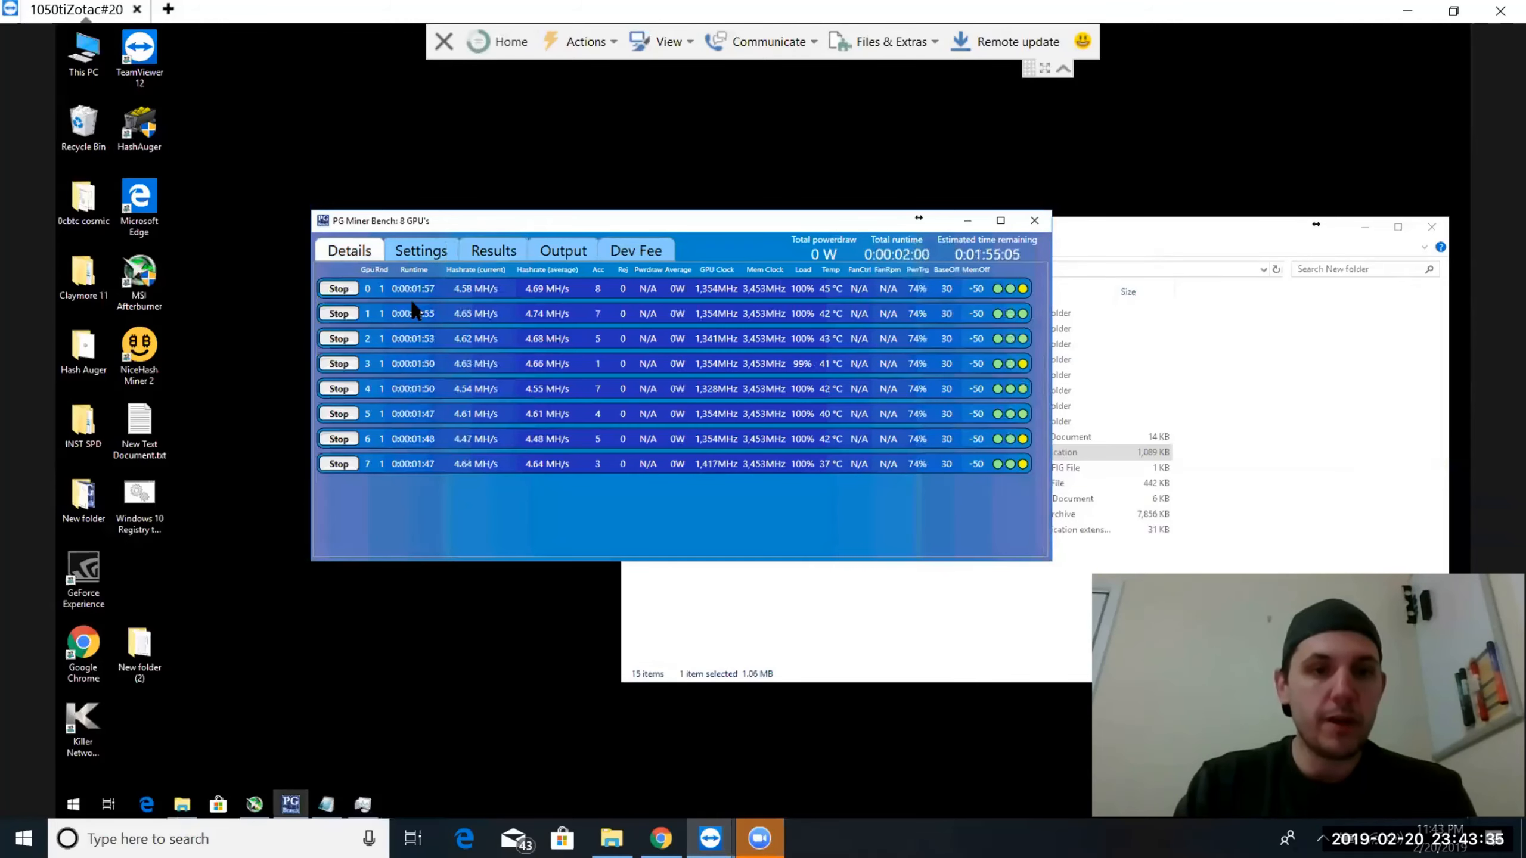
left_click(487, 241)
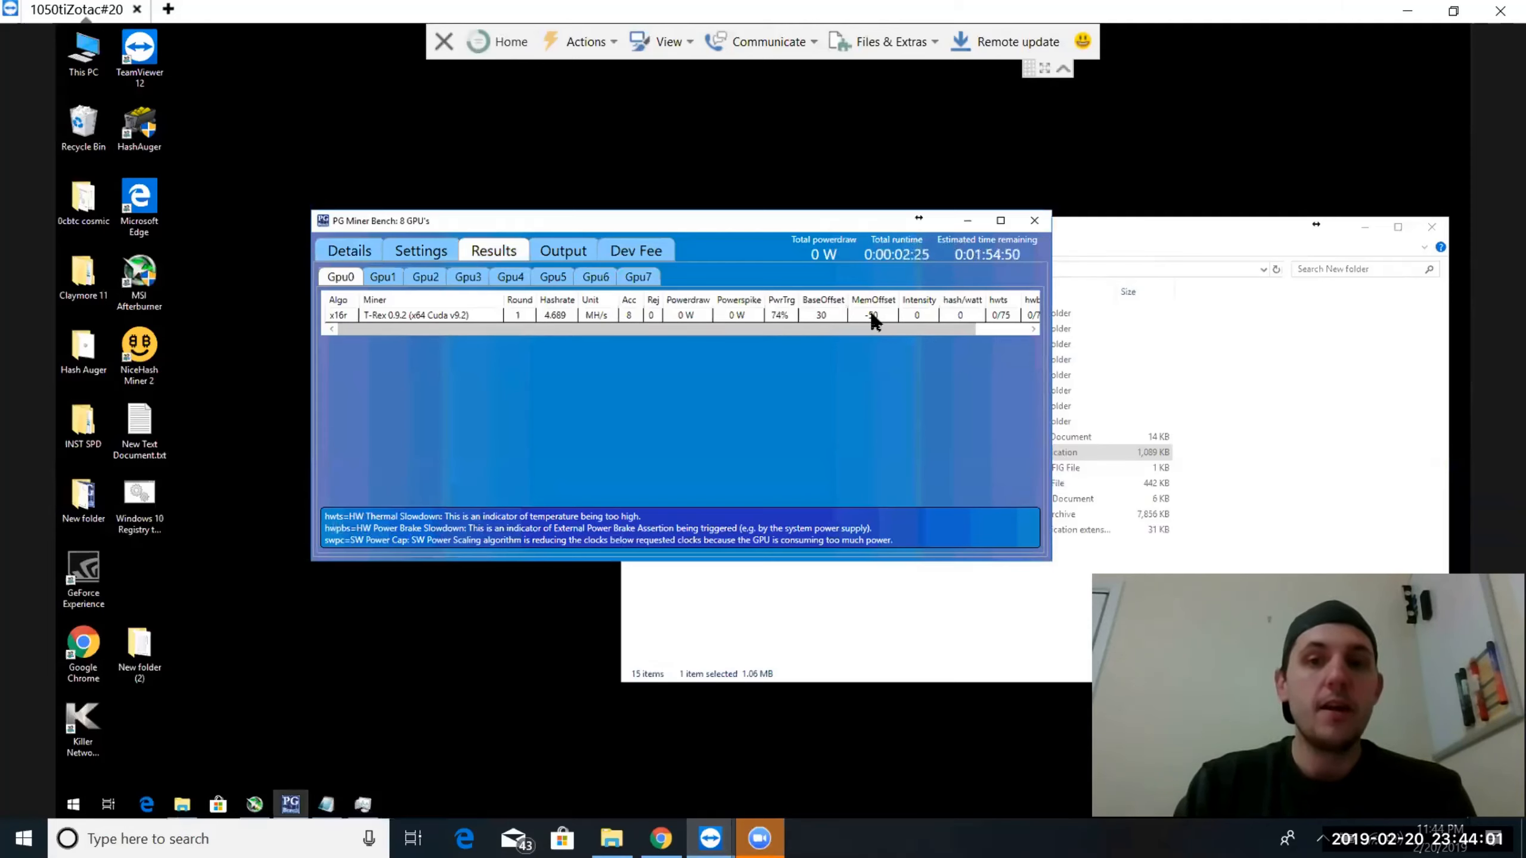
left_click(350, 249)
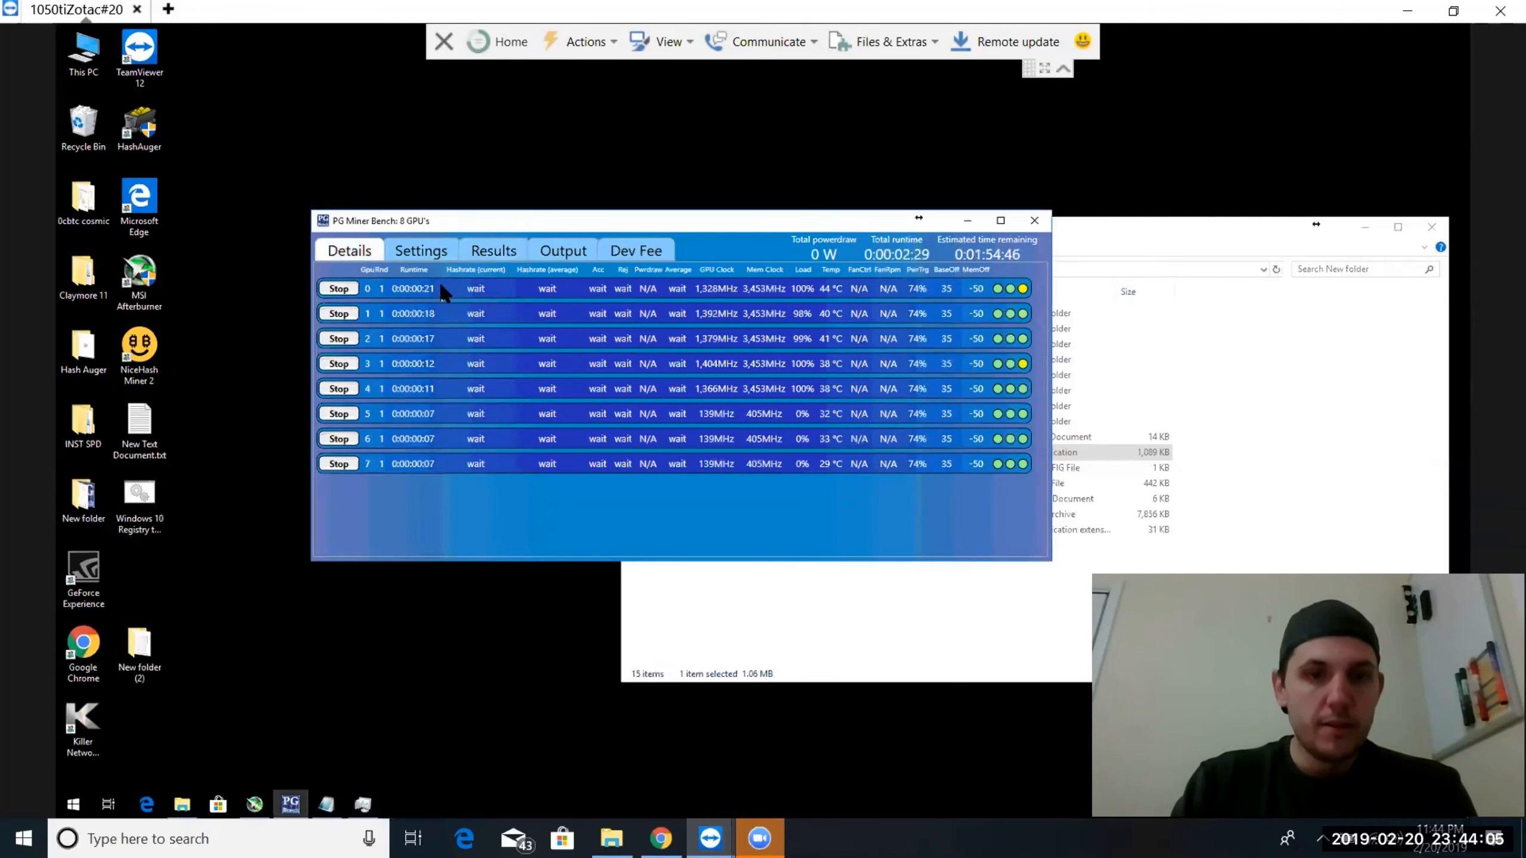
left_click(422, 255)
left_click(348, 250)
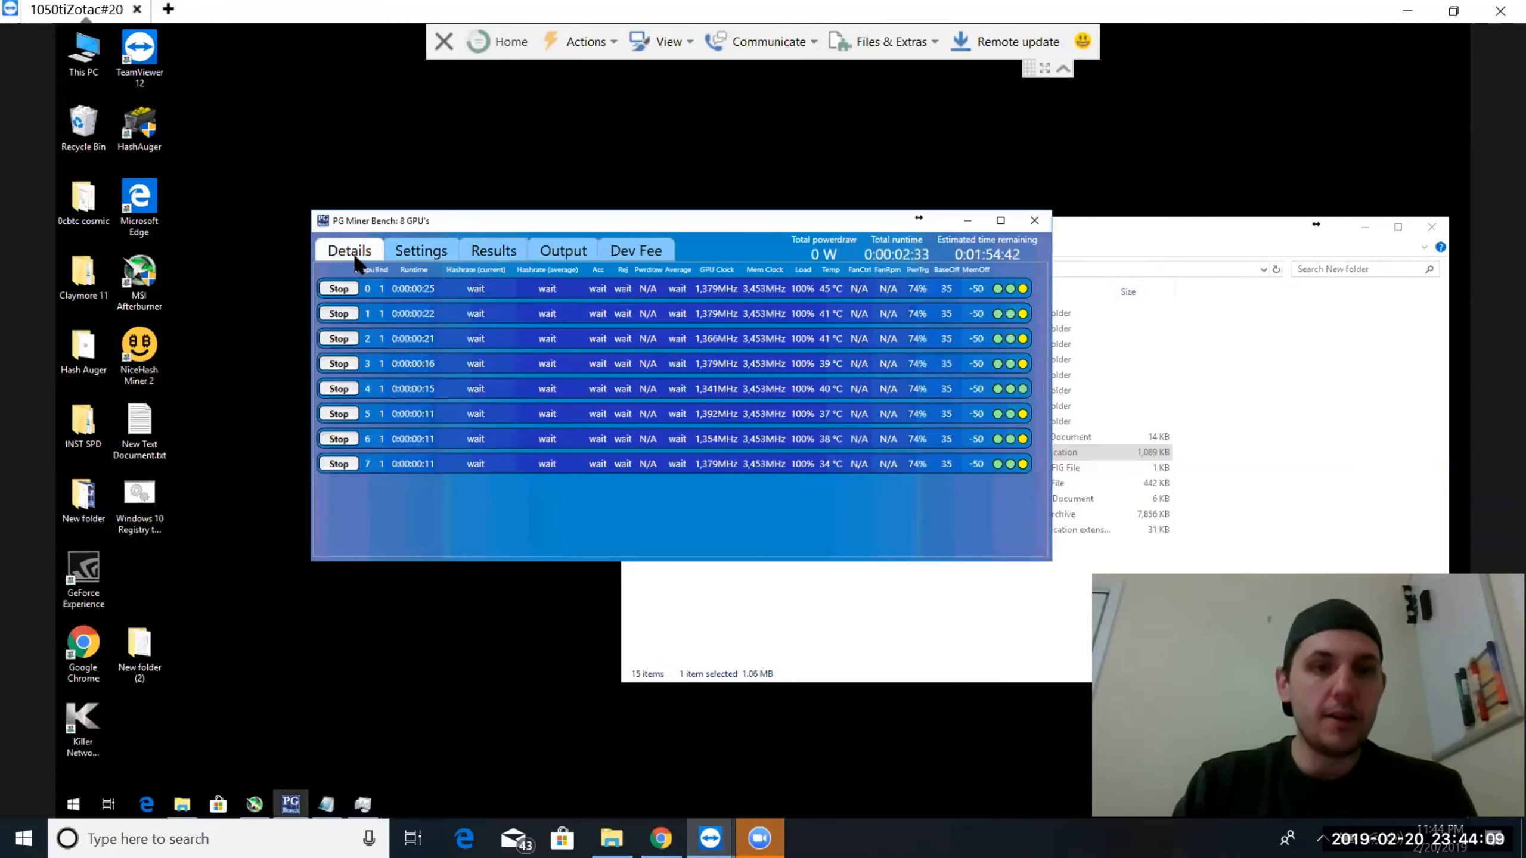
left_click(481, 252)
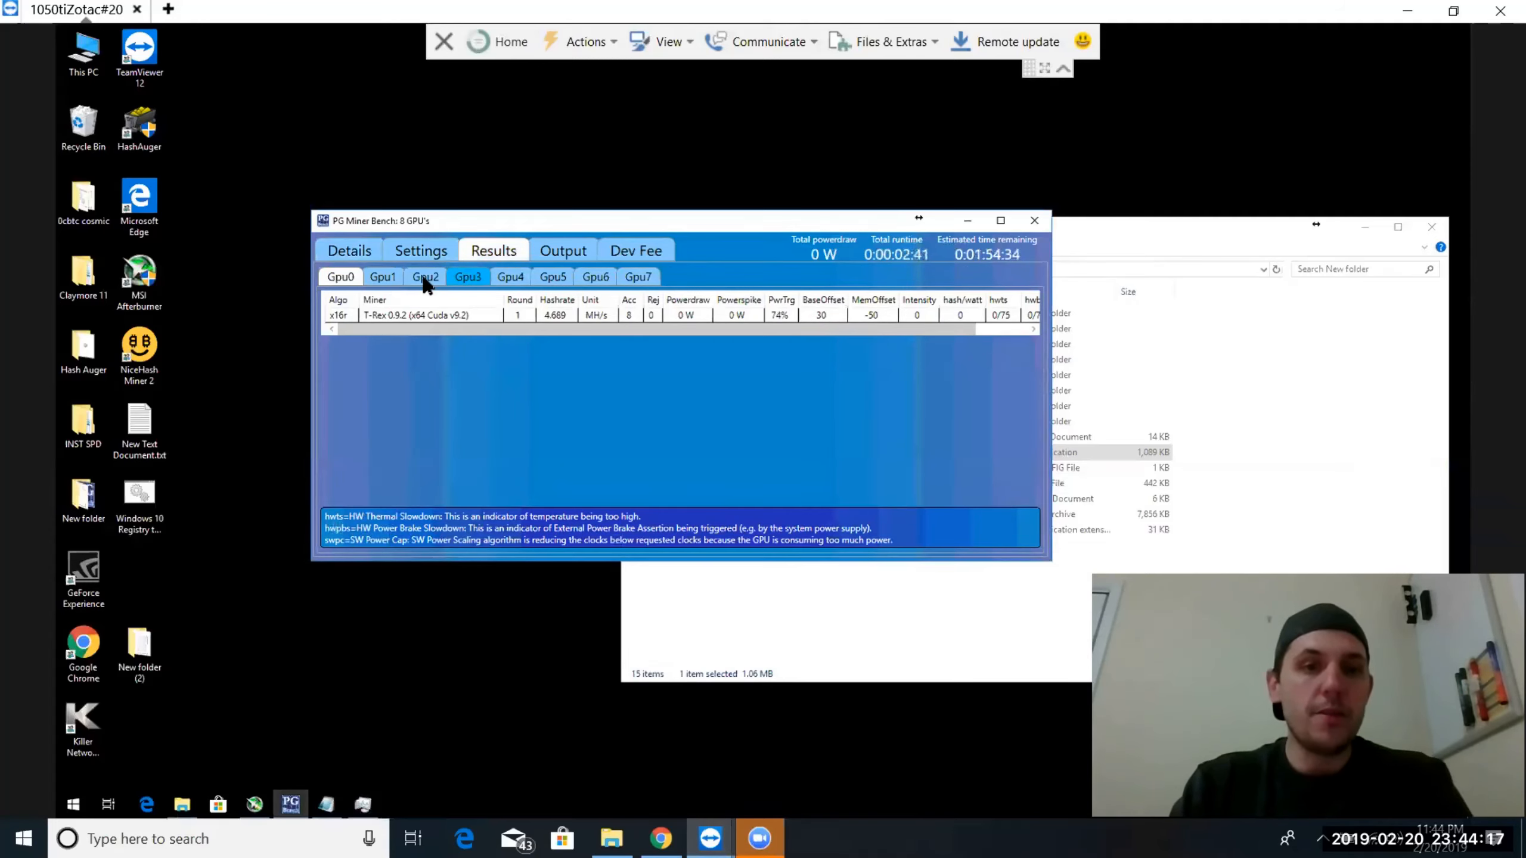
left_click(361, 257)
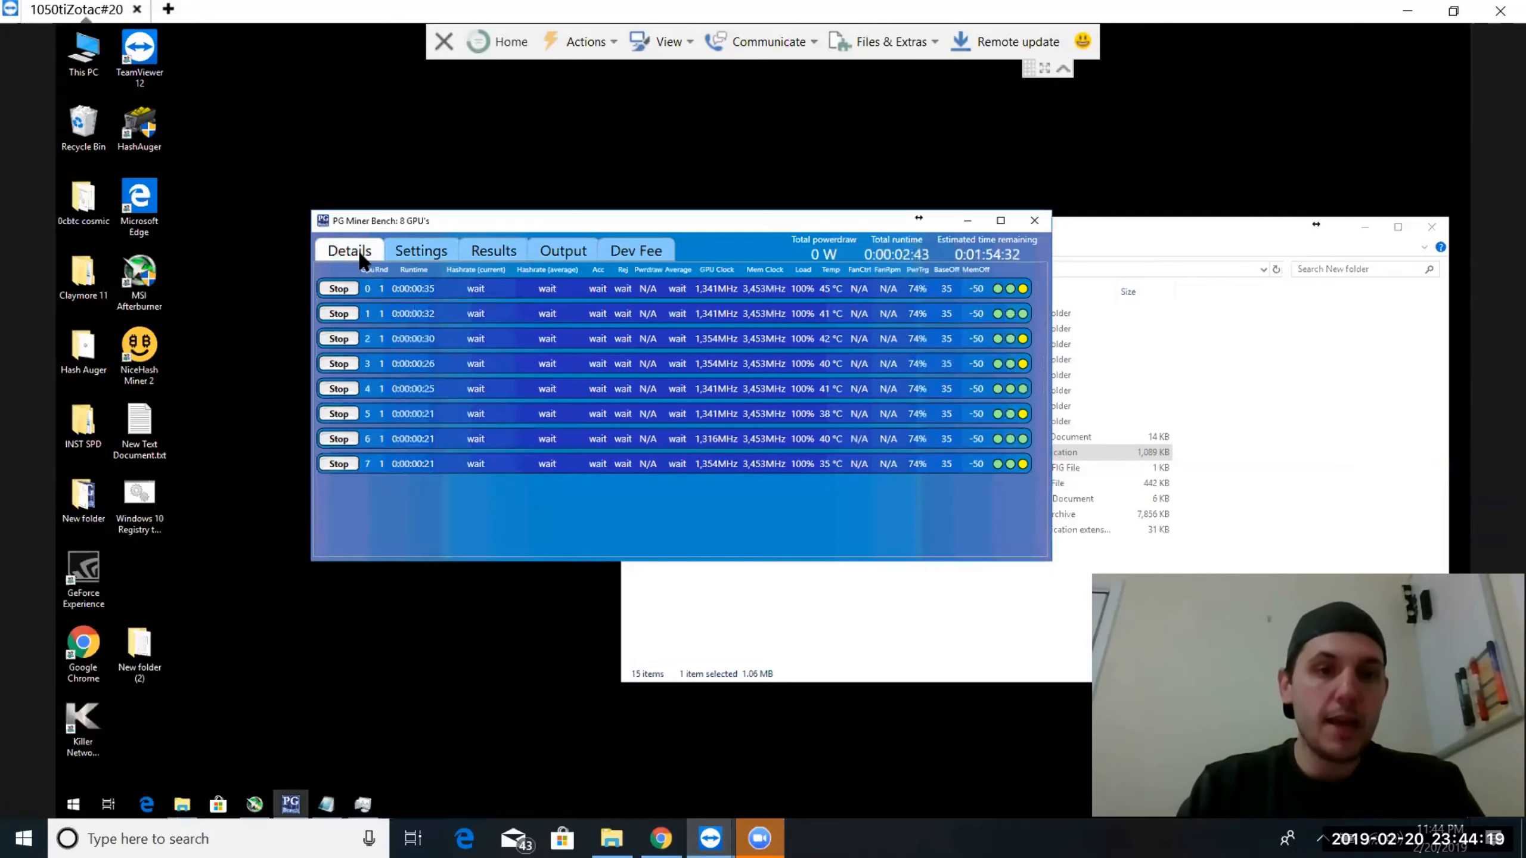
Stop the running benchmarks on all eight GPUs, from GPU 0 through GPU 7
left_click(337, 291)
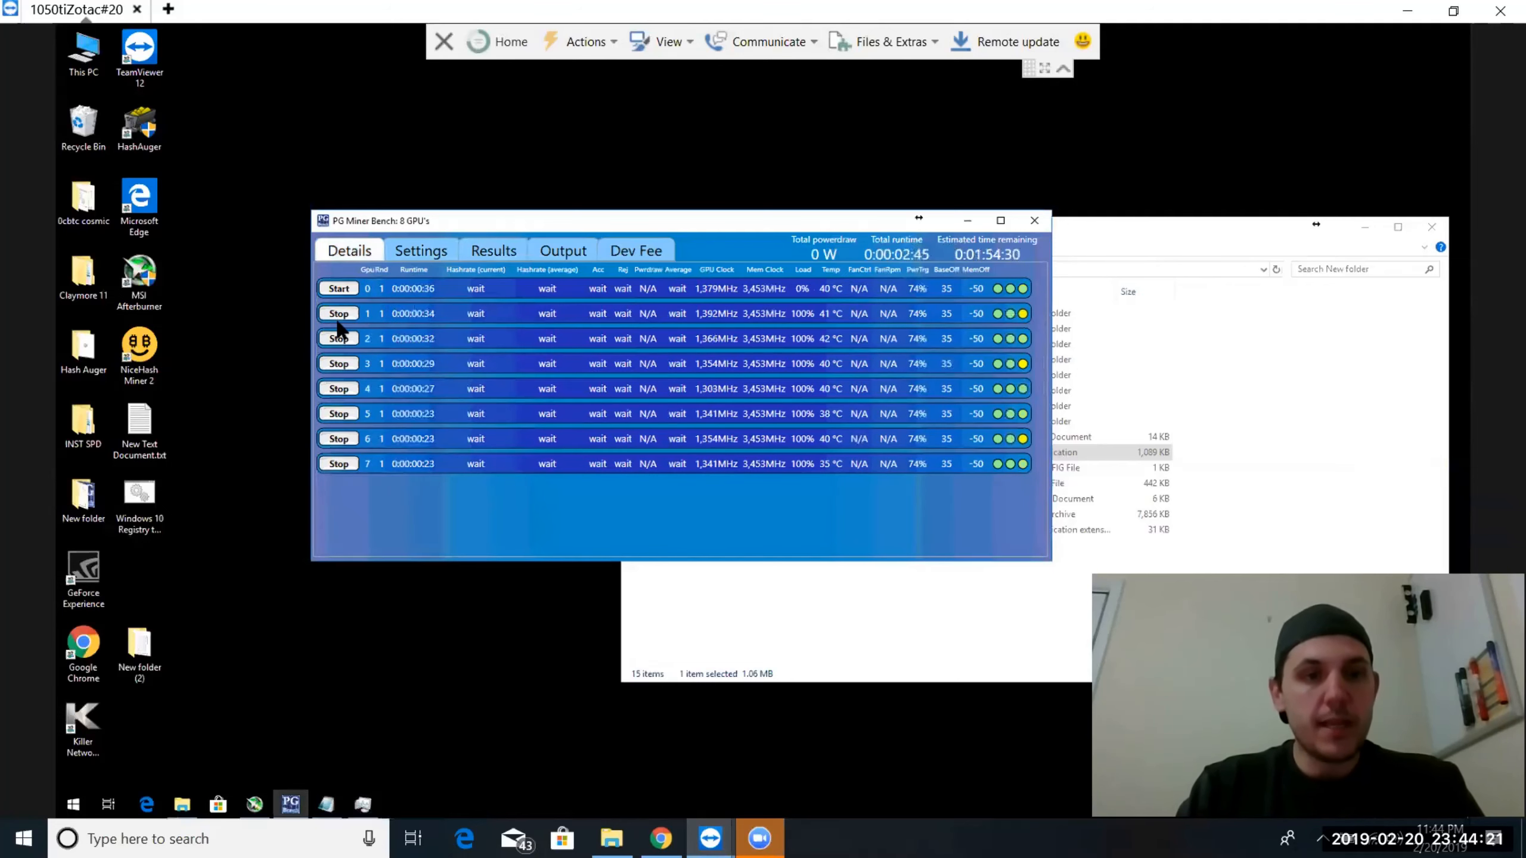
left_click(338, 314)
left_click(338, 339)
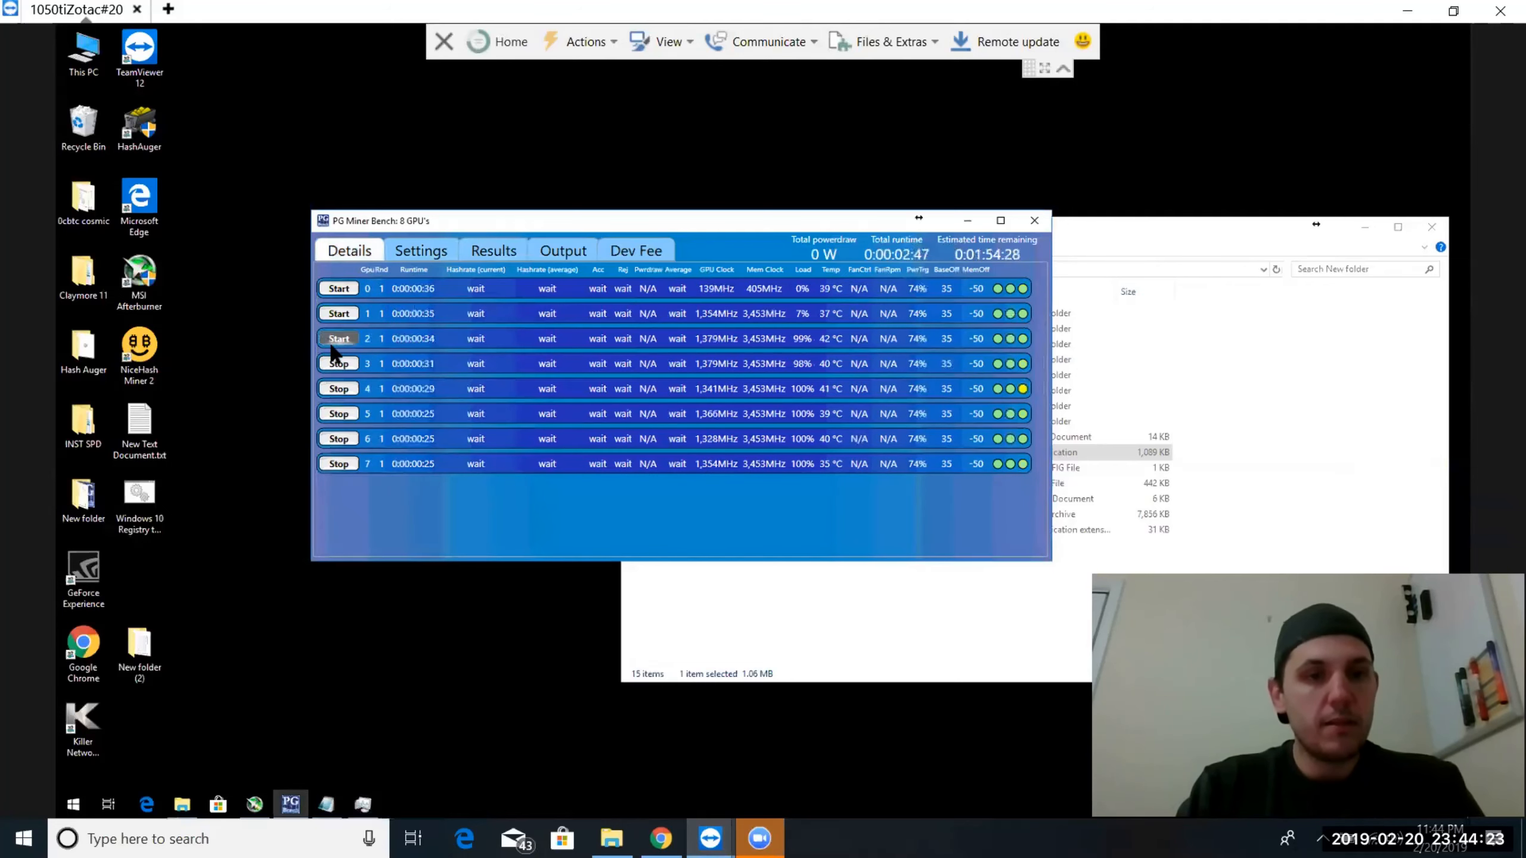
left_click(338, 364)
left_click(334, 389)
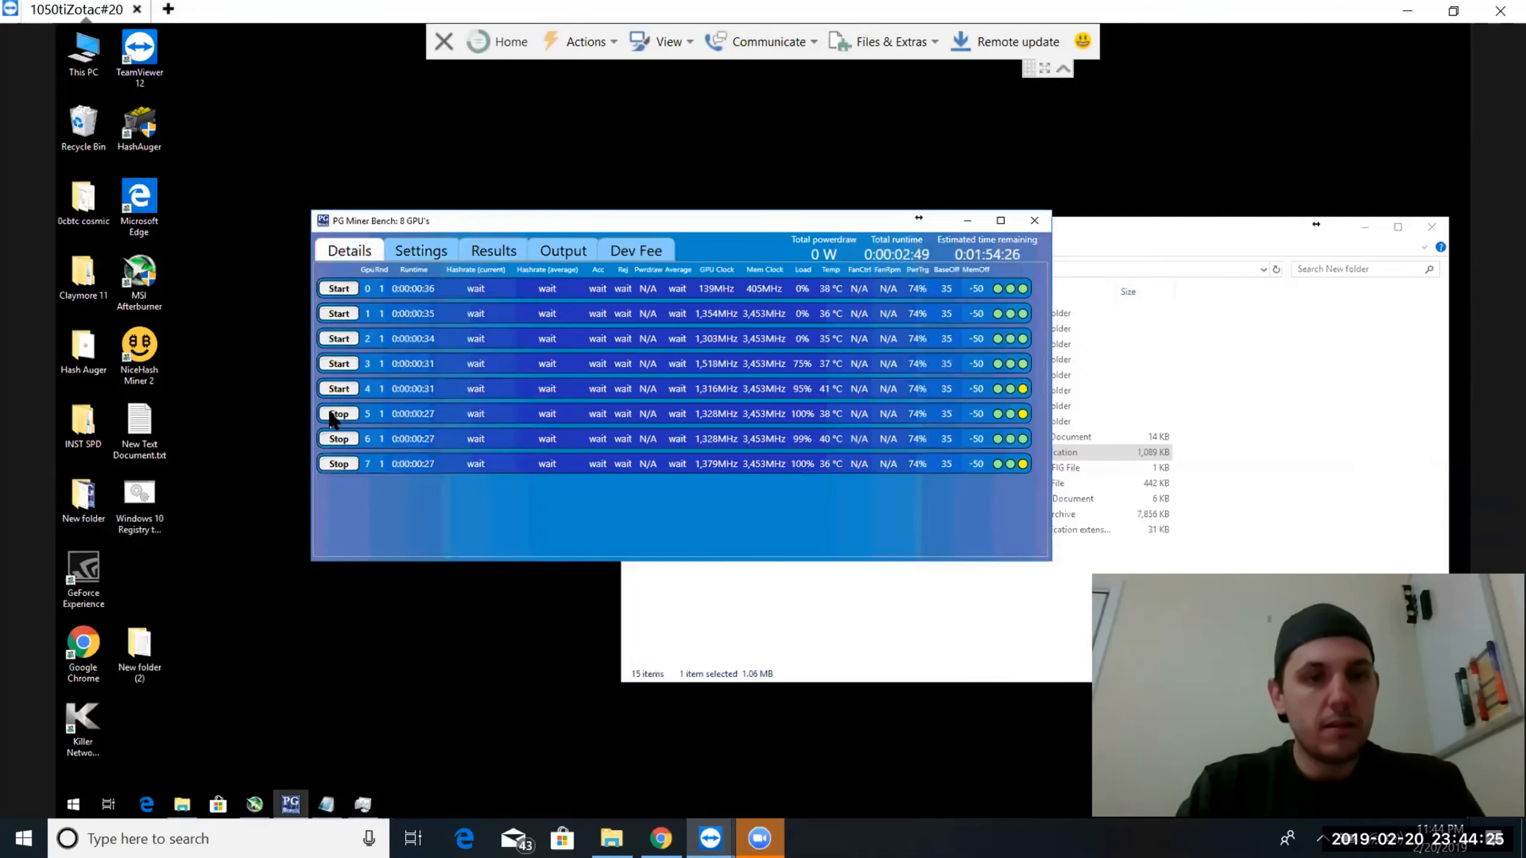
left_click(333, 415)
left_click(330, 438)
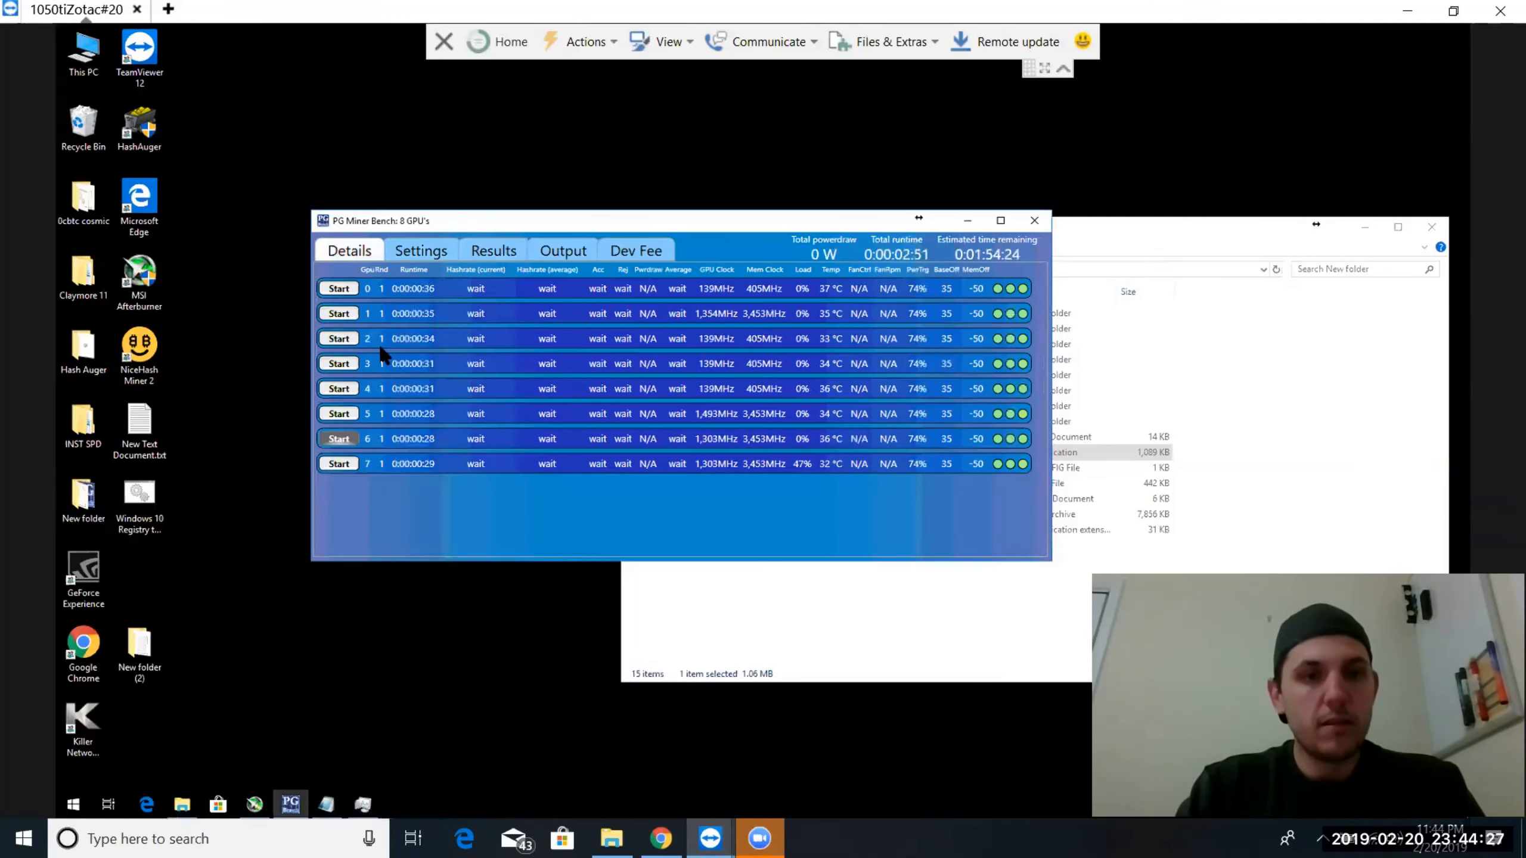
left_click(334, 464)
Set the high base clock offset for the GPUs to 30
left_click(416, 255)
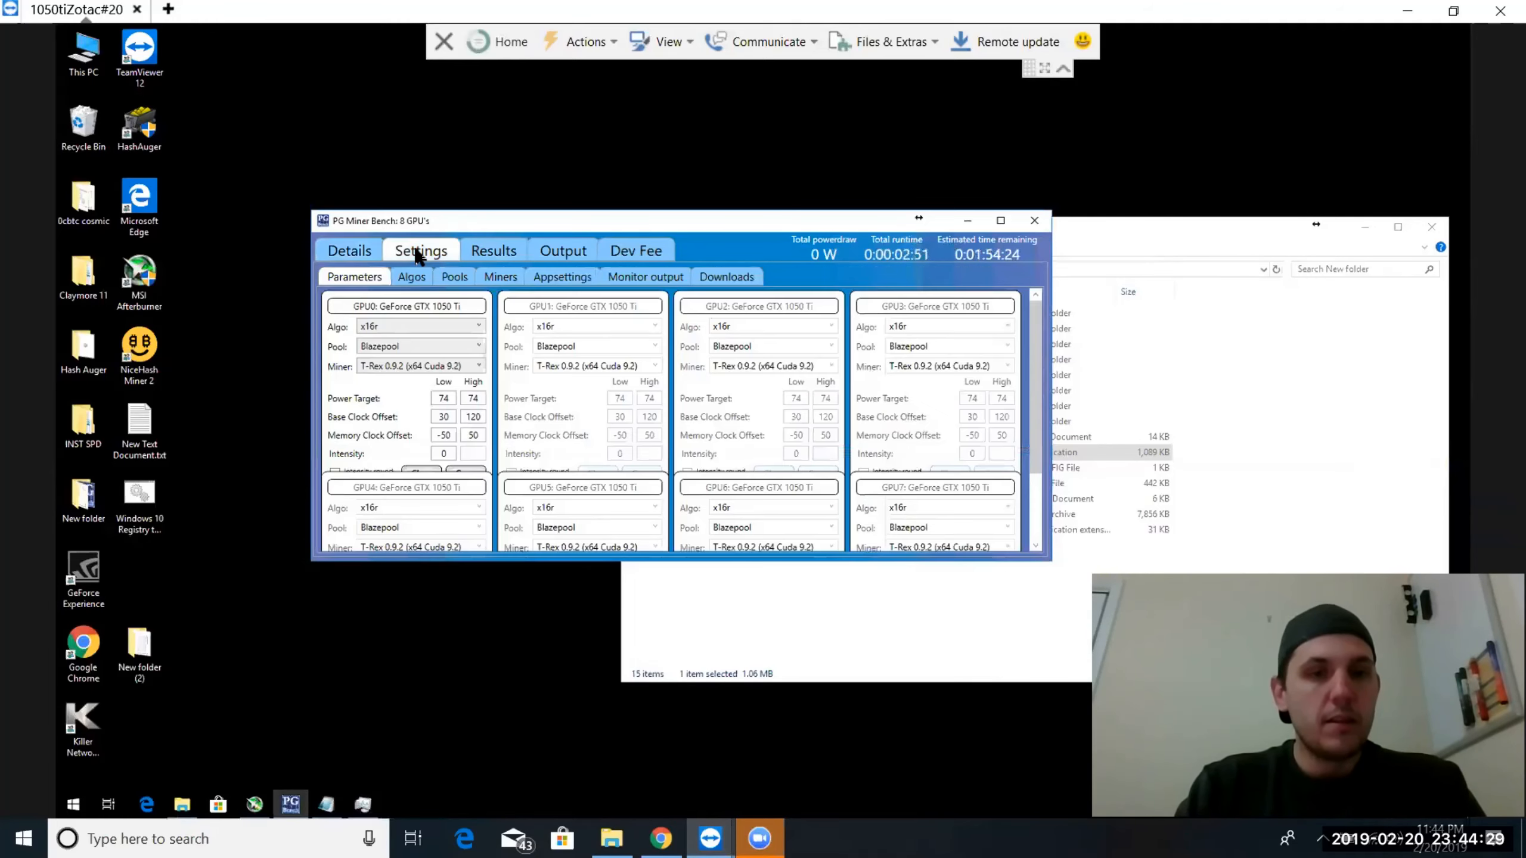
left_click(478, 417)
key("BackSpace")
key("BackSpace")
key("BackSpace")
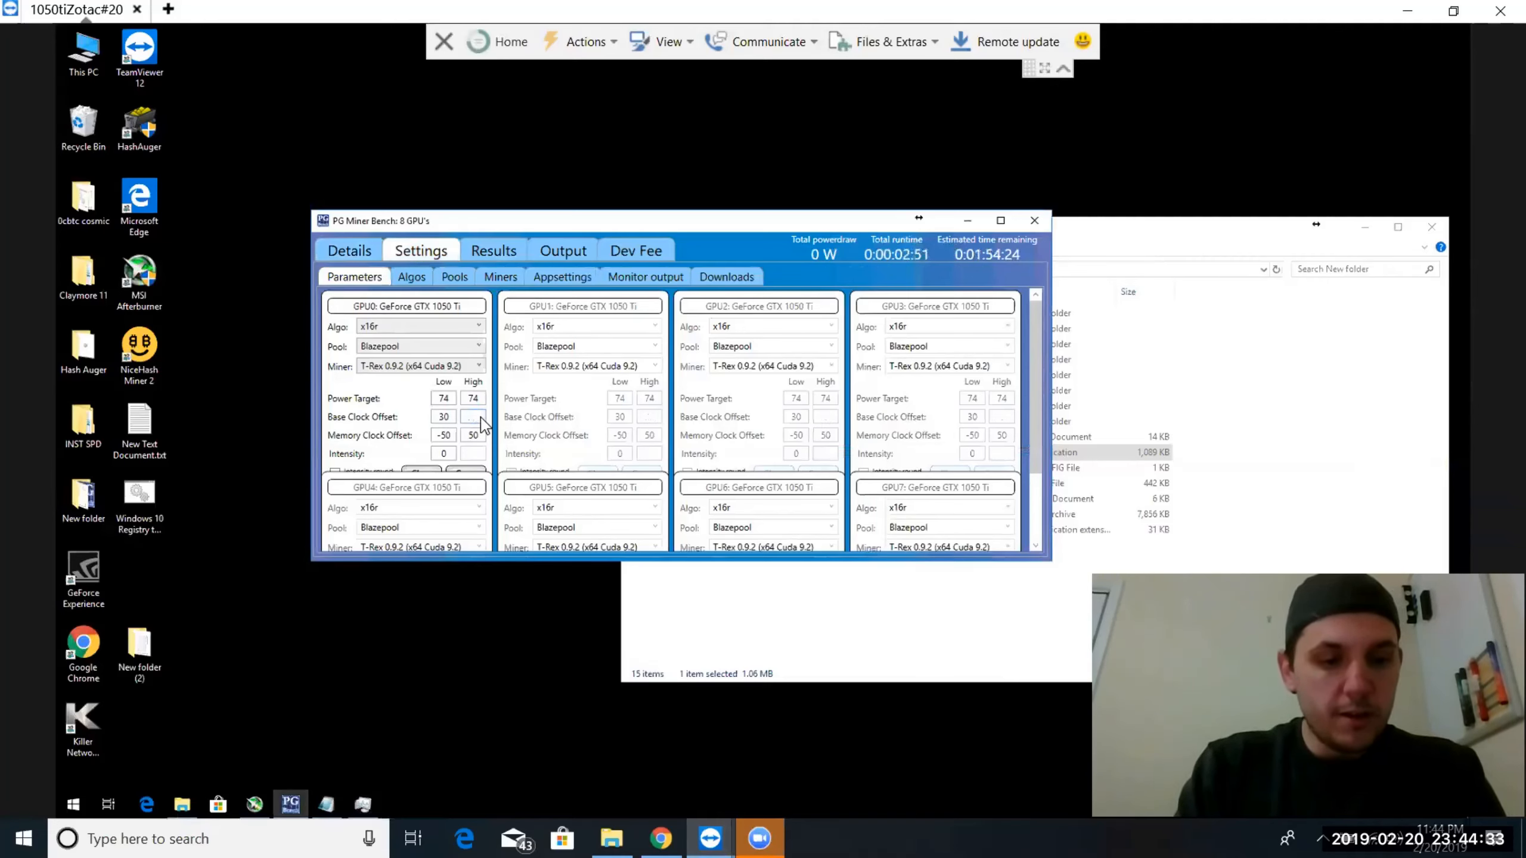
type("30")
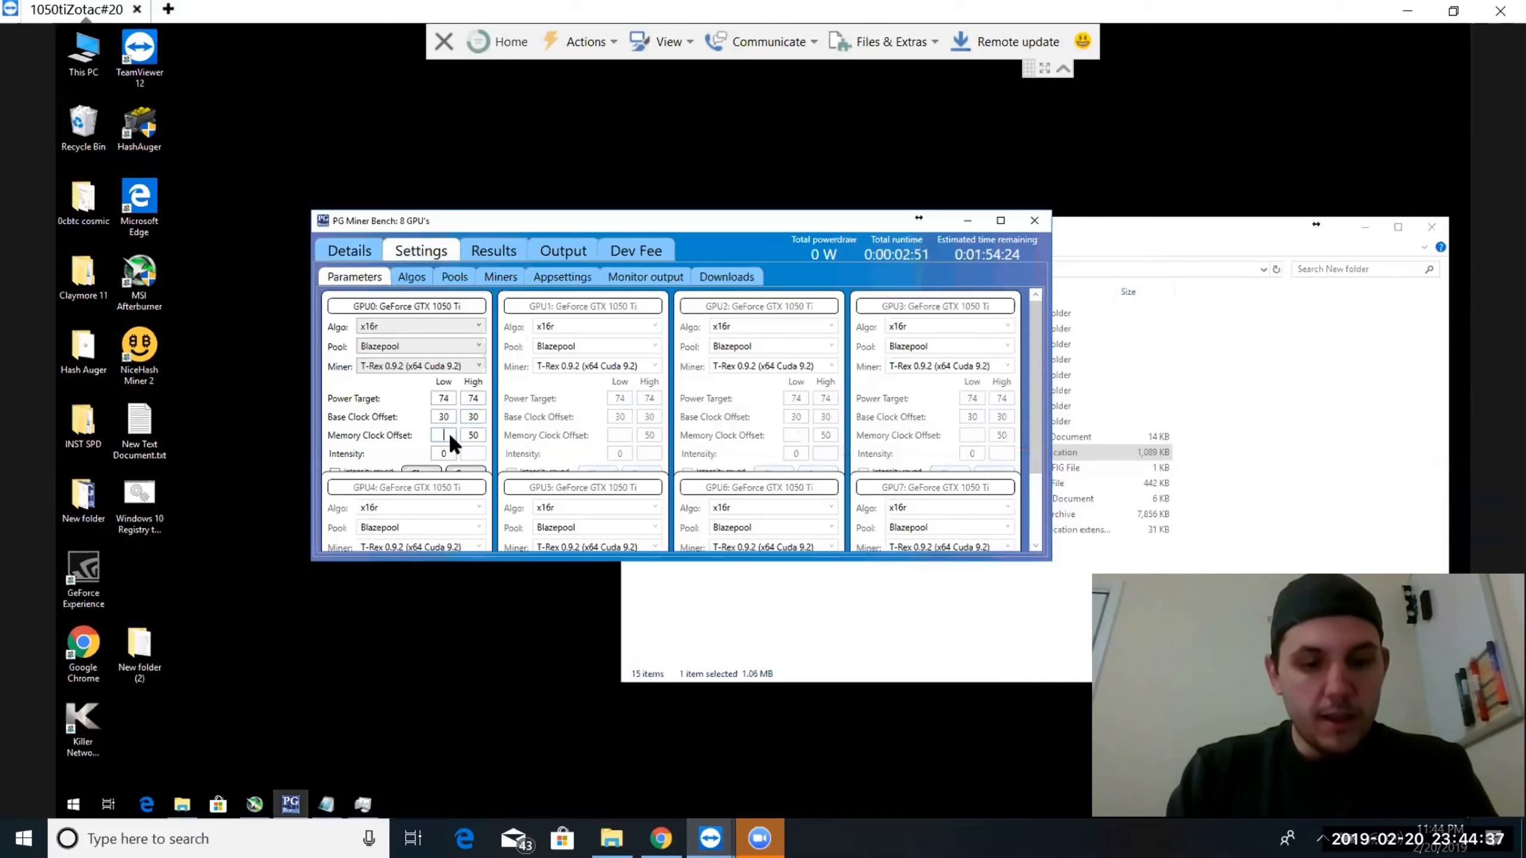
type("50")
Set both the low and high memory clock offset to -50 and save the tuning settings for the GPUs
left_click(478, 433)
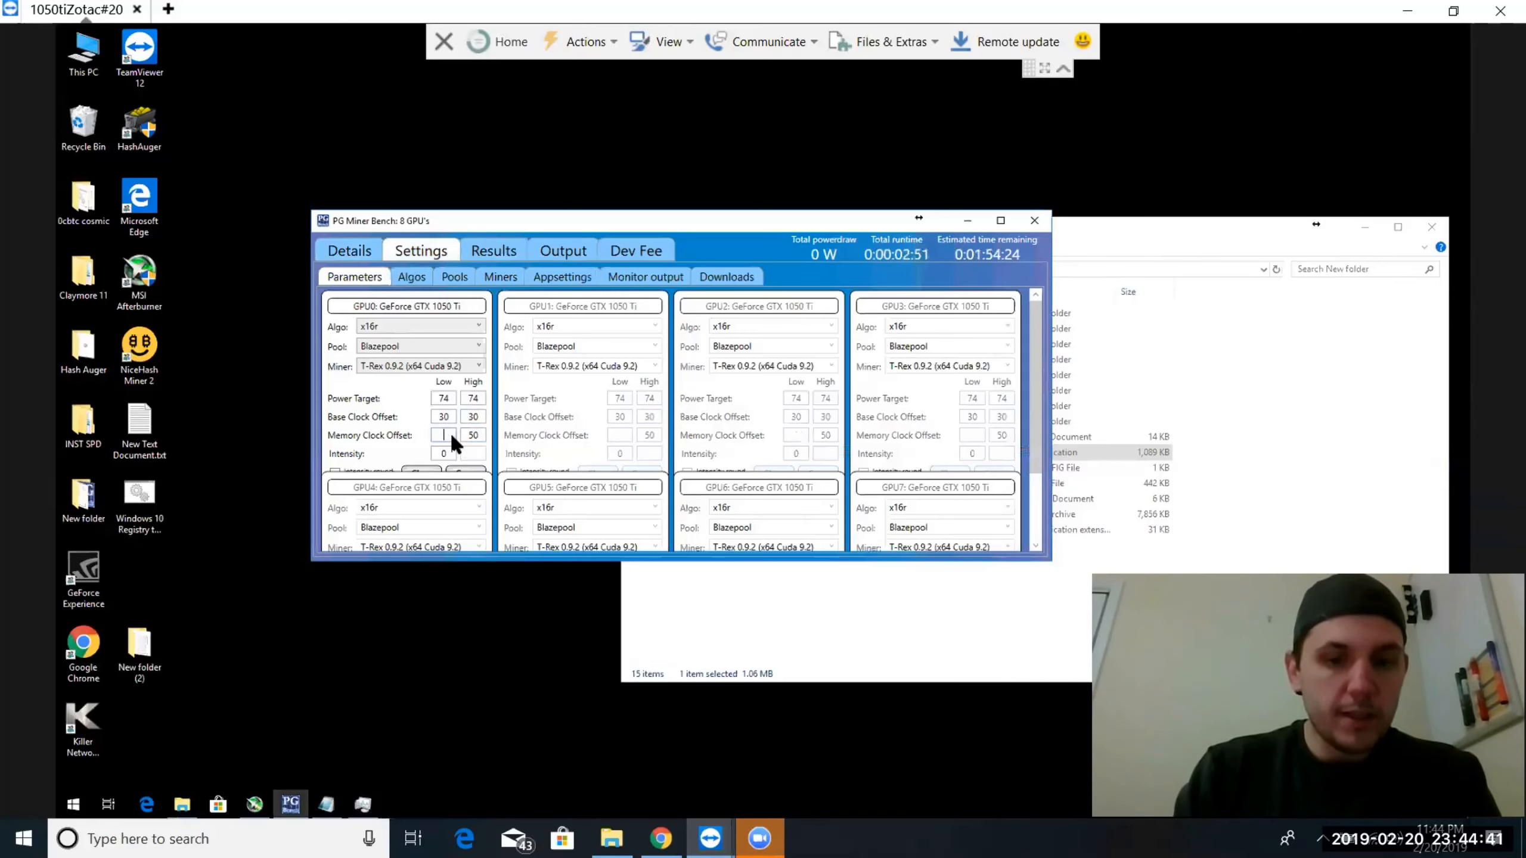
left_click(450, 431)
type("-50")
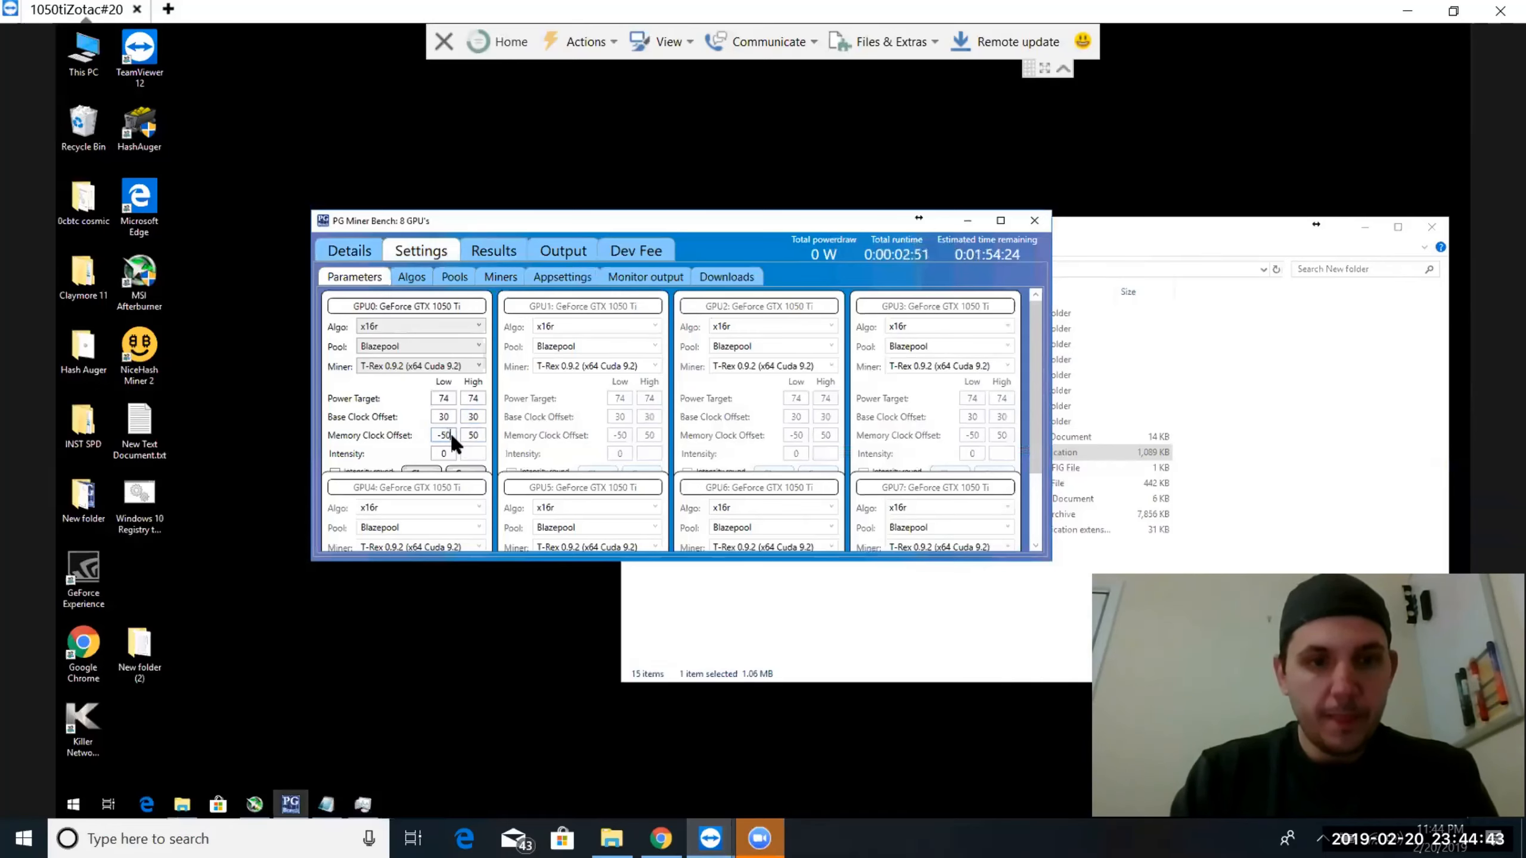
key("BackSpace")
key("BackSpace")
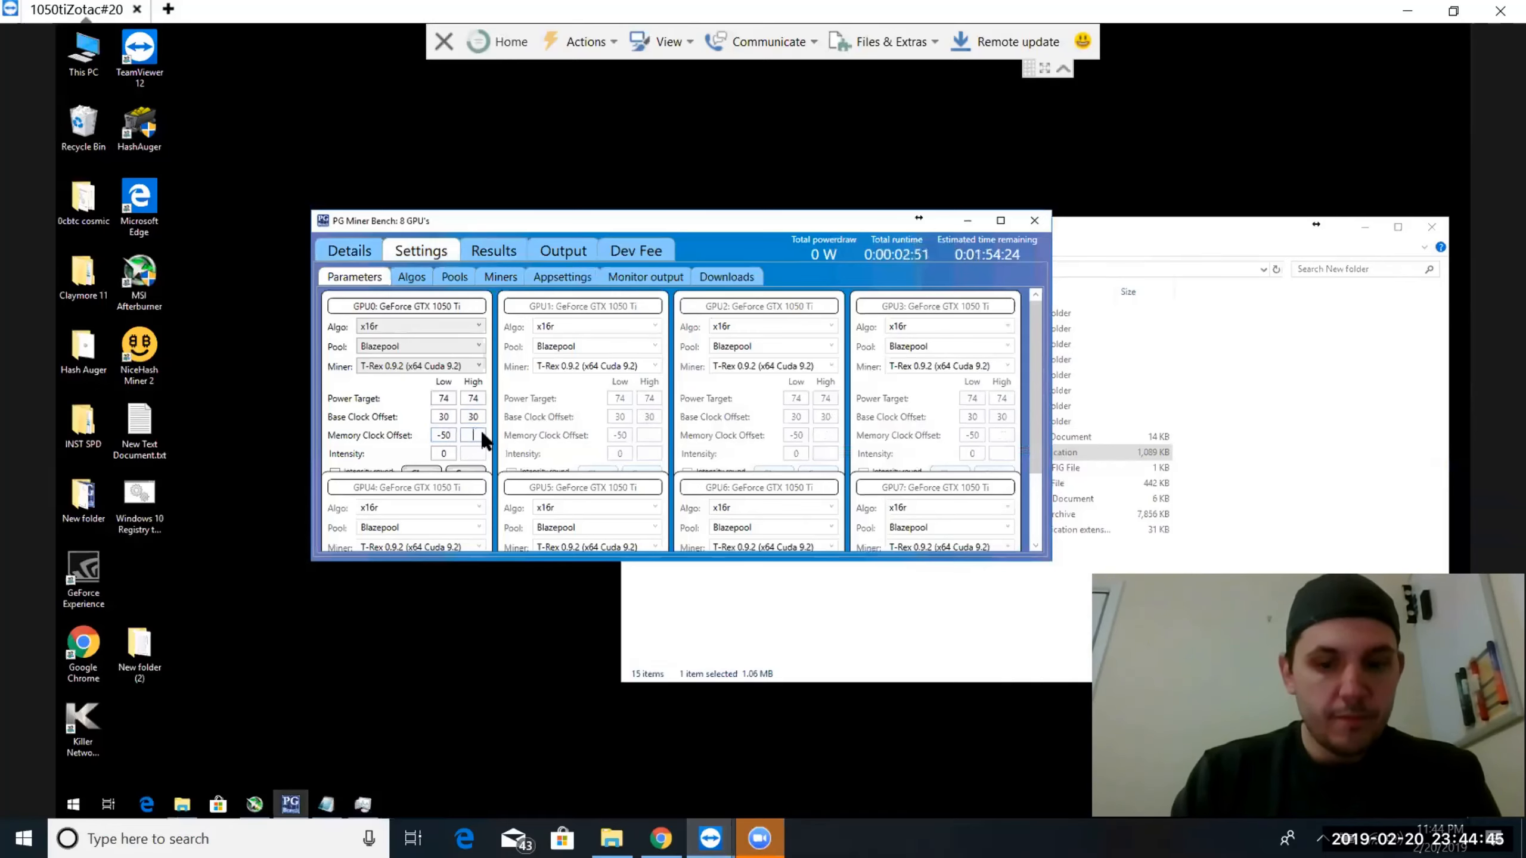
type("-50")
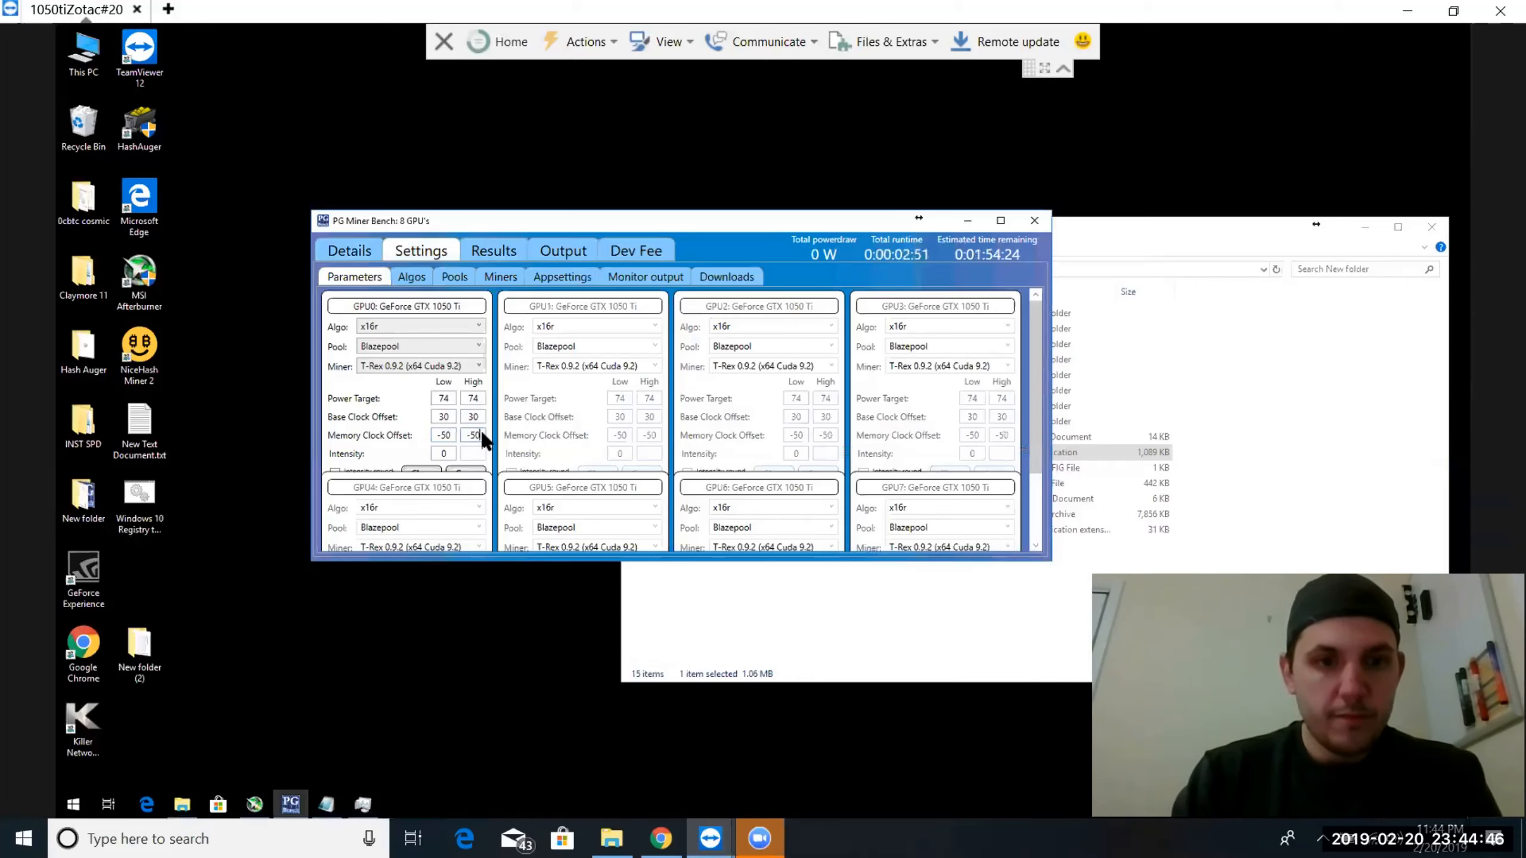
left_click(466, 472)
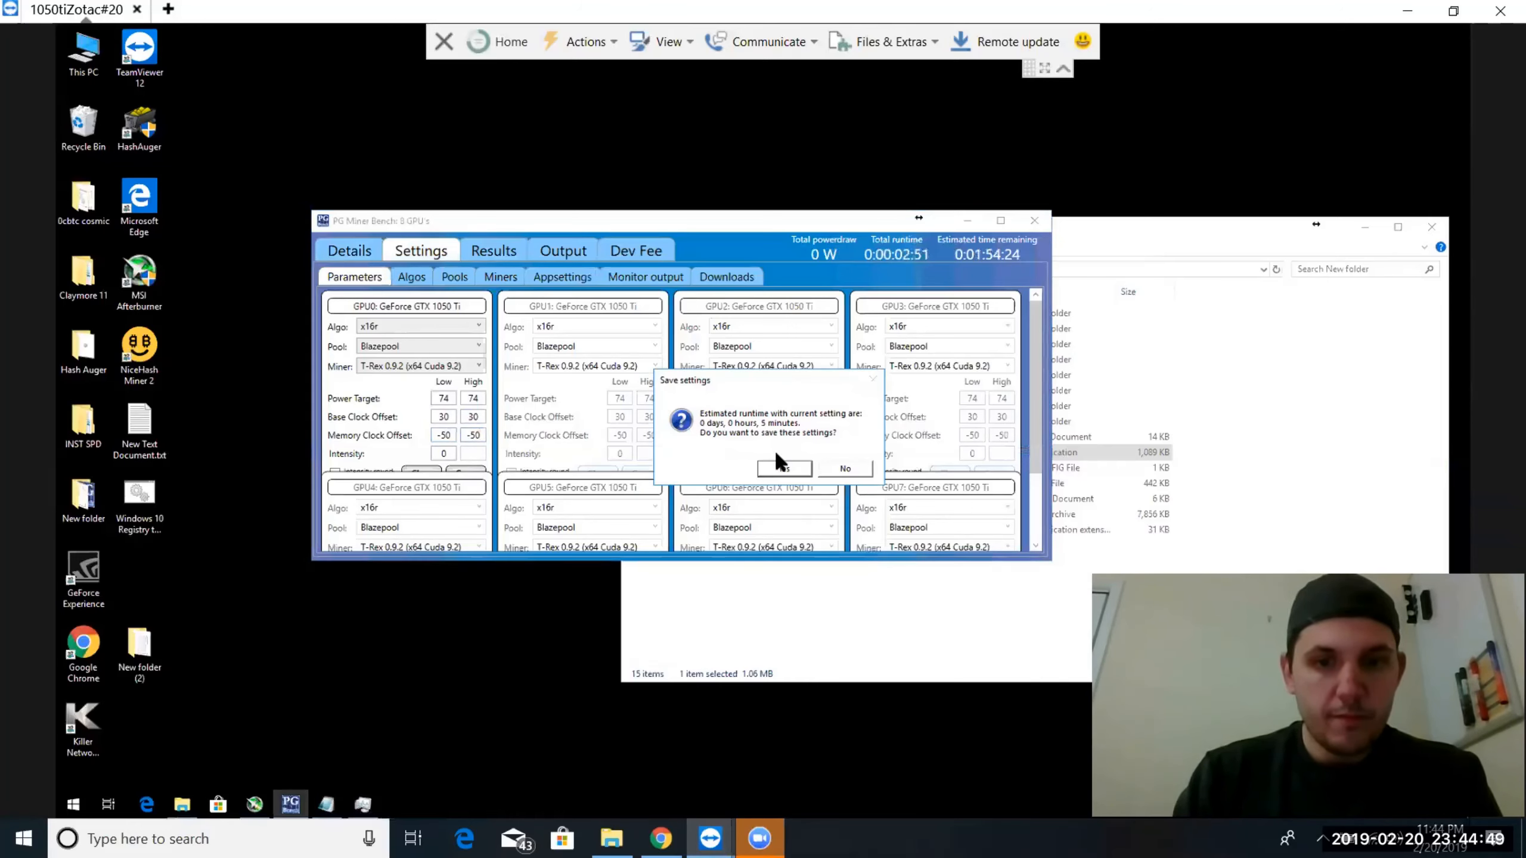
left_click(762, 469)
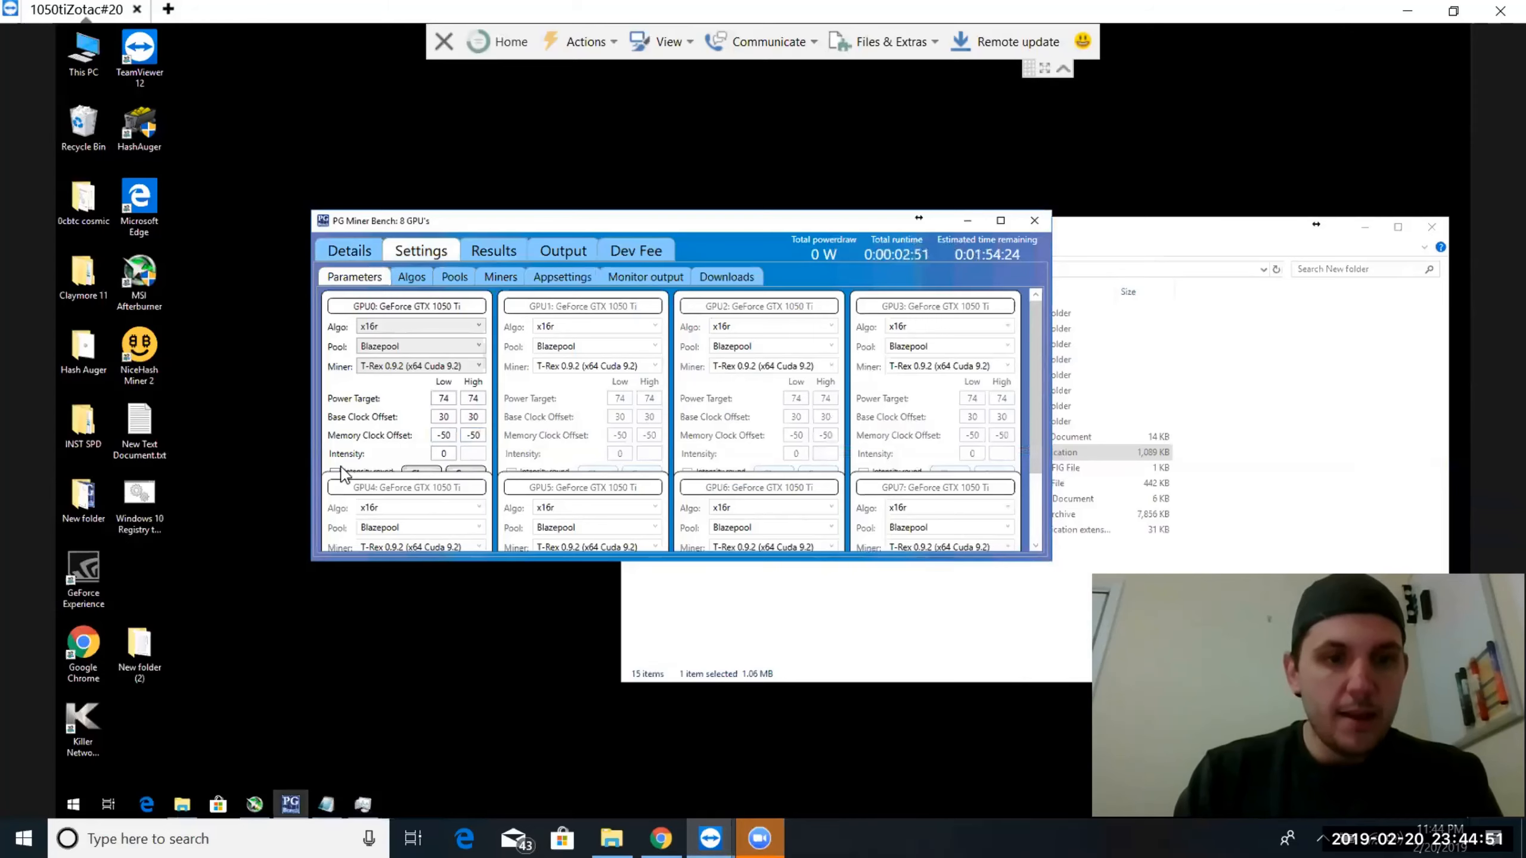
Enable the intensity round with intensity 18 low and 21 high, and save the settings for the GPUs
left_click(1000, 221)
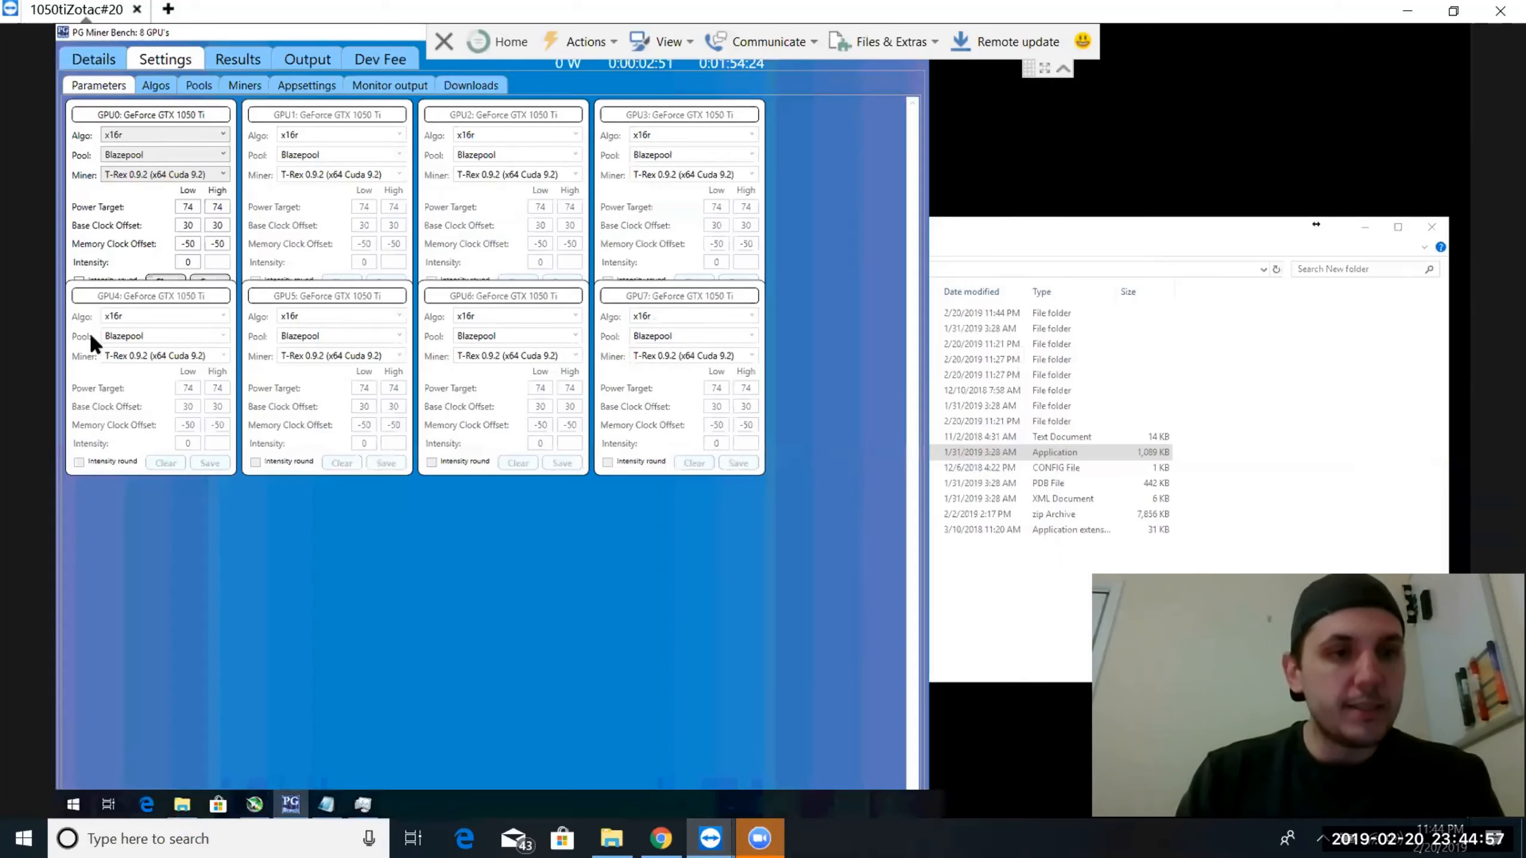
left_click(77, 274)
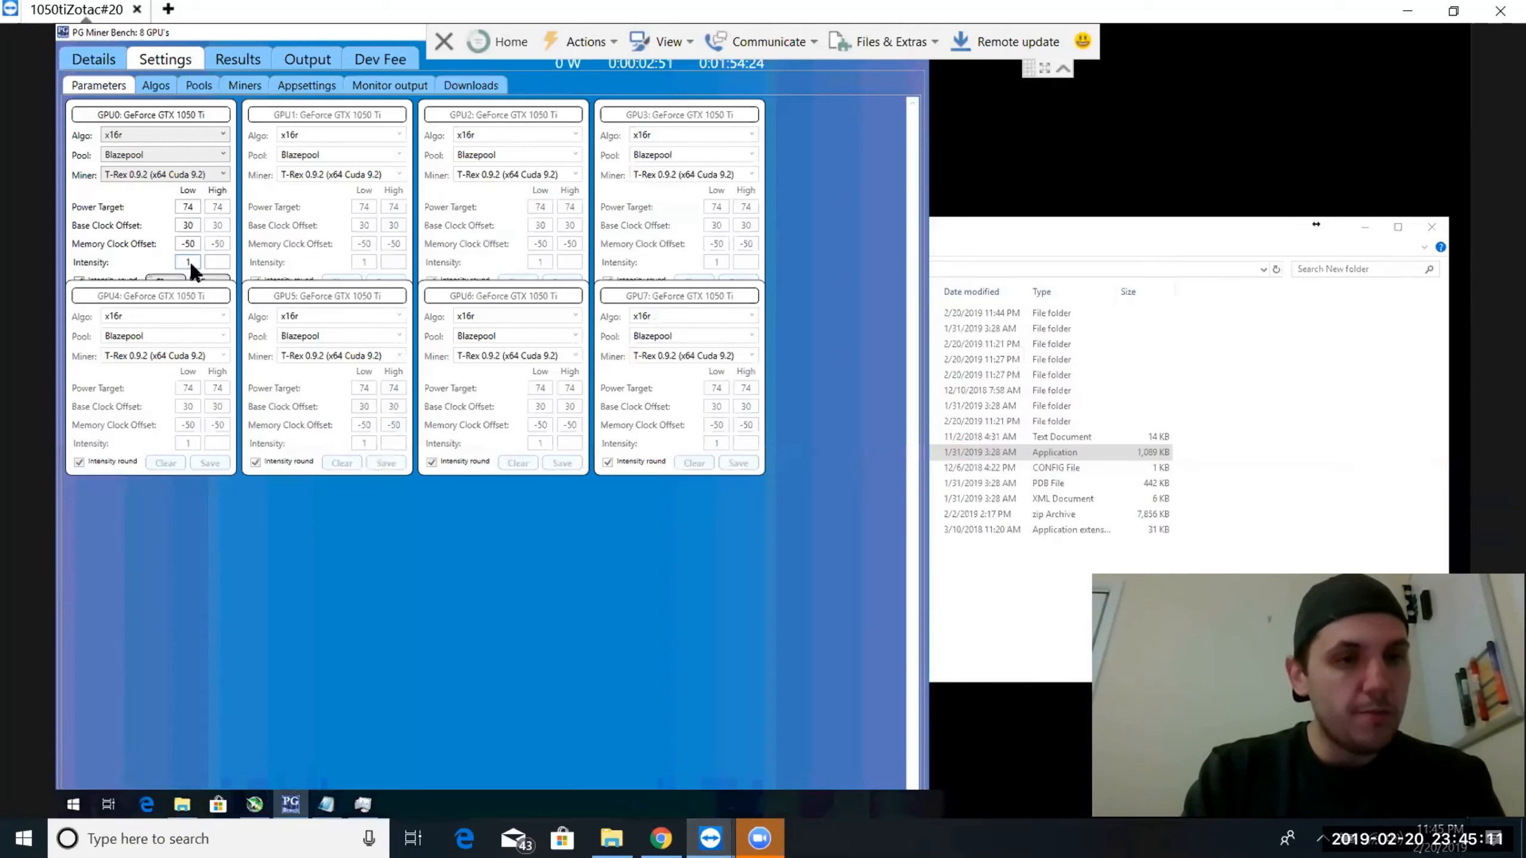
type("8")
left_click(218, 262)
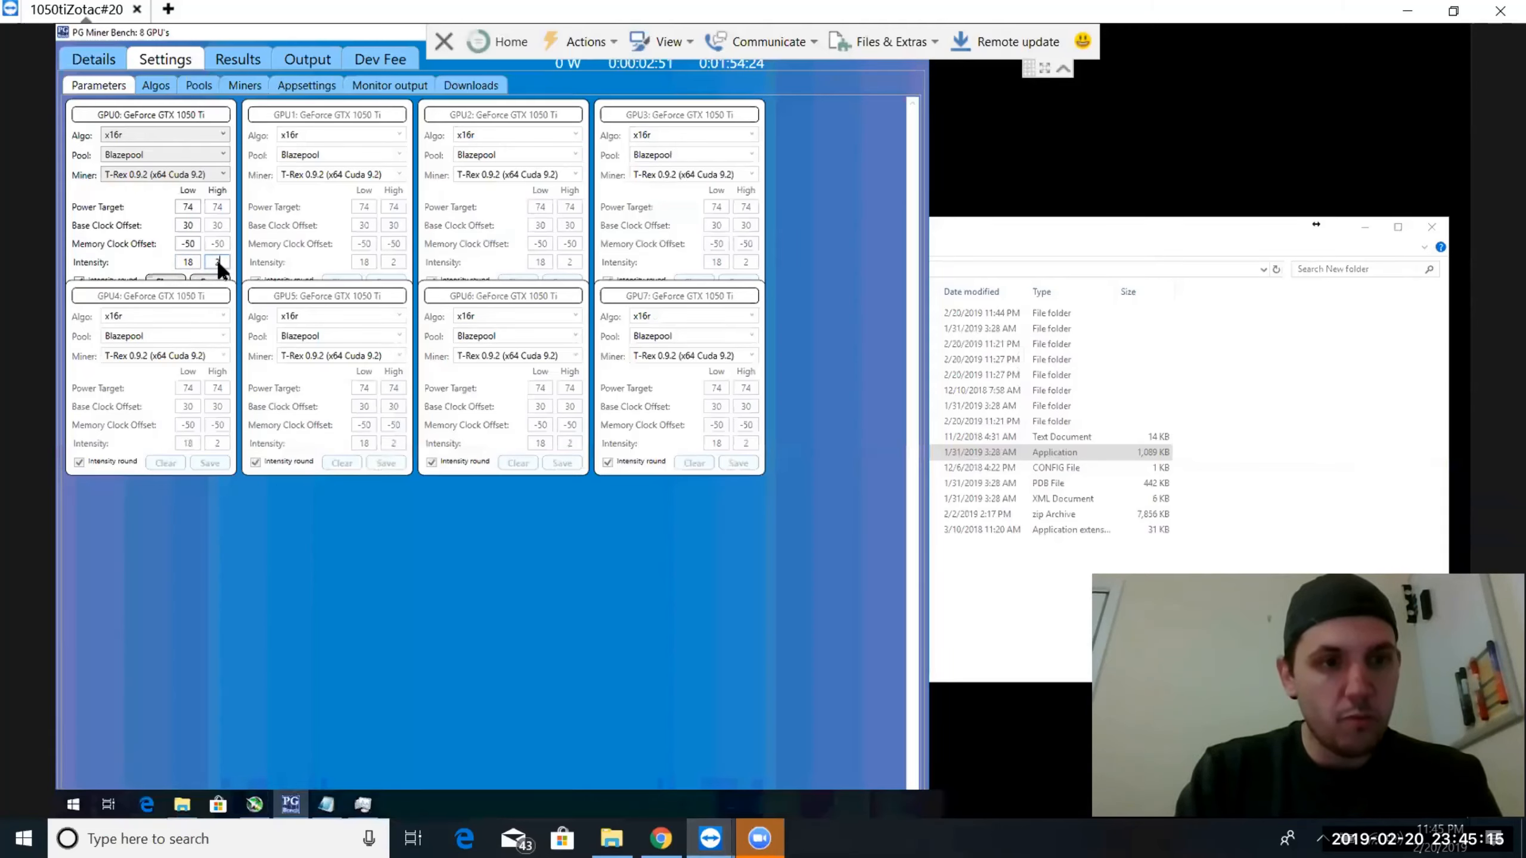
type("21")
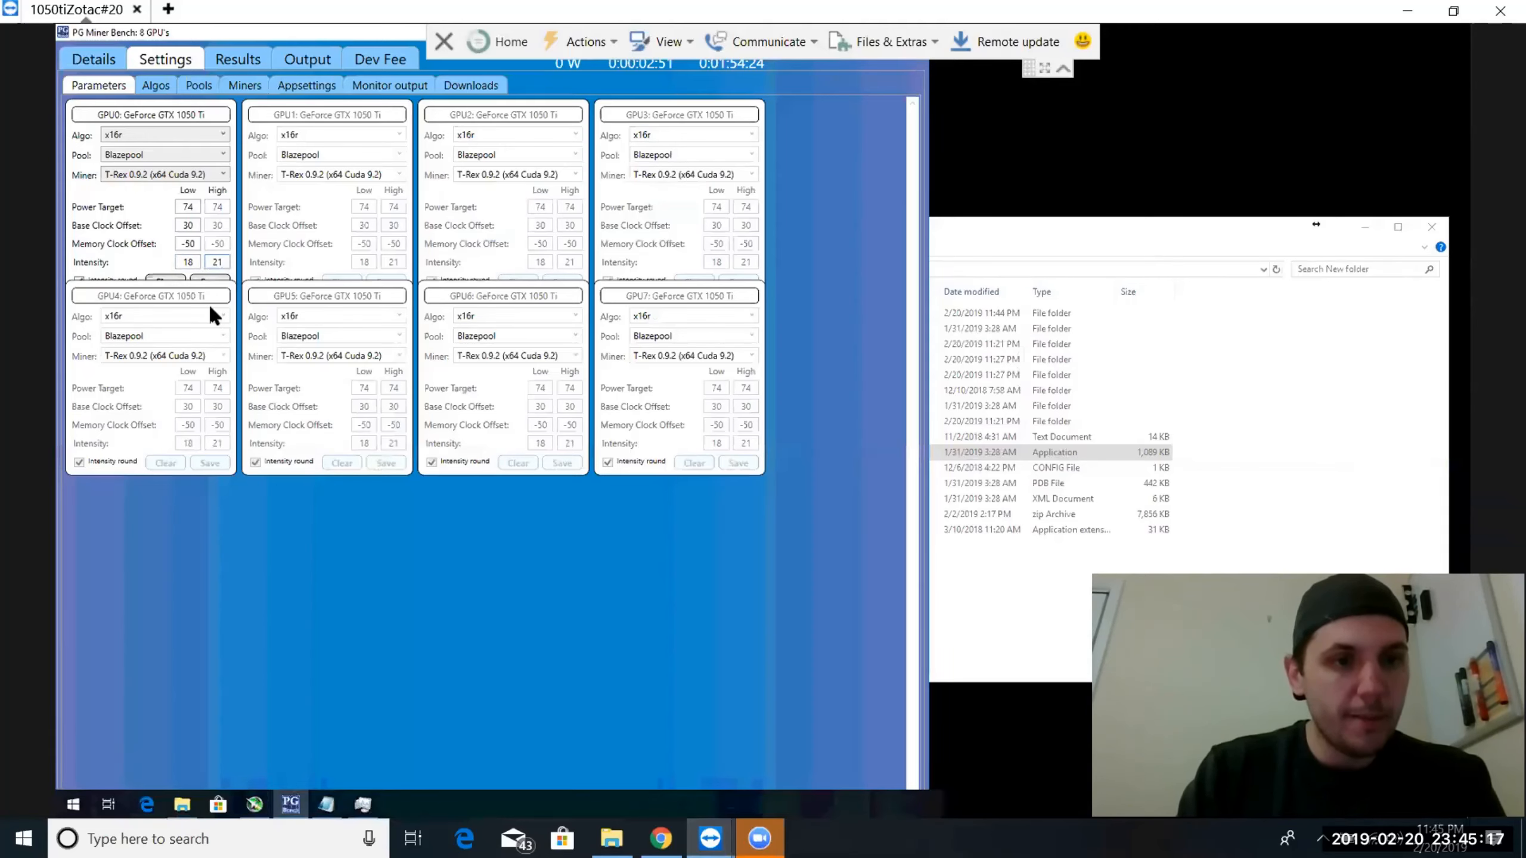
left_click(210, 279)
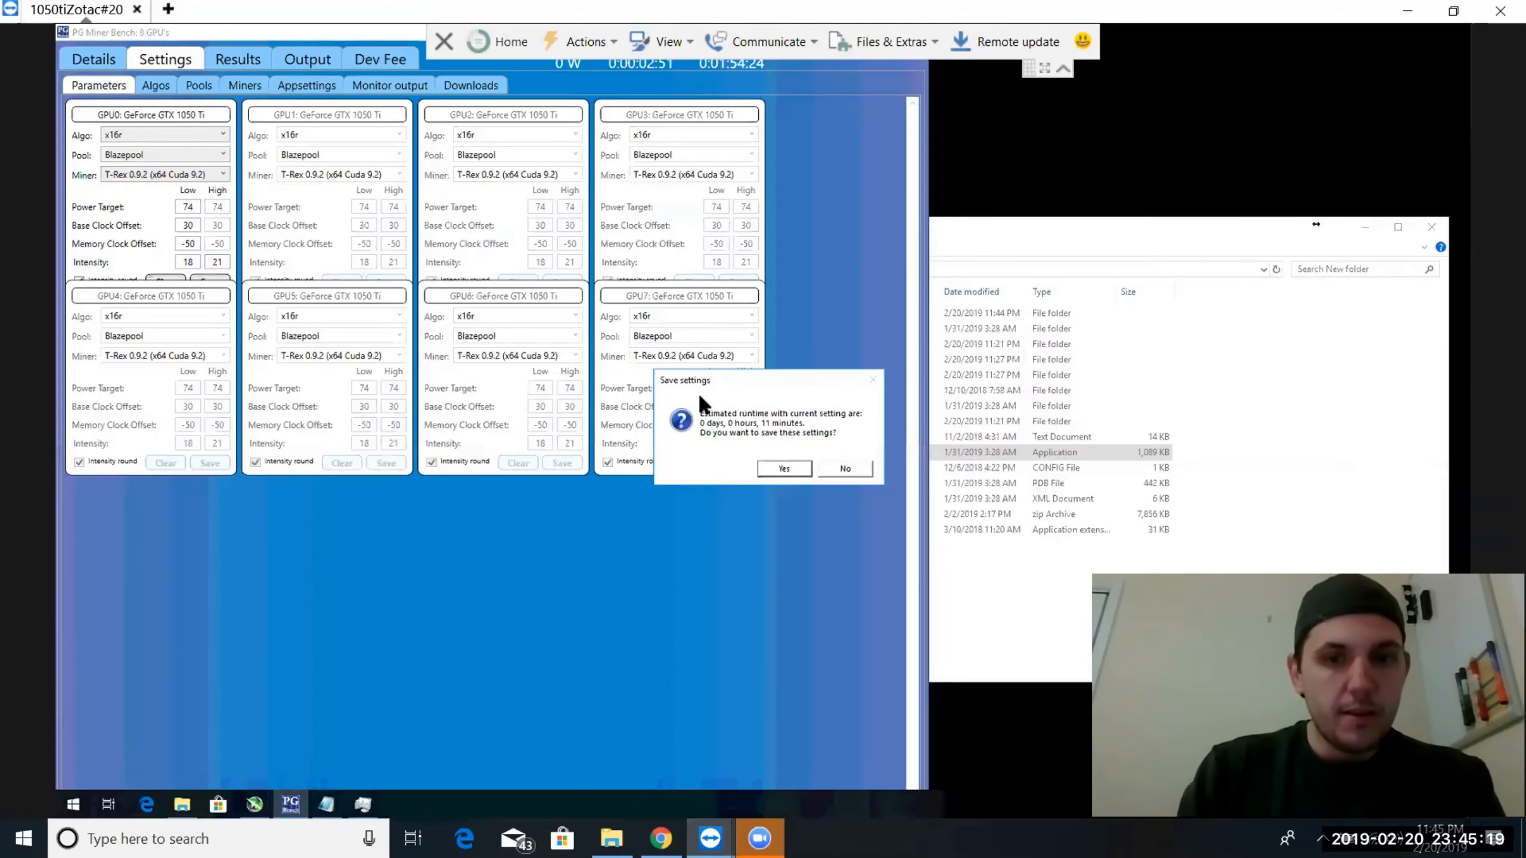
left_click(766, 463)
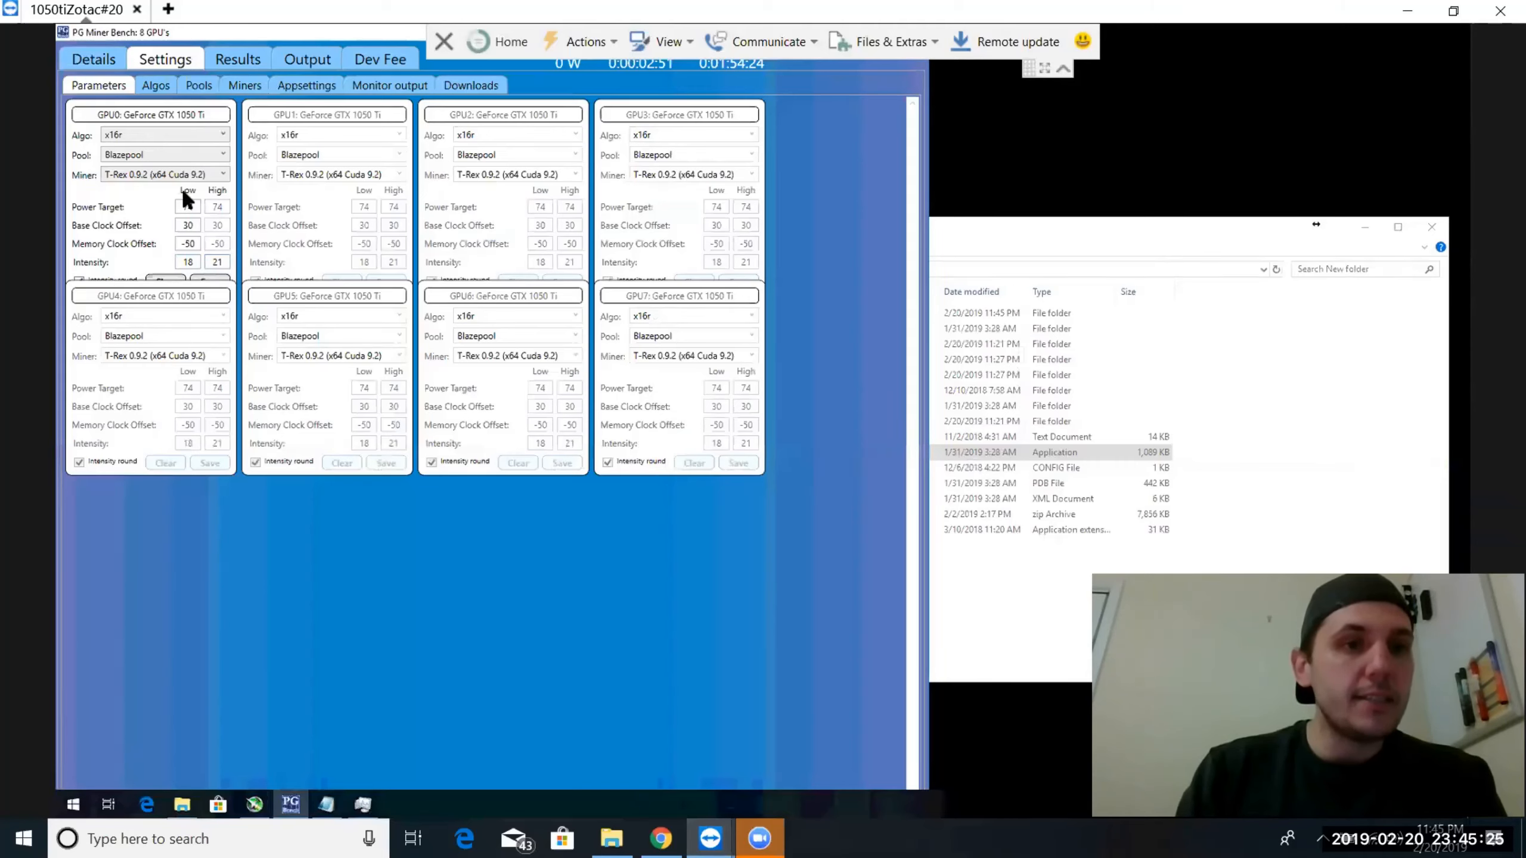
left_click(210, 277)
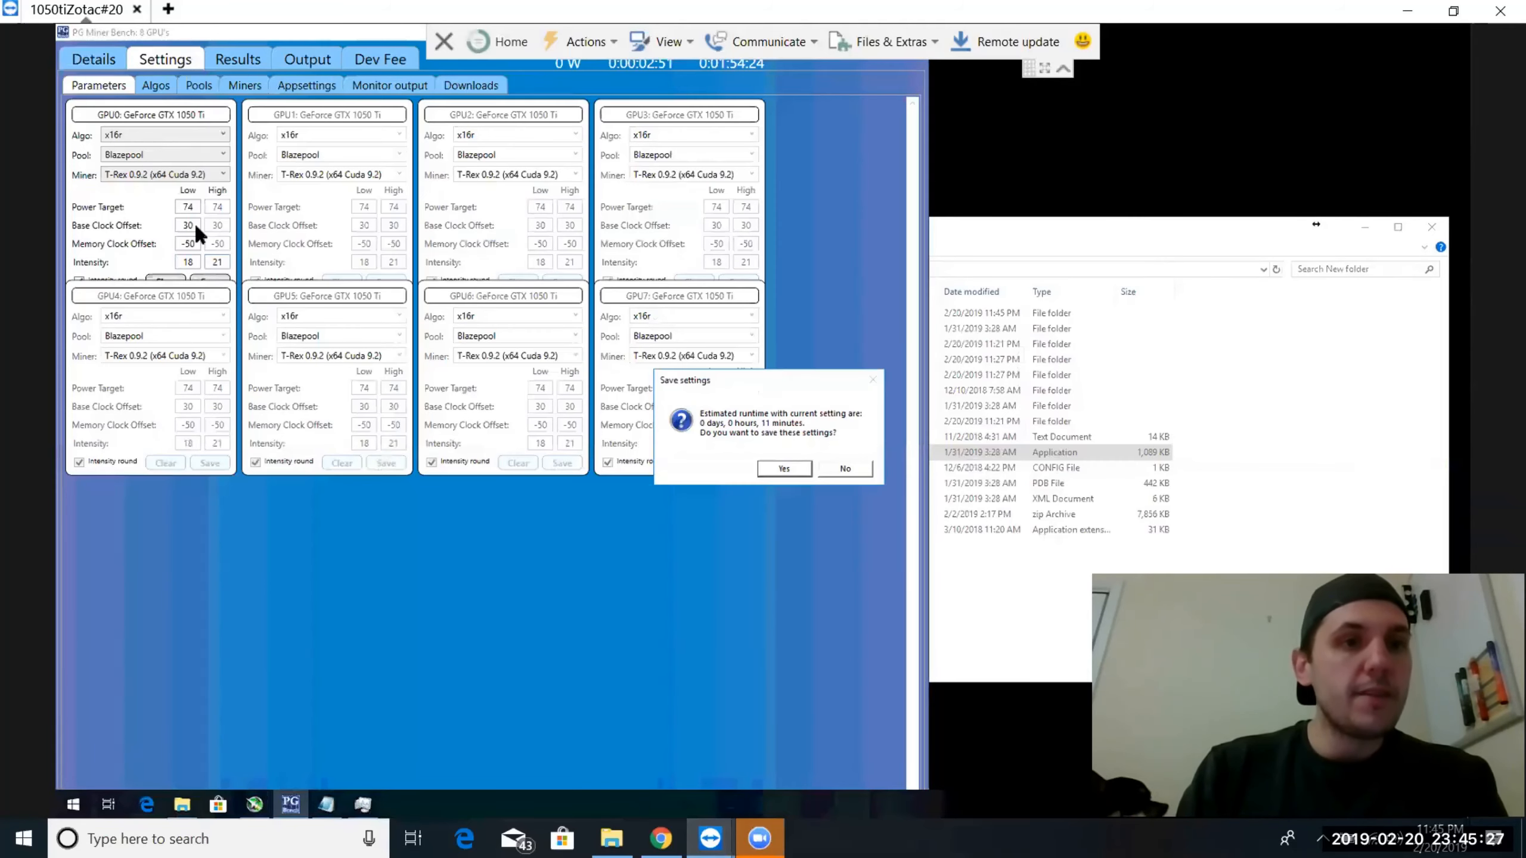
left_click(782, 467)
Start the benchmarks on all eight GPUs, from GPU 0 through GPU 7, and open the results for GPU 0
left_click(101, 59)
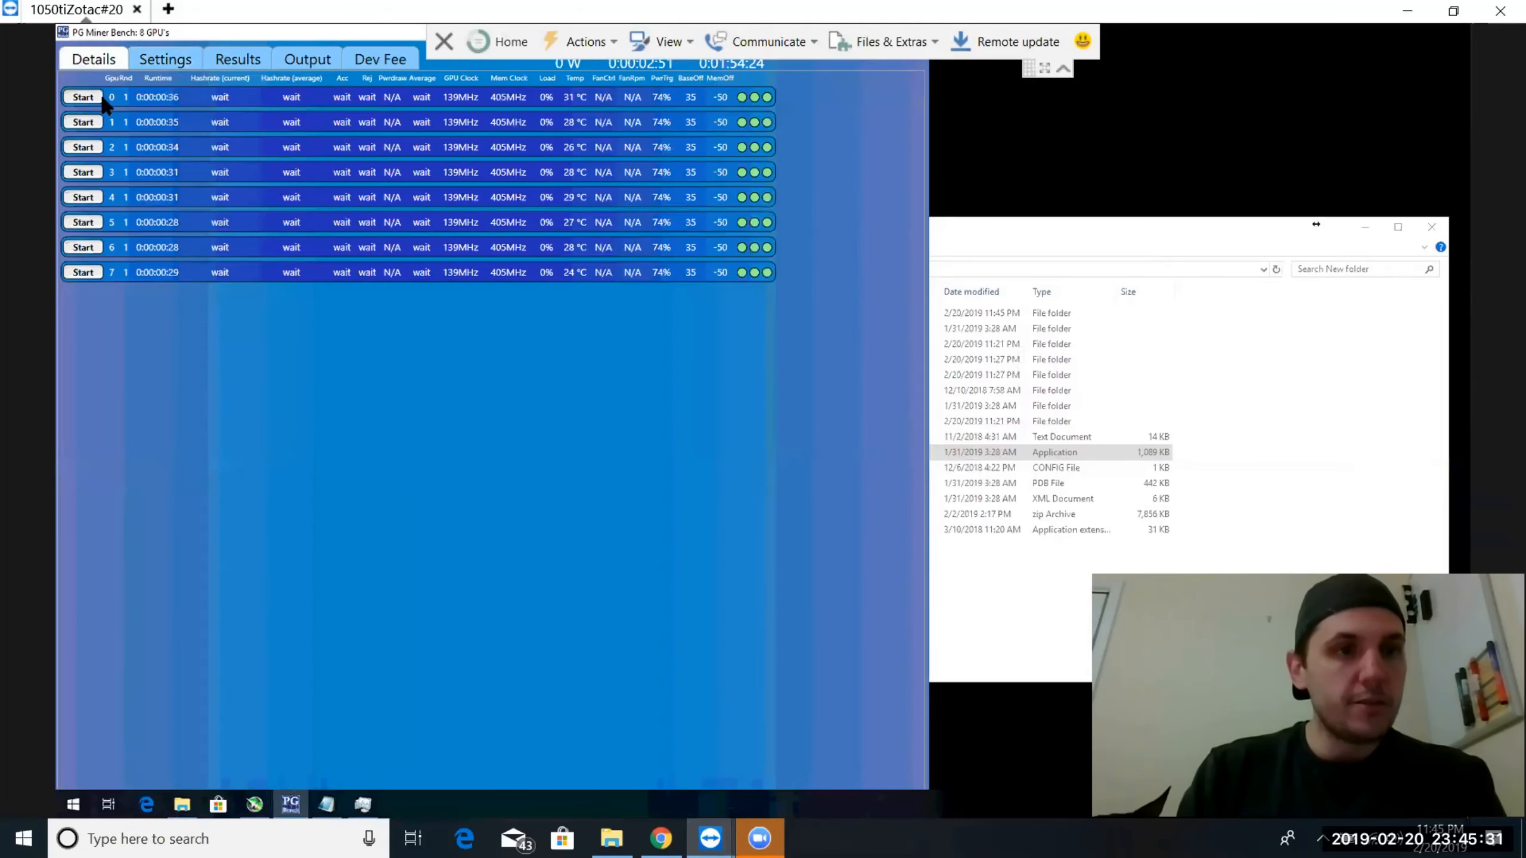
left_click(83, 97)
left_click(83, 122)
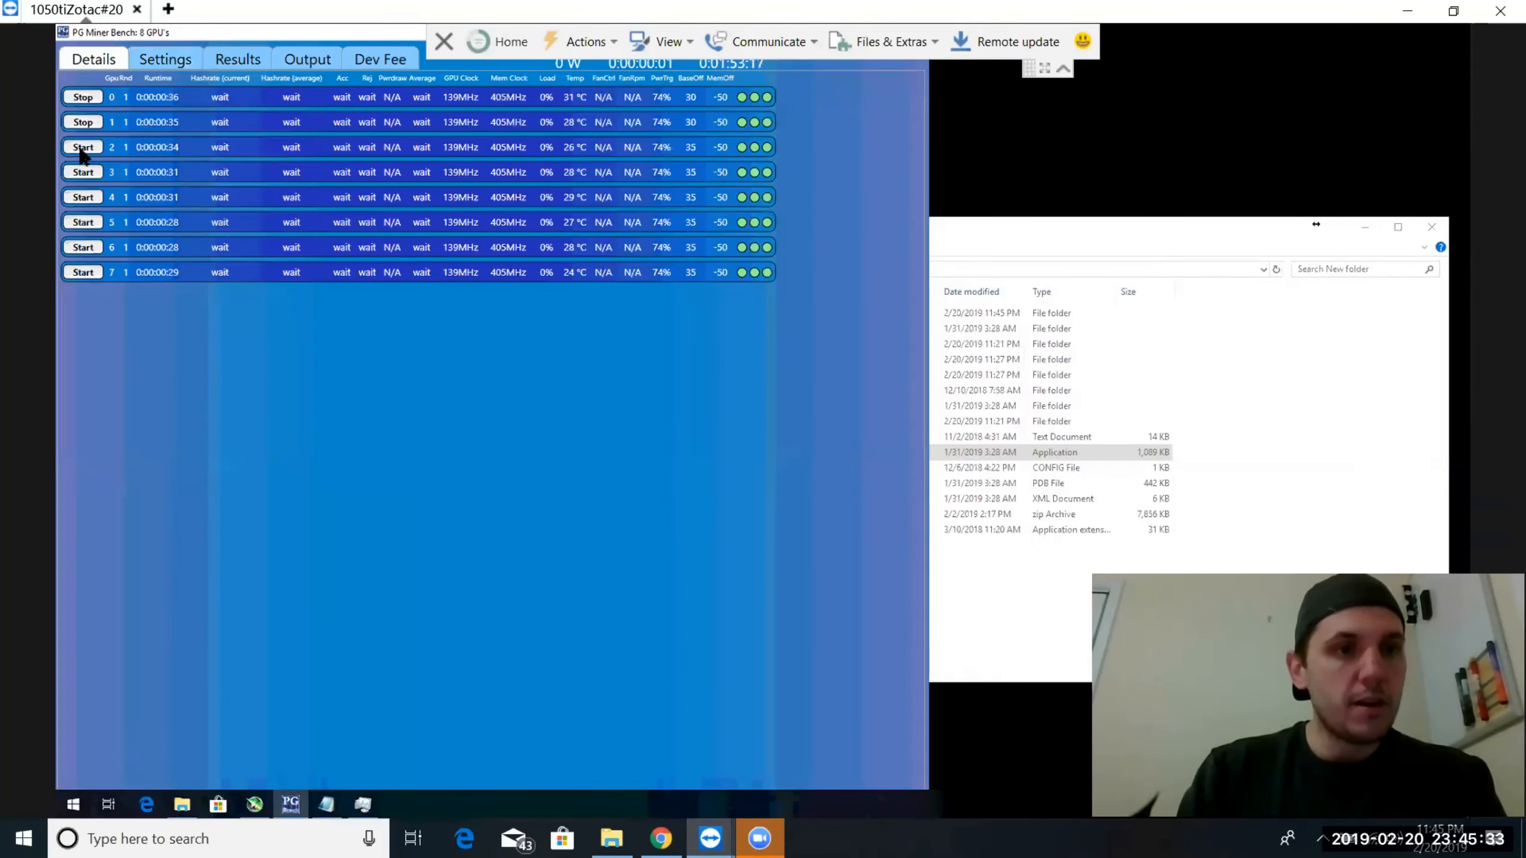
left_click(83, 147)
left_click(83, 172)
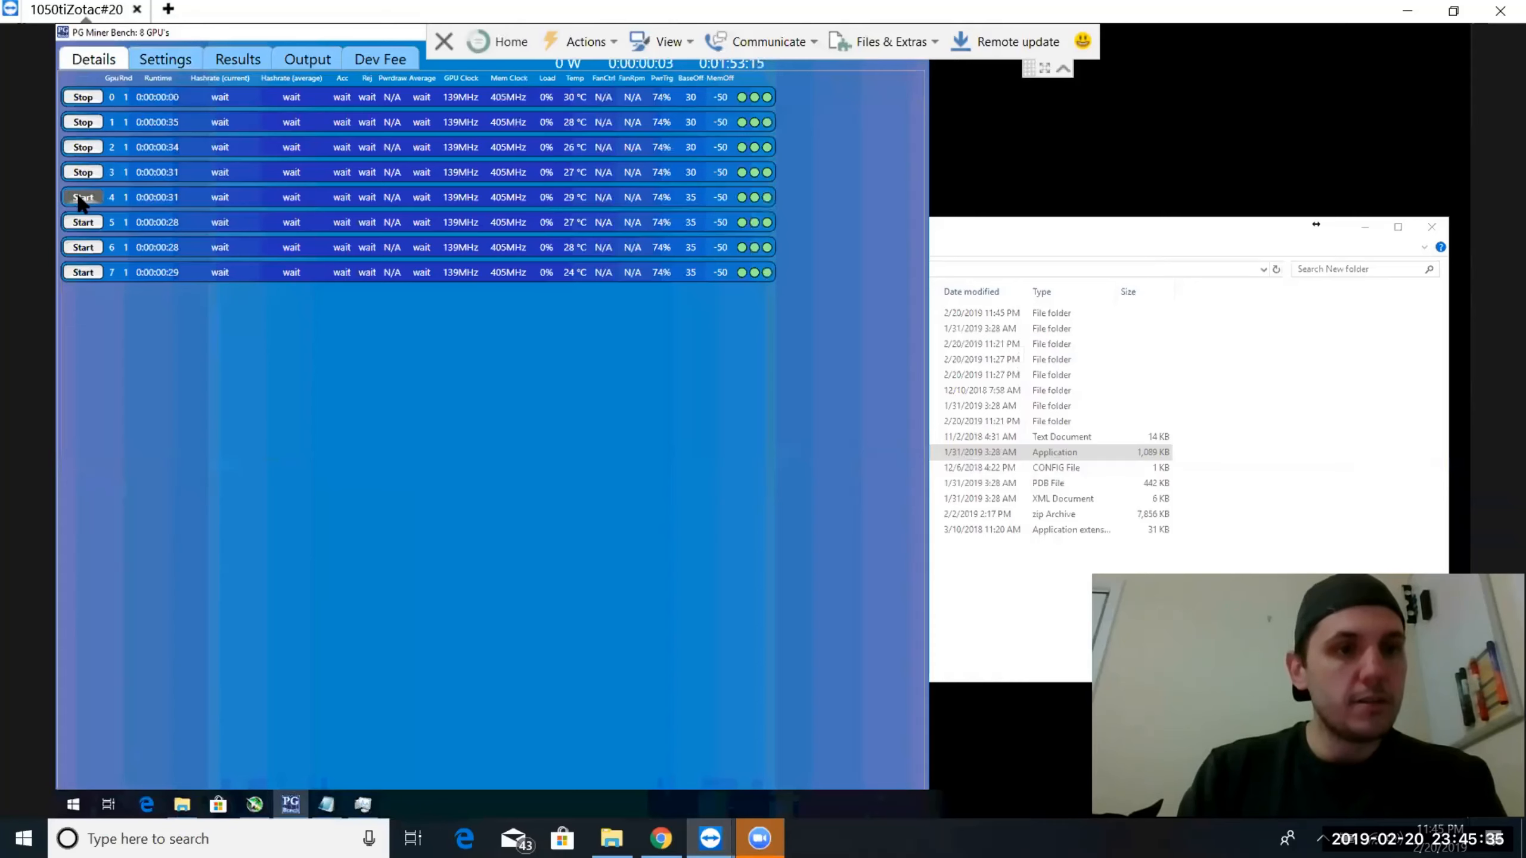
left_click(83, 197)
left_click(83, 221)
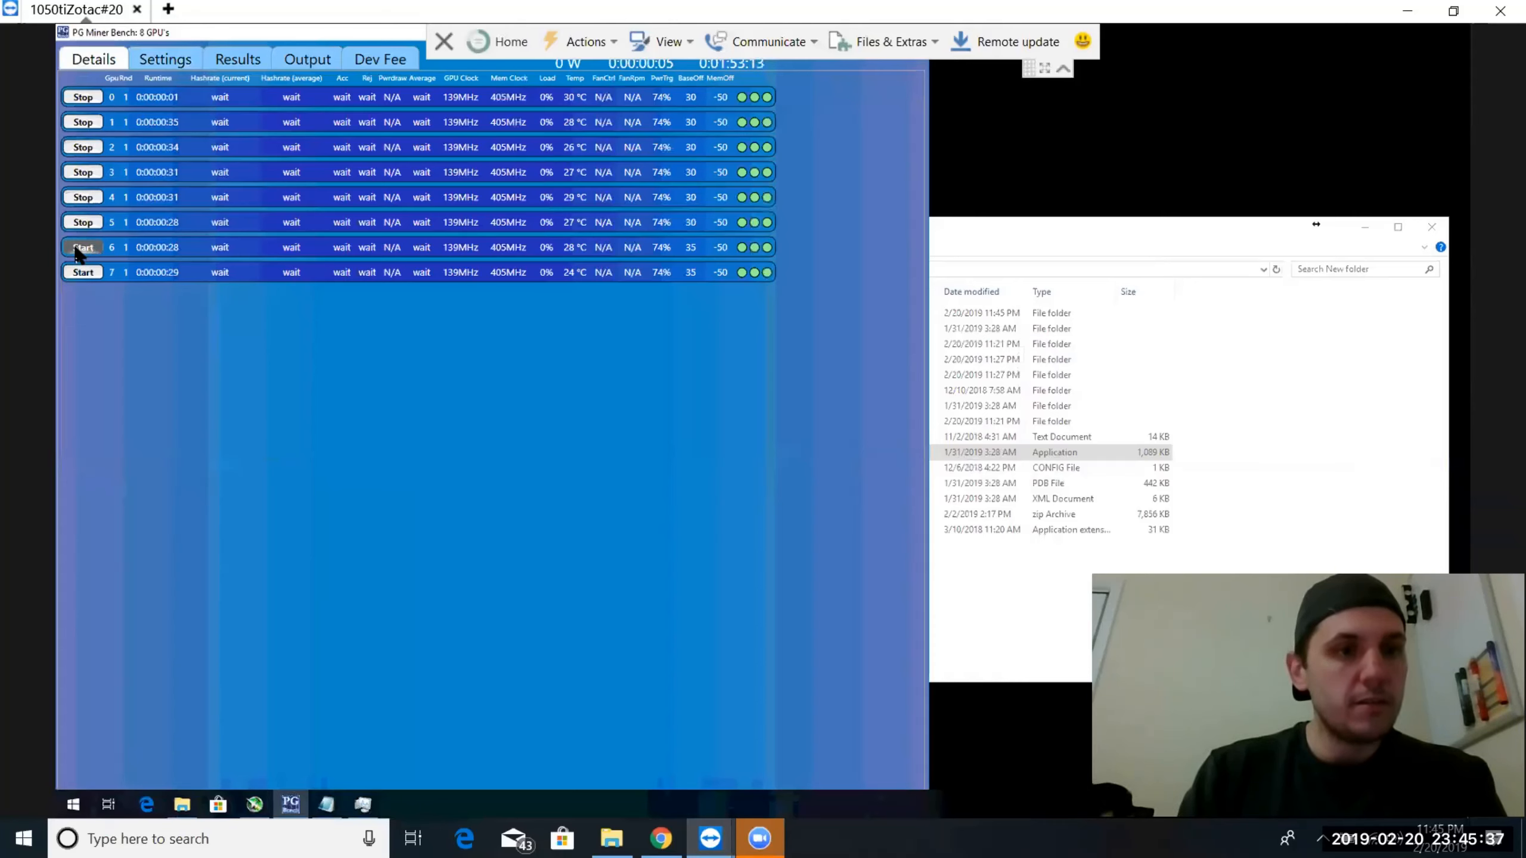
left_click(79, 271)
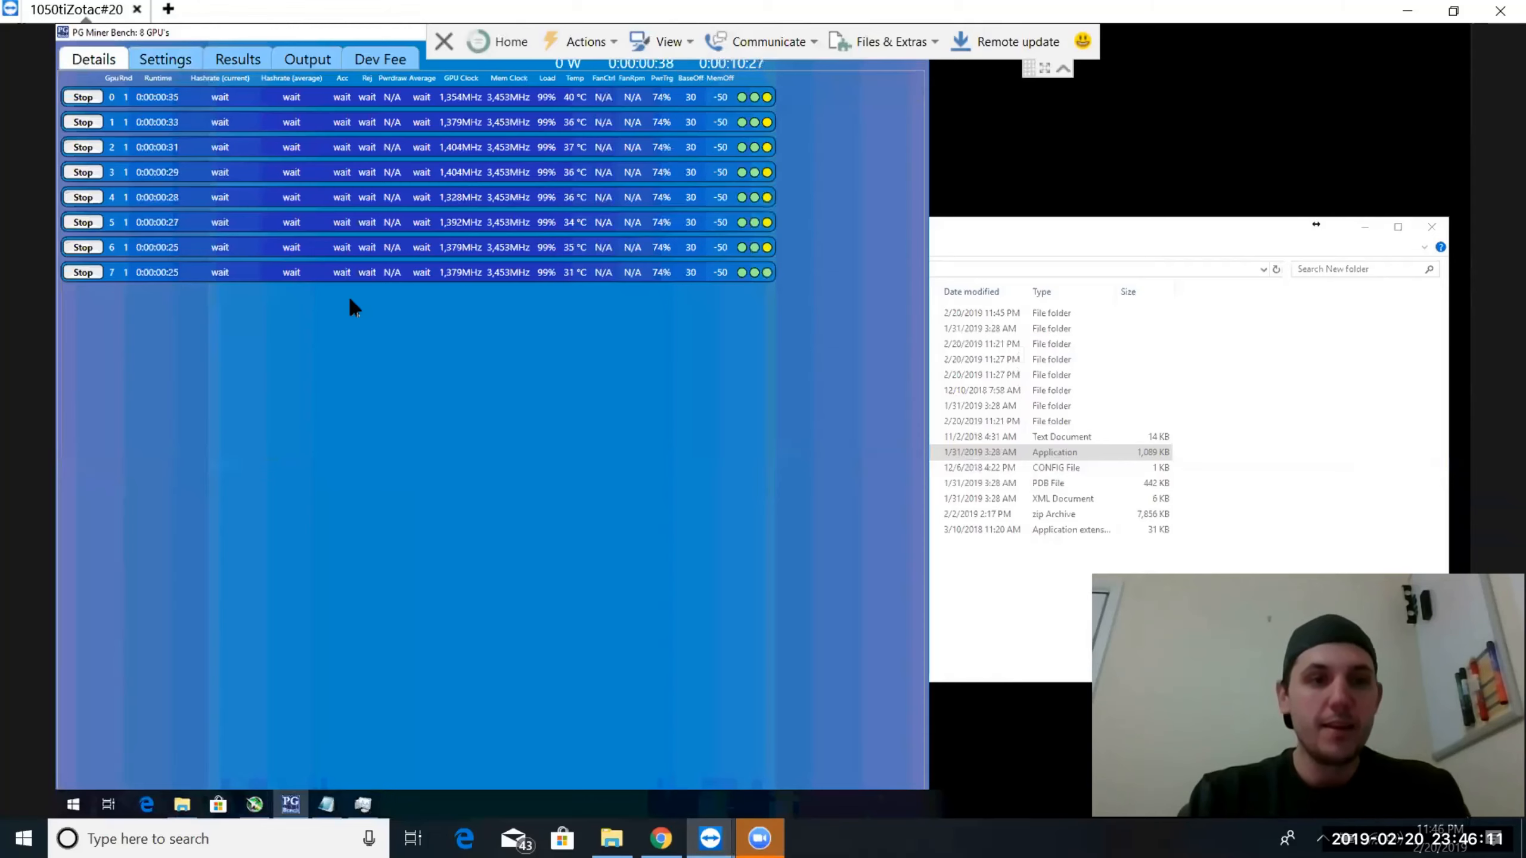
left_click(239, 60)
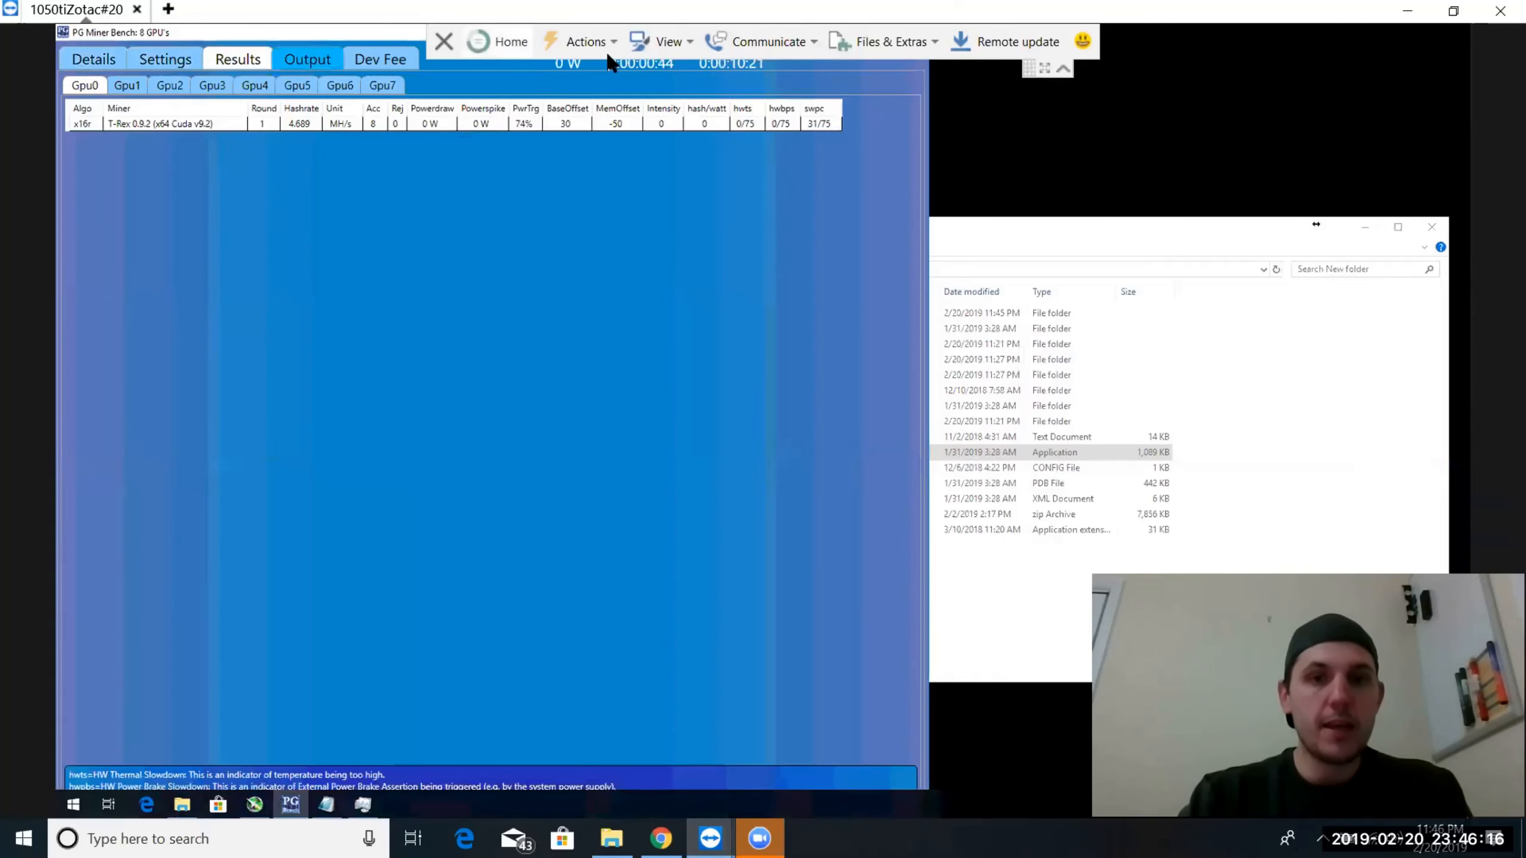
Set the dev fee mining time to 18 minutes and enable starting the evaluation after the Dev Fee session completes
left_click(1063, 68)
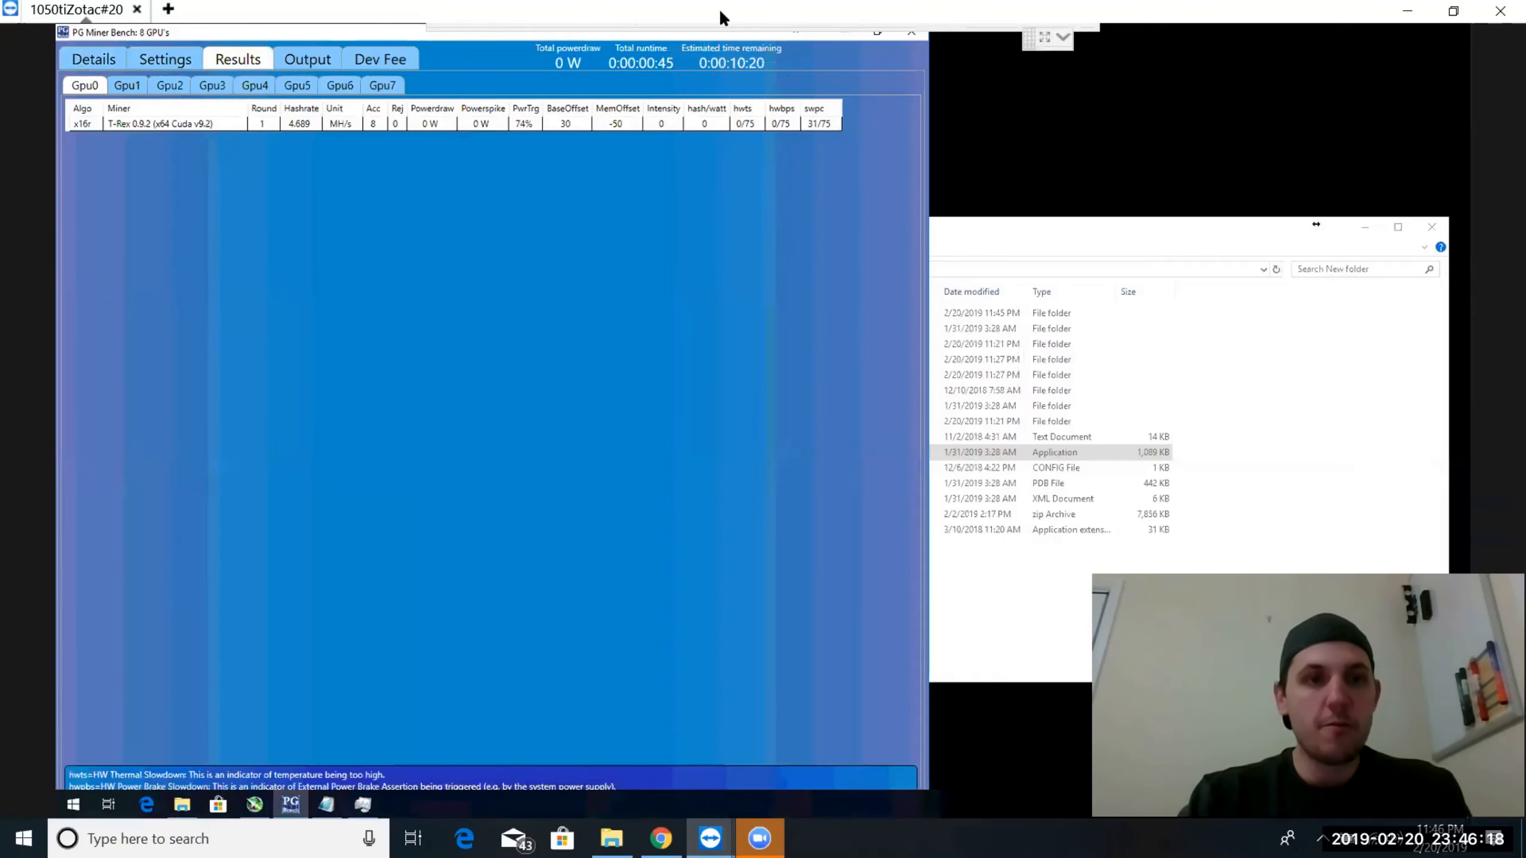
left_click(388, 60)
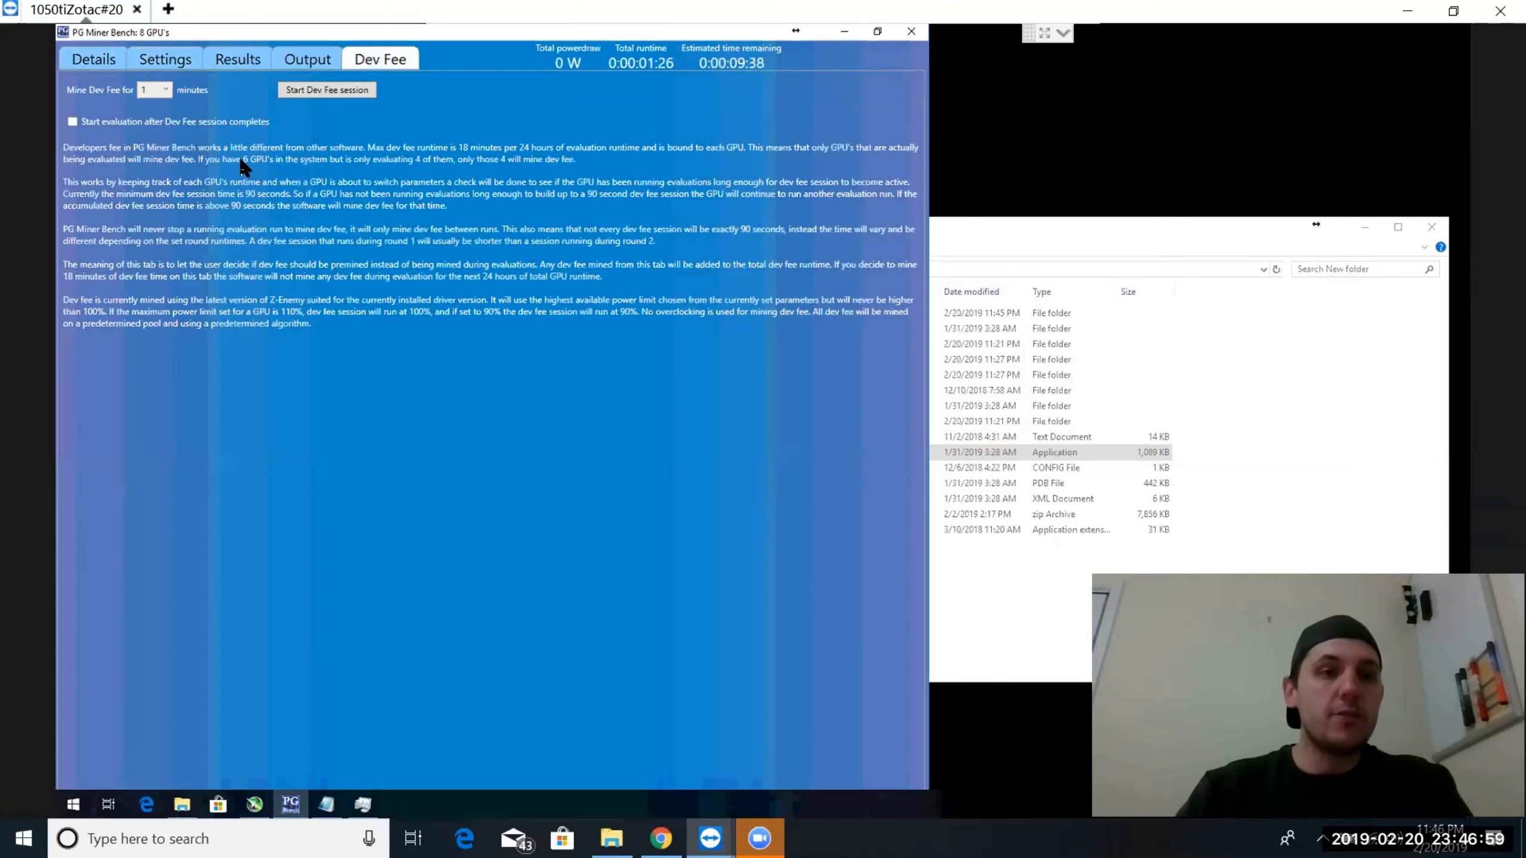
left_click(73, 123)
left_click(165, 89)
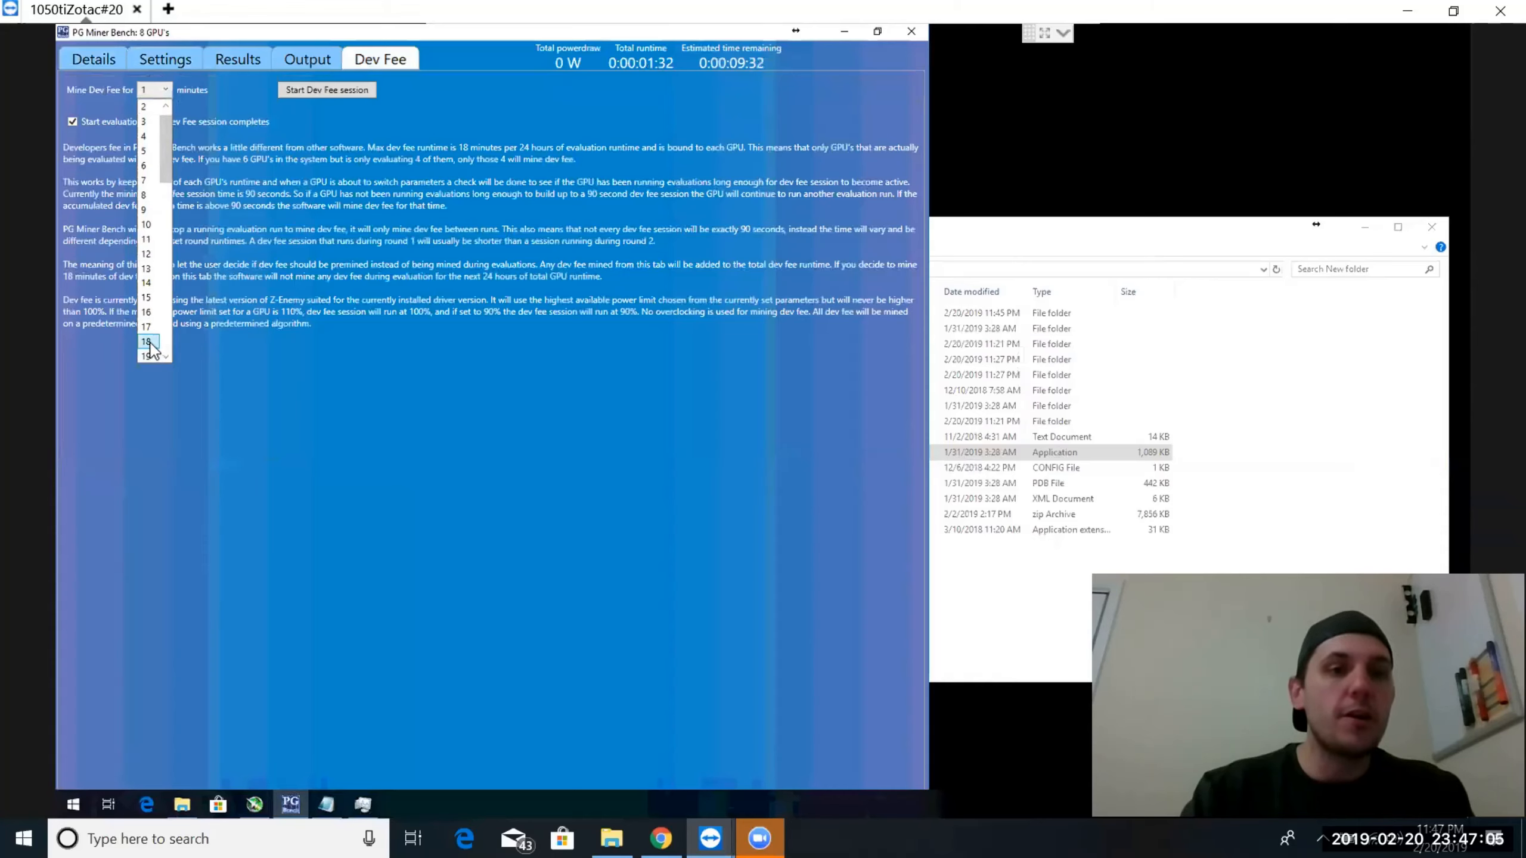
left_click(148, 342)
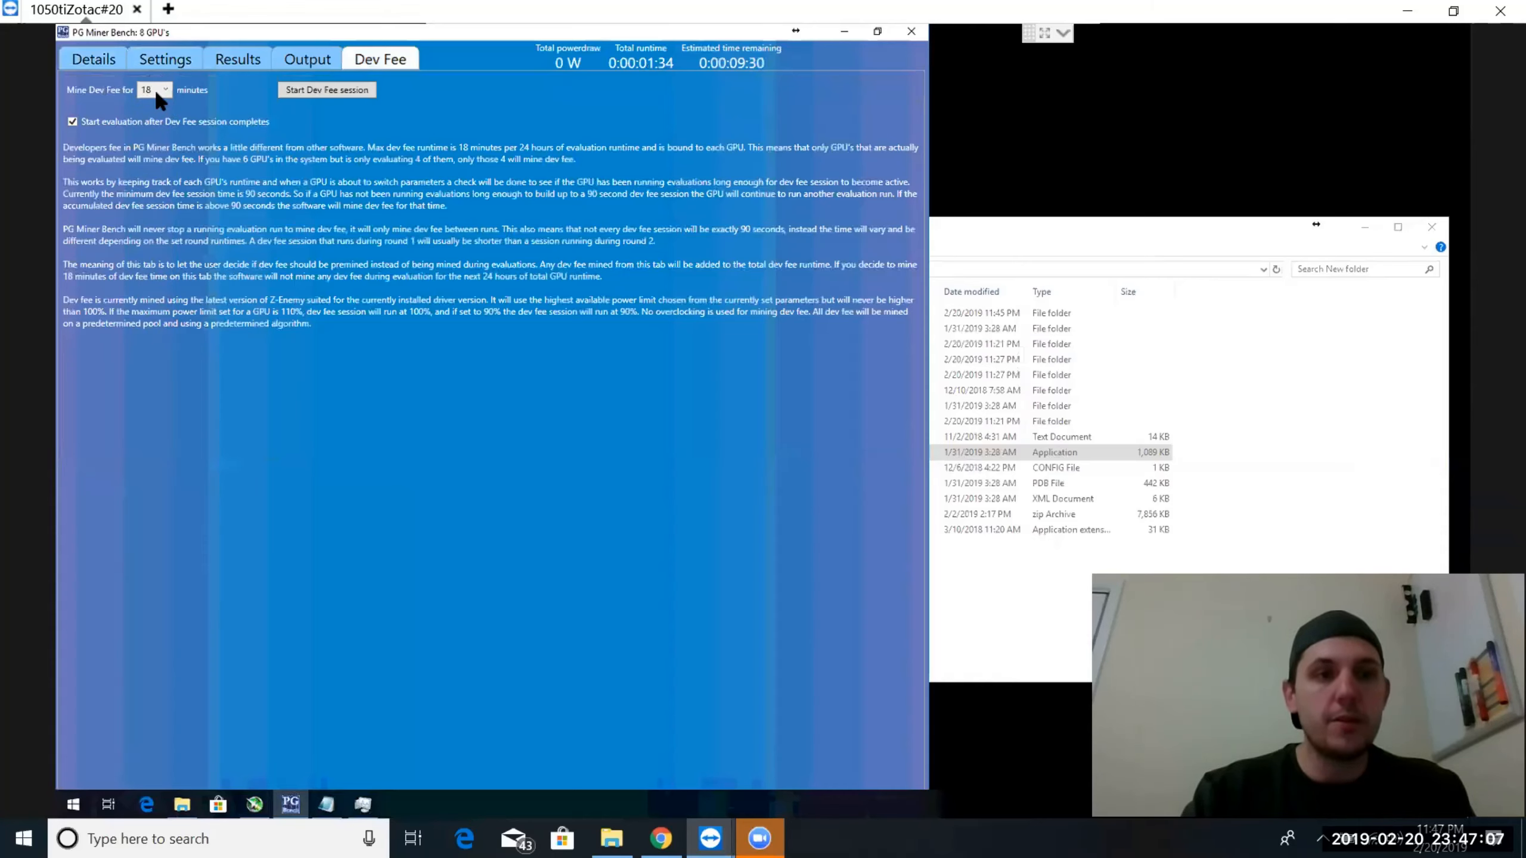